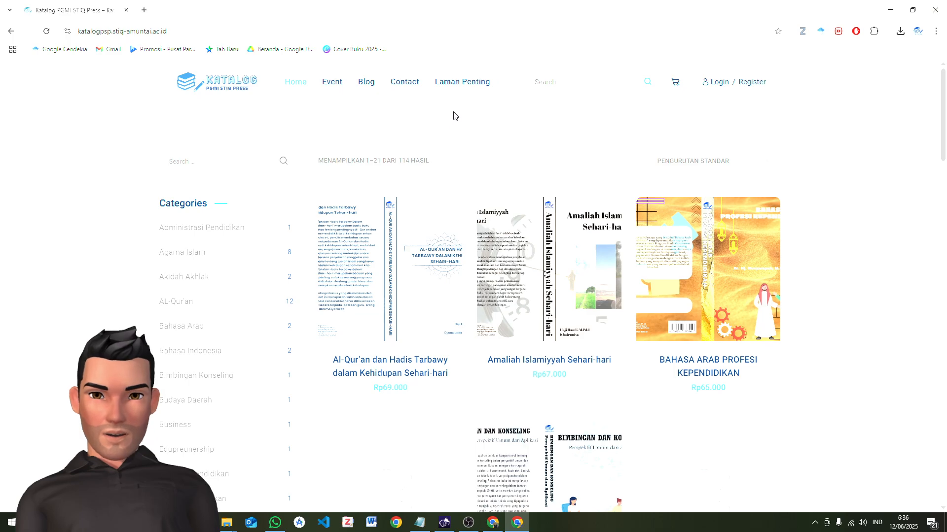
Bring up the Editor PGMI STIQ Press folder, shift its window aside and highlight both the manuscript and cover files
mouse_move(476, 97)
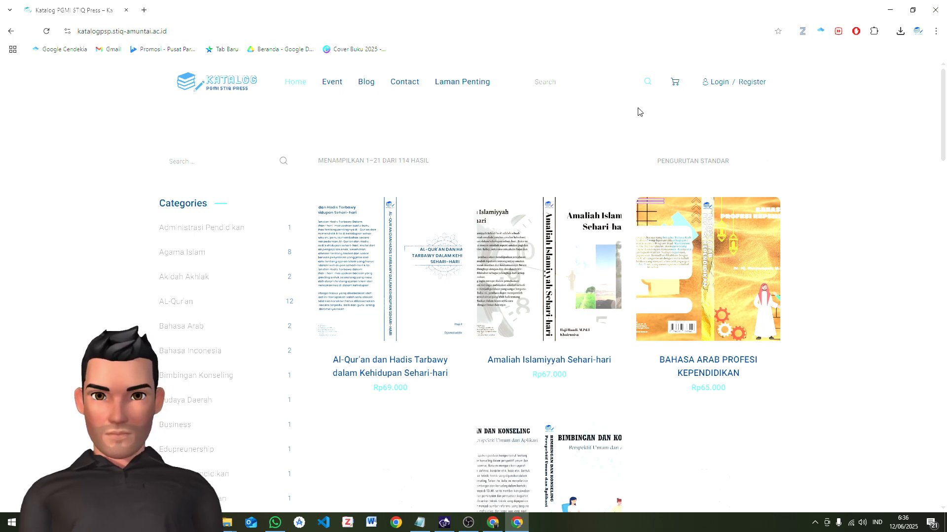
mouse_move(339, 321)
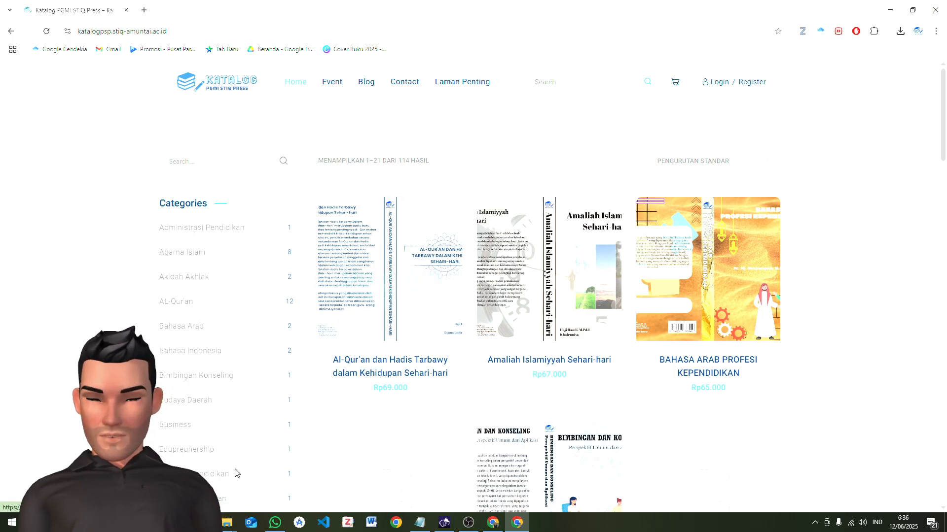
click(226, 523)
click(253, 489)
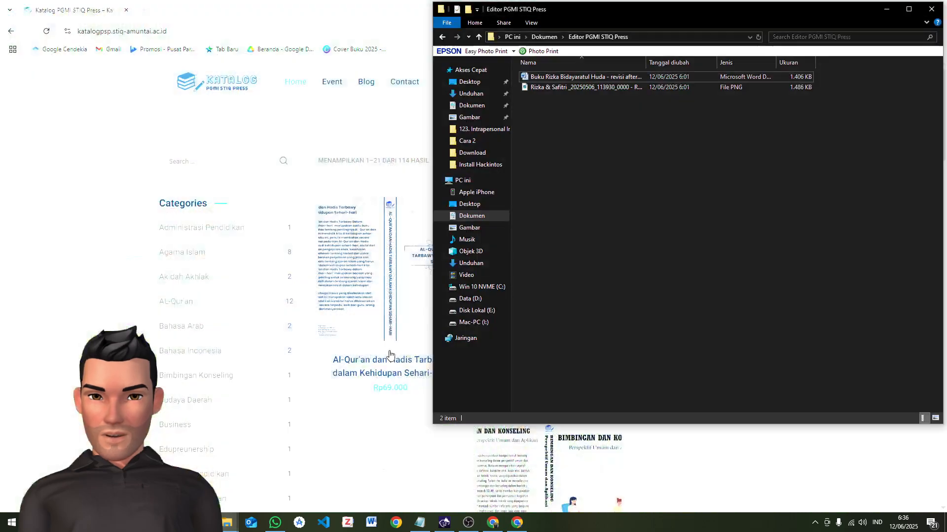
drag(586, 18, 715, 31)
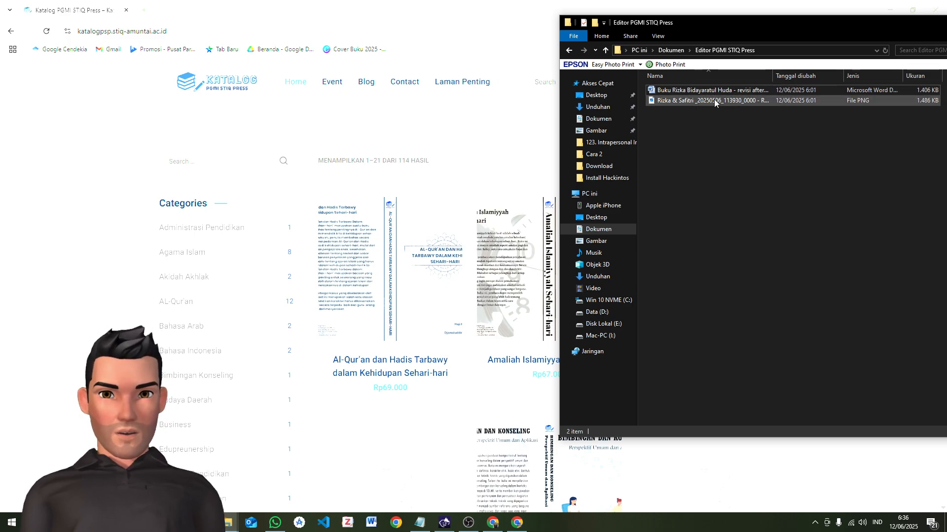
drag(713, 111, 713, 80)
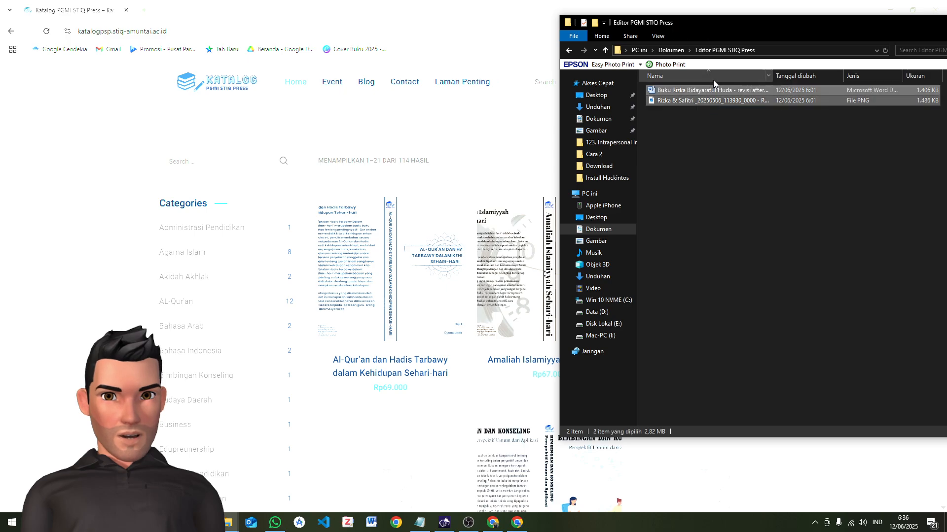
click(709, 173)
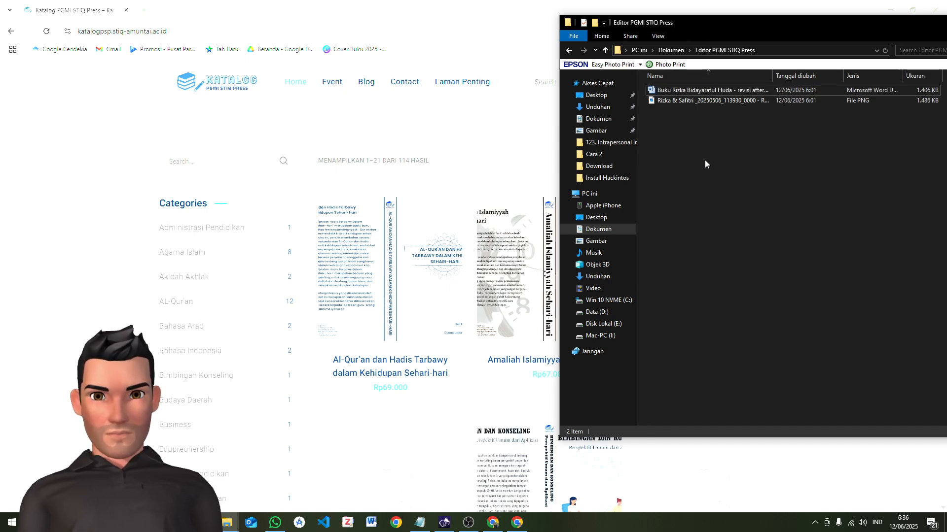
Go to the catalogue's book template page and open the UNISCO 15,5 x 23 cm manuscript template in a new tab
click(482, 128)
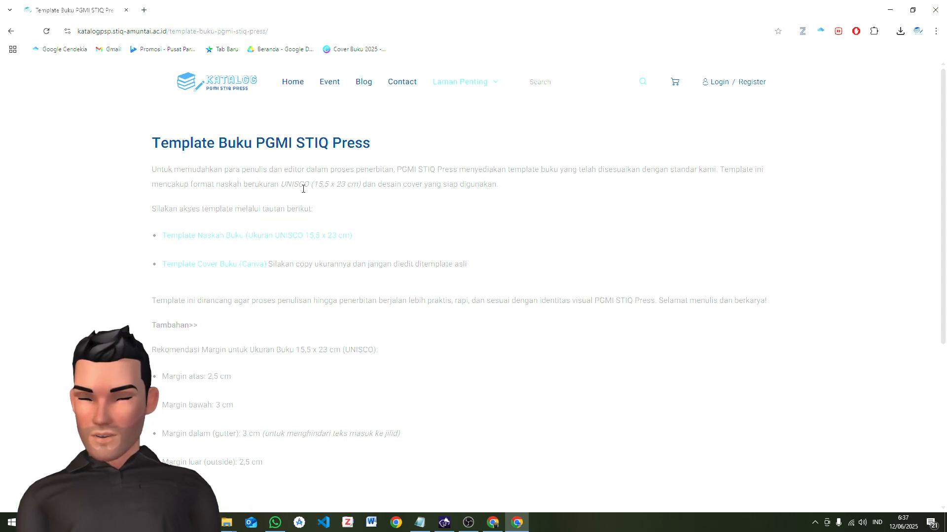
right_click(216, 236)
click(238, 250)
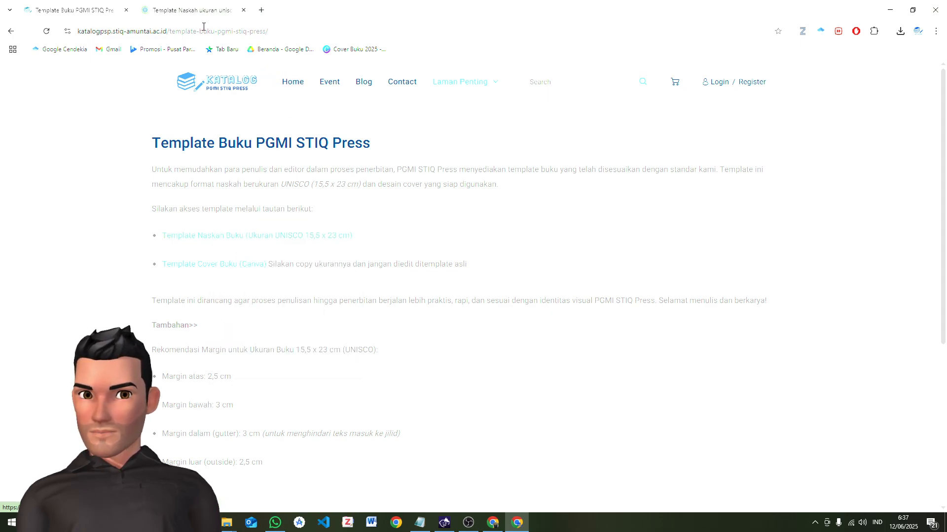
click(193, 11)
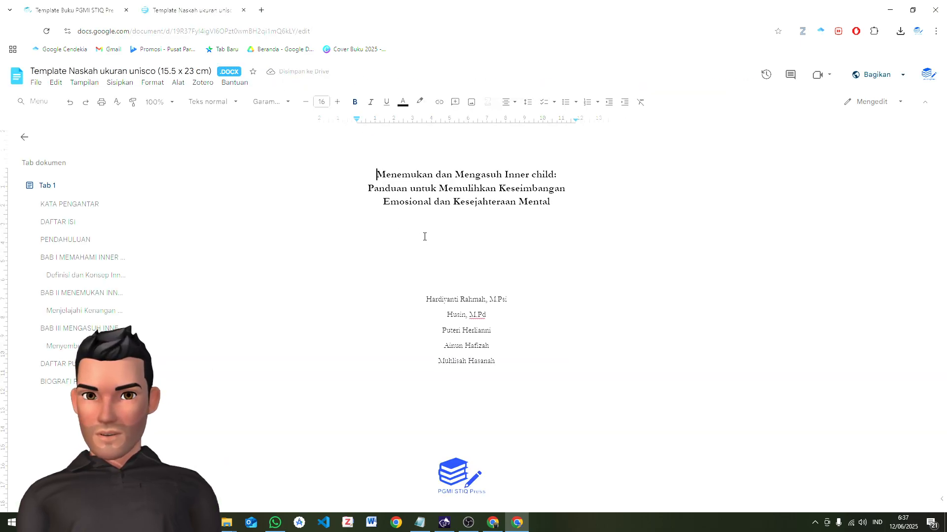
Look through the opening pages of the manuscript template and download it as a Microsoft Word (.docx) file
scroll(425, 237, down, 15)
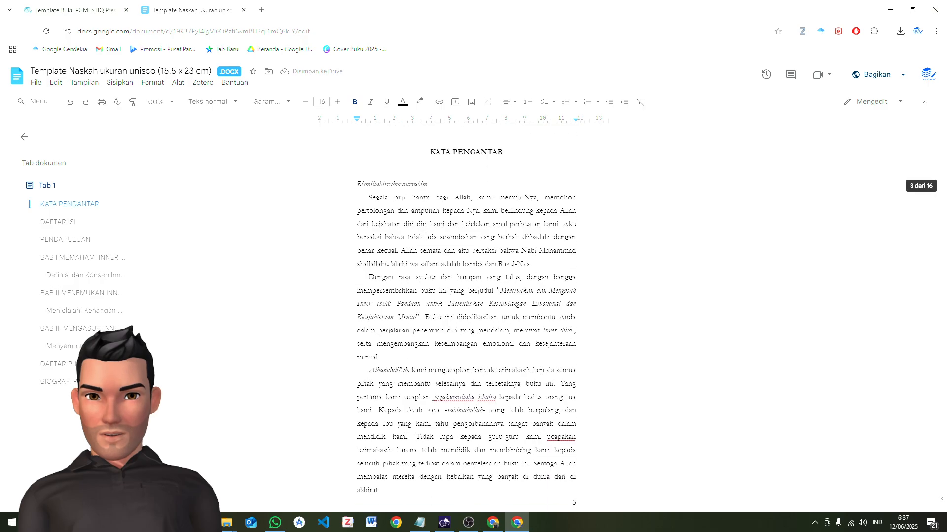
scroll(532, 247, up, 15)
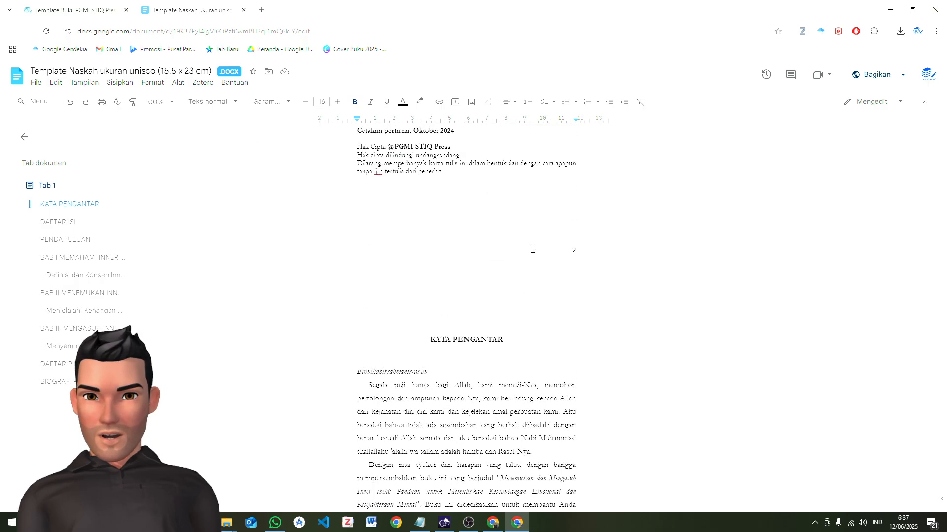
scroll(537, 244, up, 2)
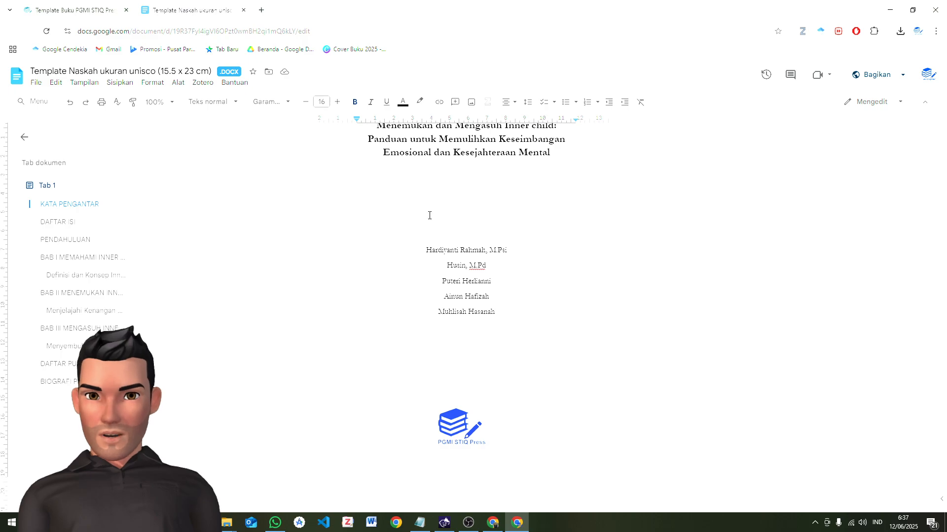
scroll(429, 216, down, 6)
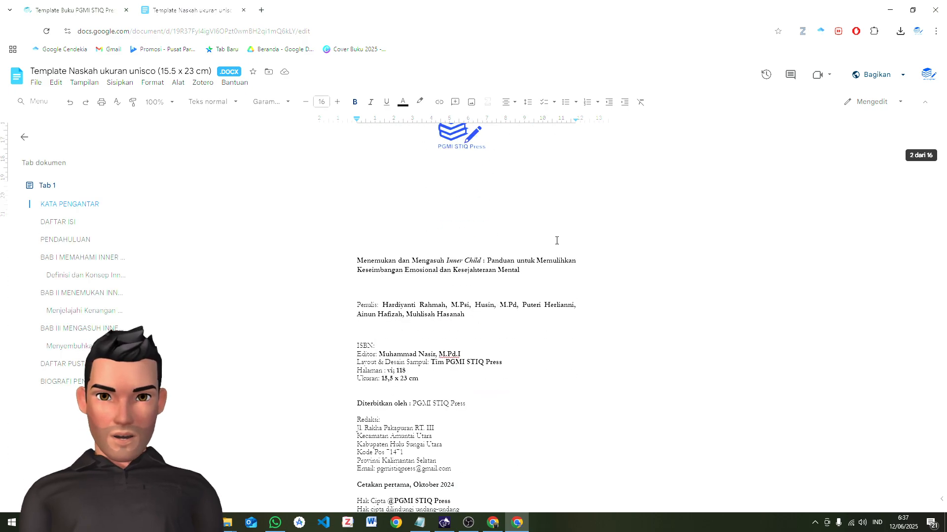
scroll(561, 243, down, 6)
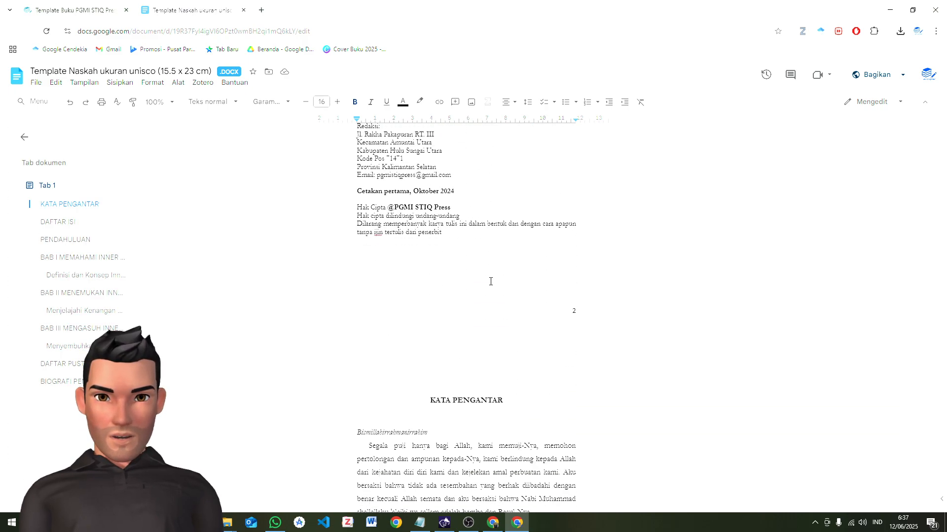
click(40, 85)
mouse_move(104, 205)
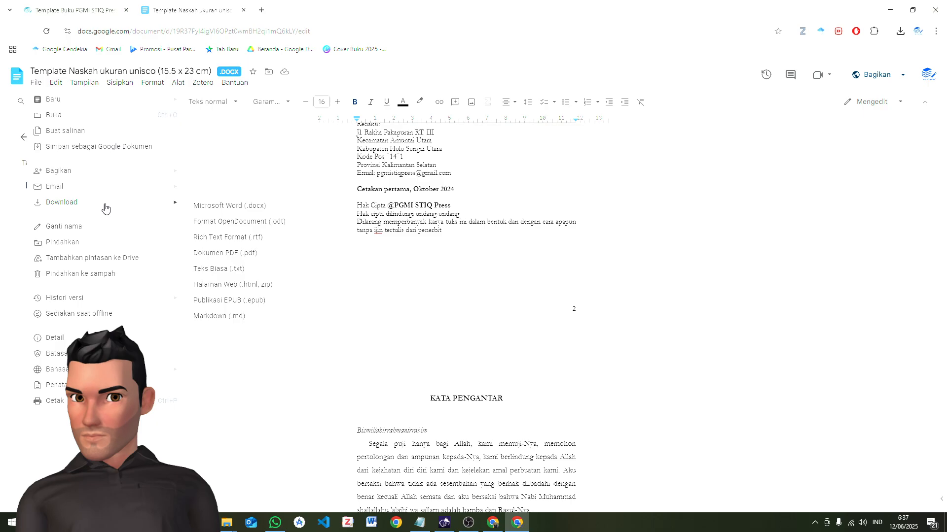
click(233, 208)
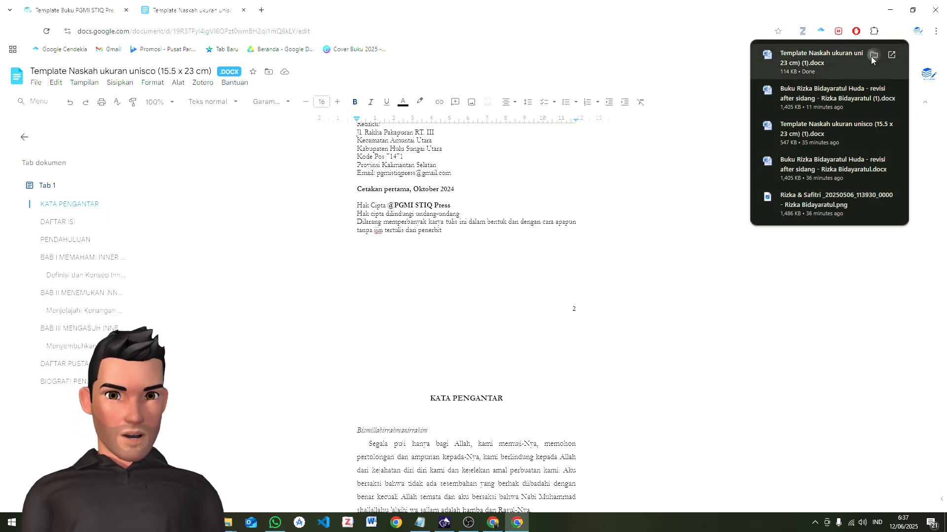
Open the downloaded manuscript template from its folder in Word and enable editing
click(870, 56)
double_click(201, 90)
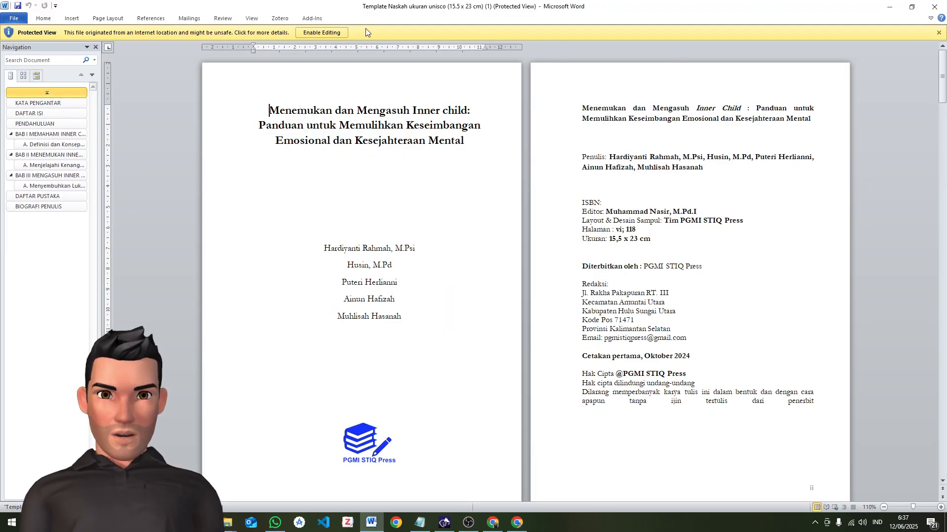
click(330, 37)
Restore the template window to a smaller size, close its Navigation pane and fit it to one half of the screen at full height
click(911, 7)
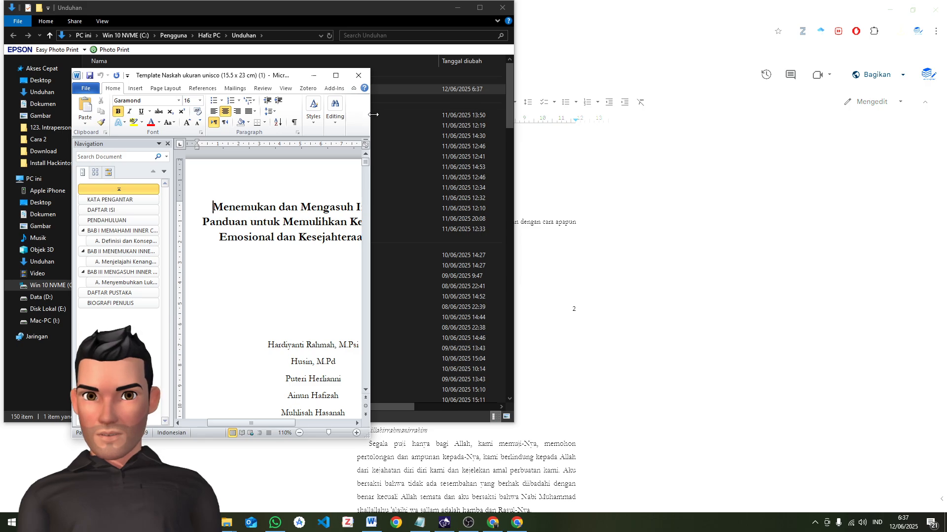
drag(370, 120, 584, 119)
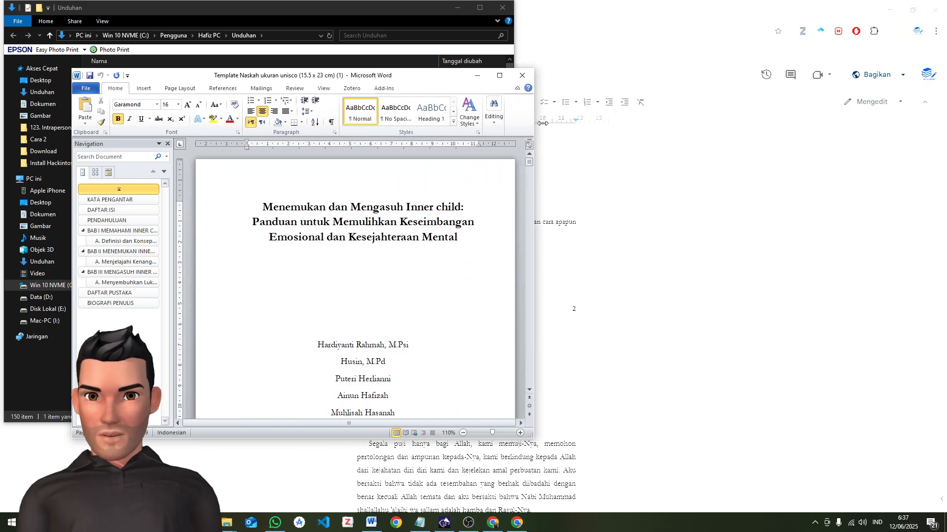
click(167, 145)
drag(462, 82, 394, 15)
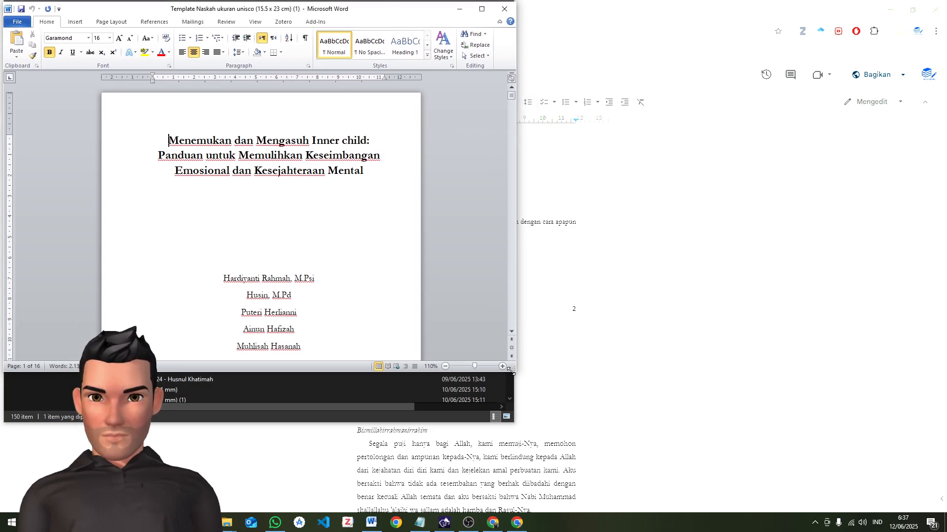
drag(511, 373, 513, 513)
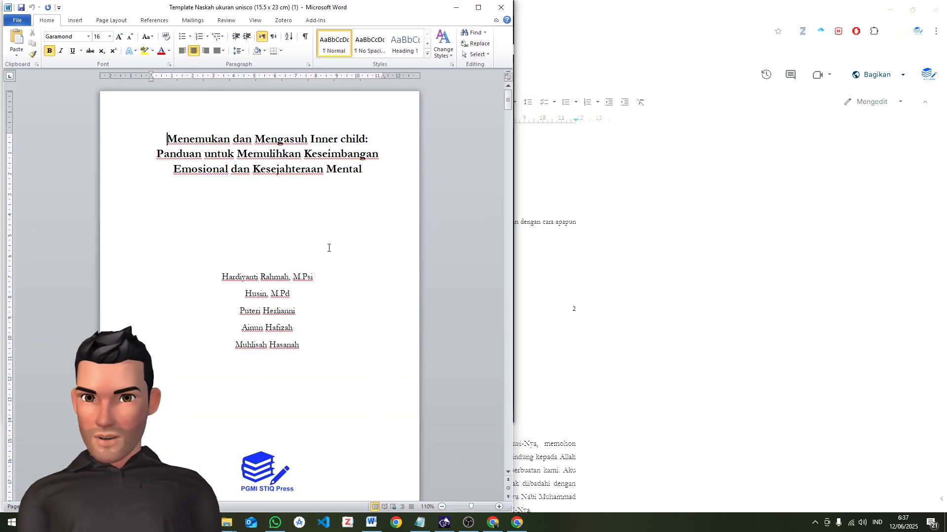
Examine the template's title page and the imprint page with the author, editor, size and publisher details
scroll(336, 249, up, 3)
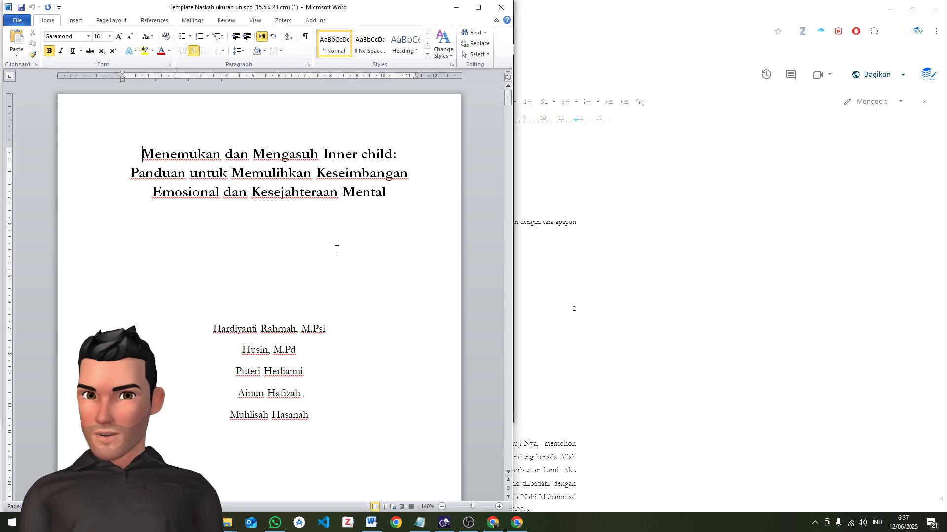
scroll(336, 250, down, 3)
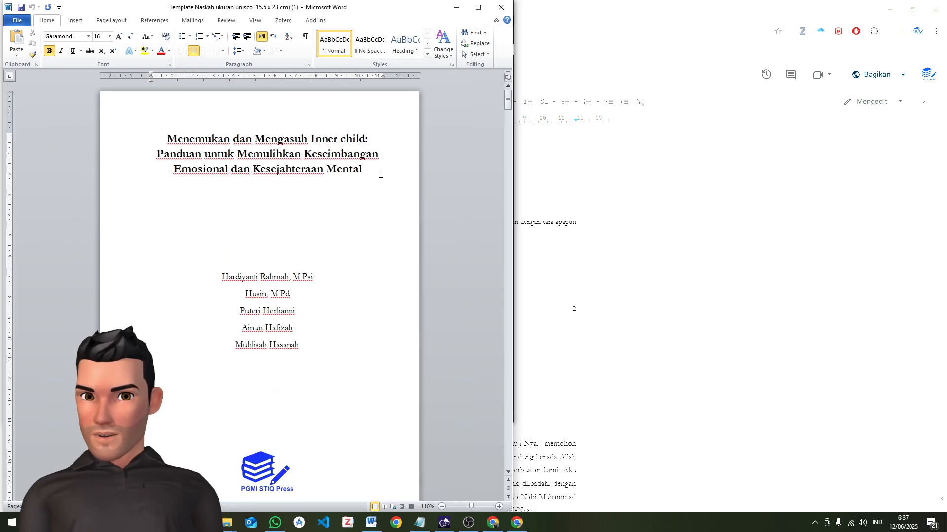
scroll(382, 182, down, 3)
scroll(372, 198, down, 8)
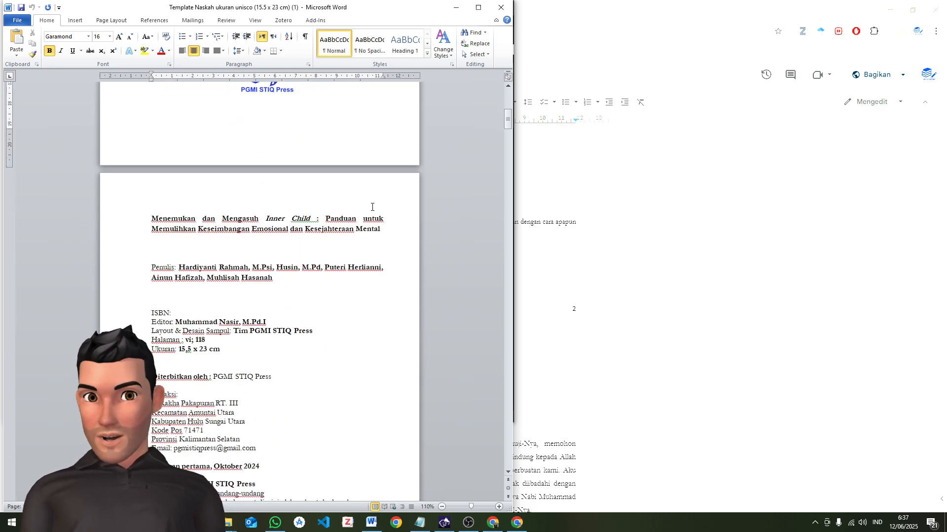
scroll(372, 207, down, 15)
scroll(336, 220, up, 14)
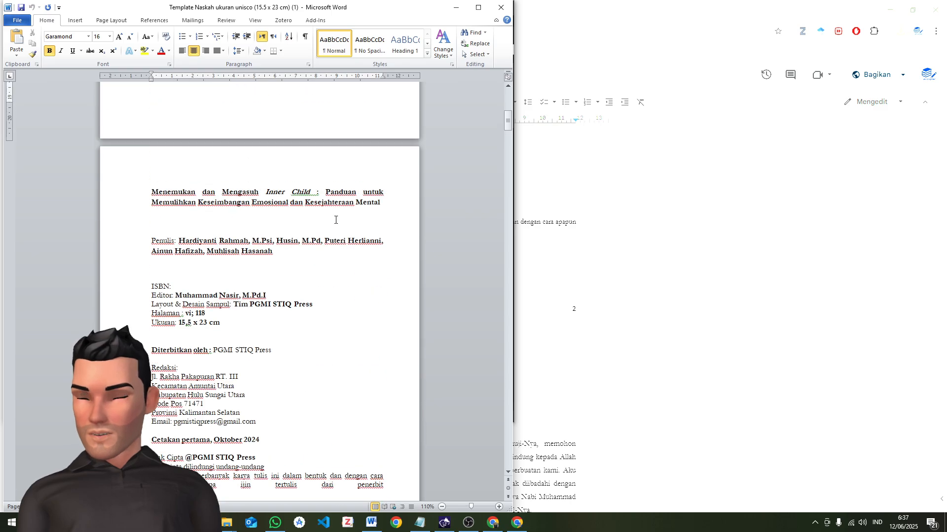
scroll(334, 219, up, 5)
scroll(345, 296, down, 8)
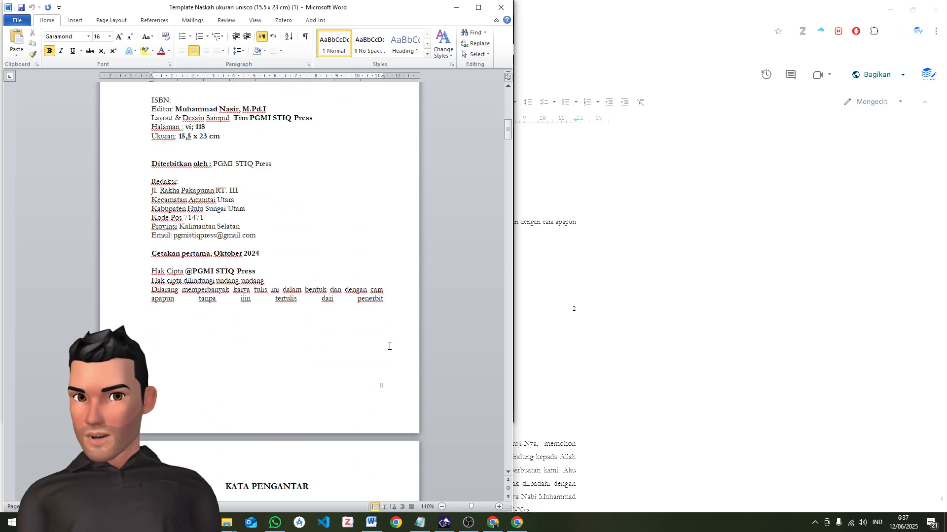
drag(389, 346, 323, 173)
scroll(324, 173, up, 12)
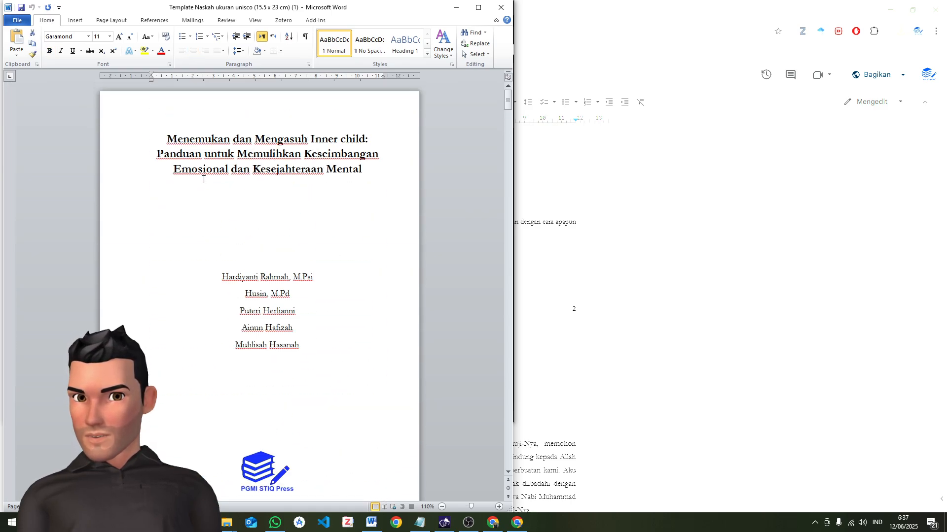
scroll(226, 199, down, 12)
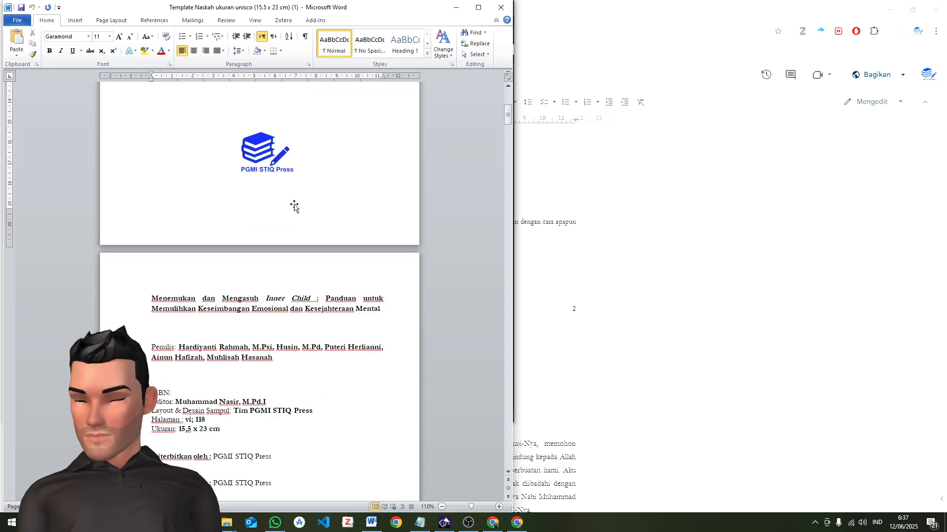
click(237, 305)
scroll(212, 276, down, 5)
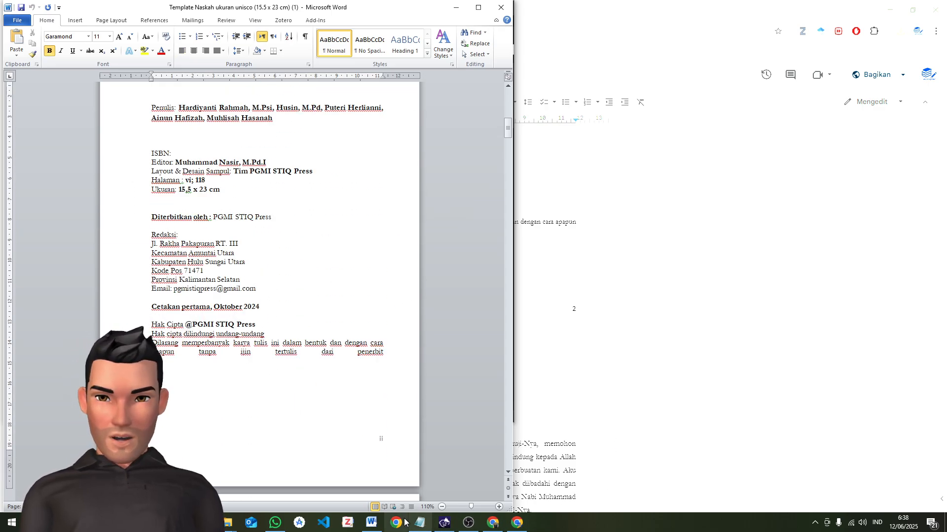
Open the author's book manuscript Word file from the Editor PGMI STIQ Press folder
mouse_move(227, 523)
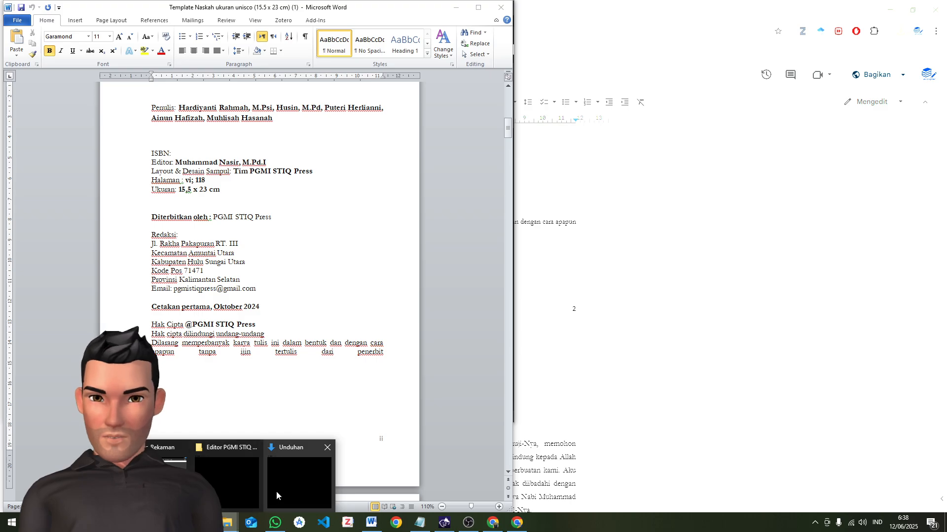
mouse_move(287, 489)
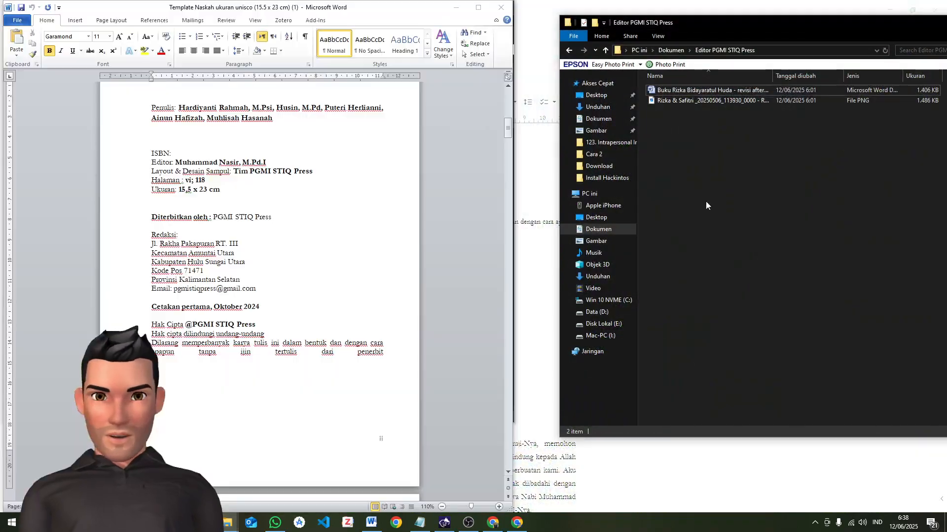
click(717, 92)
double_click(717, 91)
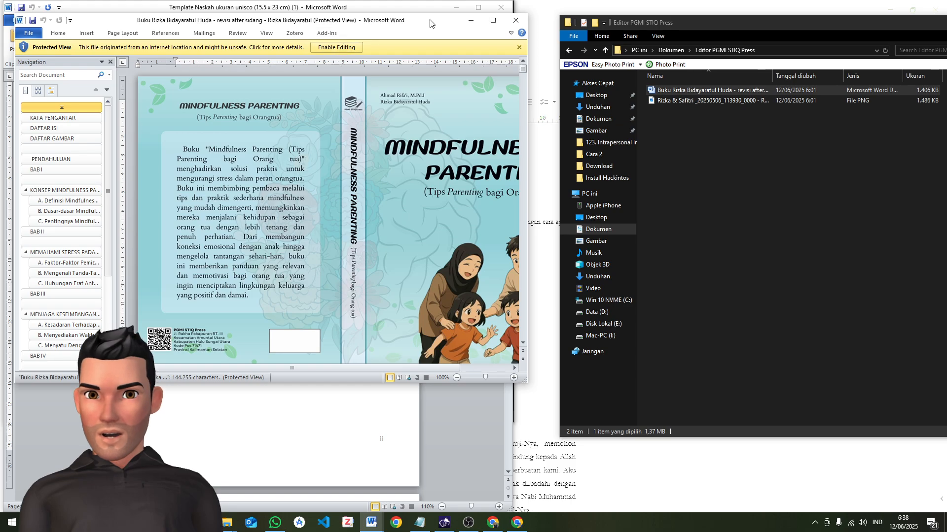
Enable editing in the book manuscript and place its window beside the template, enlarged to full height
drag(426, 19, 844, 10)
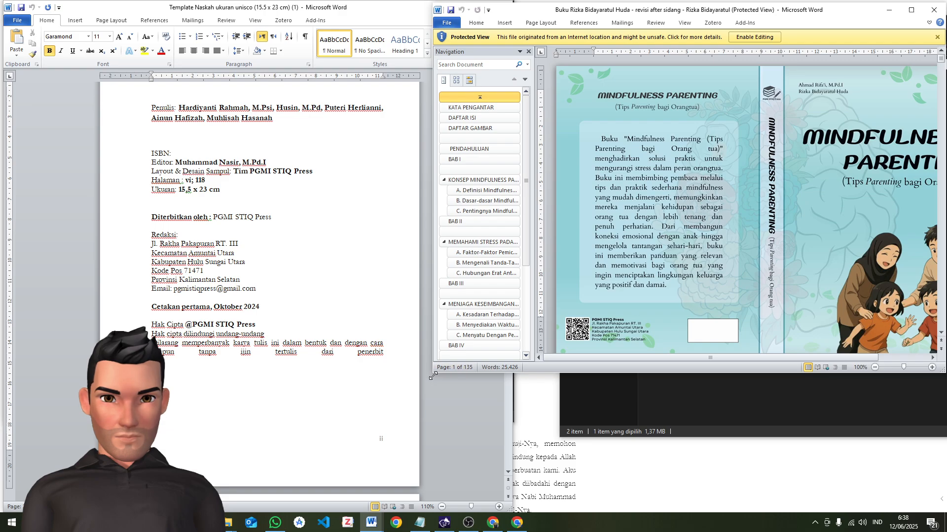
drag(433, 375, 414, 513)
click(736, 34)
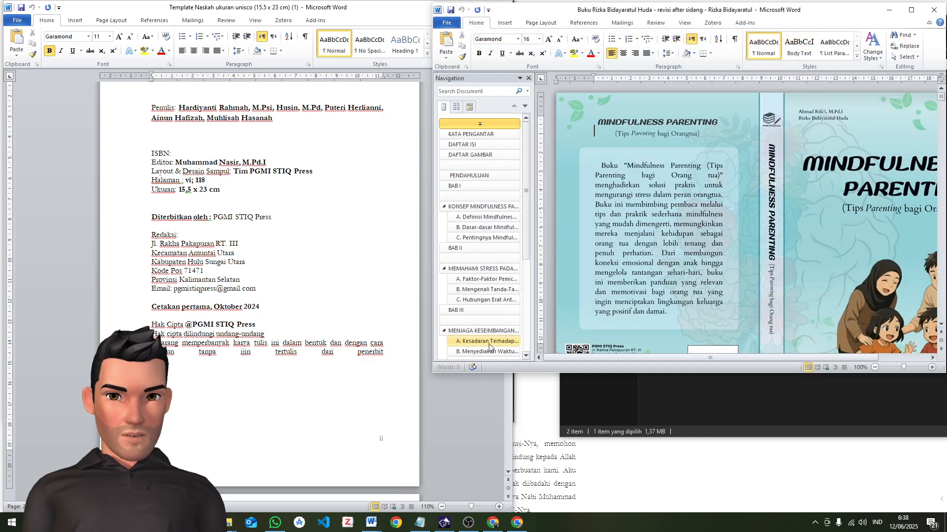
drag(433, 373, 346, 513)
click(744, 192)
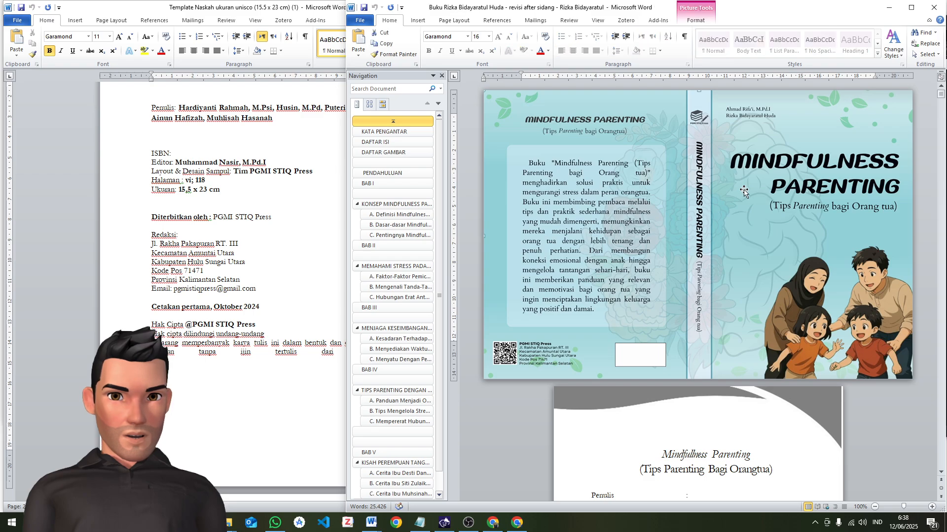
Delete the full-colour cover image and the empty page it leaves at the start of the book manuscript
key(Delete)
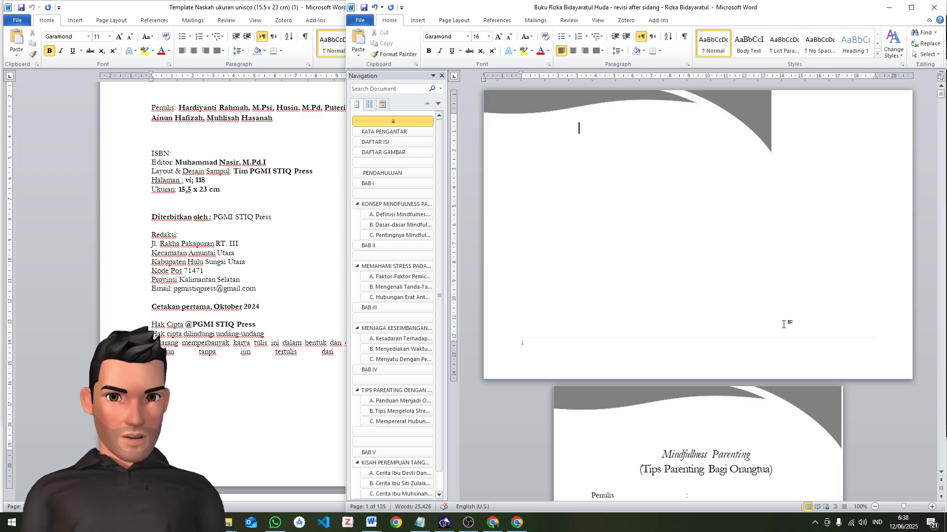
key(shift+Down)
key(Delete)
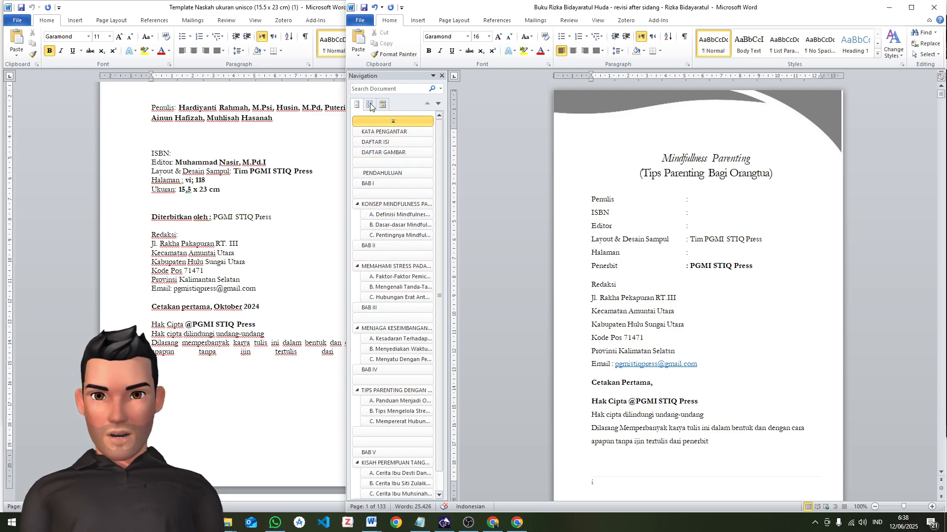
Display the Navigation pane and exclude the empty heading between DAFTAR GAMBAR and PENDAHULUAN from the table of contents
click(442, 76)
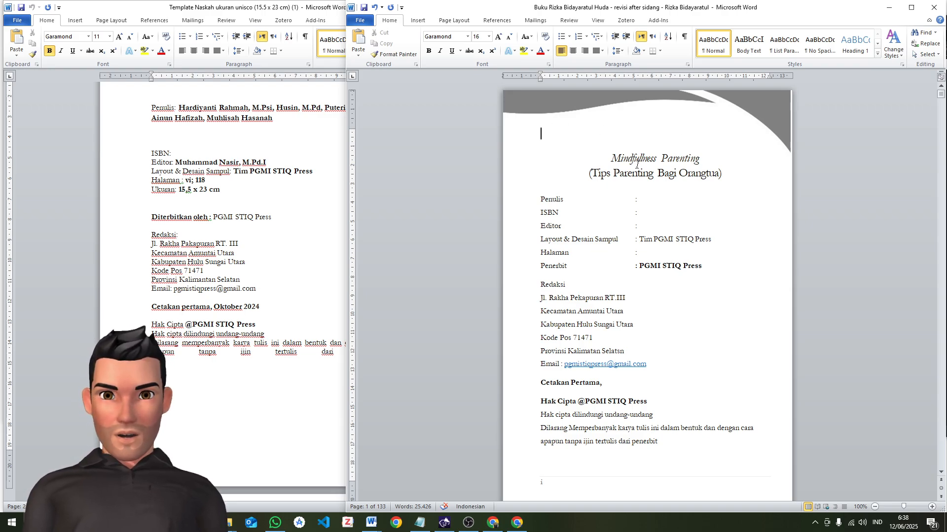
key(ctrl+f)
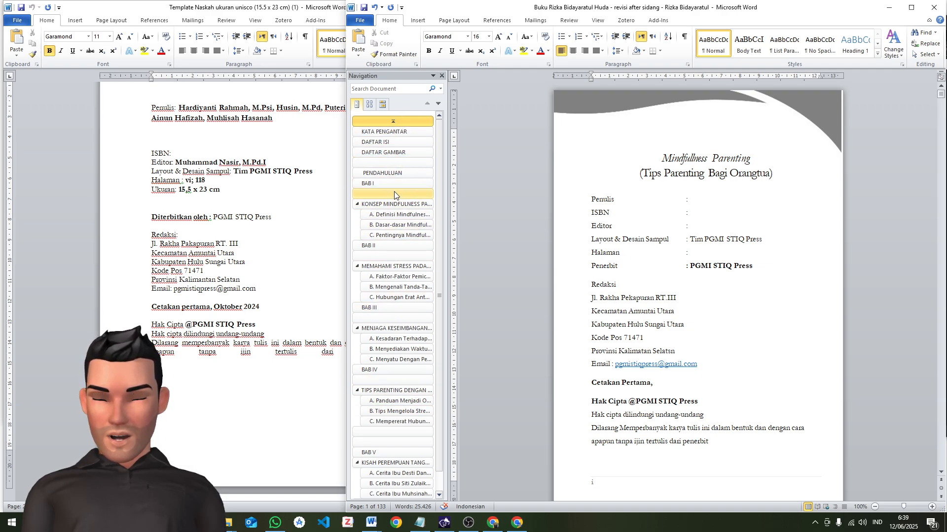
click(397, 163)
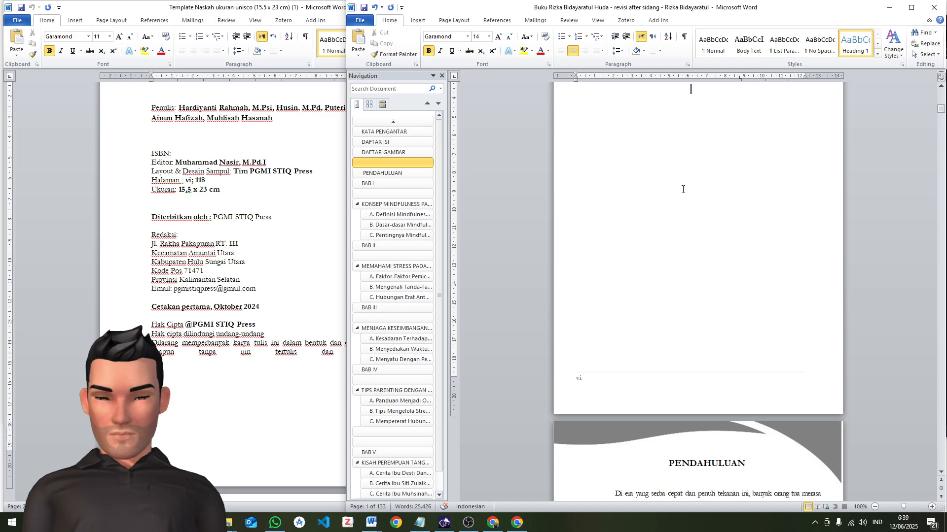
click(496, 20)
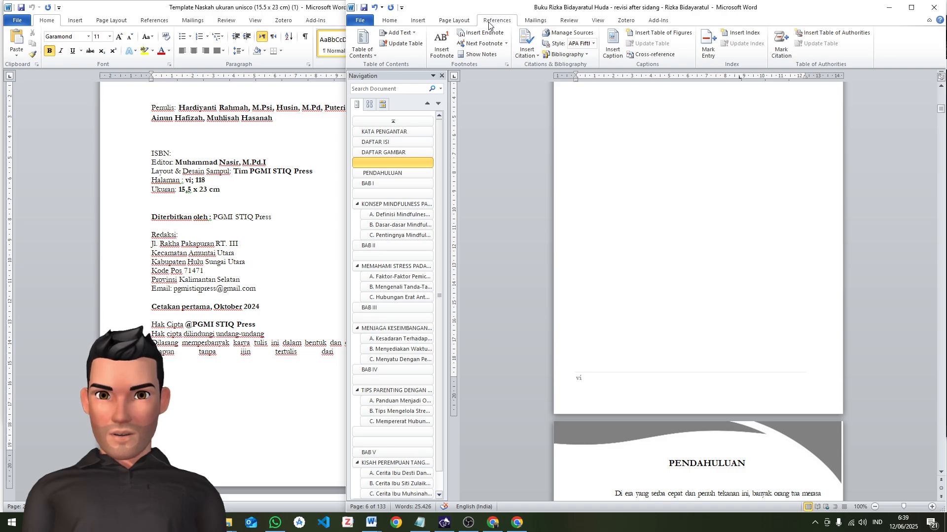
click(406, 33)
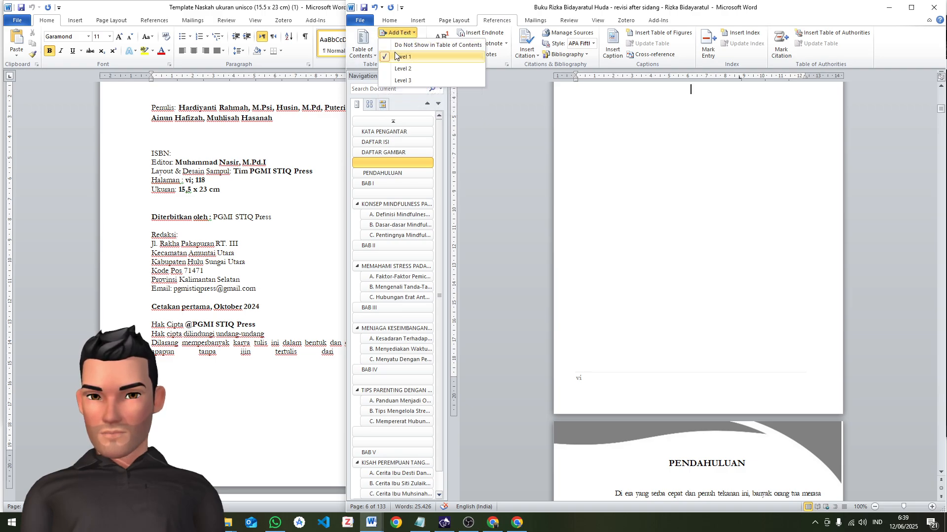
click(424, 46)
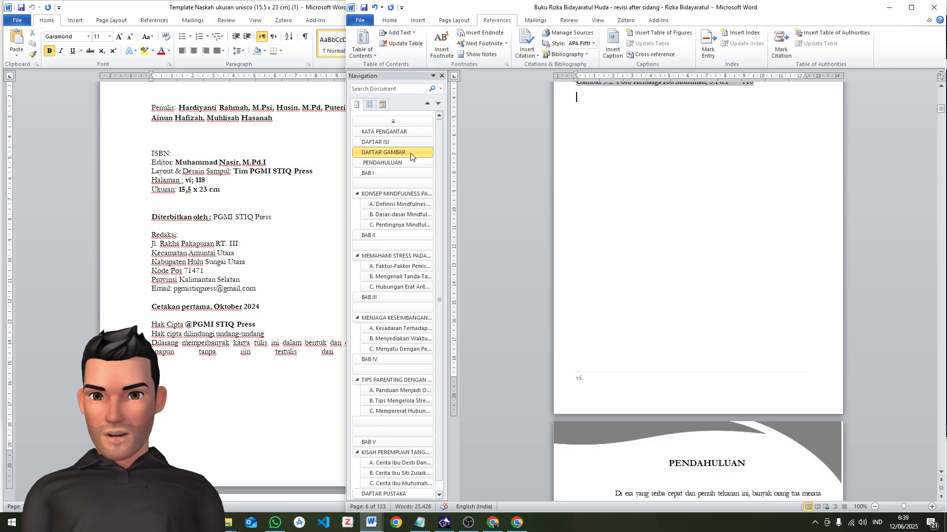
scroll(722, 225, up, 2)
key(Return)
key(Return)
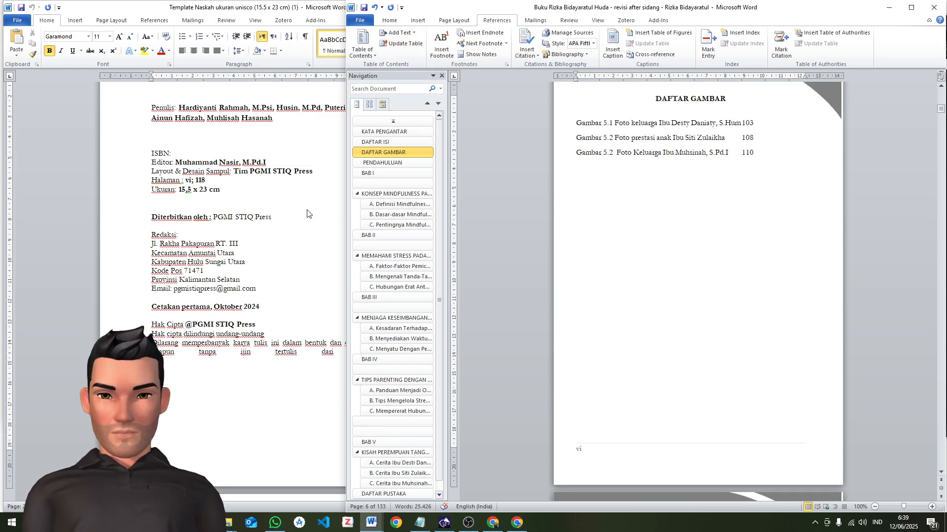
Exclude the empty heading below BAB I, at the chapter ornament, from the table of contents
click(407, 181)
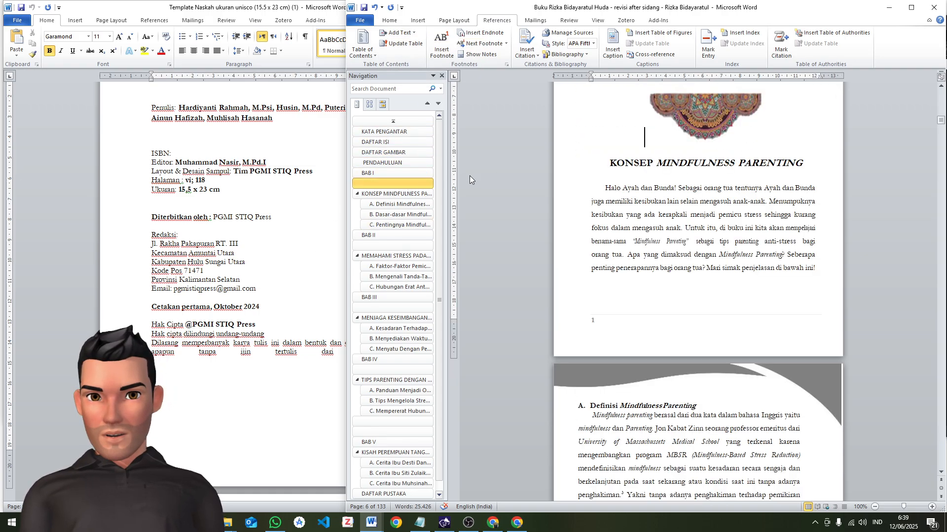
click(416, 34)
click(424, 46)
scroll(676, 219, up, 2)
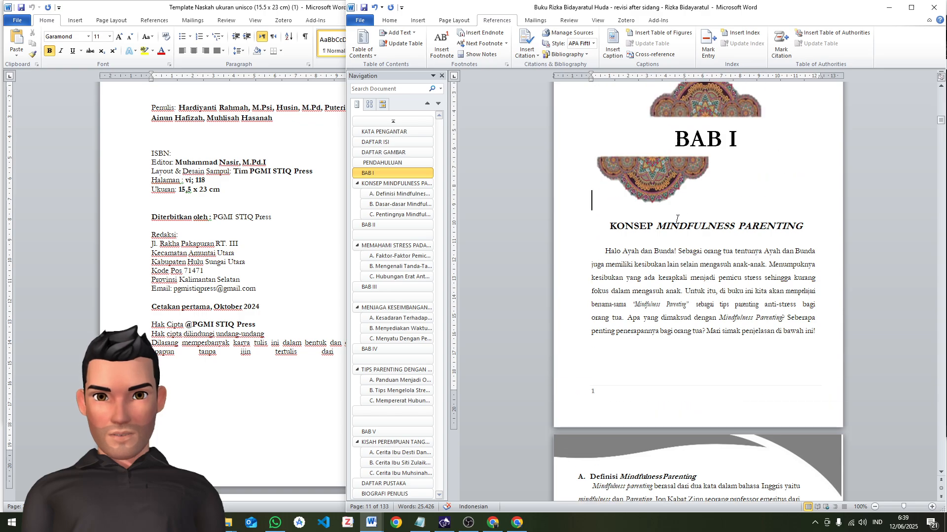
click(662, 189)
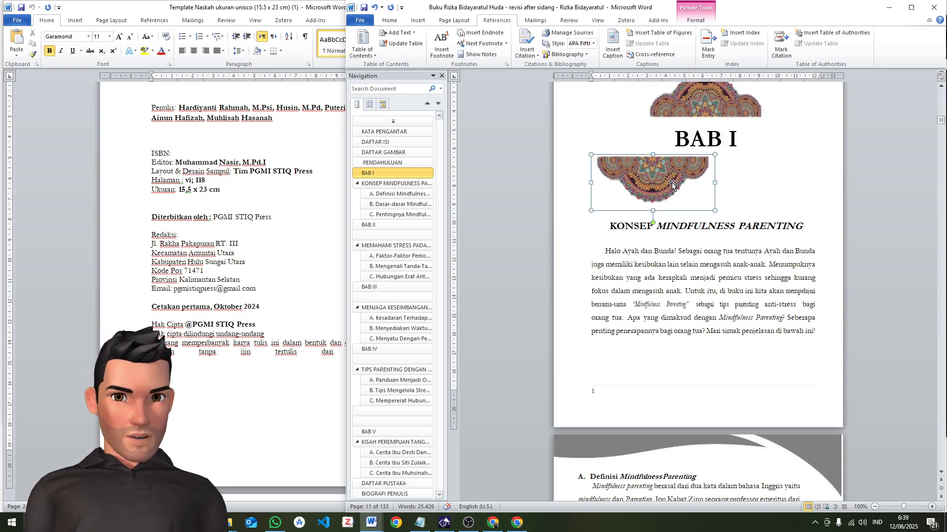
click(736, 184)
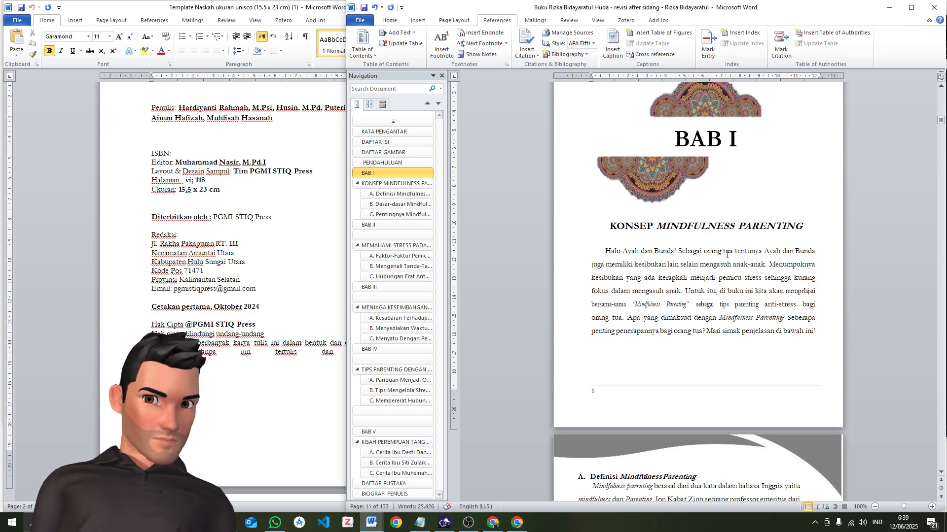
Open the custom margin settings for the manuscript from its imprint page and move the dialog aside
scroll(727, 254, up, 5)
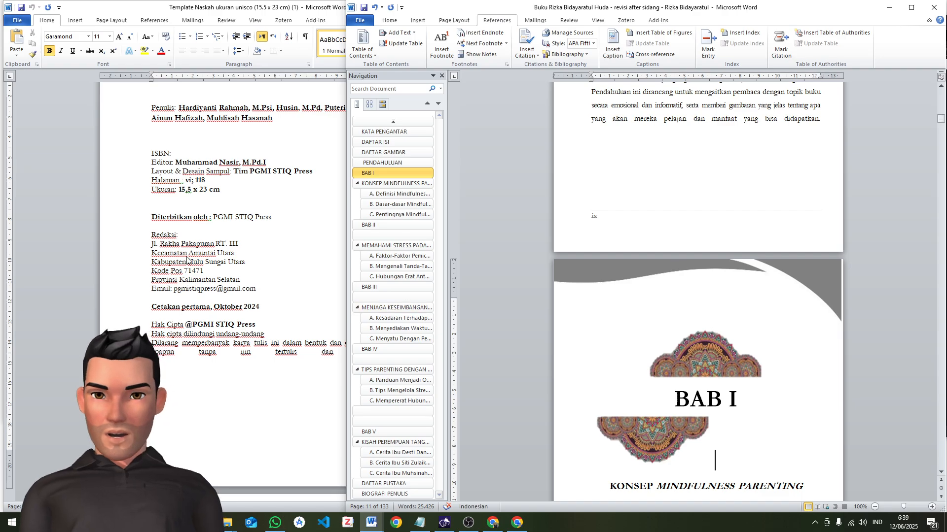
scroll(688, 314, up, 13)
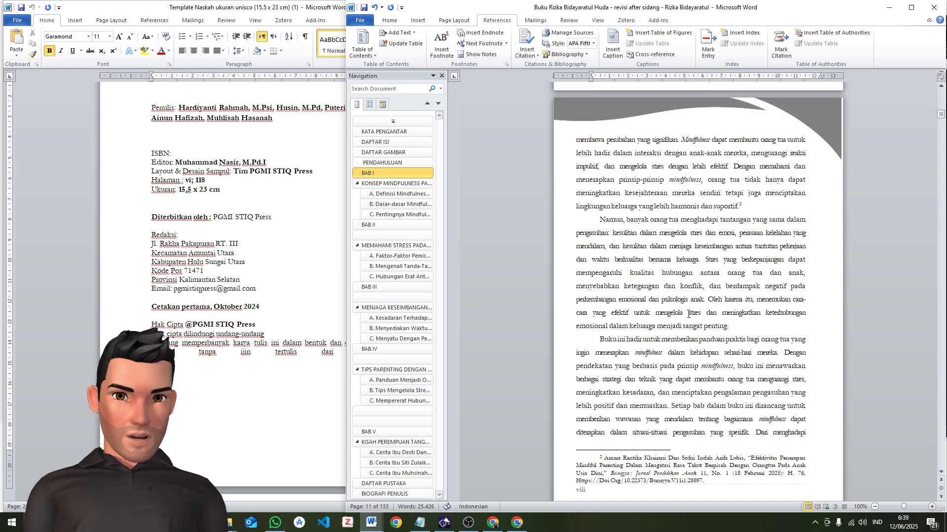
scroll(688, 314, up, 20)
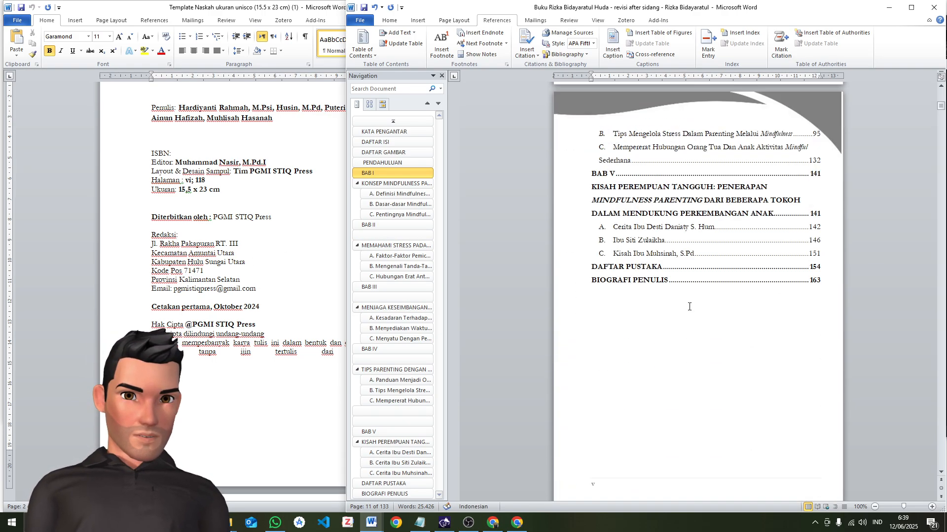
scroll(688, 306, up, 20)
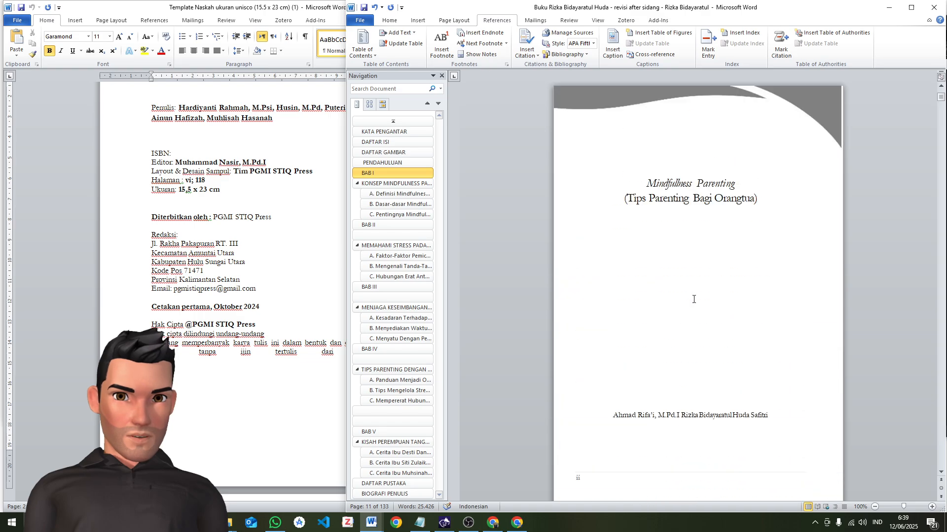
scroll(694, 299, up, 10)
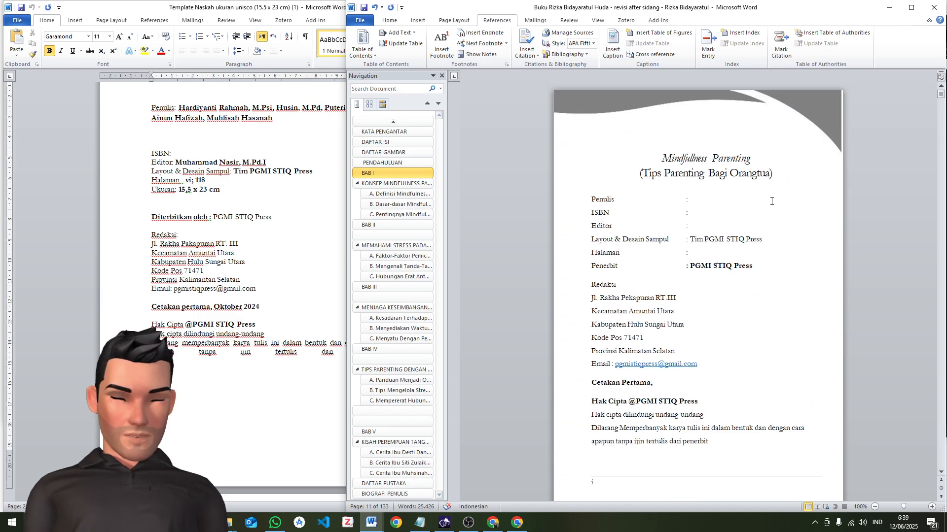
click(772, 201)
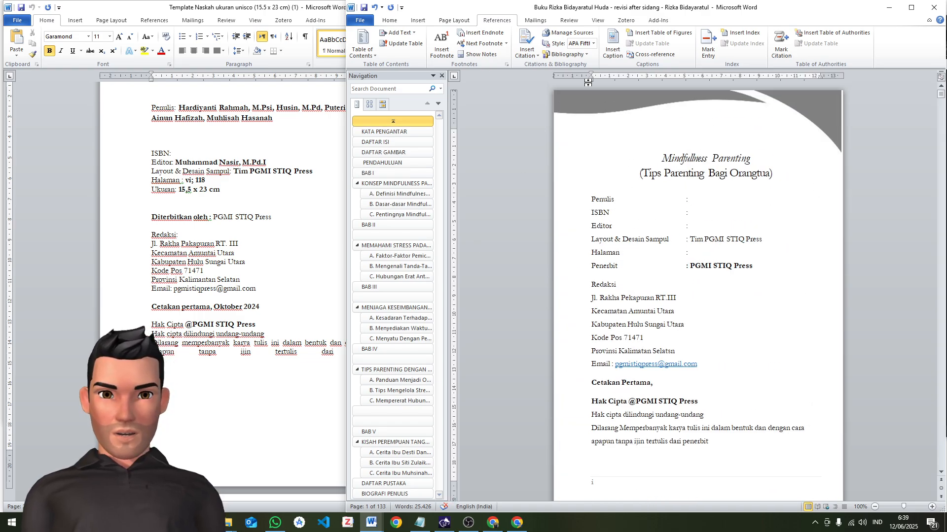
click(461, 20)
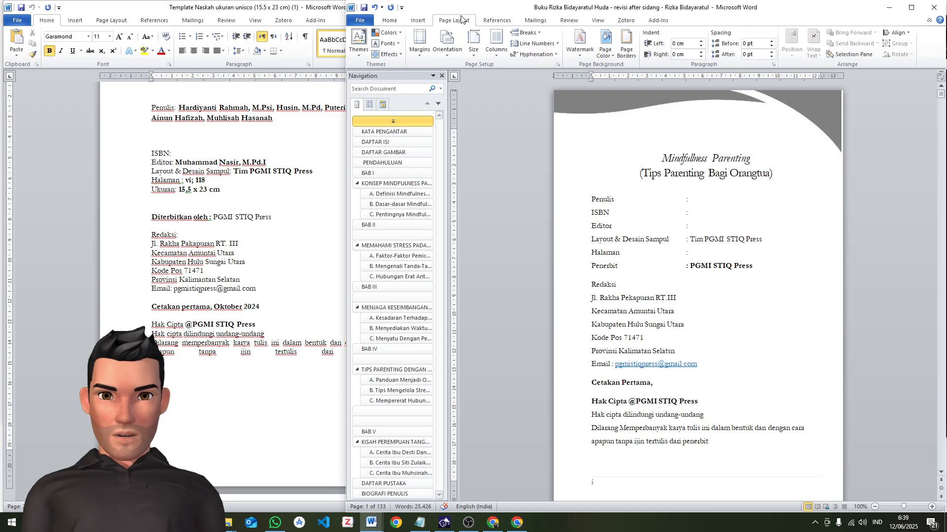
click(421, 48)
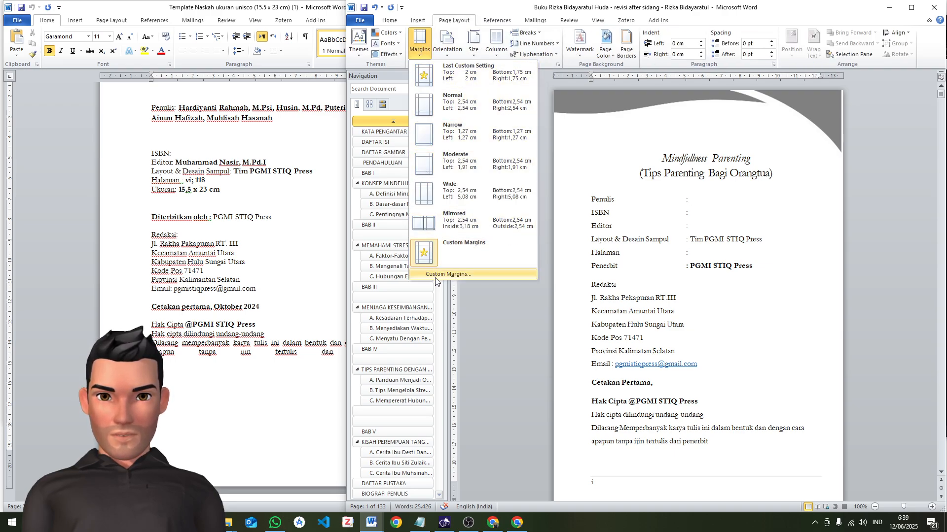
click(462, 277)
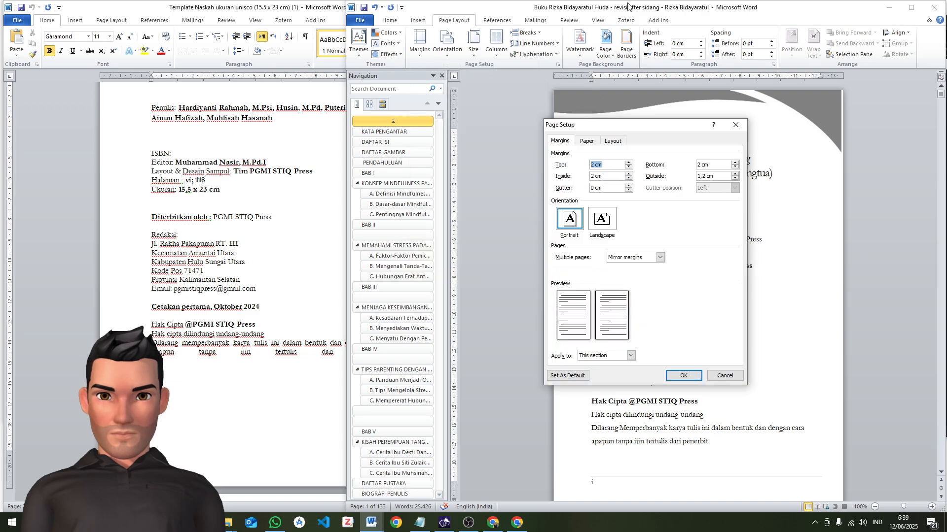
drag(604, 132, 527, 111)
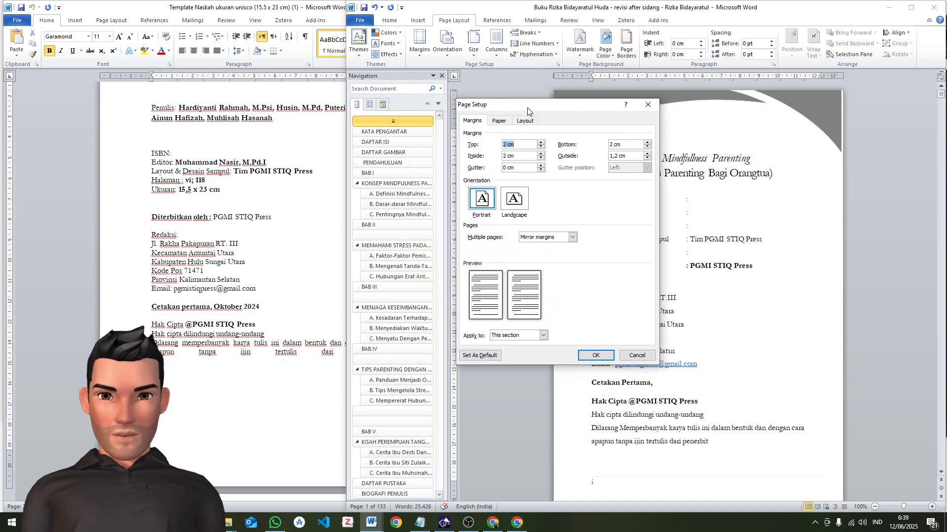
Check the top and inside margins and the Mirror margins choice for multiple pages
click(510, 147)
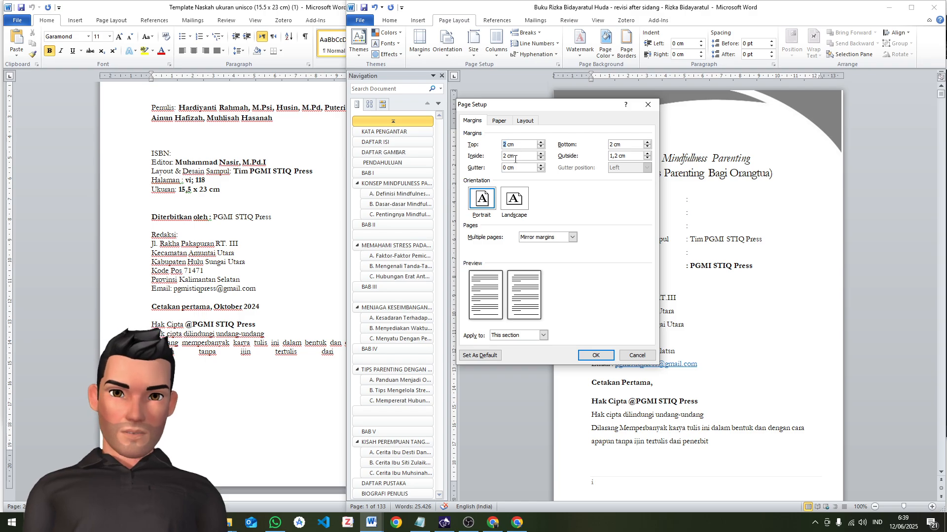
click(559, 240)
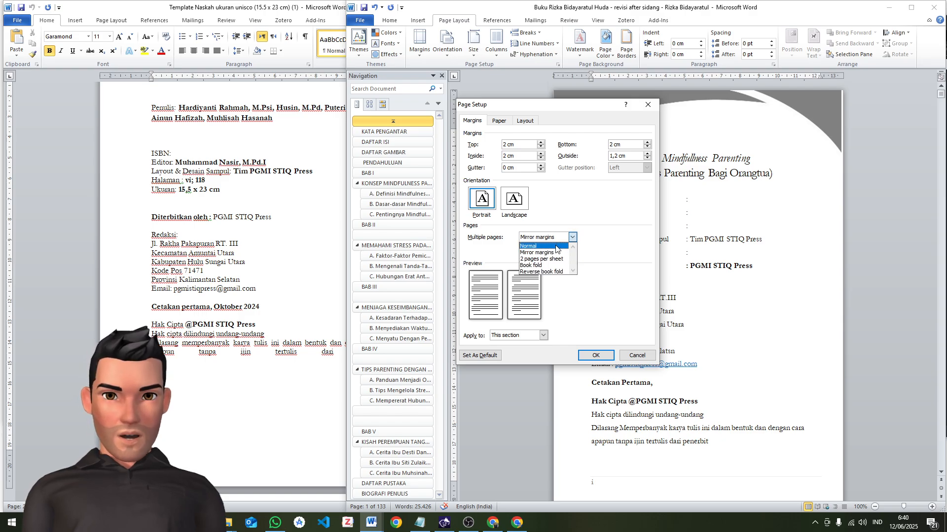
click(594, 240)
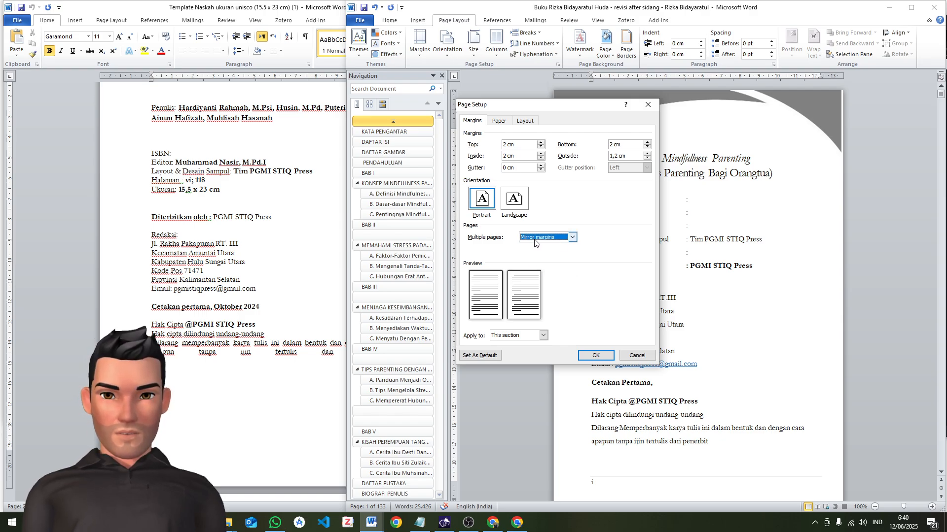
click(535, 241)
click(602, 244)
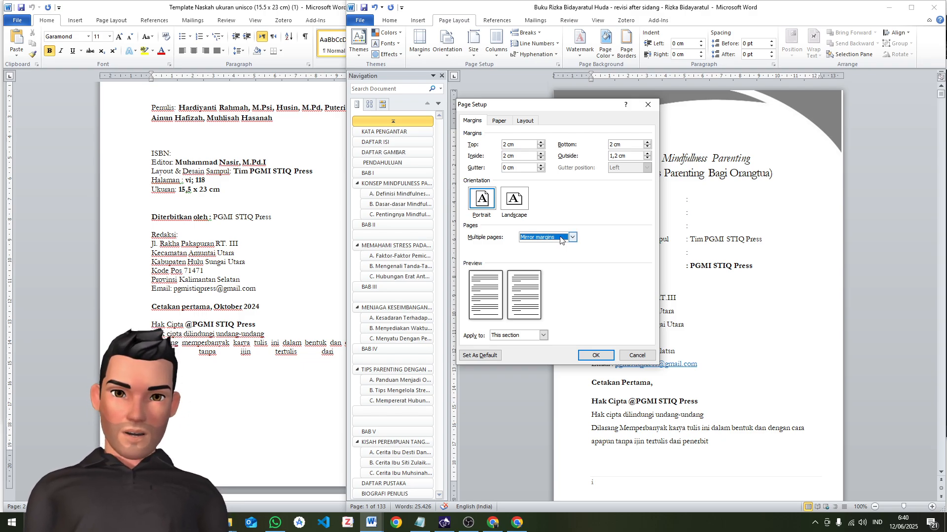
Set the bottom and outside margins to 1,75 cm
click(613, 146)
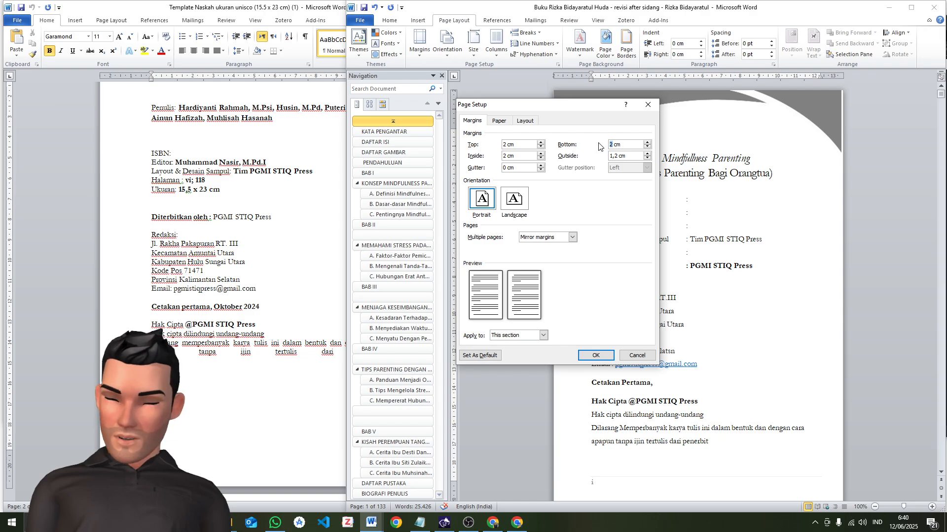
key(BackSpace)
text(1,)
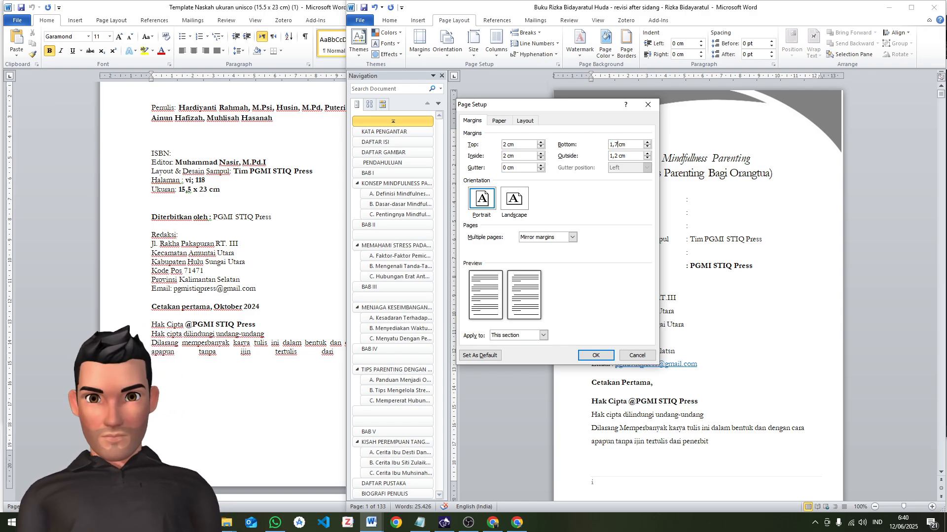
text(75)
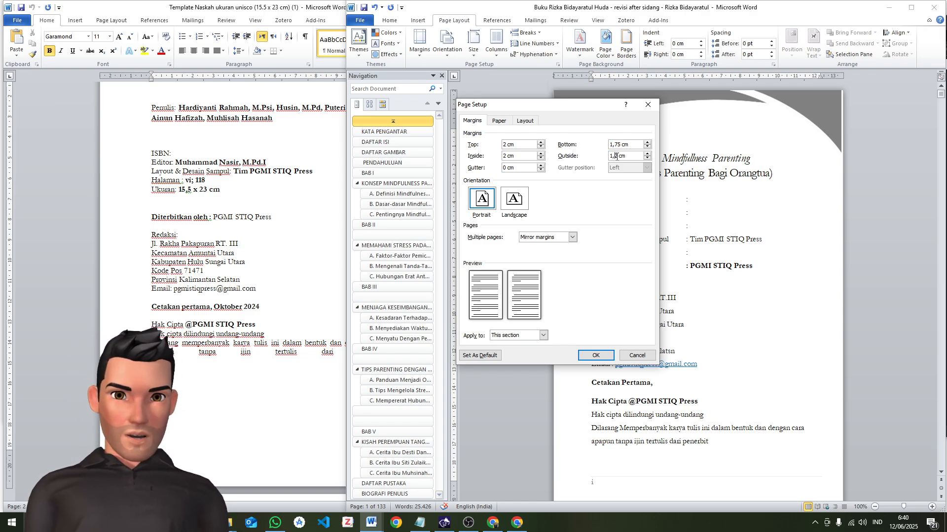
key(shift+Left)
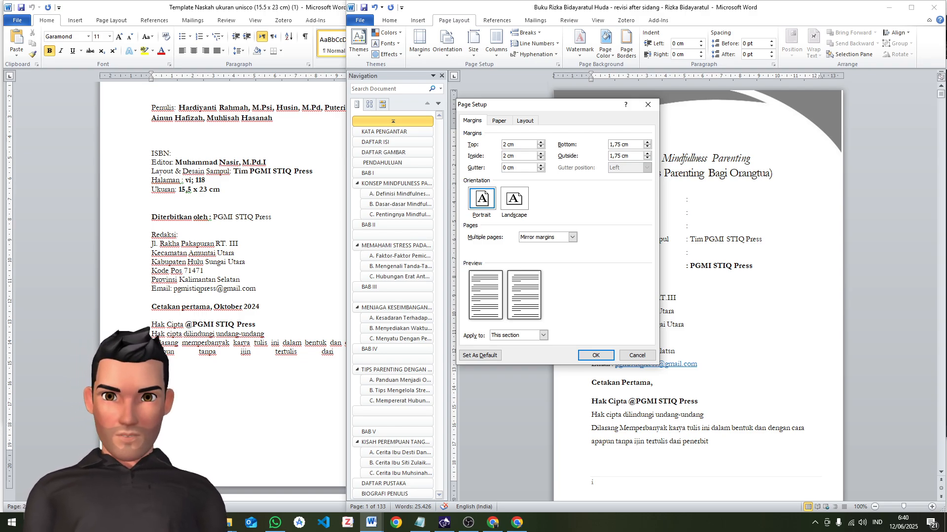
Set the gutter to 0,5 cm and apply the margin settings to the whole document
text(0)
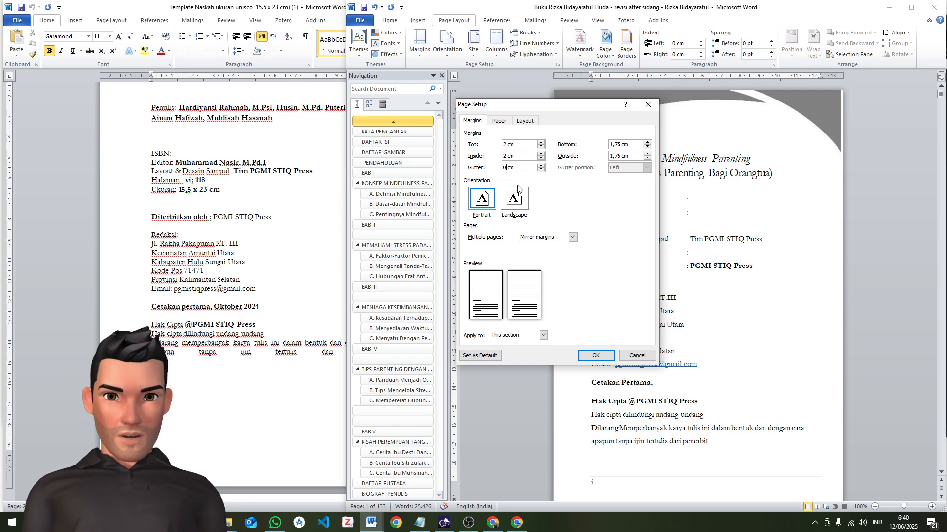
text(,54)
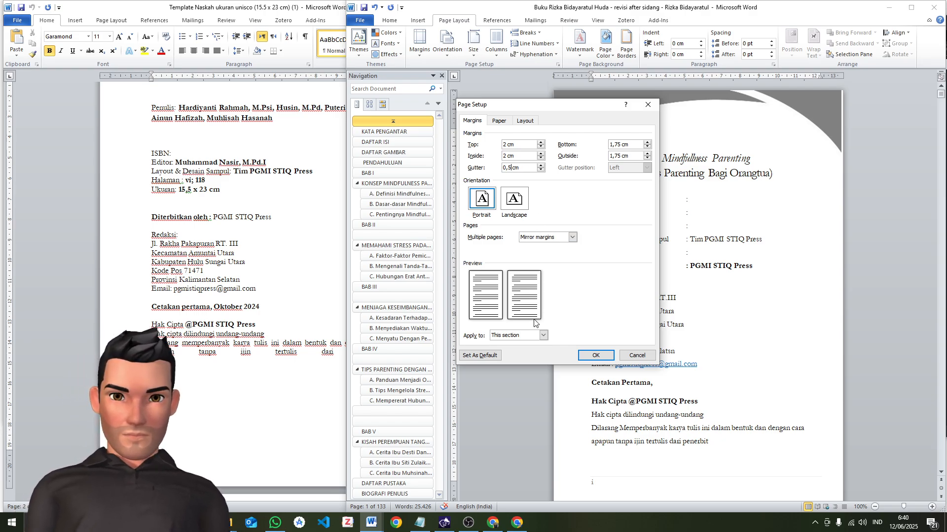
click(531, 336)
click(527, 358)
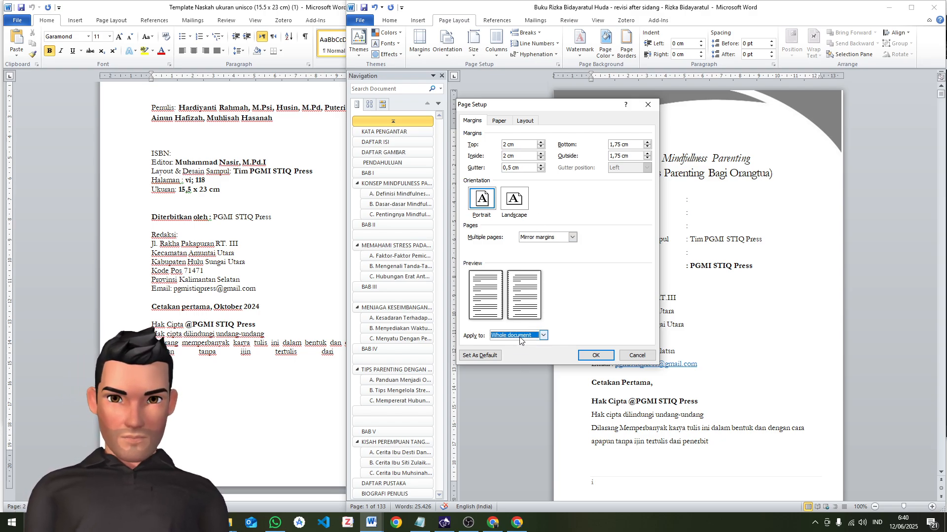
click(596, 355)
scroll(834, 267, down, 15)
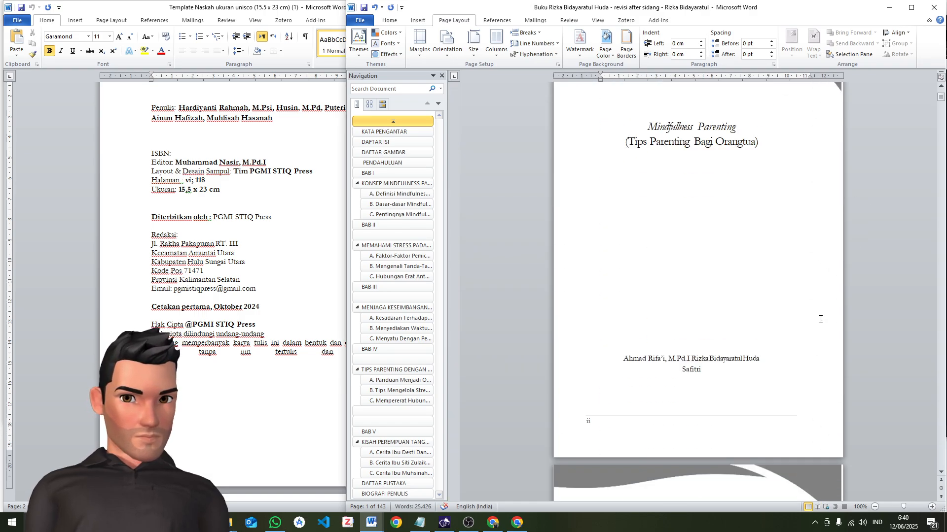
Delete the grey wave graphic from the manuscript's Section 1 header and leave header editing
scroll(821, 318, up, 15)
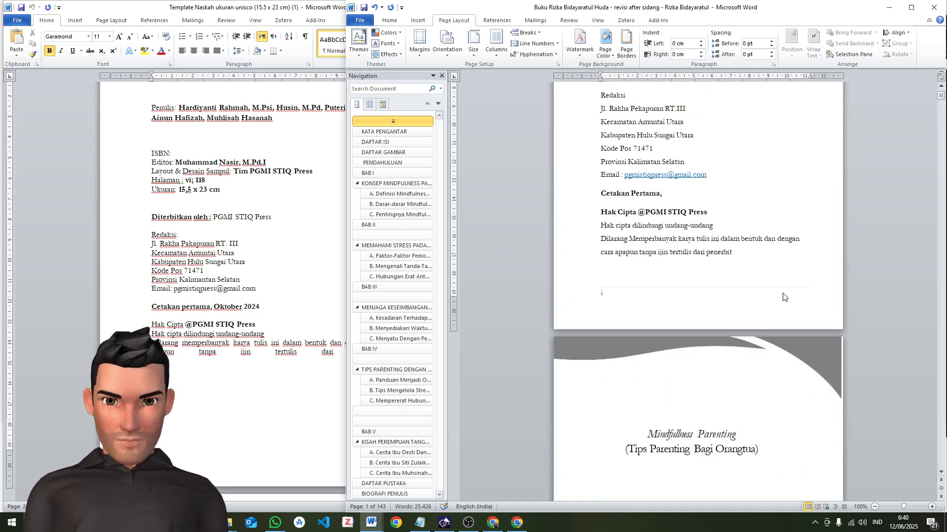
scroll(729, 290, up, 1)
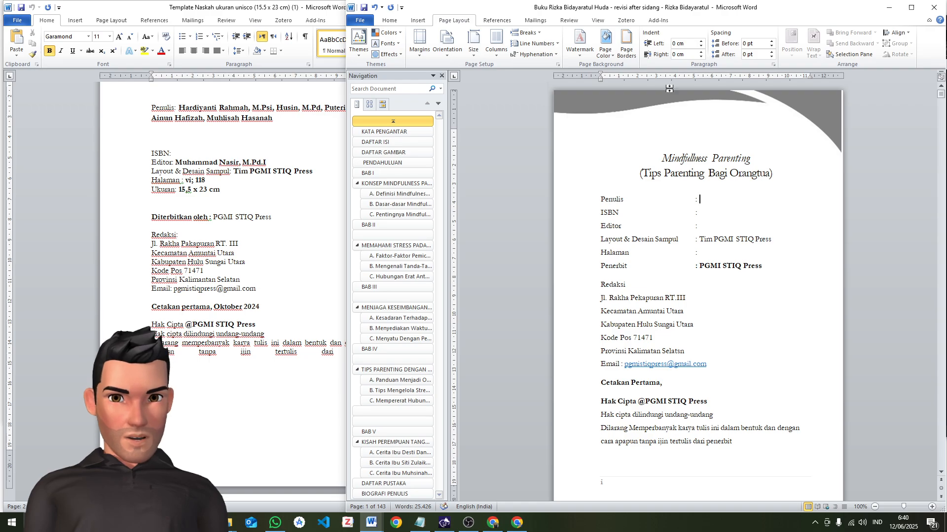
double_click(632, 113)
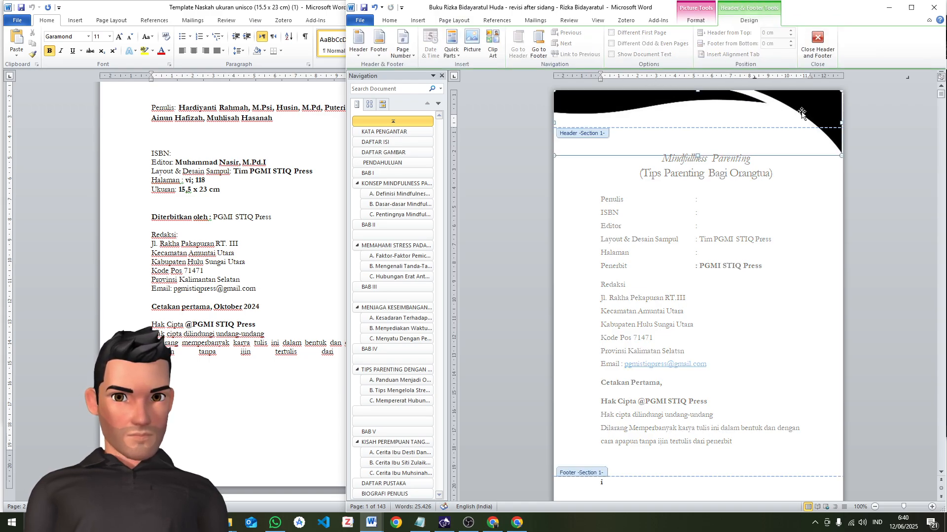
key(Delete)
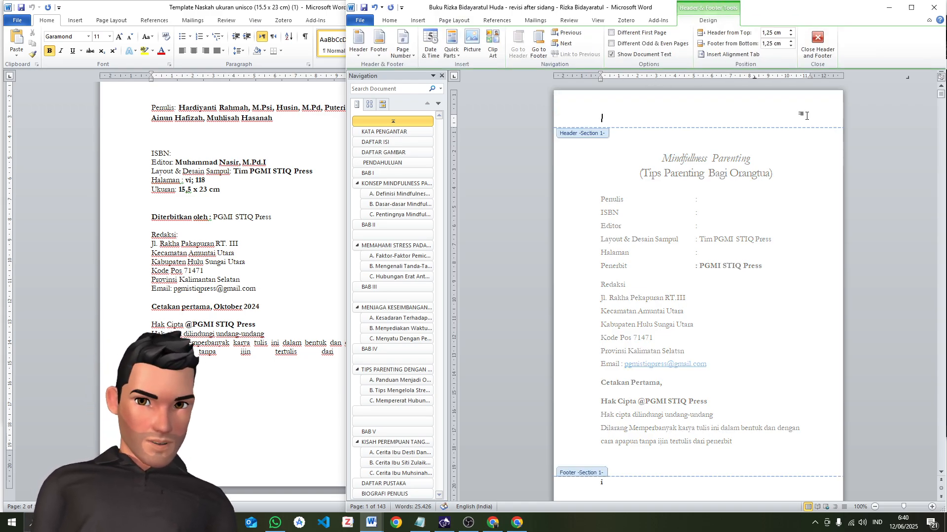
scroll(676, 335, down, 15)
scroll(678, 335, down, 12)
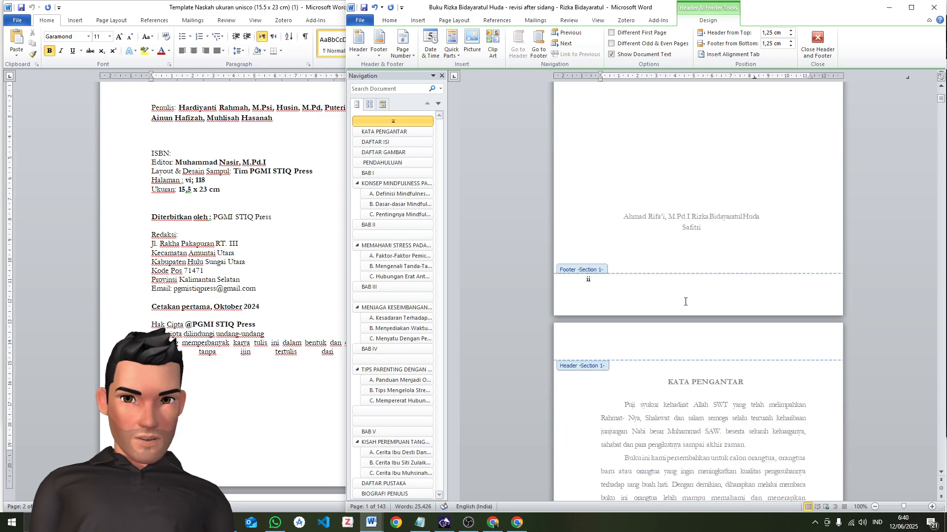
double_click(726, 157)
Review the manuscript's front matter pages and compare their order with the title page in the template
scroll(753, 253, up, 4)
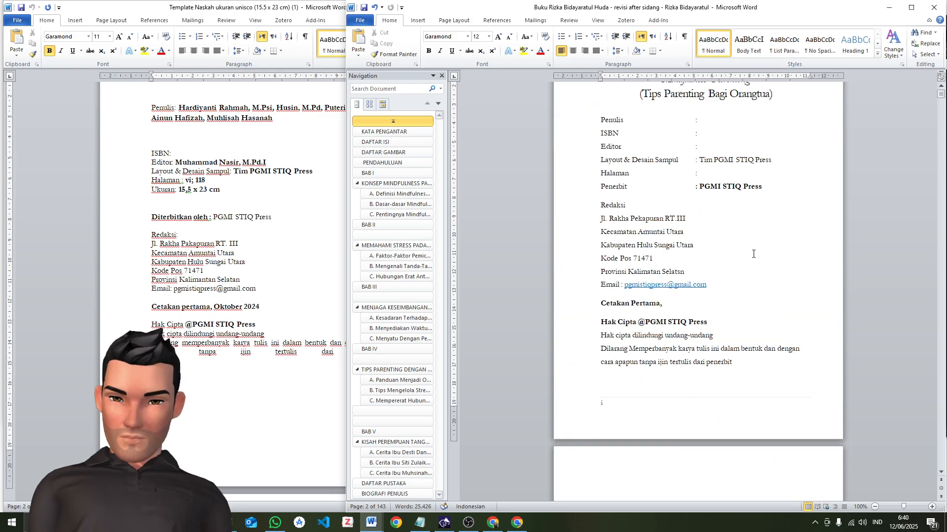
scroll(727, 308, down, 18)
scroll(723, 307, down, 18)
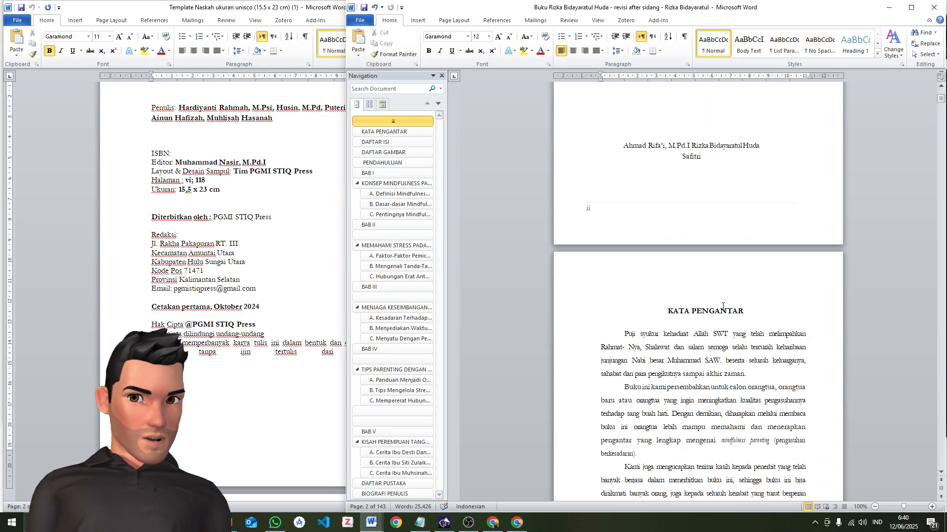
scroll(723, 307, down, 5)
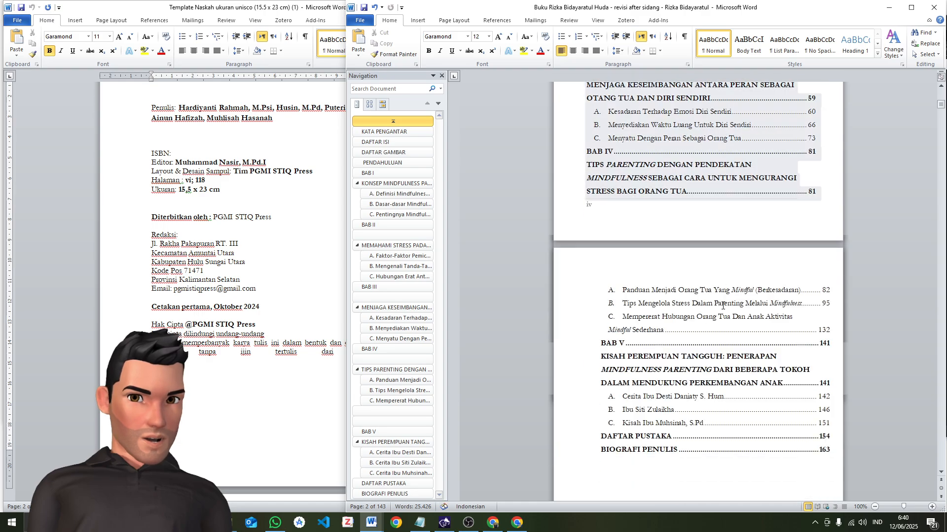
scroll(725, 300, up, 20)
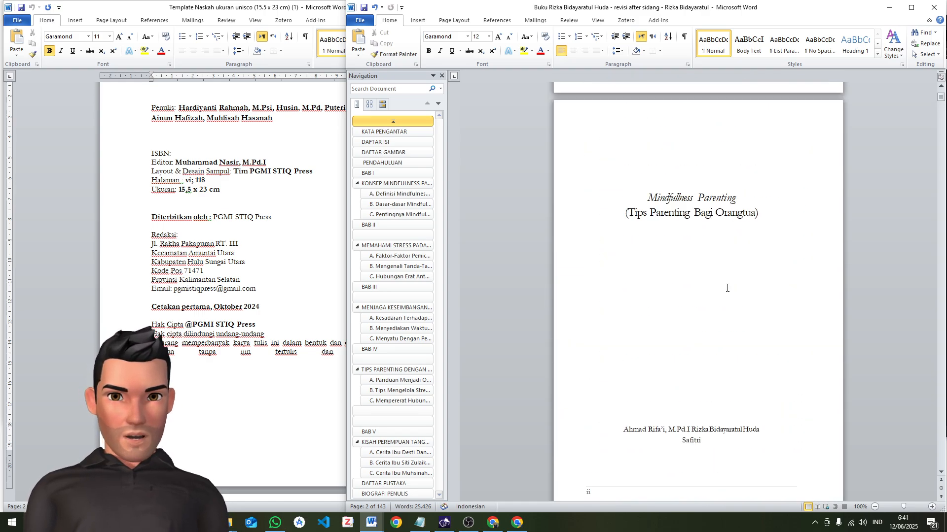
scroll(726, 288, down, 8)
scroll(727, 288, up, 3)
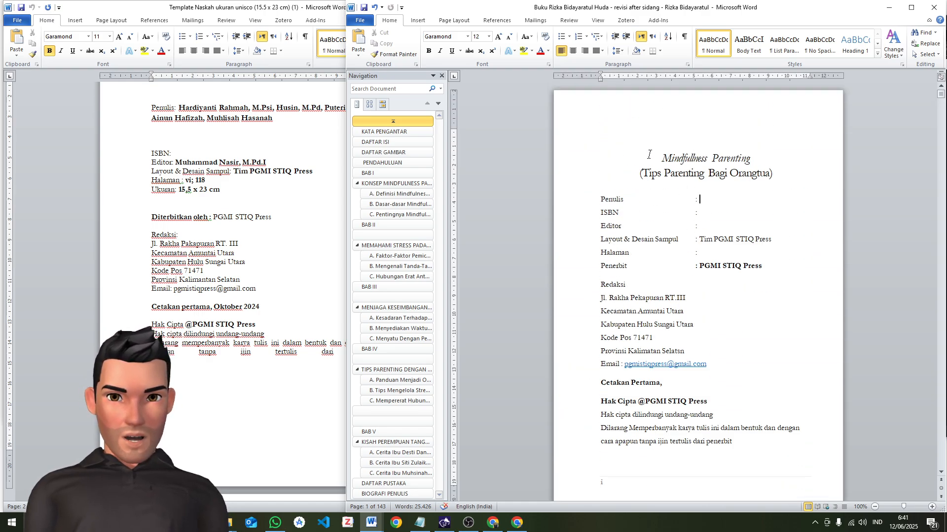
scroll(290, 251, up, 12)
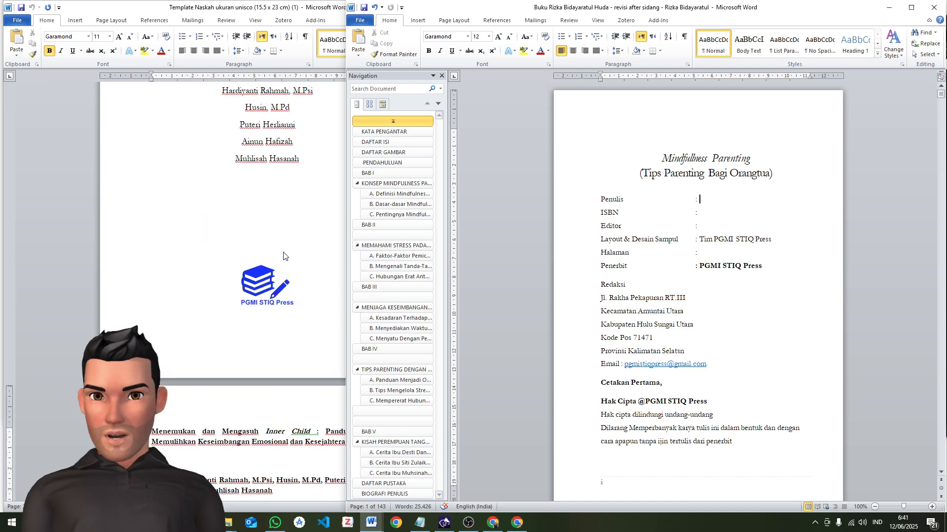
scroll(759, 227, down, 20)
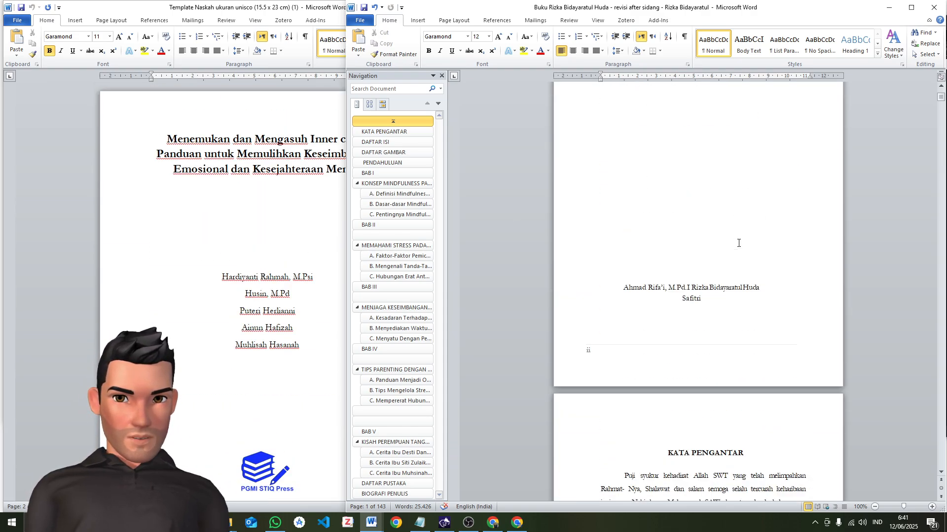
scroll(737, 241, up, 15)
scroll(740, 237, down, 15)
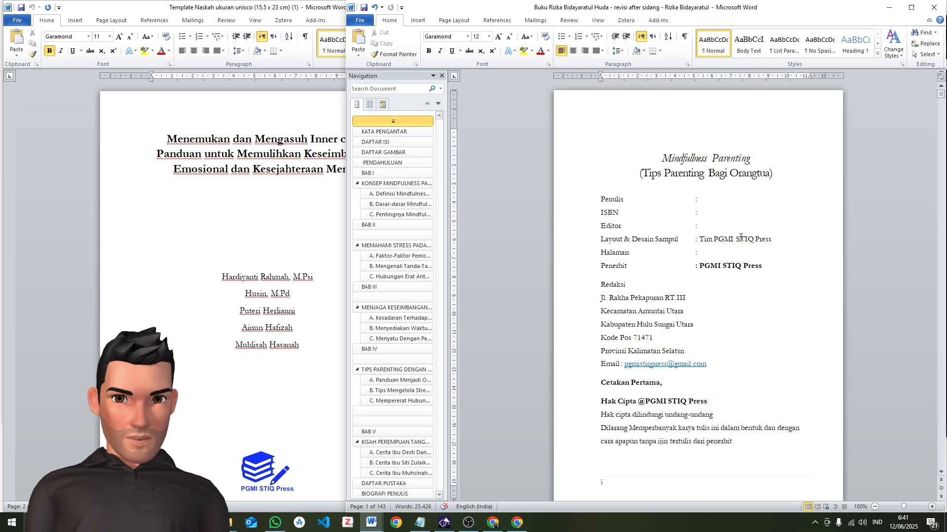
scroll(727, 345, down, 3)
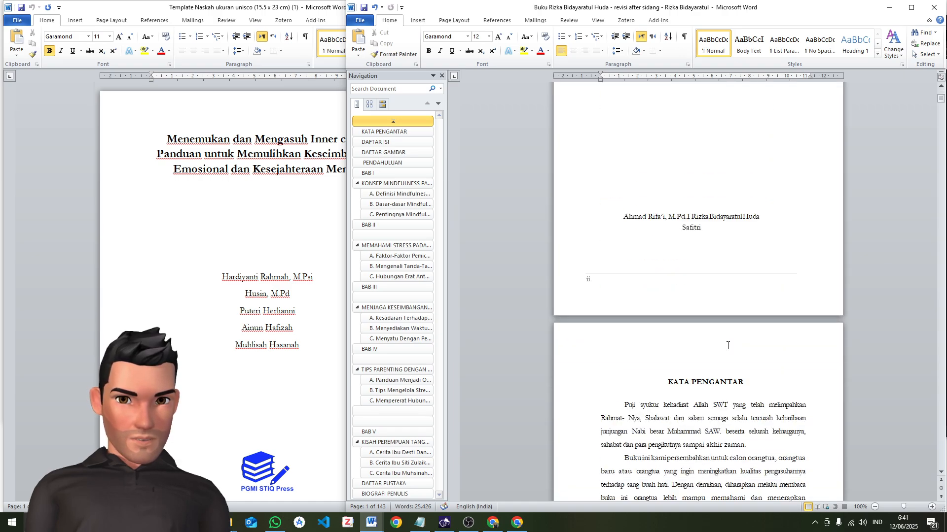
Copy the author names from the manuscript's title page and paste them under the subtitle on the imprint page
drag(702, 228, 623, 217)
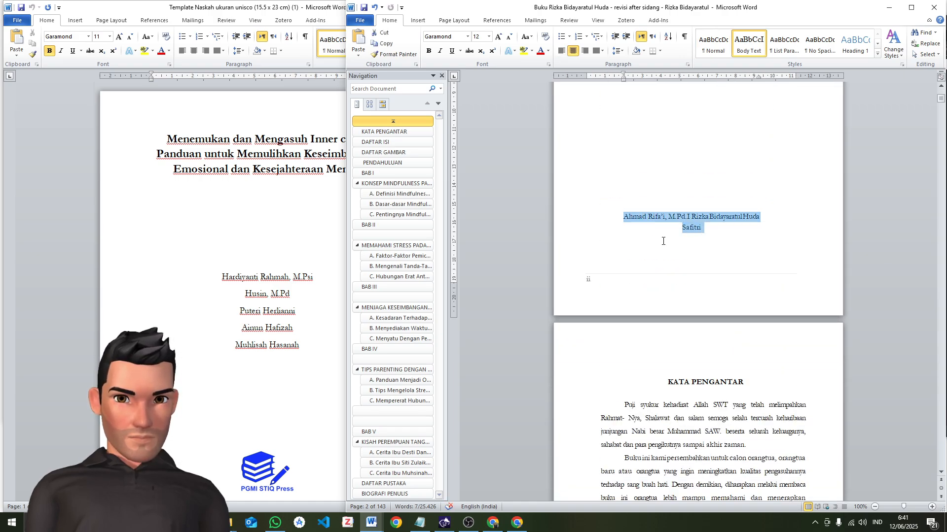
scroll(671, 246, down, 1)
scroll(680, 250, up, 9)
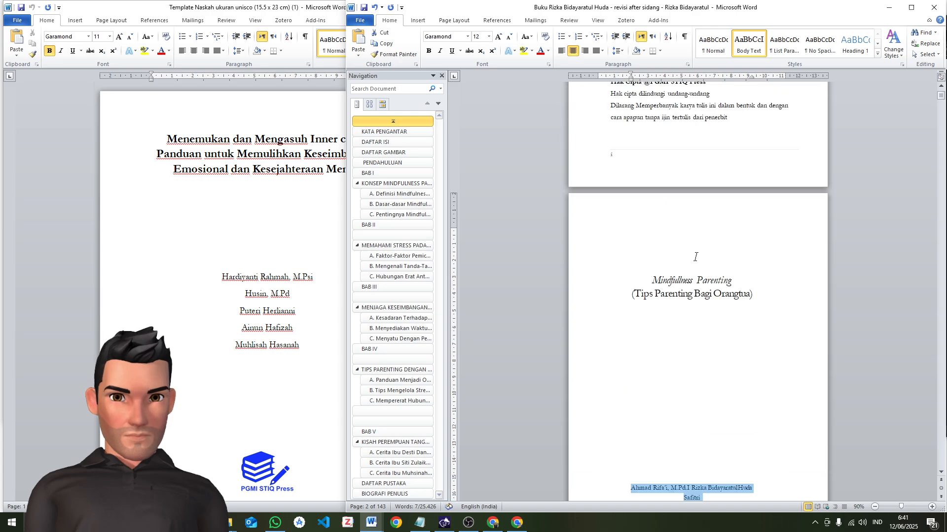
key(ctrl+Home)
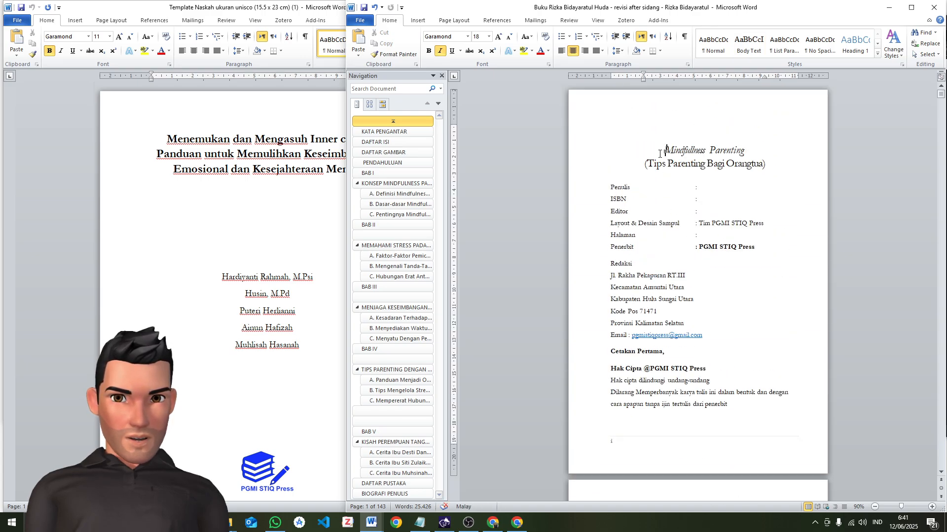
click(452, 20)
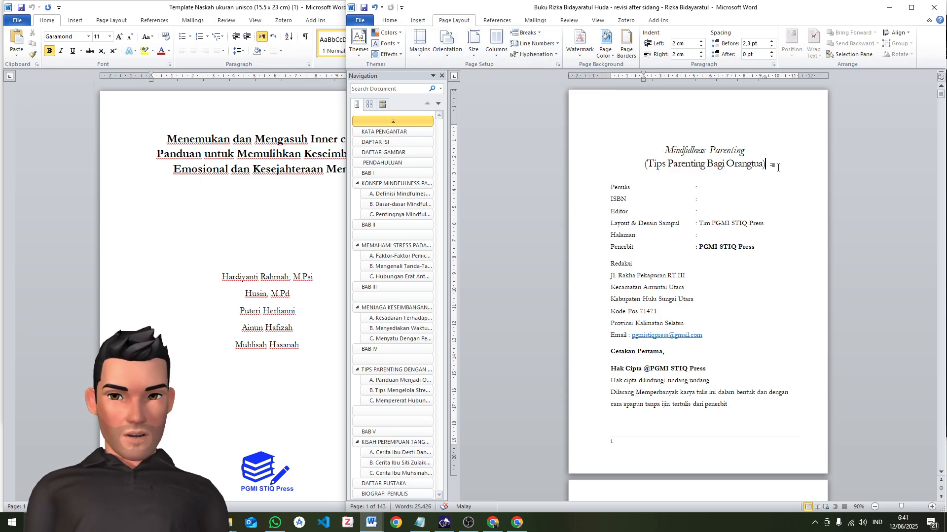
key(Return)
text(Ahmad Rifa'i, M.Pd.I Rizka BidayaratulHuda Safitri)
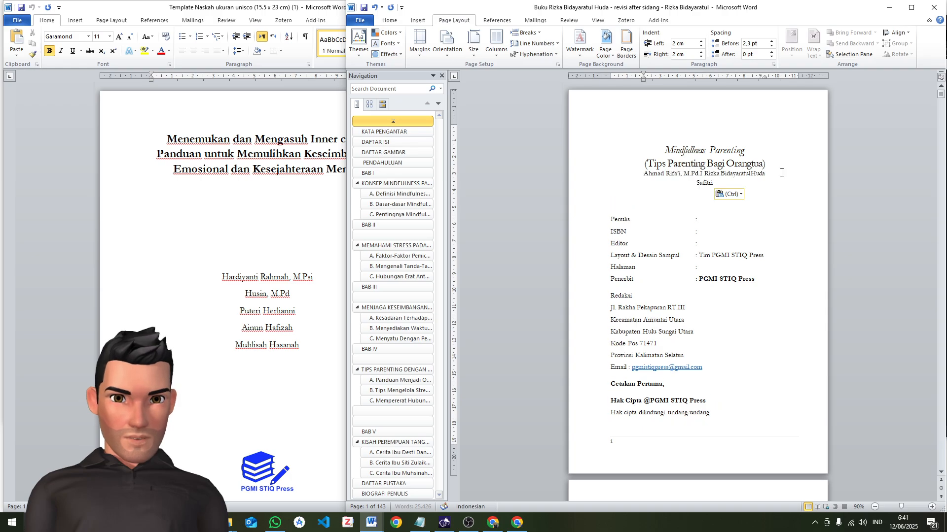
Duplicate the title and author block at the start of the manuscript and insert a page break between the two copies
drag(720, 185, 646, 124)
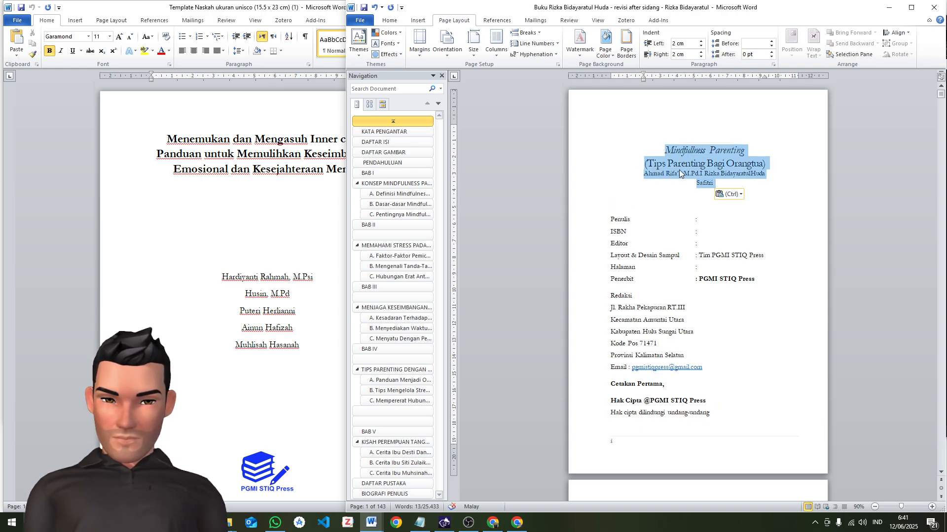
click(658, 149)
key(Return)
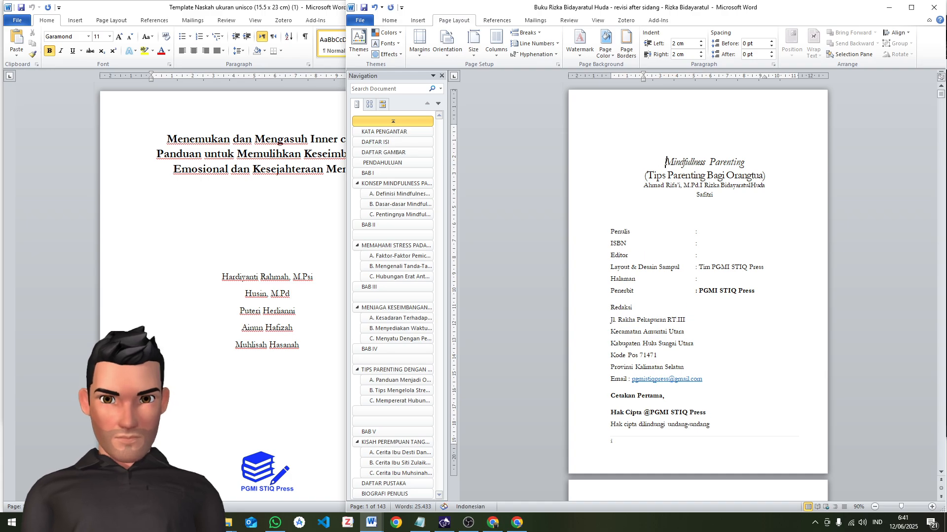
text(Mindfullness Parenting (Tips Parenting Bagi Orangtua) Ahmad Rifa'i, M.Pd.I Rizka BidayaratulHuda Safitri)
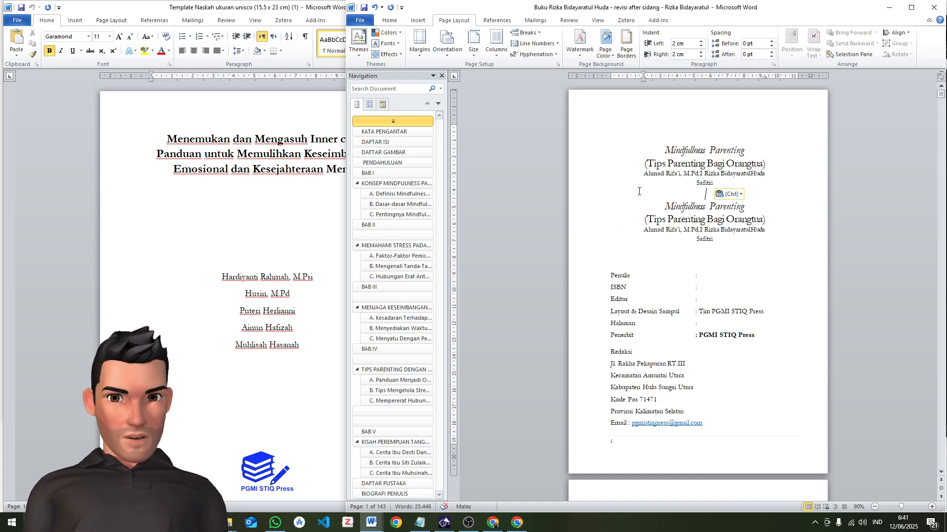
click(525, 32)
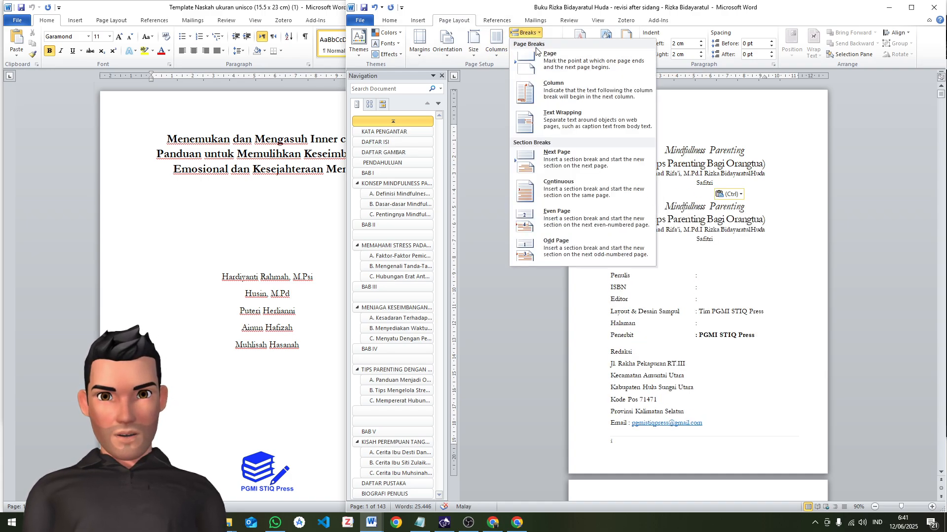
click(562, 67)
scroll(681, 340, down, 1)
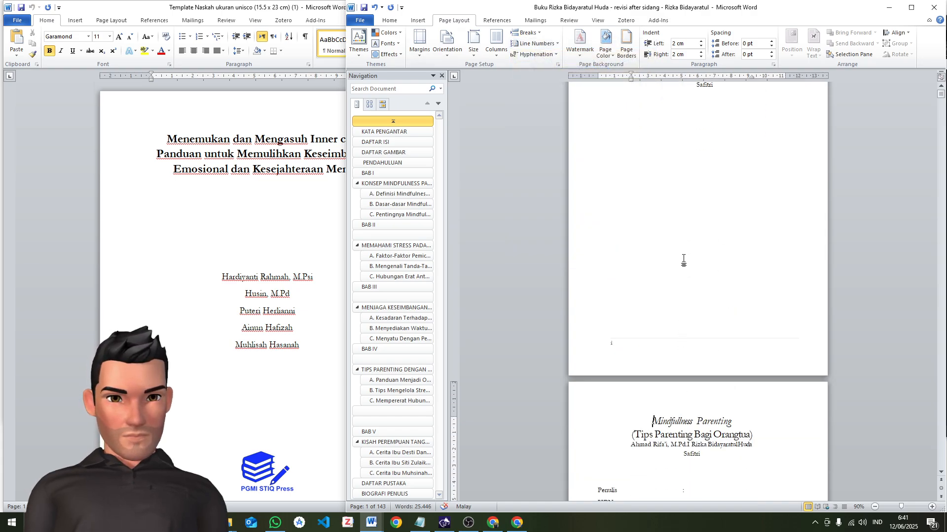
Examine the footers of the new title page and the imprint page, including the page number and the line above it
click(674, 341)
scroll(678, 174, up, 2)
scroll(706, 338, down, 3)
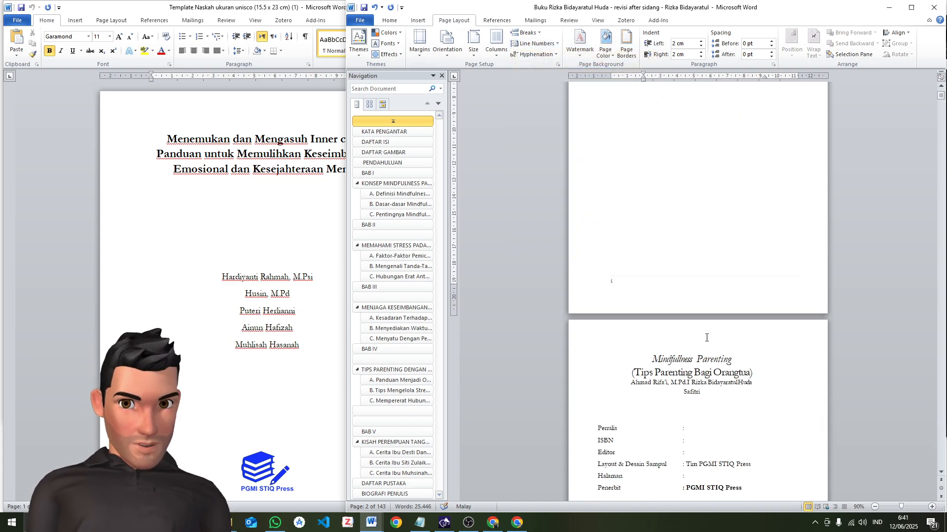
double_click(668, 281)
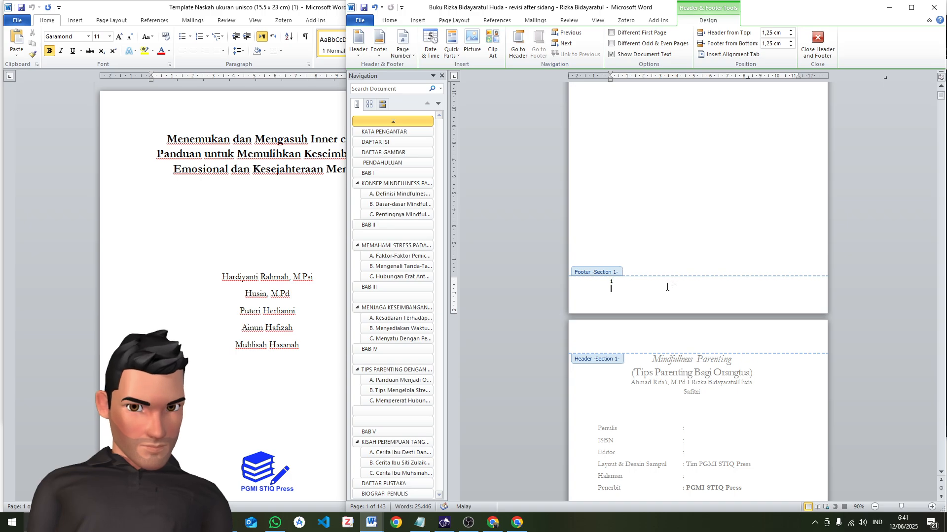
double_click(690, 235)
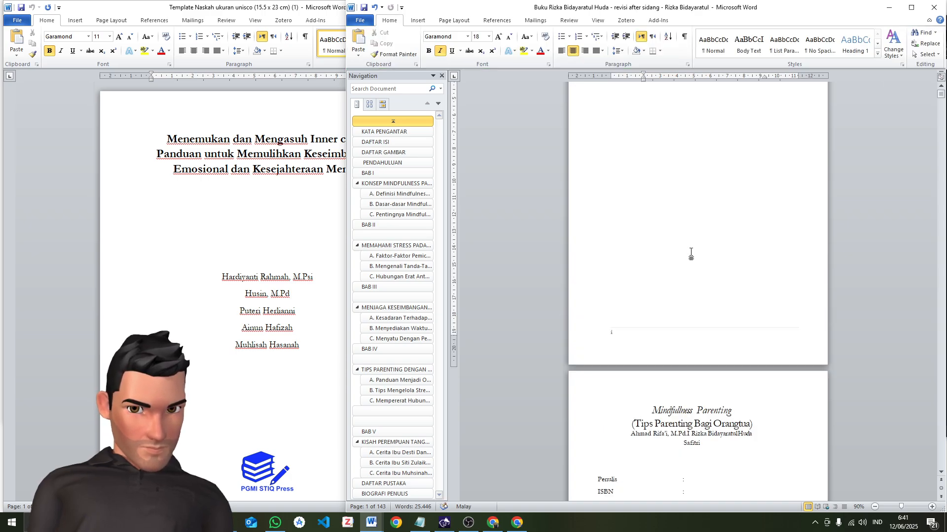
scroll(691, 252, down, 6)
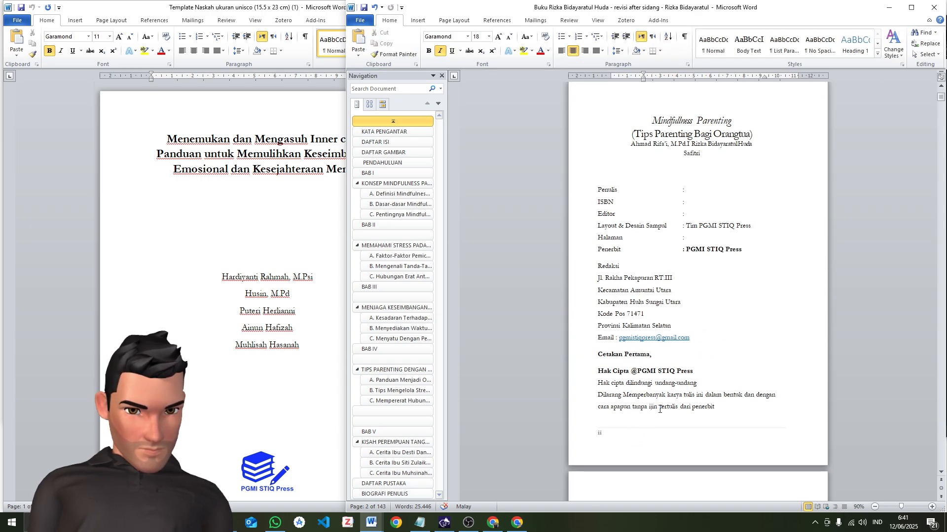
scroll(697, 396, up, 9)
scroll(646, 336, up, 5)
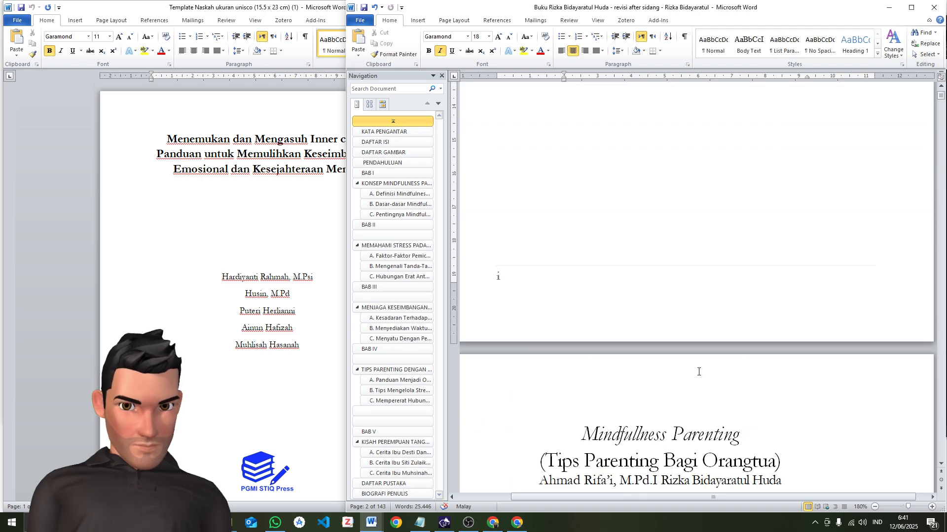
scroll(614, 306, up, 5)
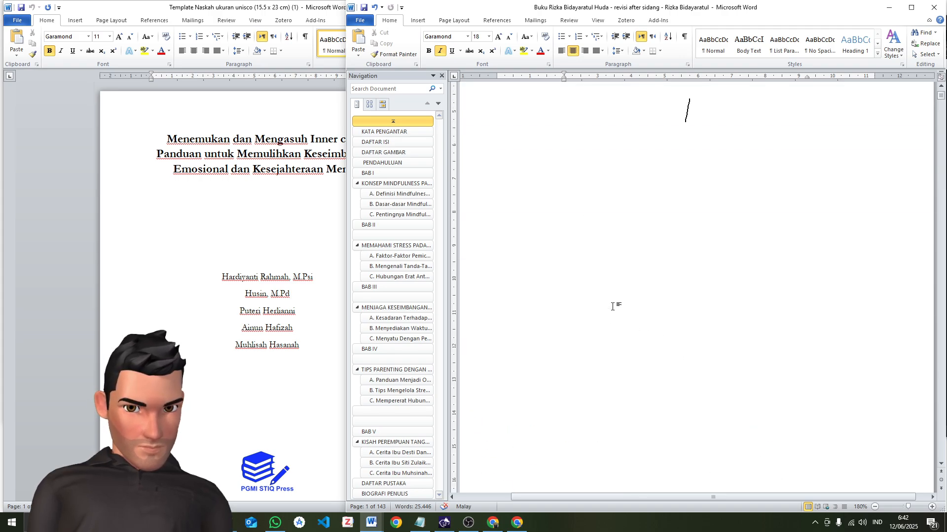
Undo the last edit and try to select the faint line above the page number in the title page's footer
key(ctrl+z)
scroll(646, 315, down, 5)
click(647, 275)
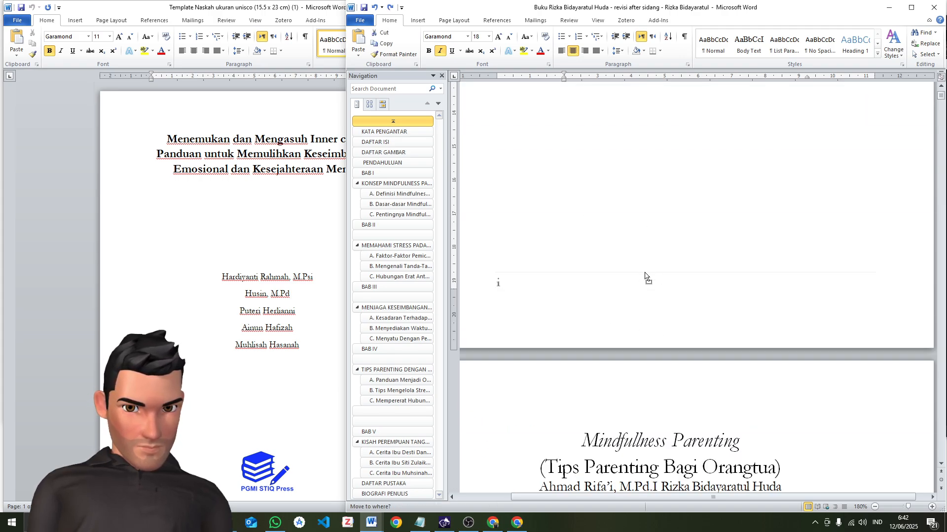
double_click(673, 276)
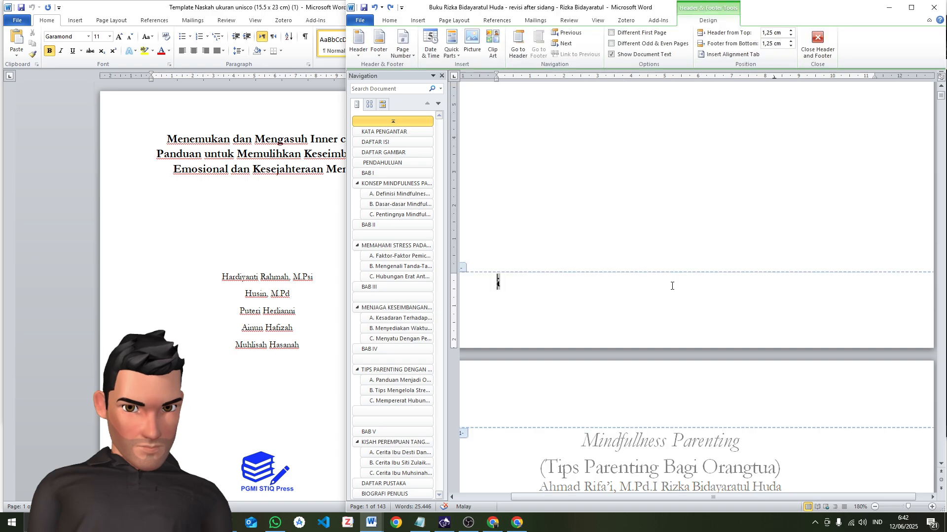
double_click(672, 291)
click(717, 282)
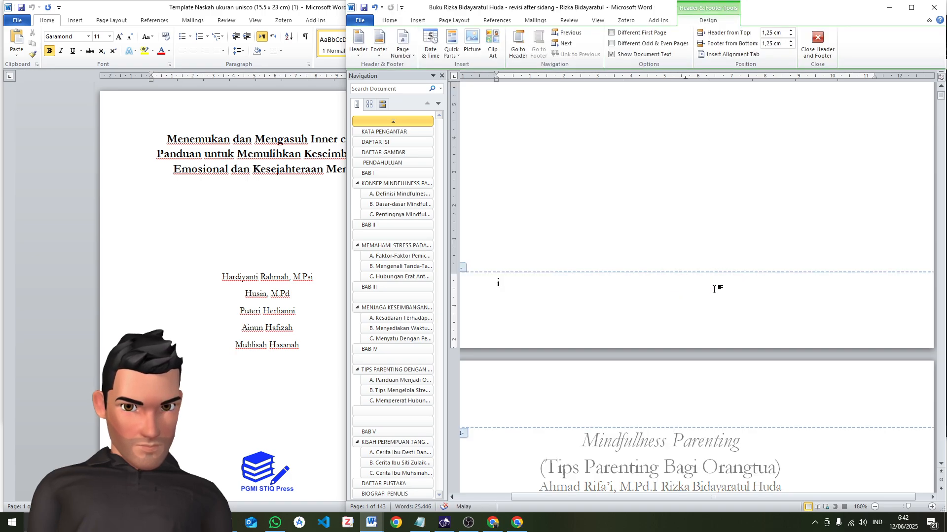
drag(714, 290, 714, 294)
double_click(713, 295)
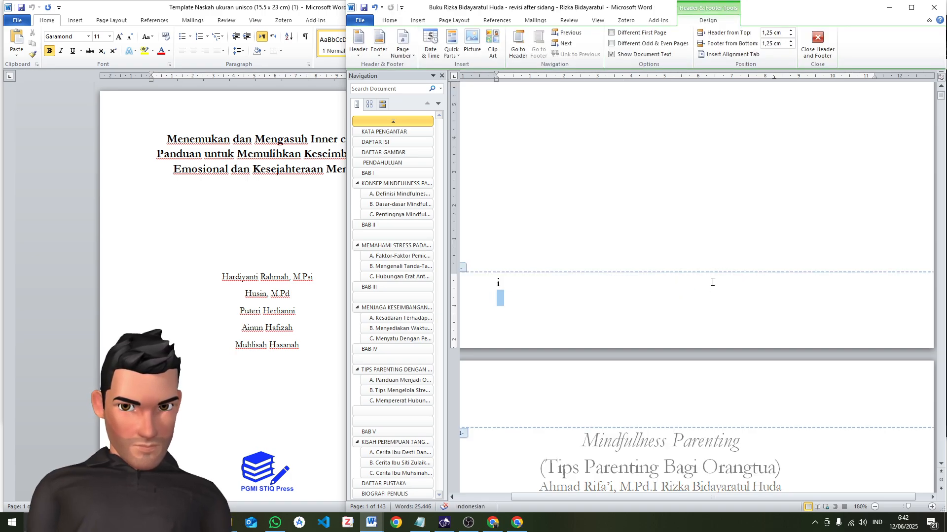
click(712, 279)
double_click(664, 230)
scroll(713, 247, up, 3)
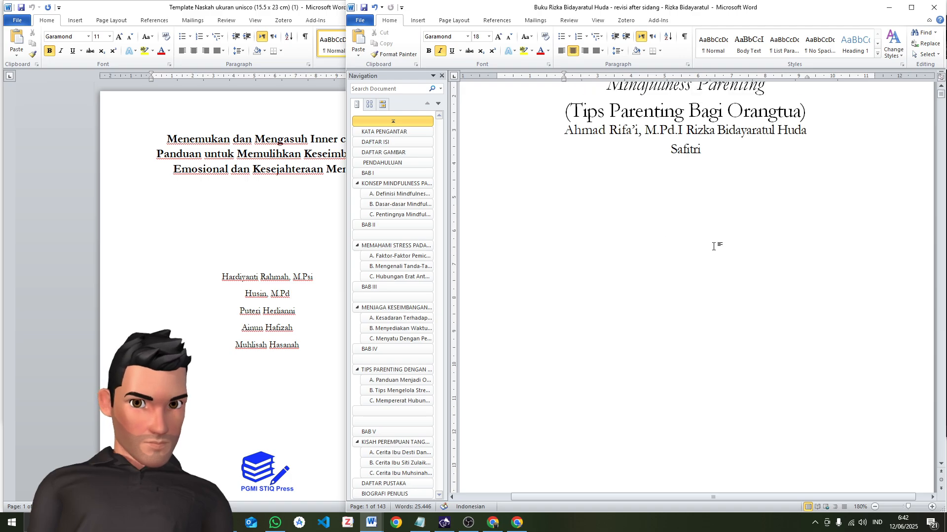
ctrl+scroll(714, 247, down, 3)
scroll(718, 254, down, 5)
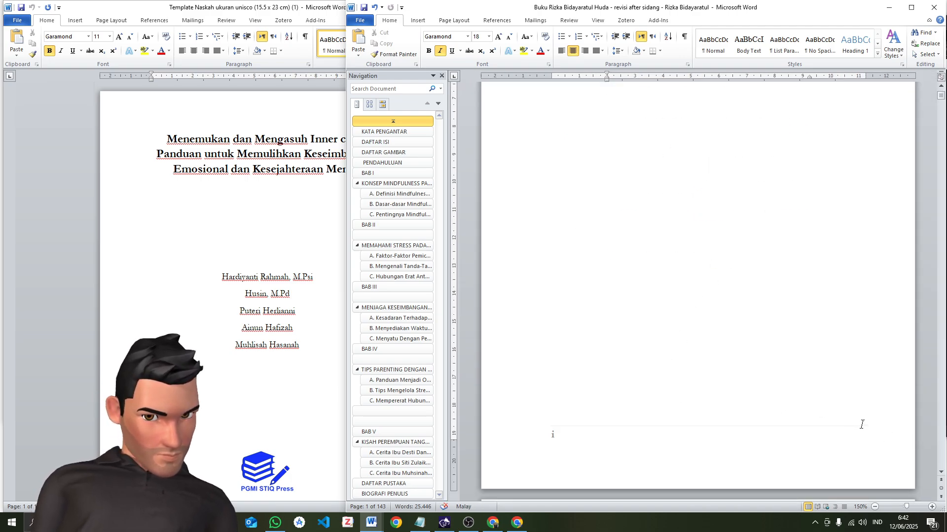
scroll(752, 443, down, 3)
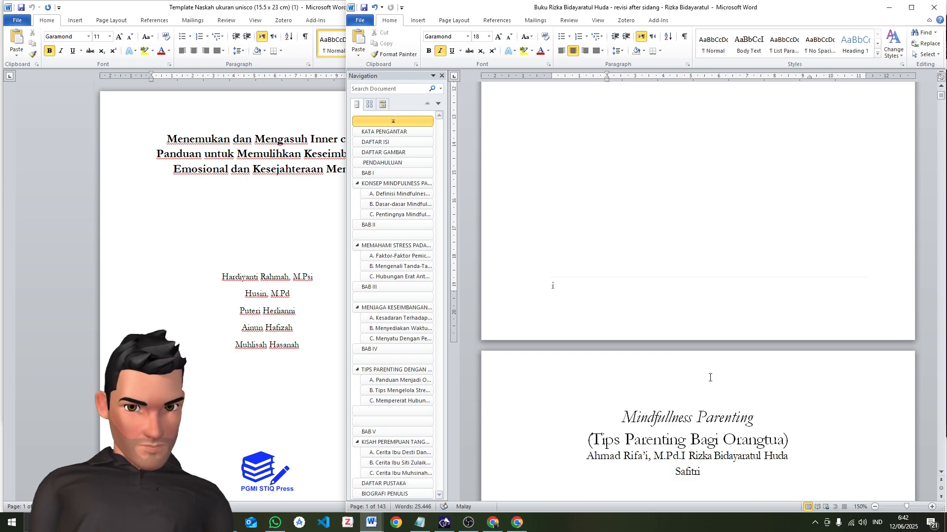
double_click(690, 291)
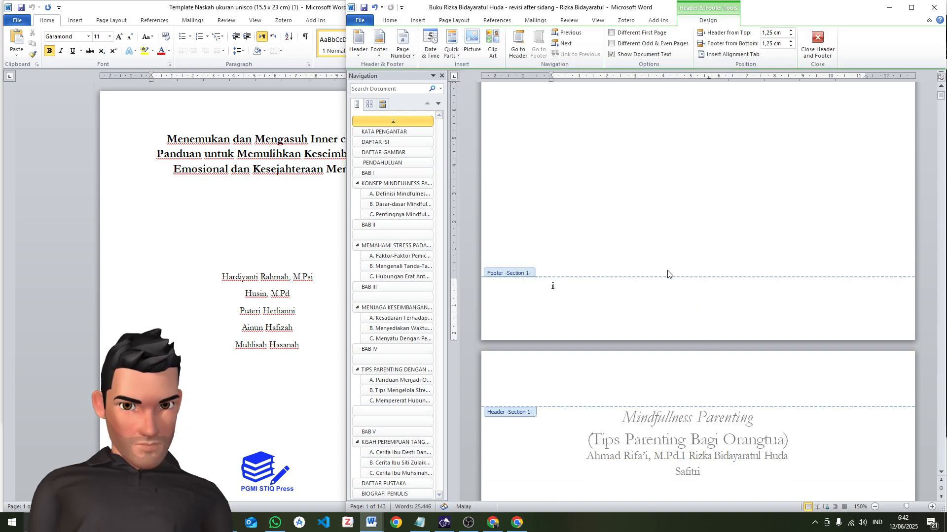
double_click(672, 246)
scroll(717, 242, down, 5)
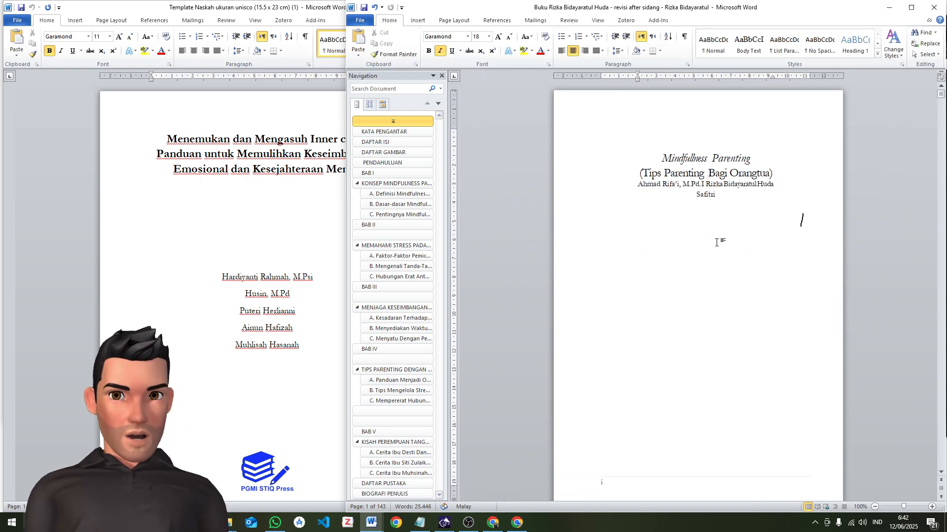
Insert two blank lines above the author names on the title page and make the title and subtitle bold
click(216, 175)
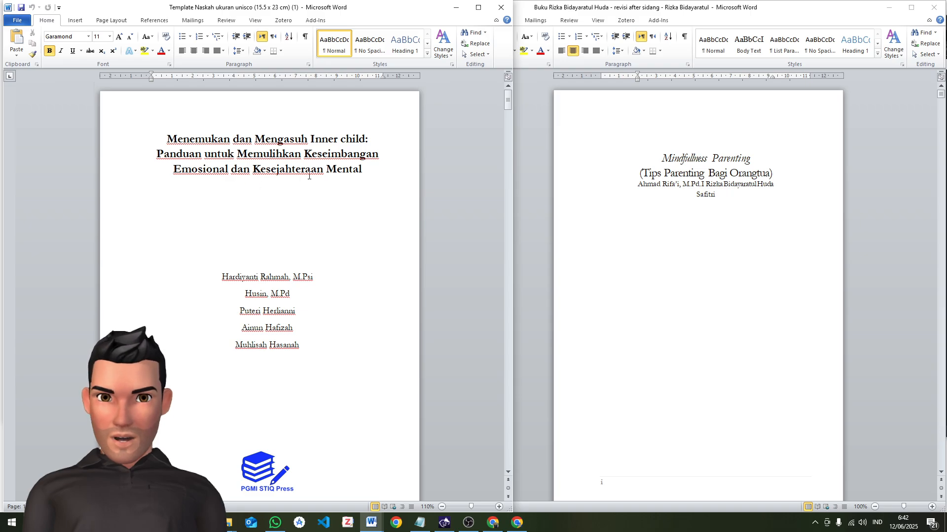
click(639, 185)
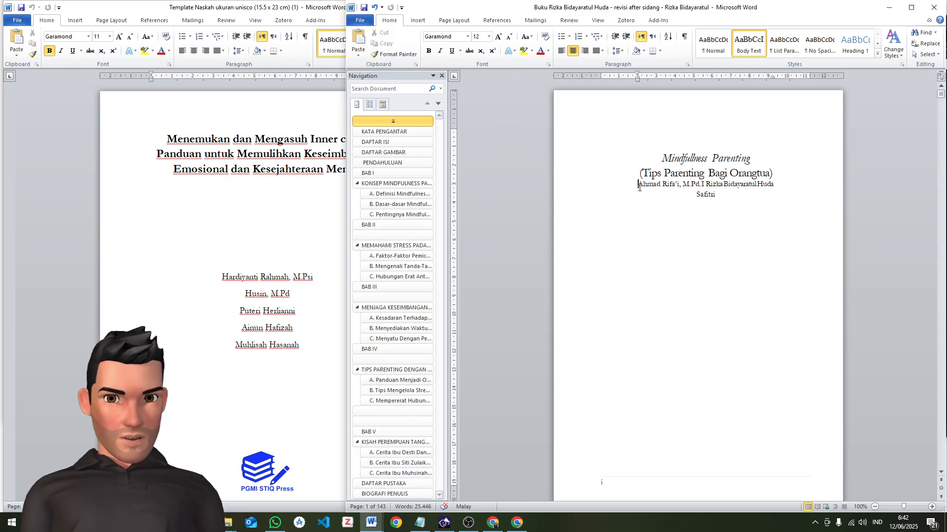
key(Return)
key(Return)
drag(772, 174, 613, 164)
click(428, 51)
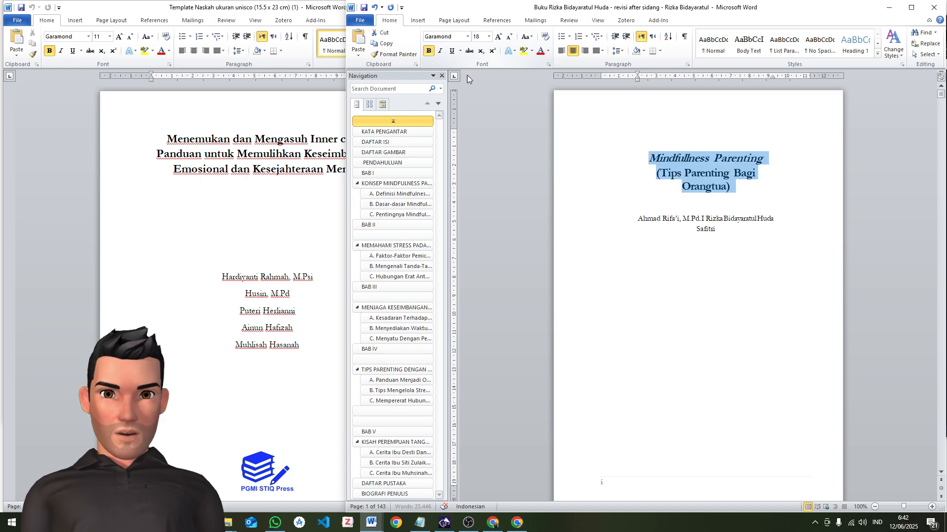
Reduce the subtitle "(Tips Parenting Bagi Orangtua)" to 16 pt and enlarge the title "Mindfullness Parenting" while keeping it on one line
click(682, 188)
drag(658, 174, 735, 188)
click(510, 37)
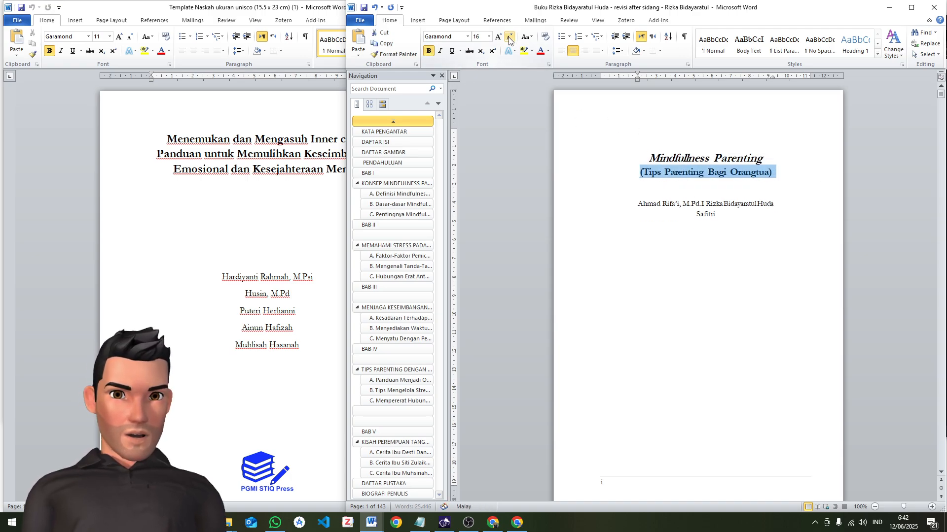
click(707, 213)
drag(765, 158, 641, 158)
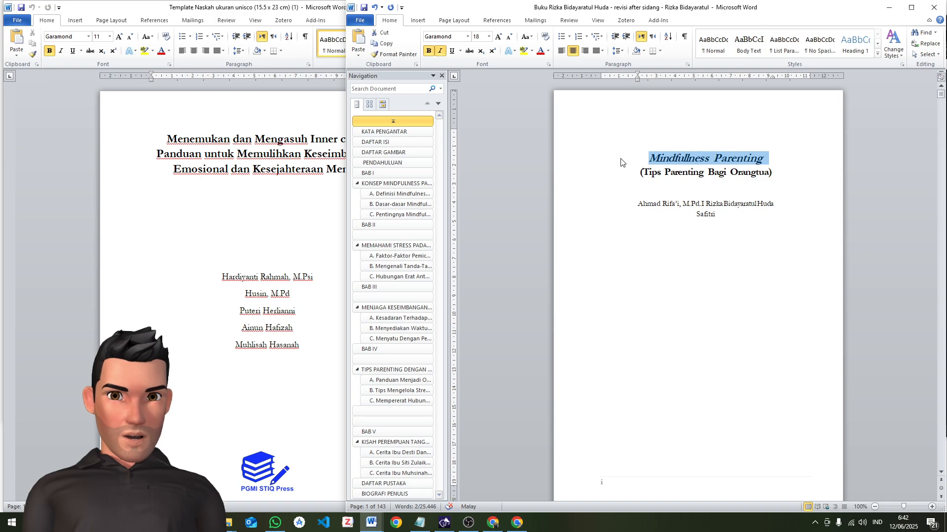
click(498, 37)
click(498, 37)
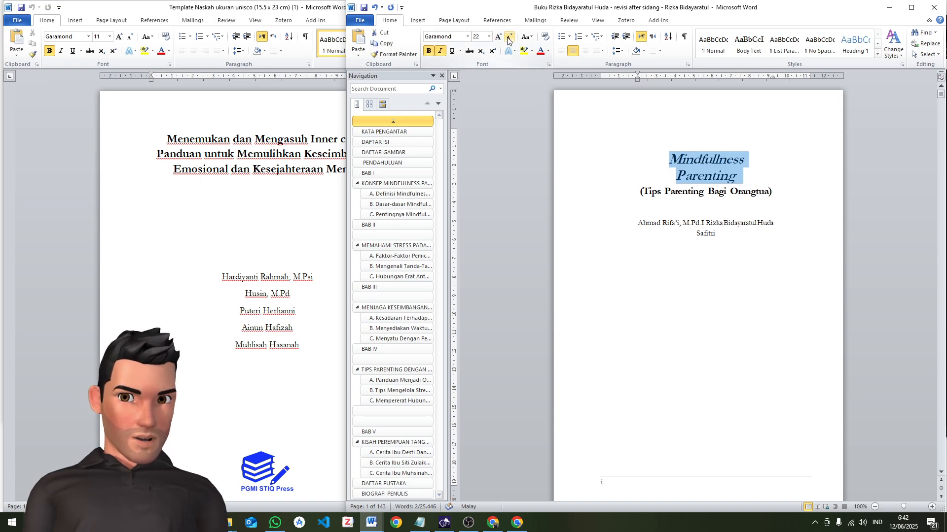
click(511, 39)
click(682, 173)
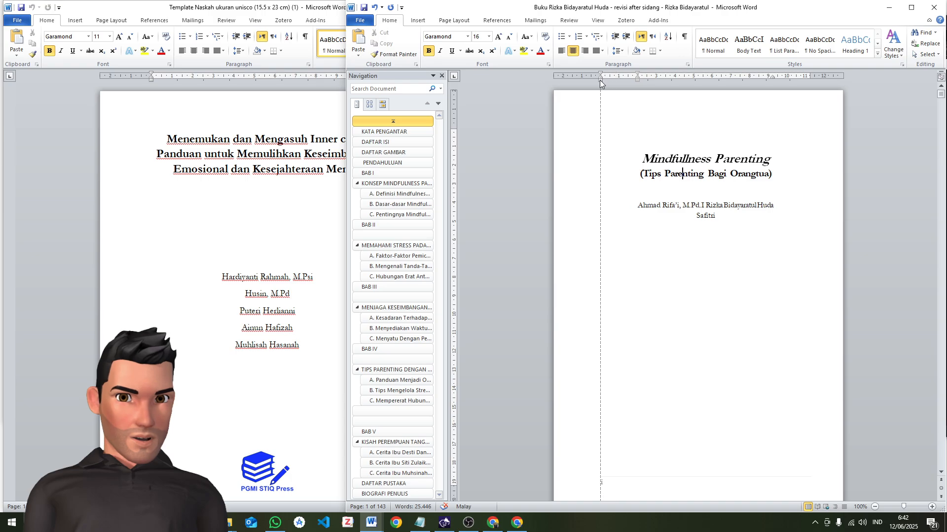
Extend the subtitle's left and right indents to the page margins so it centres across the full text width
drag(599, 80, 601, 80)
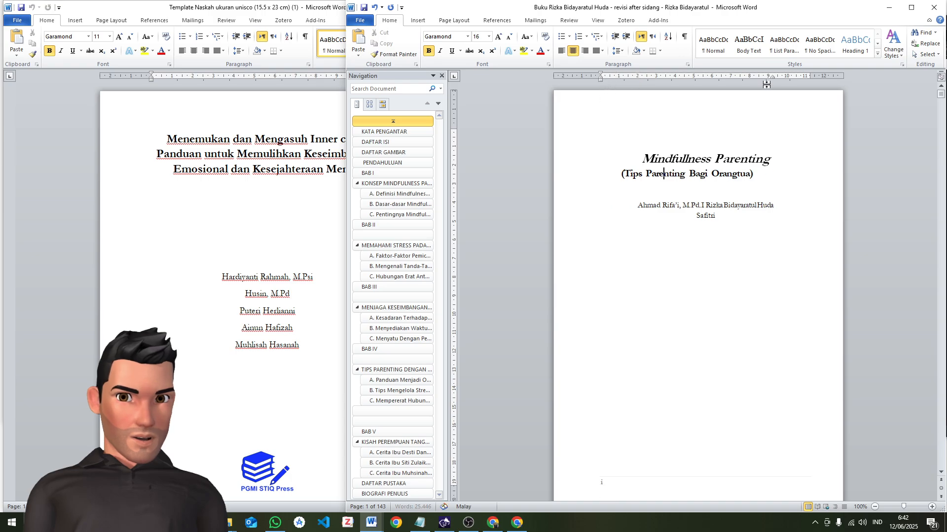
click(805, 78)
mouse_move(806, 77)
mouse_down()
mouse_move(808, 89)
mouse_move(789, 77)
mouse_move(816, 89)
mouse_move(772, 82)
mouse_move(811, 89)
mouse_up()
click(780, 175)
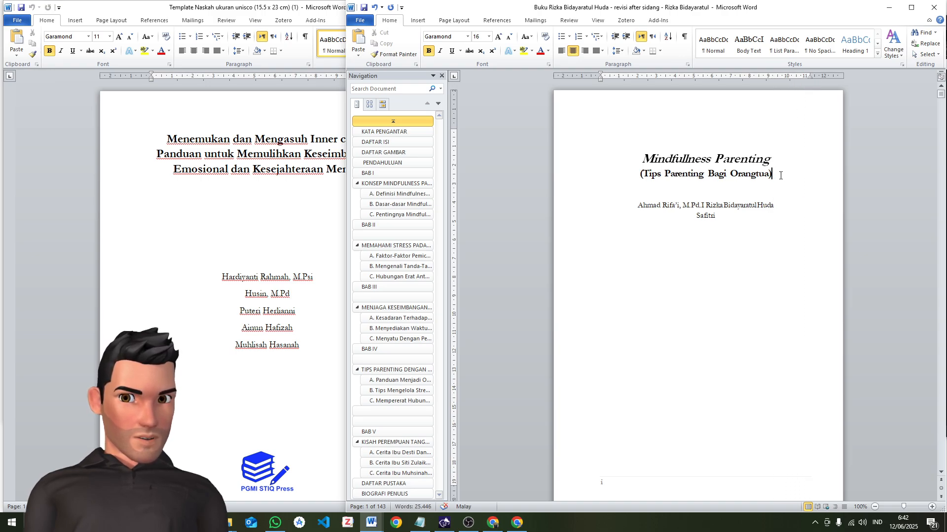
Enlarge the title to 22 pt and the subtitle to 18 pt, and extend the title's left and right indents to the page margins
drag(780, 175, 640, 157)
click(499, 37)
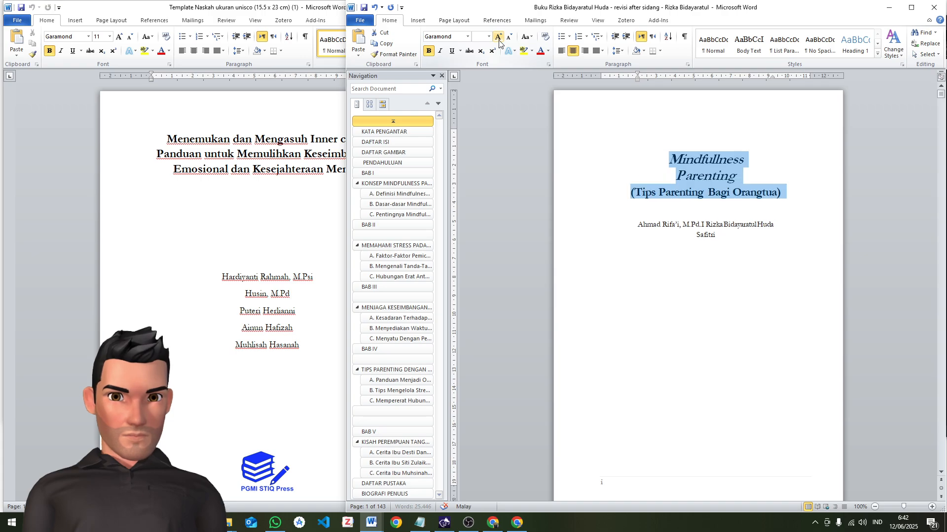
click(653, 132)
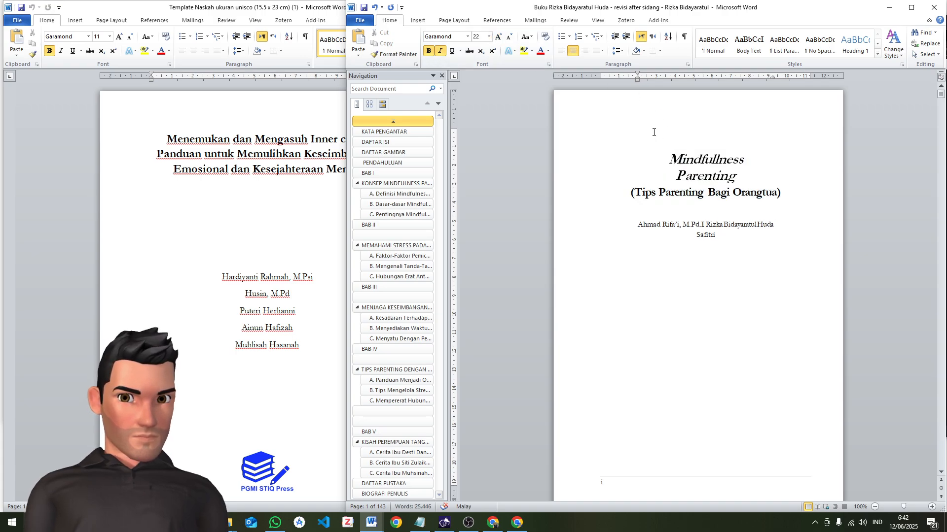
drag(638, 80, 601, 80)
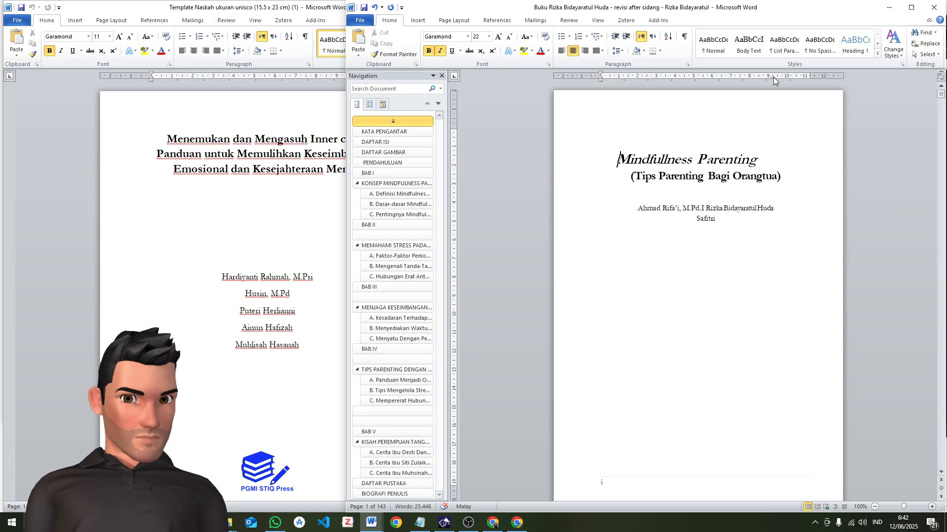
drag(773, 81, 811, 81)
click(705, 176)
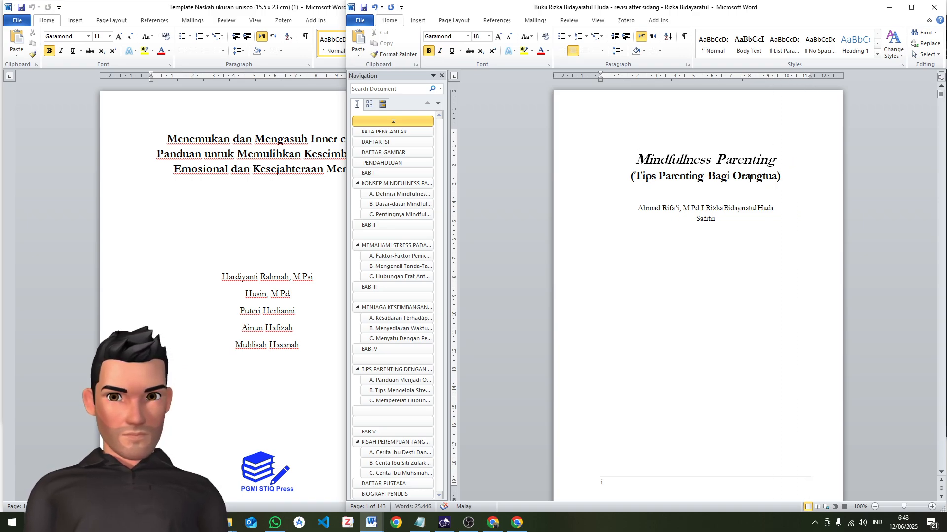
Break the author names on the title page into three separate centred lines
click(705, 197)
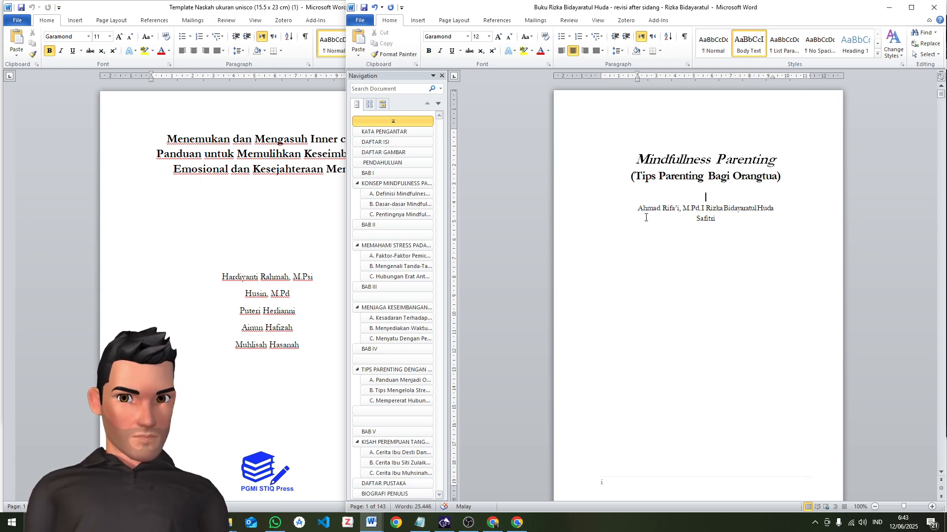
click(706, 208)
key(Return)
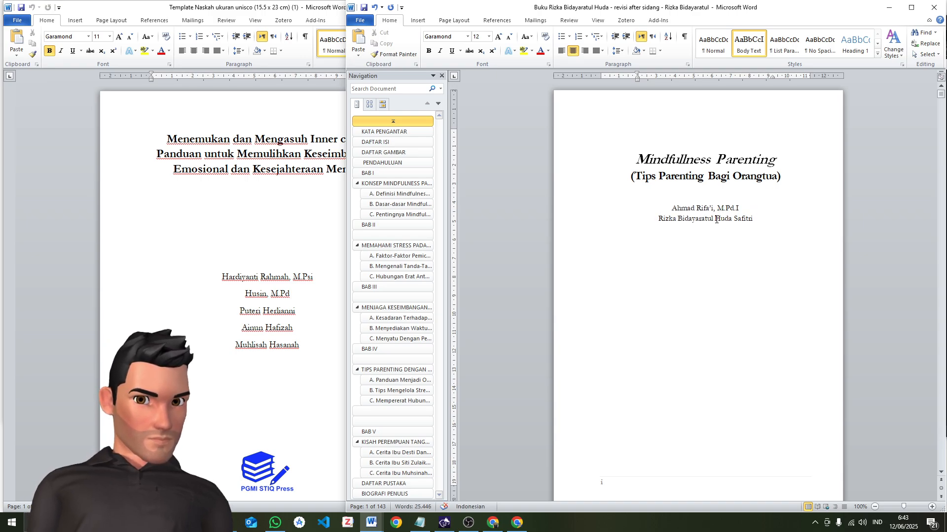
click(714, 218)
key(Return)
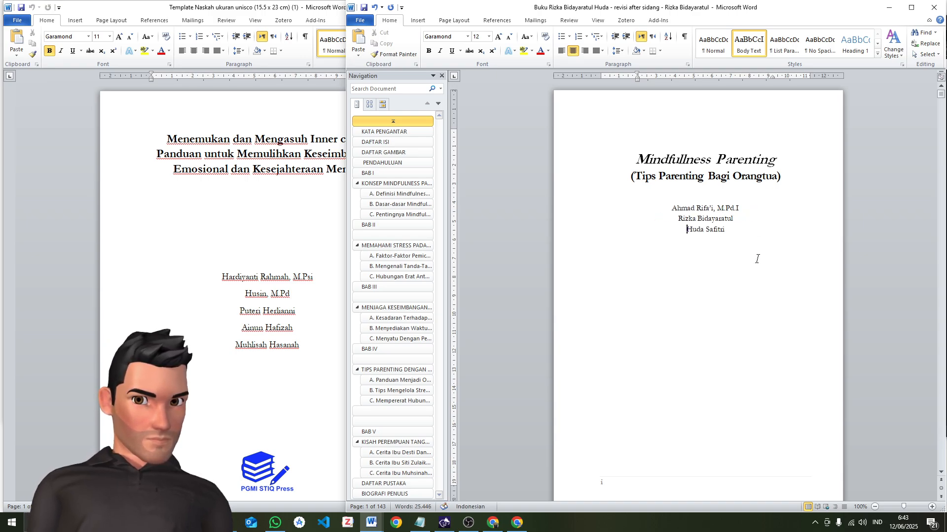
click(727, 269)
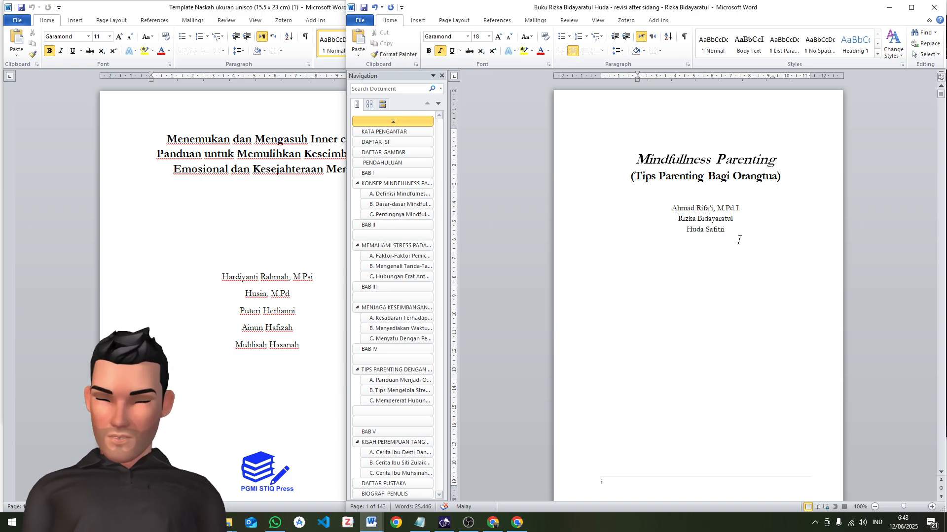
Set the font of the entire manuscript to Garamond
key(ctrl+a)
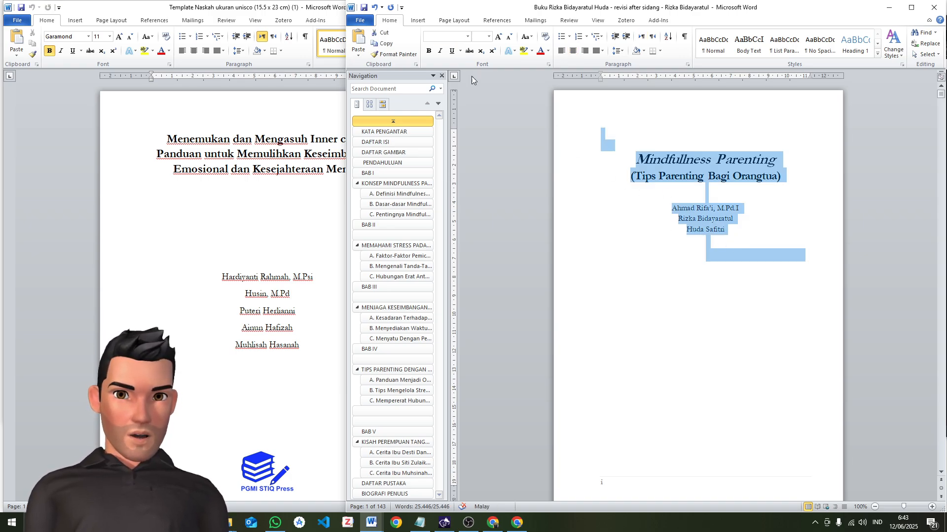
click(466, 37)
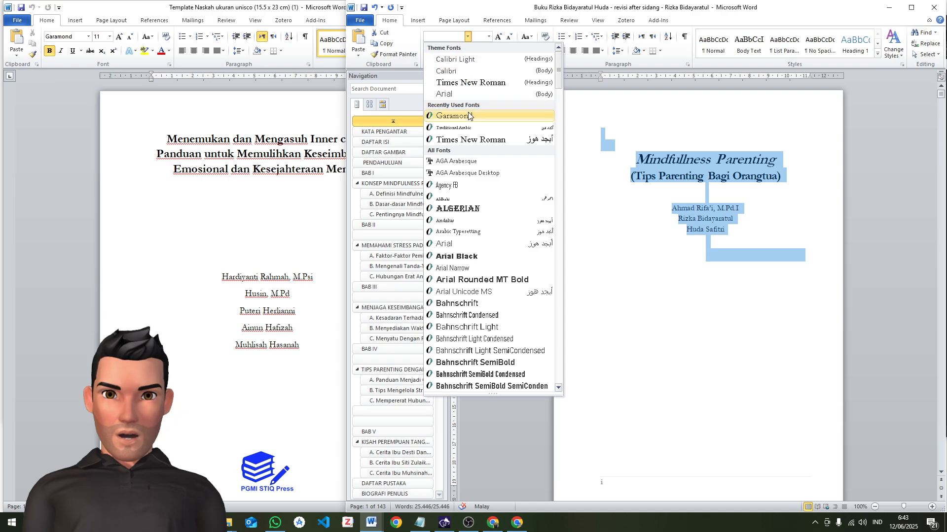
click(482, 117)
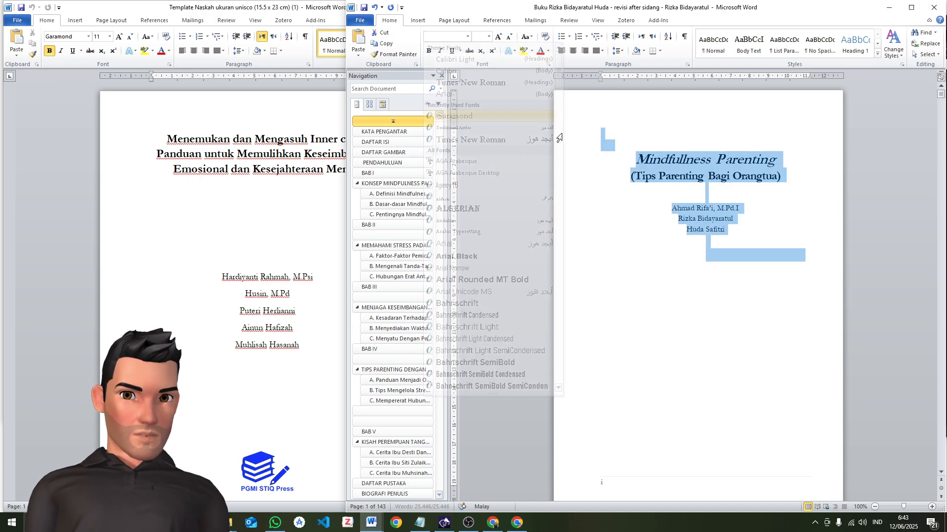
scroll(746, 248, down, 3)
click(729, 223)
scroll(717, 211, up, 3)
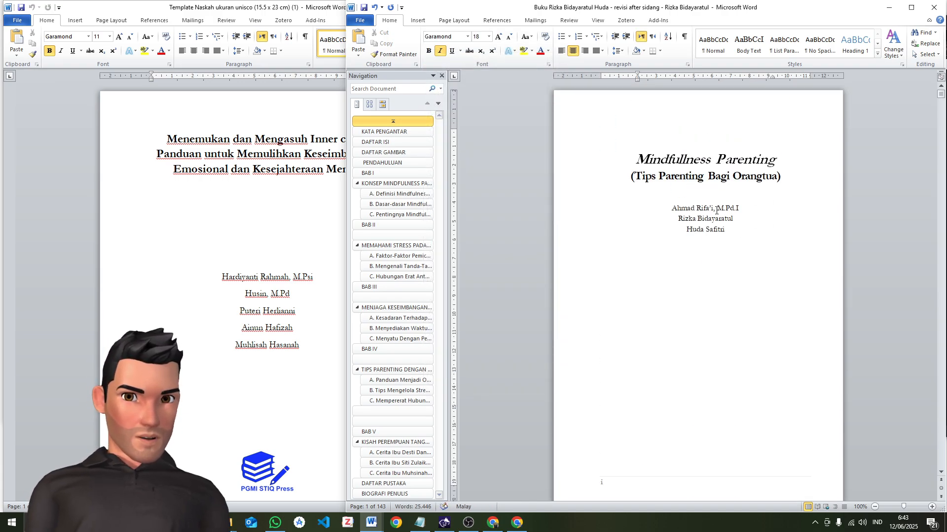
Insert blank lines between the subtitle and the author names to move the authors down the title page
click(689, 199)
key(Return)
key(Return)
key(Return)
key(Return)
key(Return)
scroll(738, 208, down, 3)
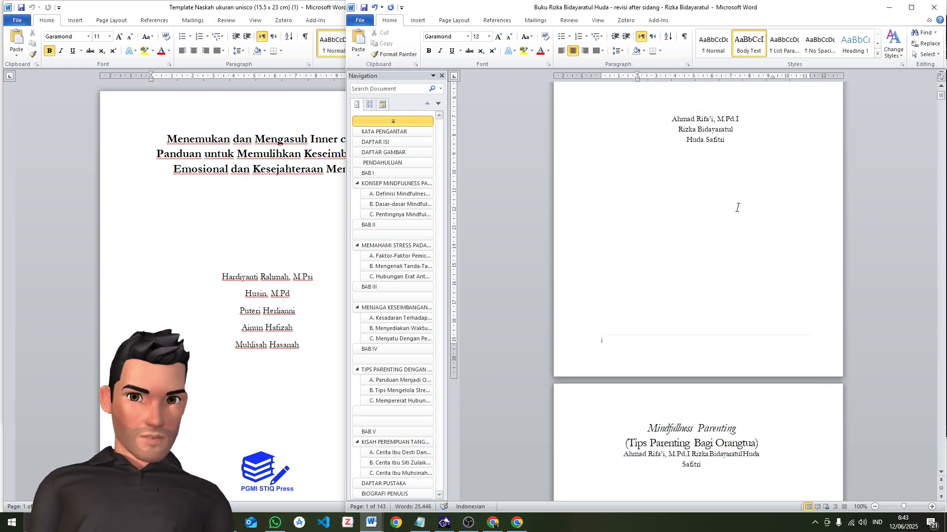
Enlarge the author names on the title page by one font size and add one more blank line above them
drag(728, 142, 661, 120)
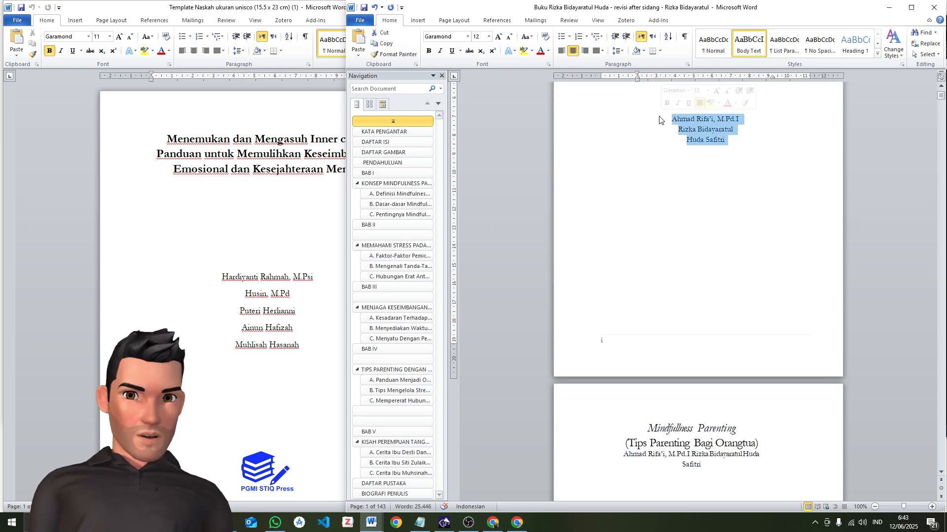
click(497, 37)
click(697, 188)
scroll(725, 189, up, 2)
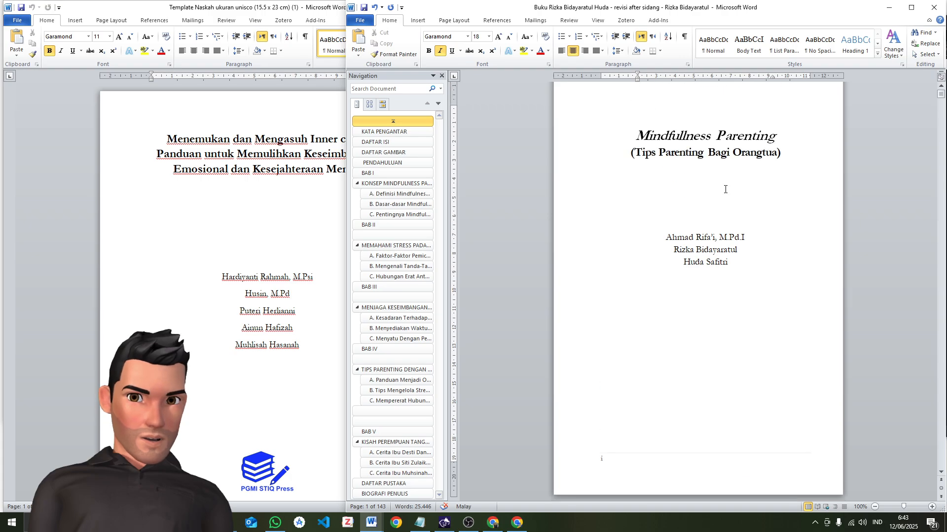
key(Return)
Copy the PGMI STIQ Press logo from the template and place it below the author names near the foot of the manuscript's title page
scroll(256, 296, down, 3)
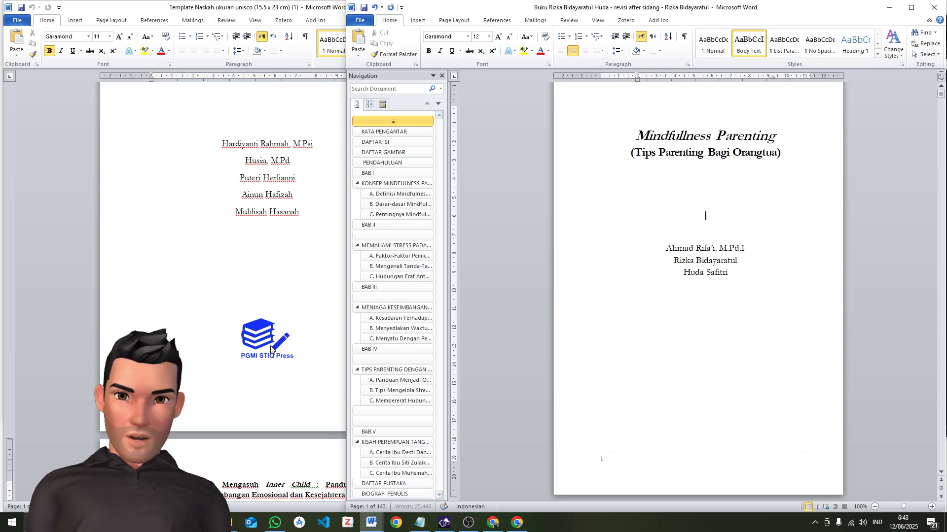
click(256, 358)
click(255, 358)
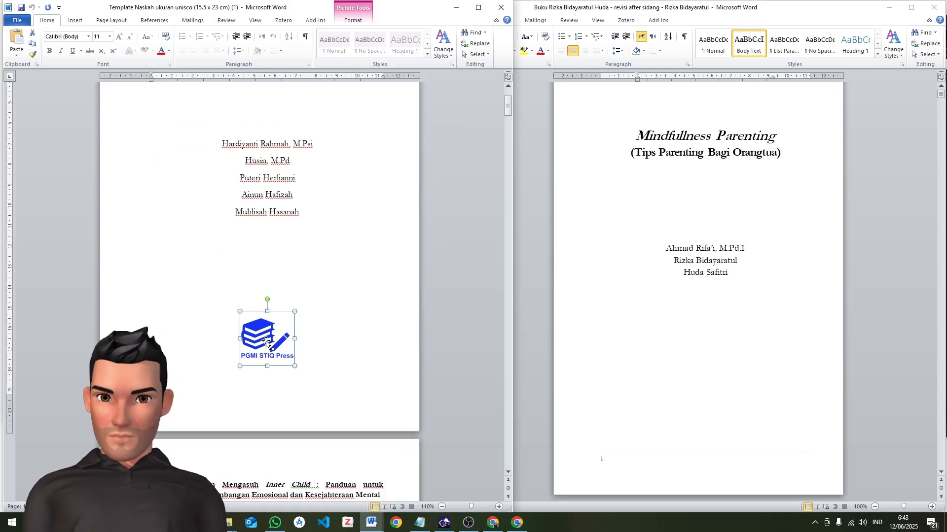
click(719, 391)
click(735, 363)
key(ctrl+v)
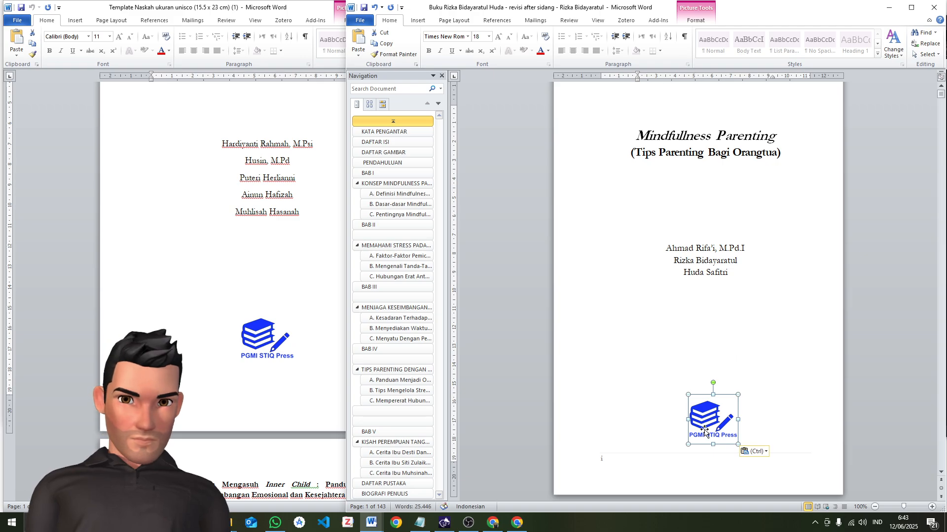
drag(705, 428, 707, 419)
click(790, 389)
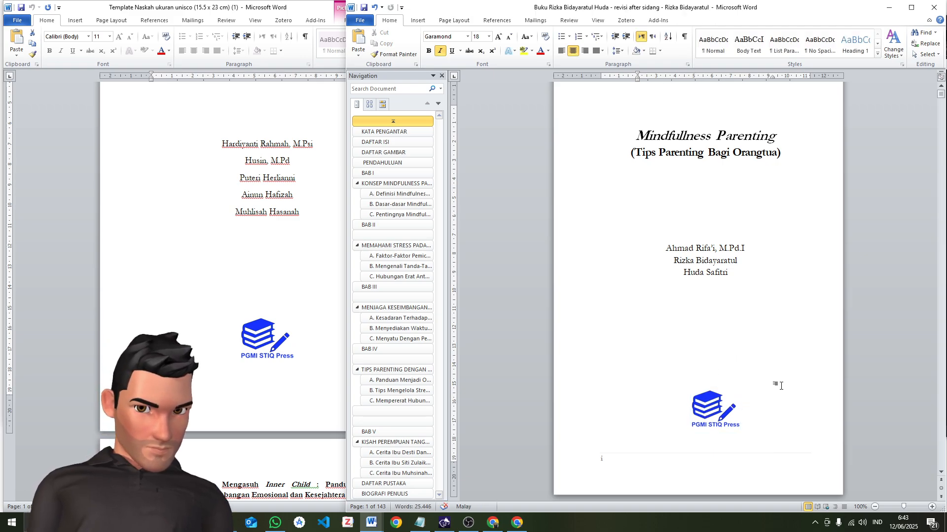
Delete the author names below the subtitle on the manuscript's imprint page
scroll(772, 383, down, 3)
scroll(672, 344, down, 4)
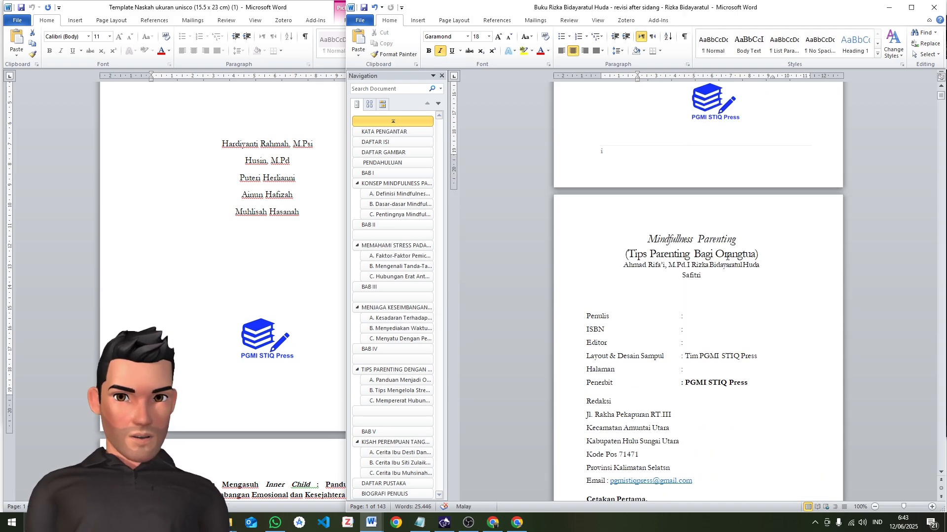
drag(619, 267, 723, 277)
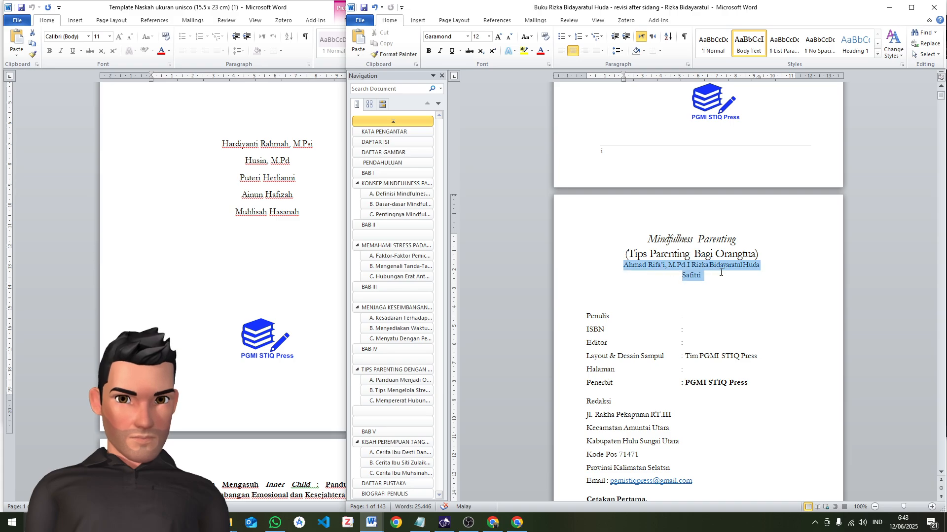
key(BackSpace)
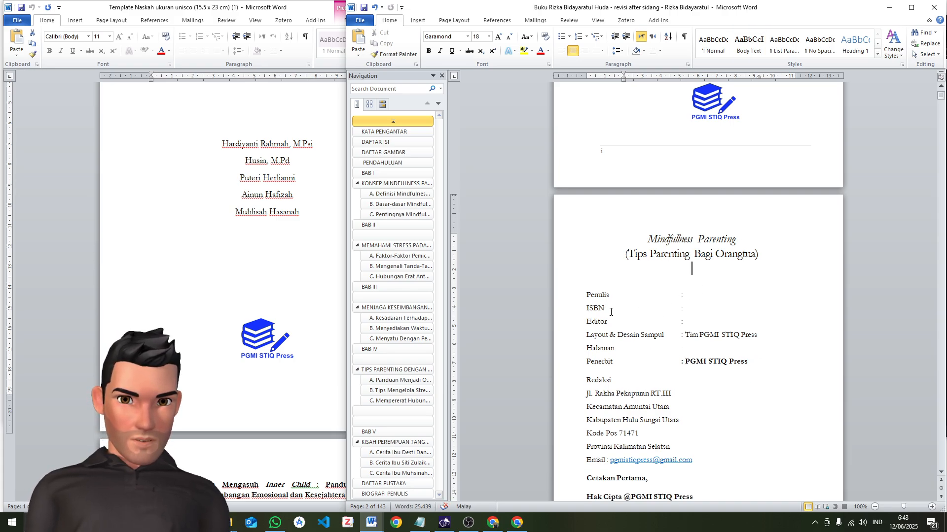
Undo the deletion of the author names below the subtitle on the manuscript's imprint page
scroll(610, 311, down, 6)
click(729, 317)
scroll(730, 317, down, 2)
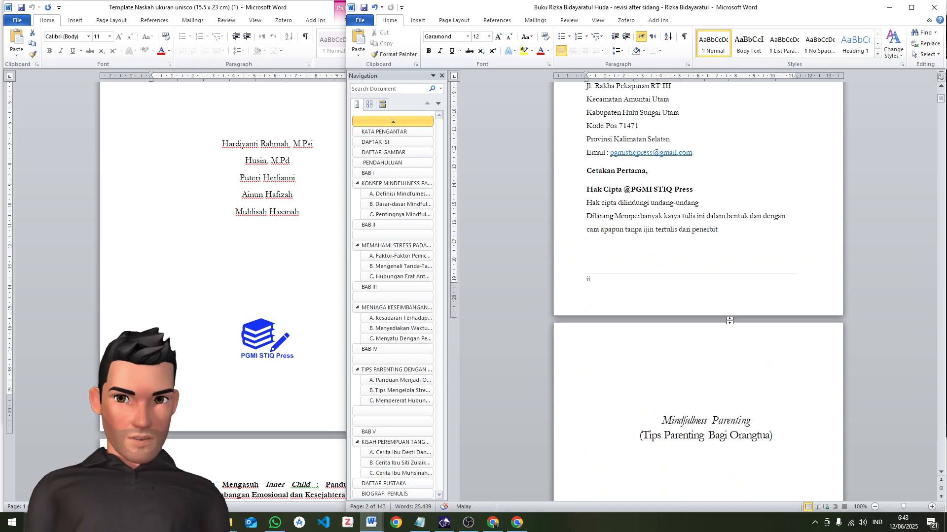
scroll(729, 320, up, 3)
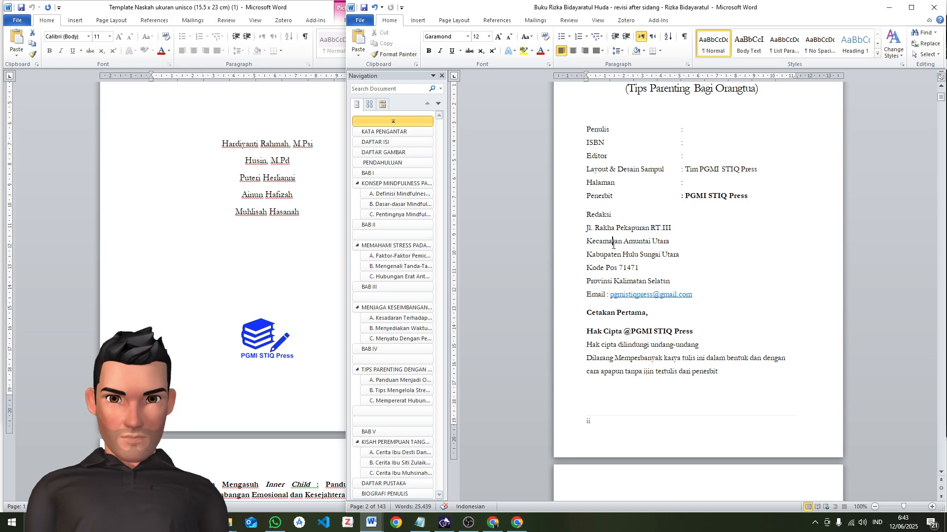
click(259, 339)
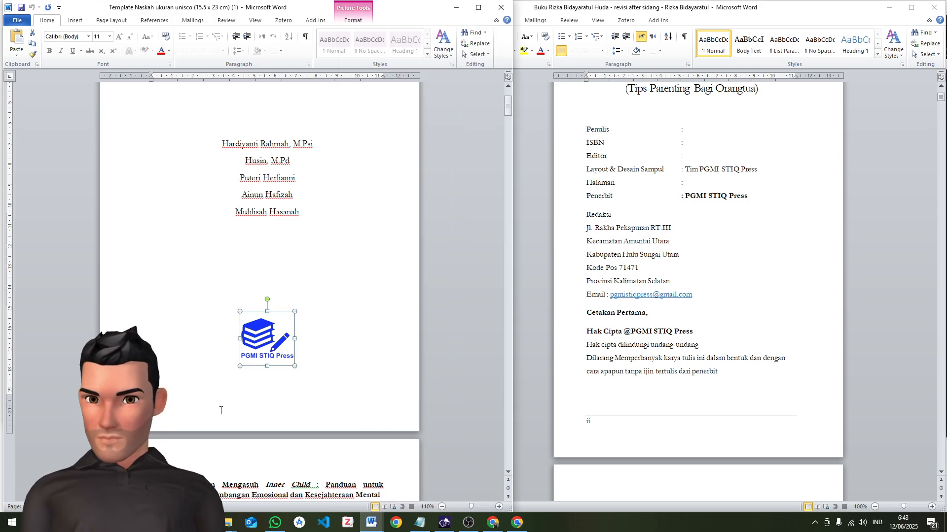
scroll(235, 405, down, 3)
scroll(240, 391, down, 2)
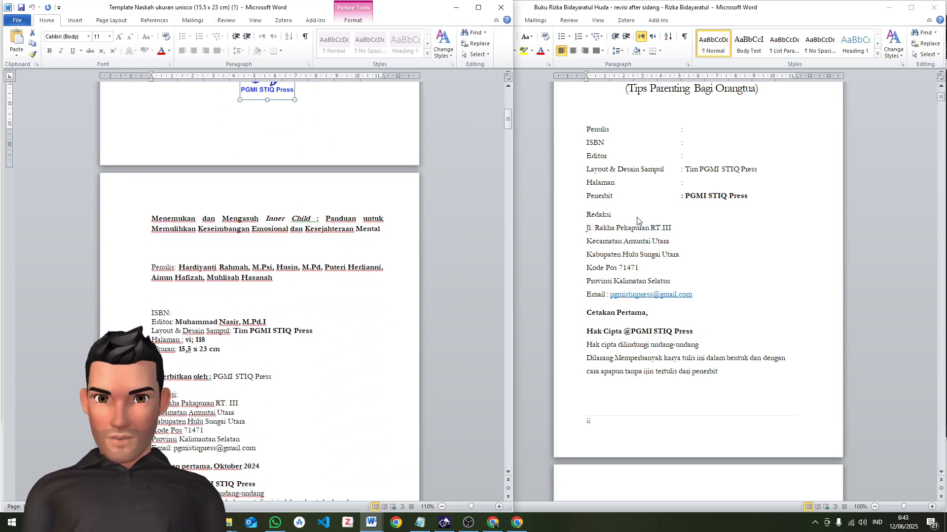
click(676, 119)
key(ctrl+z)
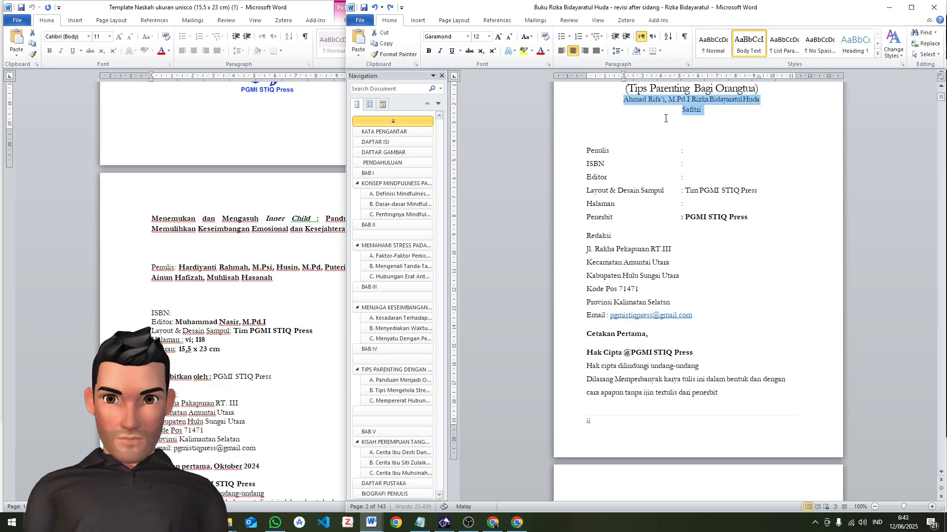
Remove the break after "penerbit" in the template's copyright notice to close up the stretched last line
click(170, 410)
scroll(170, 410, down, 4)
scroll(365, 394, down, 3)
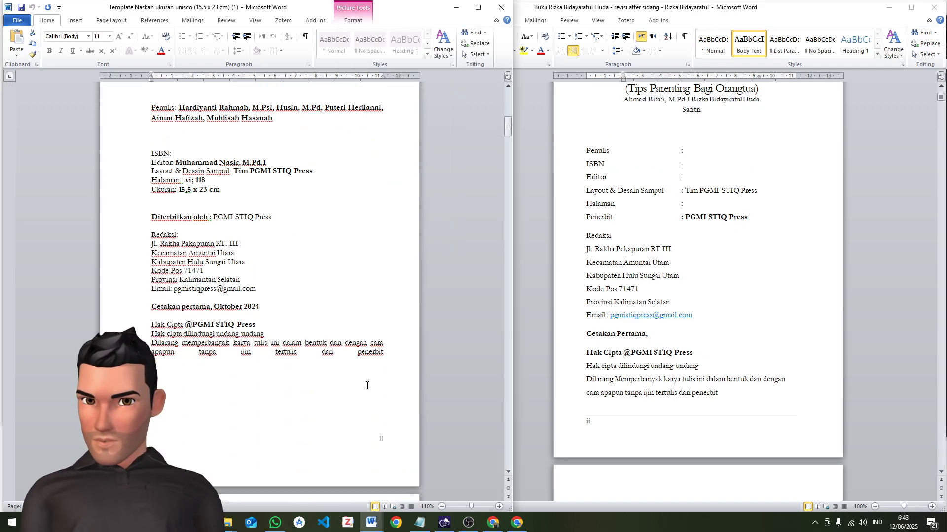
click(393, 246)
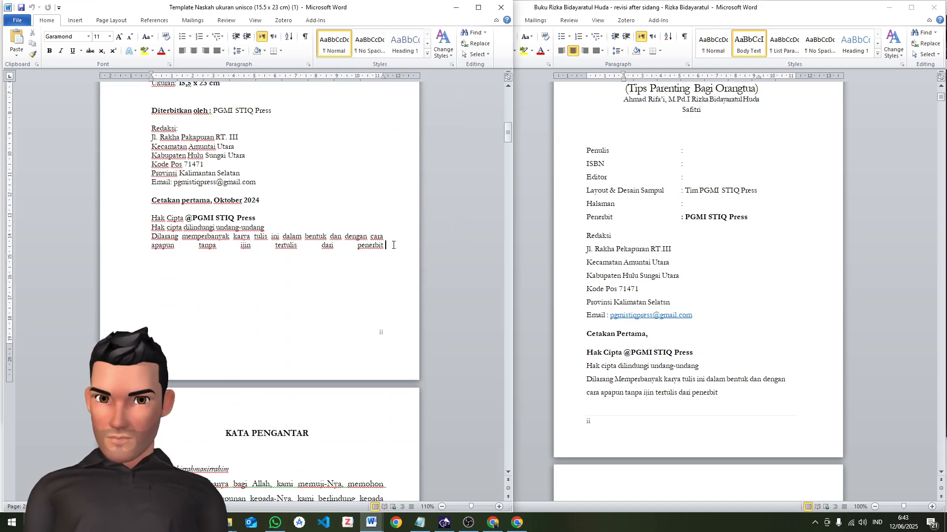
key(Delete)
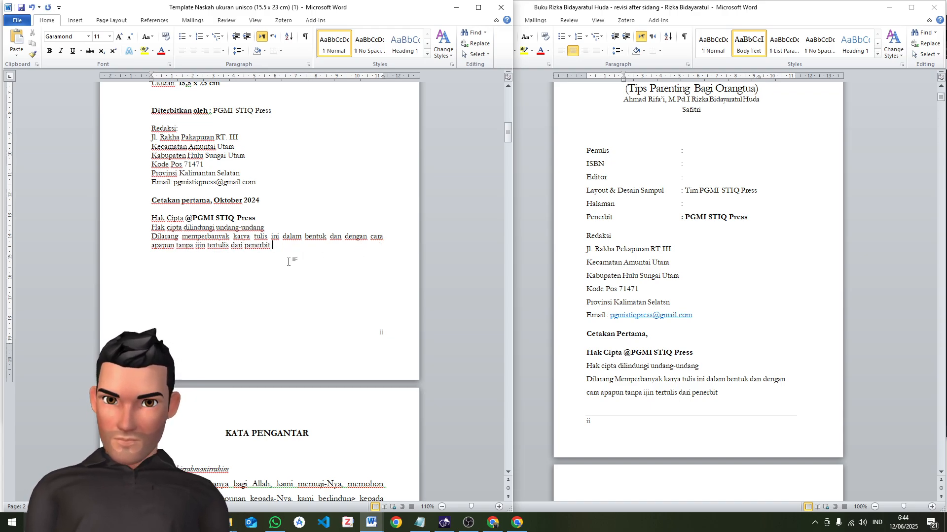
Copy the template's imprint text from Penulis through the copyright notice and paste it left-aligned above the manuscript's old imprint details
drag(284, 253, 157, 119)
scroll(245, 318, up, 5)
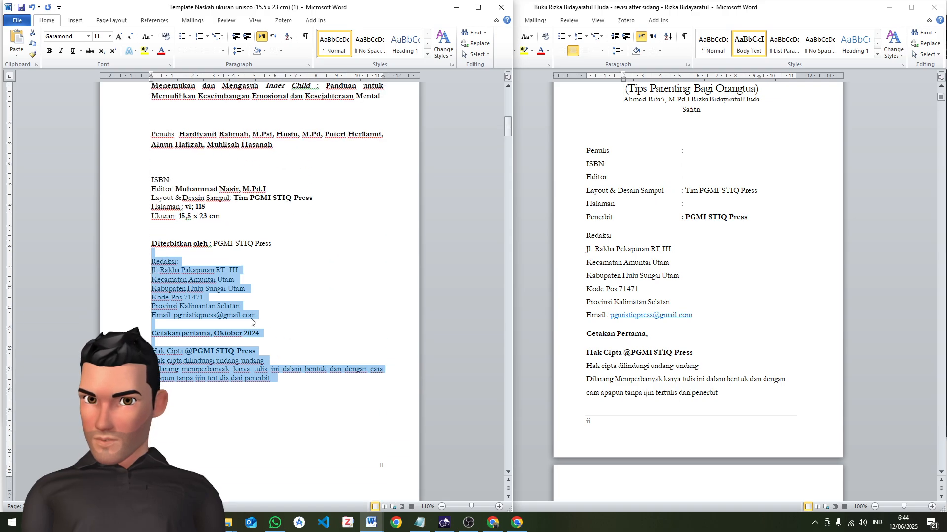
drag(306, 397, 152, 134)
key(ctrl+c)
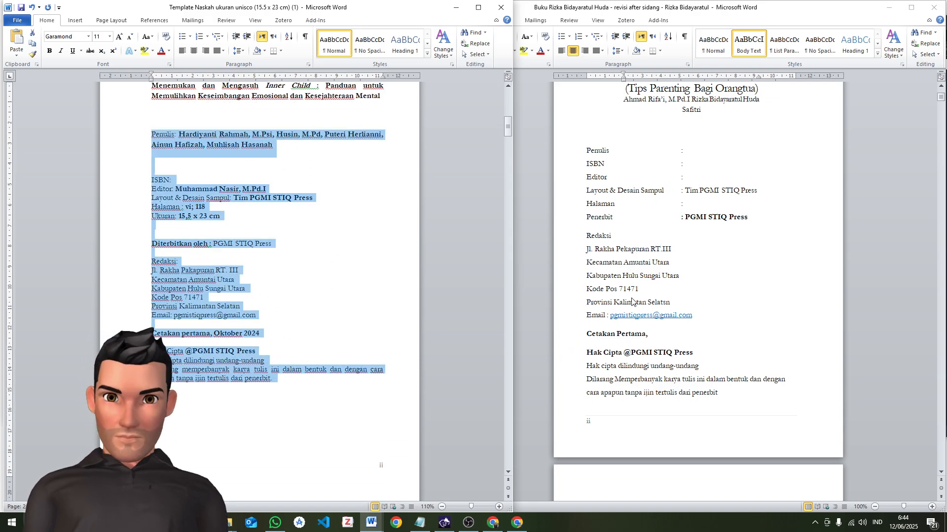
click(624, 128)
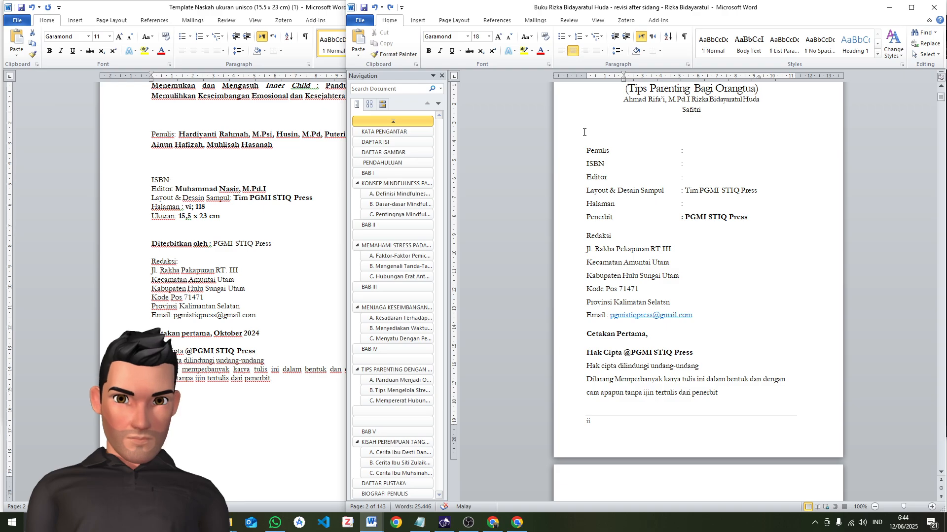
key(ctrl+l)
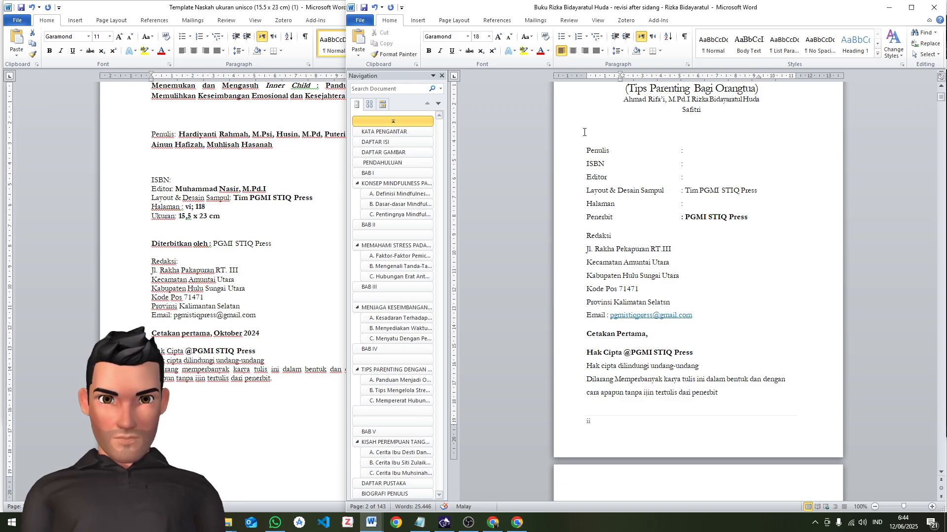
key(BackSpace)
key(ctrl+v)
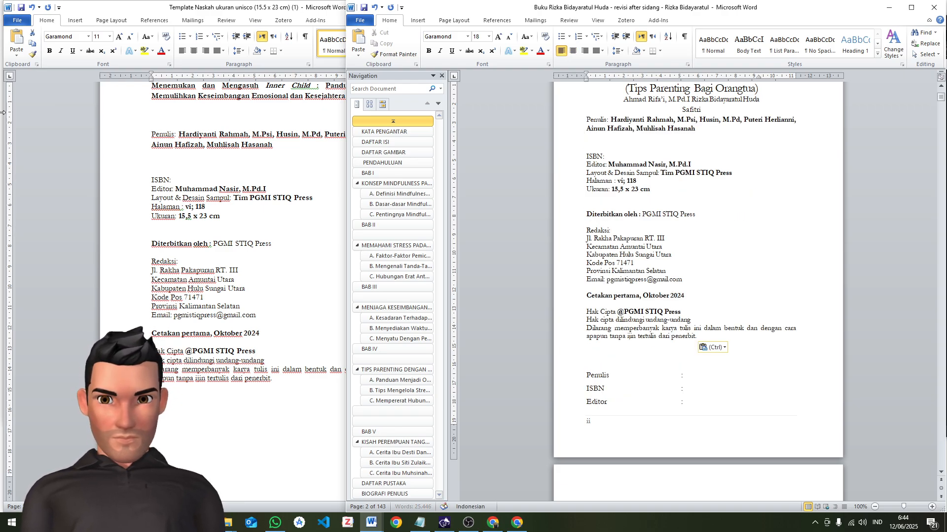
Delete the manuscript's old imprint details below the pasted block, including the leftover text fragment after the copyright notice
scroll(186, 247, down, 15)
scroll(588, 400, down, 12)
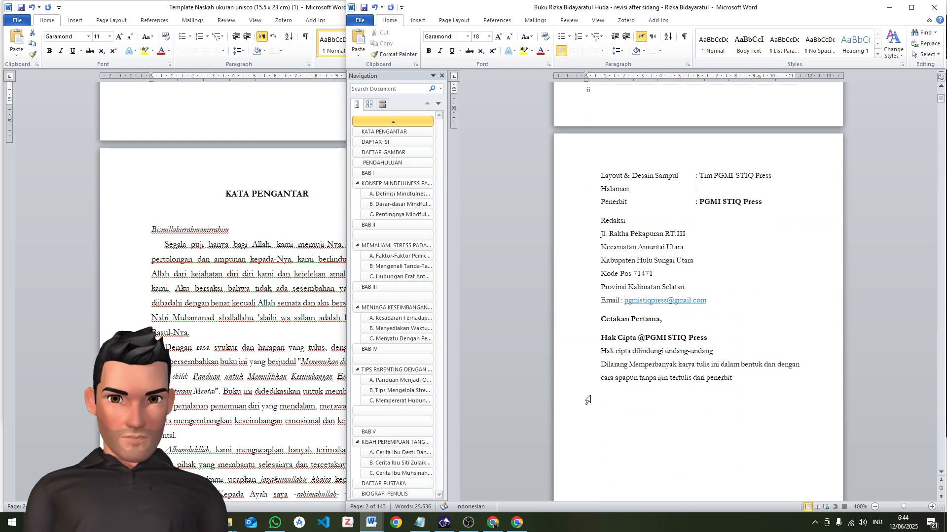
scroll(588, 400, down, 1)
shift+click(710, 398)
scroll(692, 393, up, 9)
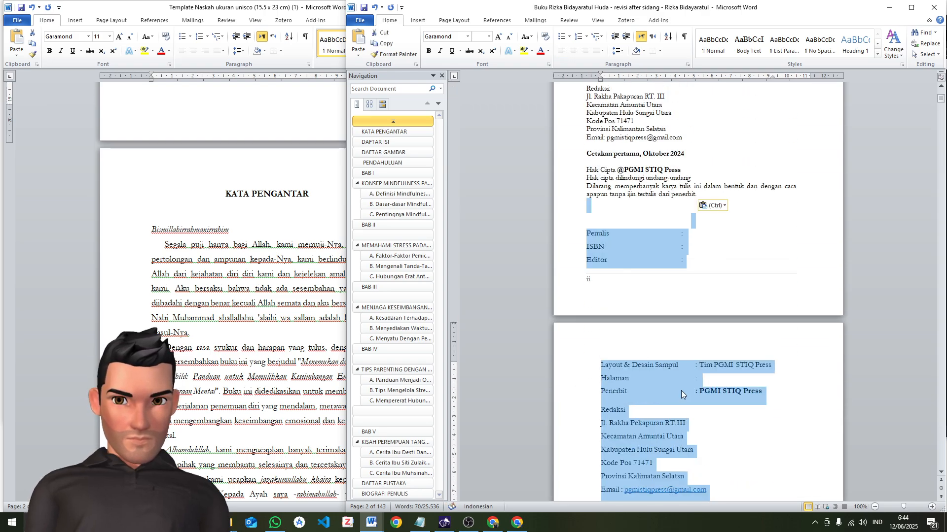
key(Delete)
scroll(626, 350, up, 5)
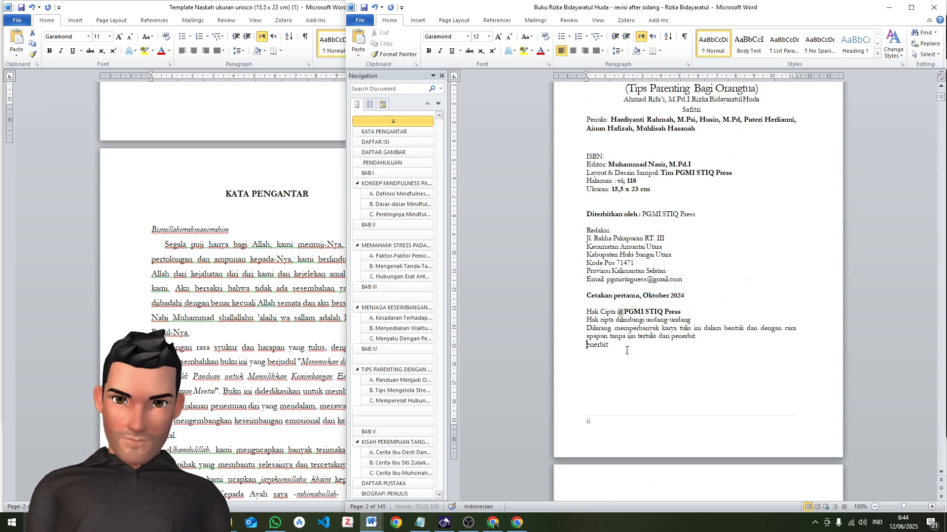
key(shift+End)
key(Delete)
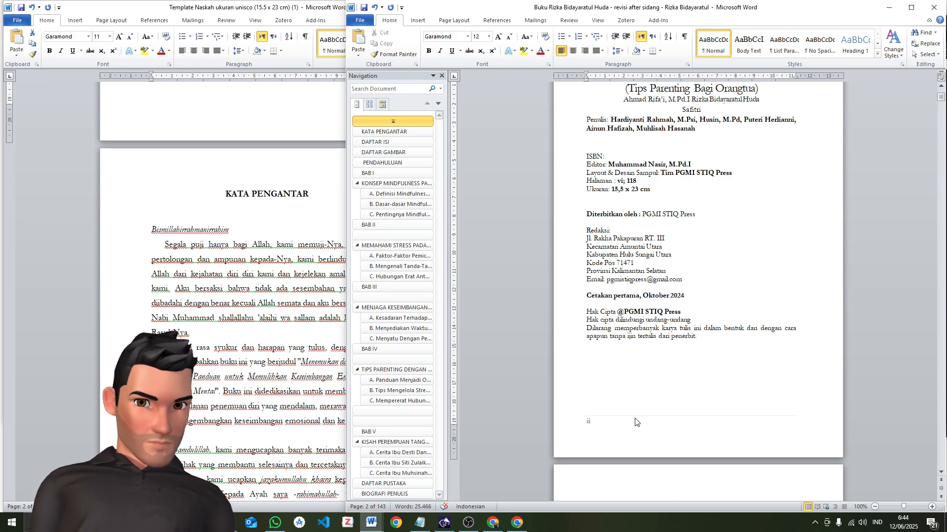
Replace the template's author names in the Penulis line with the manuscript's own authors, placing the line directly below the subtitle
scroll(636, 416, up, 4)
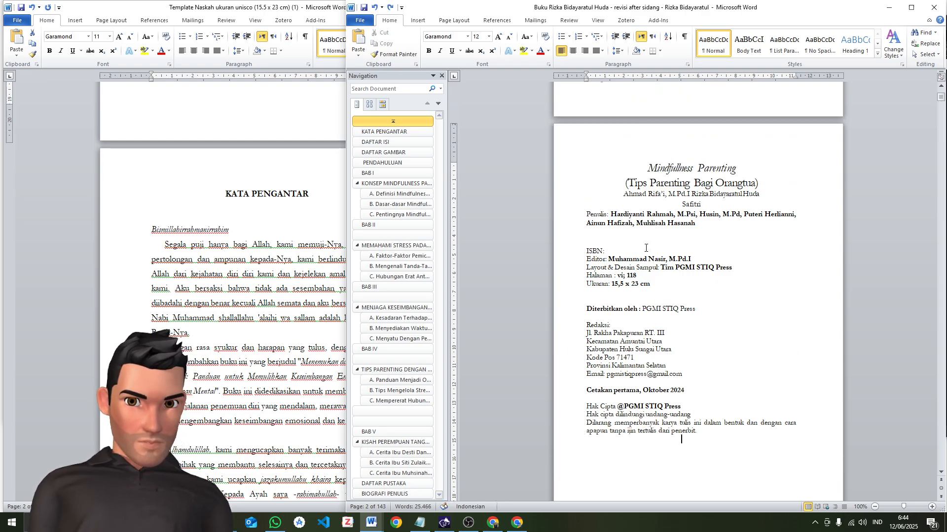
drag(611, 214, 623, 195)
key(ctrl+c)
click(686, 194)
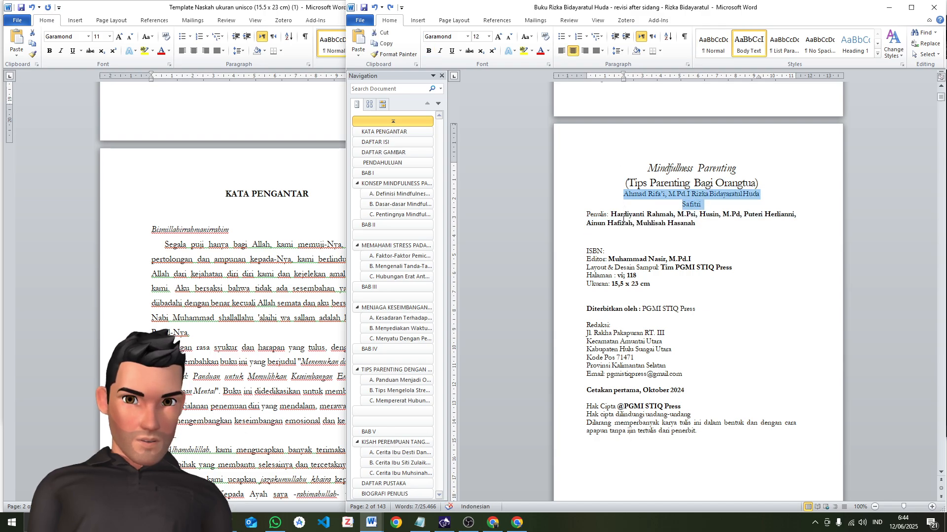
key(Delete)
drag(699, 202, 611, 194)
key(ctrl+v)
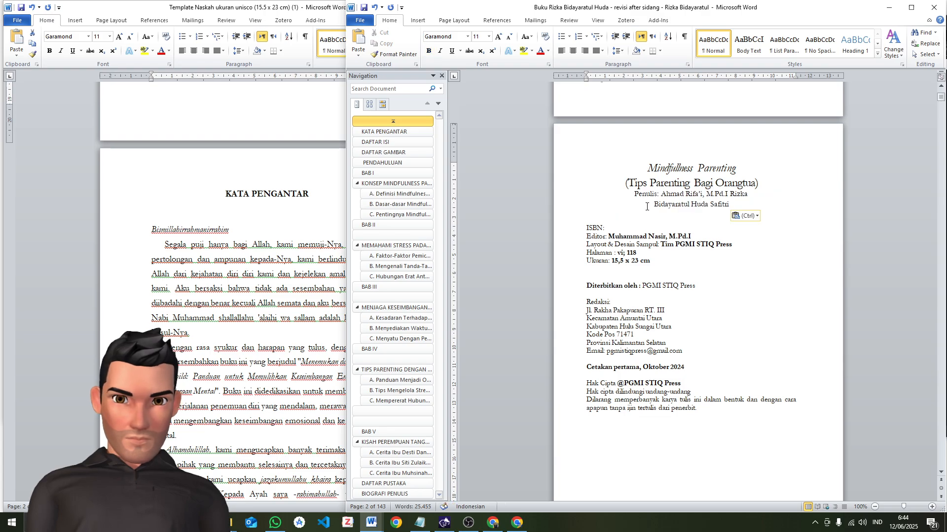
Left-align the Penulis line with two blank lines above it and extend its right indent to the page margin
click(630, 197)
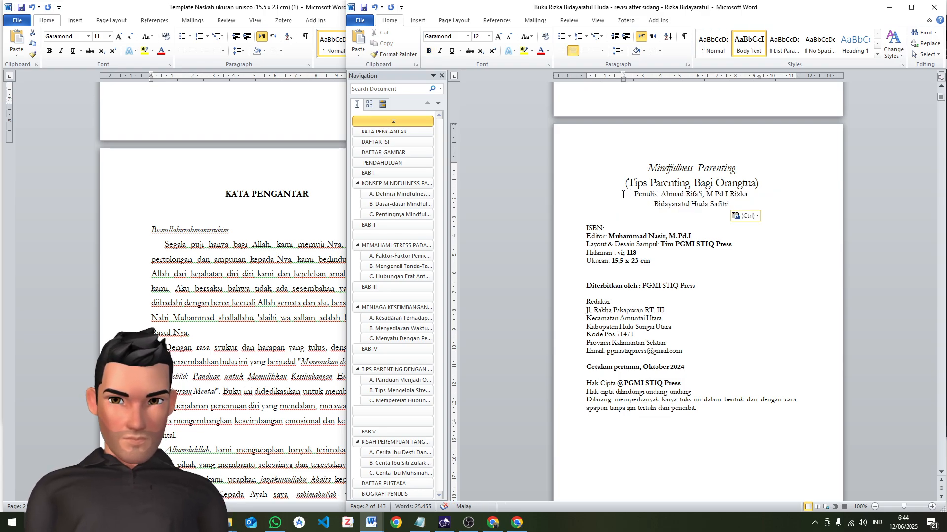
key(ctrl+l)
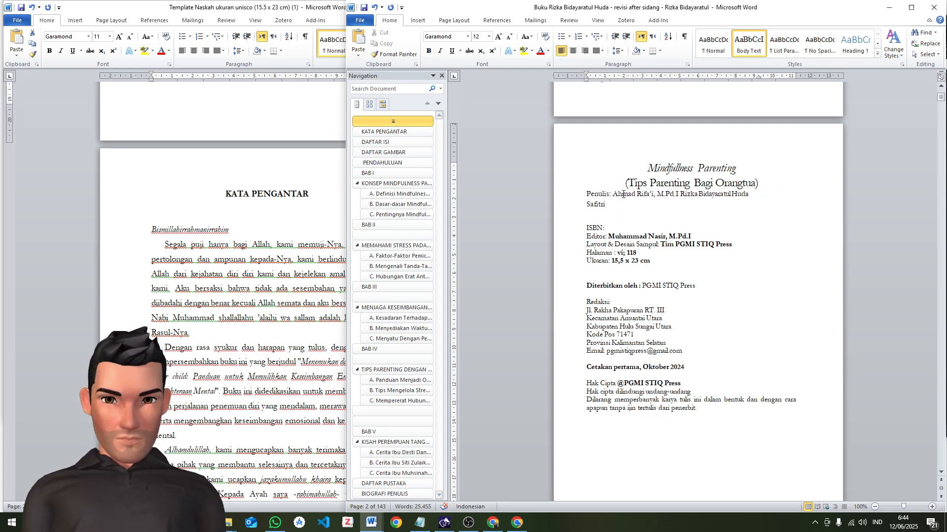
key(Return)
key(Return)
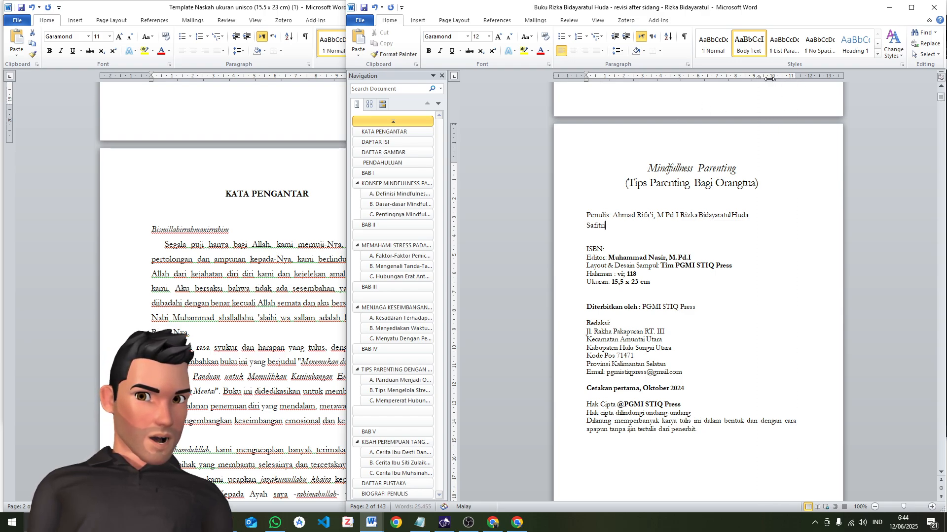
drag(759, 82, 798, 87)
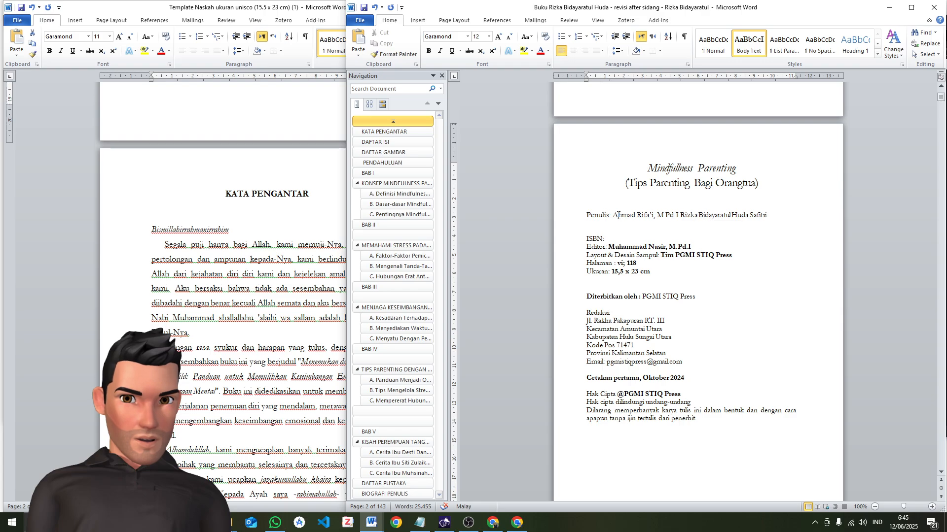
Bold the author names in the Penulis line and insert ".," after the first author's degree to separate the names
drag(615, 216, 788, 217)
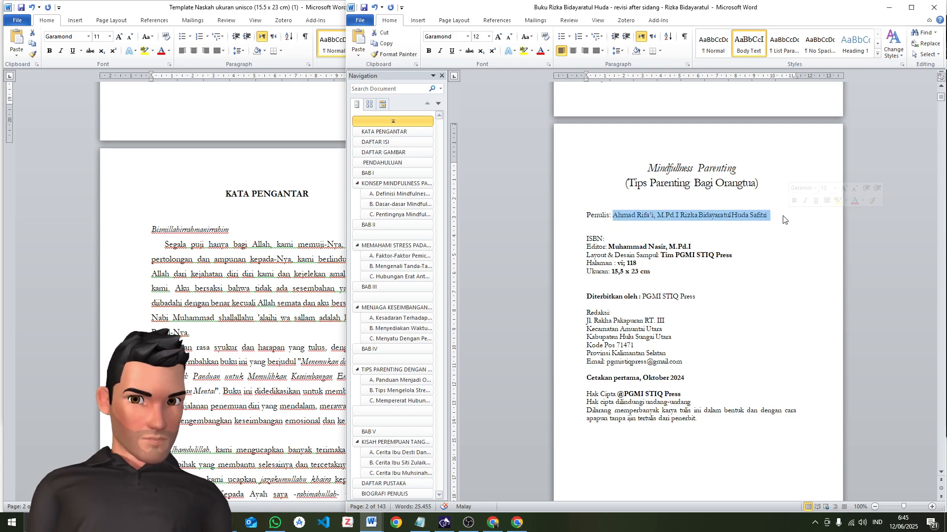
key(ctrl+b)
click(682, 217)
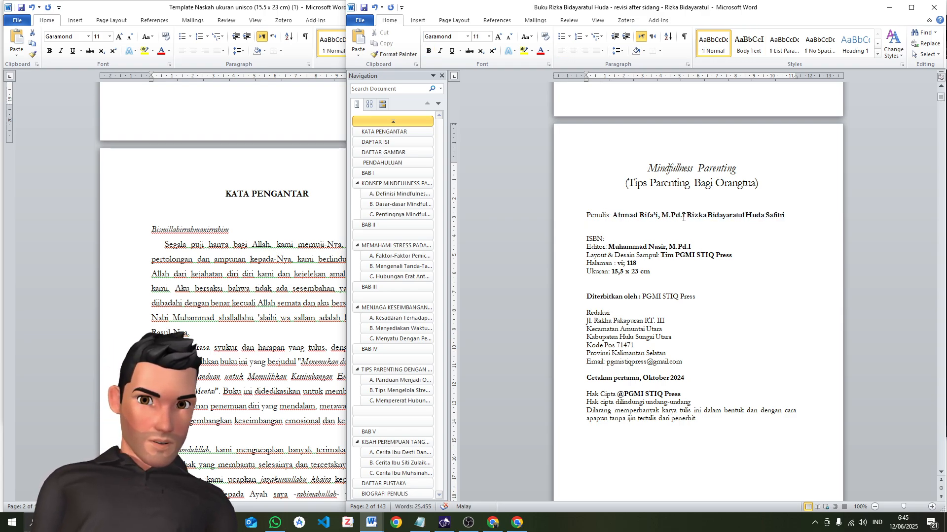
click(687, 216)
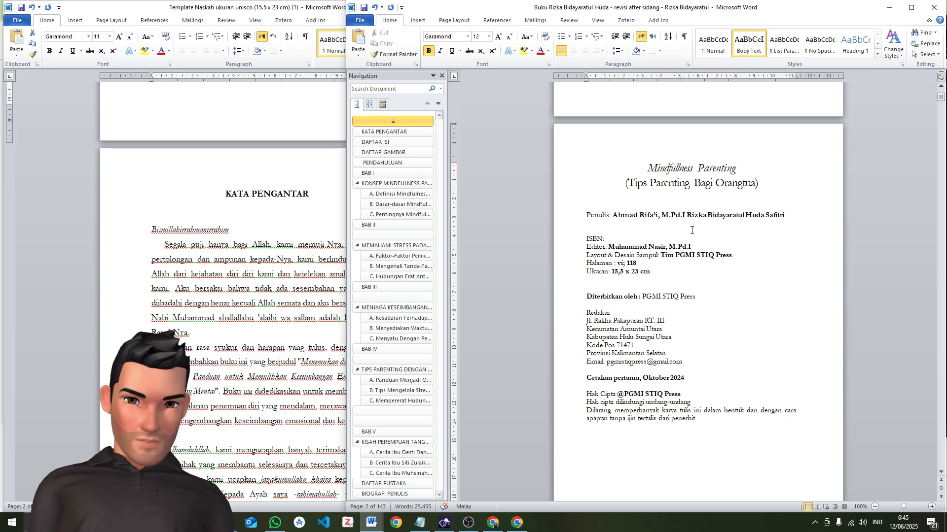
text(.,)
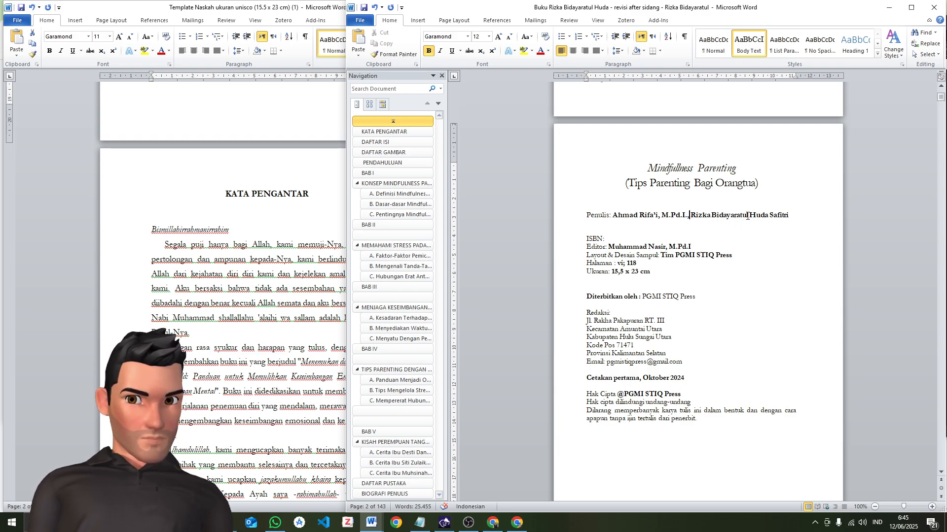
Check the author names on the title page against the PNG book cover in the Editor PGMI STIQ Press folder, and return to the manuscript
scroll(747, 216, up, 6)
scroll(732, 247, down, 4)
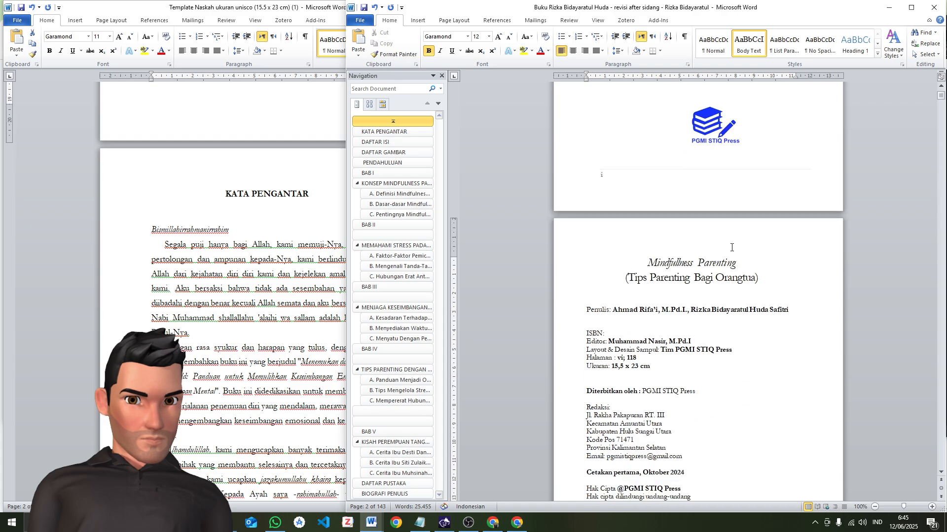
scroll(765, 317, up, 4)
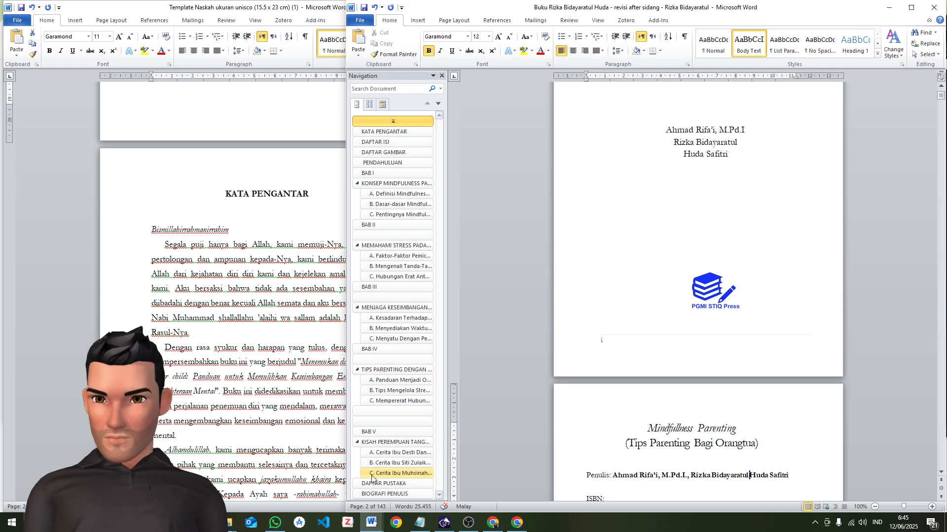
mouse_move(229, 524)
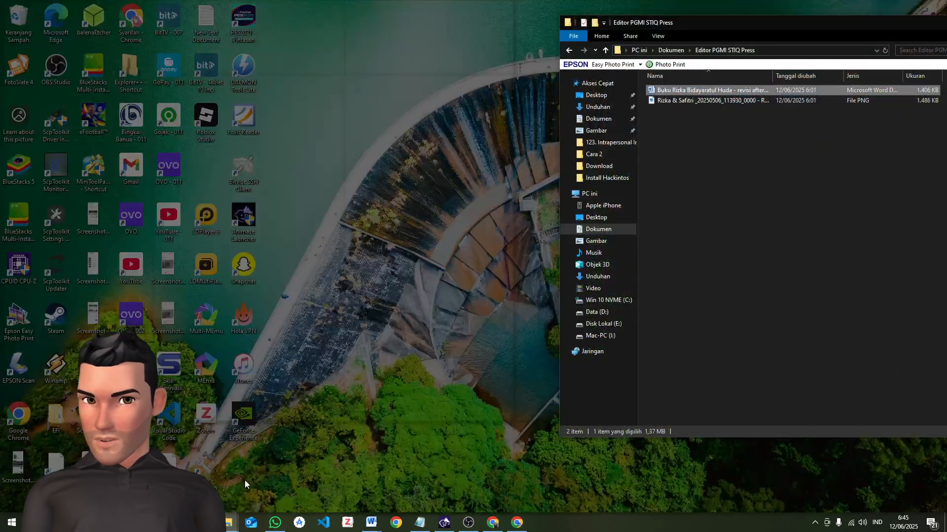
click(245, 481)
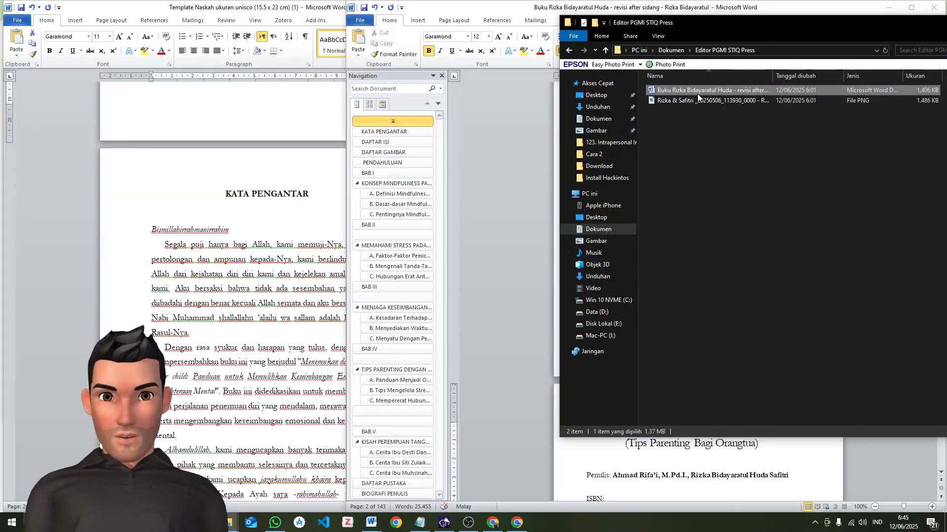
double_click(697, 101)
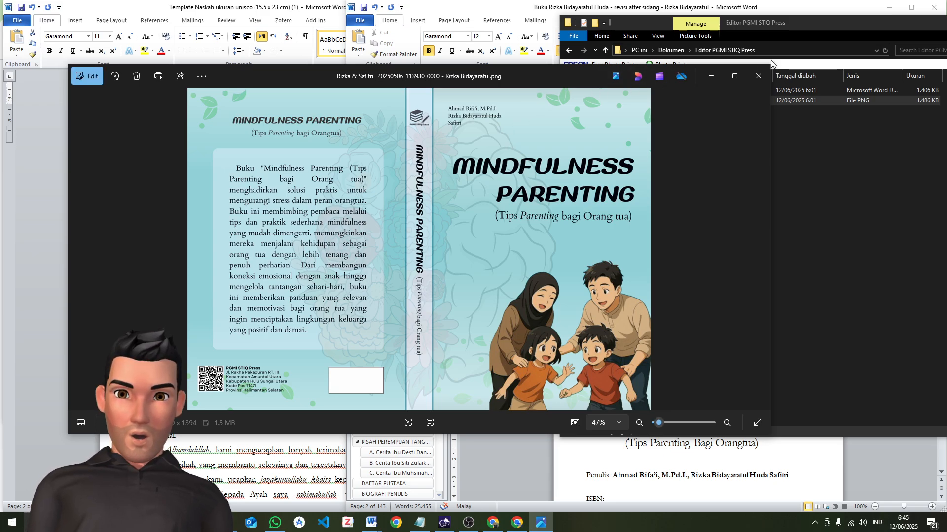
click(757, 76)
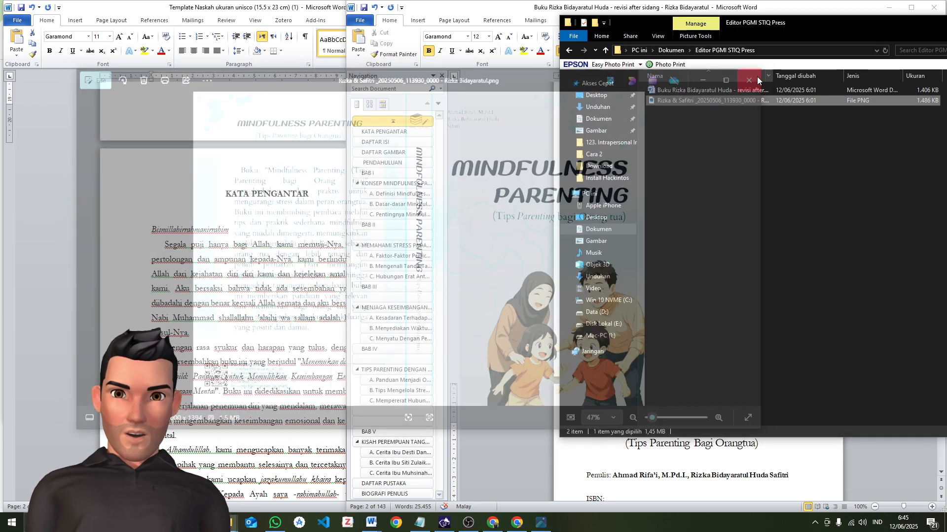
click(710, 466)
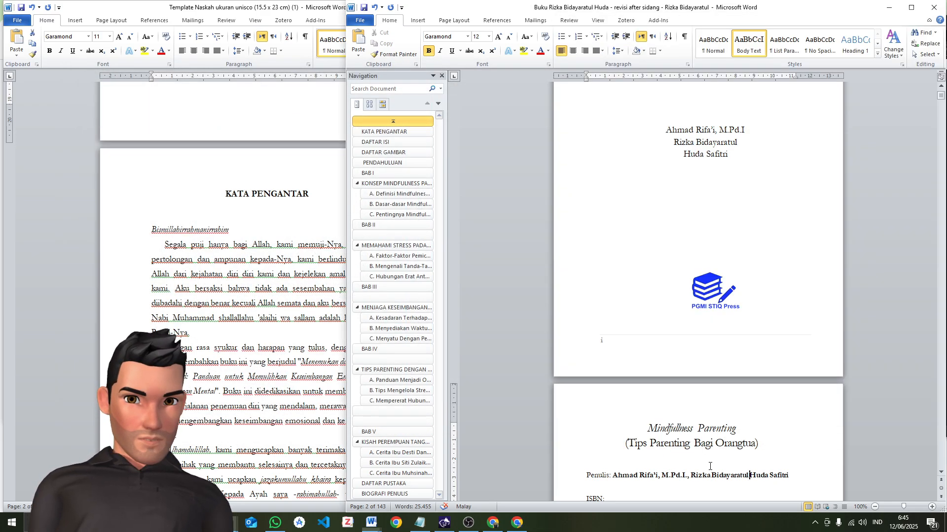
Rejoin the split second author's name on the title page and put the third author's name on its own line below
click(688, 152)
key(BackSpace)
key(BackSpace)
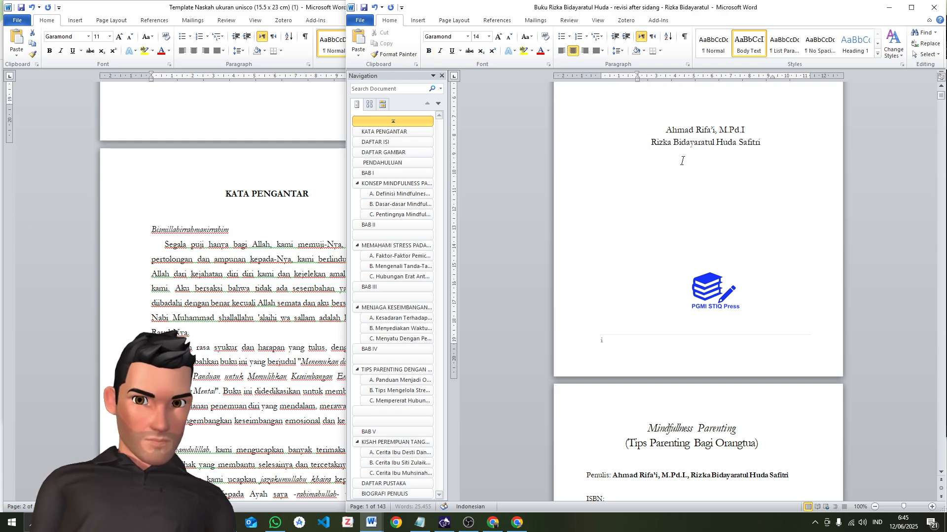
click(740, 143)
key(Return)
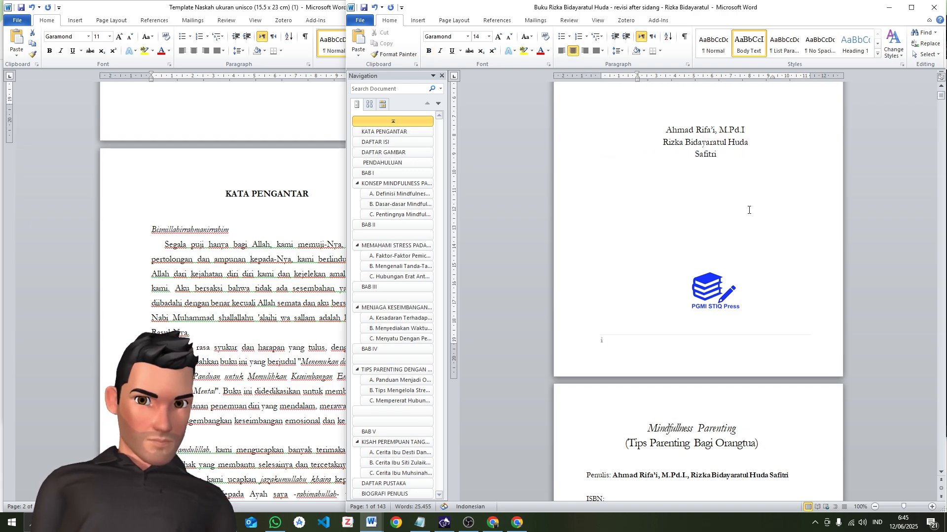
Insert a comma before the third author's name in the Penulis line of the imprint page
scroll(715, 305, down, 5)
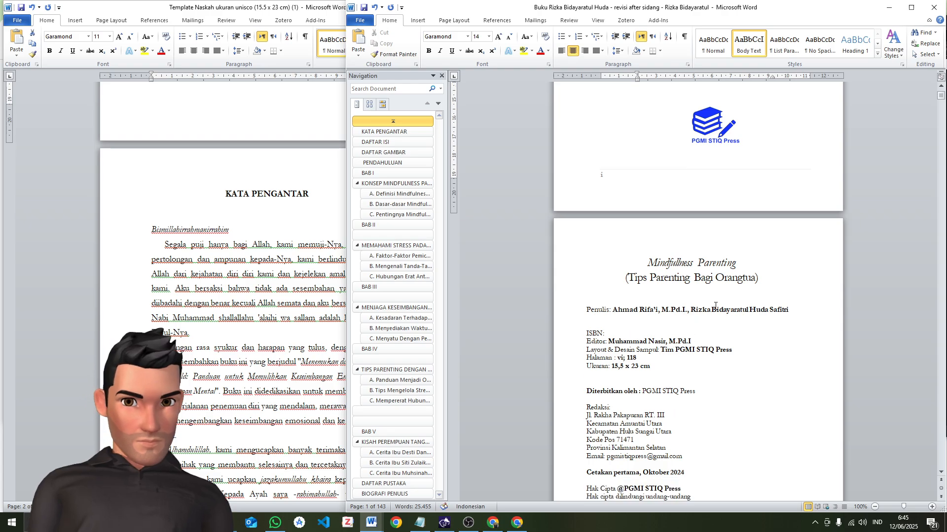
click(772, 309)
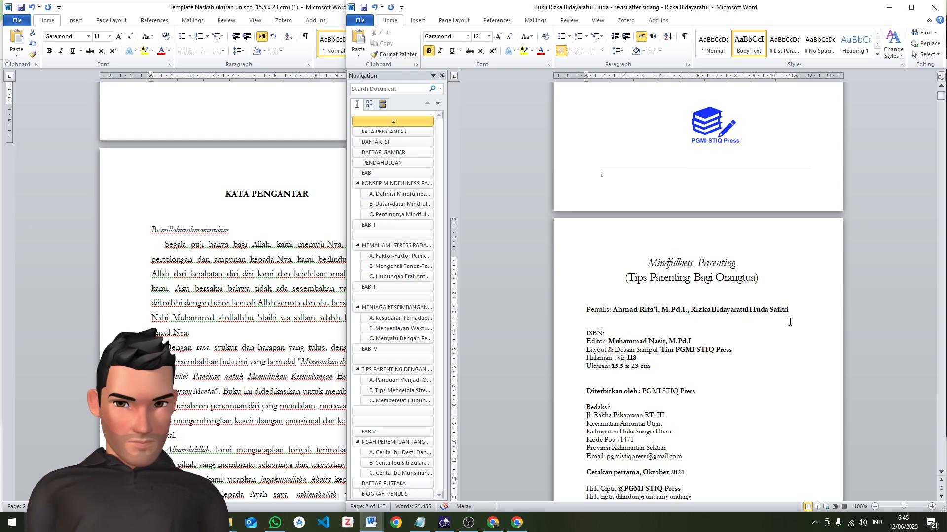
text(,)
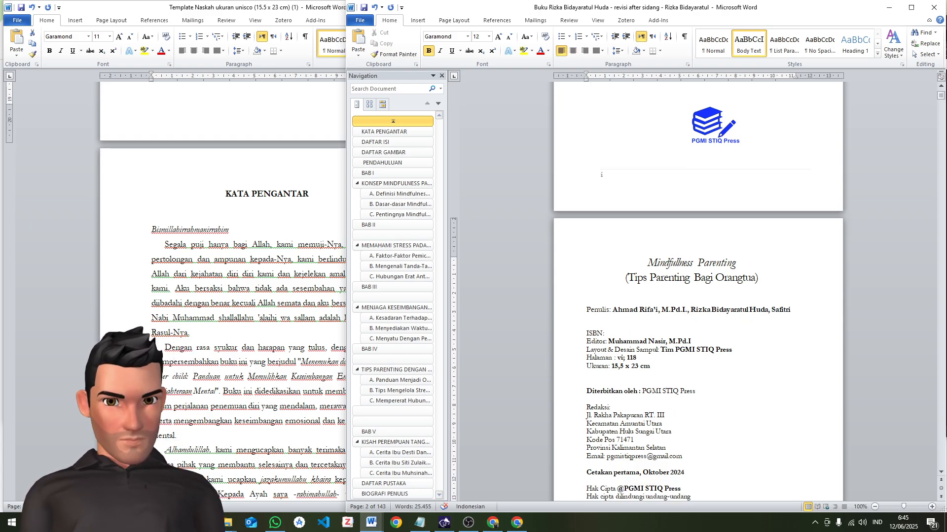
Move the colon of the ISBN line away from its label with two tab spaces
click(603, 336)
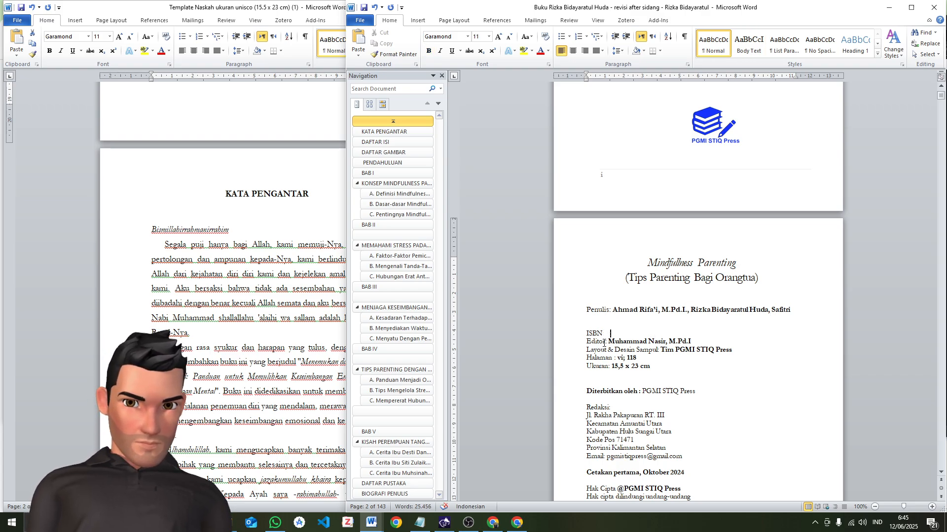
key(Tab)
key(Tab)
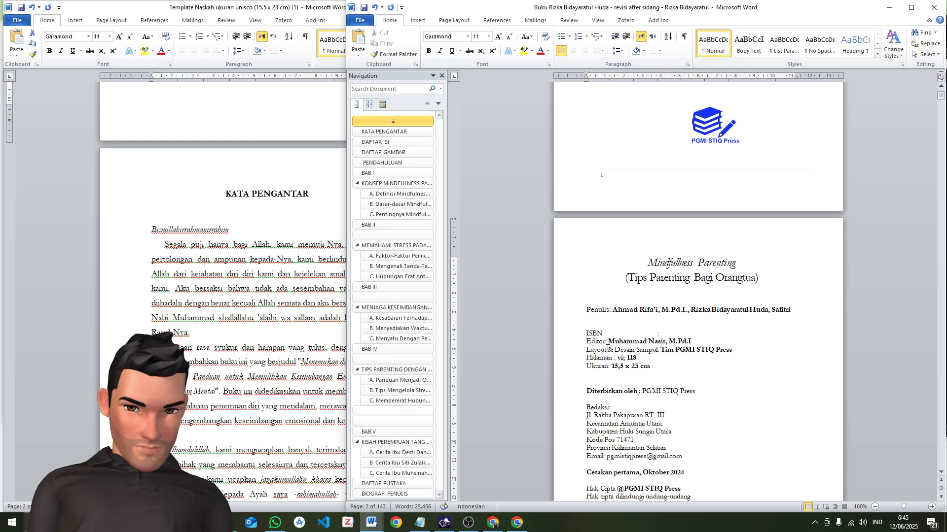
ctrl+scroll(629, 343, up, 1)
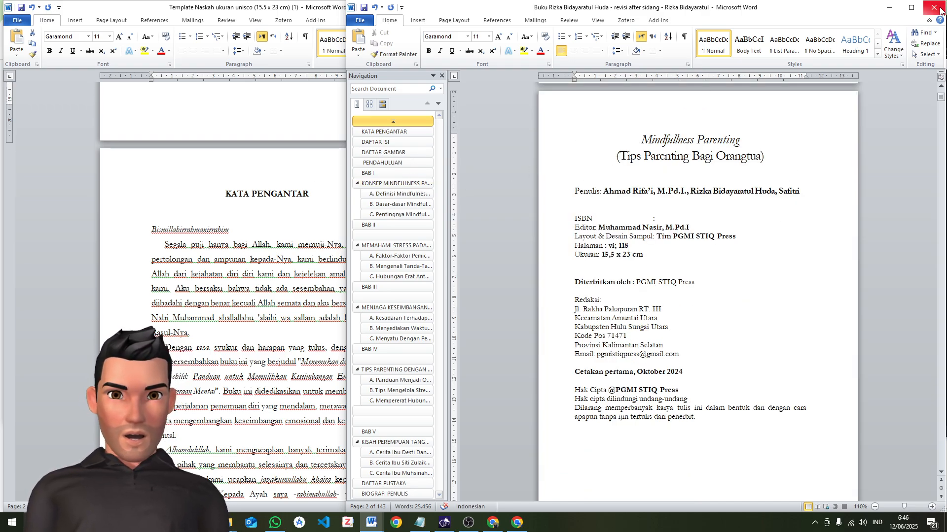
Maximize the manuscript window and review the title page side by side with the imprint page
click(912, 7)
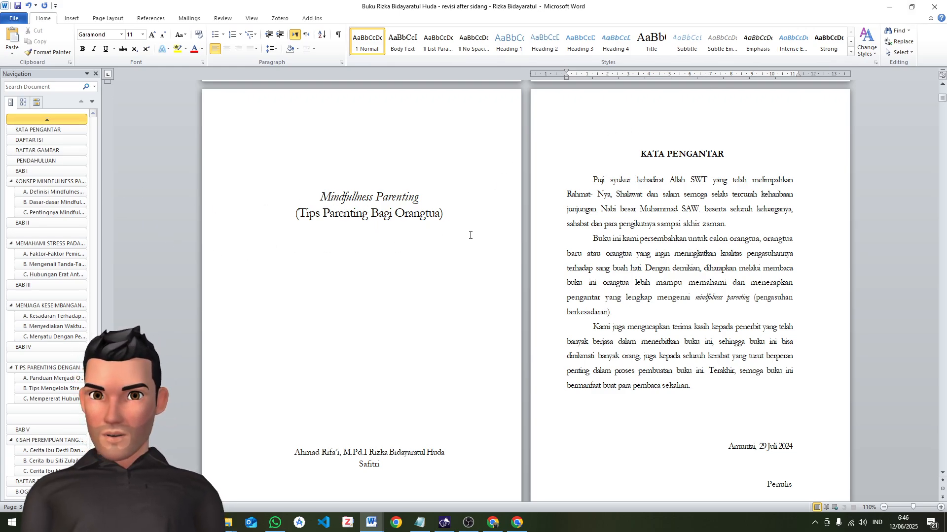
scroll(527, 239, down, 6)
scroll(531, 239, up, 15)
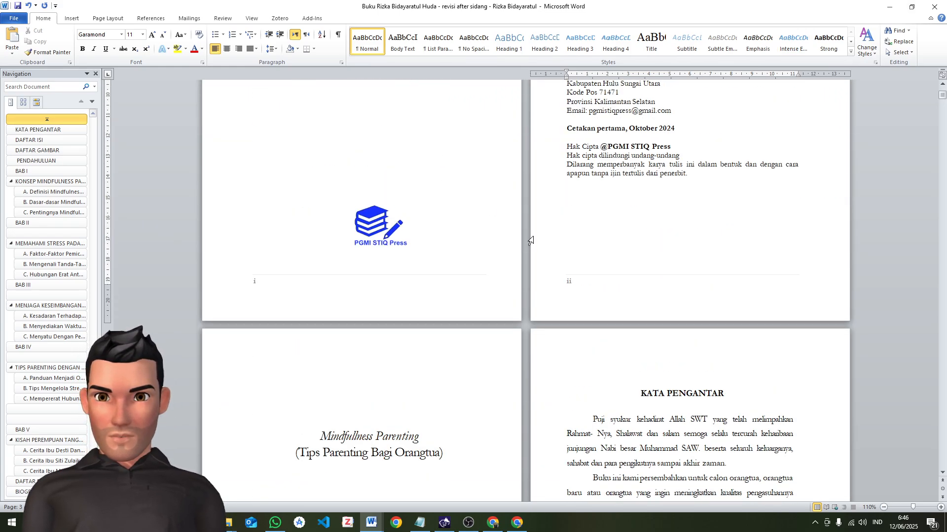
scroll(533, 238, up, 1)
scroll(530, 241, down, 6)
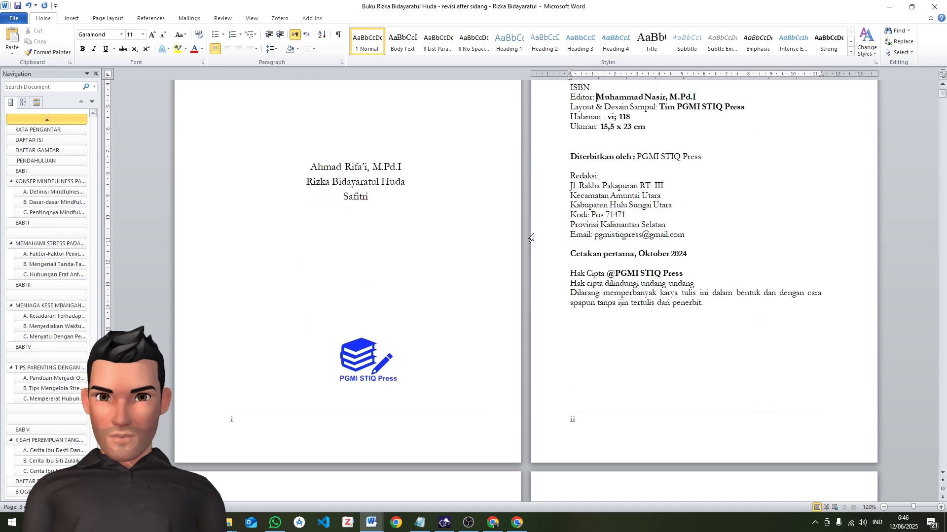
scroll(531, 238, down, 2)
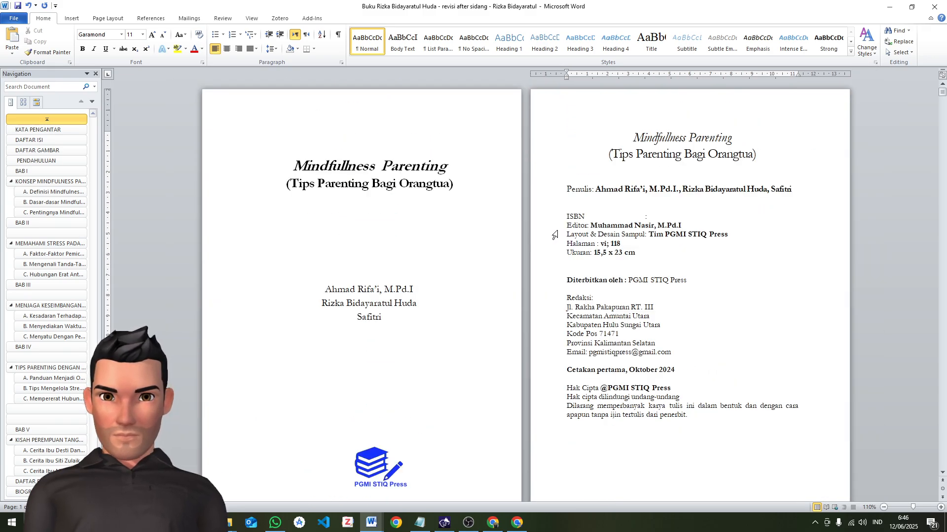
scroll(620, 227, up, 1)
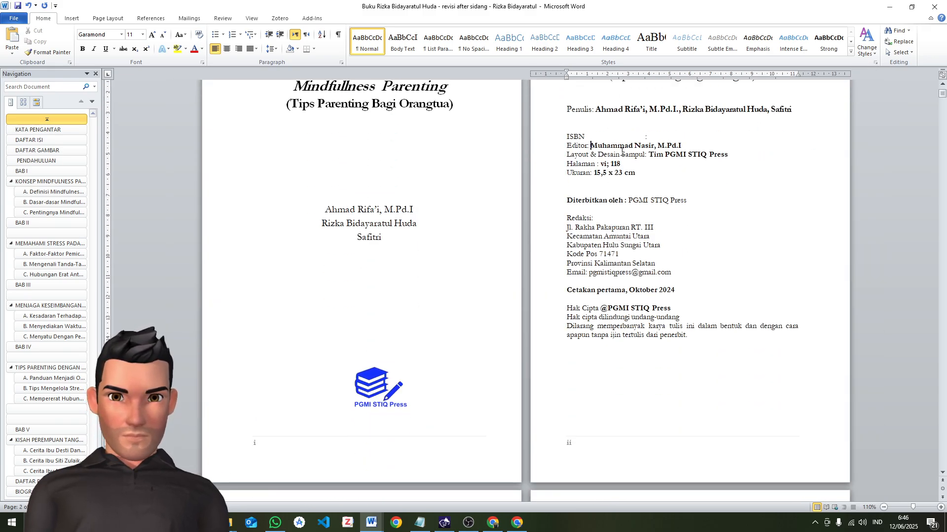
Align the colon of the Editor line with the ISBN colon, keeping the editor's name after it
click(590, 150)
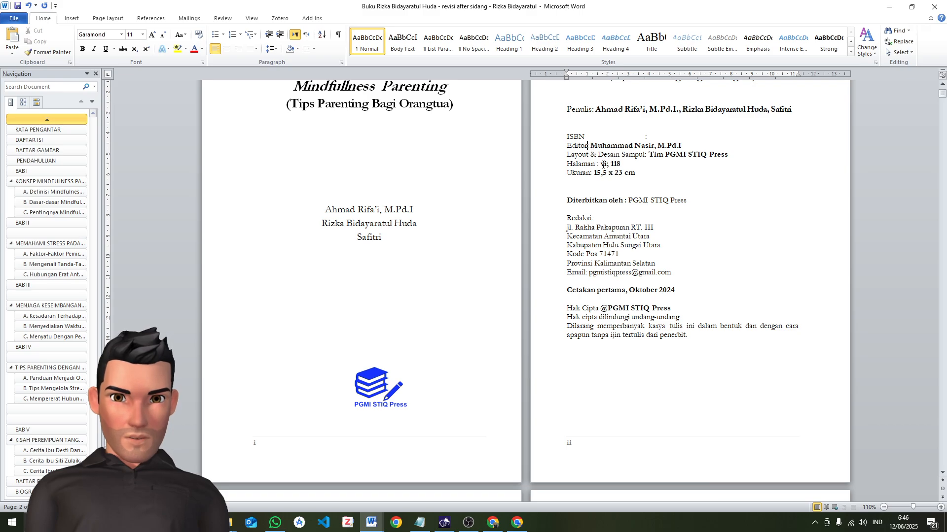
key(Tab)
text(:)
key(Tab)
text(:)
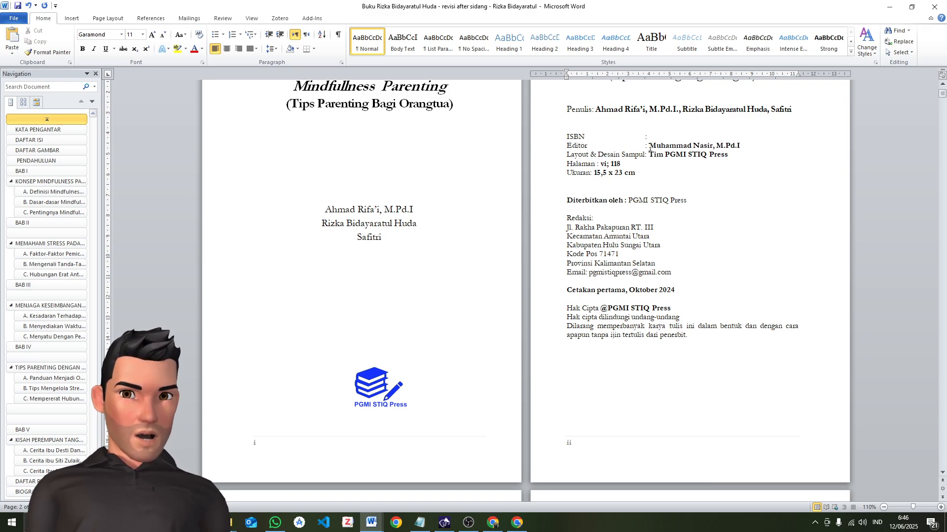
mouse_move(648, 144)
mouse_down()
mouse_move(739, 147)
mouse_move(666, 146)
mouse_up()
click(736, 149)
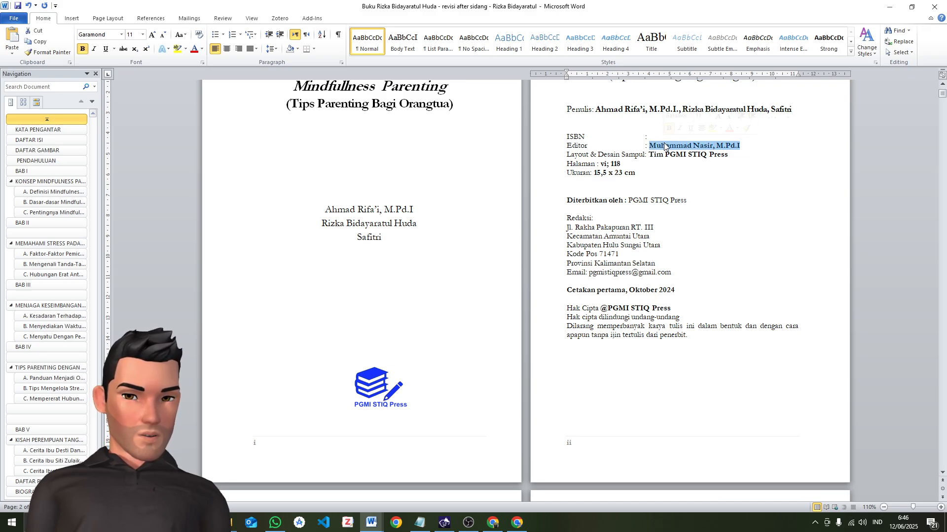
click(751, 149)
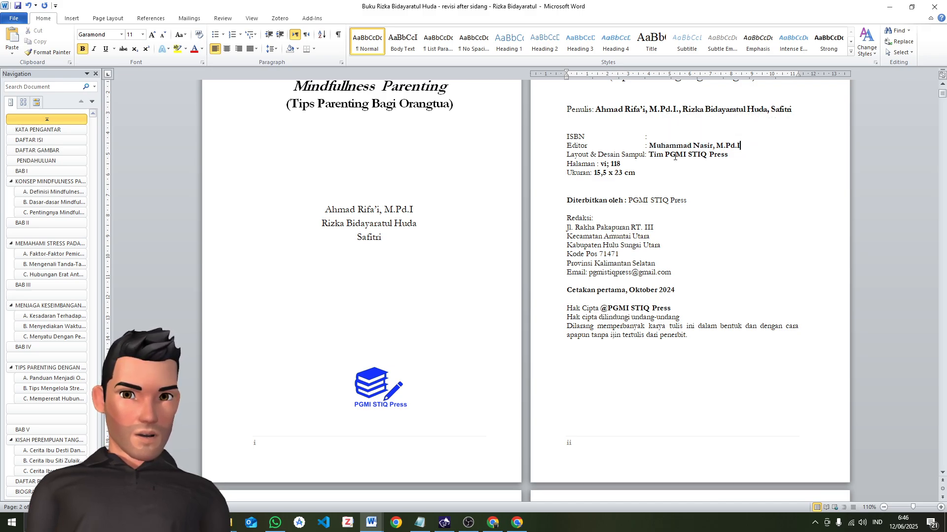
Align the colons of the Halaman and Ukuran lines with the Layout & Desain Sampul colon using tab spacing
click(645, 156)
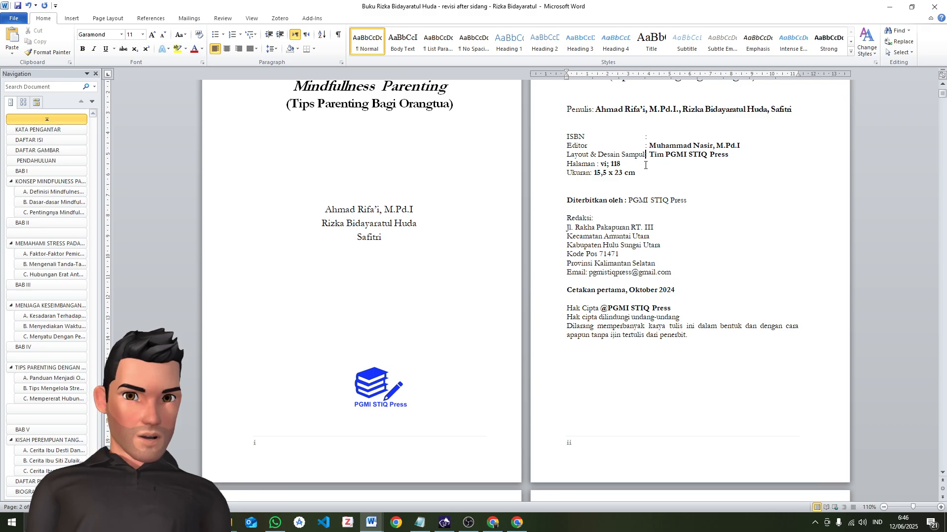
click(596, 164)
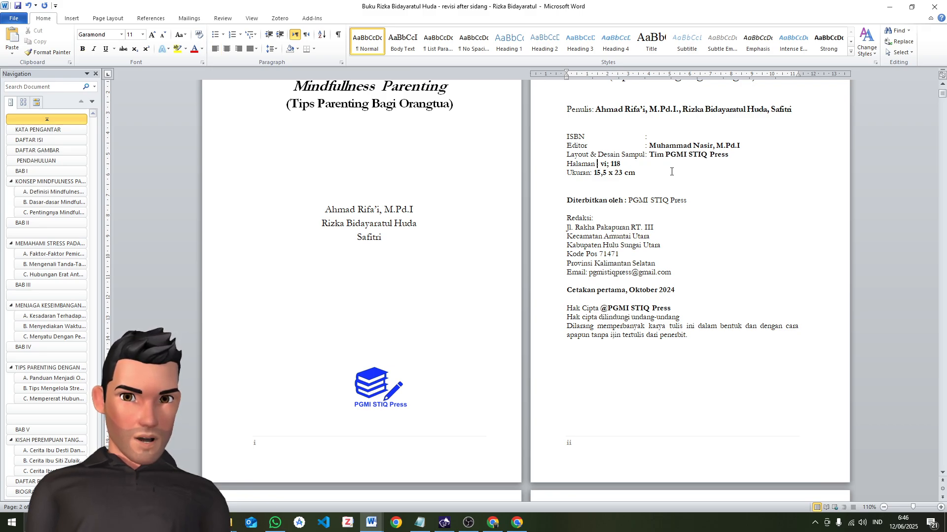
key(Tab)
key(Tab)
text(:)
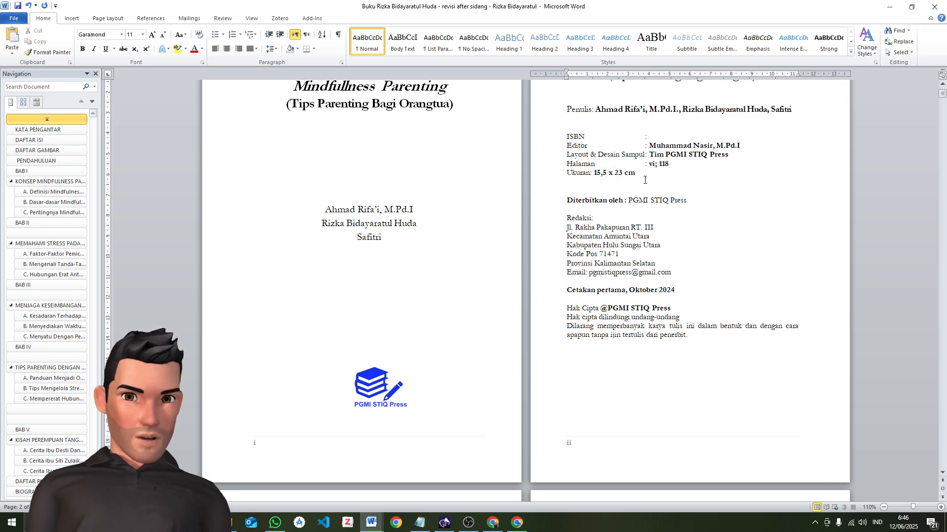
click(592, 174)
key(Tab)
key(Tab)
text(:)
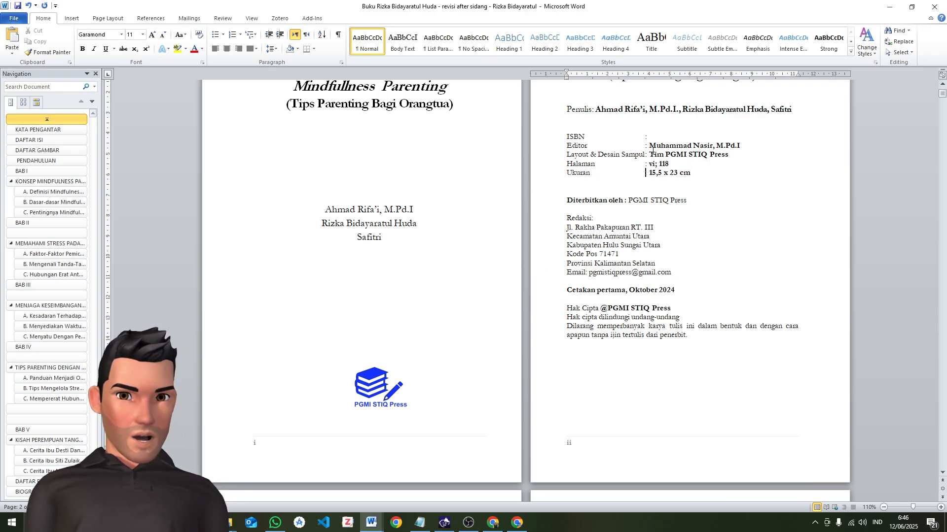
Examine the ISBN, Editor, Layout & Desain Sampul and Halaman entries on the imprint page
drag(649, 147, 739, 146)
click(670, 137)
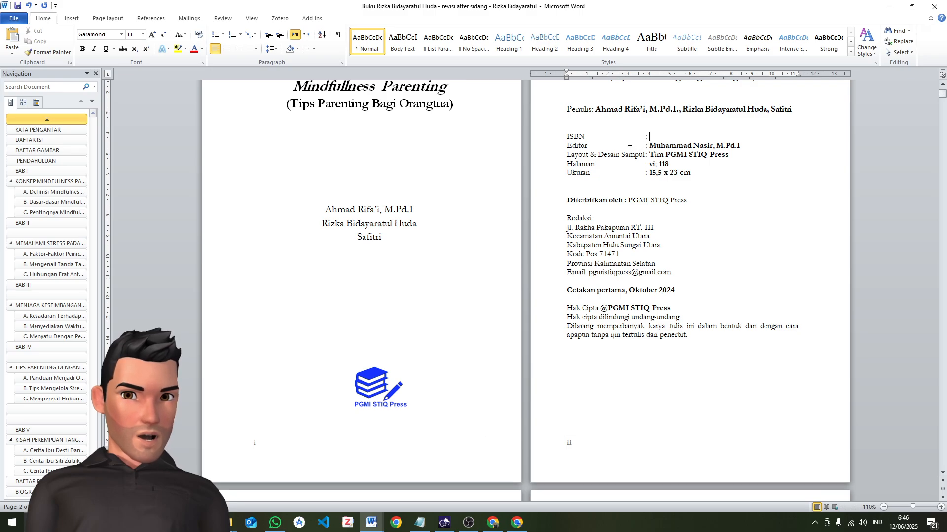
drag(649, 146, 742, 147)
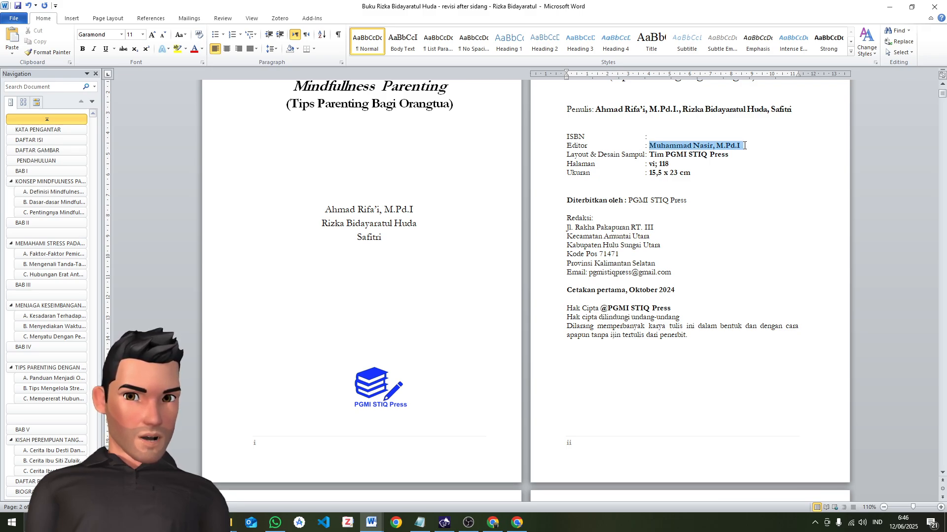
drag(567, 154, 587, 163)
click(640, 156)
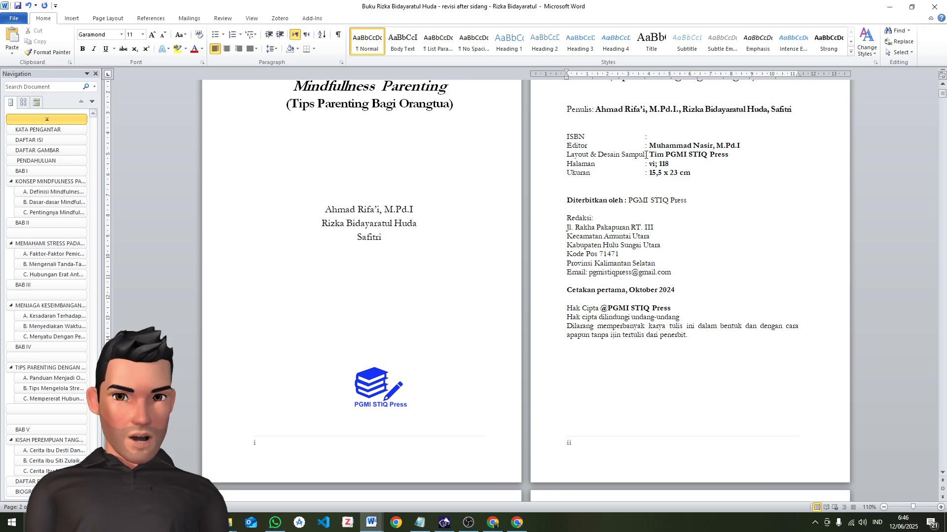
mouse_move(647, 154)
mouse_down()
mouse_move(736, 157)
mouse_move(659, 155)
mouse_up()
click(739, 158)
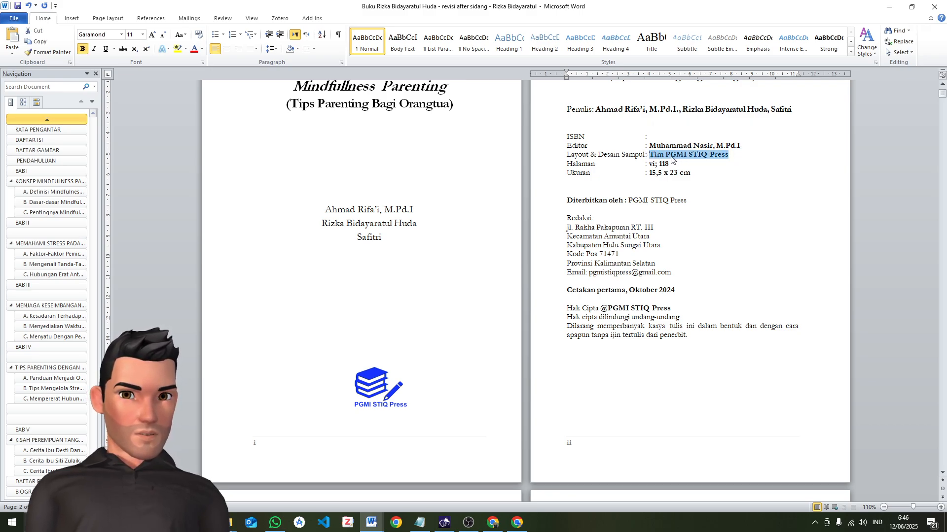
click(726, 159)
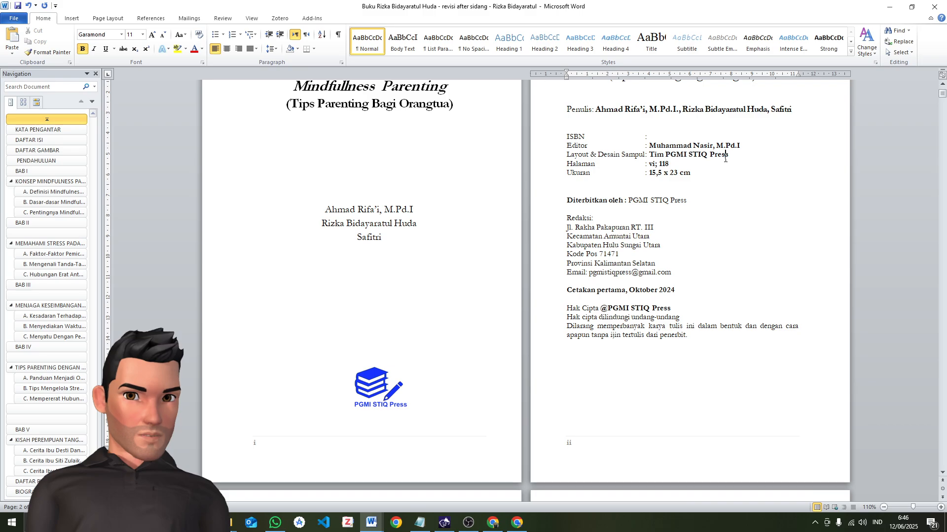
click(581, 165)
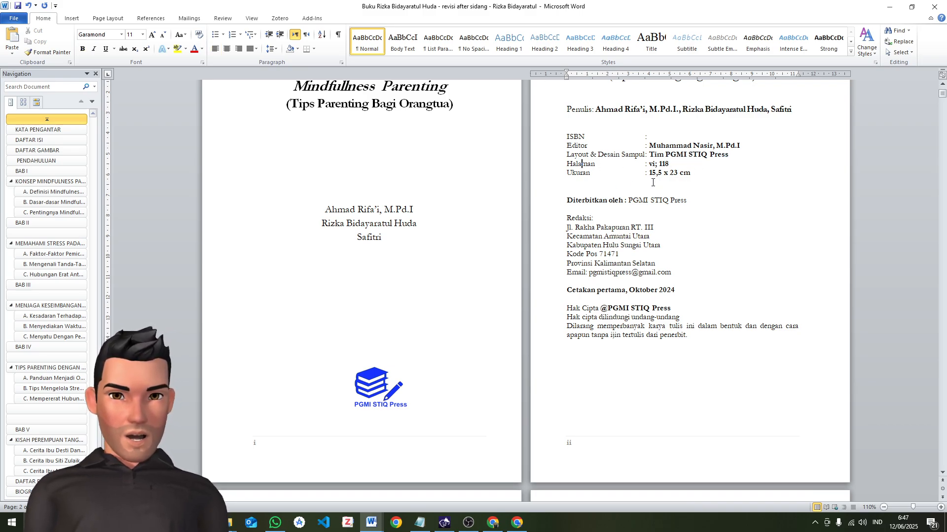
Examine the front matter from the second title page through the table of contents and PENDAHULUAN to the BAB I opening
scroll(652, 182, down, 3)
scroll(657, 194, down, 16)
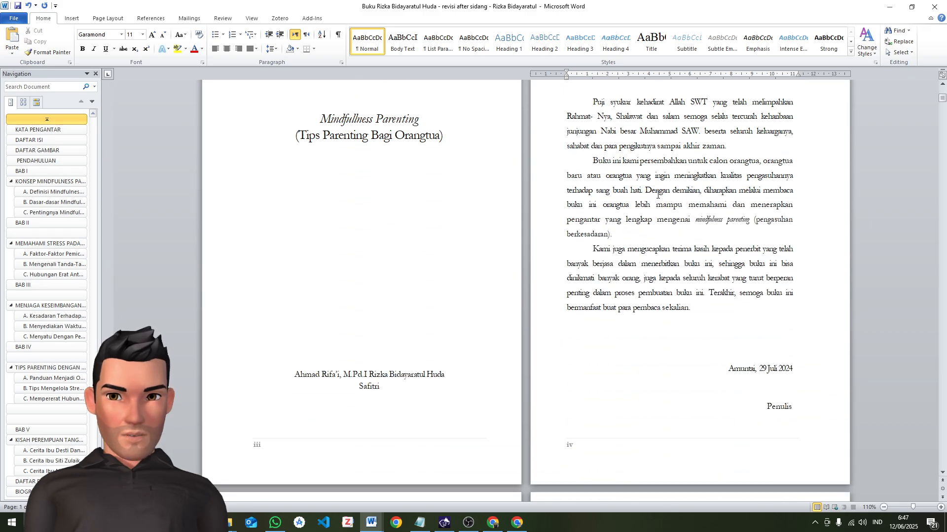
scroll(658, 194, down, 4)
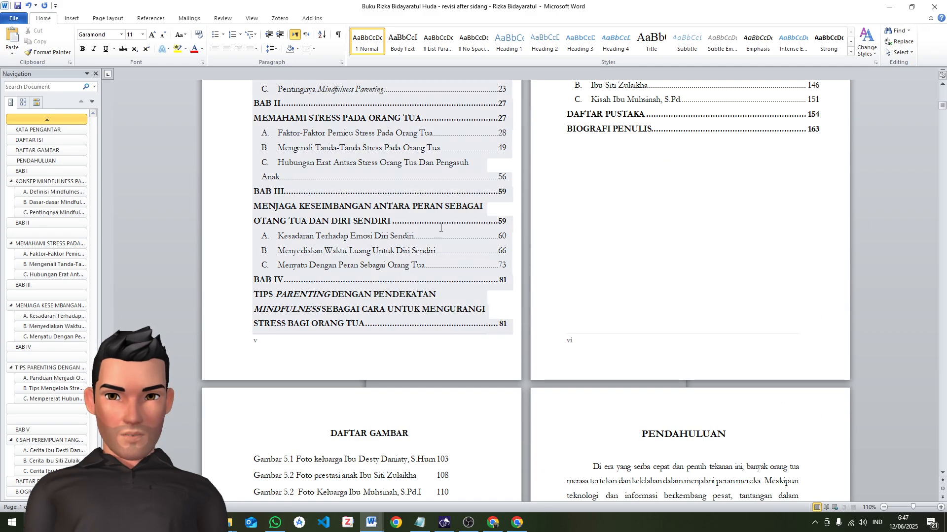
scroll(553, 338, down, 9)
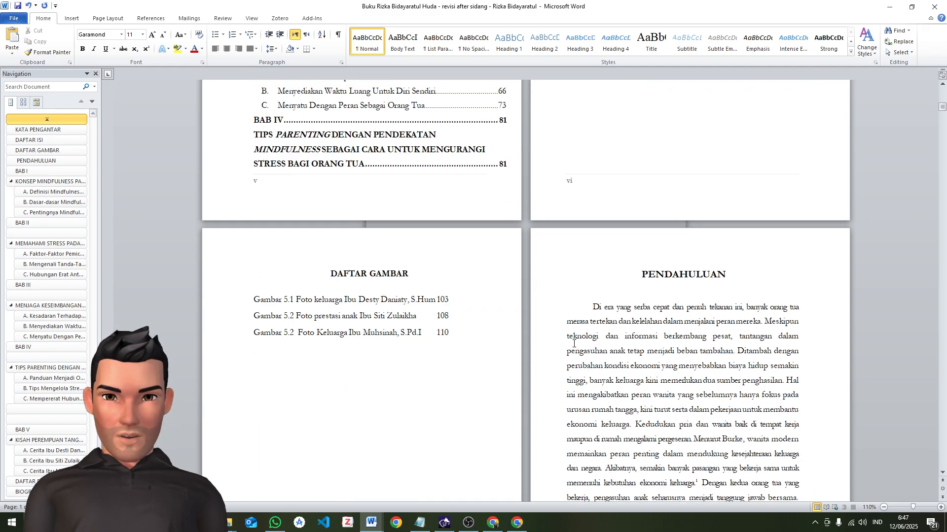
scroll(575, 317, down, 3)
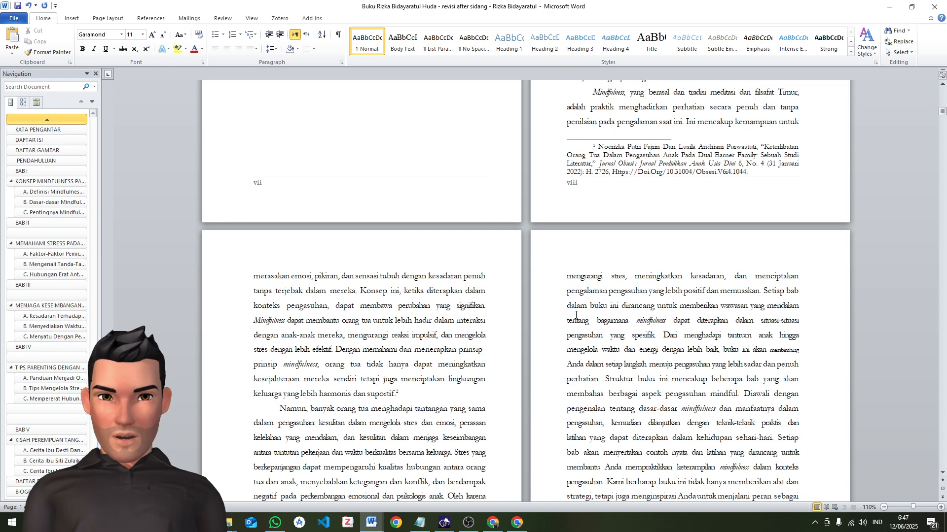
scroll(582, 217, down, 3)
scroll(586, 225, down, 5)
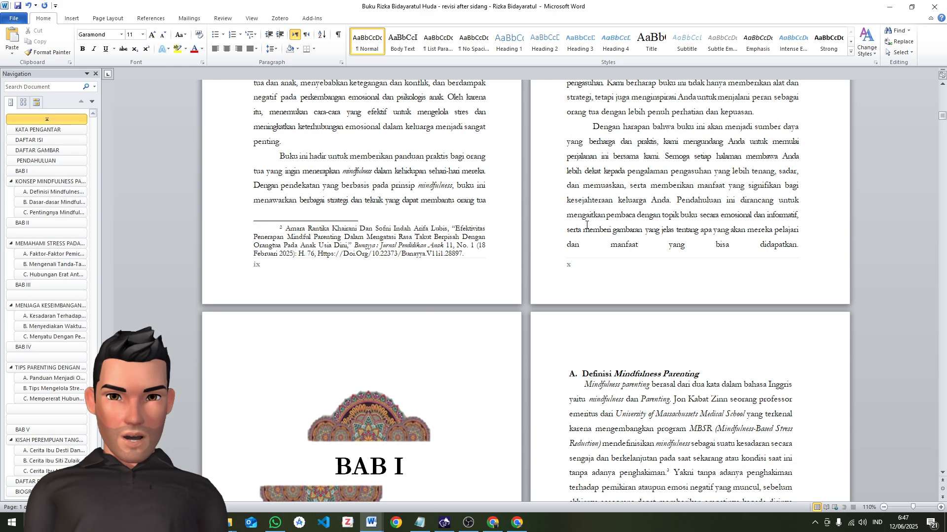
scroll(632, 364, up, 3)
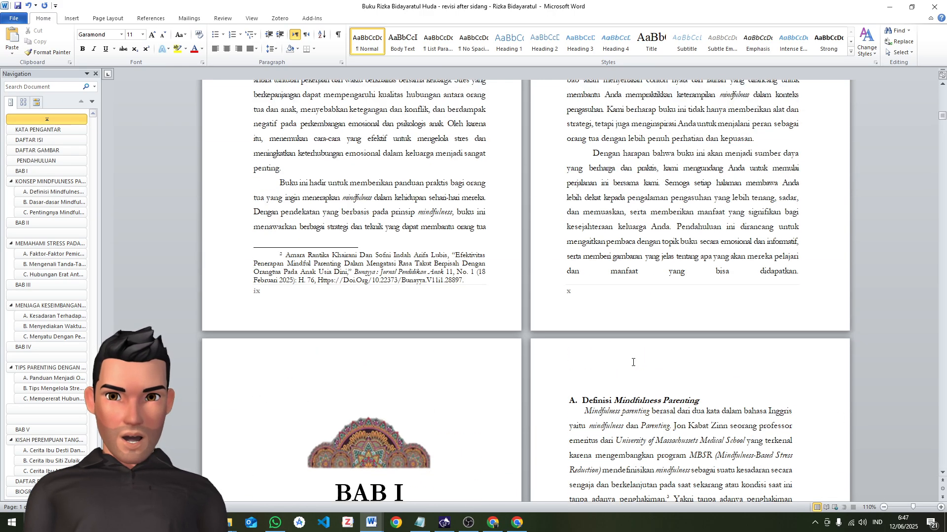
scroll(652, 313, up, 3)
scroll(652, 314, up, 10)
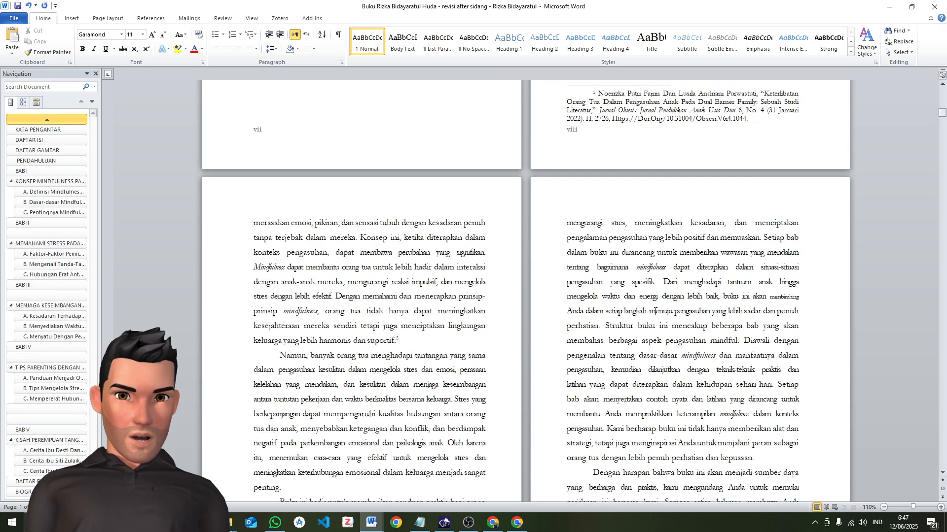
scroll(662, 318, up, 5)
scroll(662, 318, up, 3)
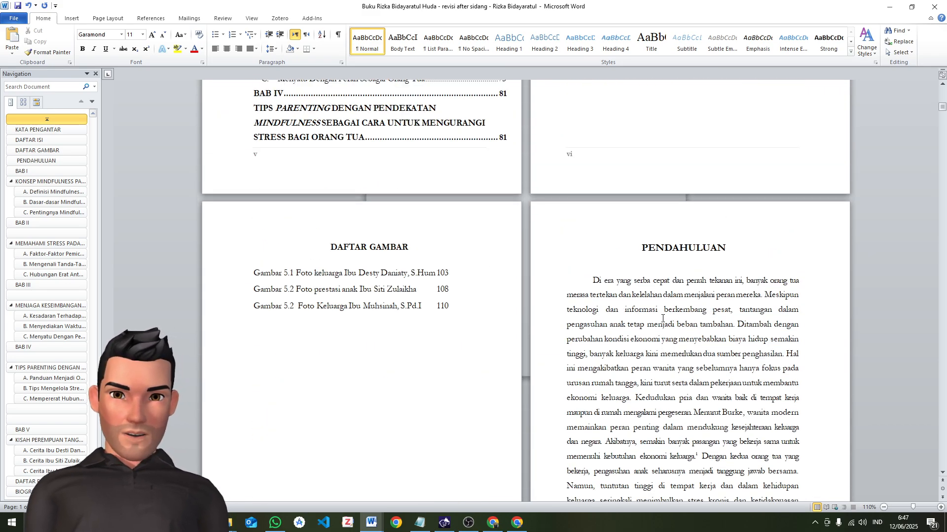
Examine the page numbering and layout from the imprint page through DAFTAR GAMBAR to the PENDAHULUAN page
scroll(663, 318, down, 5)
scroll(423, 371, up, 15)
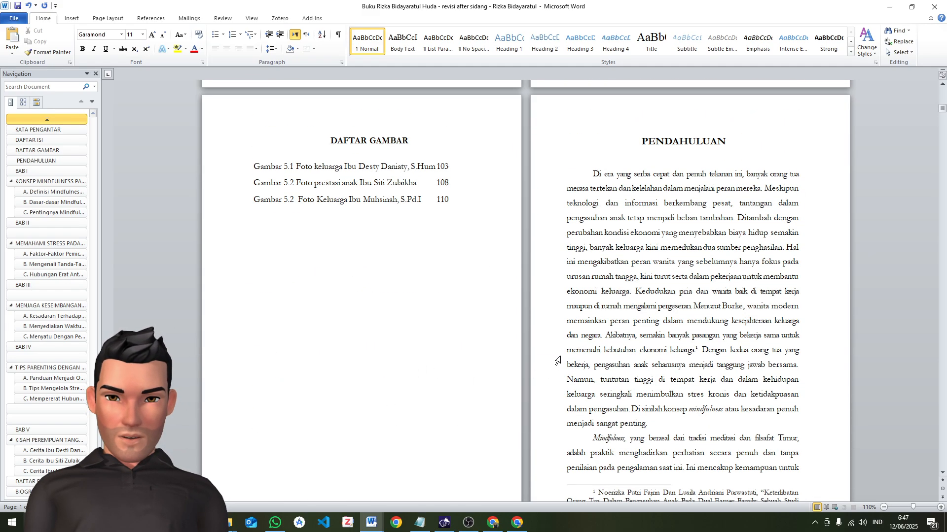
scroll(557, 360, up, 10)
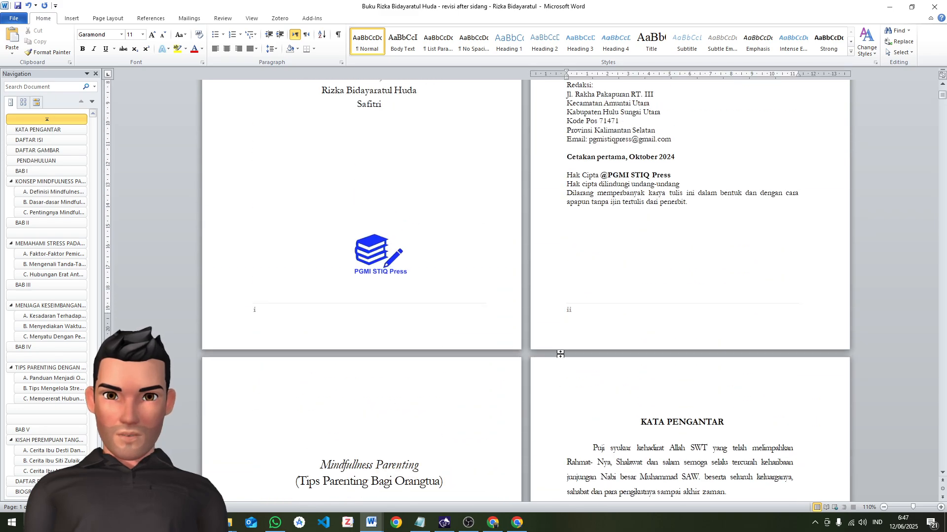
scroll(549, 345, up, 5)
scroll(553, 350, down, 15)
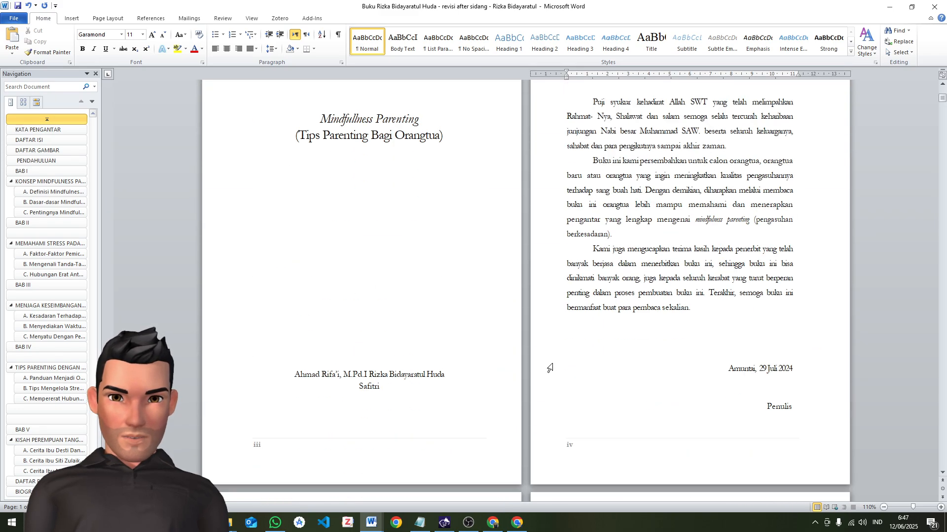
scroll(555, 355, down, 12)
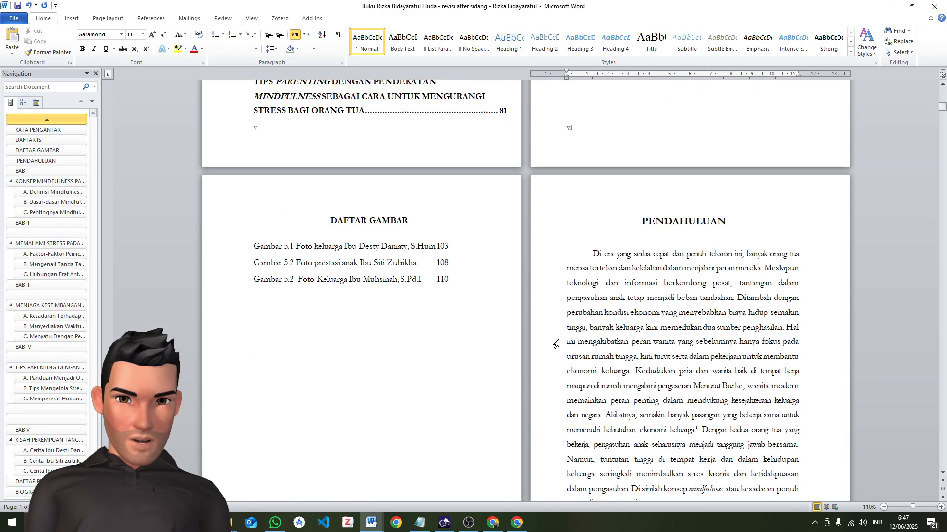
scroll(557, 322, down, 3)
scroll(562, 305, up, 7)
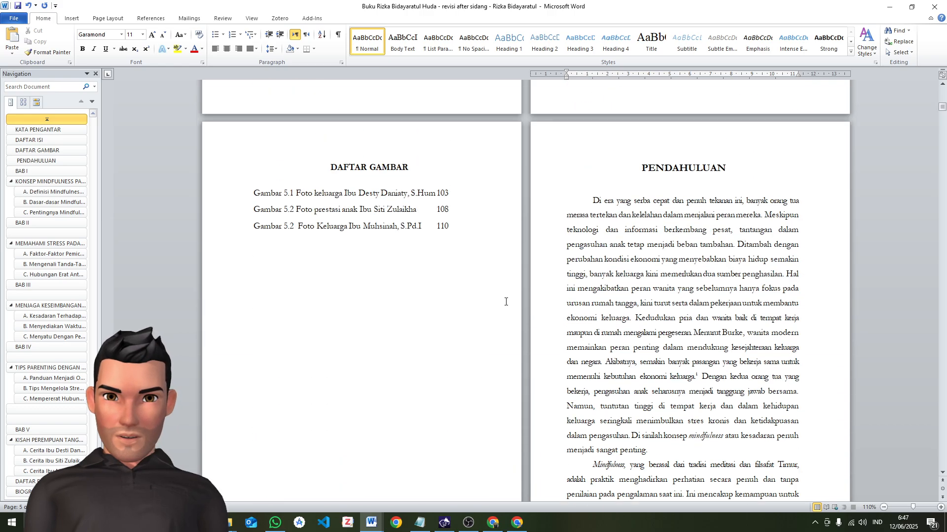
scroll(498, 305, down, 4)
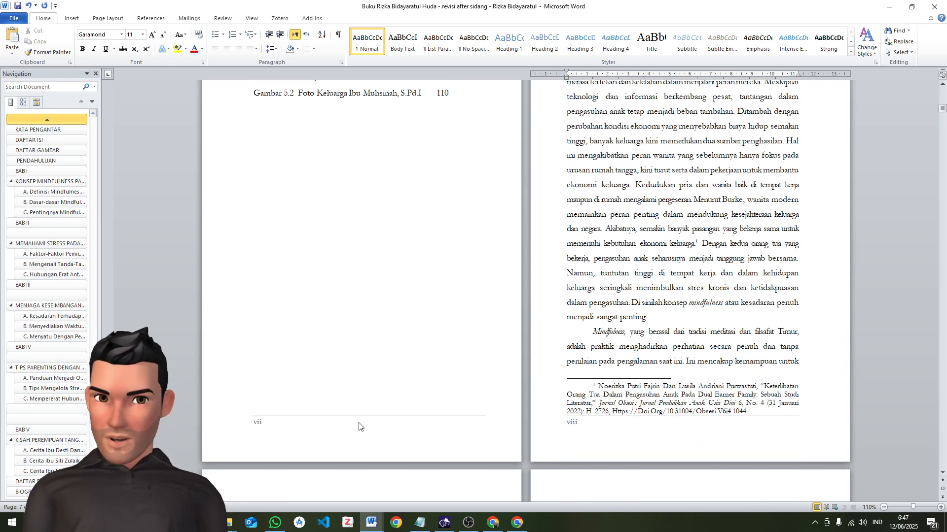
Insert a next-page section break below the last entry of DAFTAR GAMBAR to separate it from PENDAHULUAN
click(396, 349)
click(414, 115)
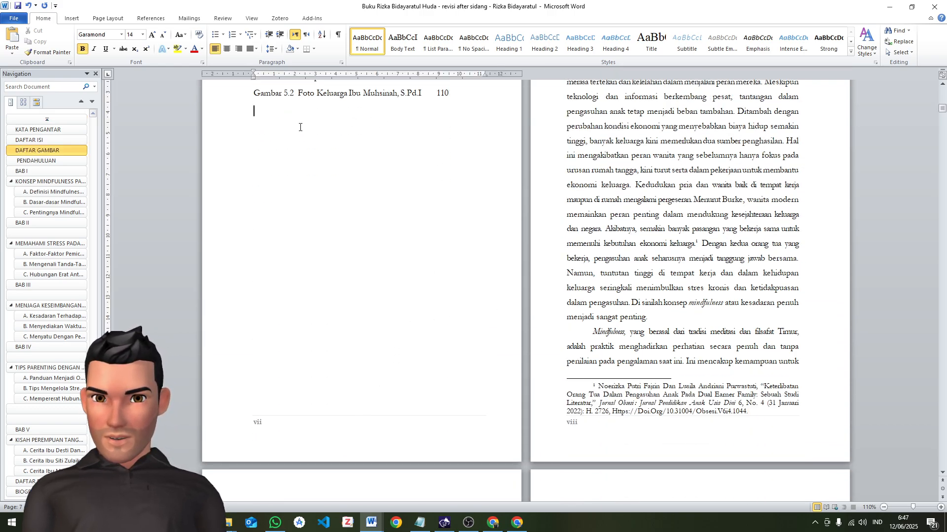
click(96, 19)
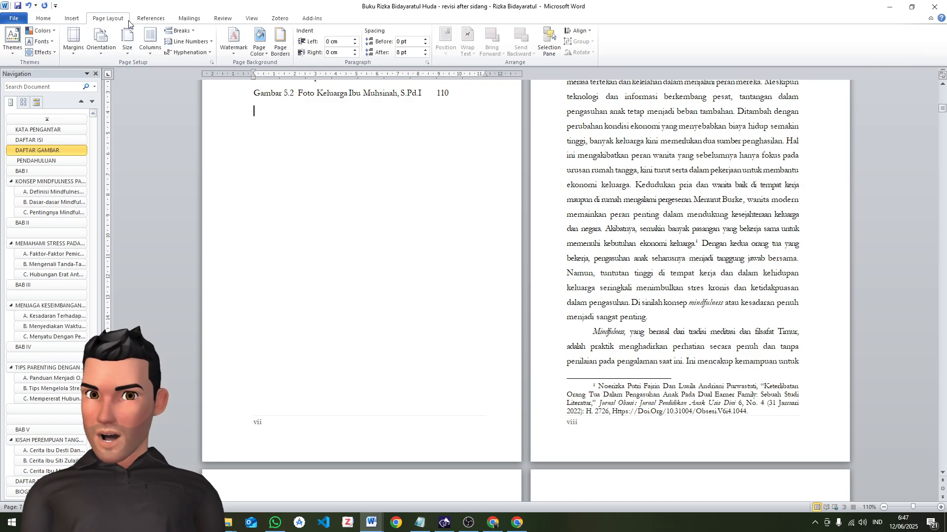
click(178, 31)
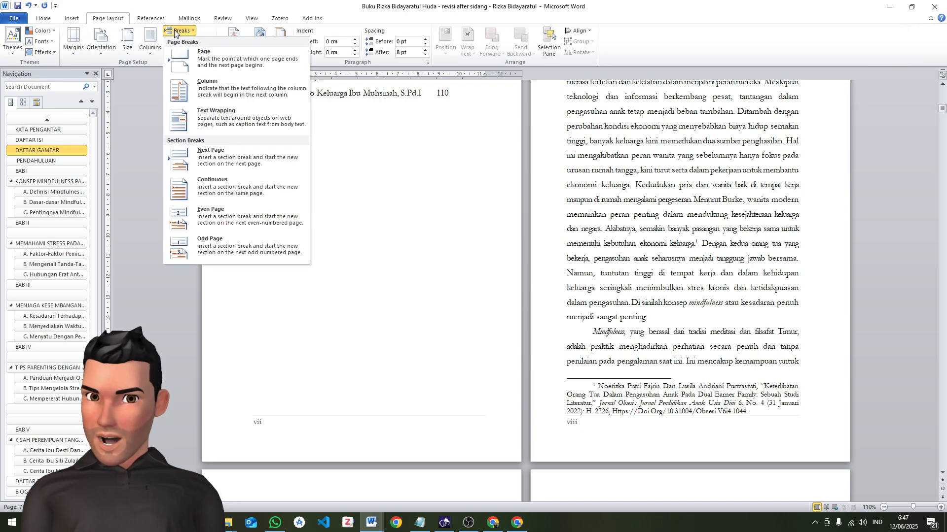
click(235, 160)
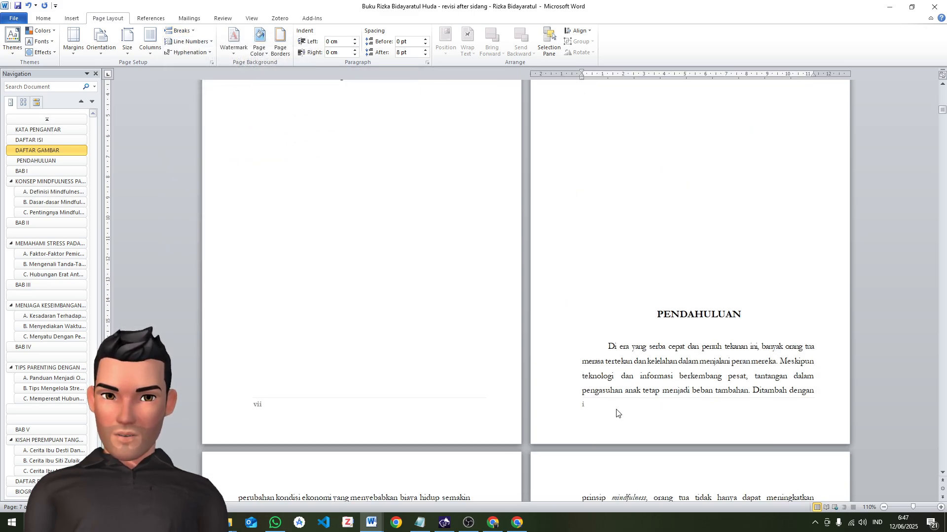
Delete the empty lines above the PENDAHULUAN heading, keeping the full heading text
scroll(616, 413, up, 3)
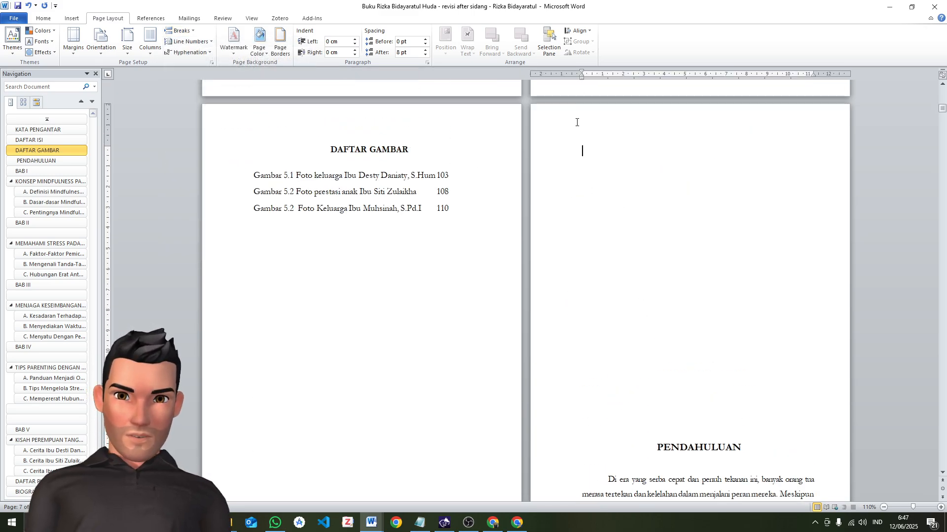
click(598, 166)
key(Delete)
key(Delete)
key(Delete)
key(Delete)
key(Delete)
key(Delete)
key(Delete)
key(Delete)
key(Delete)
key(Delete)
key(Delete)
key(Delete)
key(Delete)
key(Delete)
key(Delete)
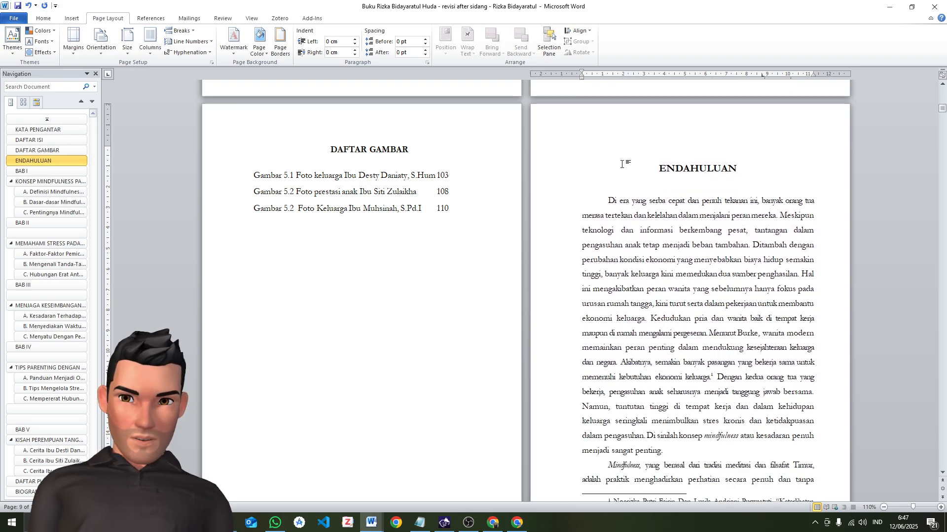
key(ctrl+z)
key(ctrl+z)
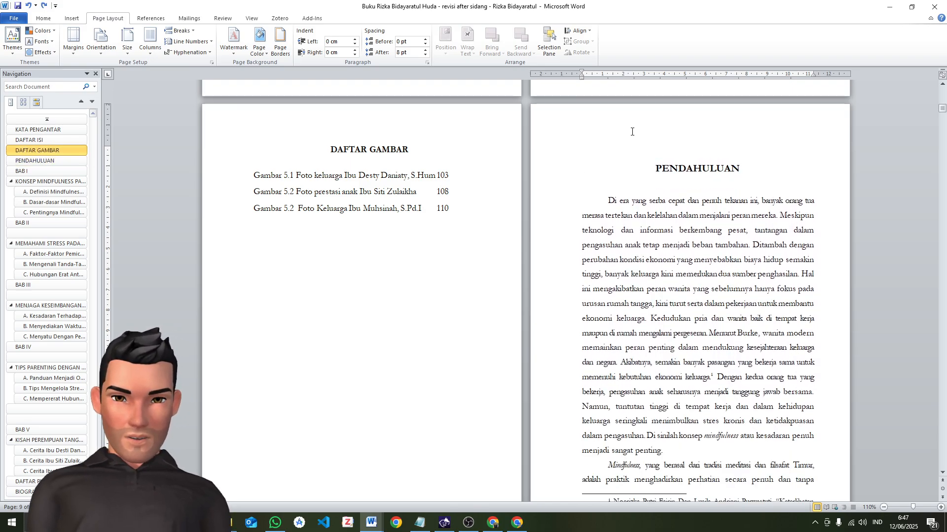
Set the page number format of the PENDAHULUAN section to 1, 2, 3, … starting at 1
scroll(625, 232, down, 5)
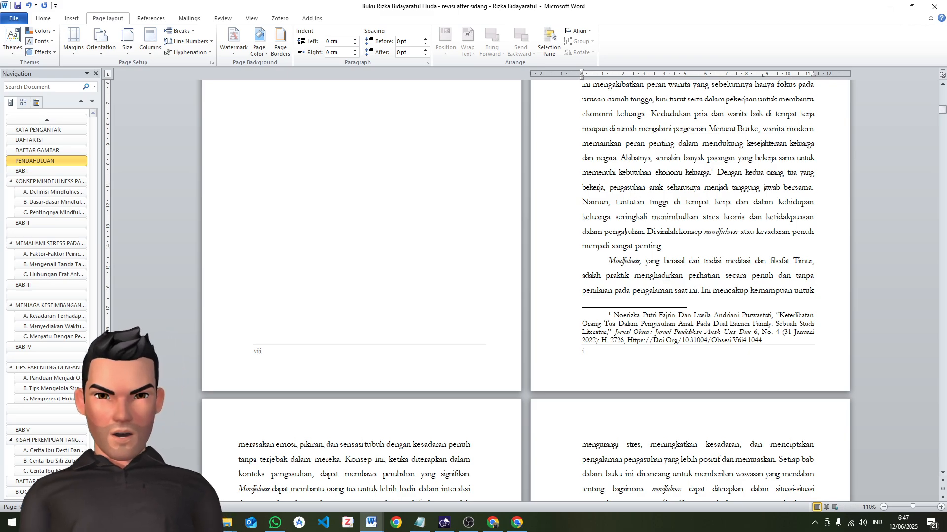
triple_click(665, 356)
click(666, 356)
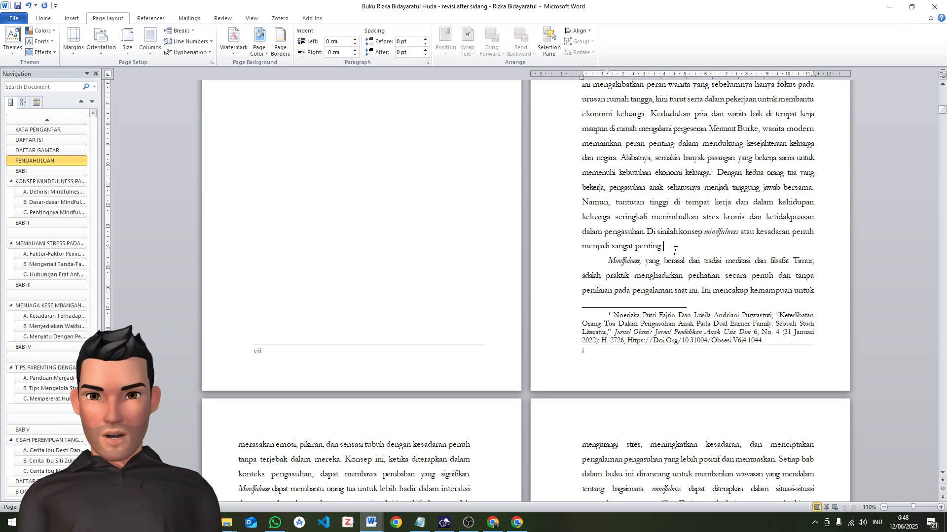
click(69, 18)
click(367, 39)
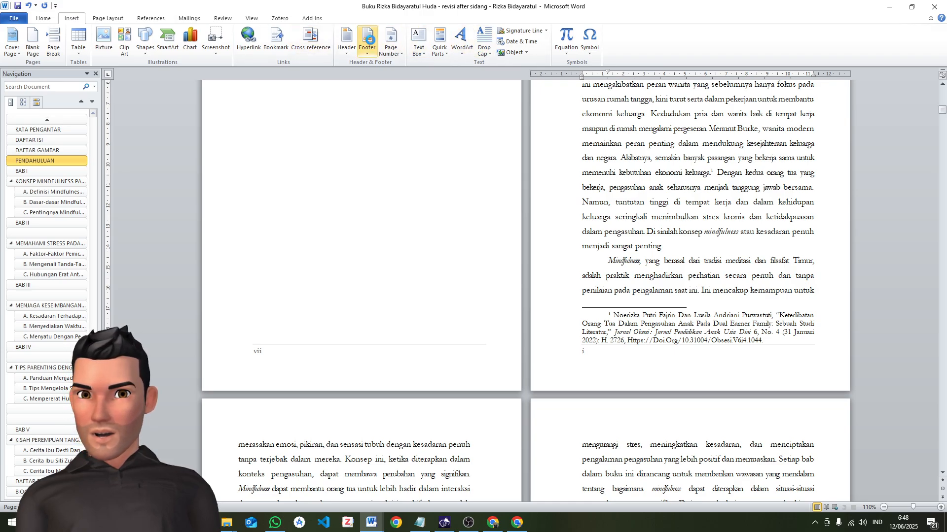
click(391, 44)
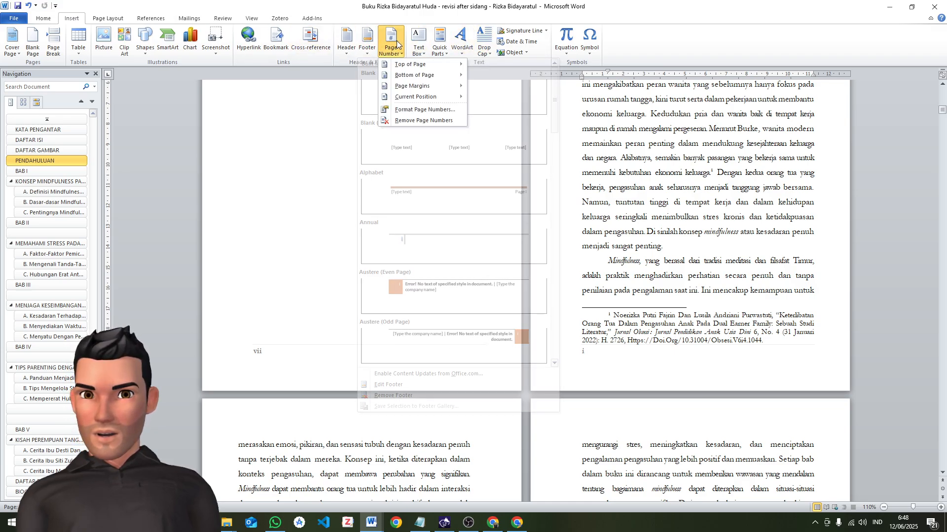
click(422, 107)
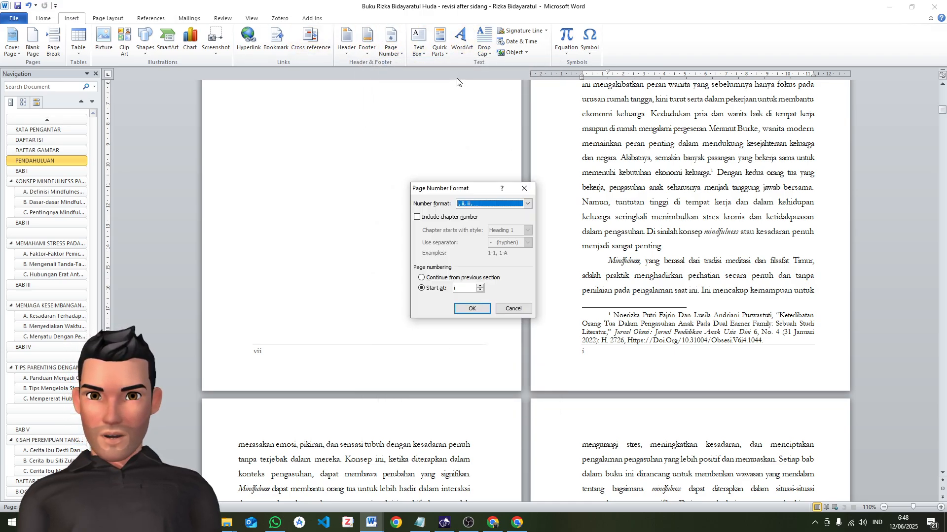
click(473, 204)
scroll(479, 219, up, 2)
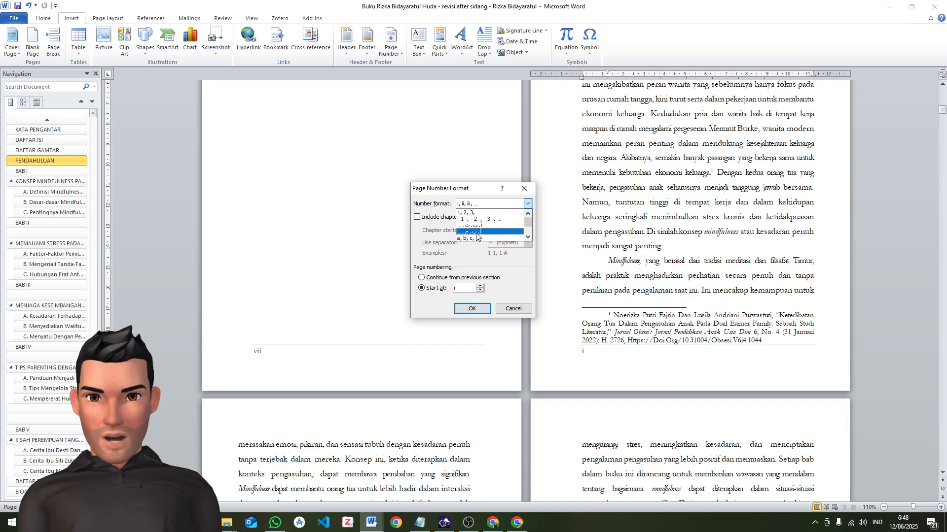
click(473, 213)
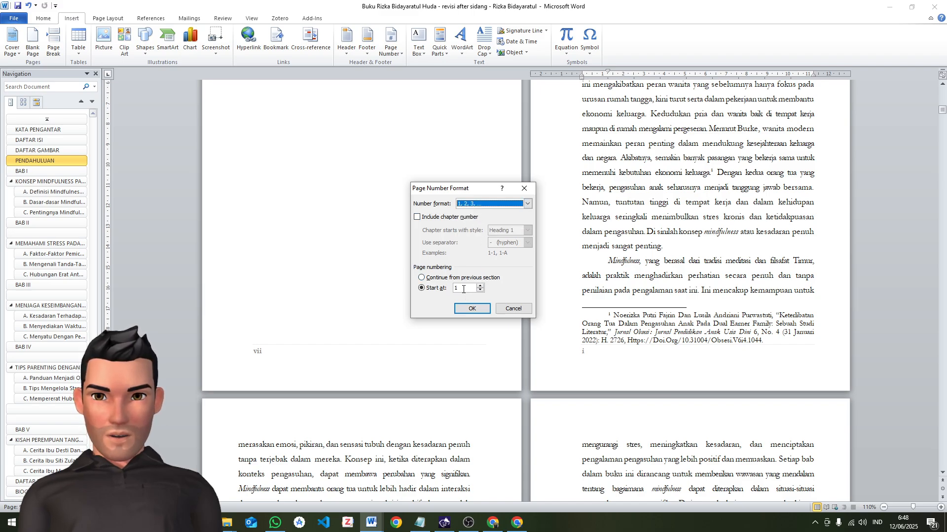
click(472, 309)
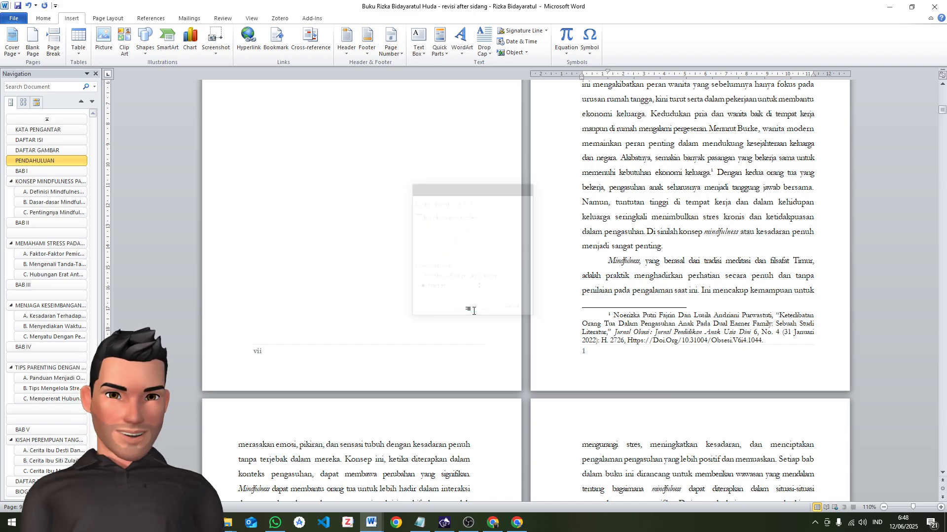
Replace the footer's page number with the centred bottom-of-page style Plain Number 2
scroll(627, 298, down, 3)
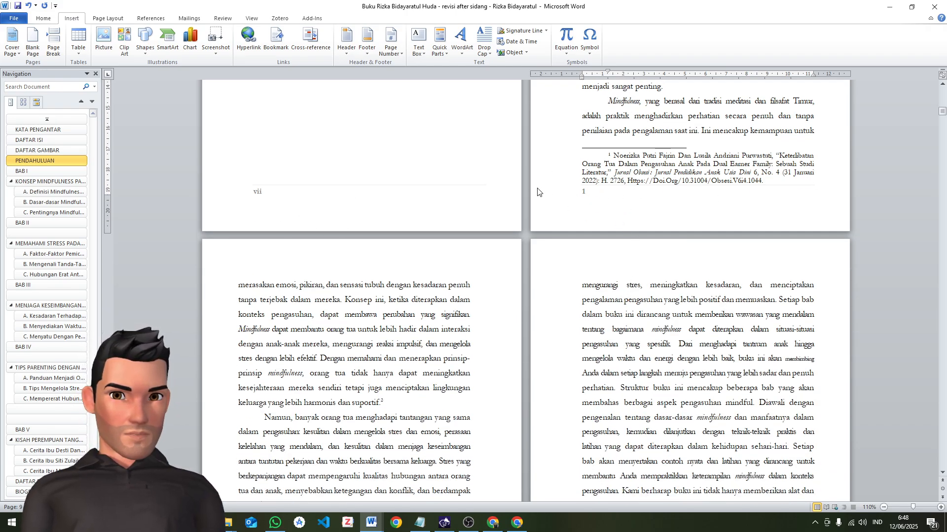
scroll(537, 197, down, 1)
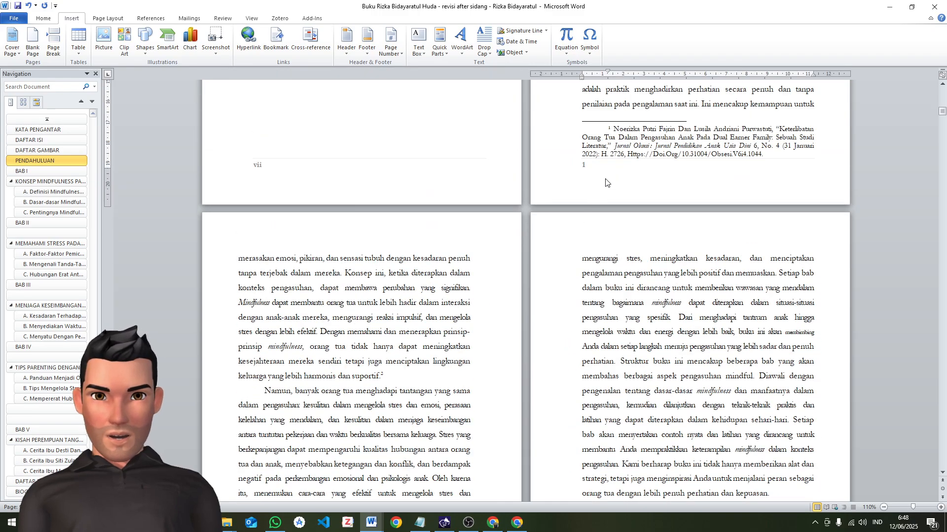
double_click(606, 181)
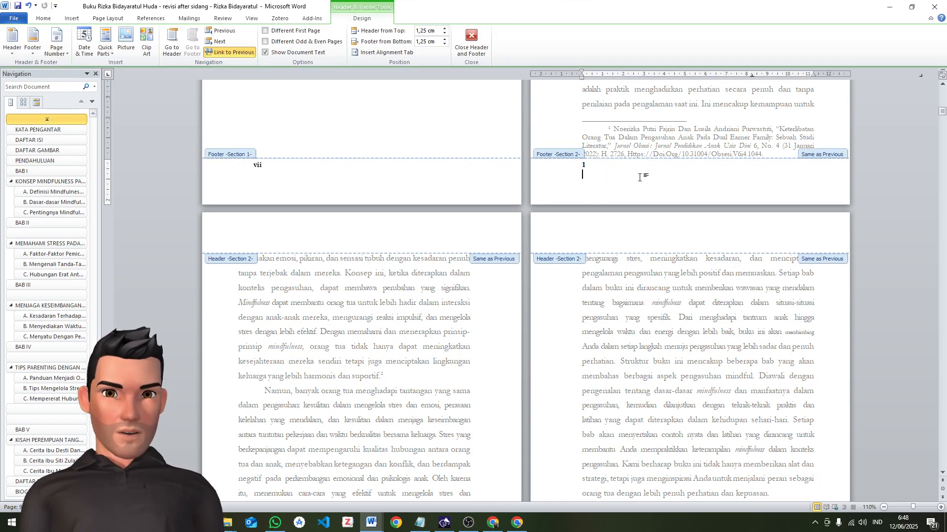
key(ctrl+a)
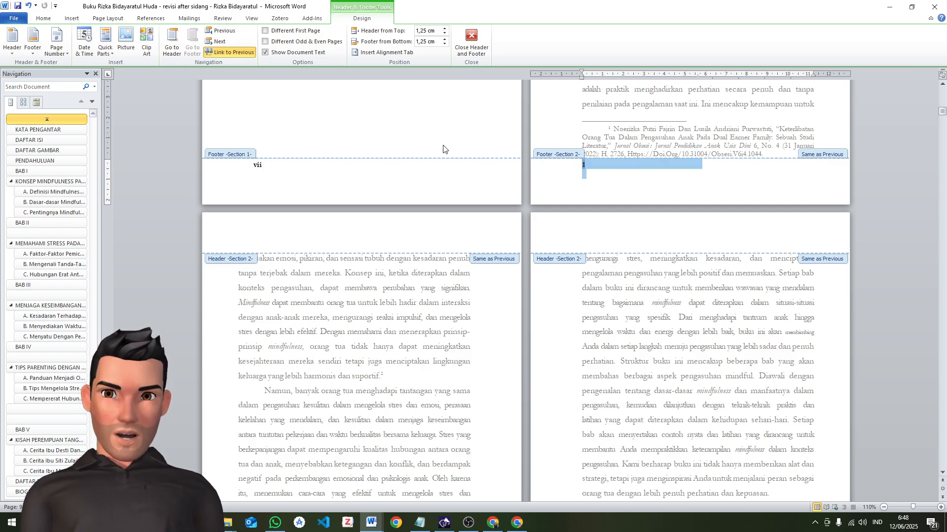
click(55, 41)
mouse_move(105, 80)
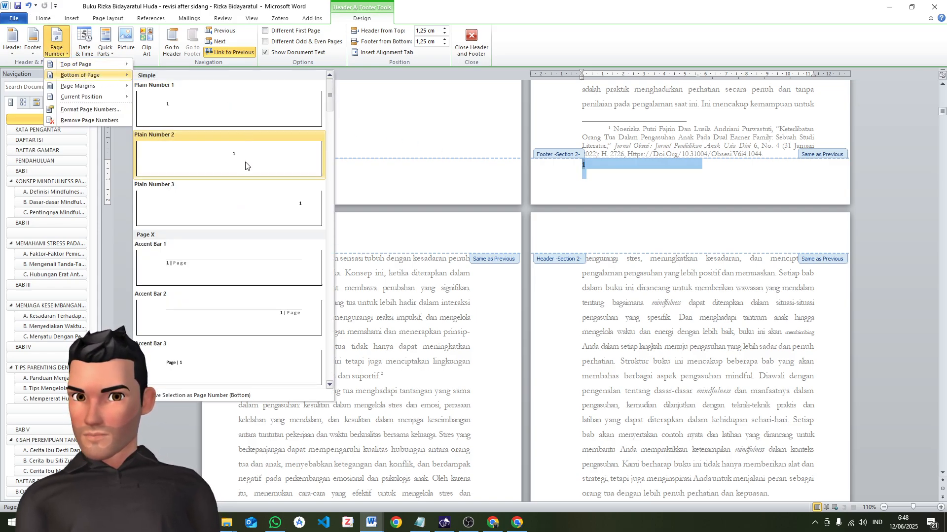
click(243, 156)
double_click(613, 133)
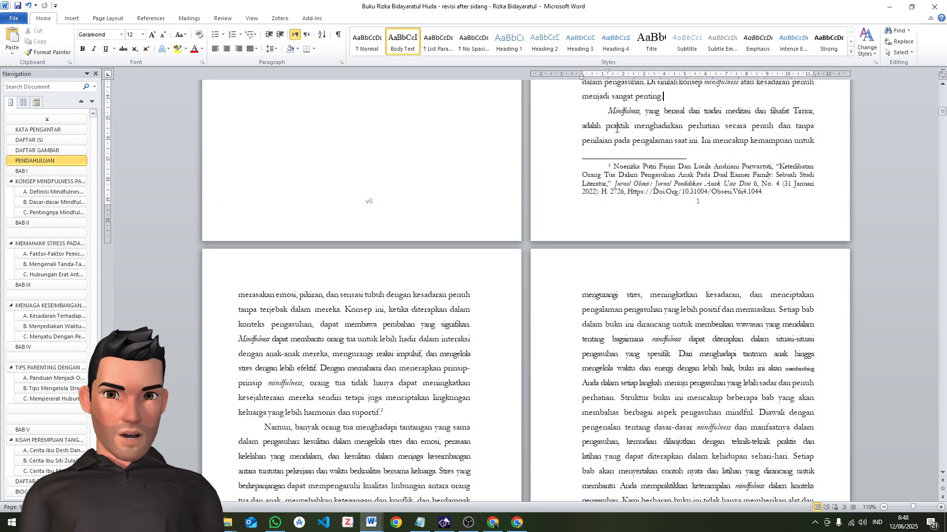
Change the font of the footer page number to Garamond and return to the body text
double_click(614, 219)
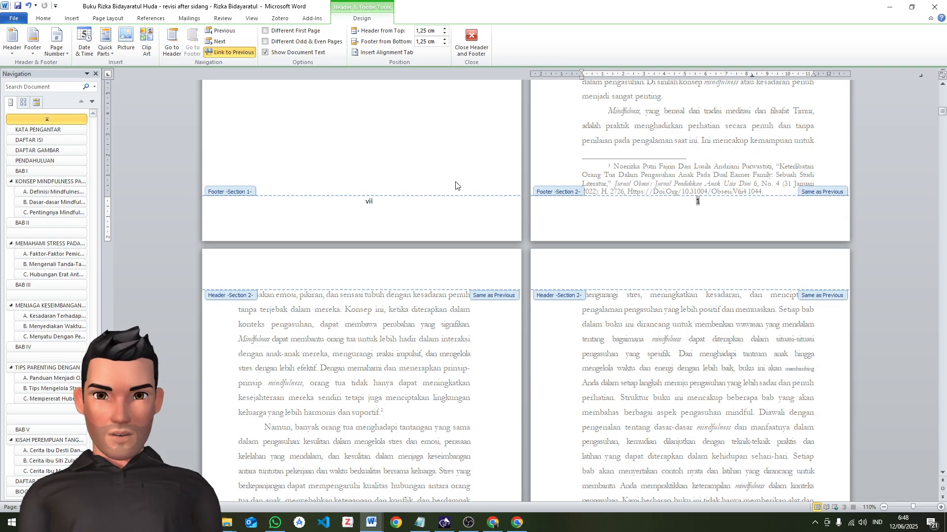
click(369, 201)
mouse_move(367, 204)
mouse_down()
mouse_move(382, 203)
mouse_move(356, 200)
mouse_up()
click(385, 204)
click(388, 204)
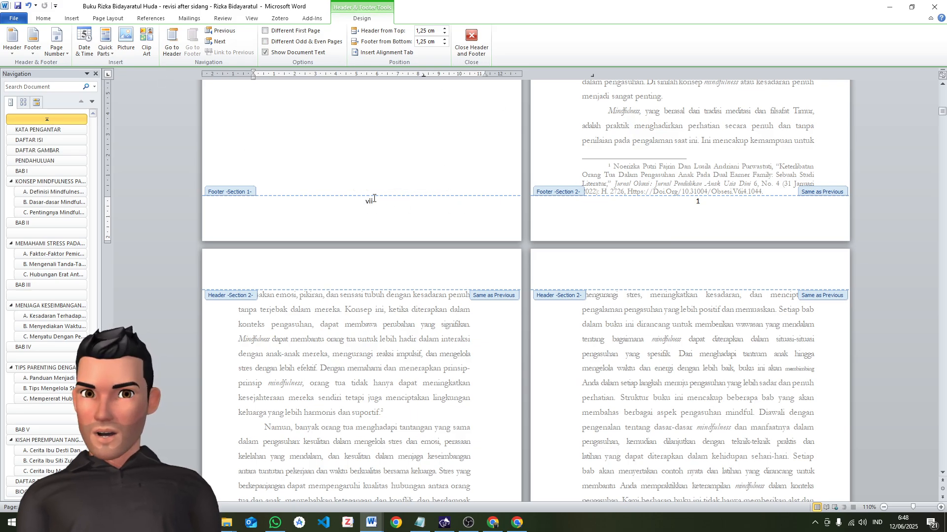
key(ctrl+a)
click(44, 19)
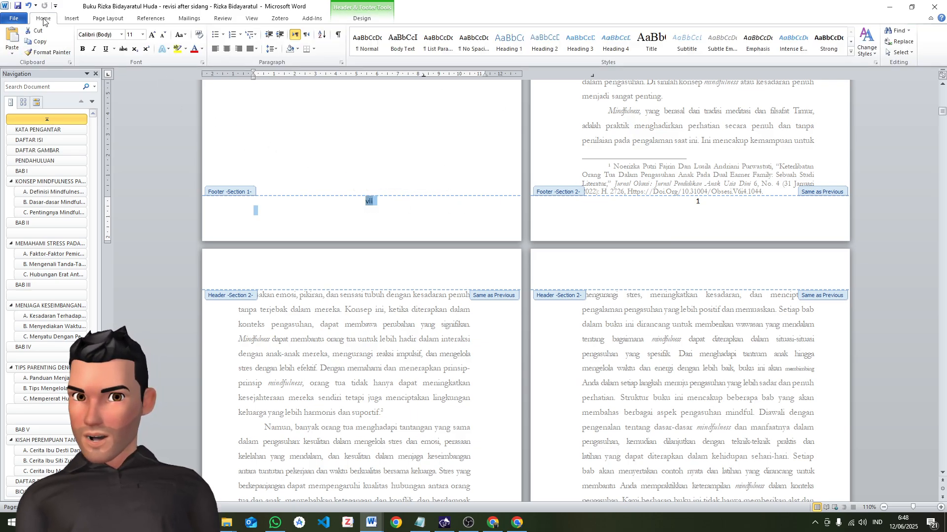
click(121, 34)
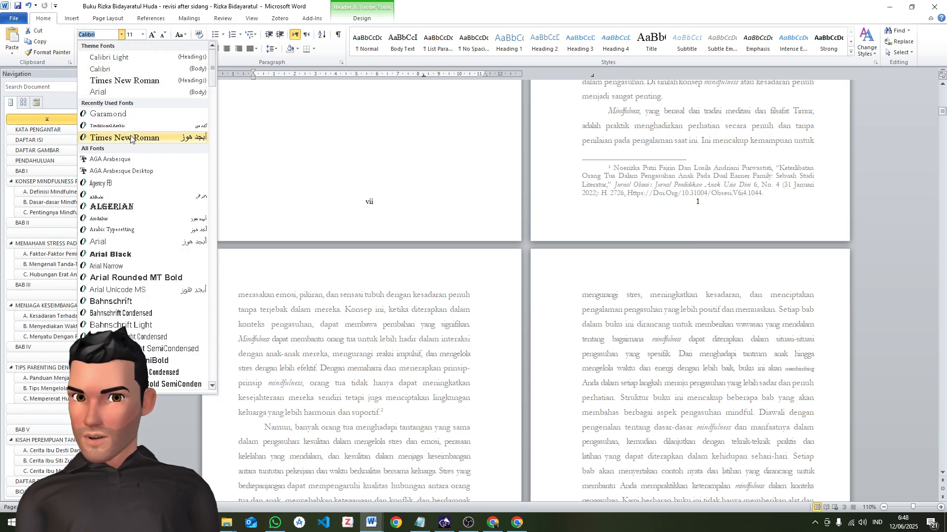
click(137, 114)
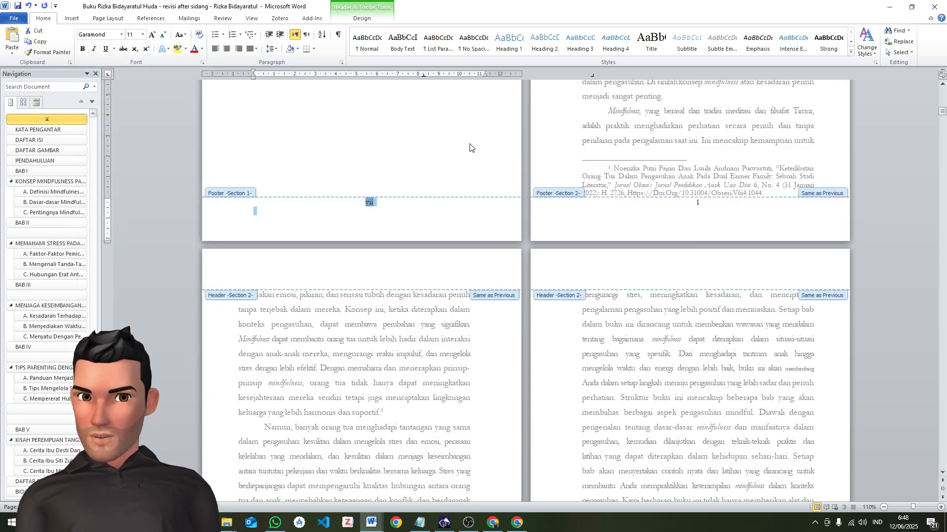
double_click(703, 143)
Delete the empty line below the footer page number, insert one above it, and return to the body text
scroll(597, 220, up, 3)
scroll(597, 220, up, 5)
scroll(720, 212, down, 8)
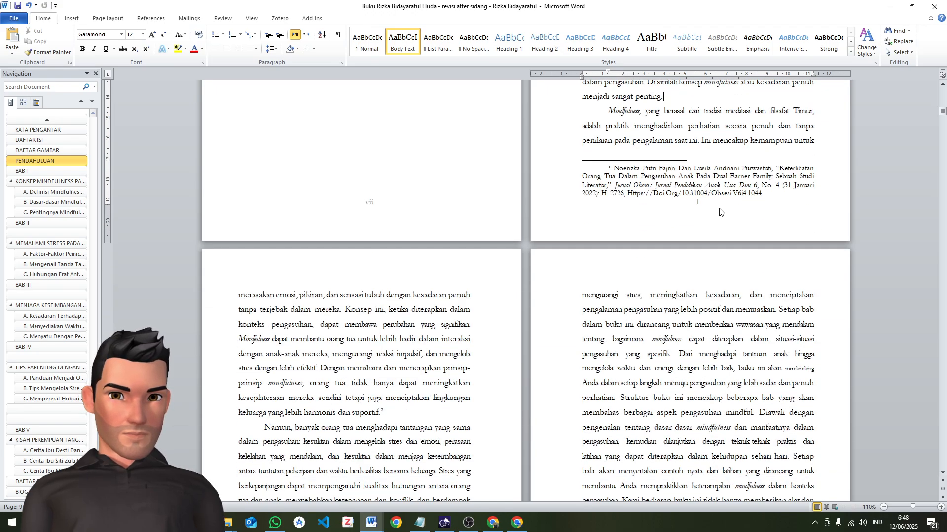
double_click(707, 206)
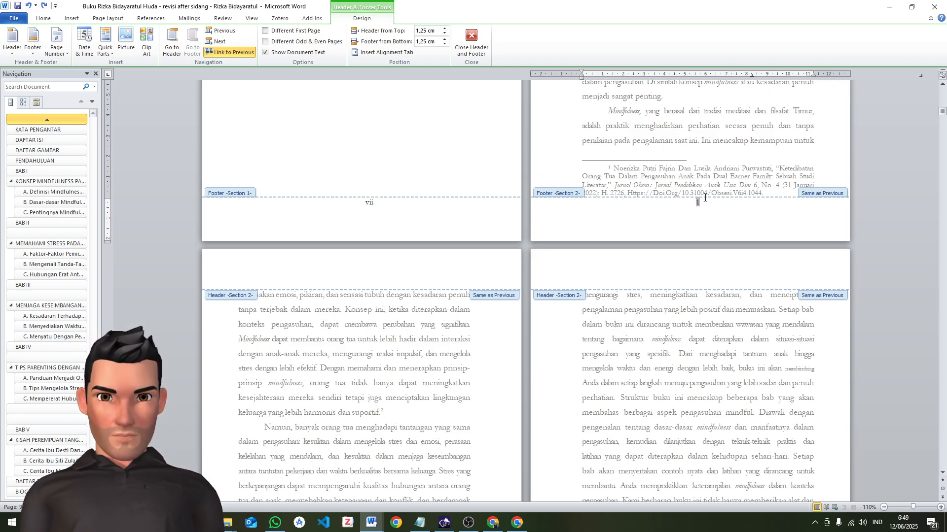
click(702, 214)
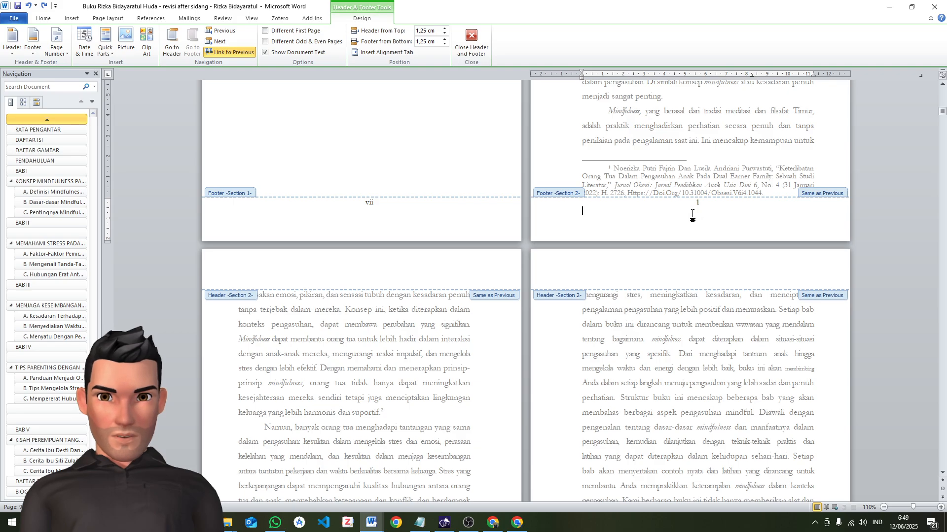
key(BackSpace)
click(691, 211)
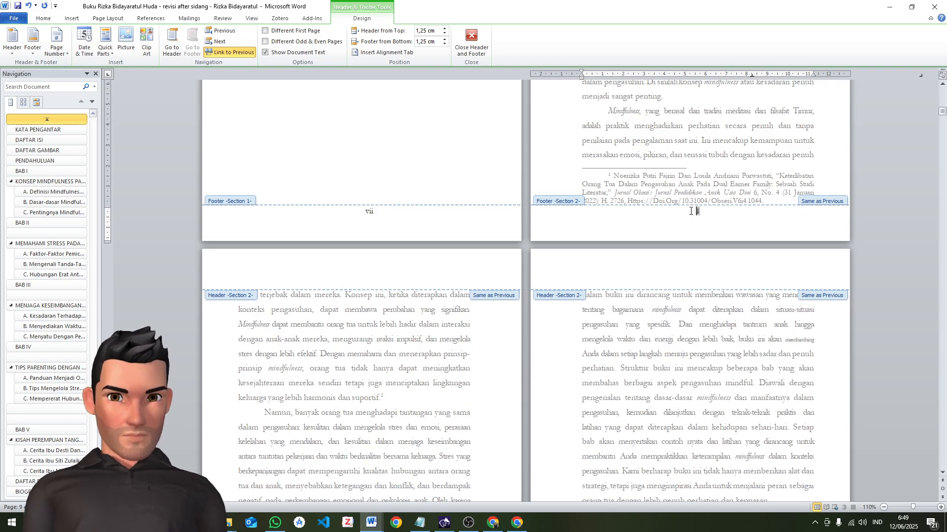
key(Return)
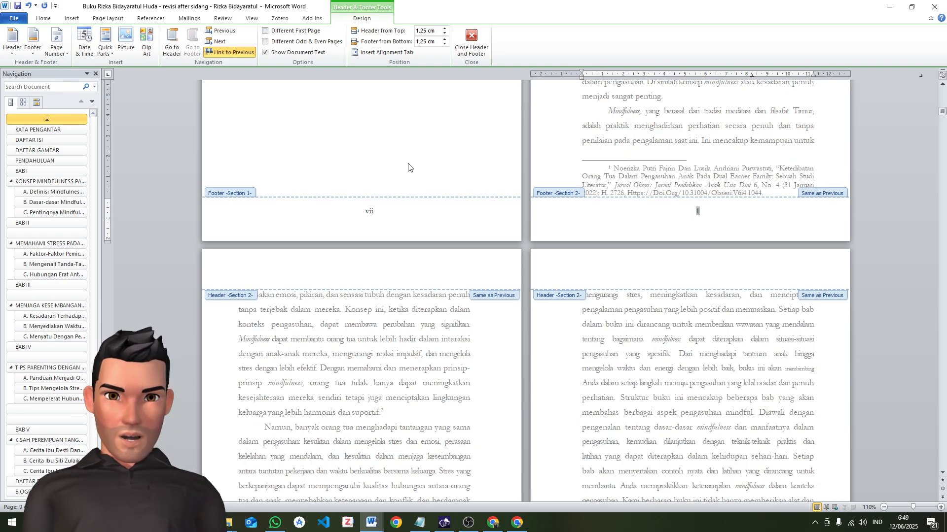
double_click(727, 164)
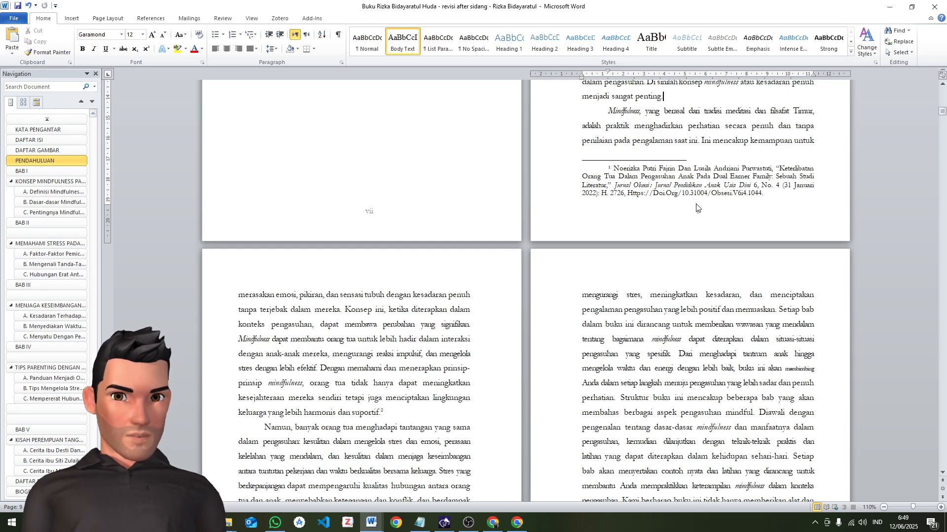
Check the footer page numbers around the PENDAHULUAN section and the front matter, and review the layout of the imprint page
scroll(698, 208, down, 7)
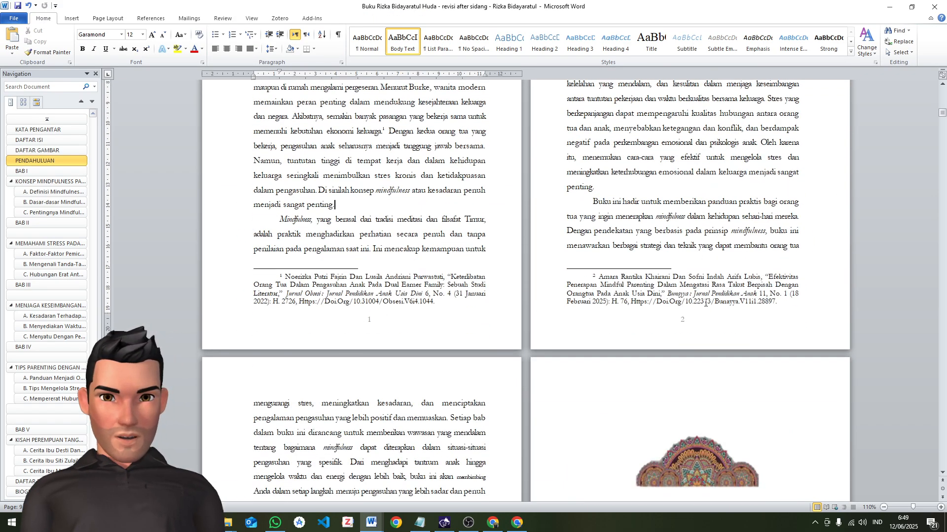
scroll(705, 303, down, 14)
scroll(531, 281, up, 18)
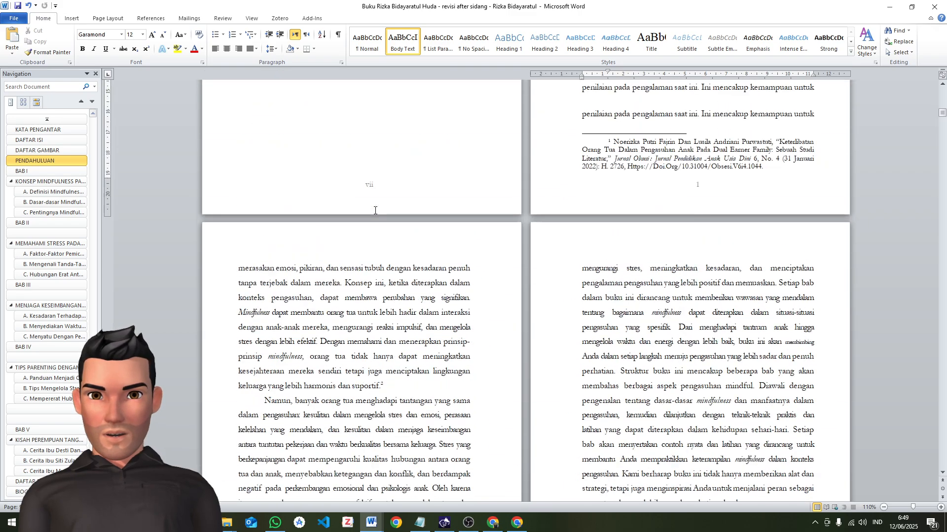
scroll(375, 210, up, 15)
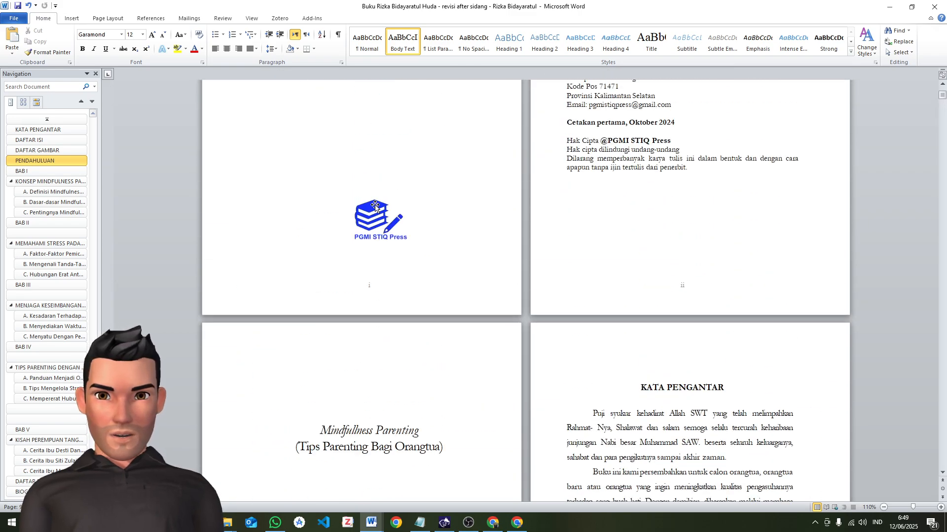
scroll(374, 206, up, 5)
scroll(769, 221, down, 3)
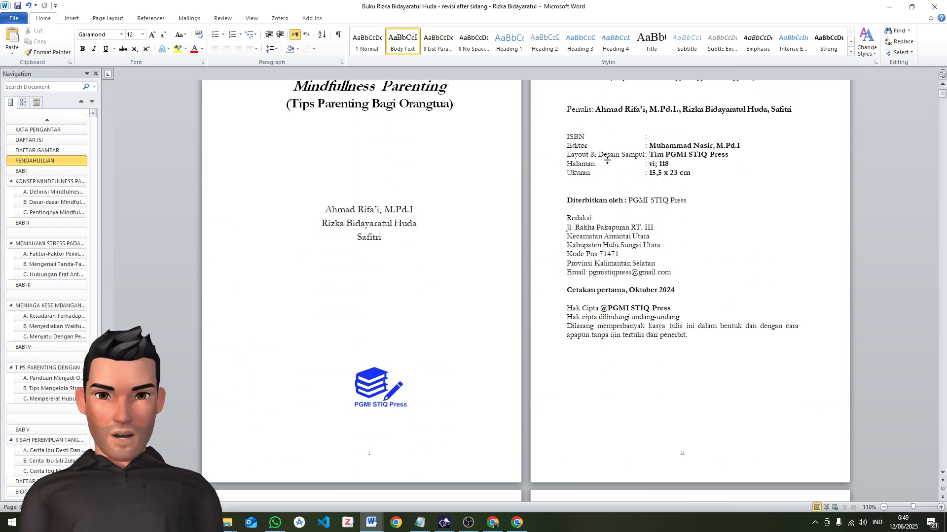
drag(567, 137, 582, 330)
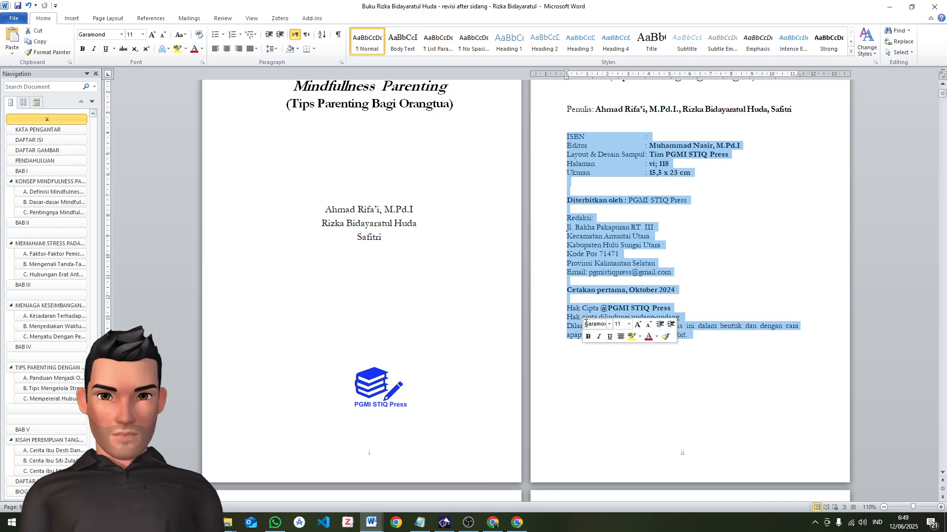
click(592, 236)
scroll(625, 135, up, 2)
scroll(636, 172, down, 5)
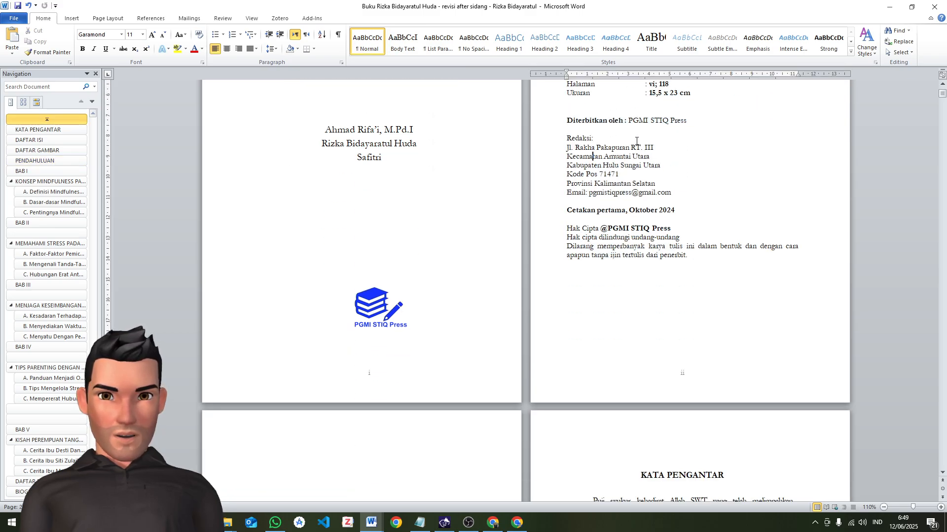
scroll(646, 212, up, 3)
Add blank lines on the imprint page: two above Diterbitkan oleh, one above Redaksi, two above Cetakan pertama and one above Hak Cipta
click(596, 165)
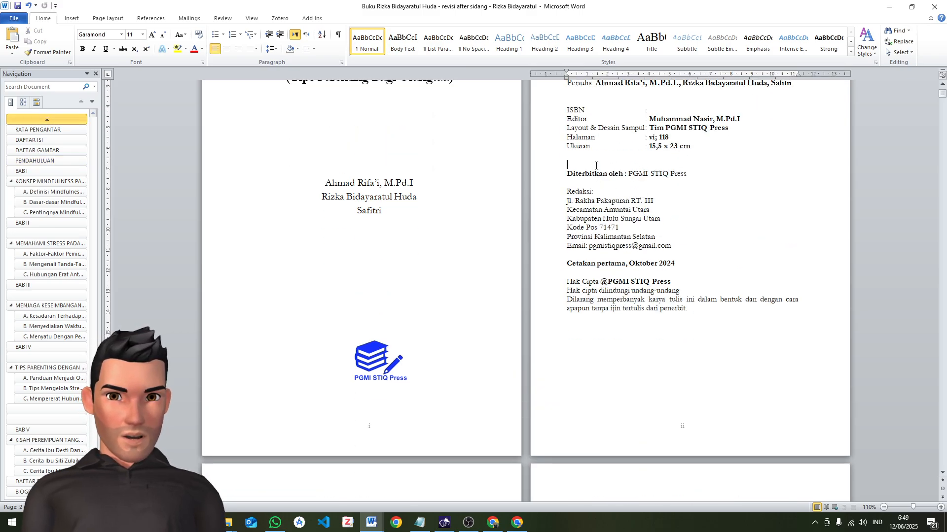
key(Return)
key(Return)
click(603, 201)
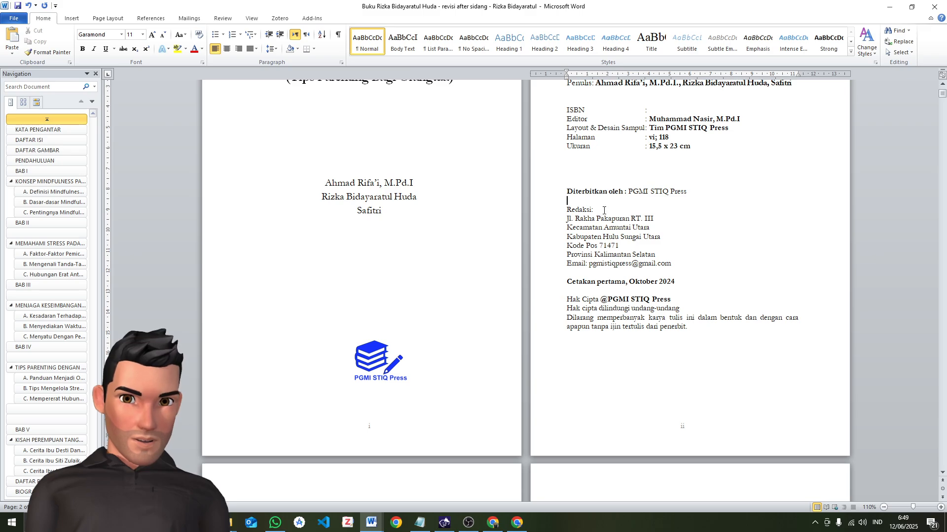
key(Return)
click(594, 281)
key(Return)
key(Return)
click(603, 315)
key(Return)
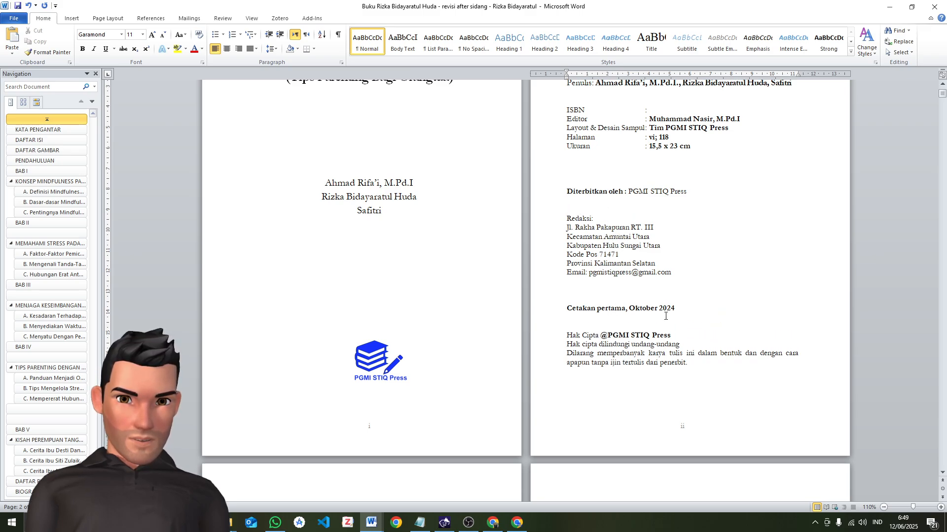
Change the first-printing date on the imprint page to "Juni 2025"
drag(689, 311, 565, 310)
click(575, 312)
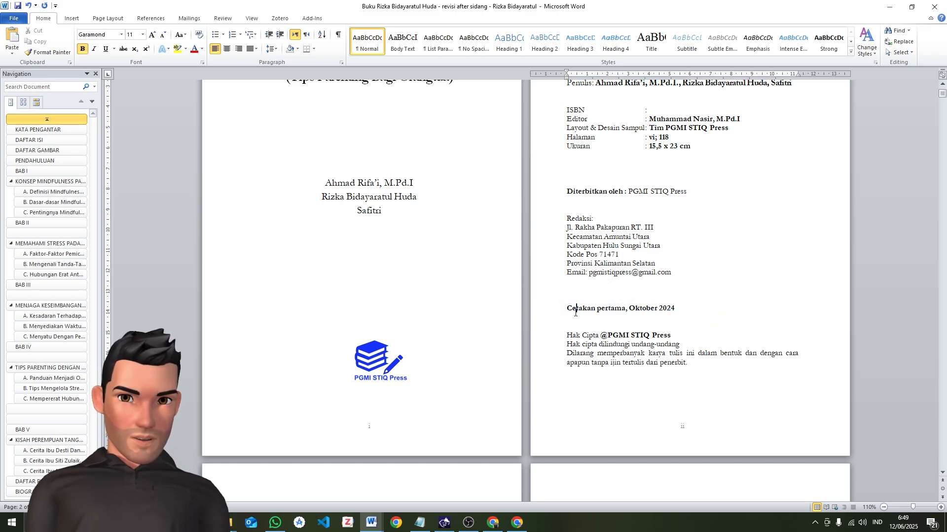
drag(673, 311, 570, 311)
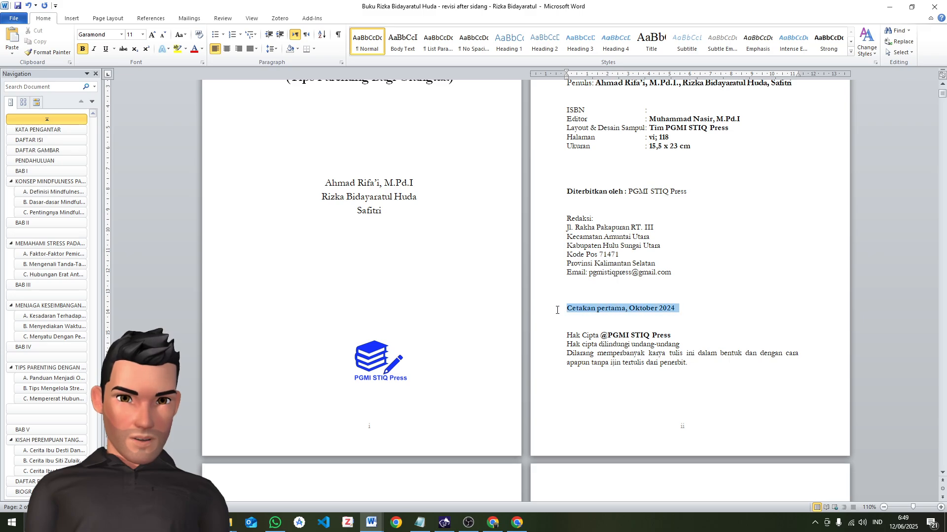
click(593, 309)
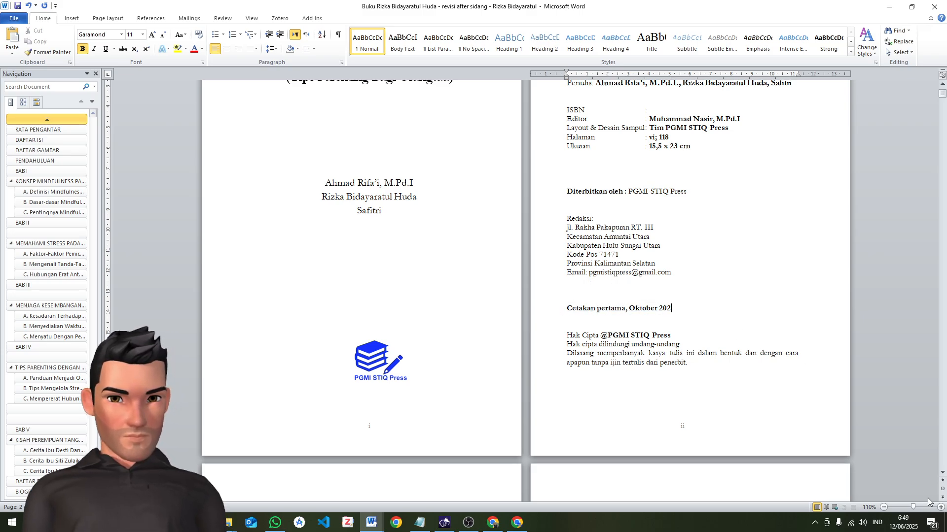
click(906, 524)
click(905, 524)
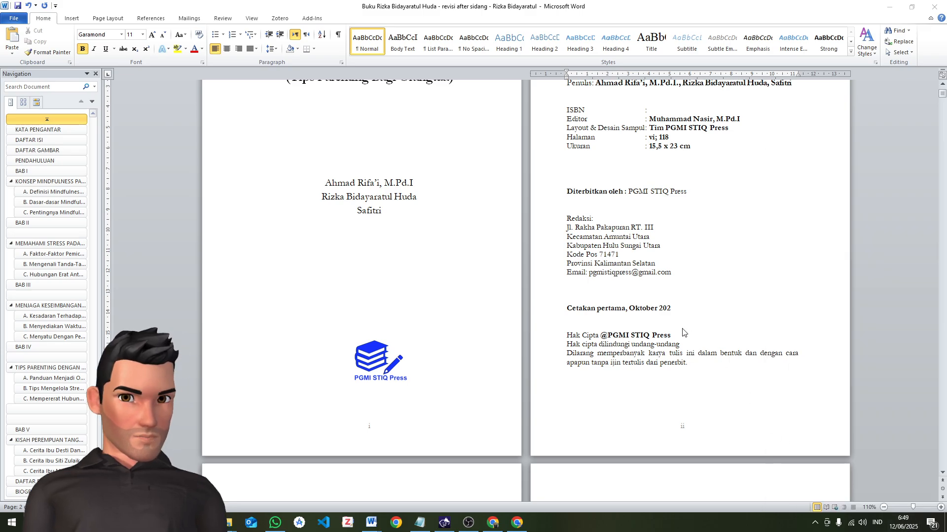
drag(671, 309, 629, 308)
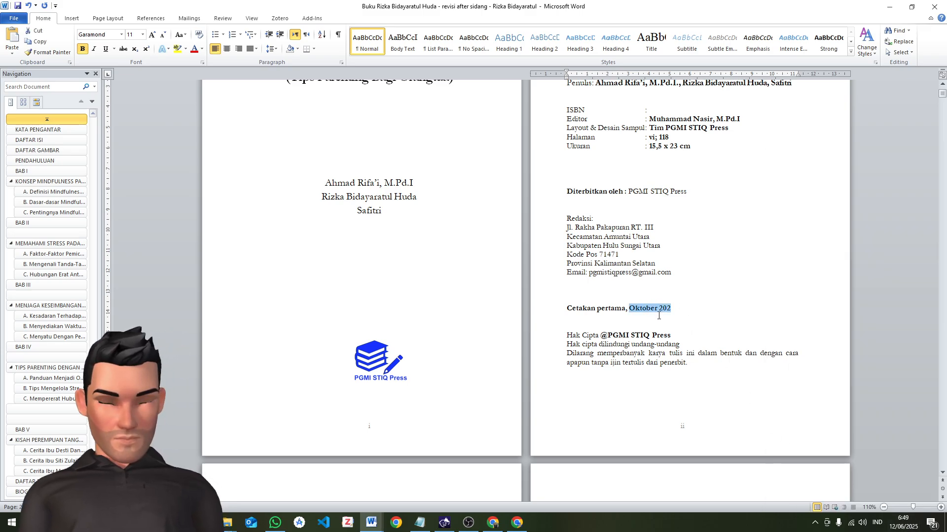
text(Juni)
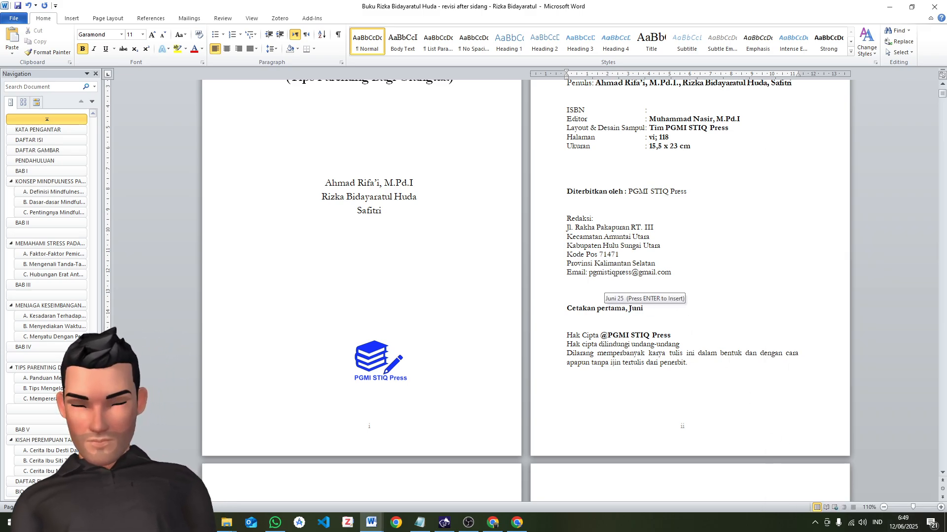
text( 20)
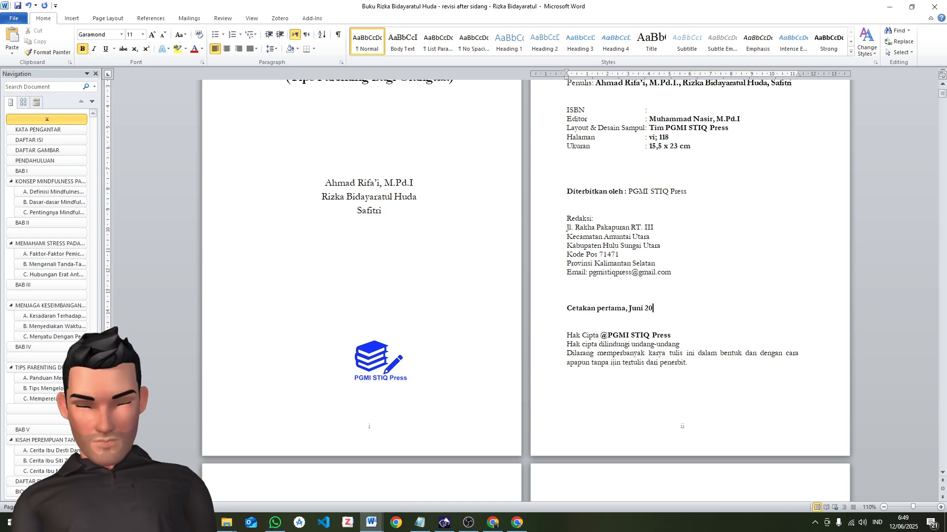
text(25)
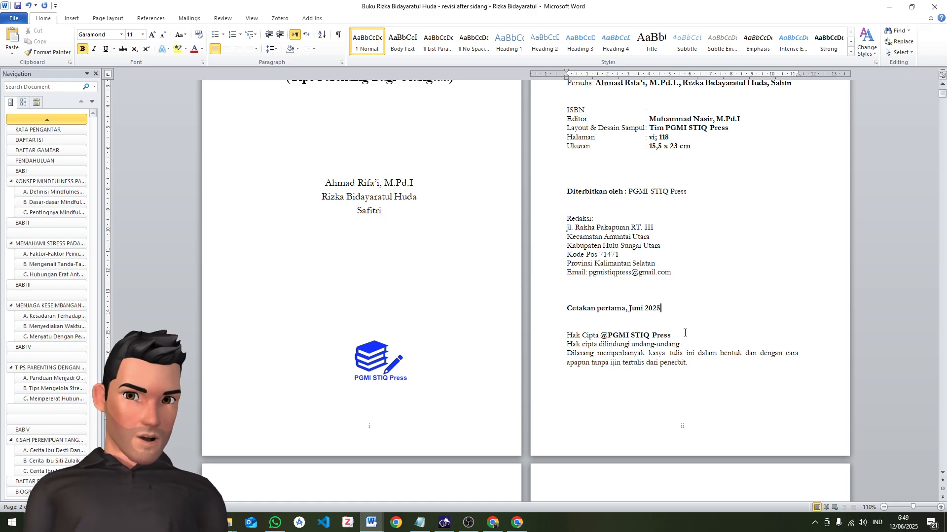
Compare the imprint's Halaman entry with the Roman page numbers of the front matter and the page references in the DAFTAR ISI
scroll(678, 316, up, 1)
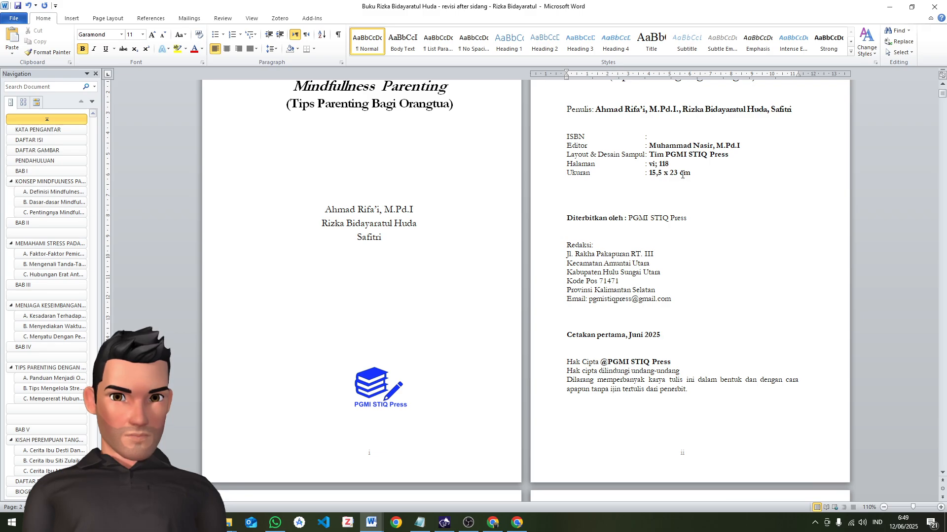
click(654, 165)
drag(662, 164, 599, 165)
scroll(611, 183, down, 15)
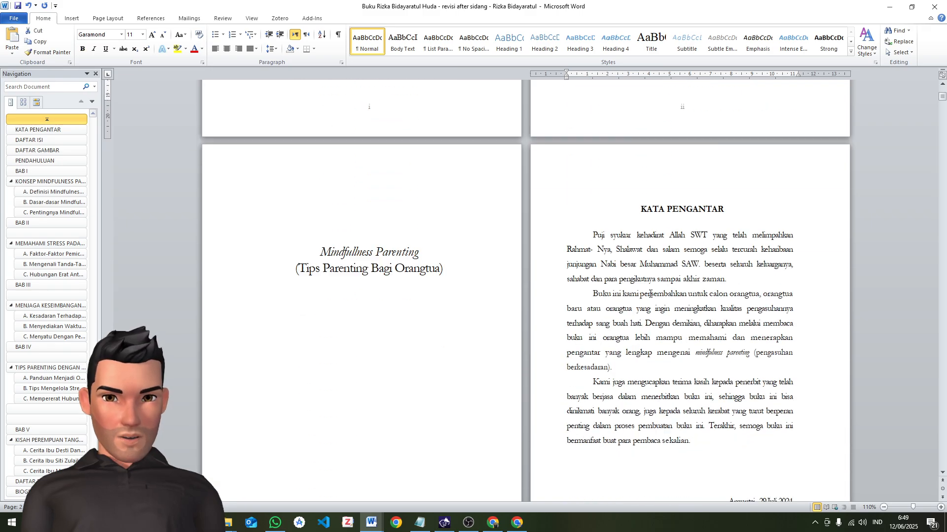
scroll(663, 263, down, 9)
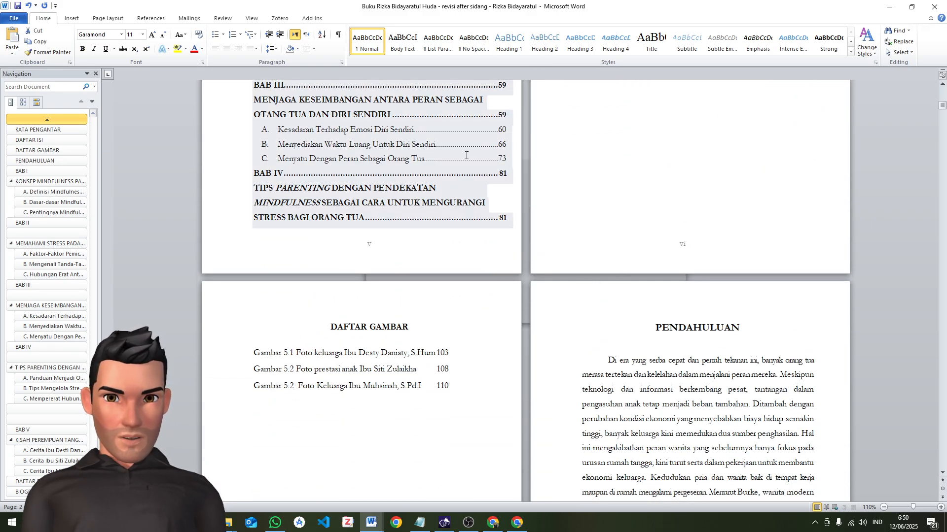
scroll(502, 204, up, 3)
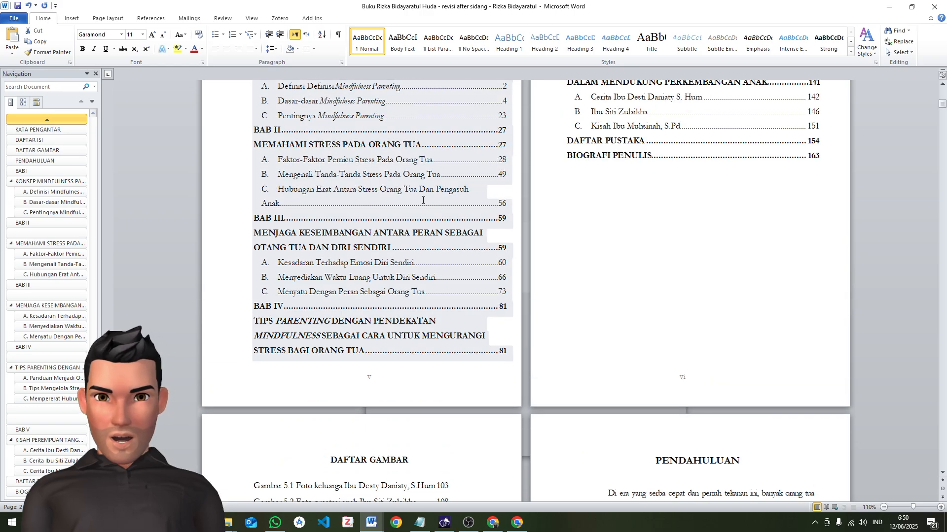
scroll(586, 171, up, 2)
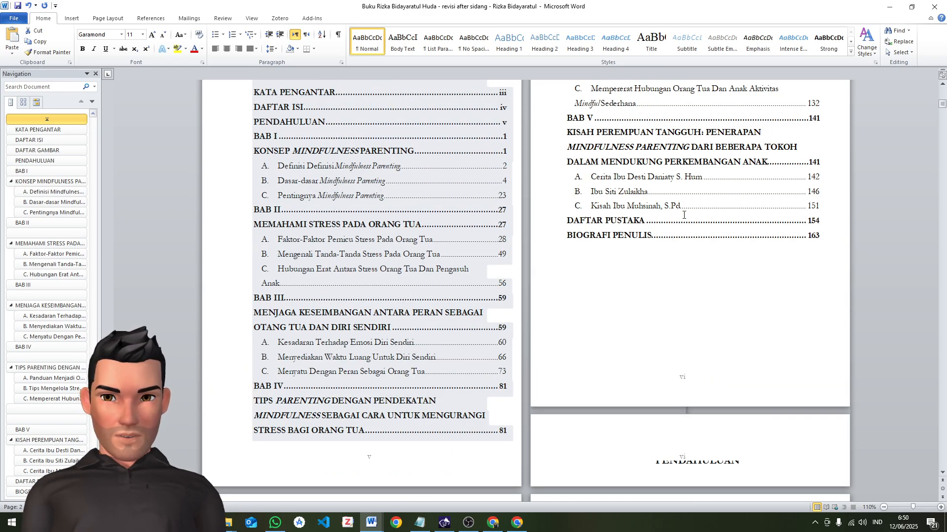
scroll(602, 214, up, 2)
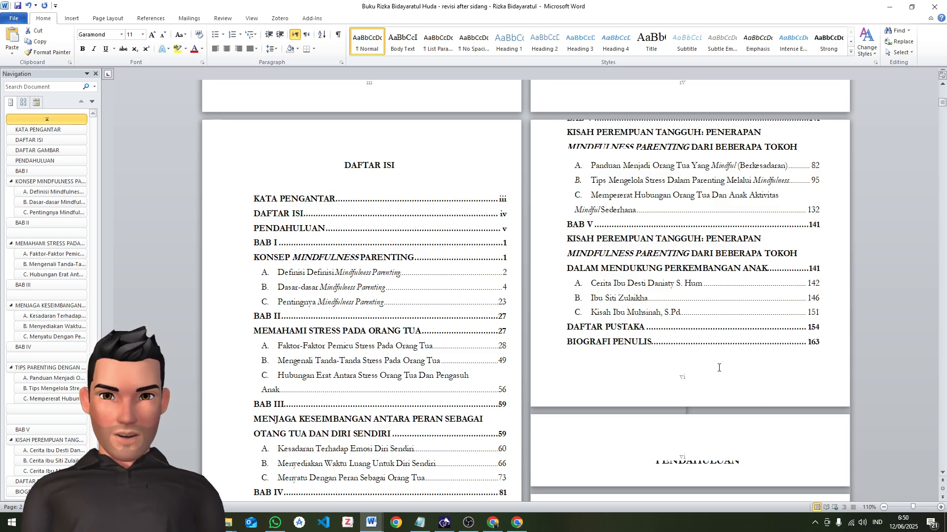
scroll(773, 365, down, 3)
scroll(775, 363, up, 1)
click(462, 350)
click(815, 361)
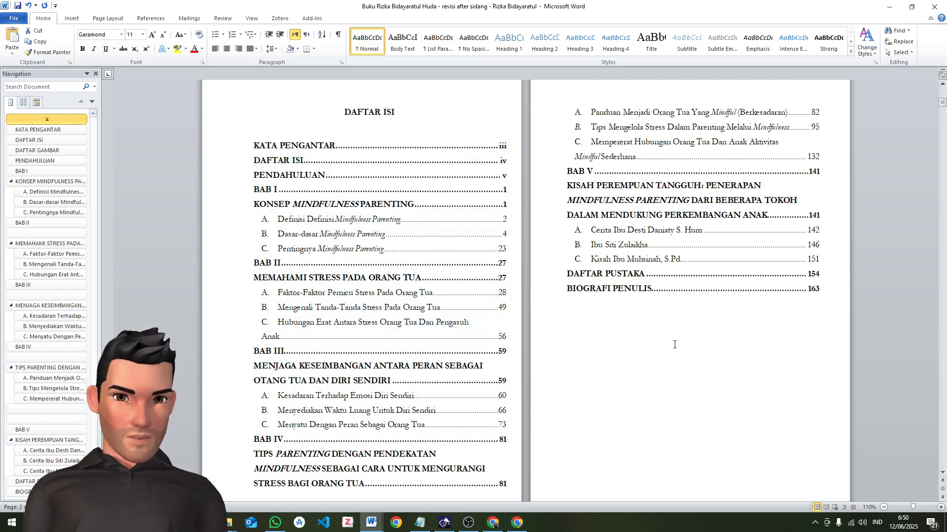
scroll(674, 345, down, 3)
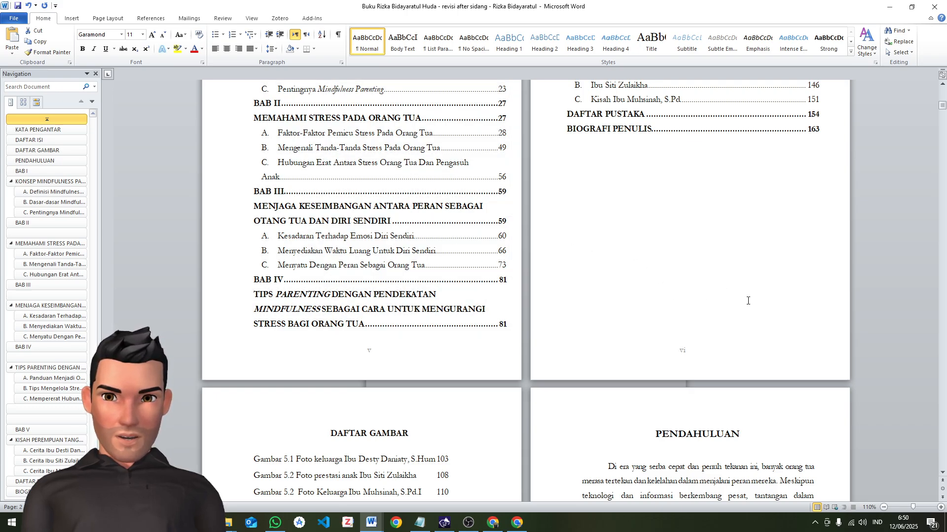
scroll(703, 357, down, 9)
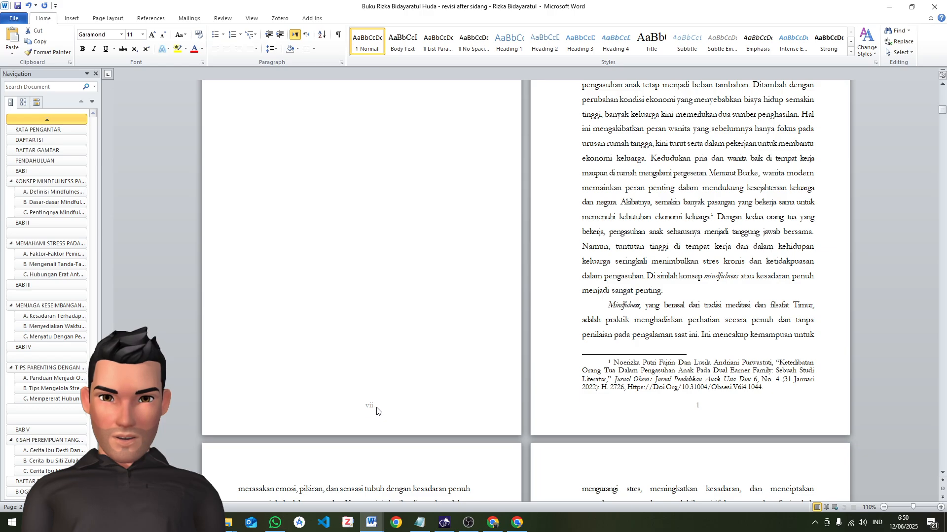
scroll(377, 411, up, 15)
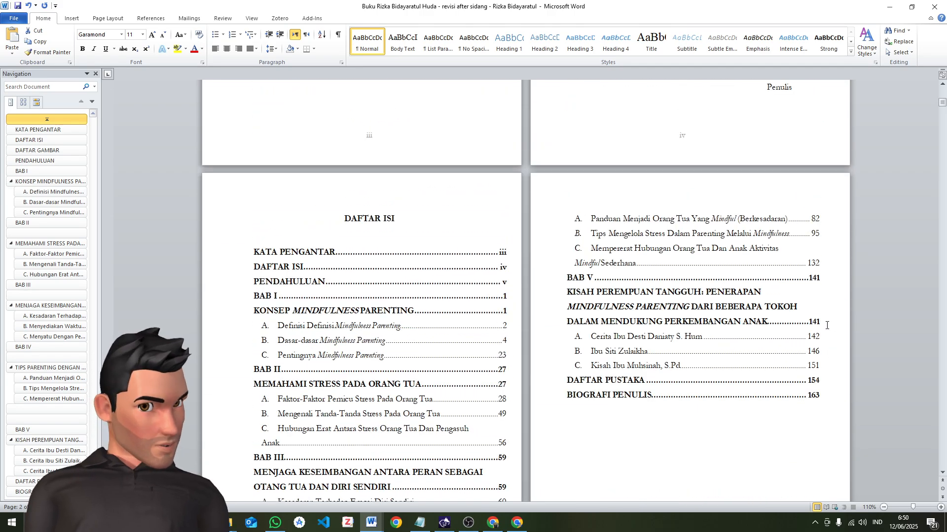
scroll(828, 323, up, 10)
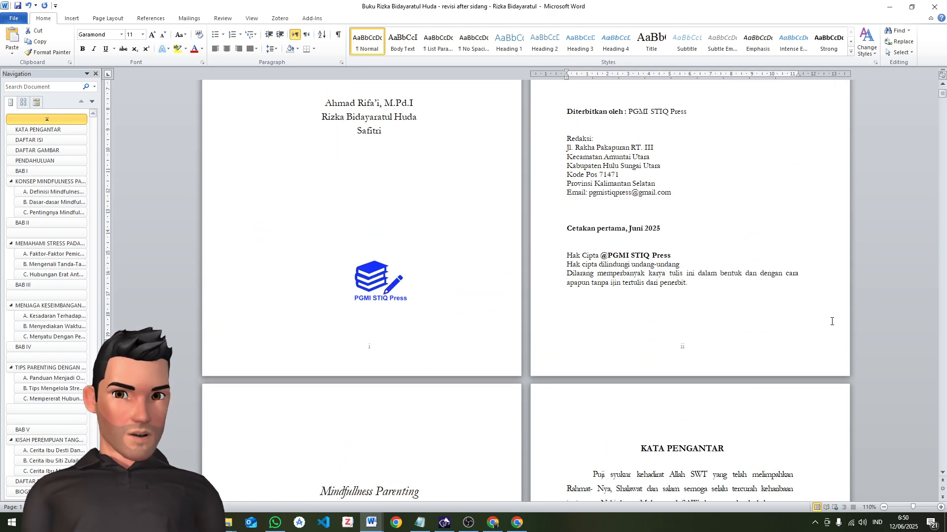
scroll(833, 322, up, 3)
scroll(744, 267, down, 7)
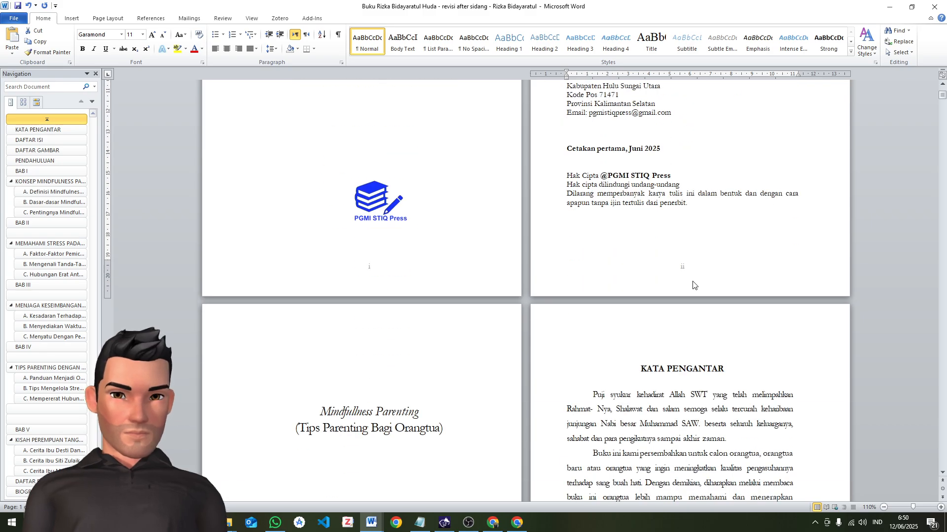
Check the footer page numbers from the title page through the DAFTAR ISI to the first page of PENDAHULUAN
scroll(669, 278, up, 2)
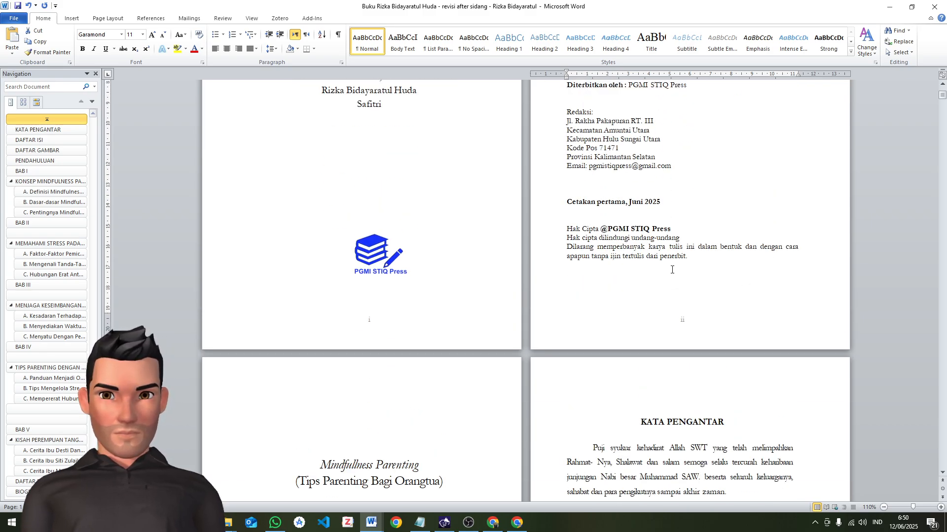
scroll(680, 278, down, 20)
scroll(685, 283, down, 15)
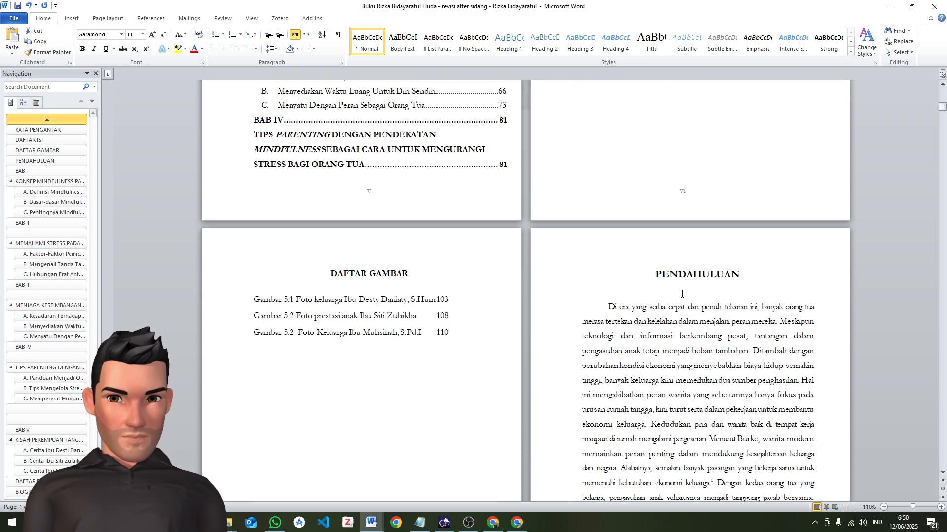
scroll(533, 281, down, 11)
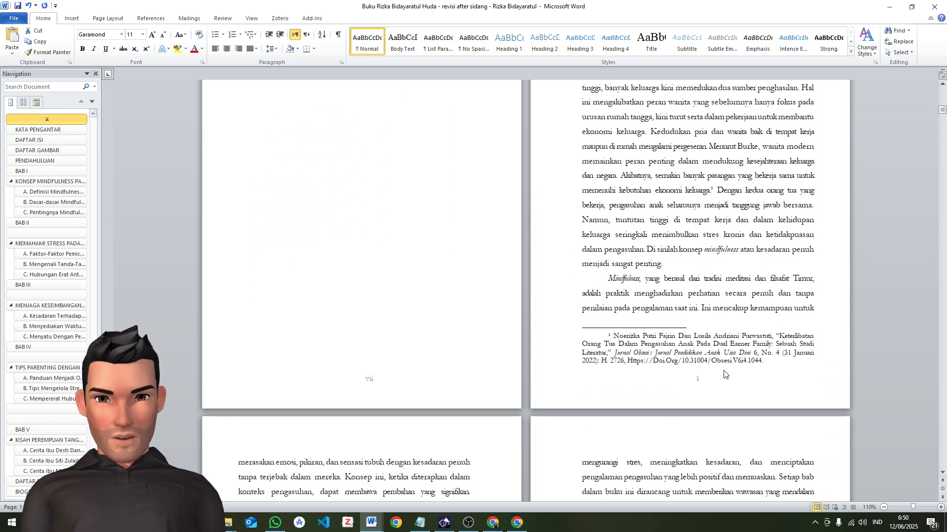
scroll(655, 402, up, 7)
click(650, 172)
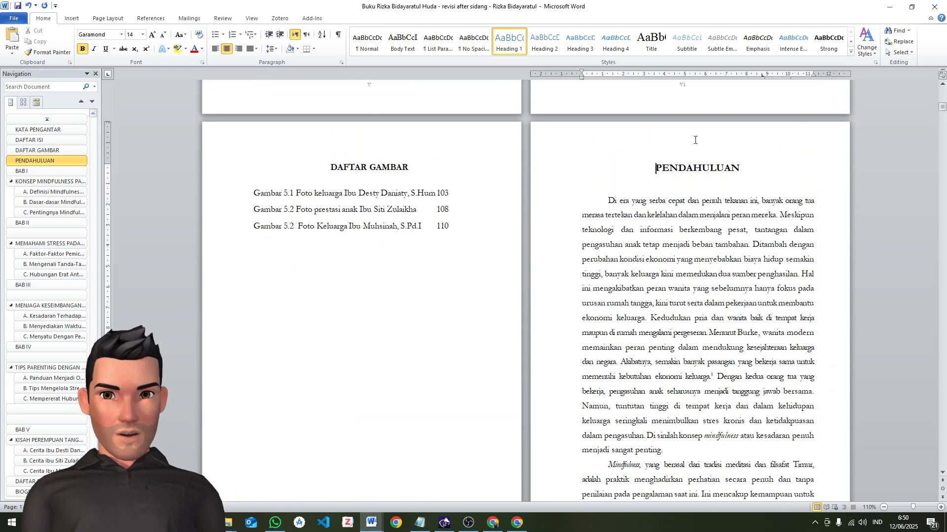
scroll(693, 221, up, 20)
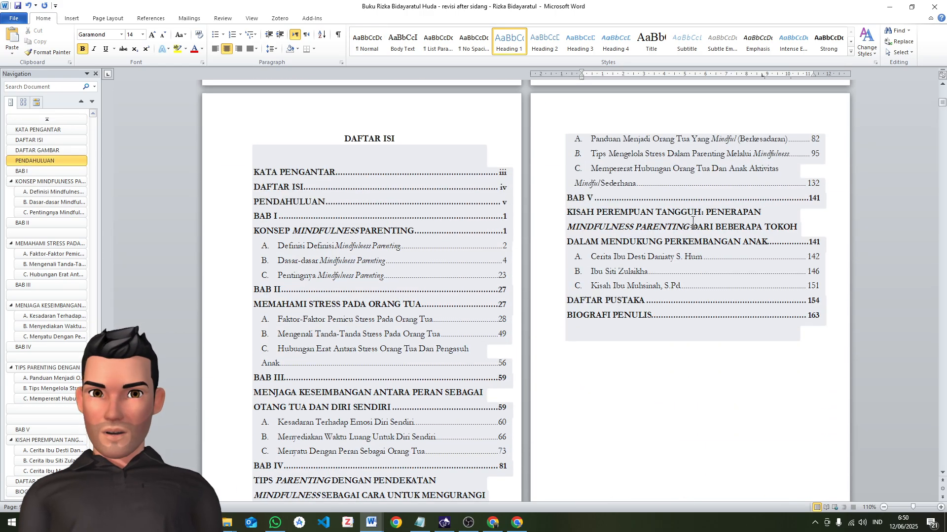
scroll(693, 220, up, 13)
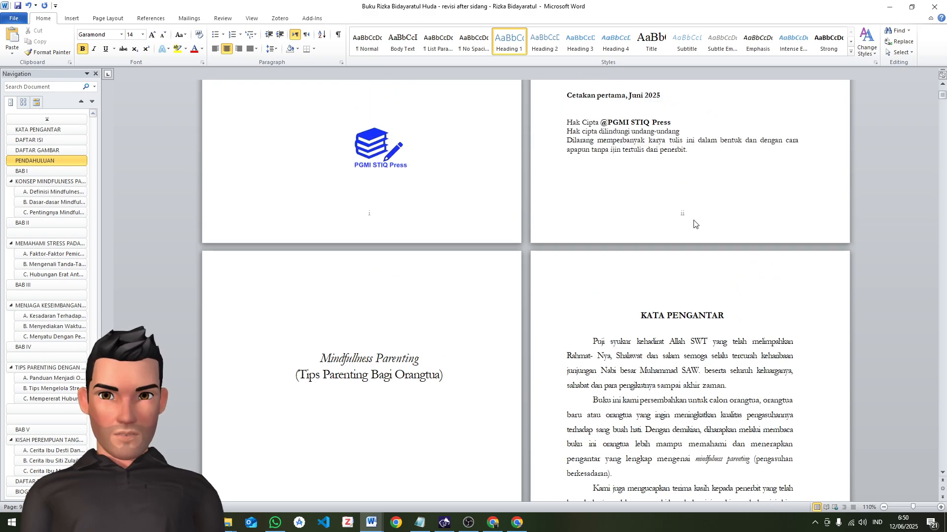
scroll(693, 224, up, 13)
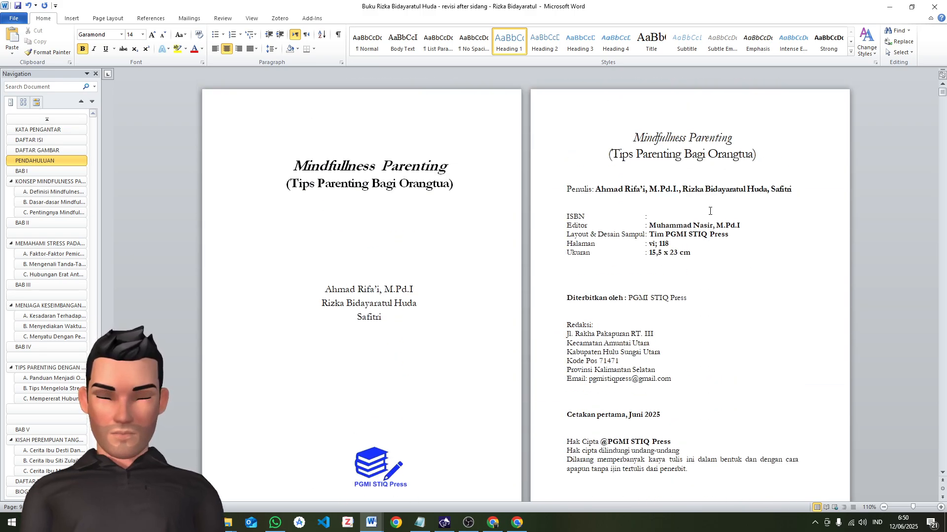
Inspect the custom margin sizes and the multiple-pages setting in the page setup of the PENDAHULUAN section
click(108, 18)
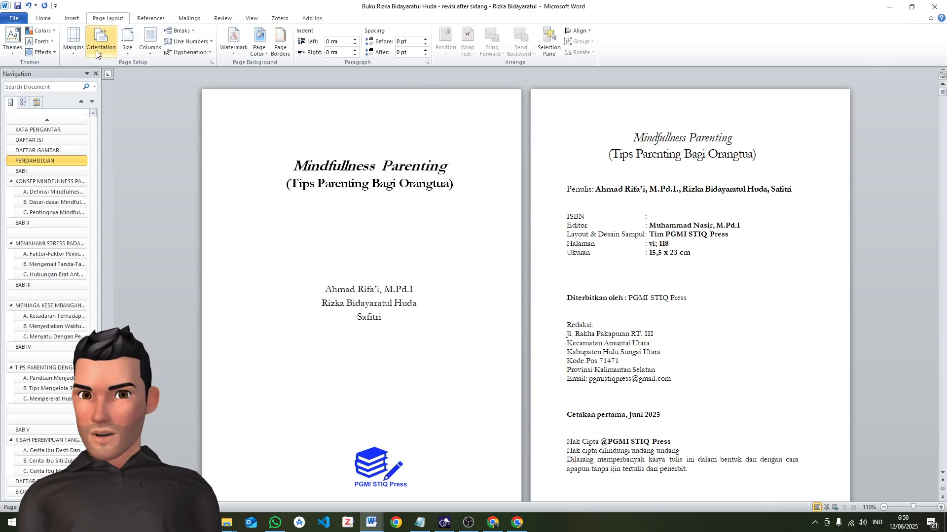
click(73, 40)
click(93, 241)
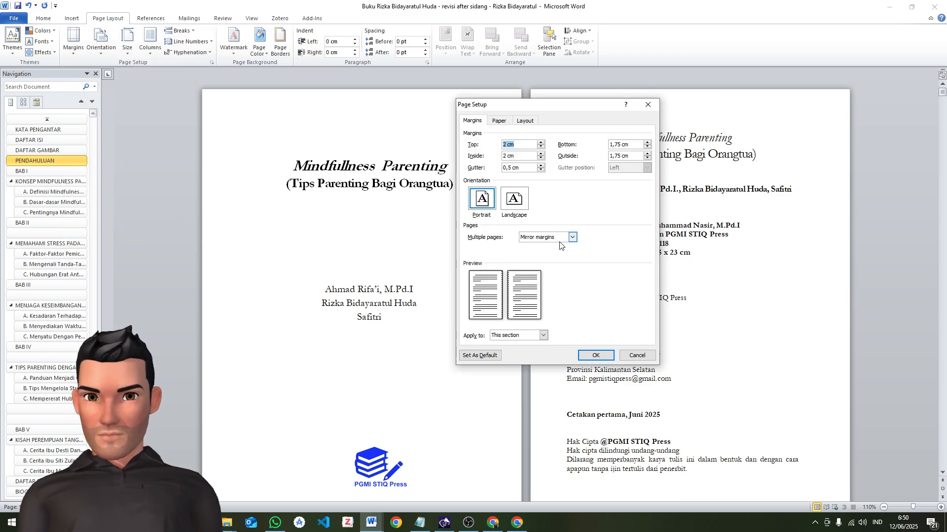
click(647, 355)
Compare the inside and outside margins on the facing title and imprint pages and on the first two pages of PENDAHULUAN
scroll(511, 211, down, 3)
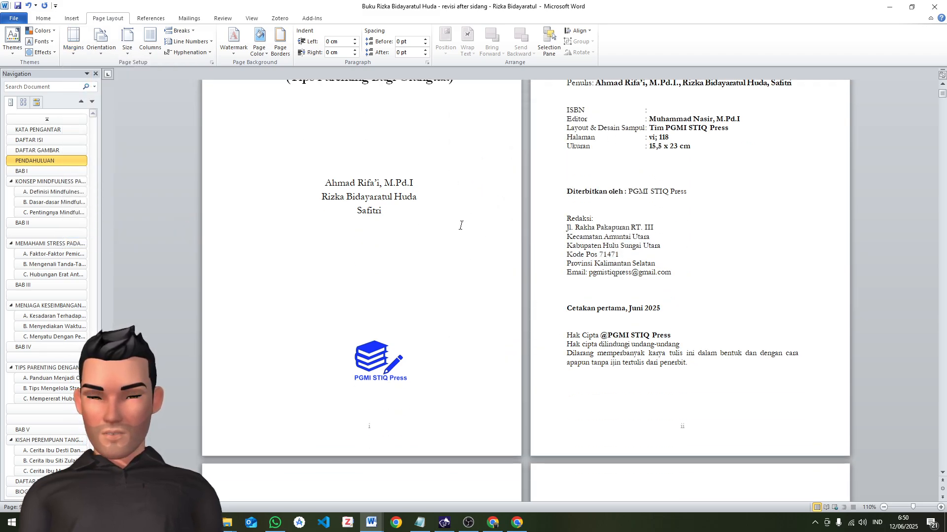
scroll(512, 217, up, 3)
scroll(513, 224, down, 10)
scroll(515, 233, up, 6)
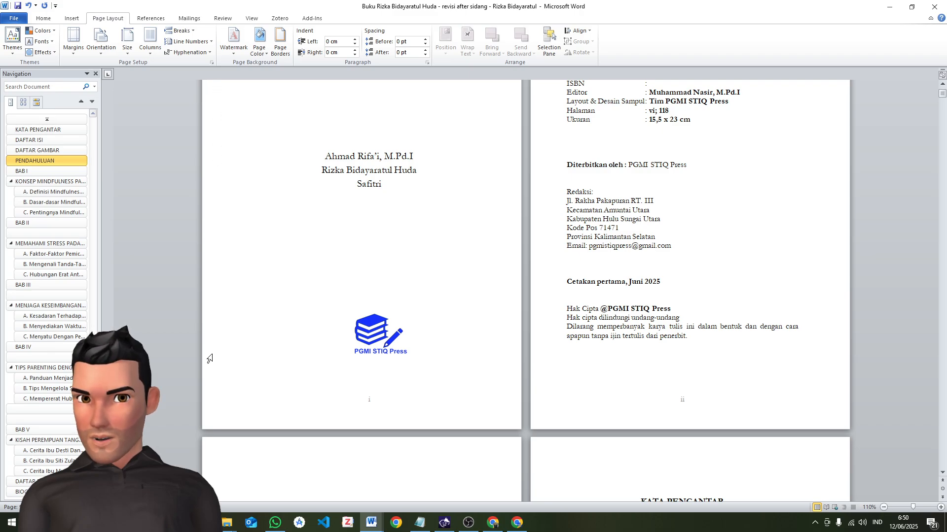
scroll(352, 226, up, 1)
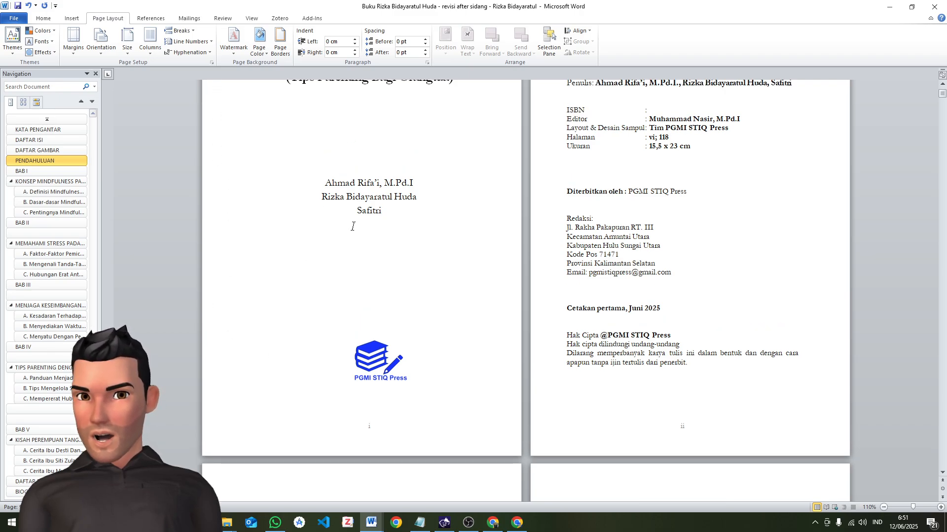
scroll(352, 226, up, 1)
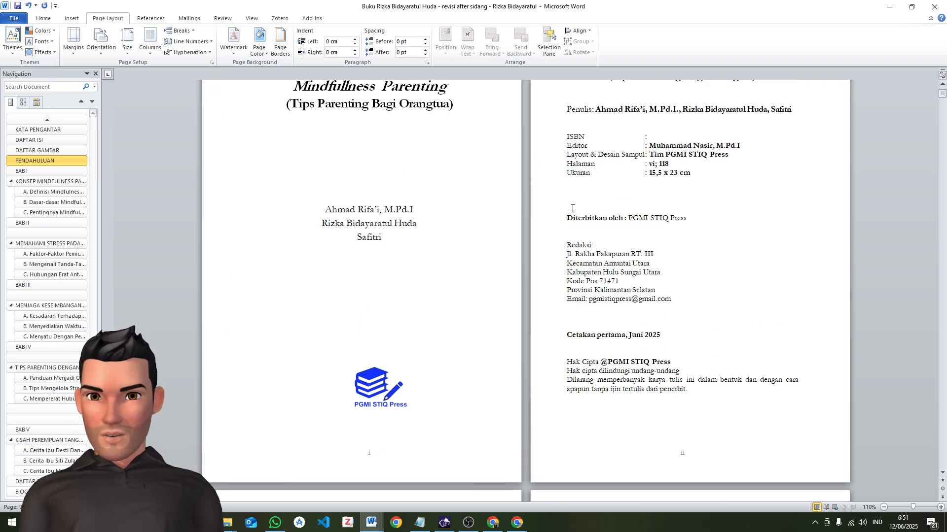
scroll(619, 229, up, 2)
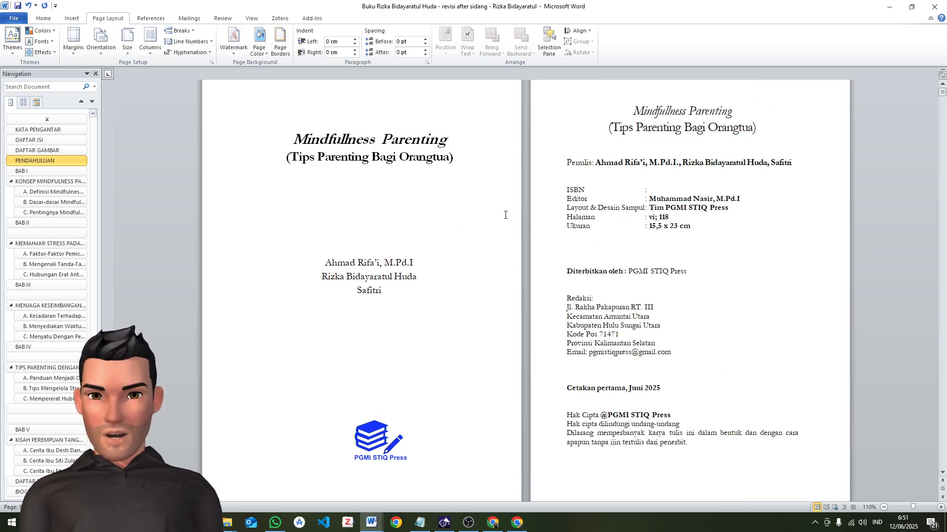
scroll(508, 212, down, 3)
click(291, 173)
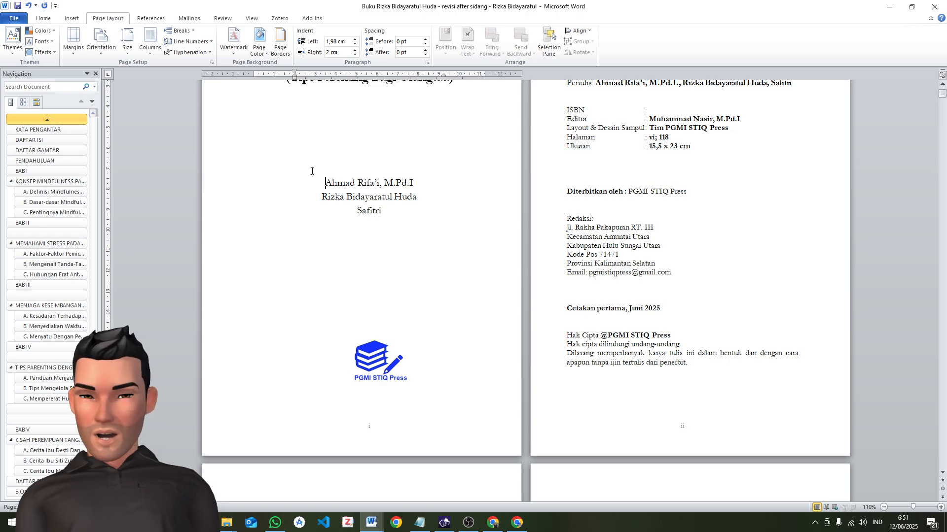
scroll(674, 209, up, 2)
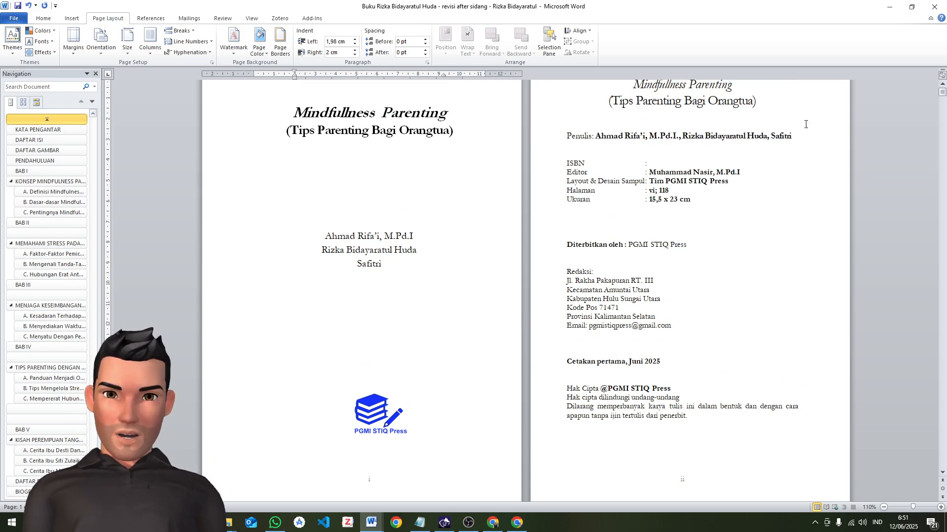
drag(569, 112, 814, 219)
click(820, 157)
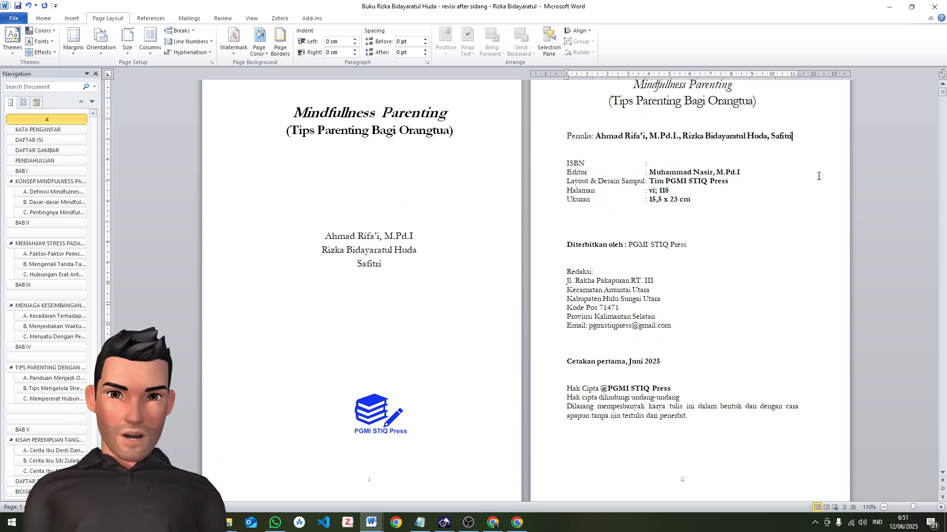
scroll(740, 246, down, 10)
scroll(708, 309, down, 20)
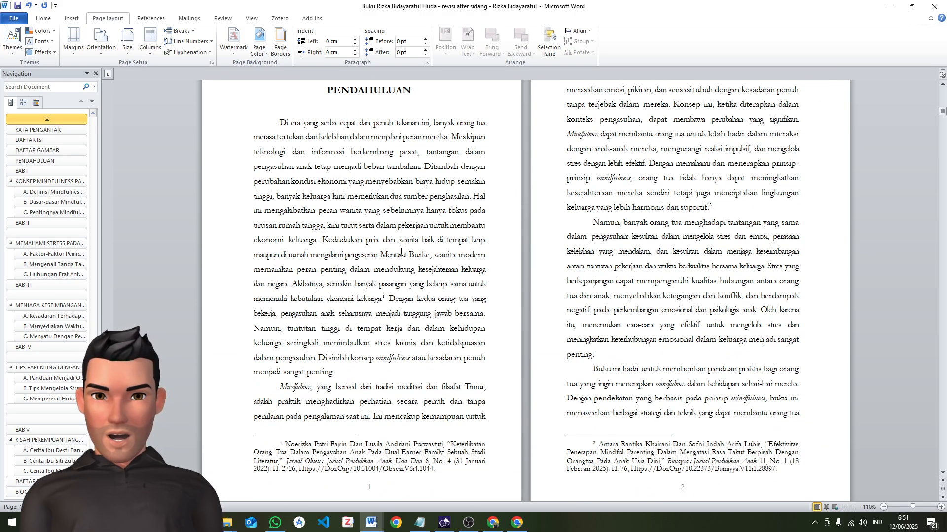
click(833, 242)
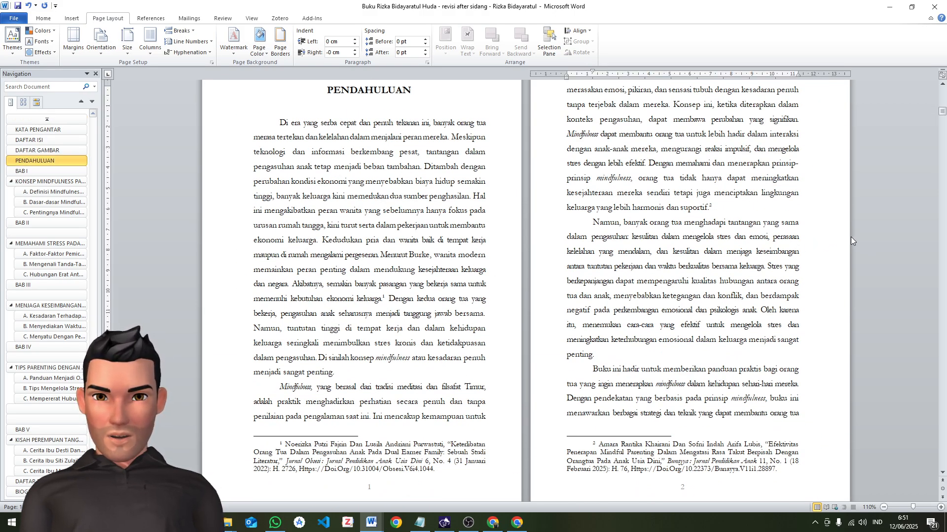
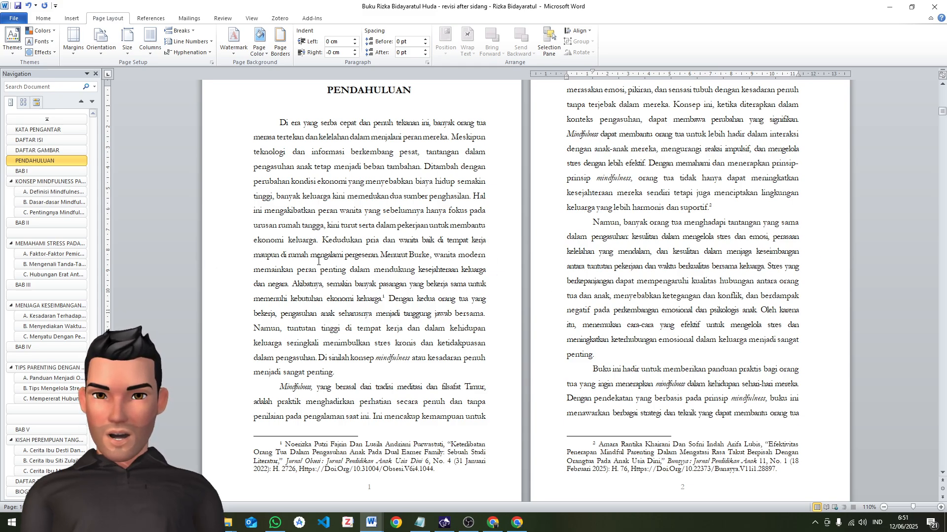
Check the page numbers and facing-page placement of the DAFTAR ISI, DAFTAR GAMBAR and PENDAHULUAN pages
scroll(501, 278, down, 8)
scroll(507, 279, up, 7)
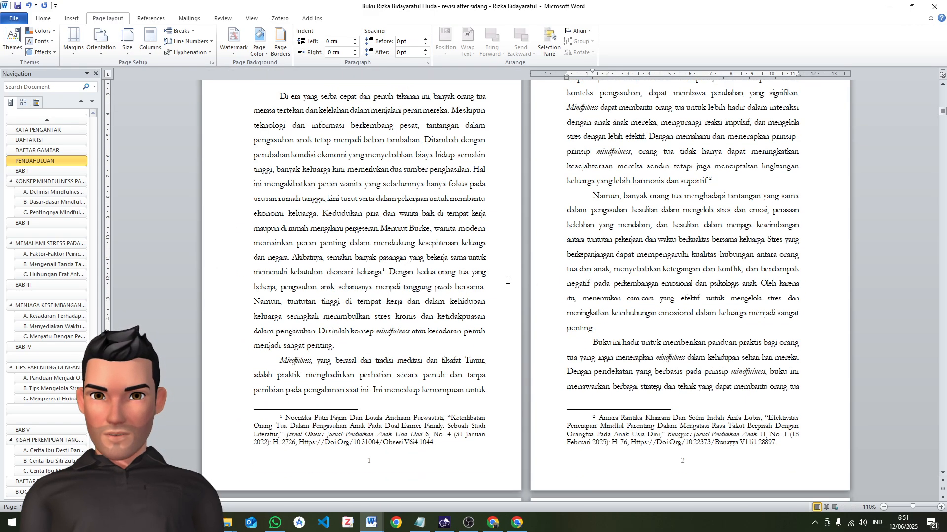
scroll(751, 280, up, 6)
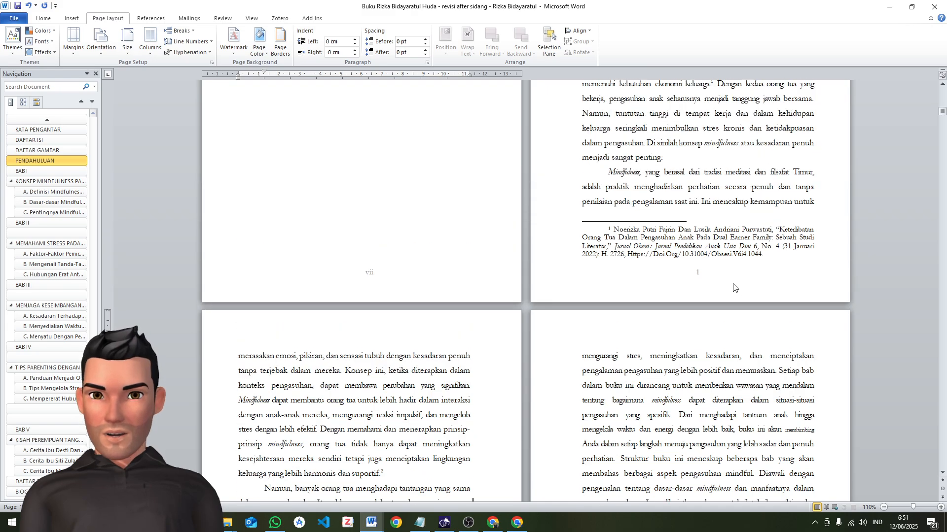
scroll(554, 370, up, 9)
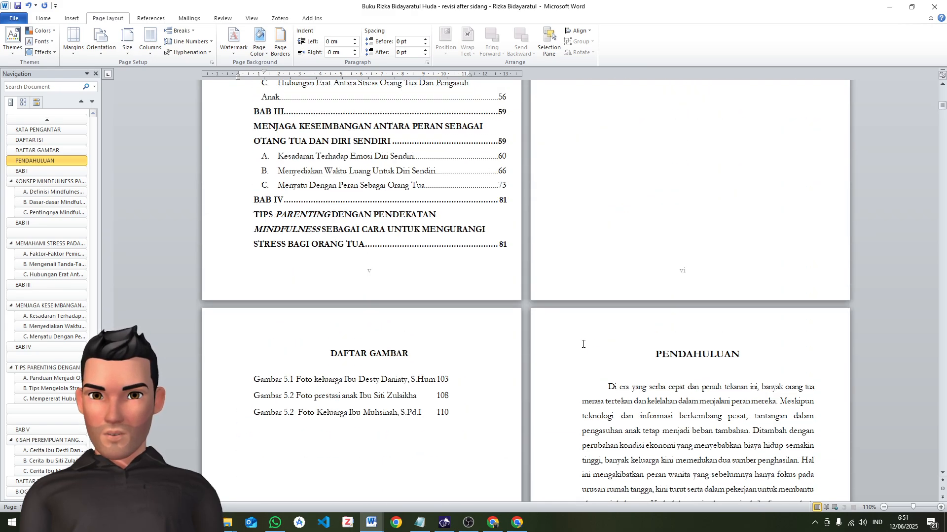
scroll(592, 336, down, 3)
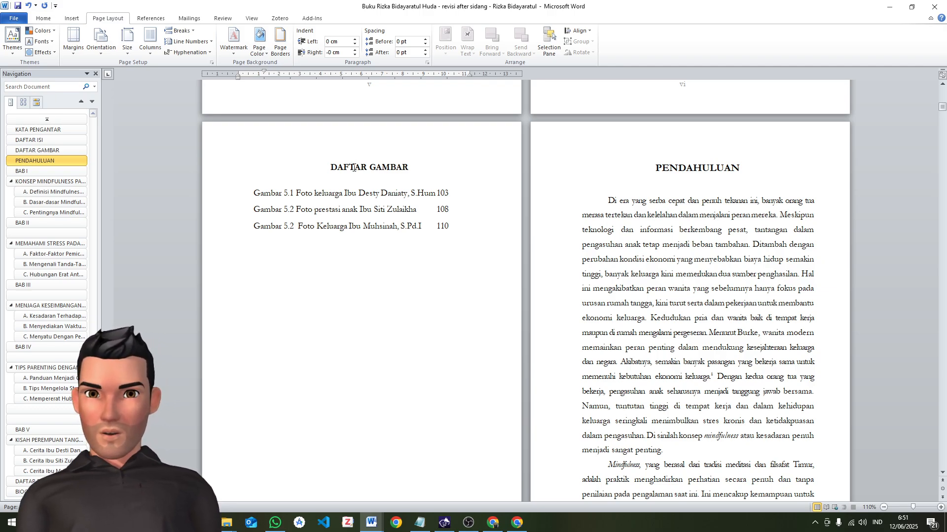
click(639, 159)
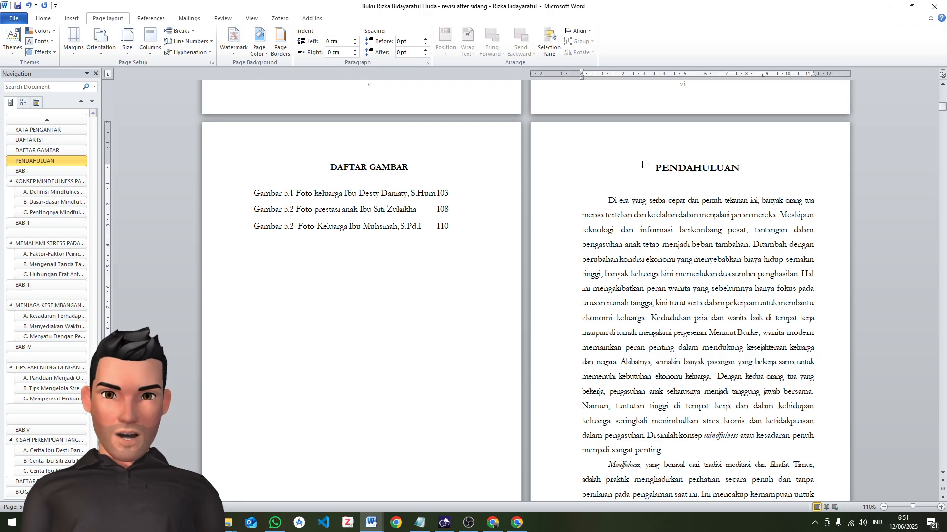
scroll(750, 191, up, 10)
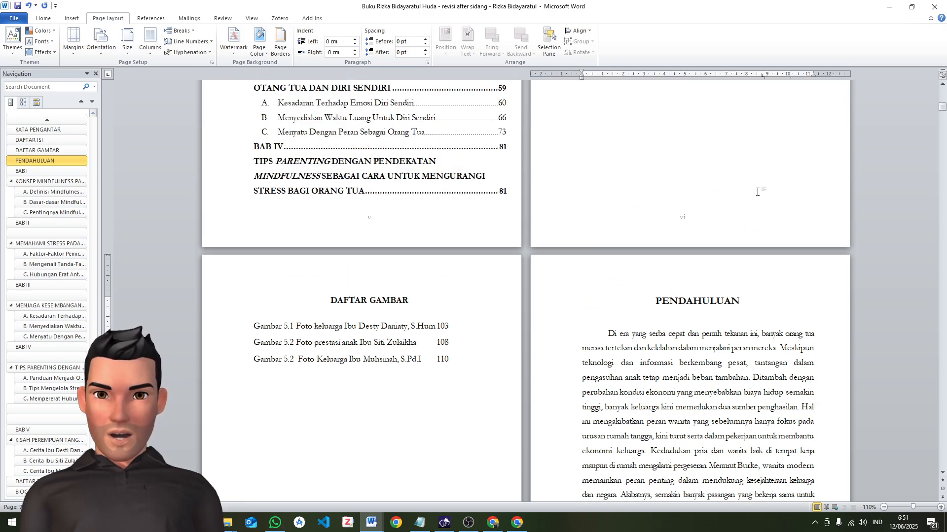
click(714, 195)
scroll(713, 195, down, 5)
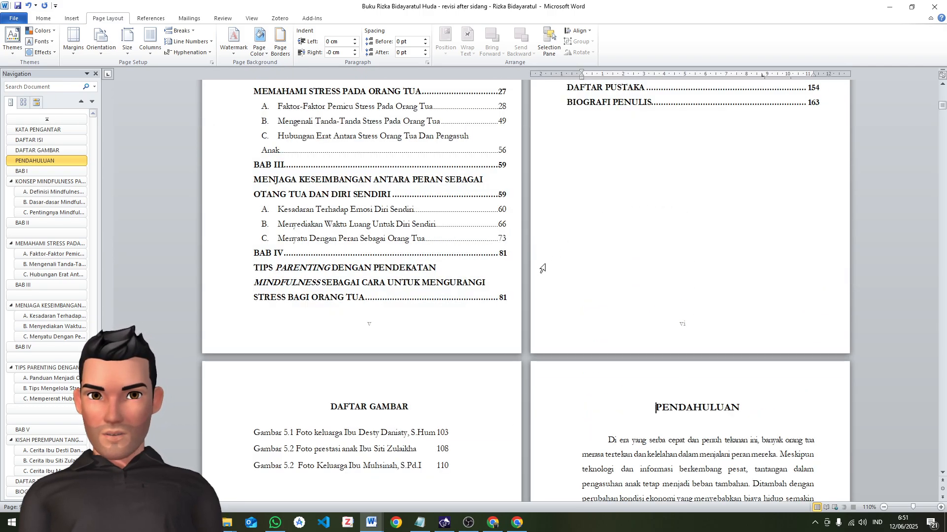
Delete the DAFTAR GAMBAR heading and its three figure entries from the front matter
click(326, 264)
drag(326, 264, 333, 308)
click(291, 245)
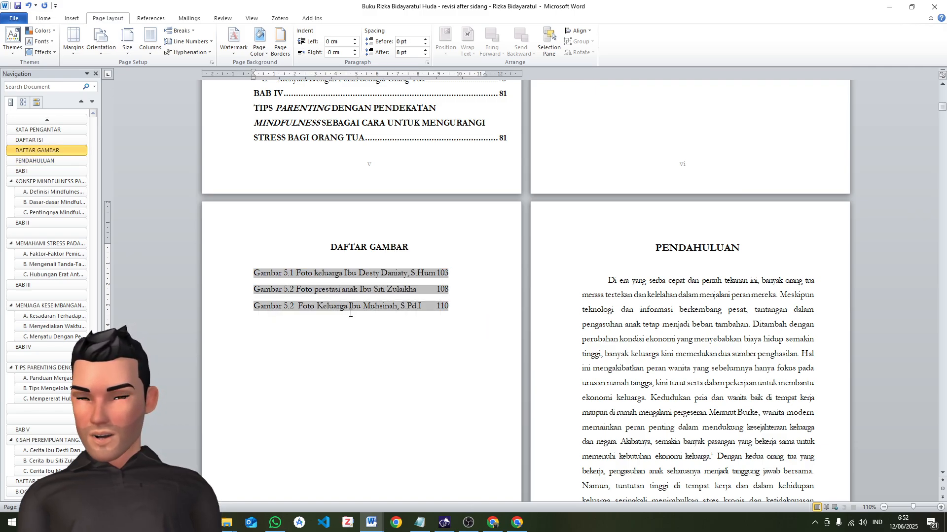
click(376, 346)
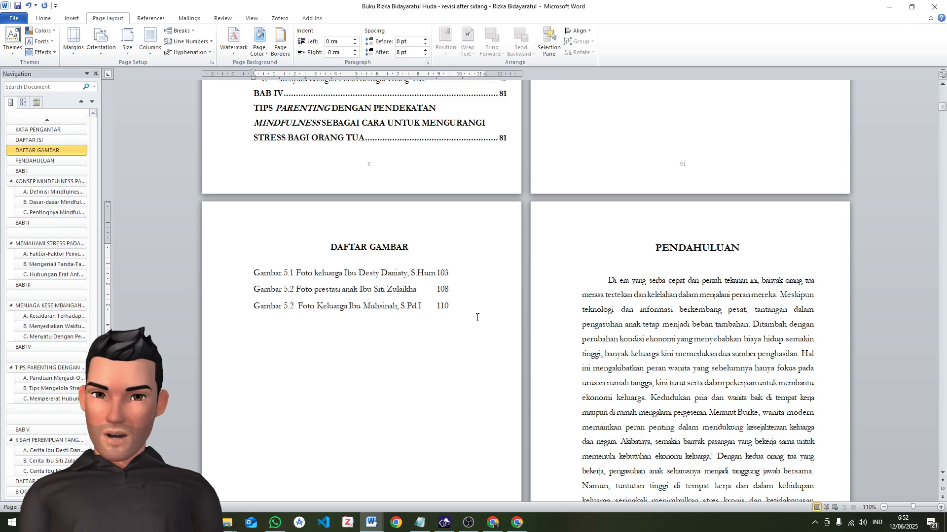
mouse_move(480, 317)
mouse_down()
mouse_move(325, 264)
mouse_move(322, 242)
mouse_up()
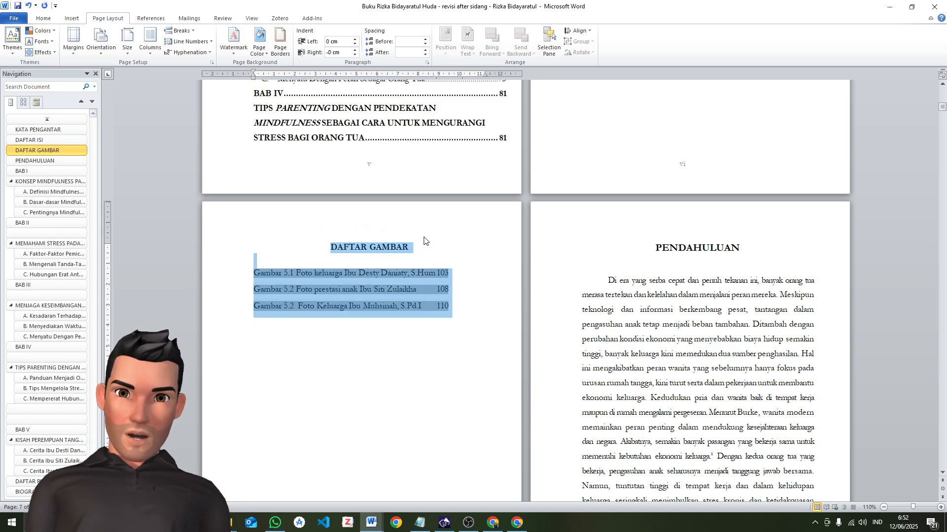
key(Delete)
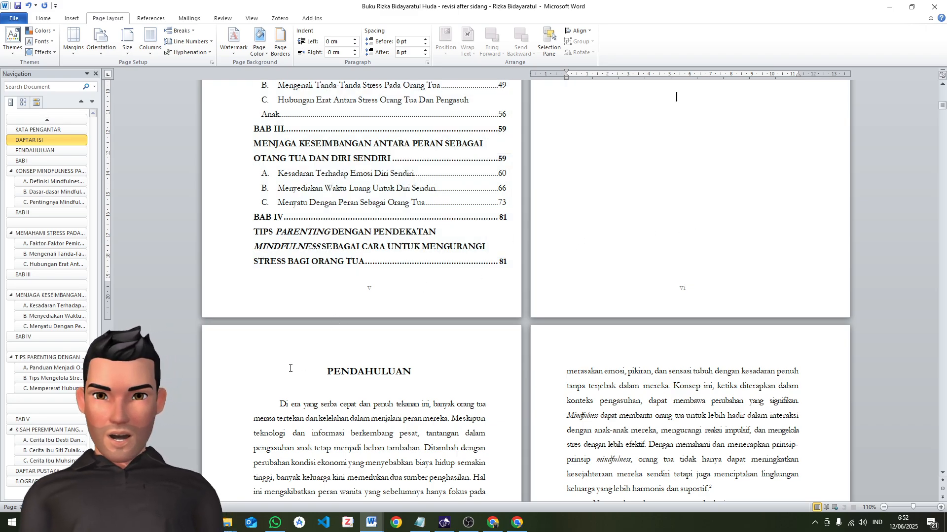
Examine the placement of the PENDAHULUAN heading and the layout of its first two facing pages
click(311, 375)
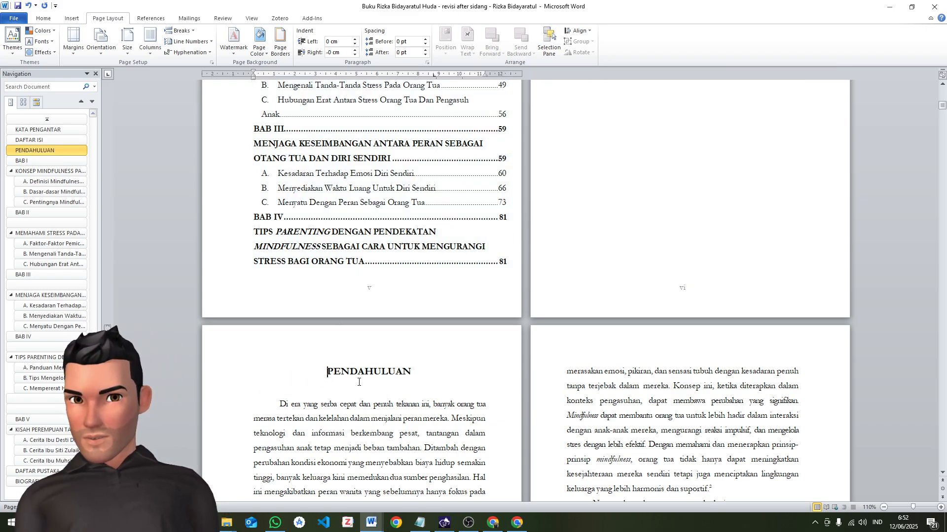
click(307, 377)
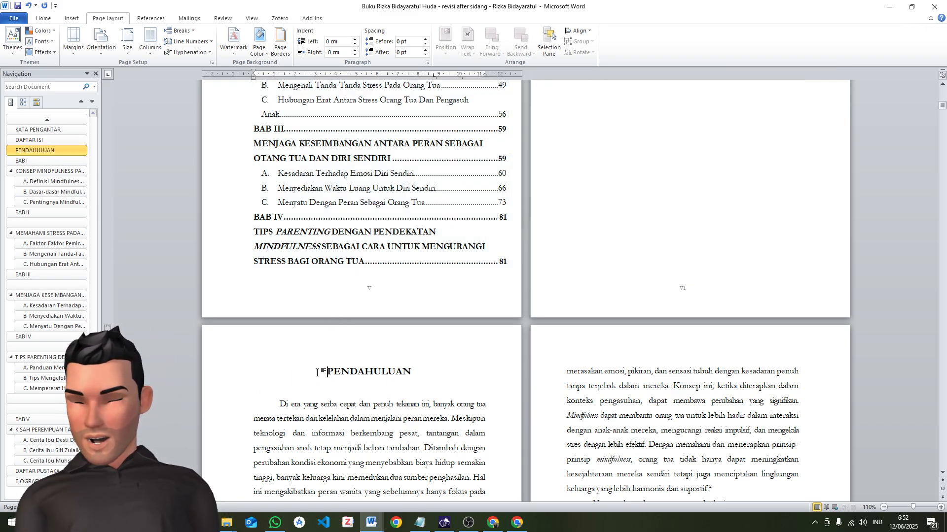
scroll(353, 348, down, 3)
scroll(353, 348, down, 3)
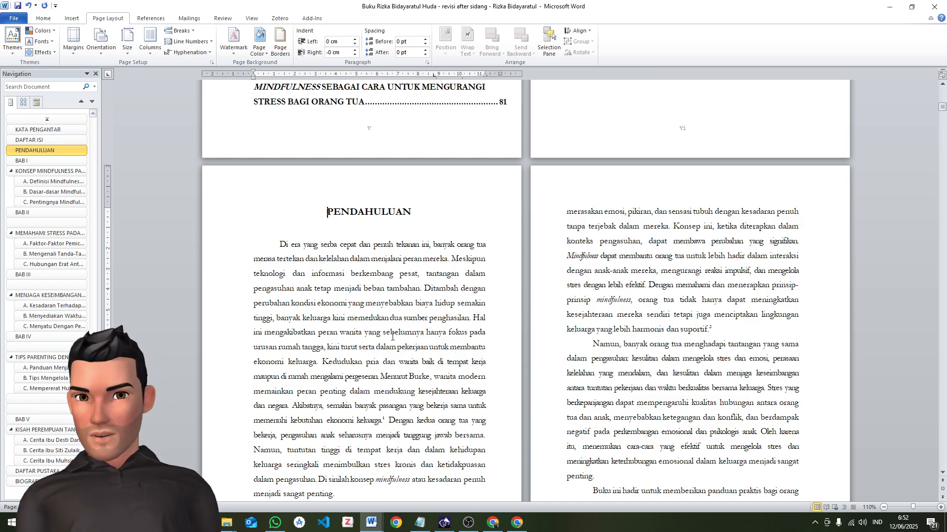
scroll(472, 355, down, 3)
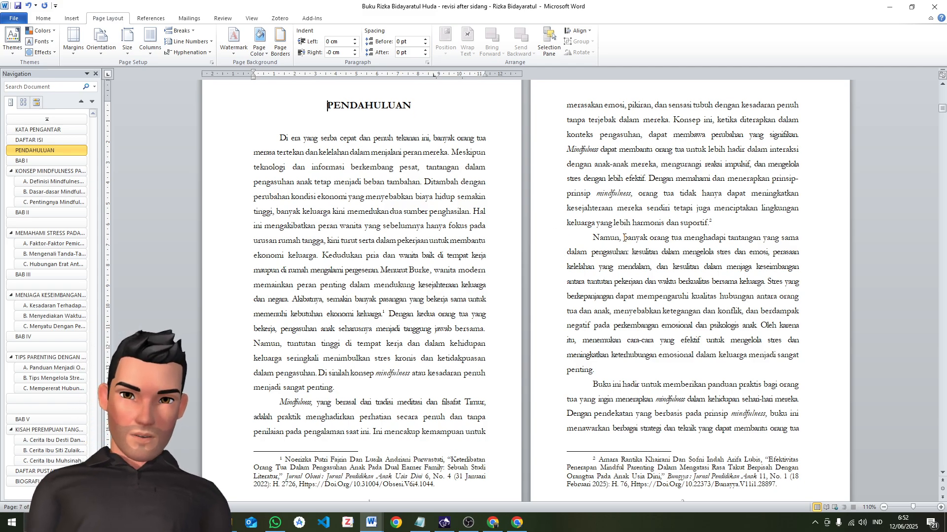
scroll(299, 194, up, 2)
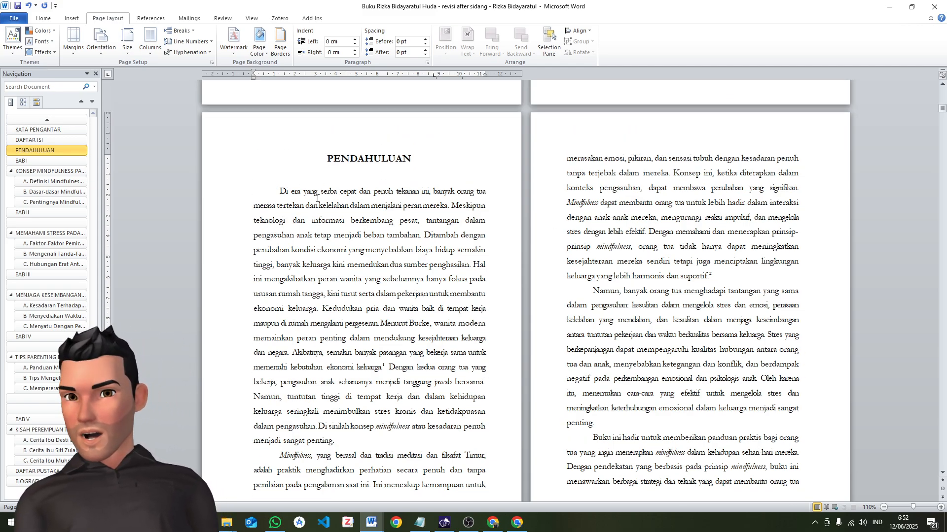
scroll(637, 175, down, 1)
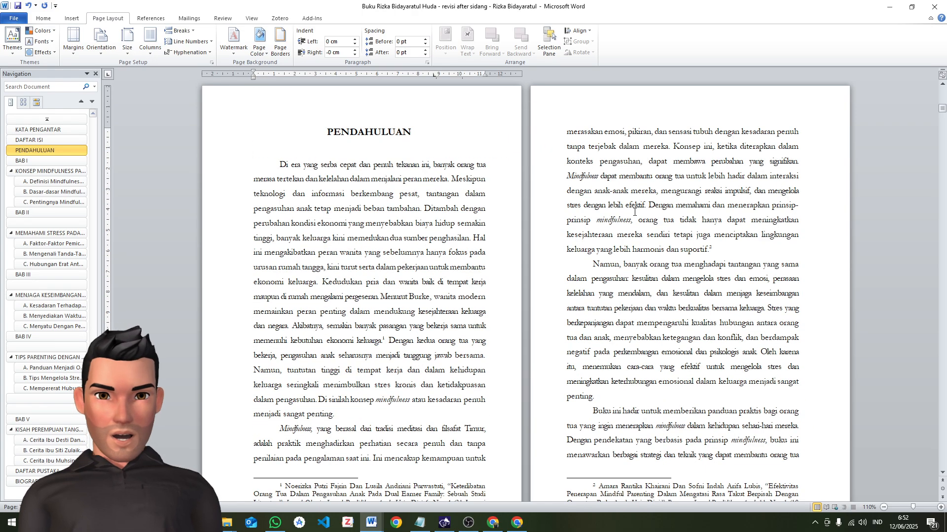
Insert a page break above the BAB I title and its ornaments, after the last page of PENDAHULUAN
click(45, 162)
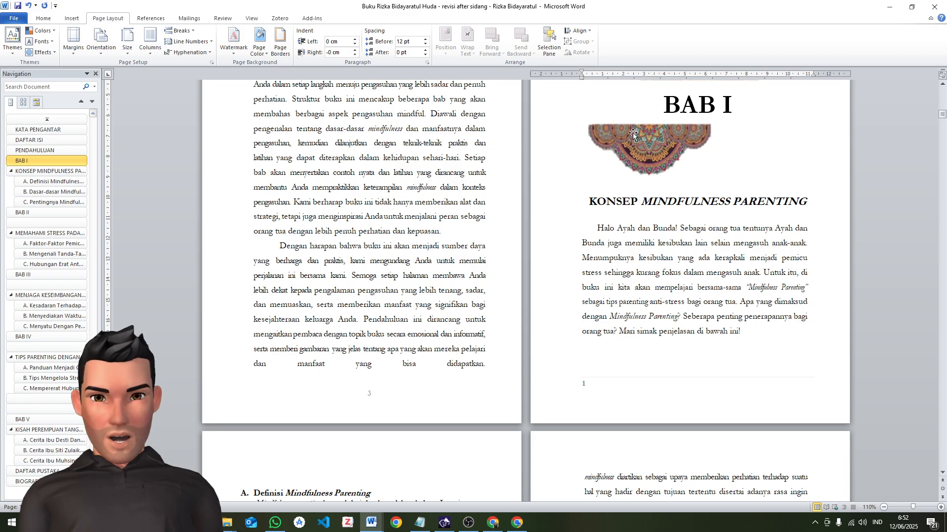
scroll(654, 168, up, 2)
scroll(383, 211, up, 2)
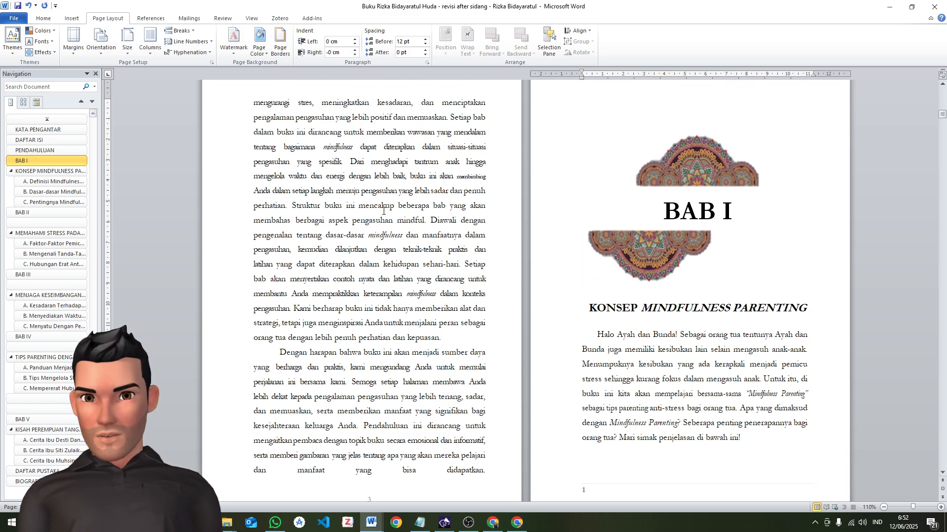
scroll(440, 211, up, 2)
click(655, 138)
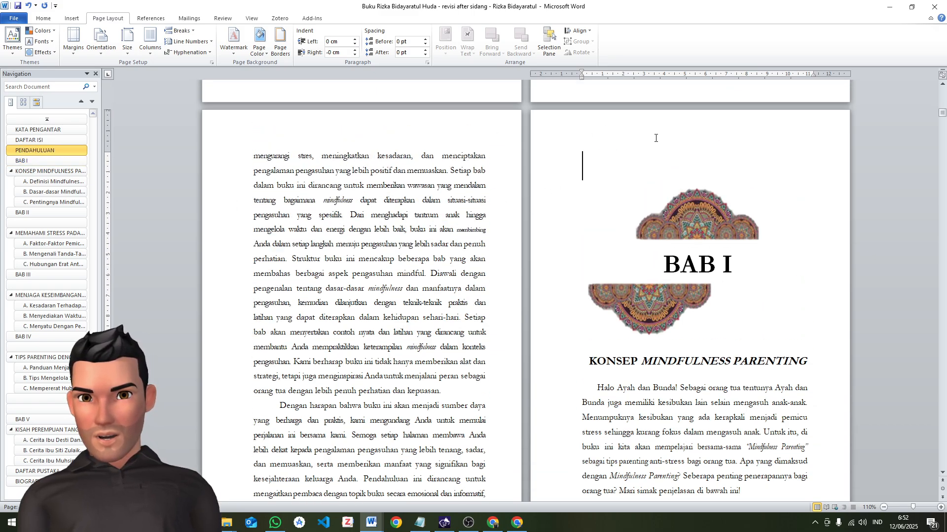
click(182, 32)
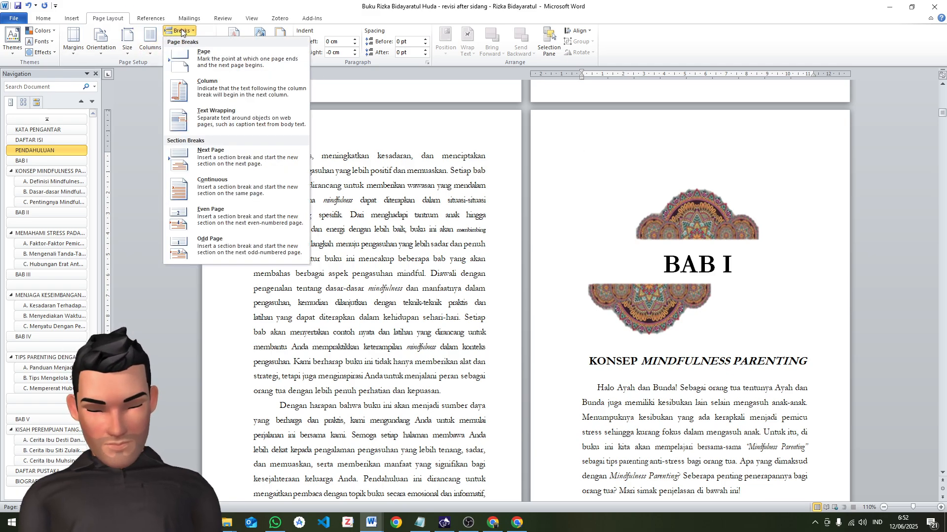
click(225, 68)
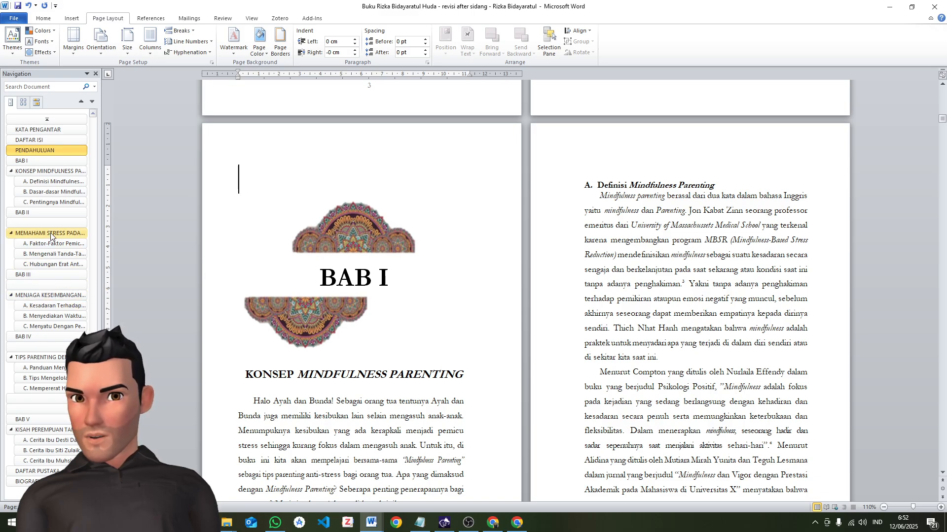
Set the imprint's Halaman entry to "vi; 134"
scroll(457, 278, up, 3)
scroll(457, 279, up, 20)
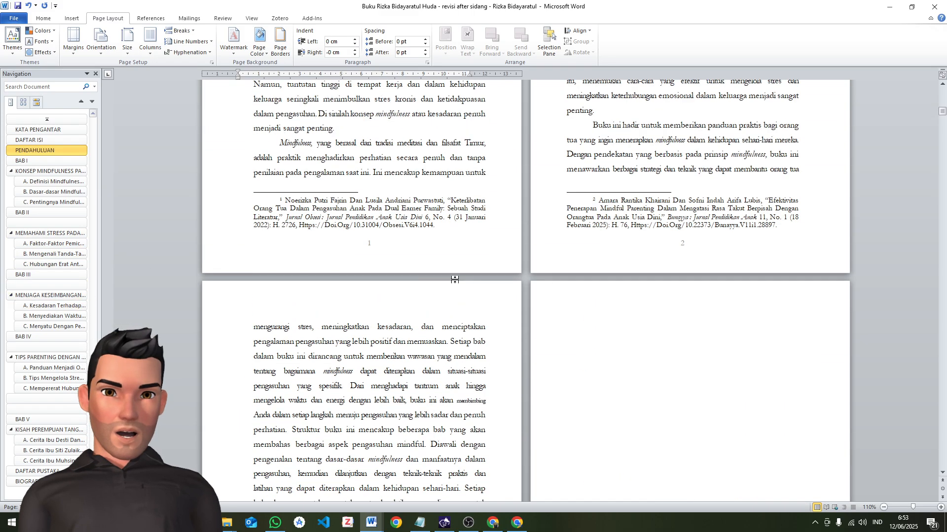
scroll(454, 279, up, 20)
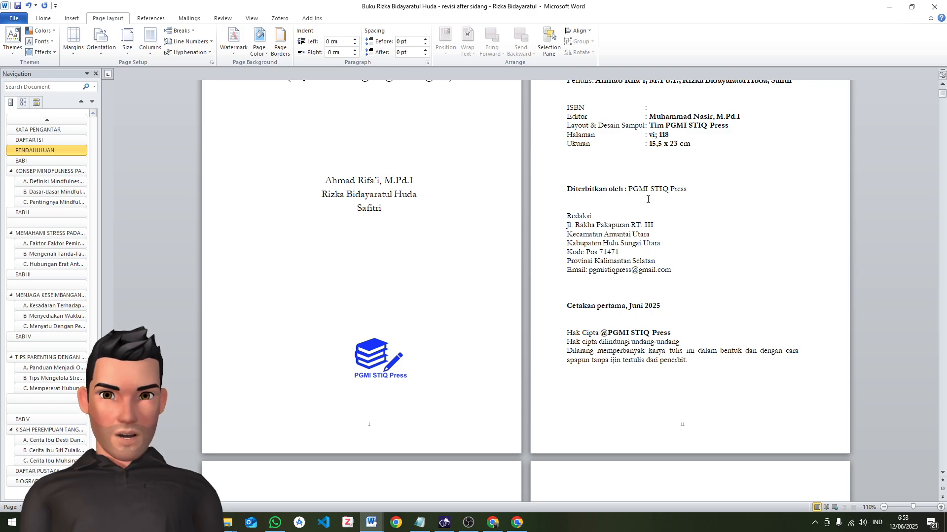
scroll(647, 200, down, 20)
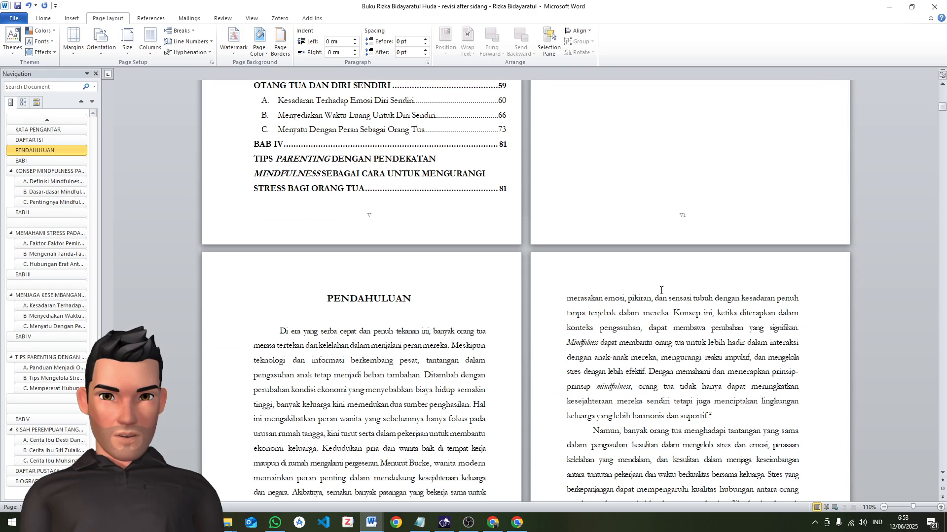
scroll(660, 291, up, 20)
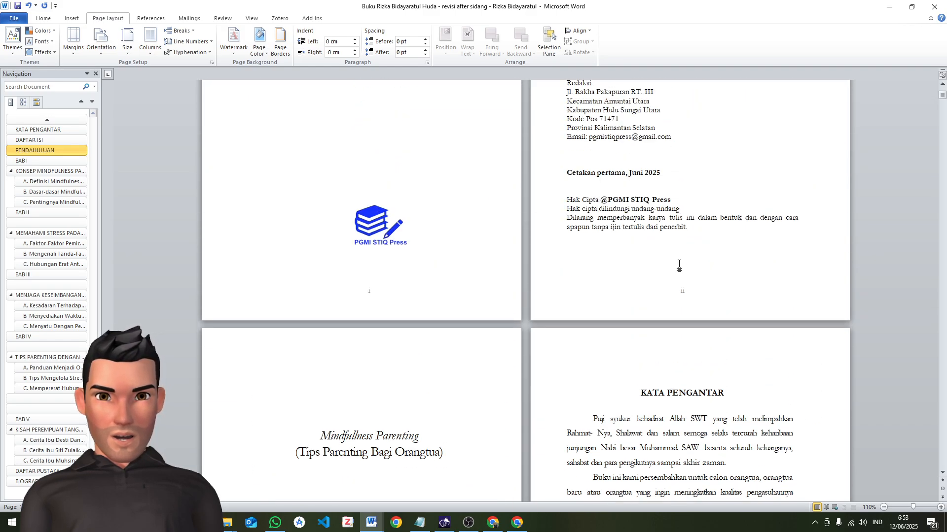
scroll(671, 199, up, 4)
click(662, 189)
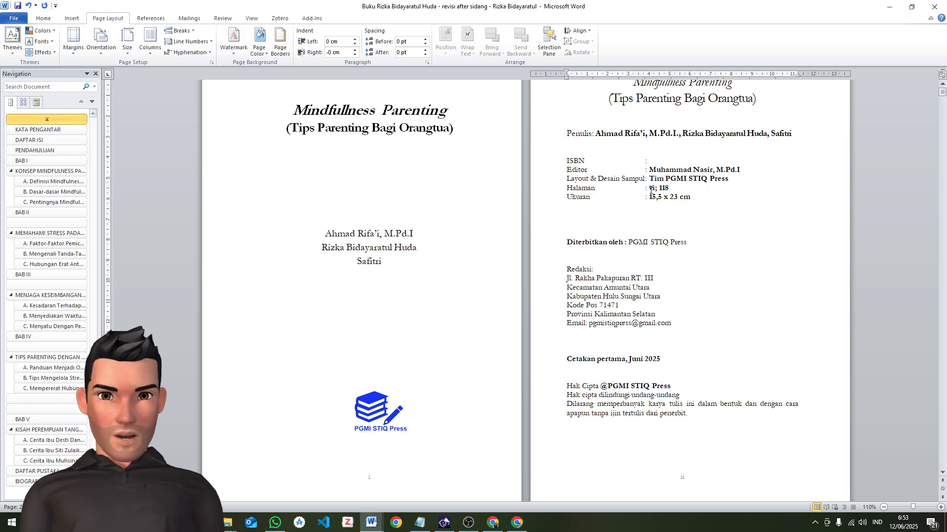
drag(658, 189, 676, 187)
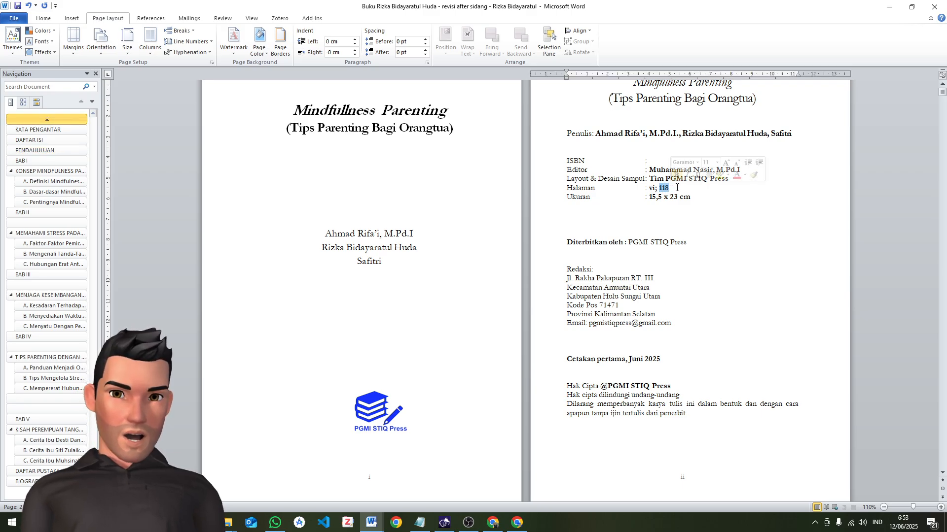
click(674, 189)
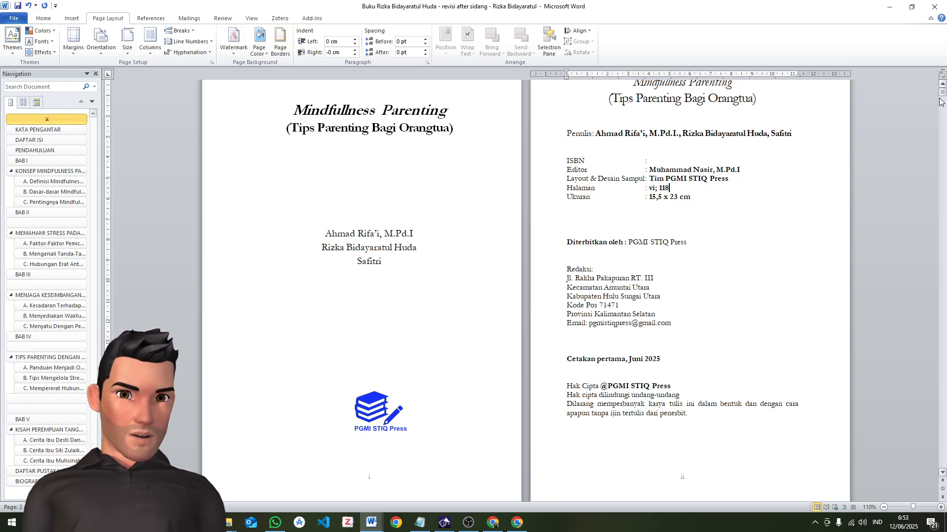
mouse_move(942, 92)
mouse_down()
mouse_move(943, 471)
mouse_move(942, 88)
mouse_up()
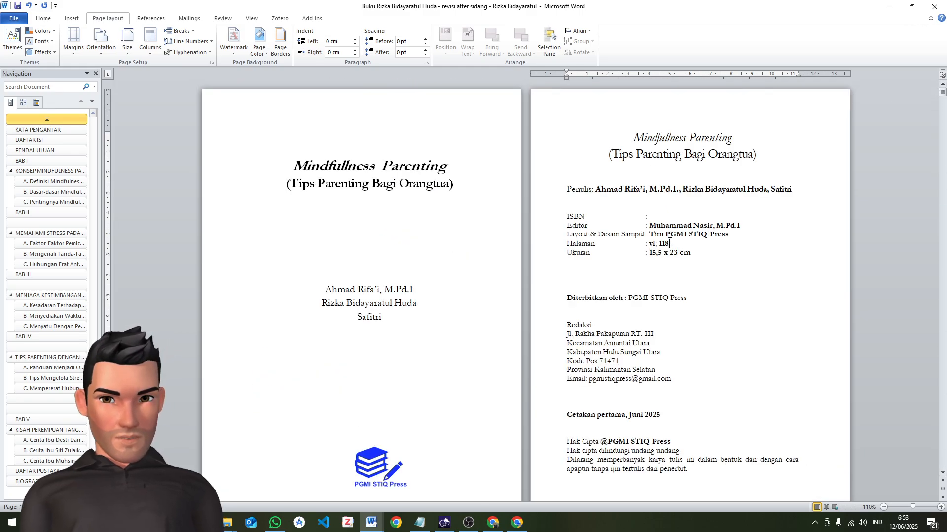
key(BackSpace)
key(BackSpace)
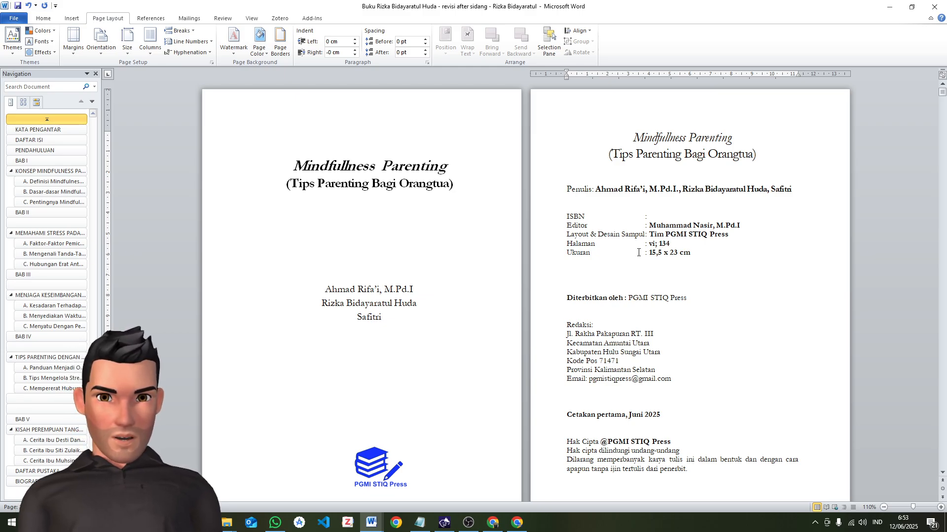
drag(615, 284, 636, 397)
scroll(634, 335, down, 3)
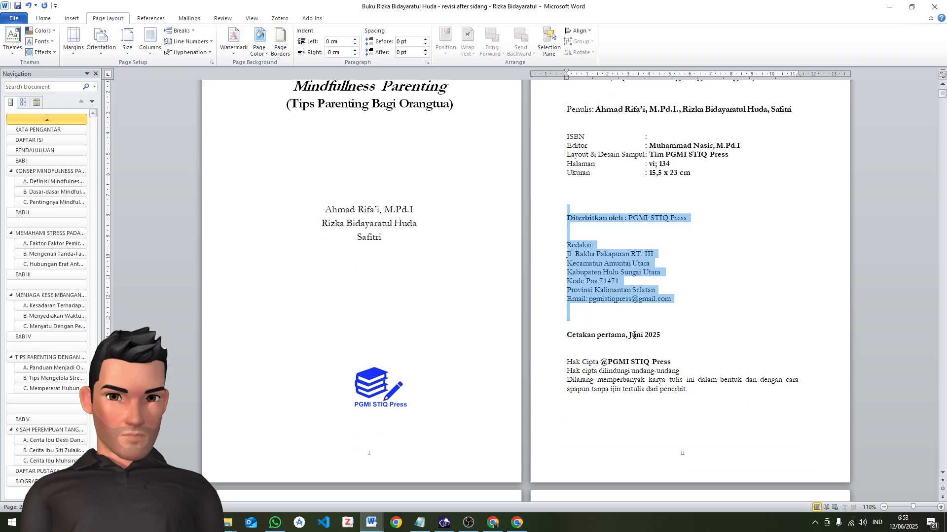
click(595, 290)
Delete the repeated title page with the book title and author names between the imprint and KATA PENGANTAR
scroll(663, 377, down, 10)
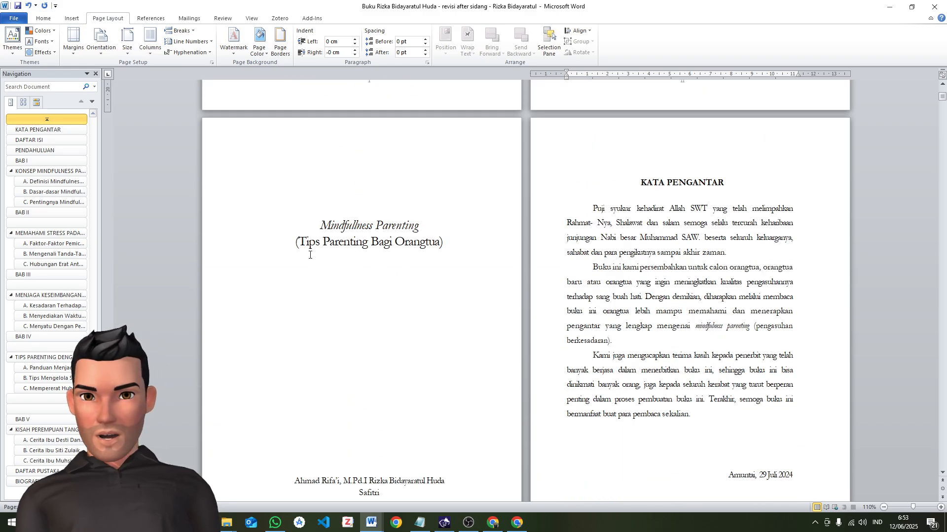
scroll(420, 263, up, 4)
drag(362, 170, 397, 491)
scroll(448, 432, up, 7)
scroll(449, 432, down, 10)
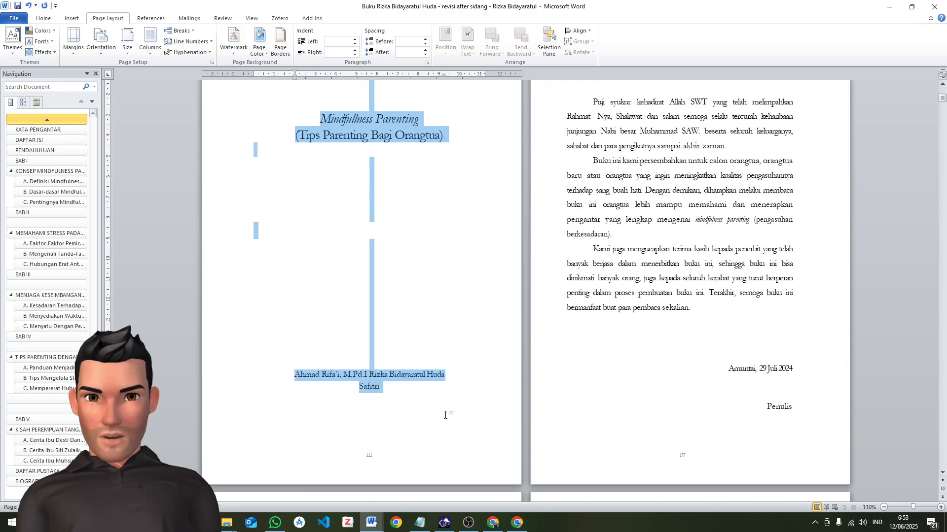
key(Delete)
scroll(445, 405, up, 5)
key(Delete)
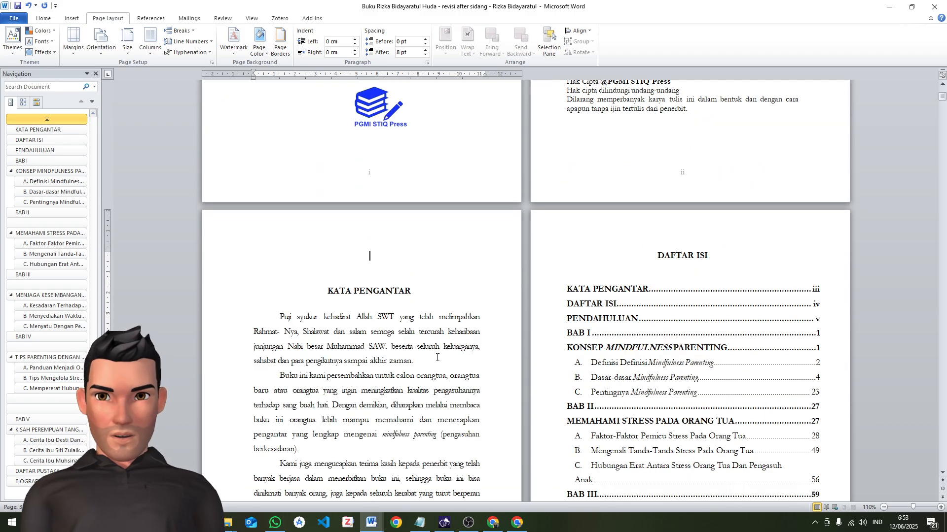
Remove the empty line above the KATA PENGANTAR heading and review the preface's body paragraphs
scroll(466, 309, down, 5)
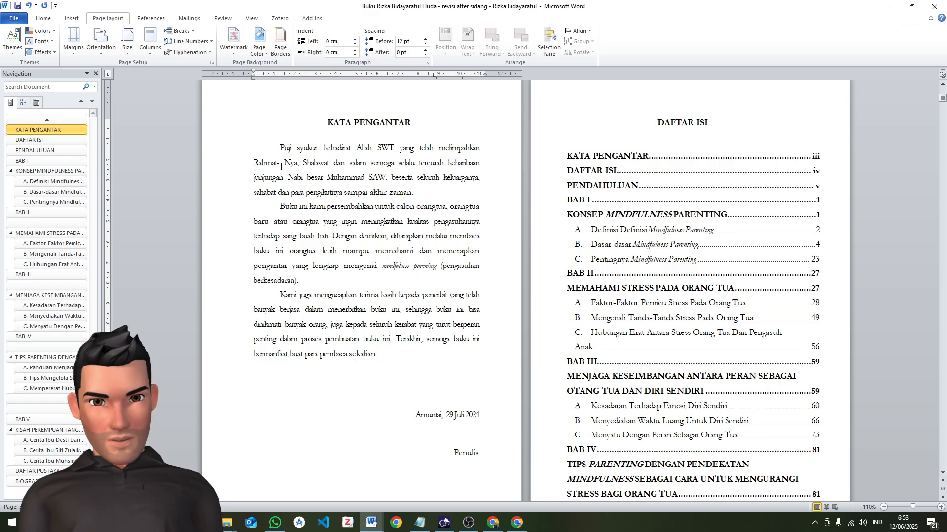
drag(274, 150, 380, 355)
click(414, 382)
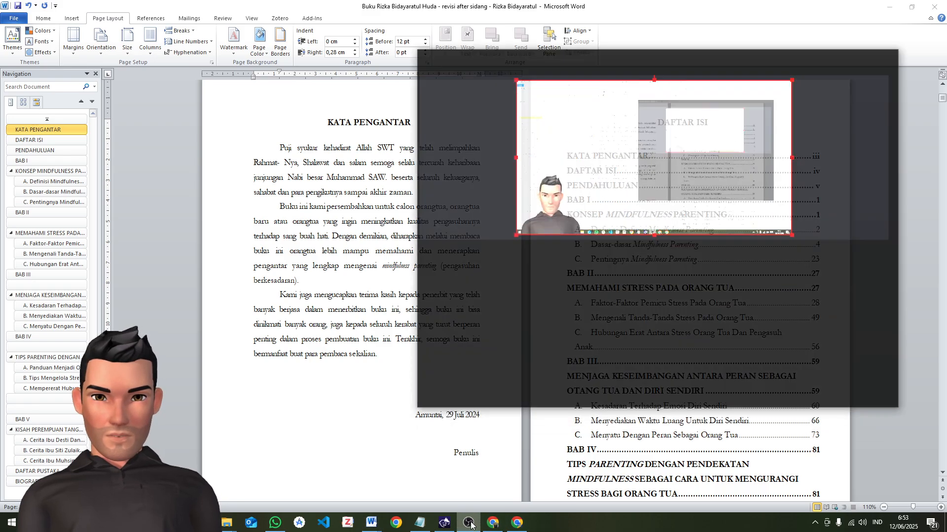
click(471, 524)
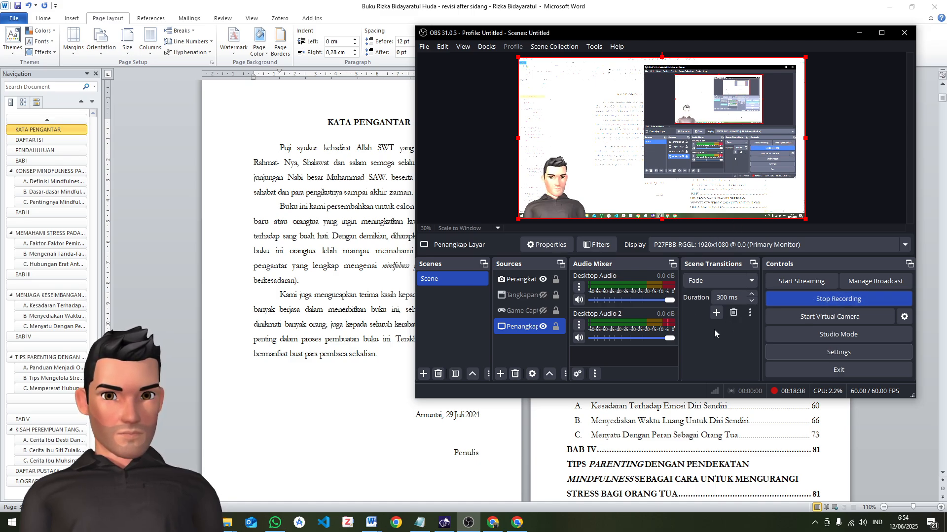
click(859, 33)
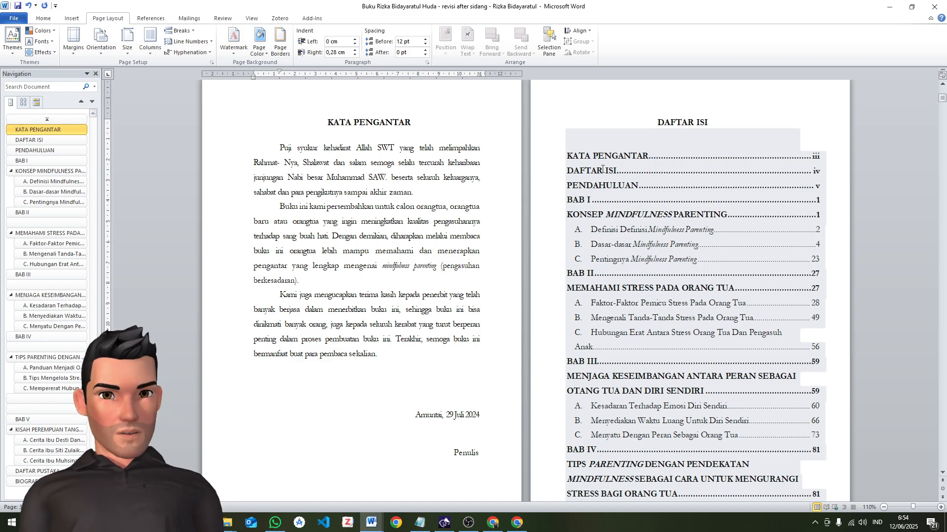
Replace the date after "Amuntai," at the end of KATA PENGANTAR with "Juni 2025"
scroll(375, 287, down, 2)
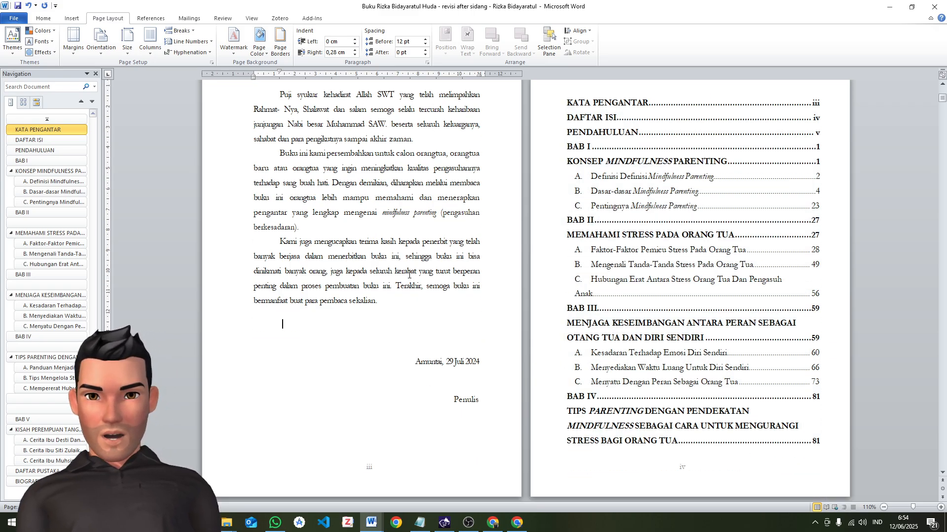
scroll(408, 275, down, 3)
click(446, 282)
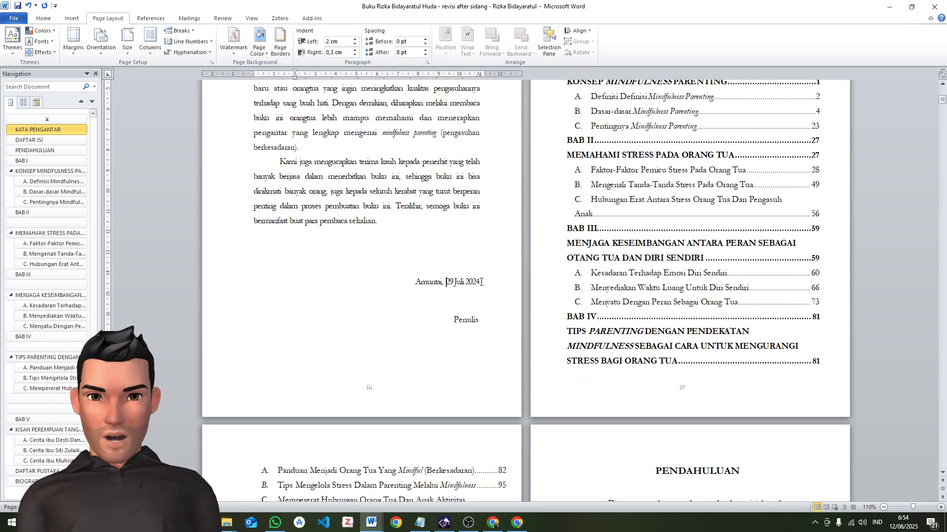
drag(480, 282, 445, 282)
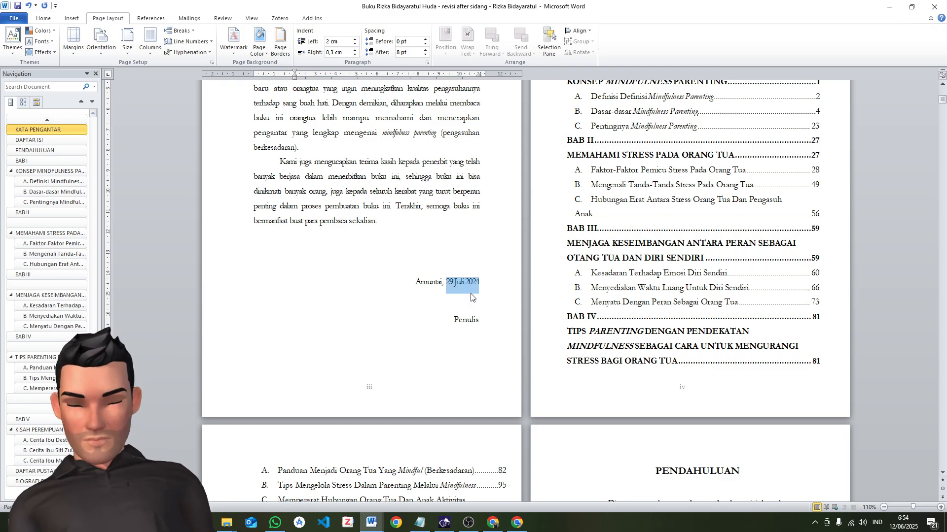
key(BackSpace)
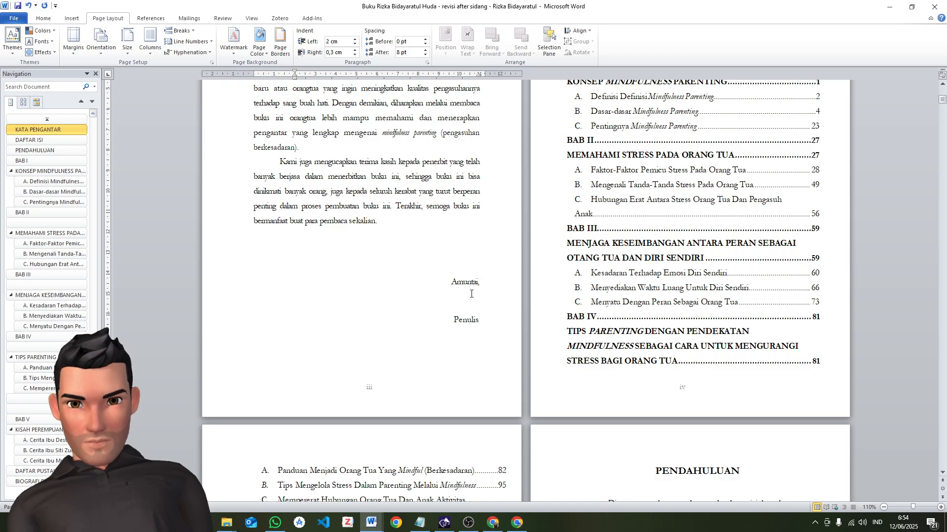
text(Juni 2025)
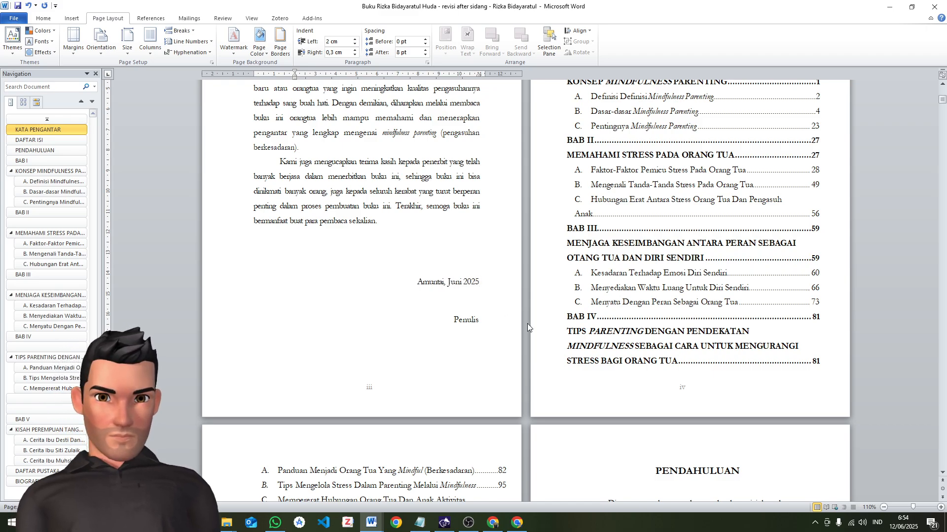
Examine the DAFTAR ISI entries and the page numbers of the front-matter pages leading up to PENDAHULUAN
scroll(528, 323, up, 3)
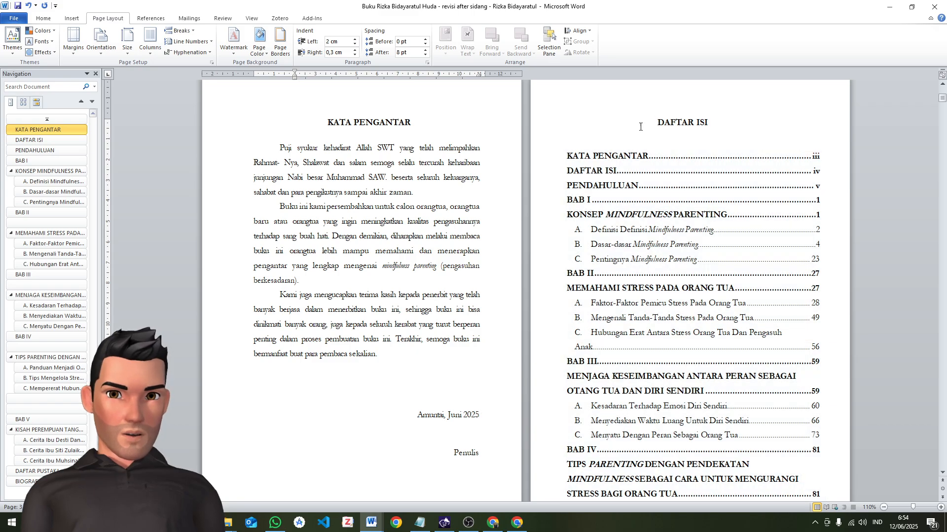
click(640, 127)
scroll(442, 311, down, 6)
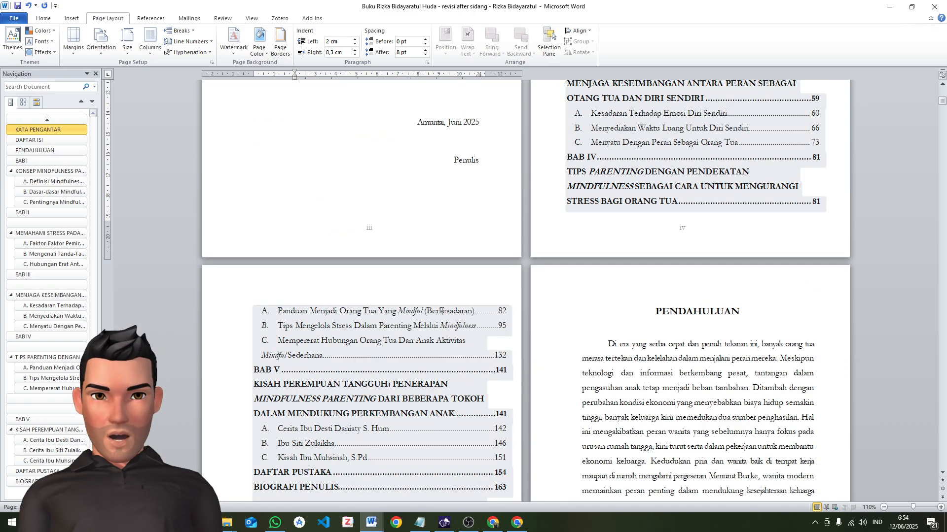
scroll(442, 311, down, 3)
click(380, 398)
click(459, 356)
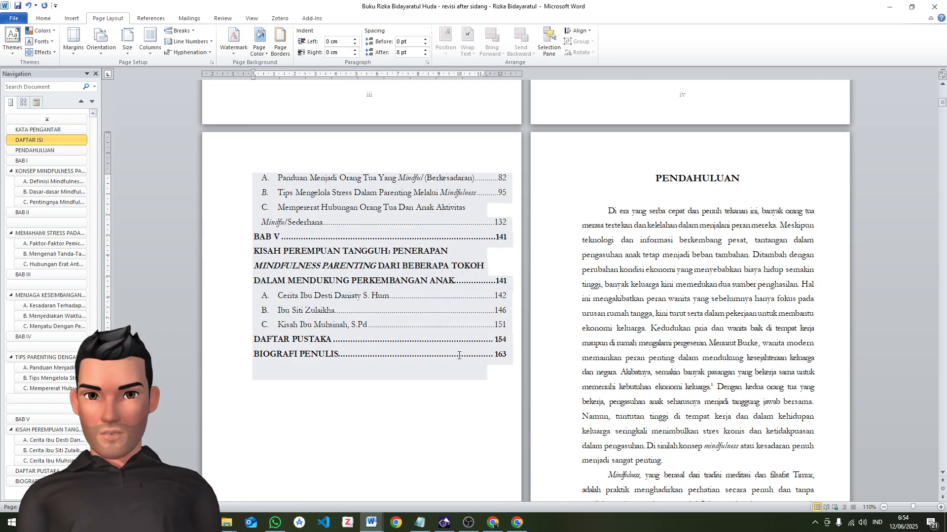
scroll(456, 353, up, 4)
scroll(287, 289, up, 5)
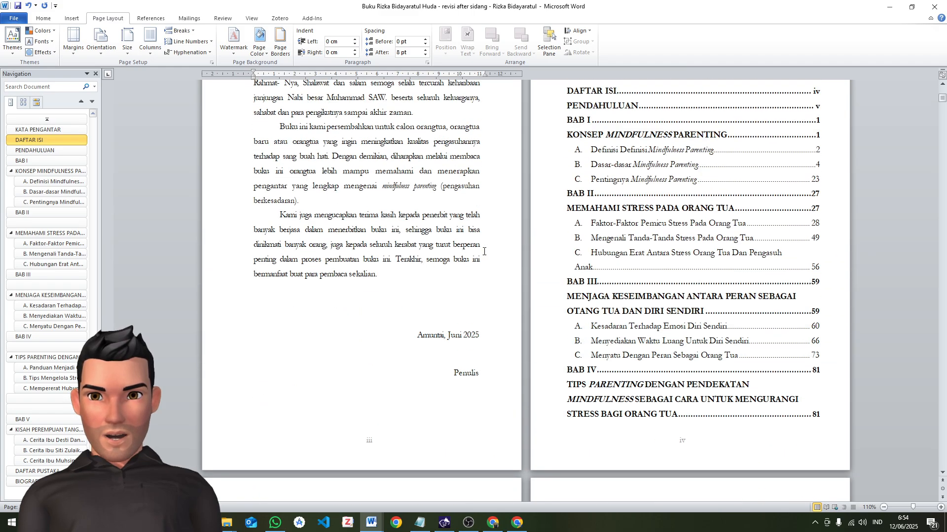
scroll(549, 242, up, 3)
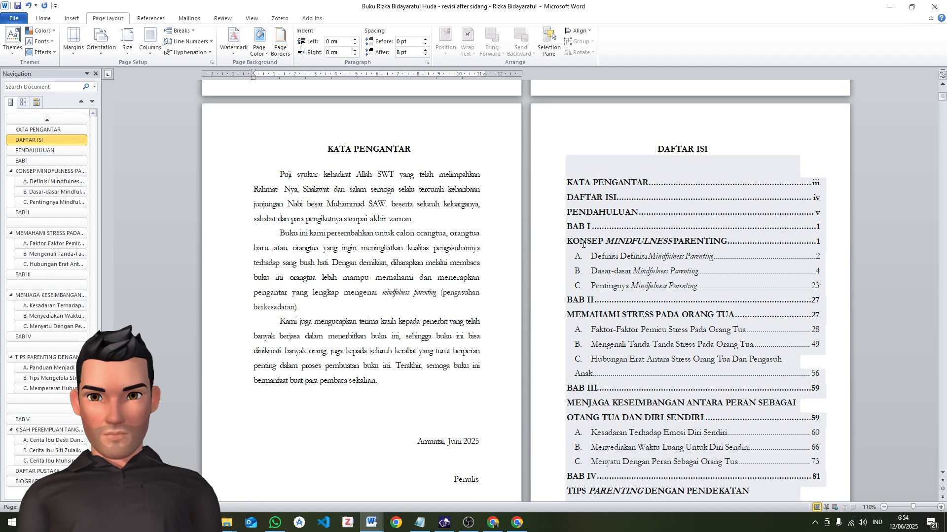
scroll(621, 182, down, 10)
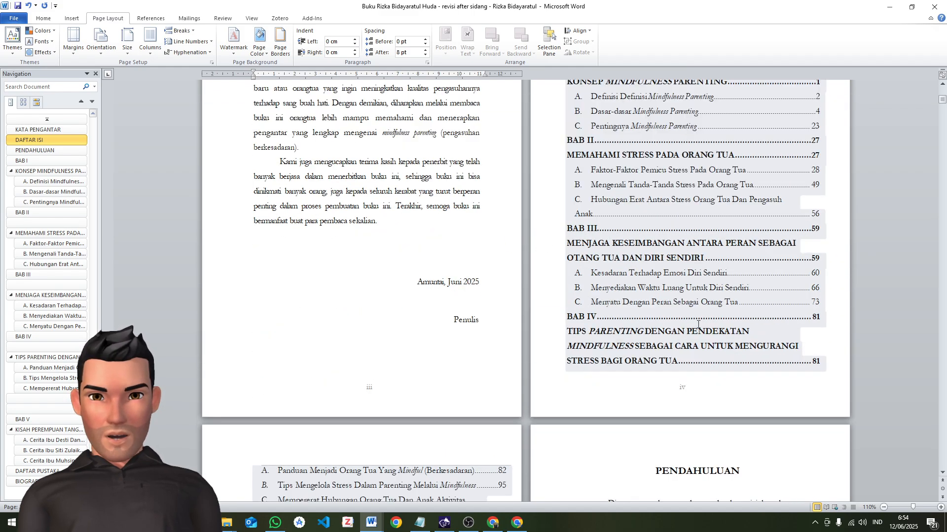
click(621, 294)
scroll(614, 285, down, 3)
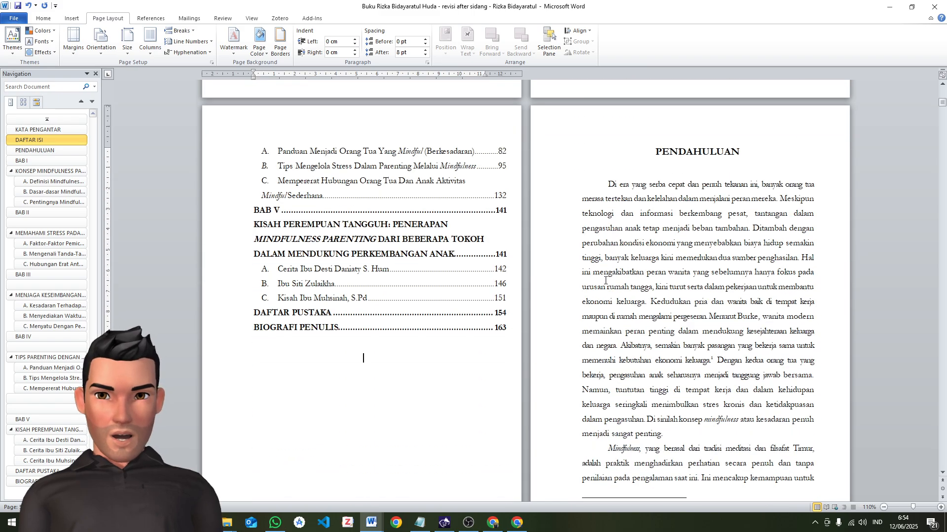
scroll(654, 160, up, 7)
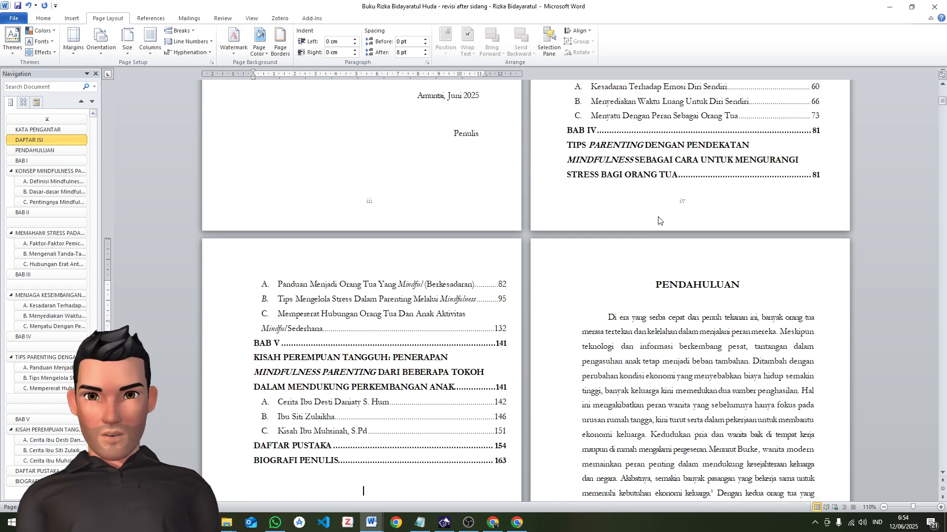
click(663, 234)
scroll(666, 250, up, 20)
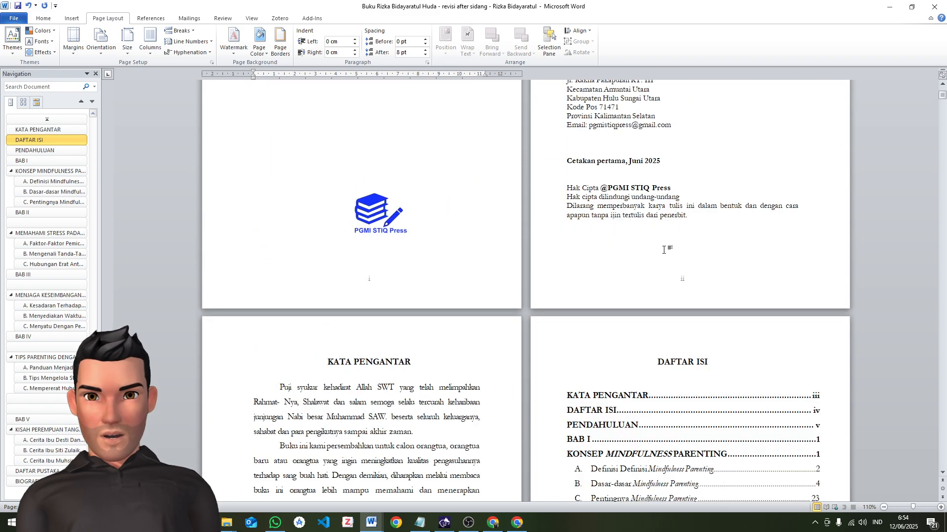
scroll(663, 250, down, 12)
scroll(570, 200, down, 2)
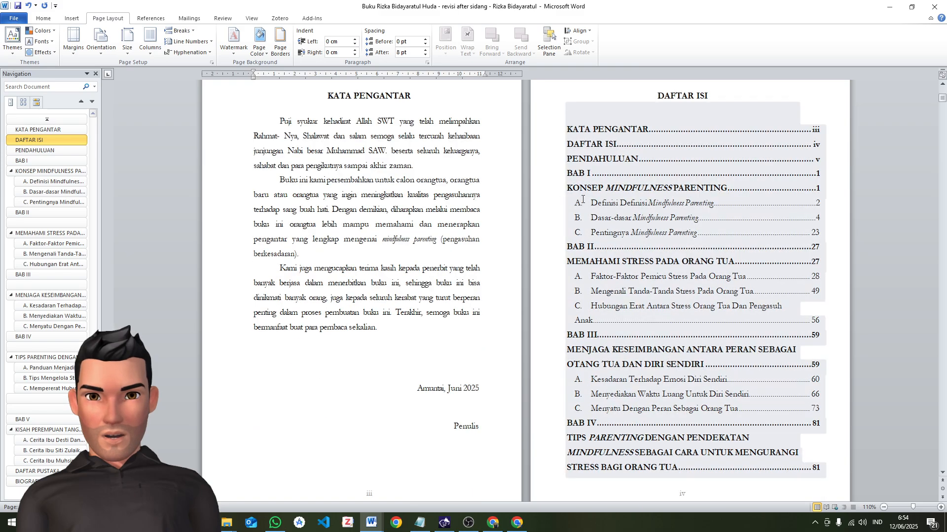
scroll(582, 199, down, 5)
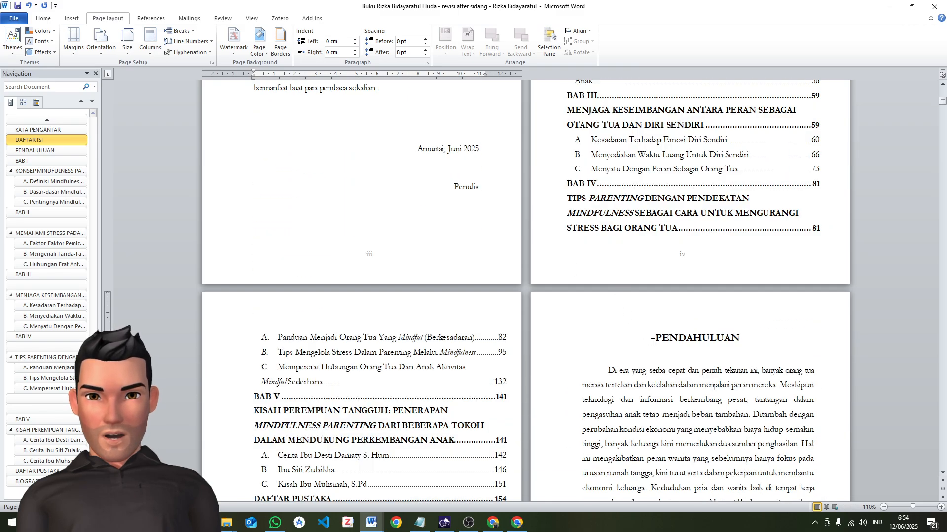
Try to insert a page break directly before the PENDAHULUAN heading
click(652, 342)
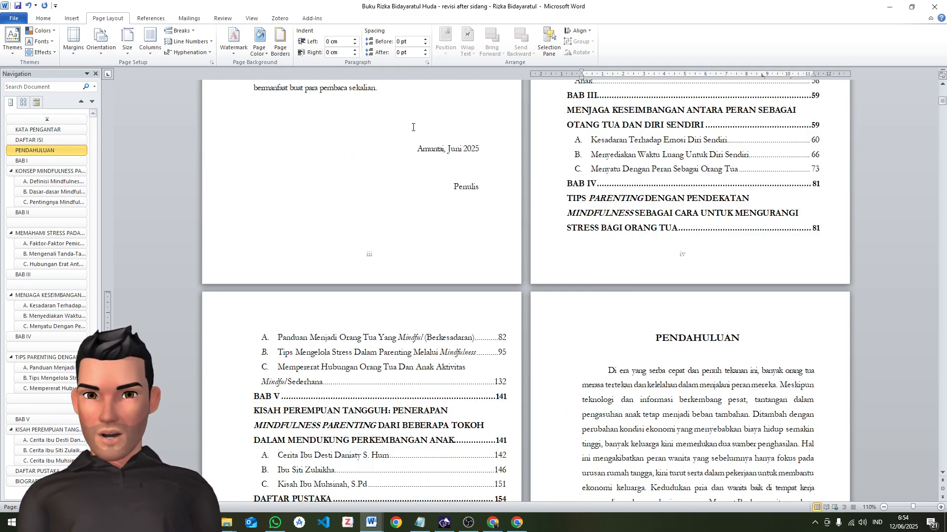
click(180, 30)
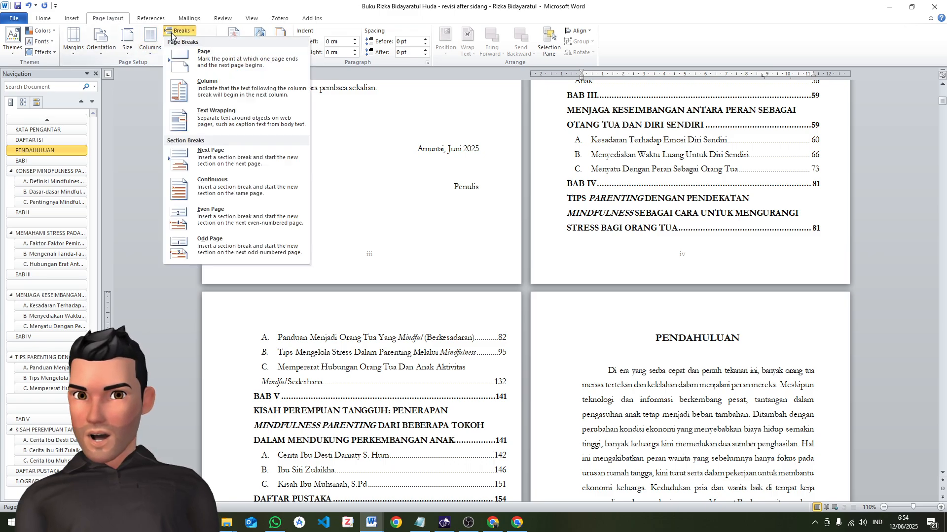
click(198, 61)
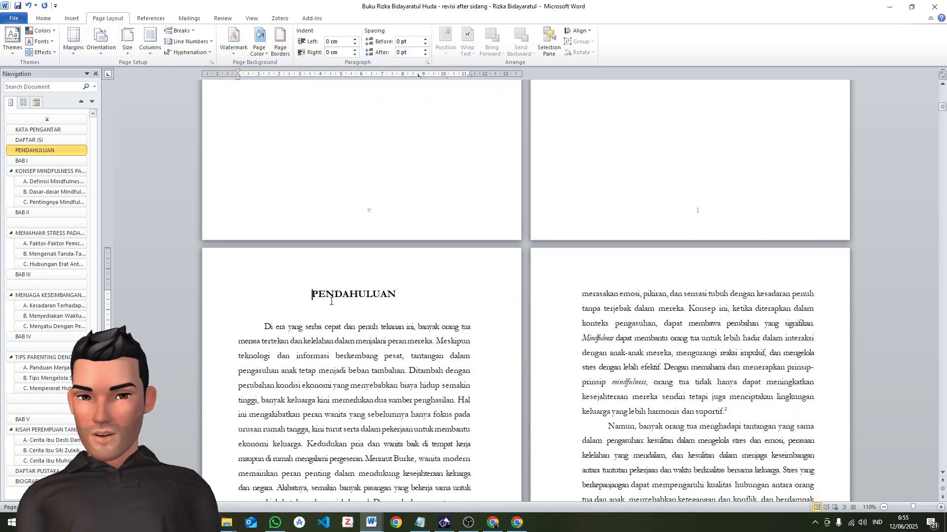
Examine the page layout and numbering around PENDAHULUAN, and undo the page break before its heading
scroll(345, 303, up, 3)
scroll(345, 306, down, 3)
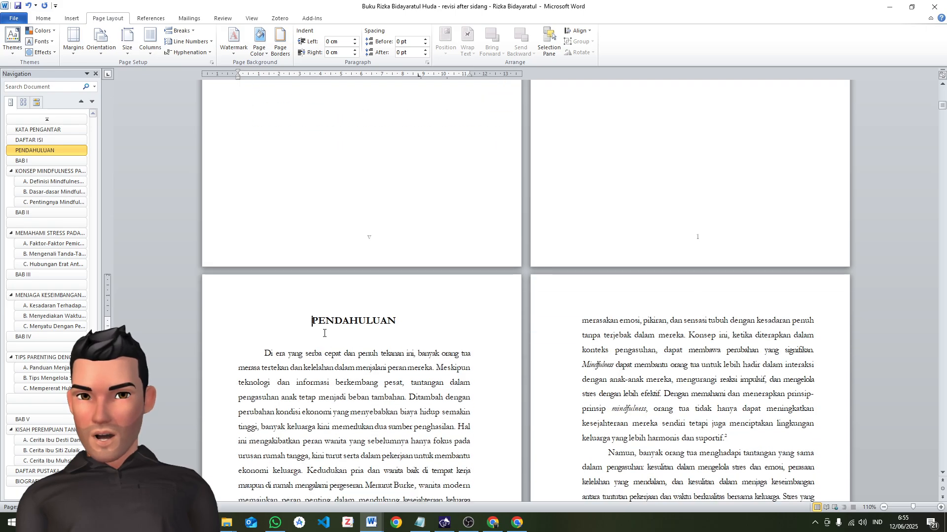
scroll(325, 330, up, 3)
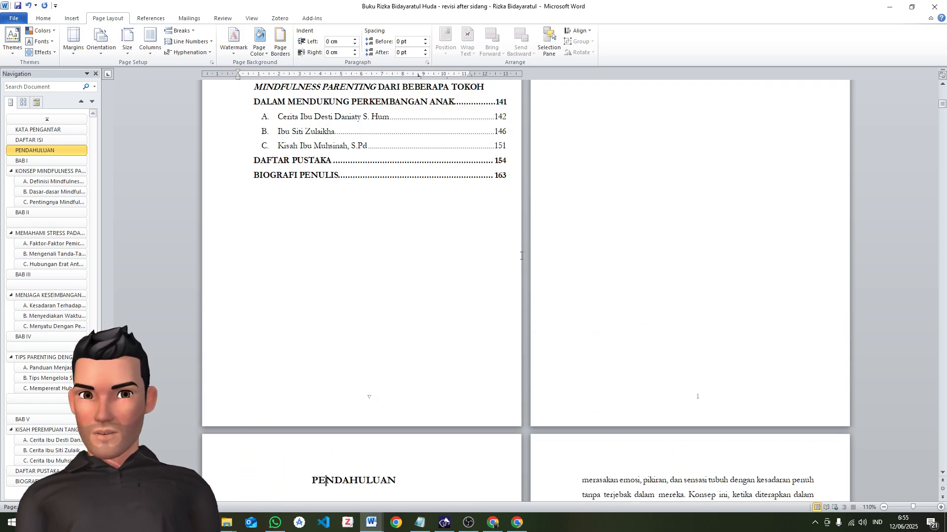
scroll(532, 240, down, 10)
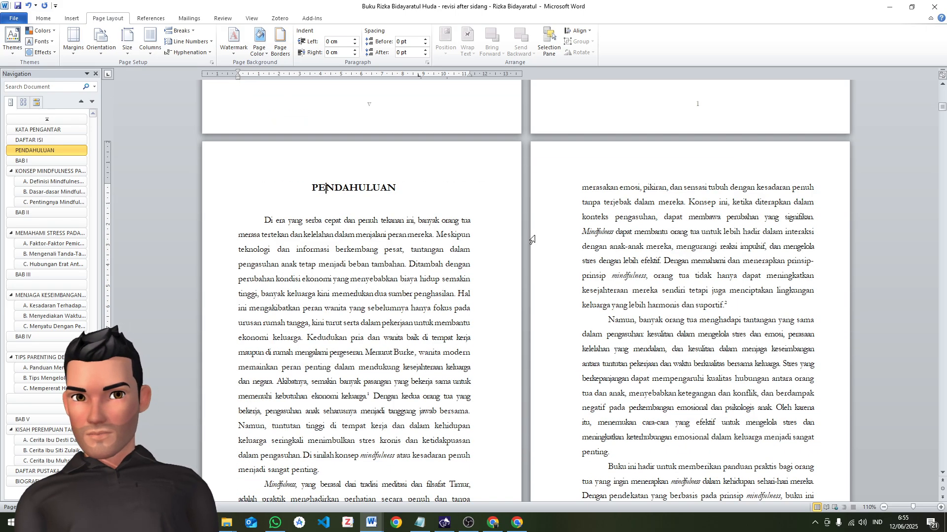
scroll(532, 239, down, 3)
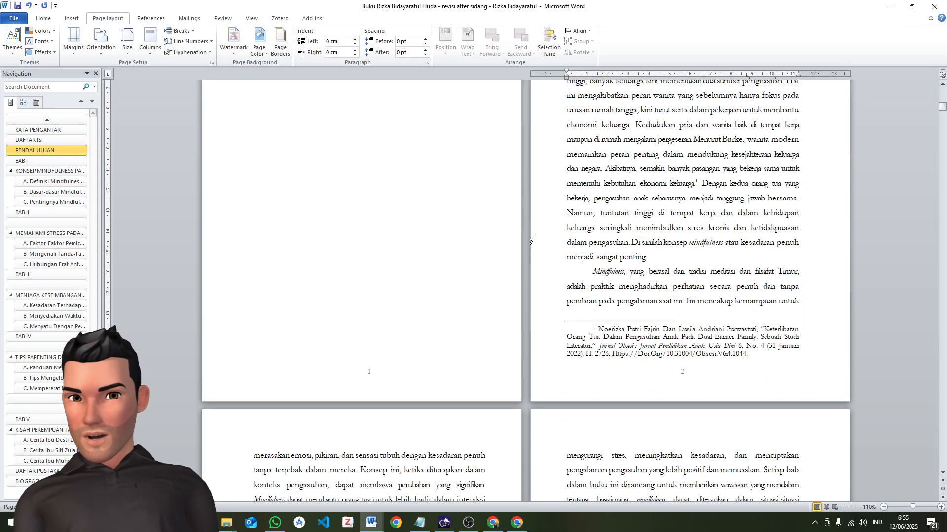
scroll(414, 345, up, 5)
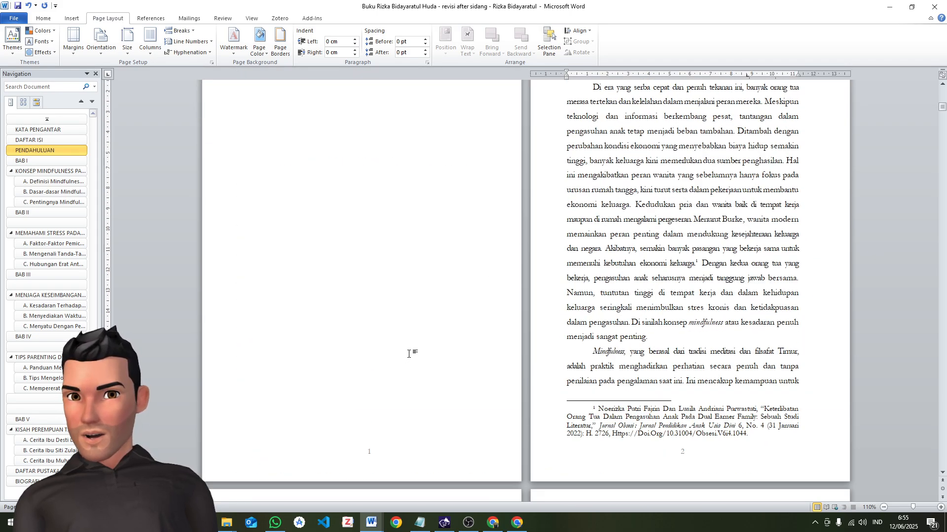
scroll(407, 335, up, 3)
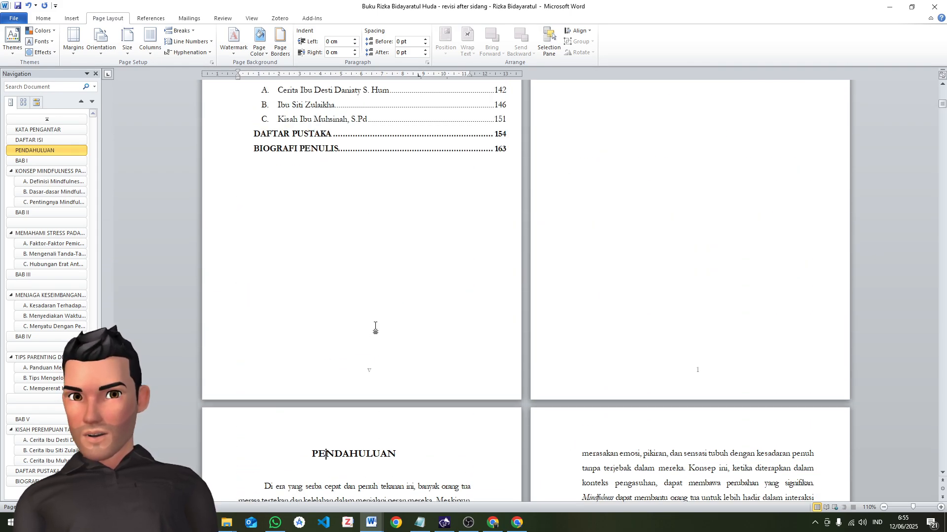
scroll(377, 326, up, 1)
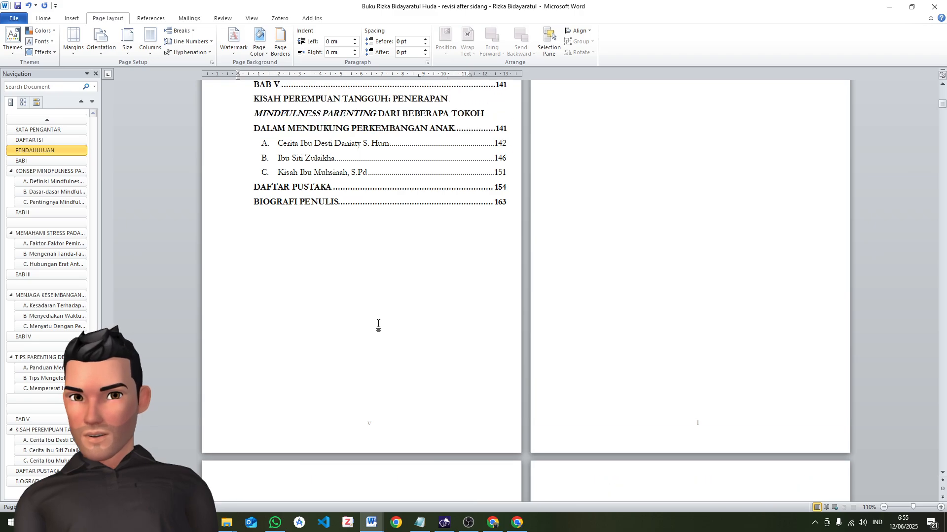
scroll(389, 324, down, 2)
scroll(491, 327, up, 3)
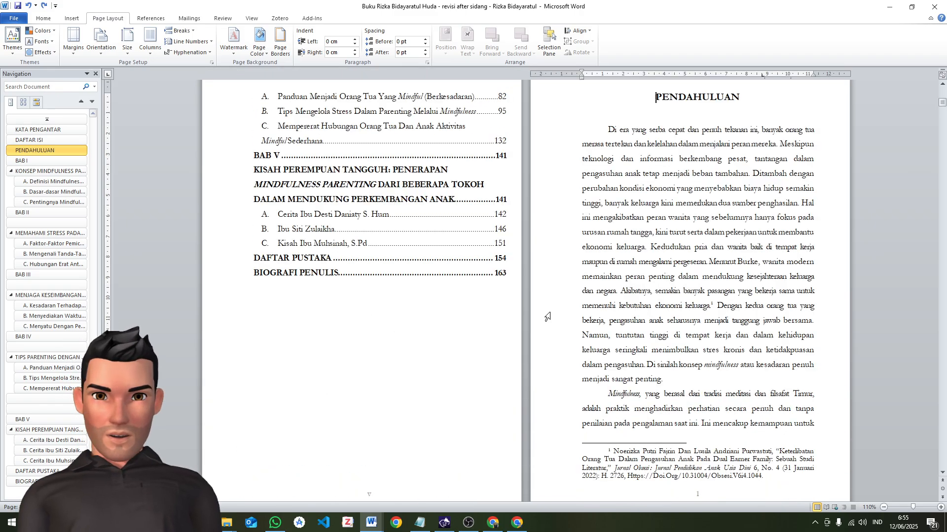
Insert a page break on the empty line after BIOGRAFI PENULIS in DAFTAR ISI and check the following pages' numbering
scroll(540, 314, down, 2)
click(414, 247)
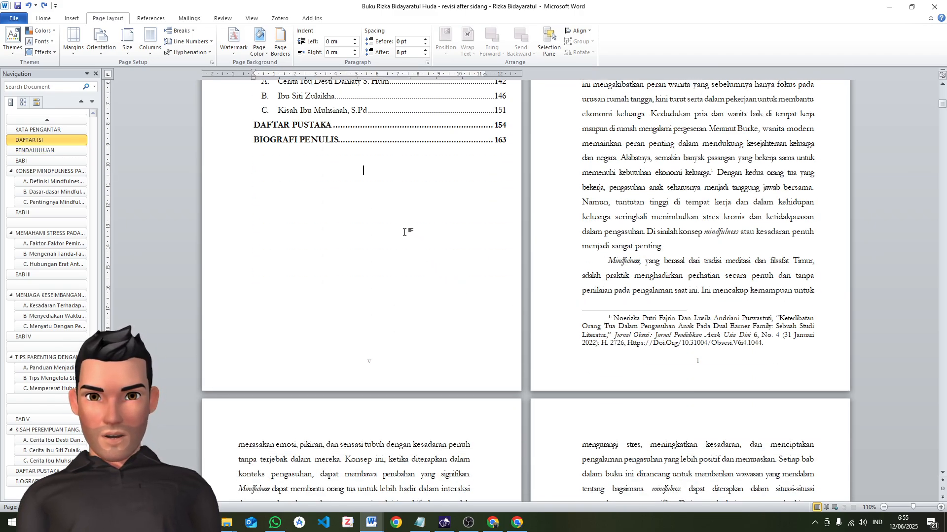
click(180, 30)
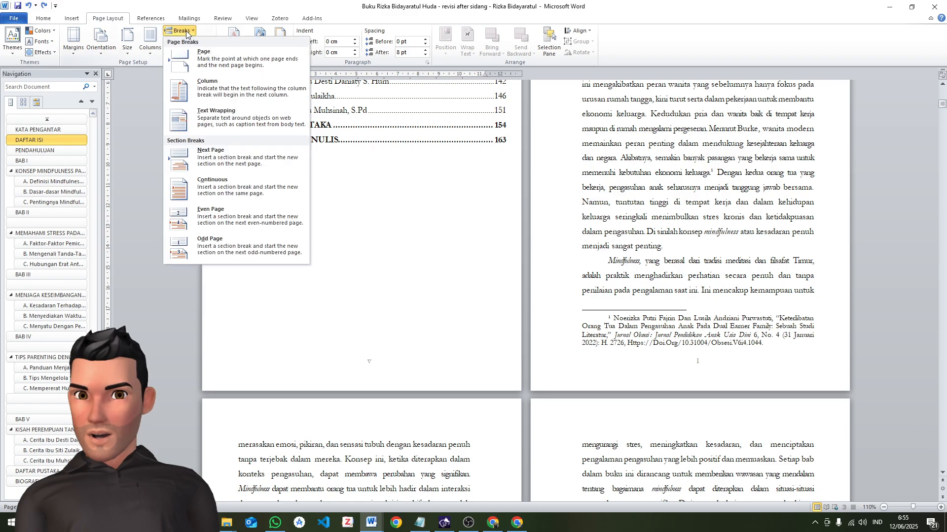
click(207, 59)
scroll(556, 392, down, 6)
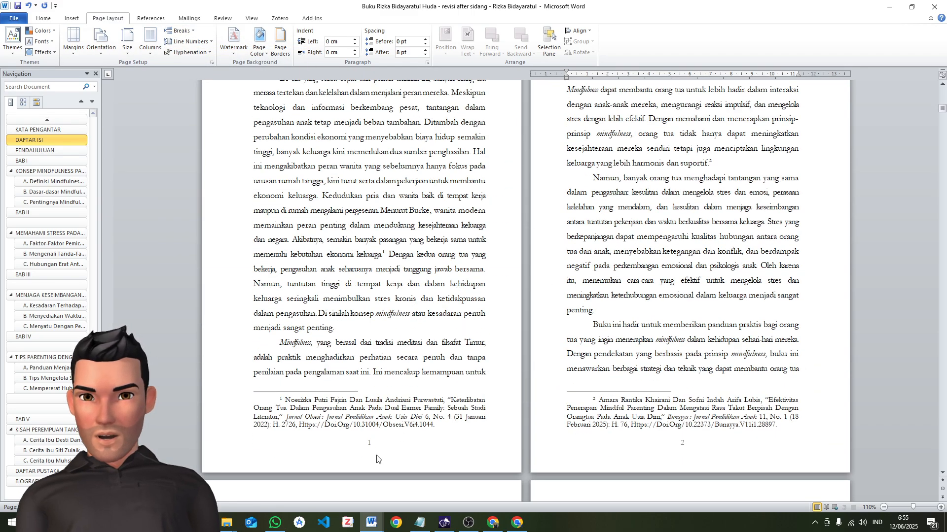
scroll(456, 423, up, 5)
scroll(456, 423, up, 2)
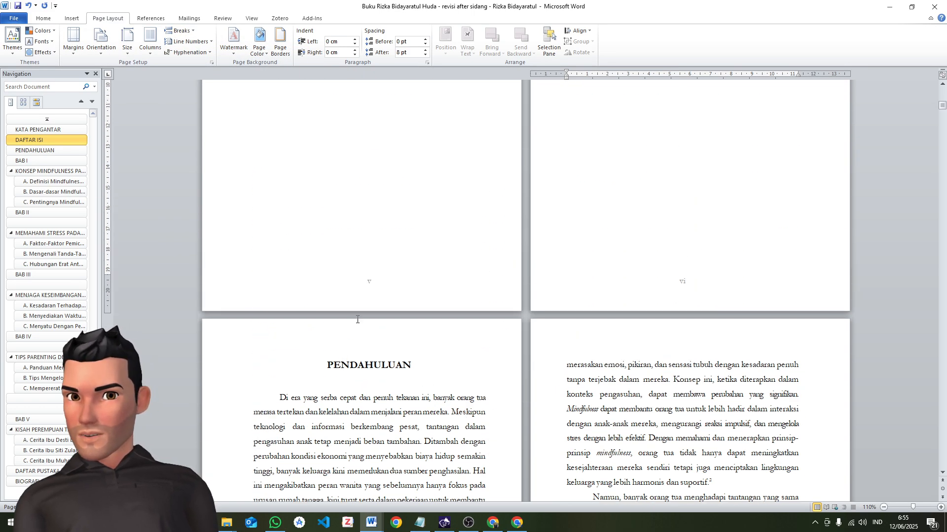
Check the page sequence and numbering from KATA PENGANTAR through DAFTAR ISI to PENDAHULUAN
scroll(553, 387, up, 5)
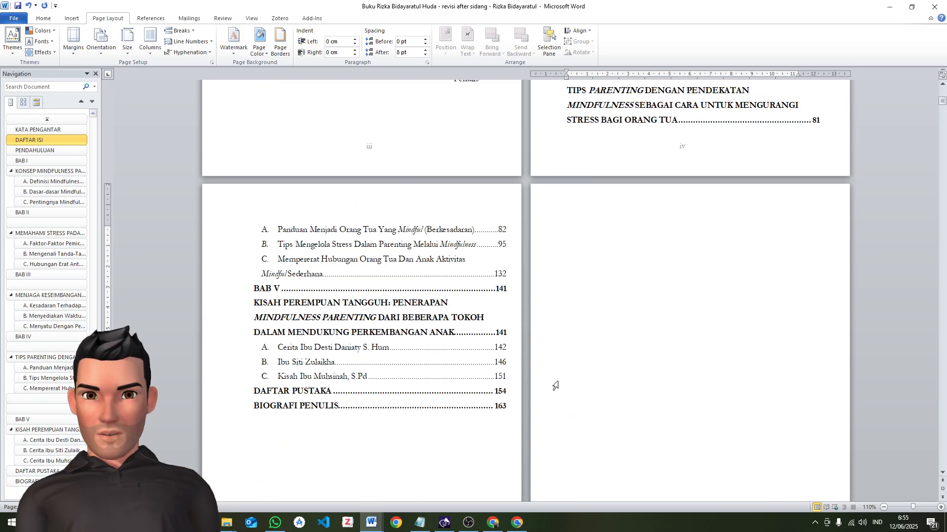
scroll(555, 386, up, 5)
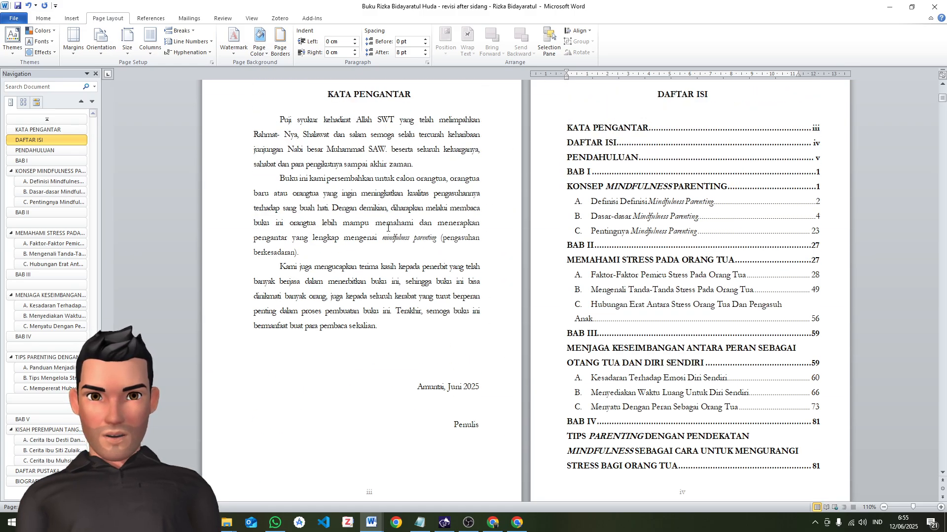
scroll(675, 296, down, 8)
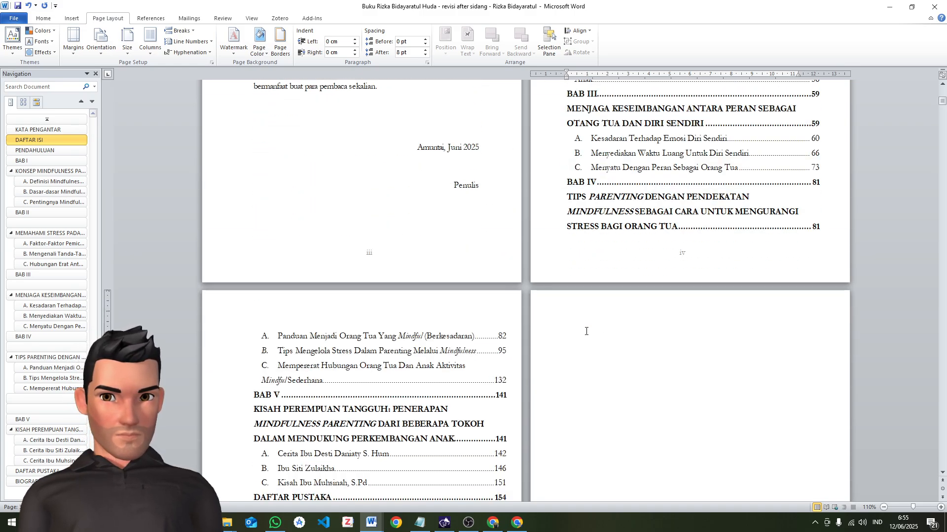
scroll(378, 346, down, 6)
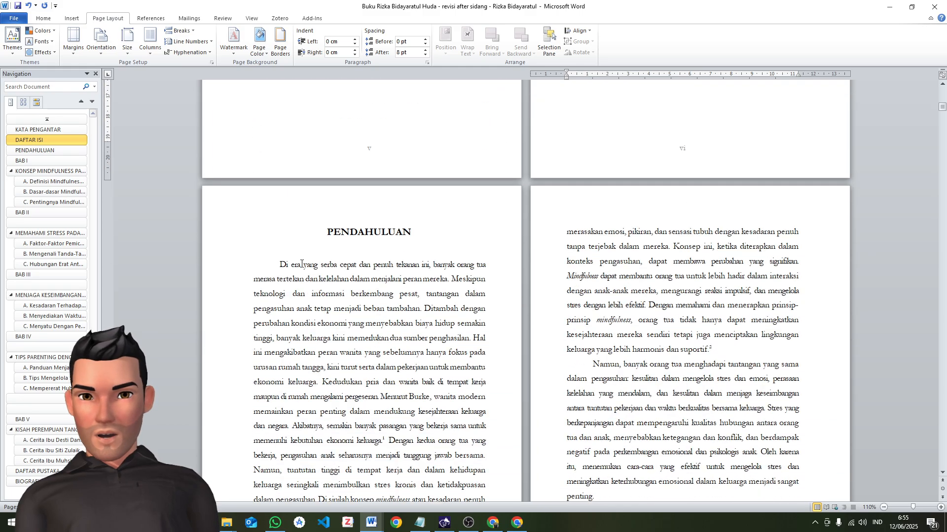
Select the whole PENDAHULUAN body text and check its layout and page numbering up to BAB I
click(272, 158)
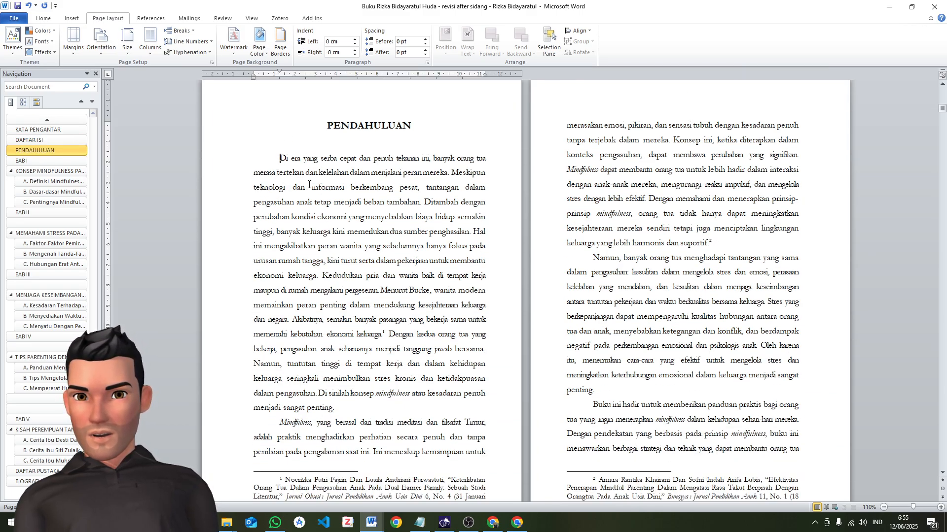
drag(302, 158, 319, 229)
click(280, 172)
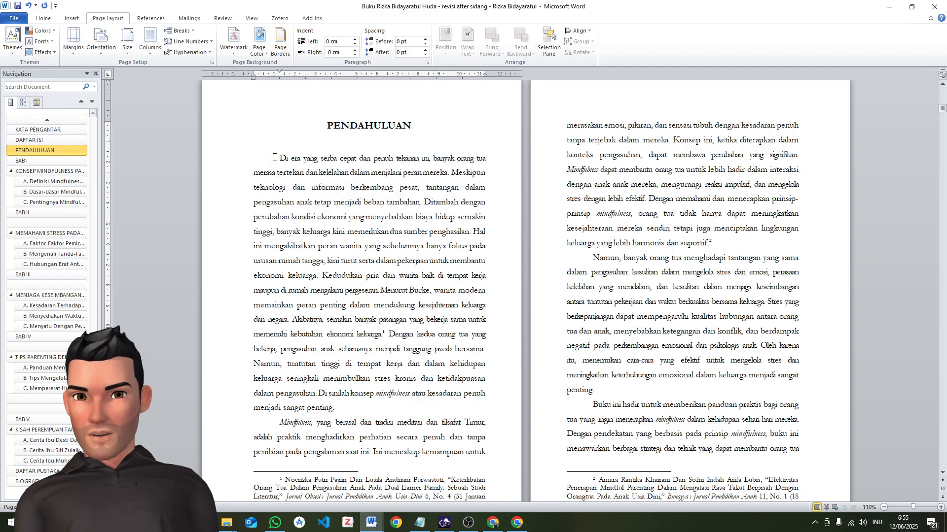
scroll(279, 158, down, 15)
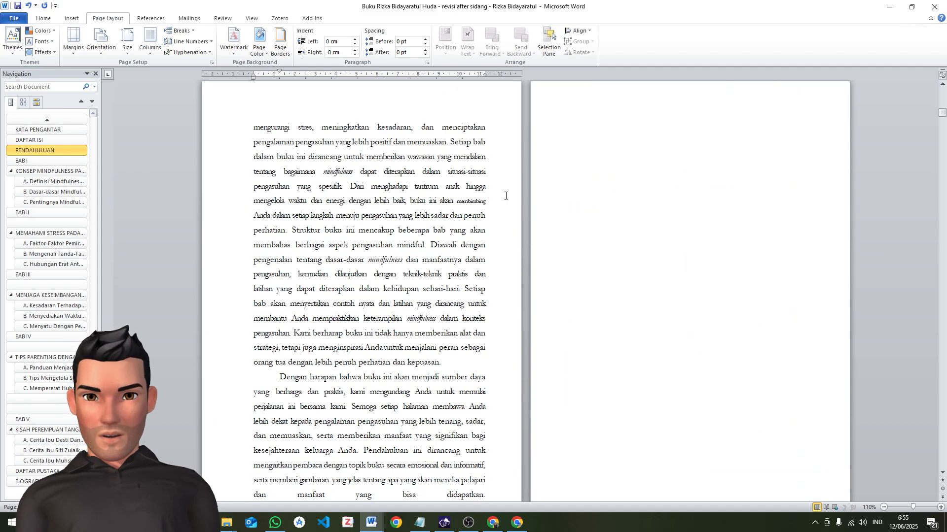
scroll(592, 212, down, 5)
scroll(594, 212, up, 10)
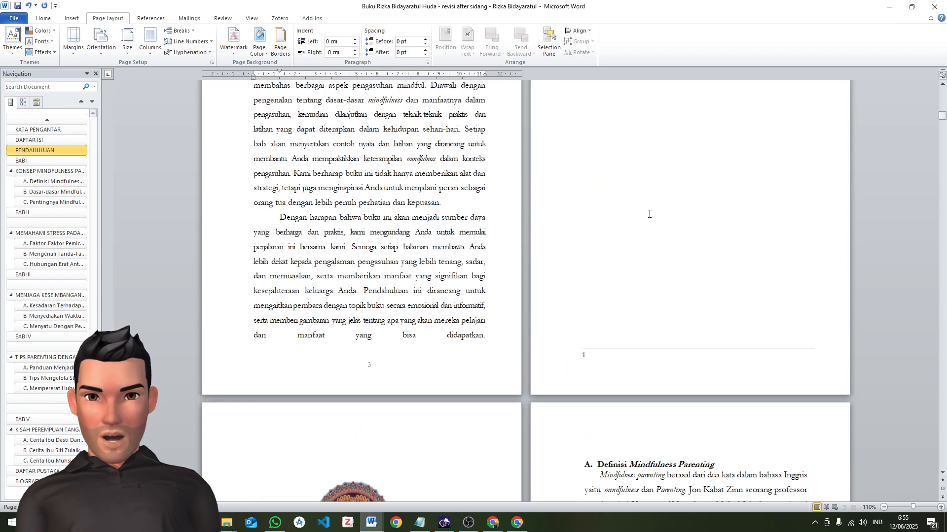
scroll(677, 214, up, 3)
scroll(732, 216, down, 4)
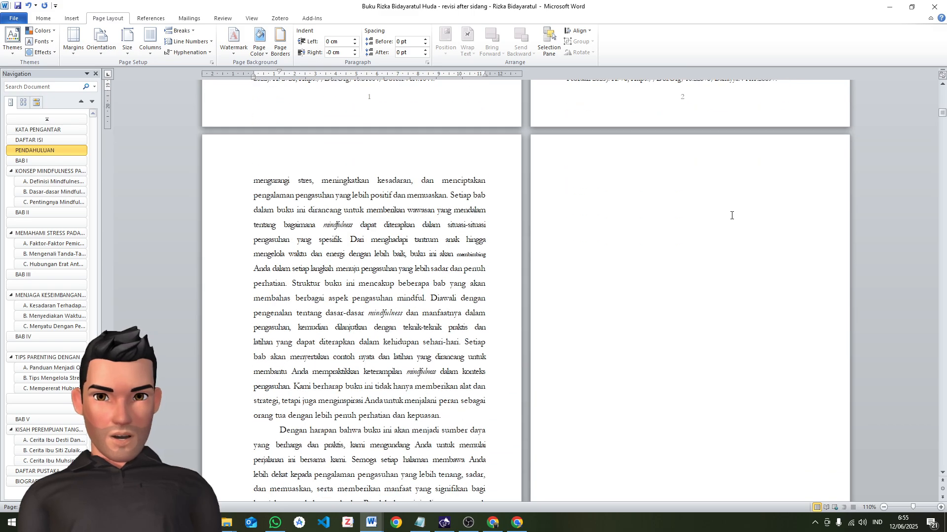
scroll(731, 215, up, 1)
scroll(725, 219, down, 10)
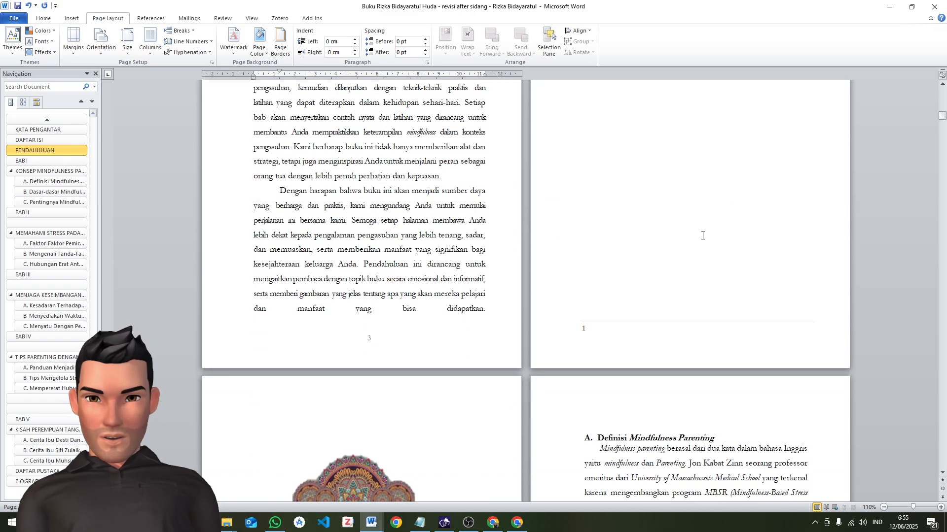
shift+click(684, 232)
scroll(386, 175, up, 16)
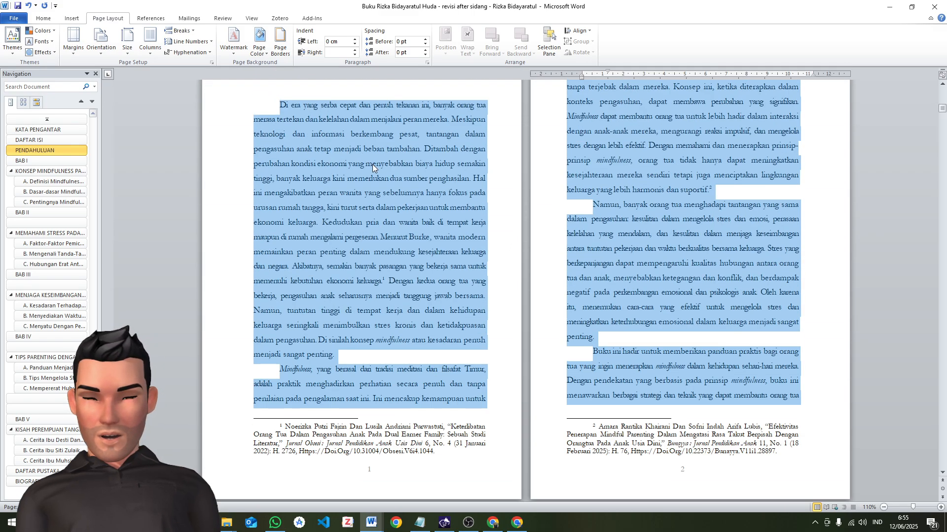
scroll(332, 127, up, 6)
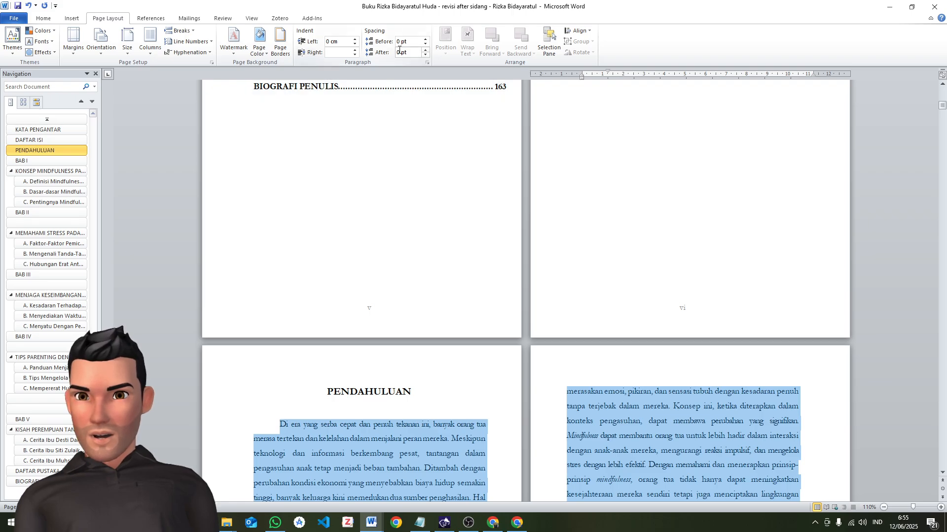
scroll(358, 216, down, 14)
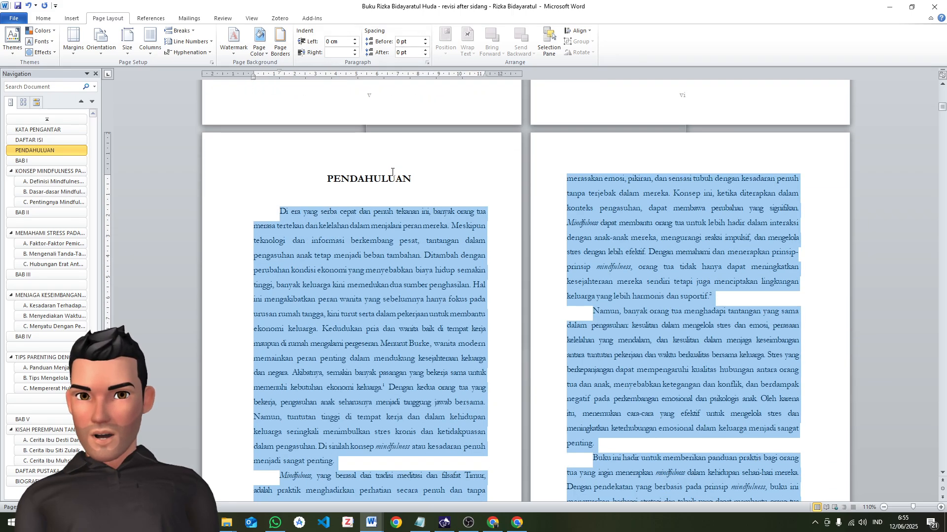
click(385, 199)
Split the opening paragraph of PENDAHULUAN, starting a new paragraph at "Kedudukan pria dan wanita"
scroll(377, 199, up, 2)
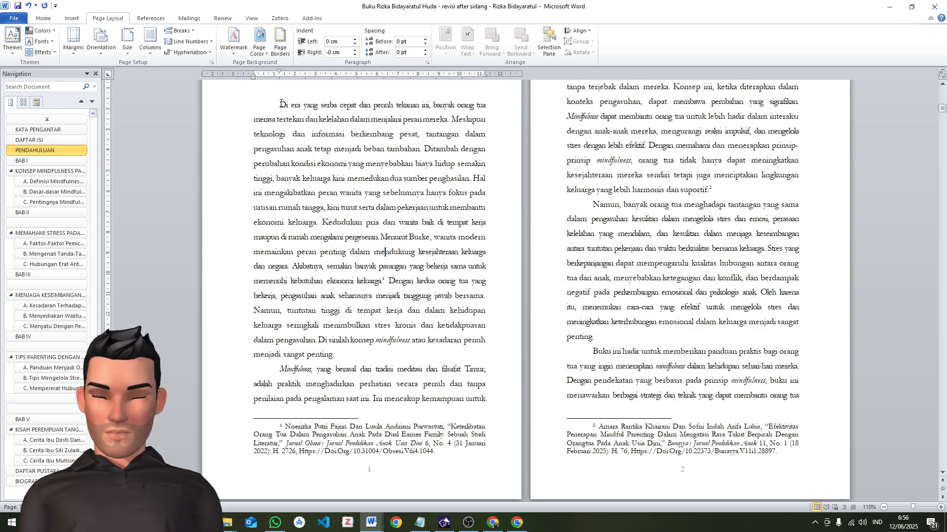
drag(281, 104, 320, 314)
click(320, 224)
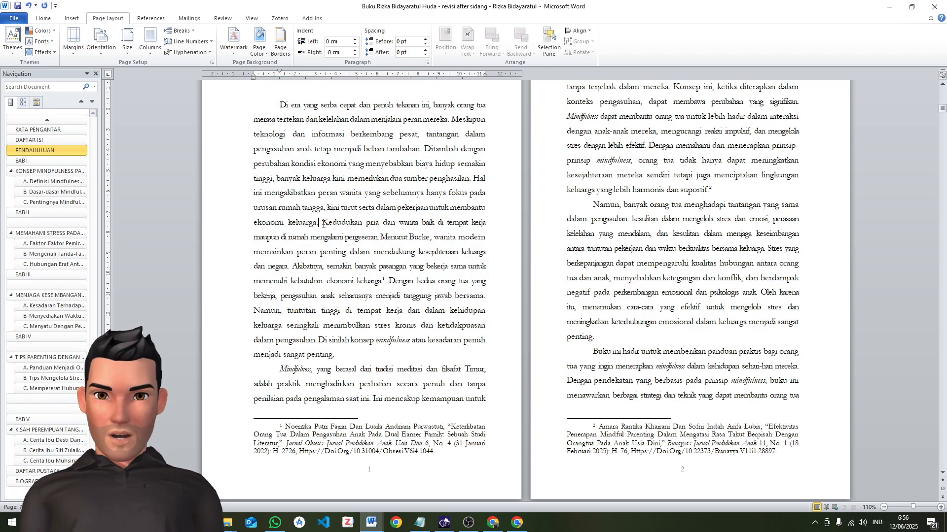
key(Return)
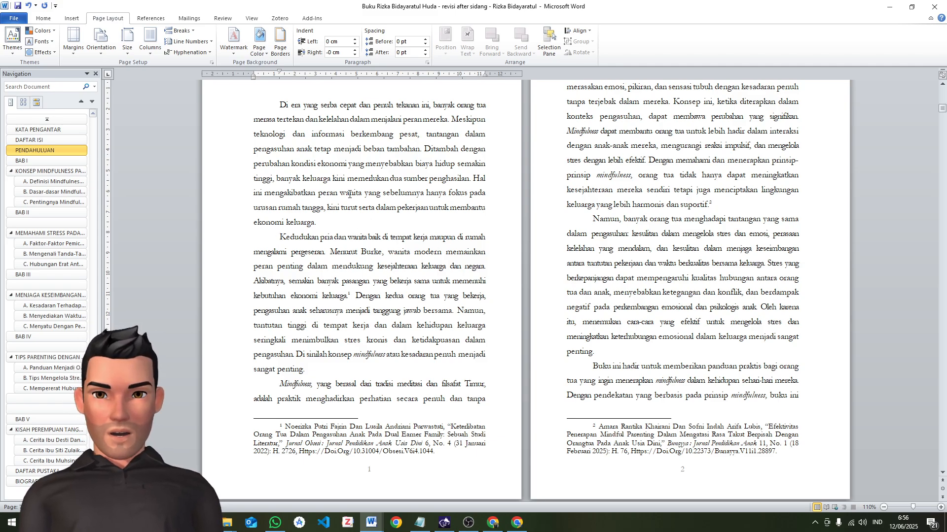
Start a new paragraph at "Struktur buku ini mencakup" in the PENDAHULUAN text
scroll(413, 260, up, 3)
scroll(409, 269, down, 10)
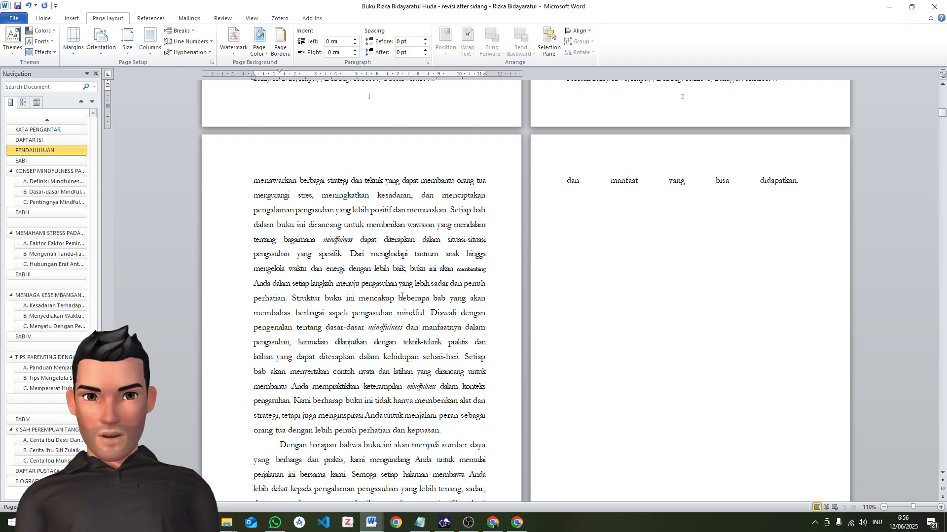
click(292, 299)
key(Return)
scroll(414, 302, down, 3)
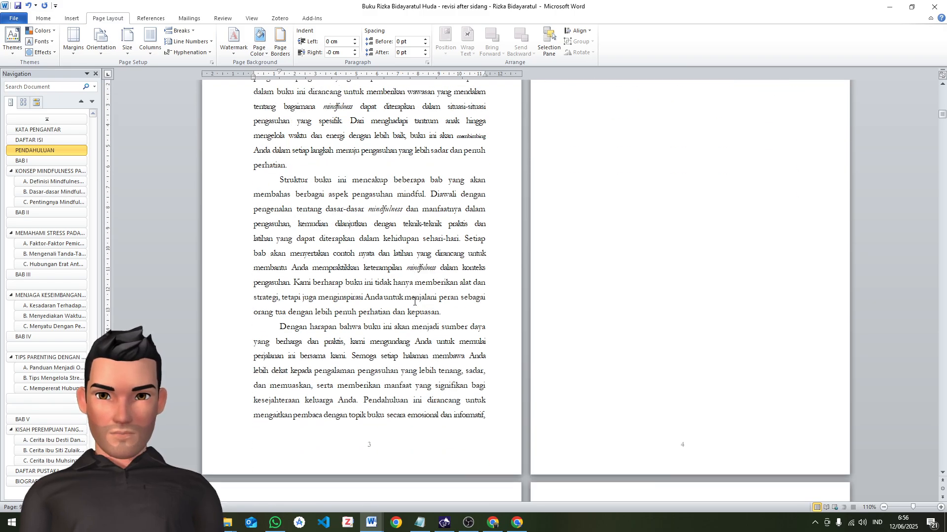
Fix the stretched word spacing in the last line of PENDAHULUAN by deleting what follows "didapatkan."
scroll(420, 301, down, 3)
scroll(612, 302, up, 7)
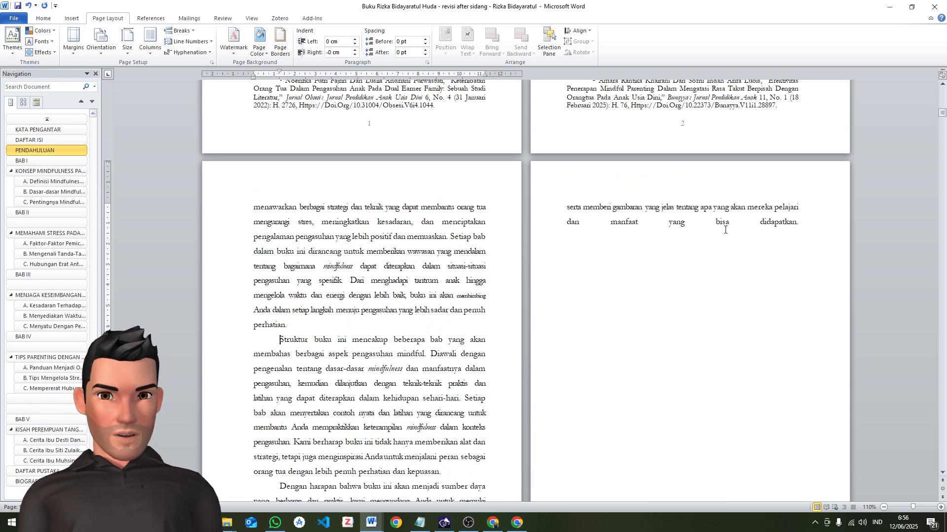
click(814, 219)
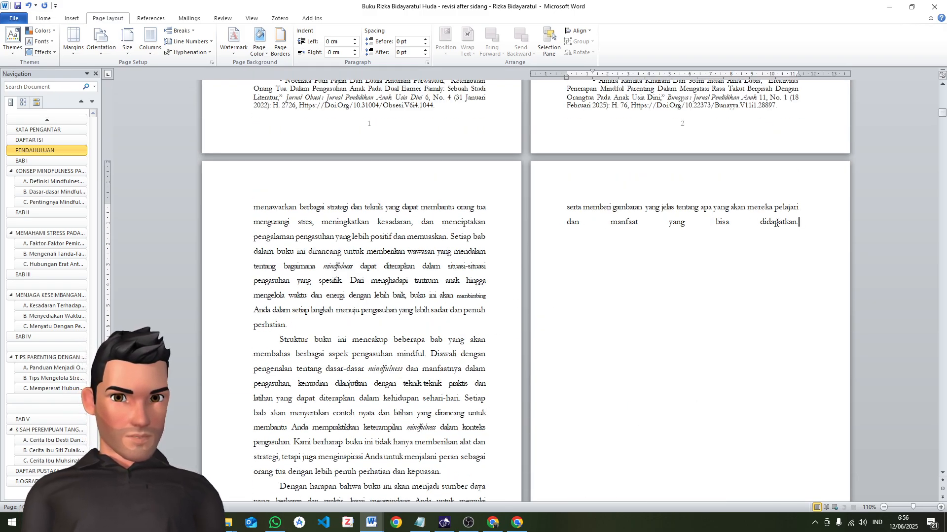
key(Delete)
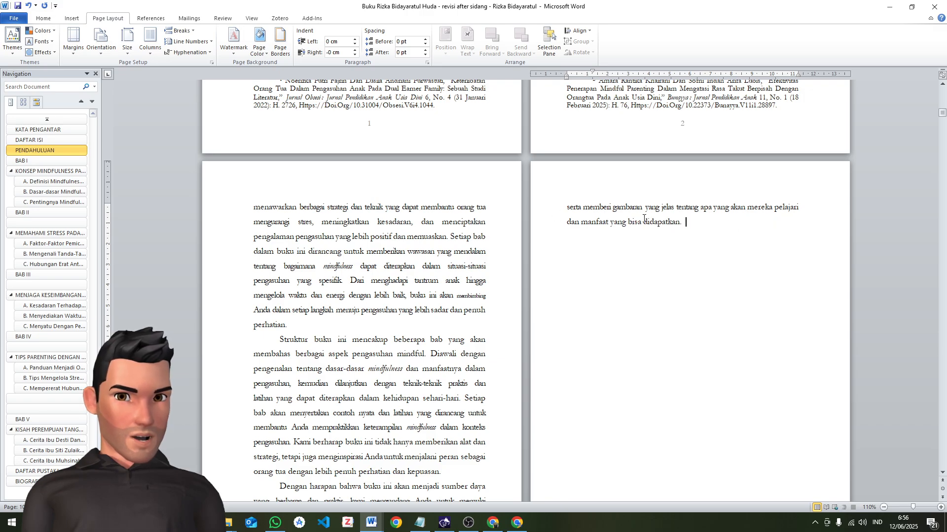
Check the PENDAHULUAN pages up to BAB I and set the opening paragraph's first-line indent to 1 cm
scroll(589, 250, down, 9)
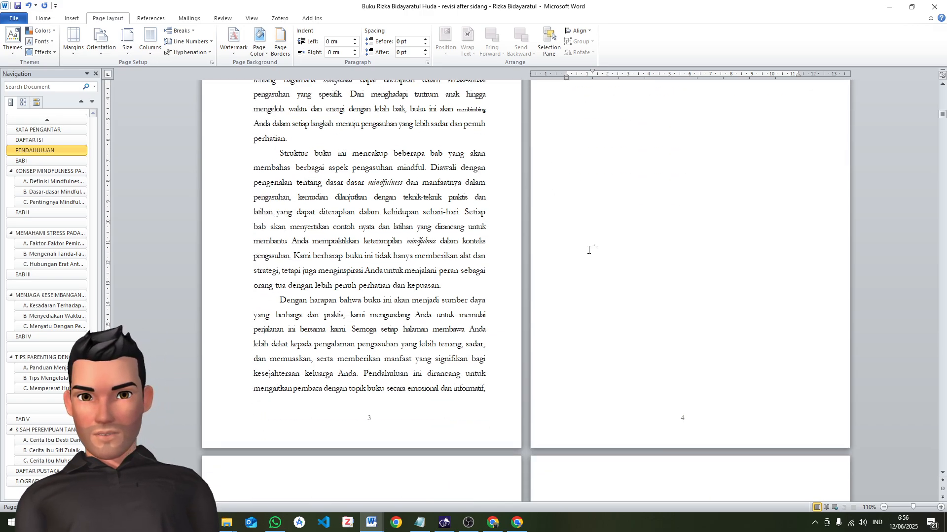
scroll(589, 250, down, 4)
scroll(589, 249, up, 15)
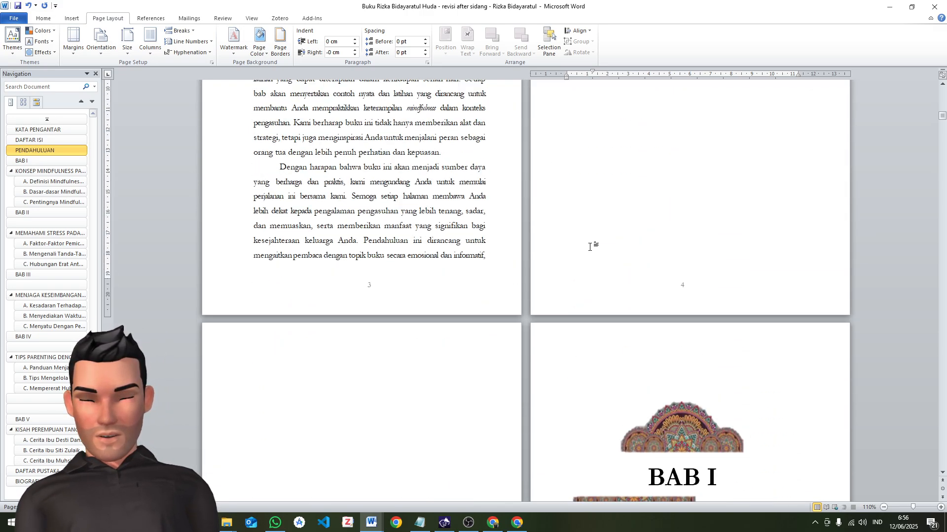
scroll(590, 250, up, 4)
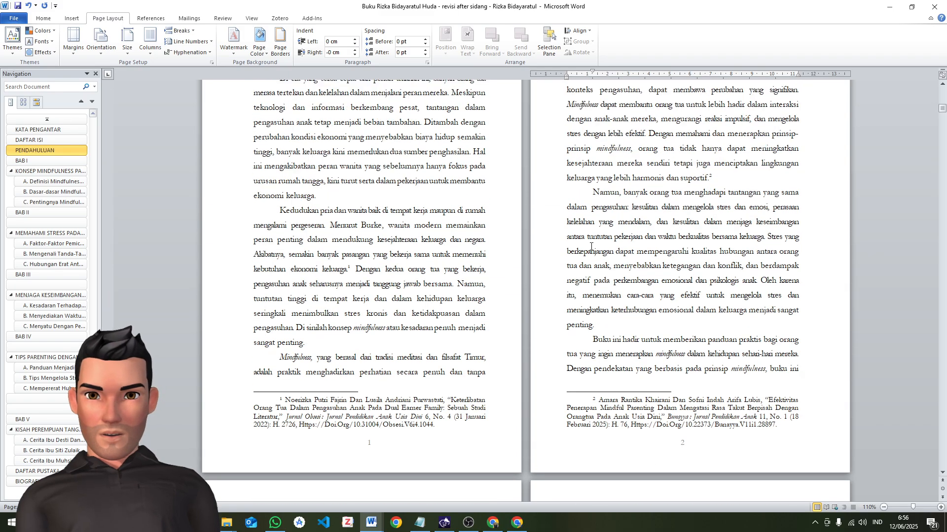
scroll(590, 250, down, 8)
scroll(388, 246, up, 12)
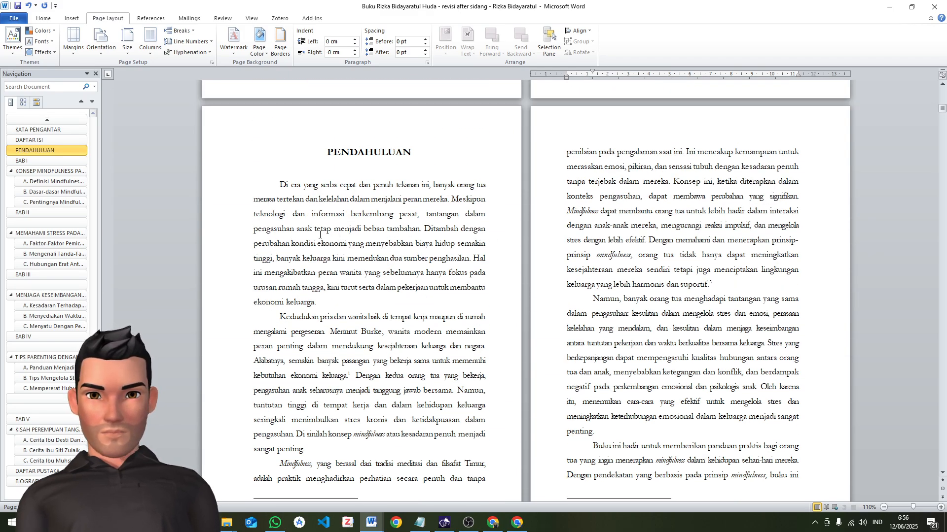
click(274, 107)
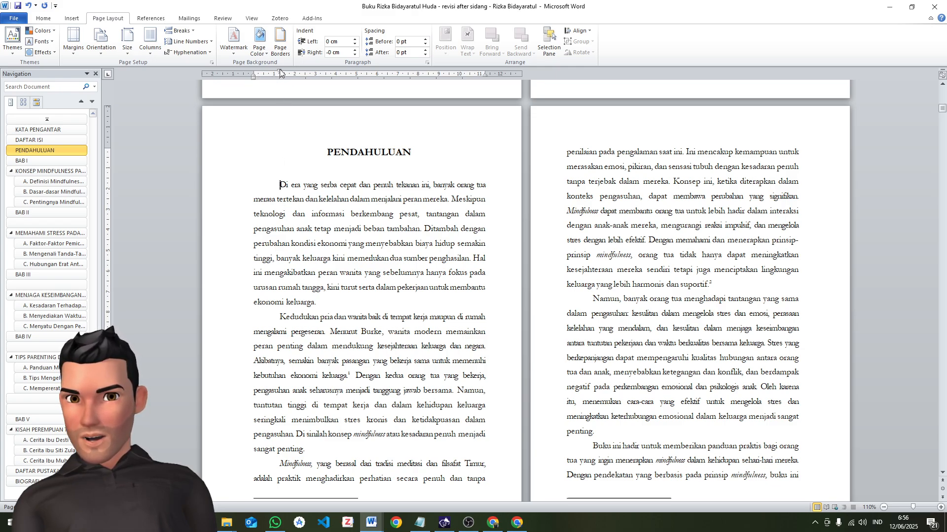
drag(280, 70, 273, 70)
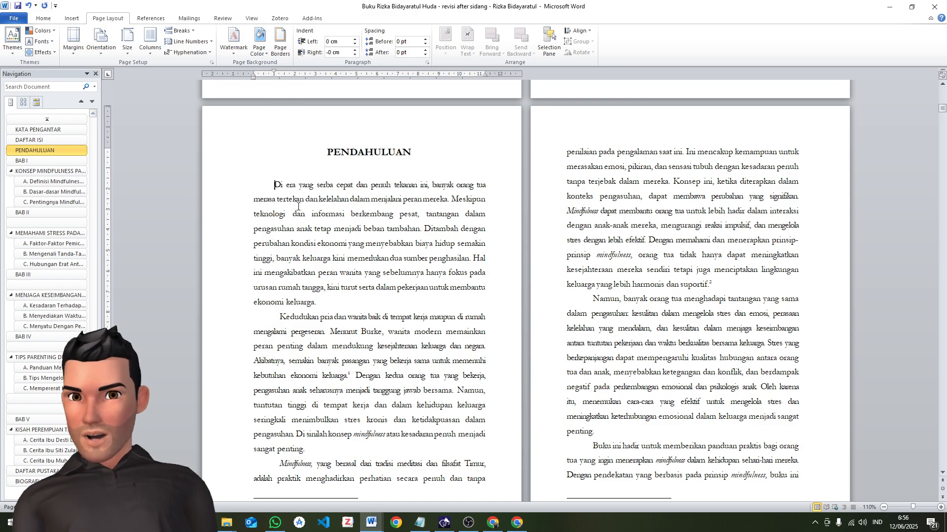
Select the entire opening paragraph of PENDAHULUAN, from "Di era yang serba cepat" to "ekonomi keluarga."
drag(267, 184, 300, 321)
click(300, 319)
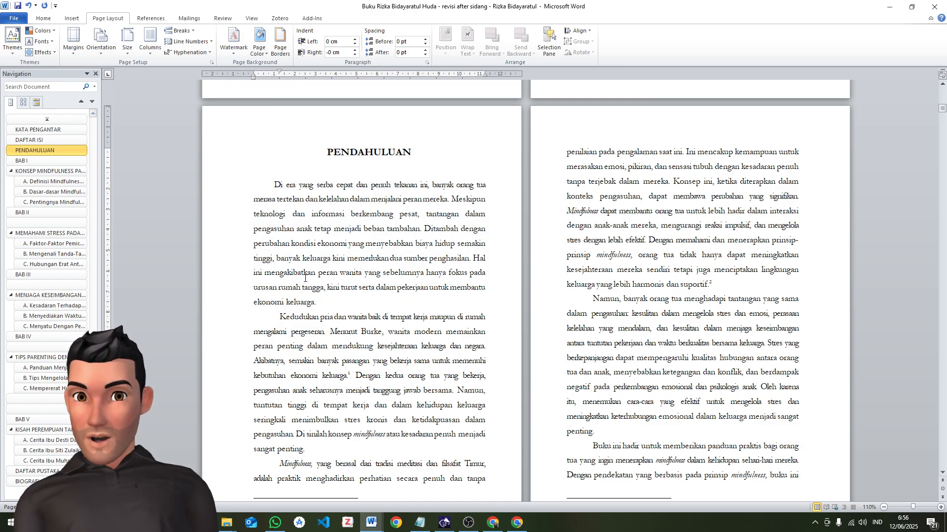
scroll(305, 279, down, 1)
drag(272, 158, 344, 271)
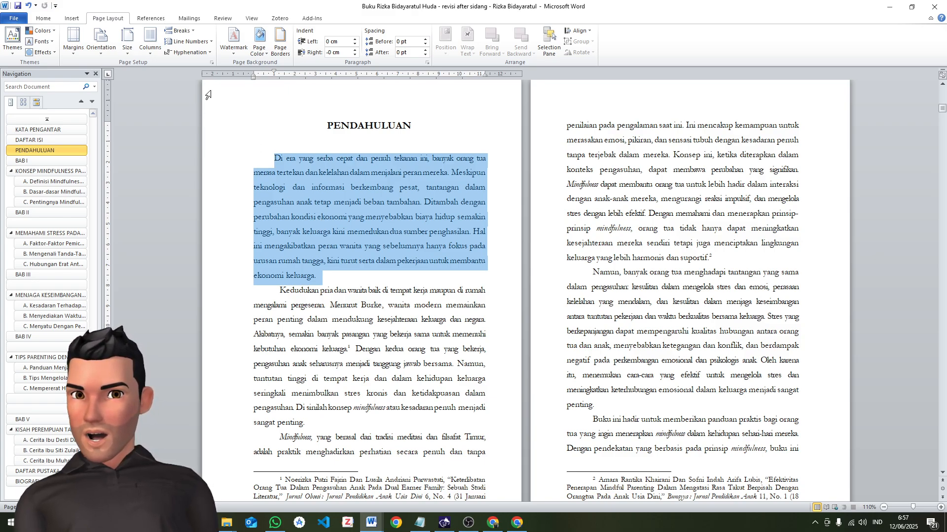
click(50, 18)
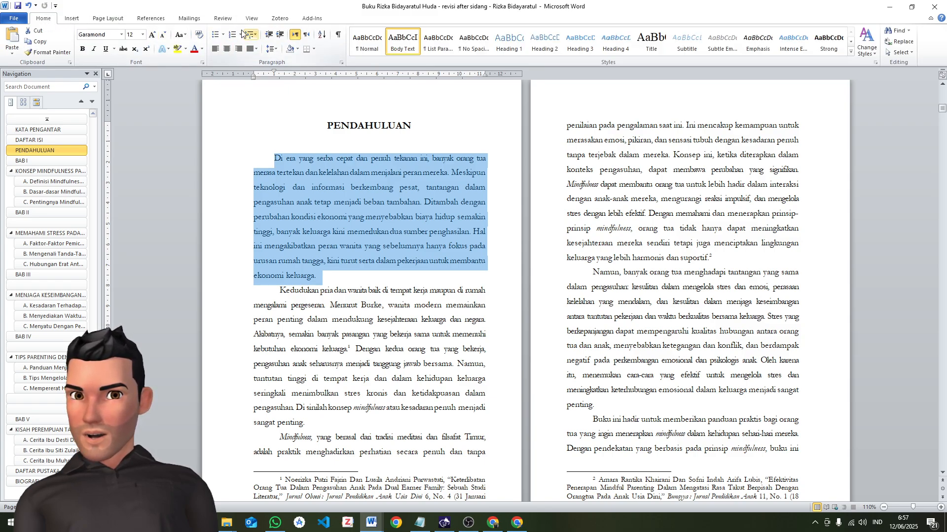
click(72, 19)
click(106, 18)
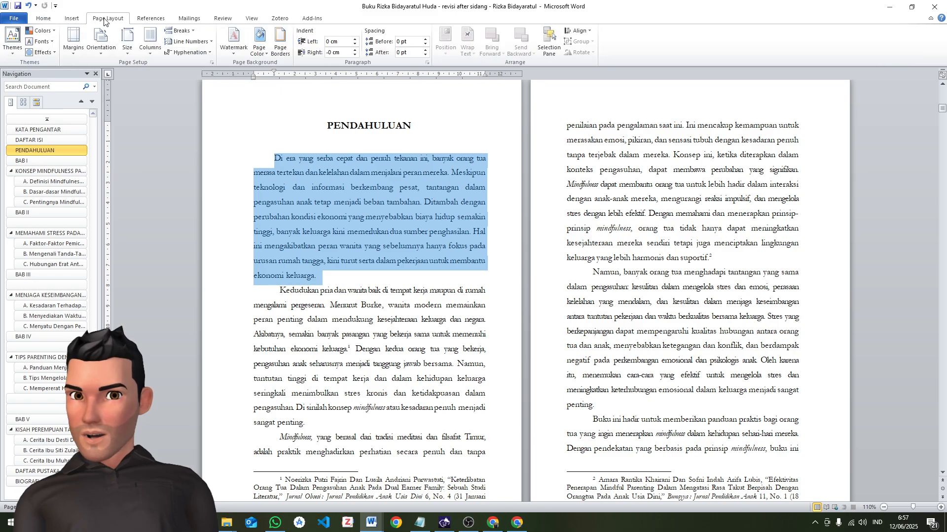
click(150, 19)
click(189, 19)
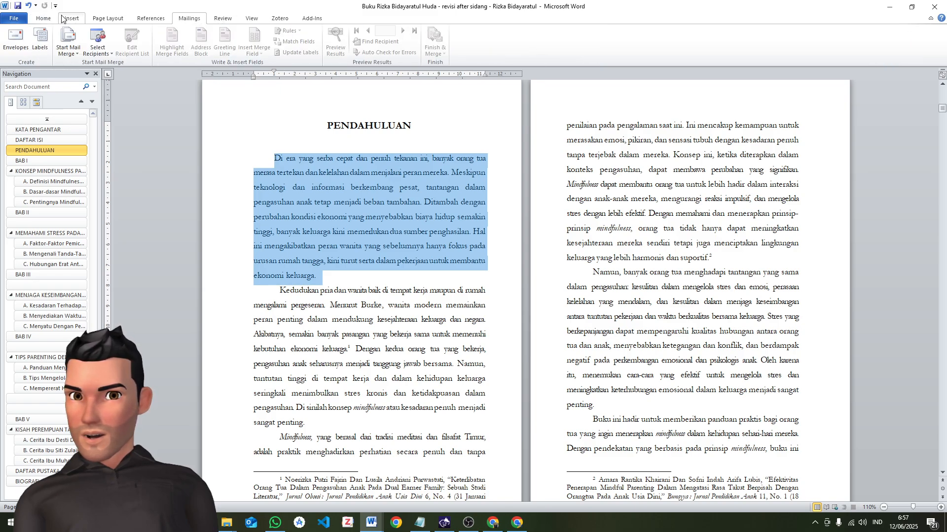
click(43, 18)
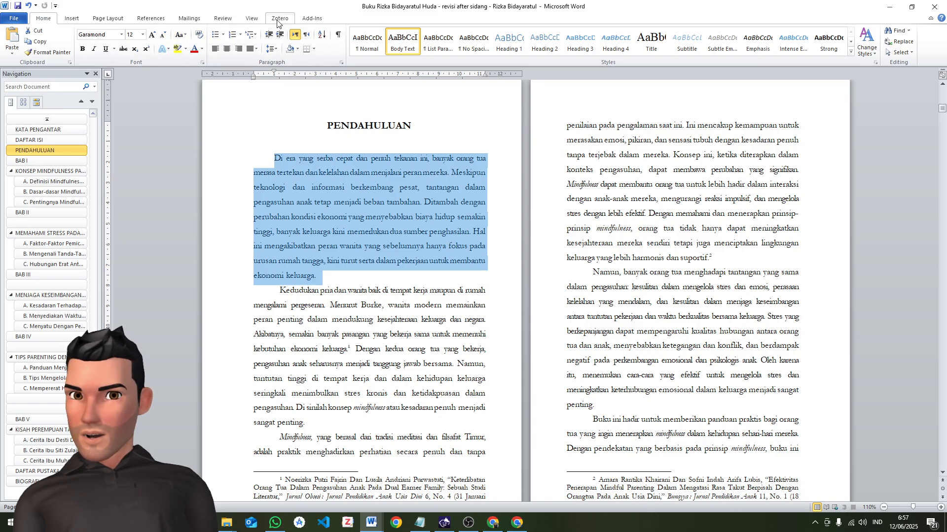
click(222, 19)
click(190, 19)
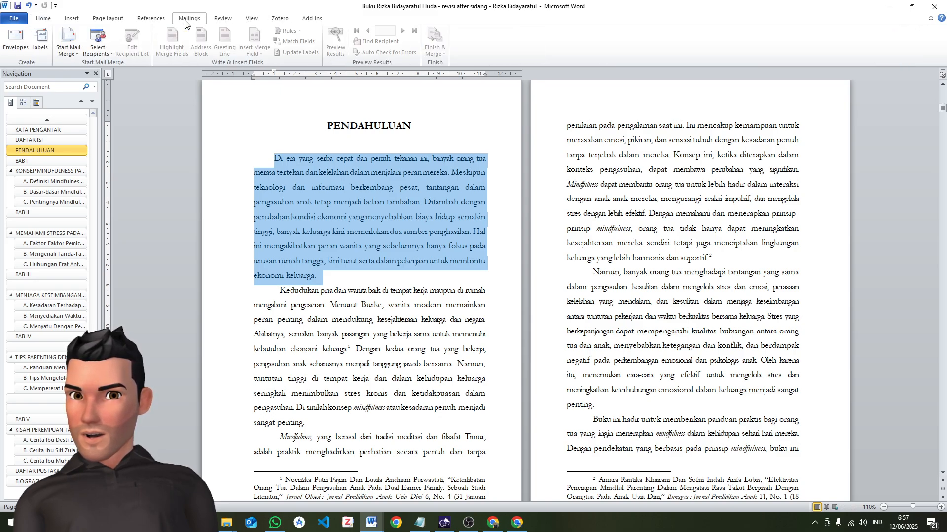
click(135, 20)
click(111, 20)
click(73, 20)
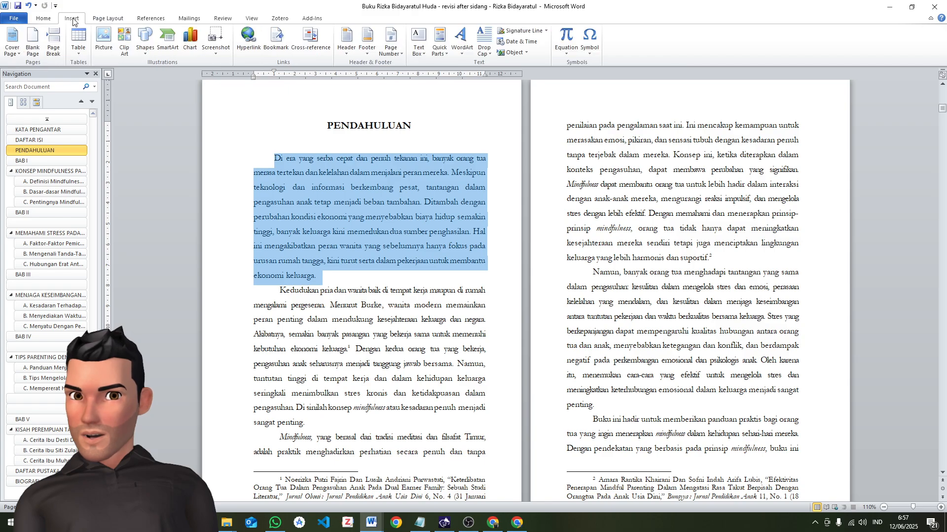
click(48, 21)
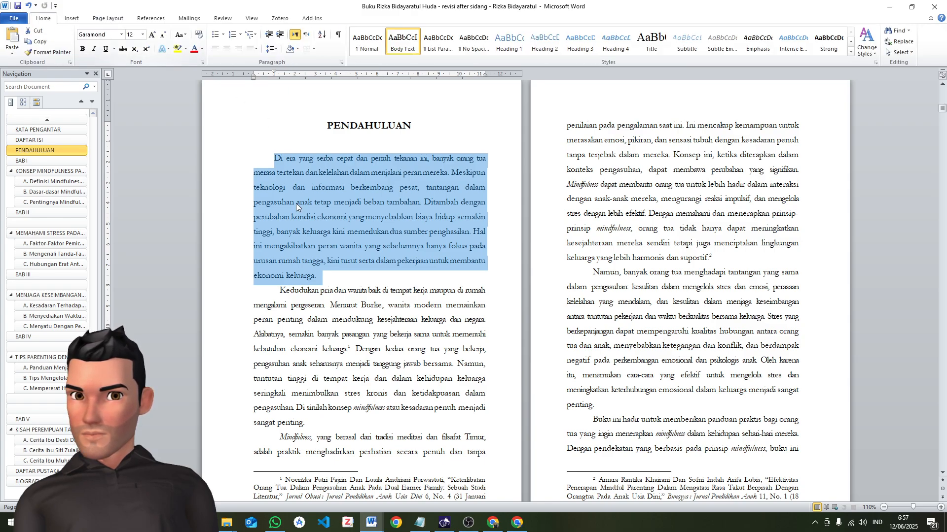
click(347, 245)
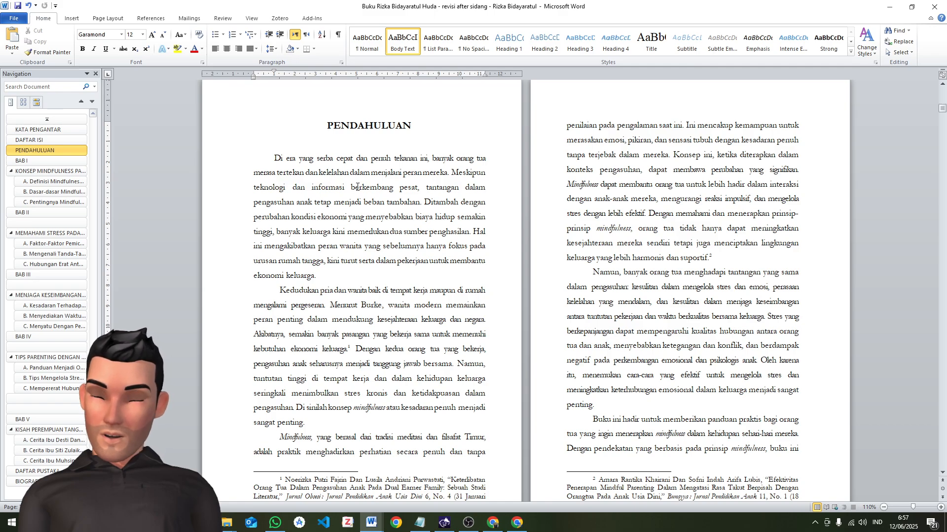
click(280, 291)
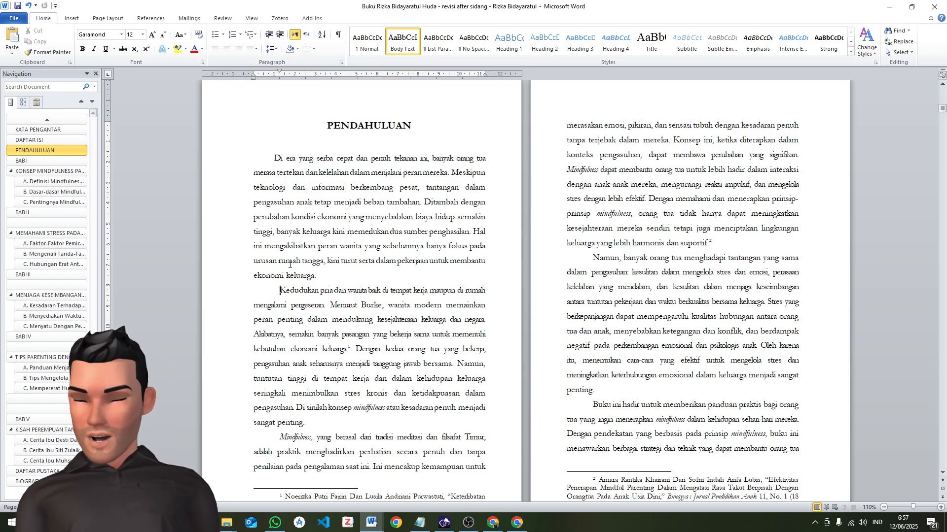
drag(274, 159, 325, 274)
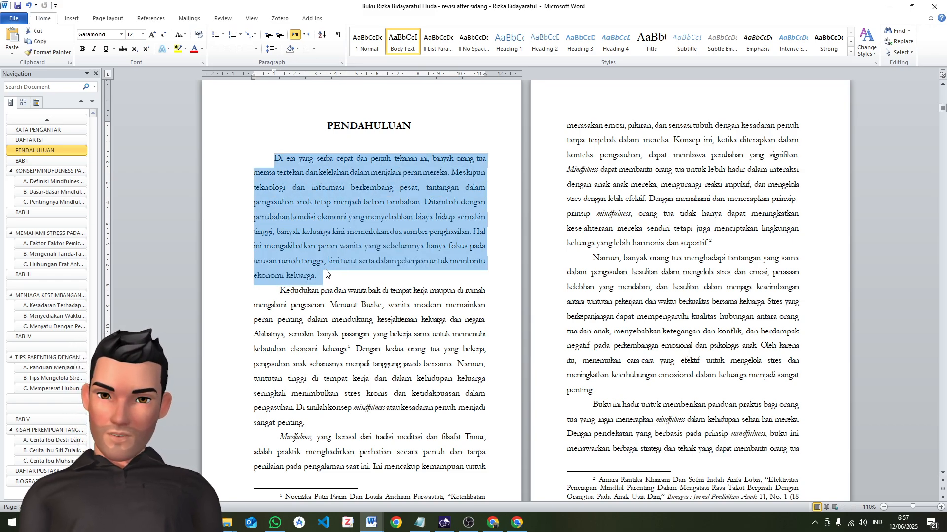
click(280, 285)
drag(280, 290, 338, 420)
scroll(306, 305, down, 3)
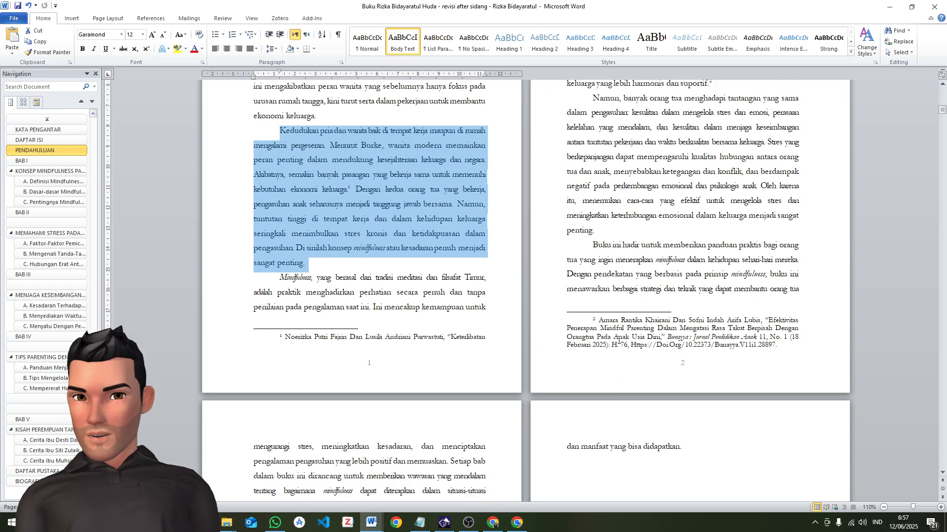
Try to reset the formatting of the PENDAHULUAN text from "Kedudukan pria dan wanita" through "didapatkan."
click(262, 207)
click(274, 122)
click(277, 131)
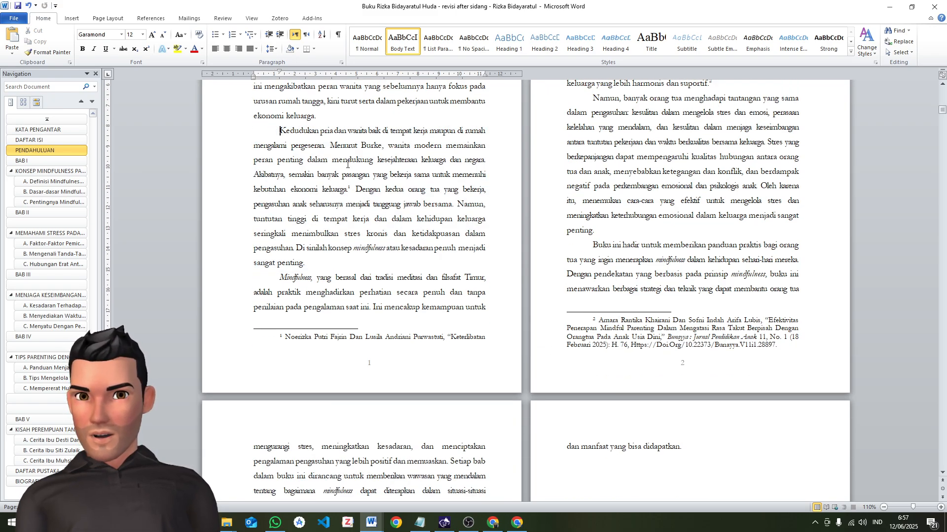
scroll(680, 340, down, 5)
shift+click(701, 324)
scroll(324, 268, up, 3)
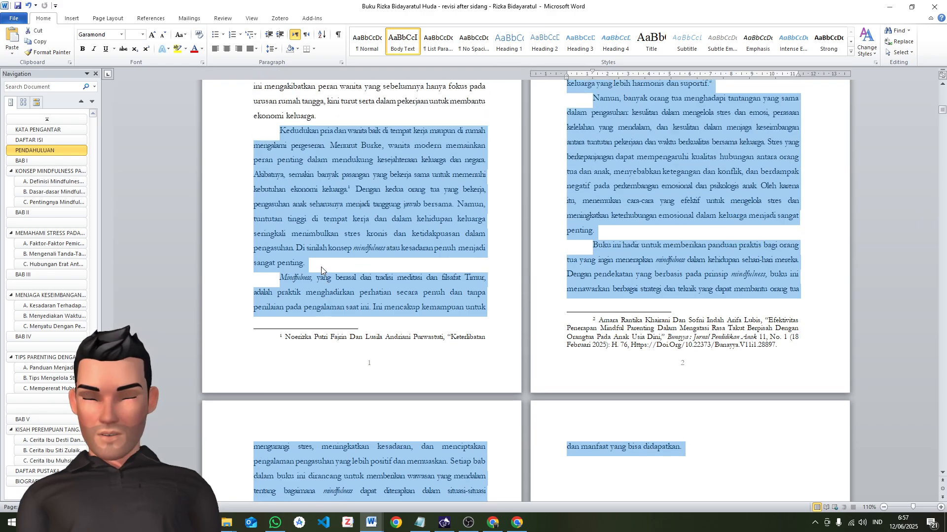
key(ctrl+space)
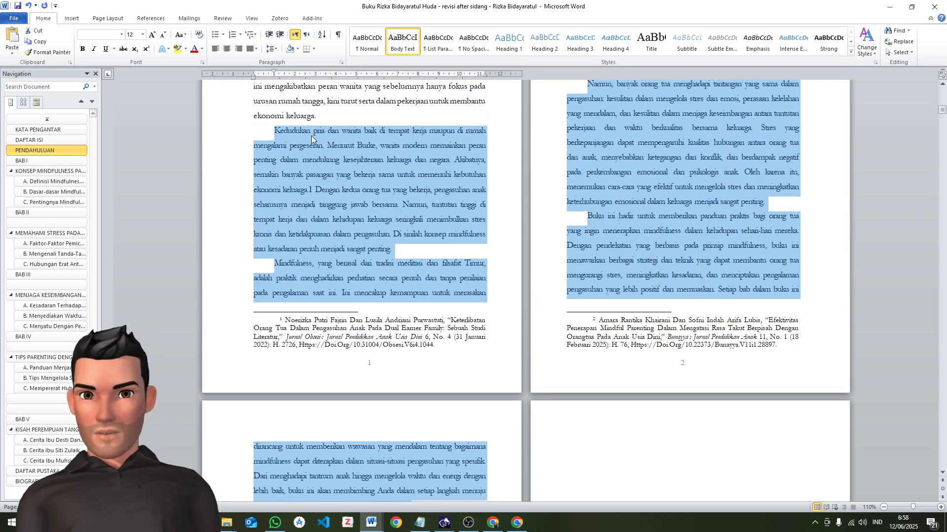
Check the footnote mark after "ekonomi keluarga." and undo the formatting reset on the PENDAHULUAN text
click(276, 131)
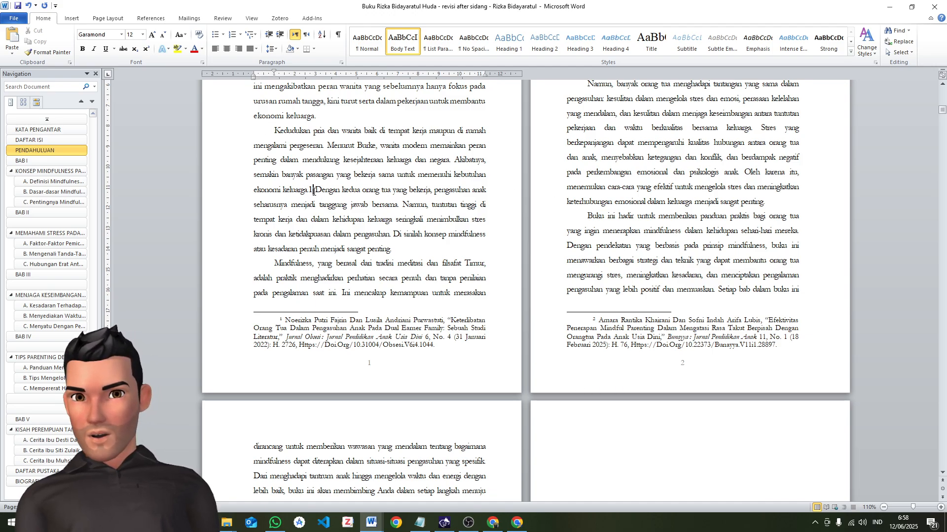
drag(312, 191, 309, 190)
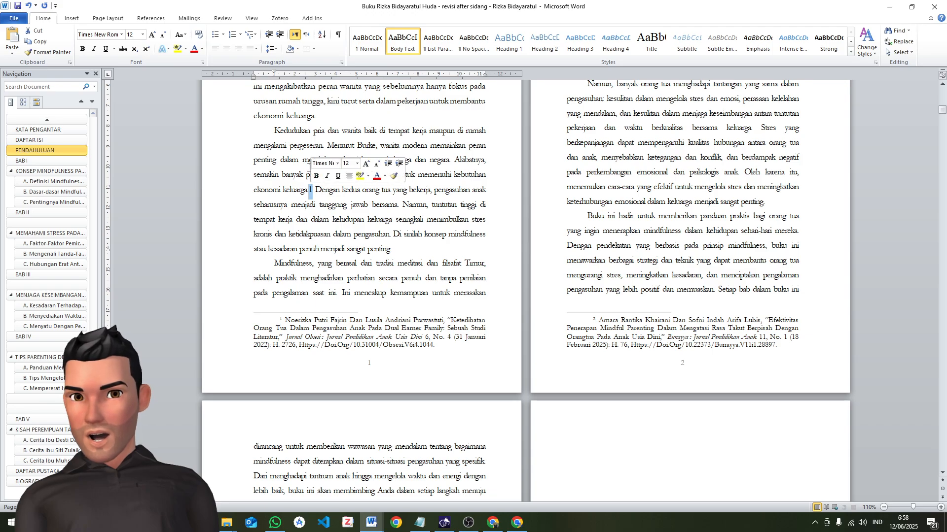
click(343, 221)
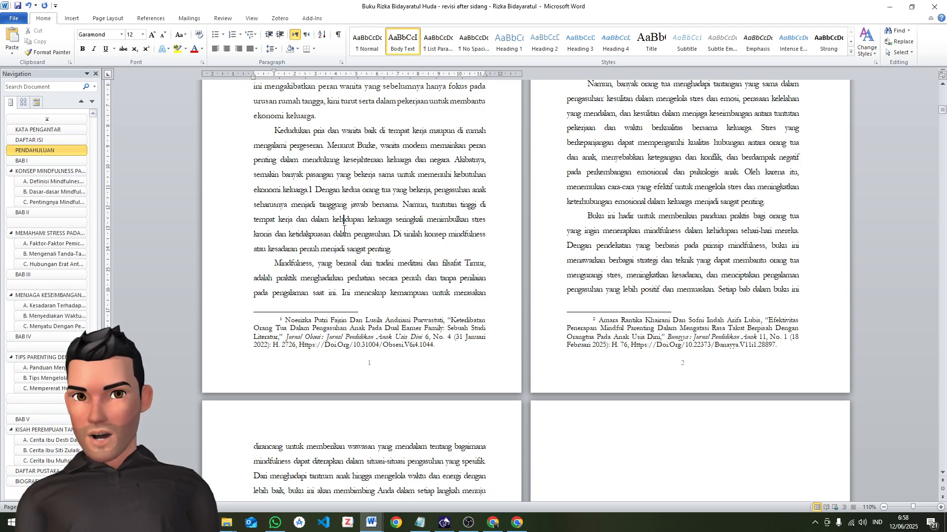
key(ctrl+z)
key(ctrl+z)
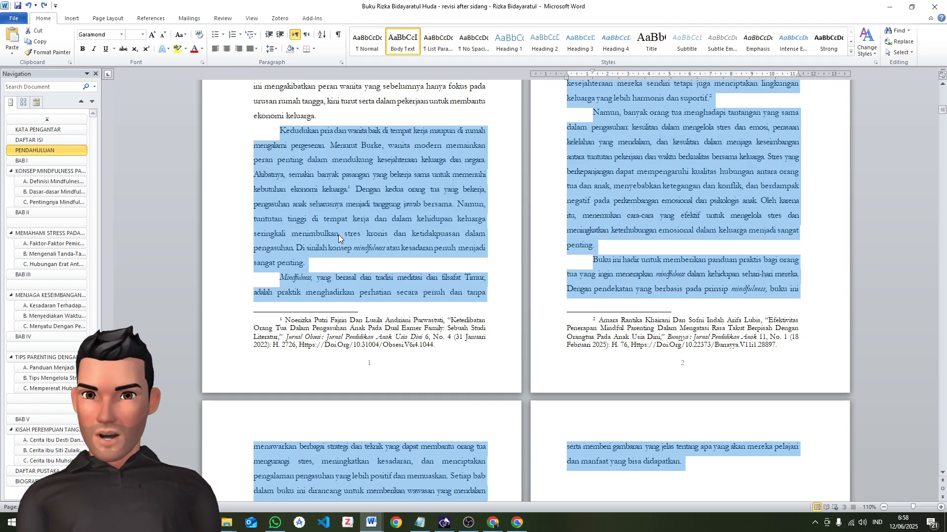
Set the first-line indent of the "Kedudukan pria dan wanita" and "Mindfulness, yang berasal" paragraphs to 1 cm
click(280, 132)
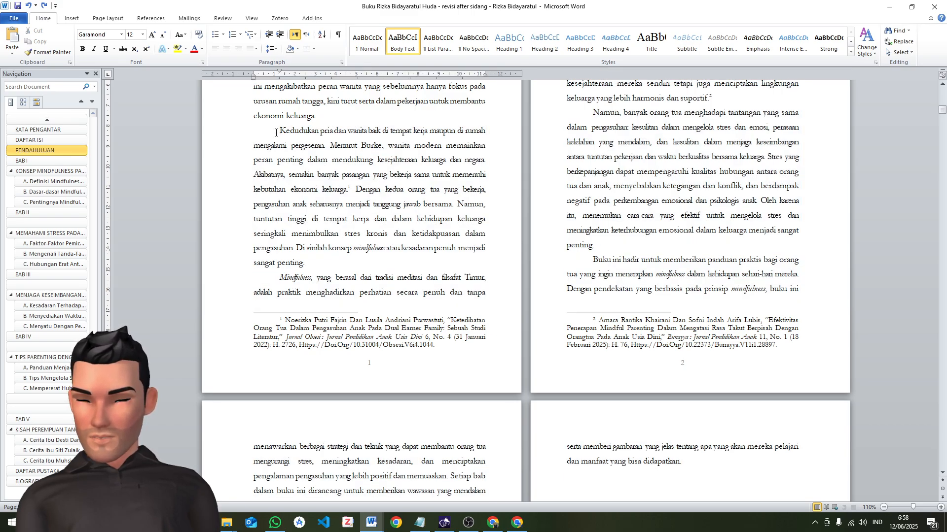
key(BackSpace)
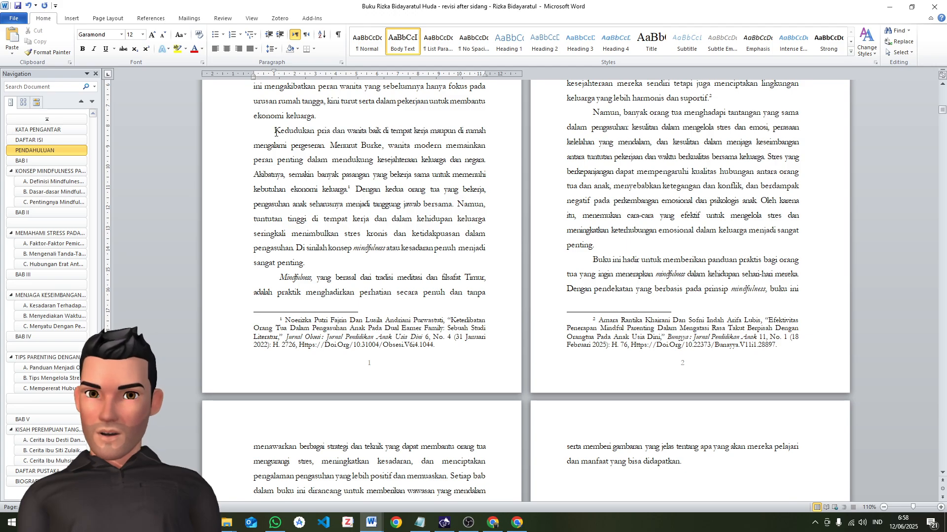
click(273, 278)
key(BackSpace)
Apply the same 1 cm first-line indent to the "Struktur buku ini mencakup" and "Dengan harapan bahwa" paragraphs
scroll(274, 286, down, 4)
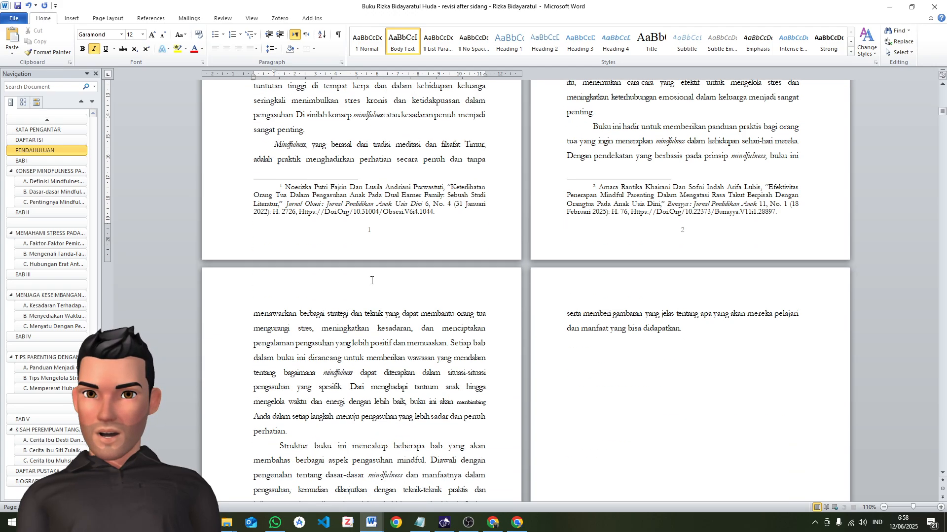
key(F4)
scroll(277, 398, down, 7)
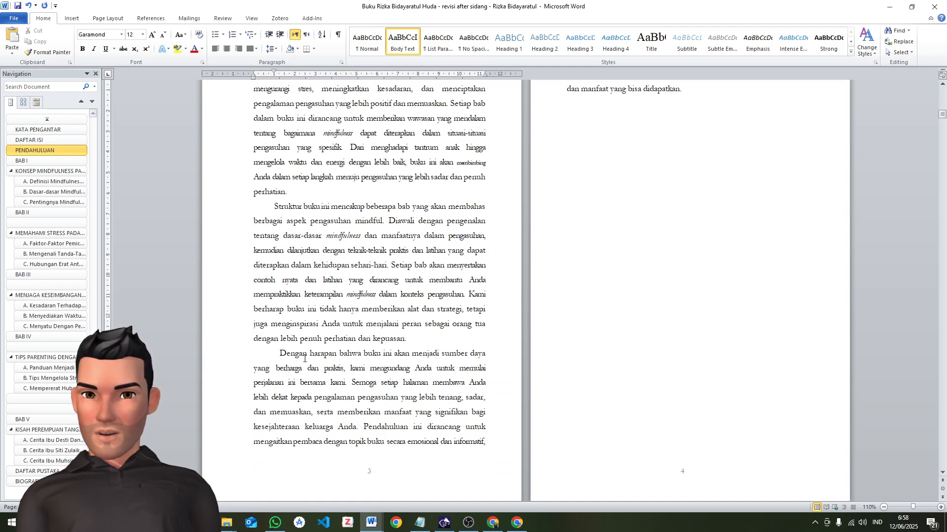
click(277, 353)
key(F4)
Apply the same 1 cm first-line indent to the "Namun, banyak orang tua" and "Buku ini hadir" paragraphs
scroll(611, 355, up, 3)
scroll(609, 355, up, 8)
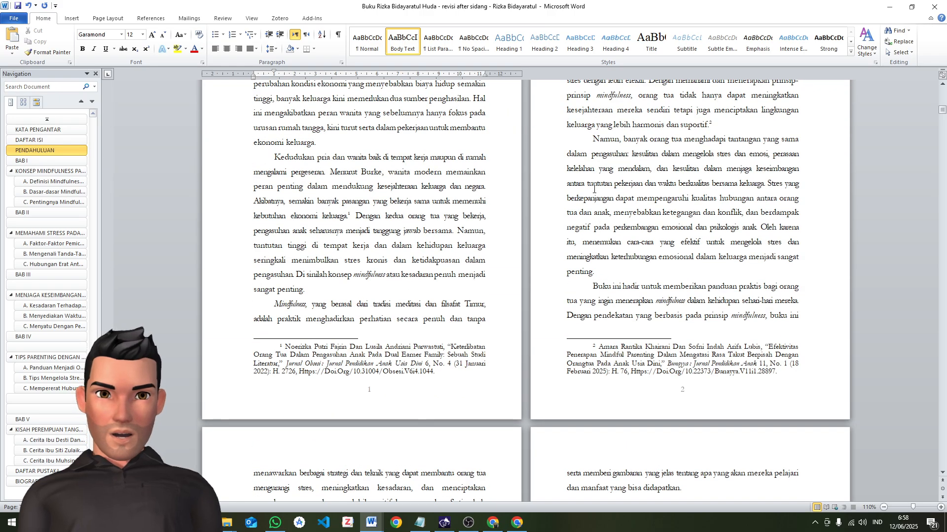
click(586, 216)
key(F4)
click(591, 366)
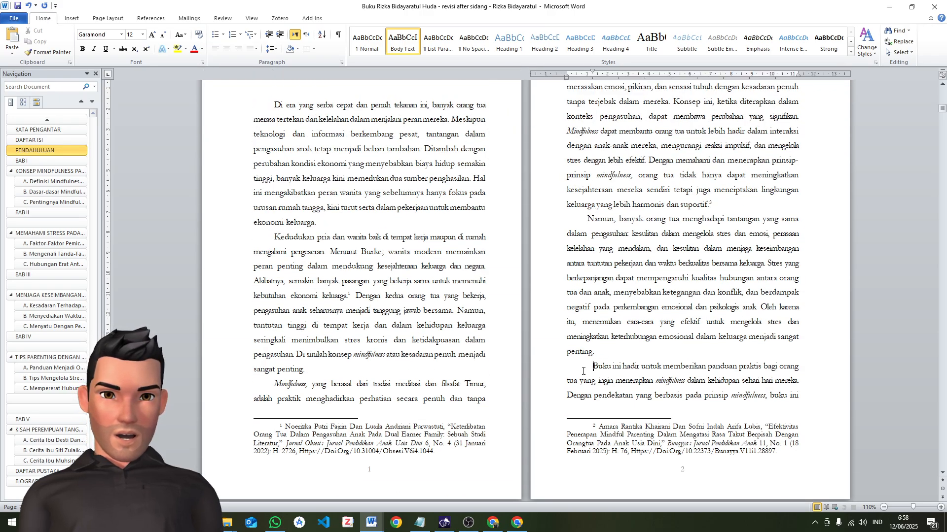
key(F4)
scroll(582, 306, down, 8)
scroll(581, 306, down, 4)
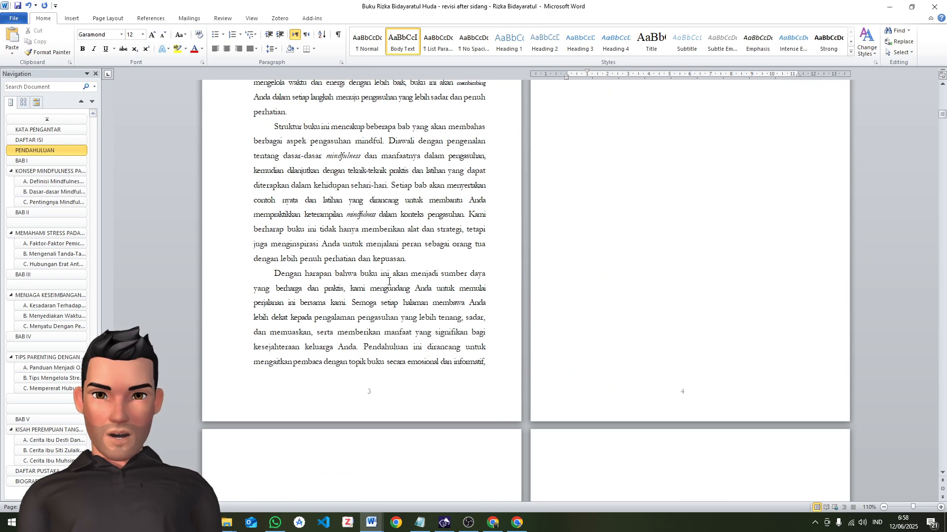
click(273, 271)
scroll(621, 286, down, 18)
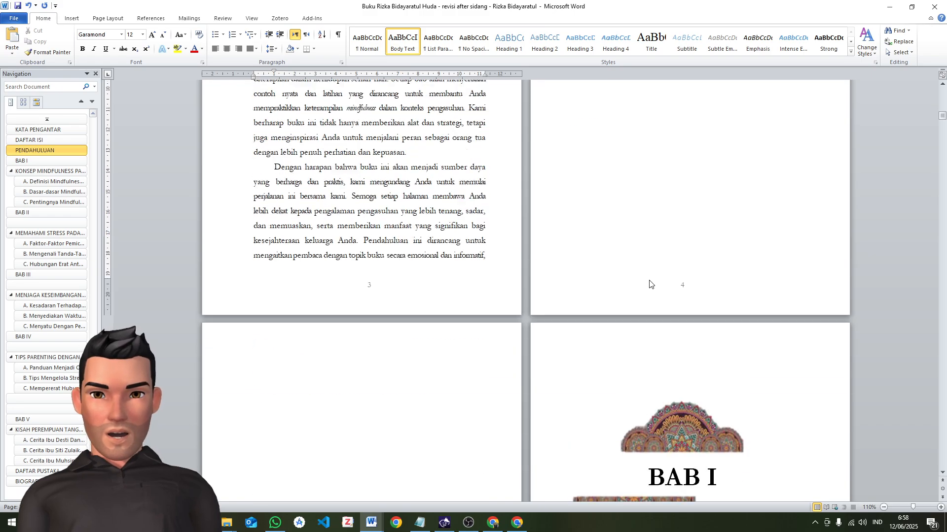
Set the first-line indent of all footnotes to 1 cm and justify their text
scroll(673, 266, up, 3)
scroll(673, 266, down, 3)
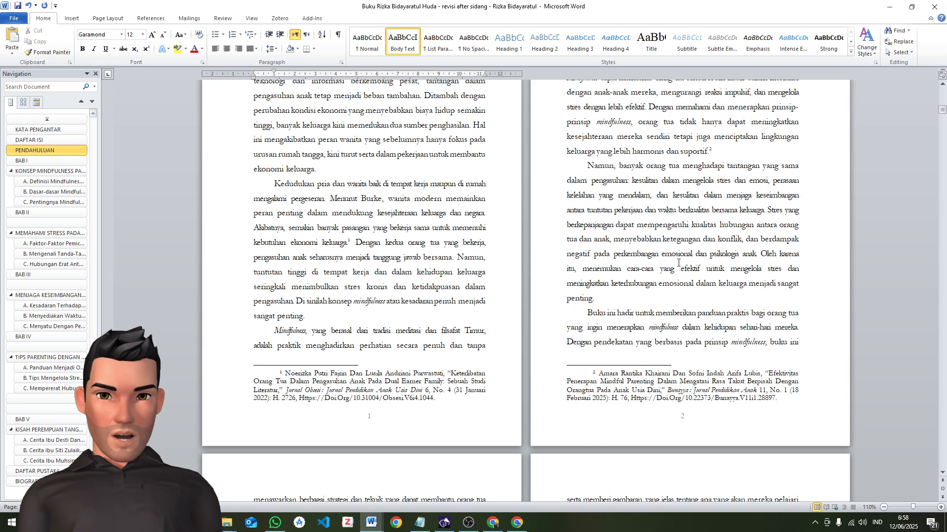
triple_click(347, 387)
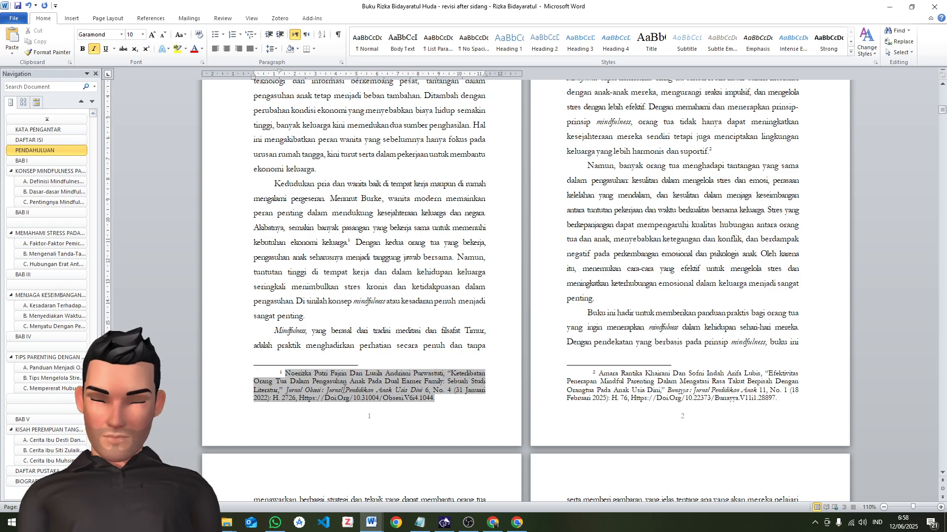
key(ctrl+a)
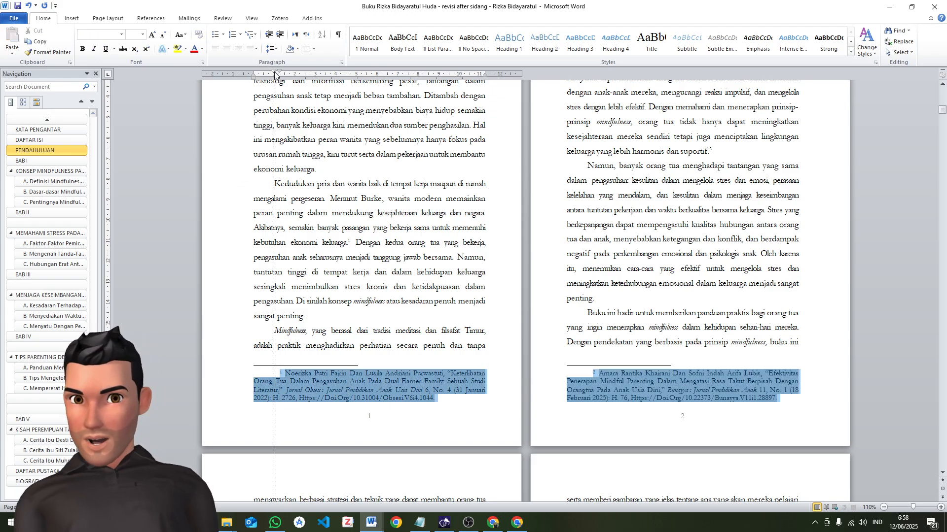
drag(277, 74, 274, 74)
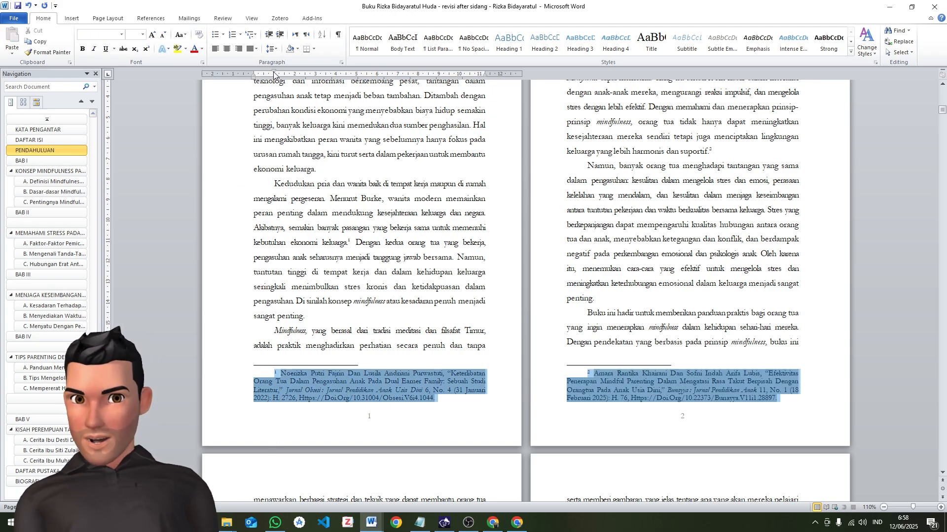
click(254, 50)
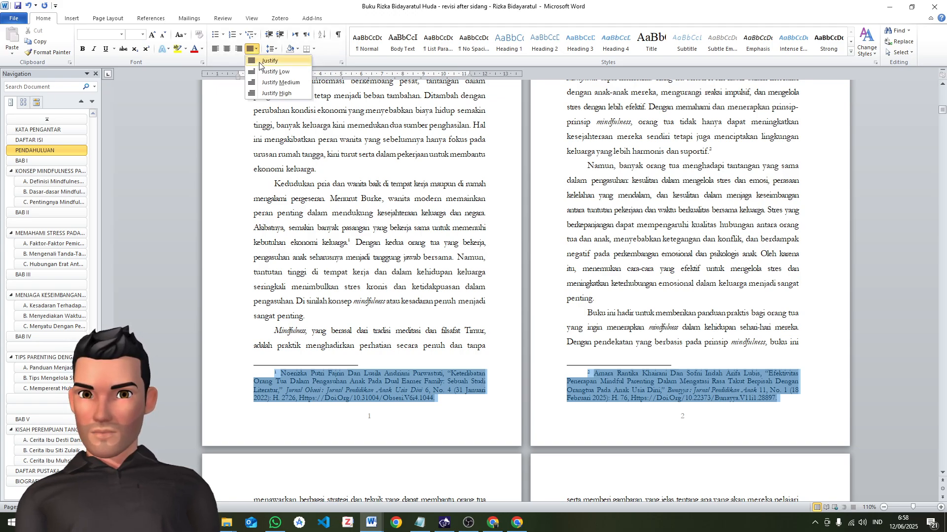
click(260, 62)
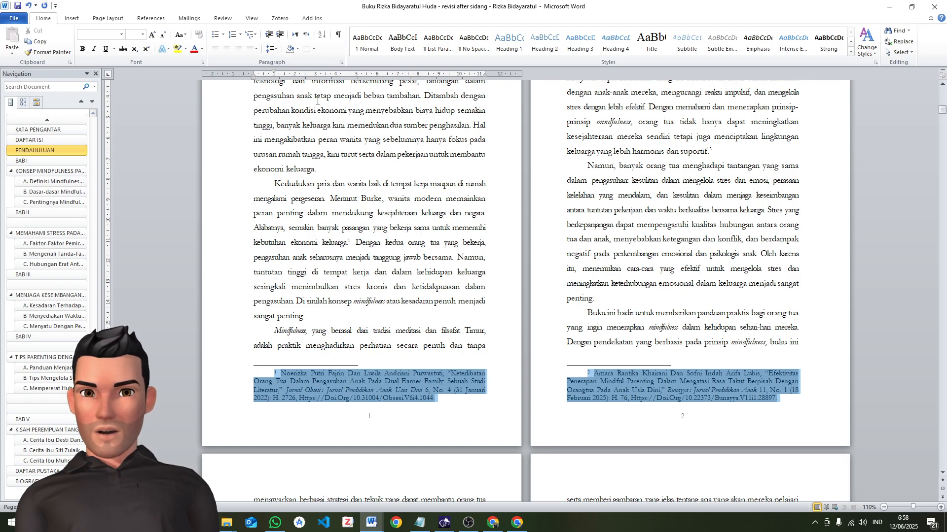
Set the footnotes' paragraph spacing to 0 pt before and after, with single line spacing
click(270, 49)
click(304, 133)
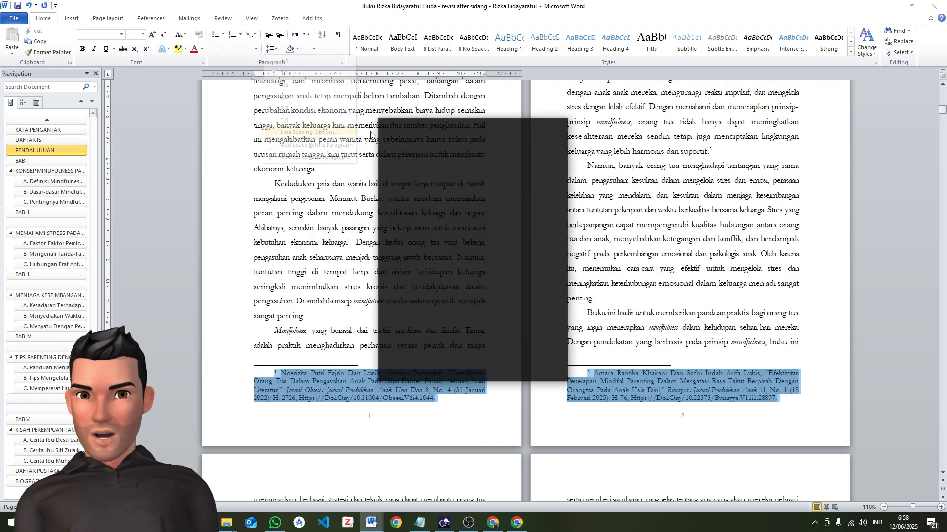
click(449, 267)
click(449, 278)
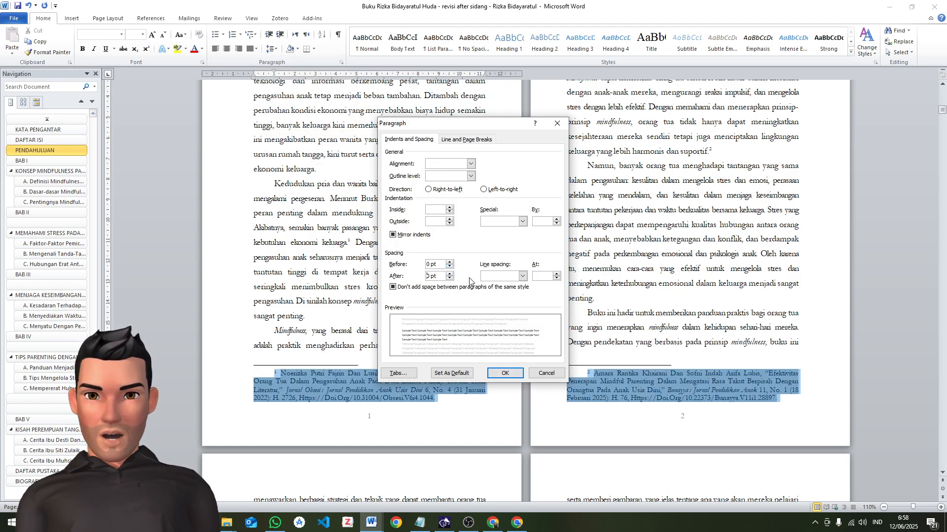
click(513, 276)
click(499, 284)
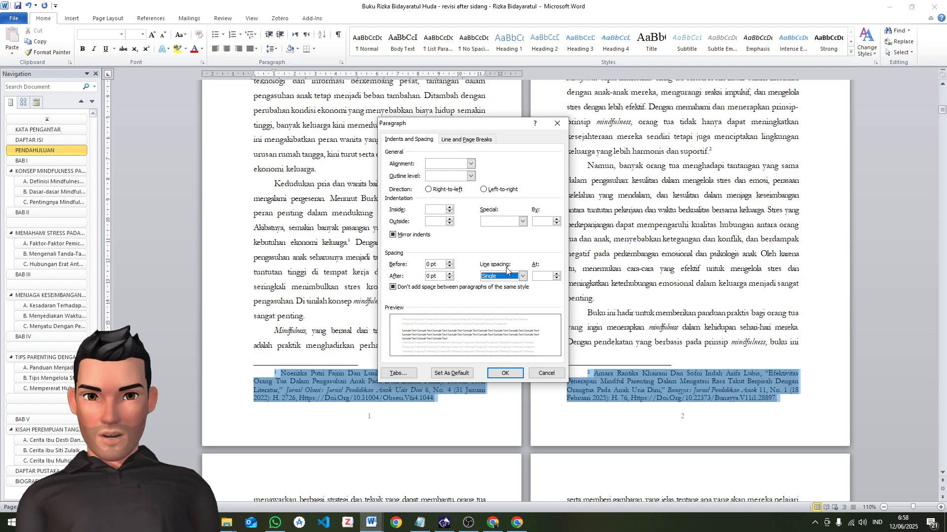
click(505, 374)
click(448, 393)
Check the footnotes and page numbers from PENDAHULUAN into the BAB I section
scroll(458, 370, down, 5)
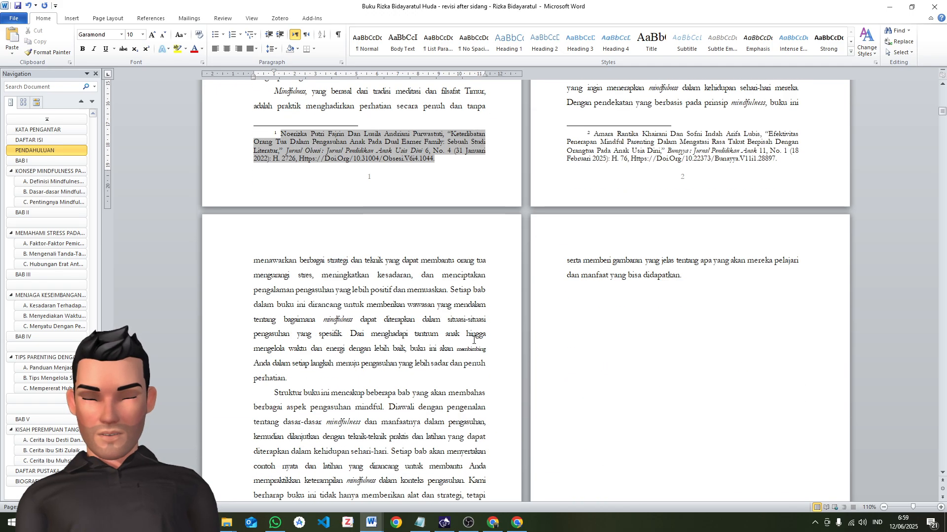
scroll(477, 329, down, 20)
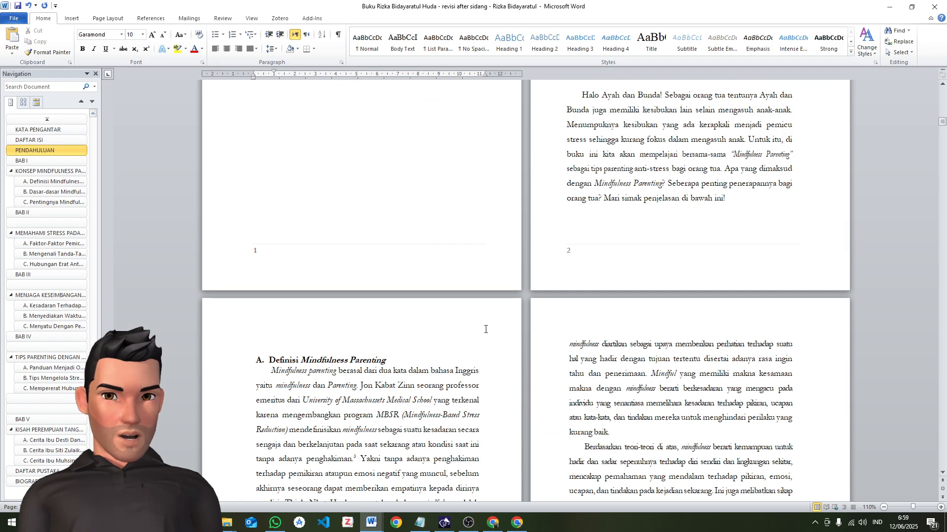
scroll(485, 333, down, 3)
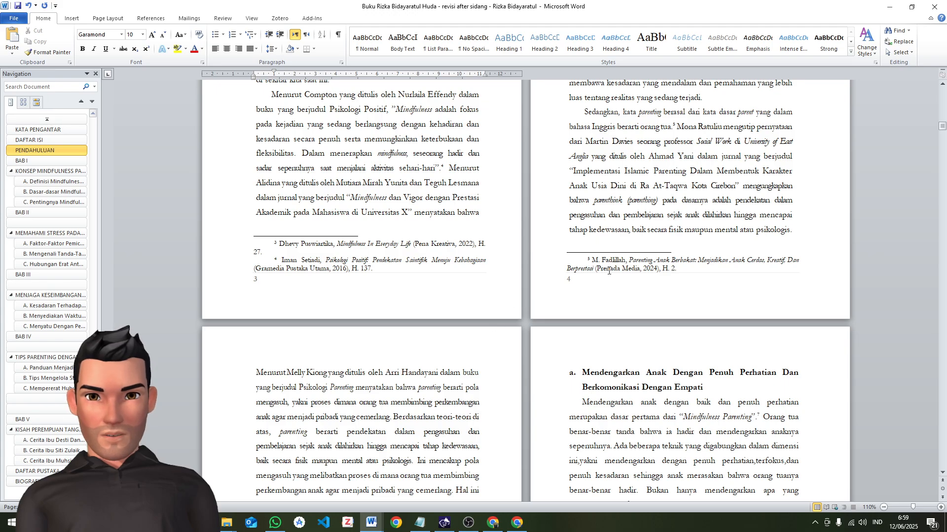
double_click(401, 274)
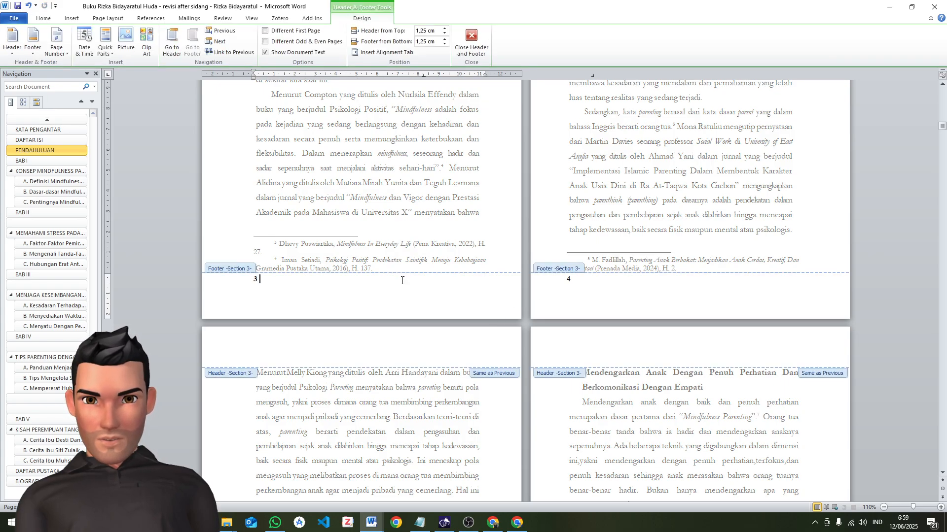
double_click(403, 258)
scroll(500, 262, up, 6)
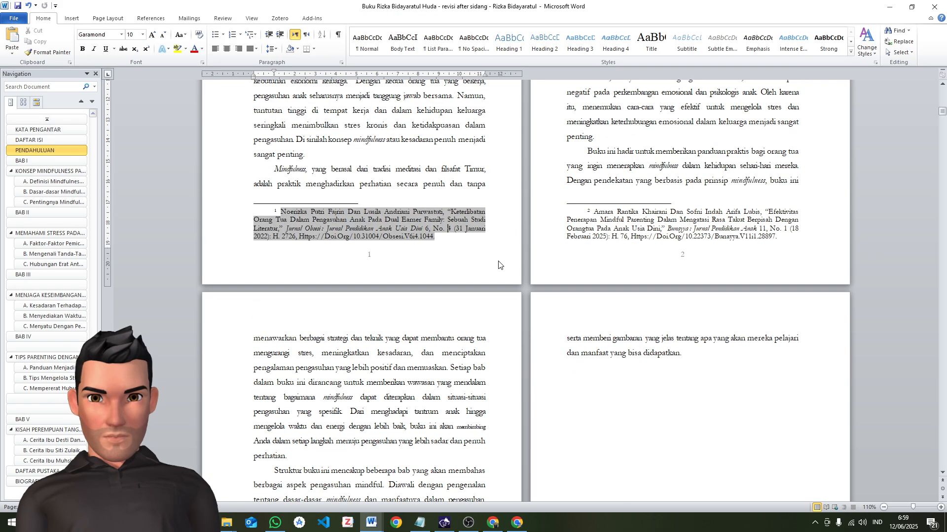
scroll(498, 260, down, 14)
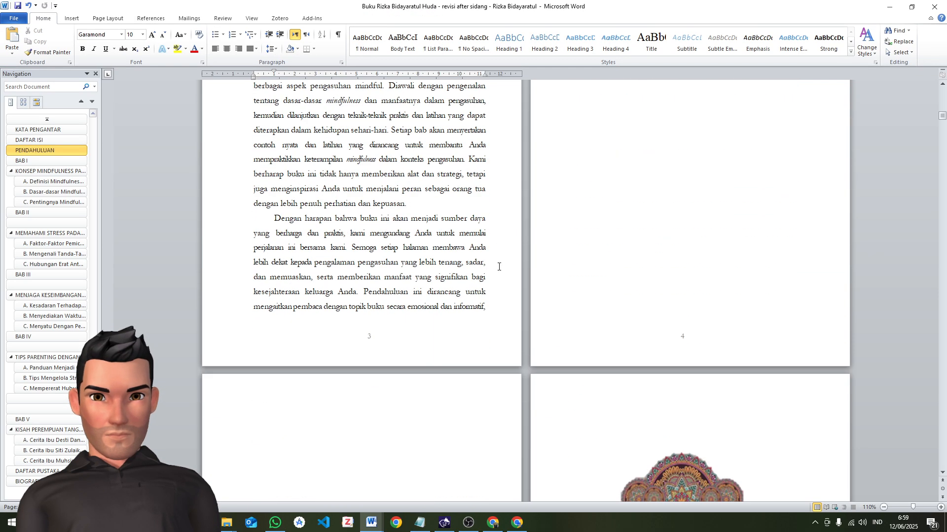
Remove the existing page numbers from the footers of the section that begins at BAB I
scroll(497, 262, up, 4)
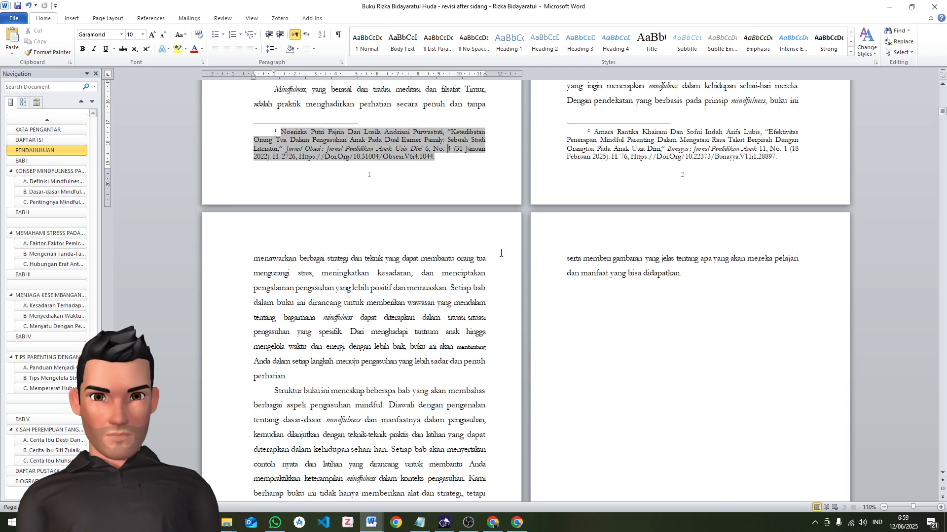
scroll(519, 237, down, 9)
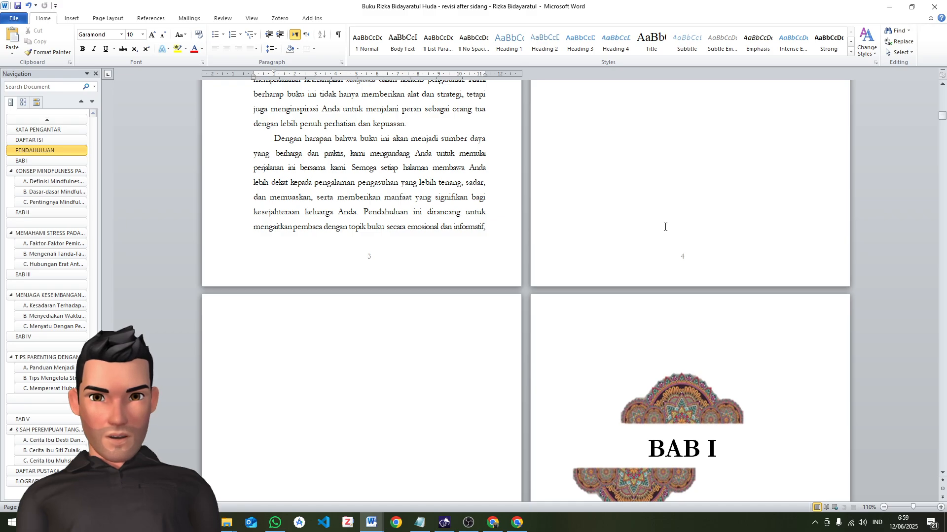
scroll(664, 227, down, 10)
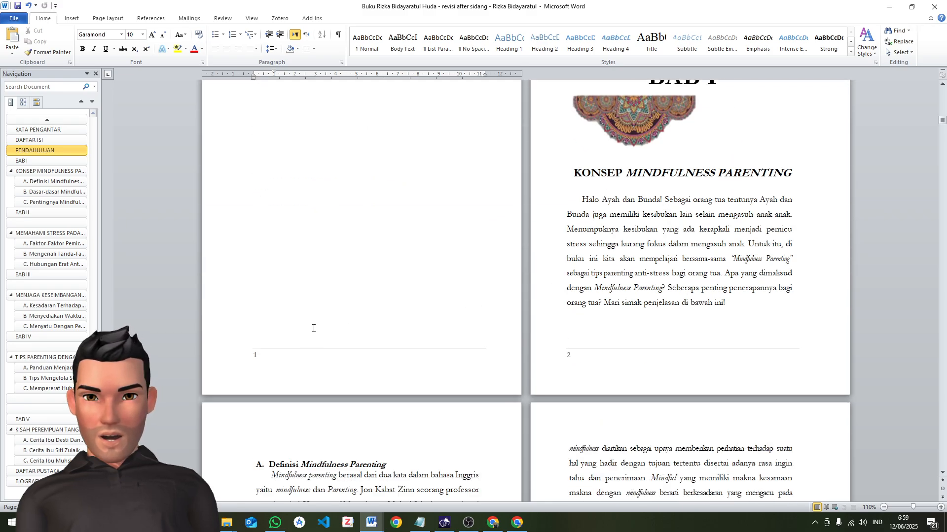
scroll(469, 163, up, 3)
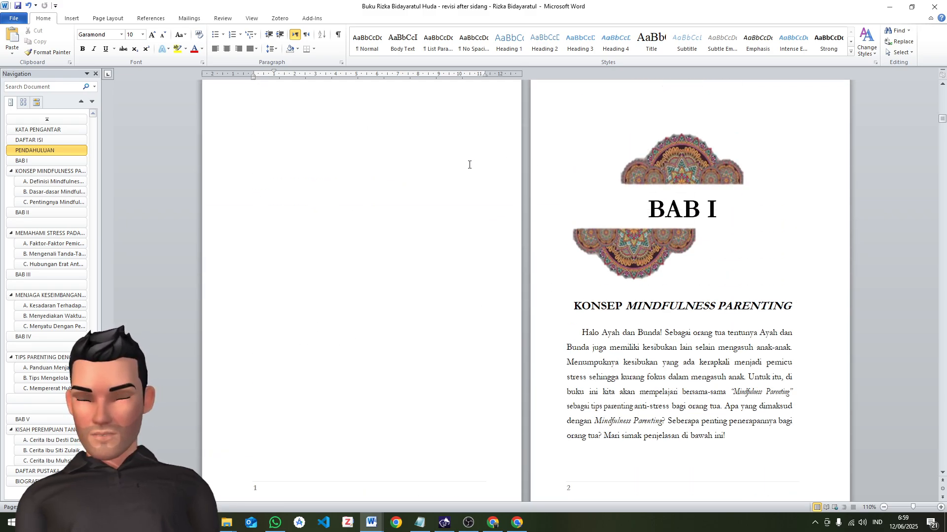
scroll(469, 165, down, 3)
scroll(483, 183, down, 1)
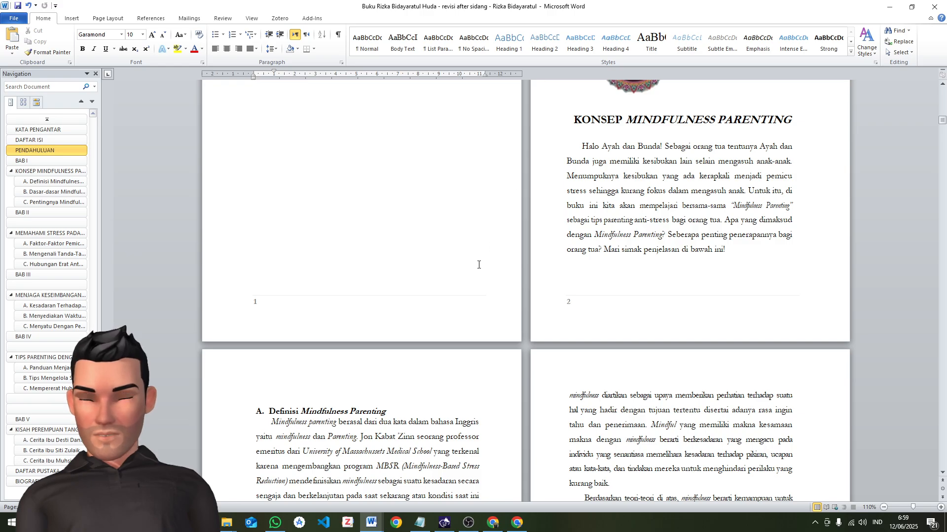
click(372, 267)
scroll(622, 320, down, 7)
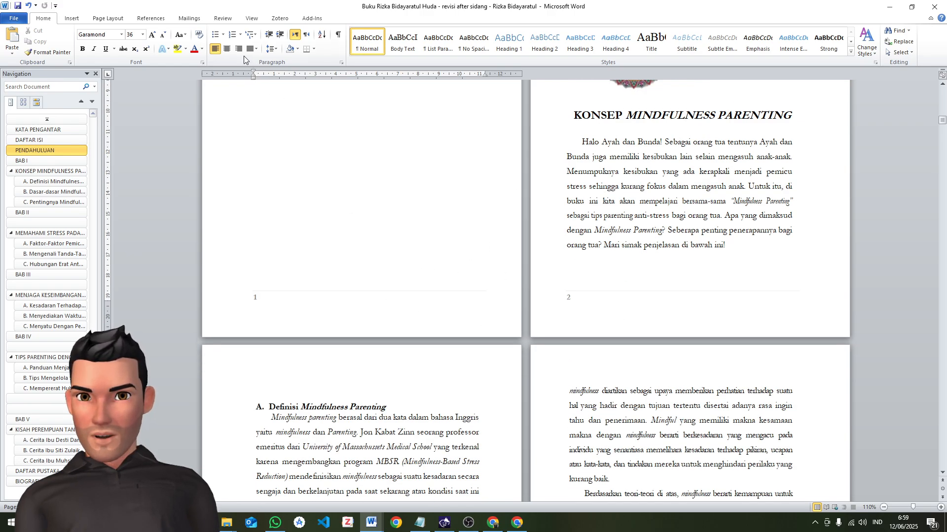
click(107, 19)
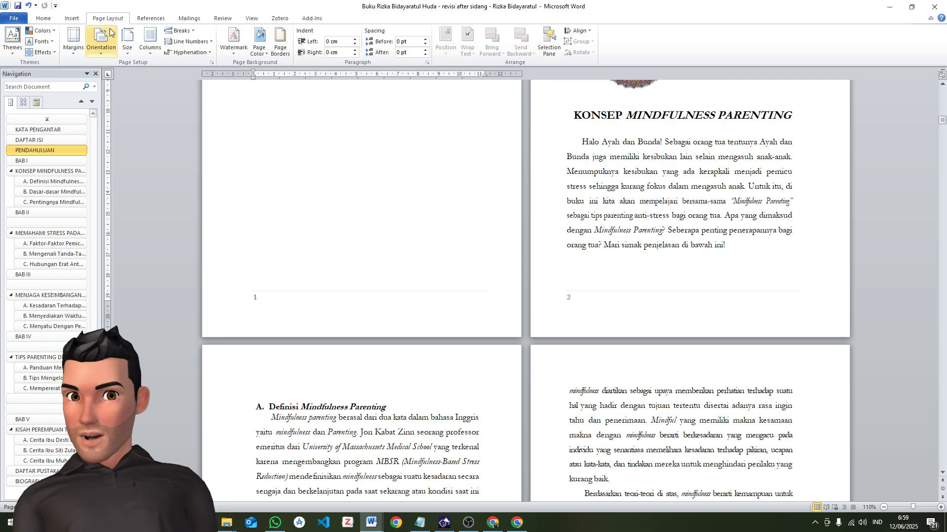
click(72, 19)
click(58, 20)
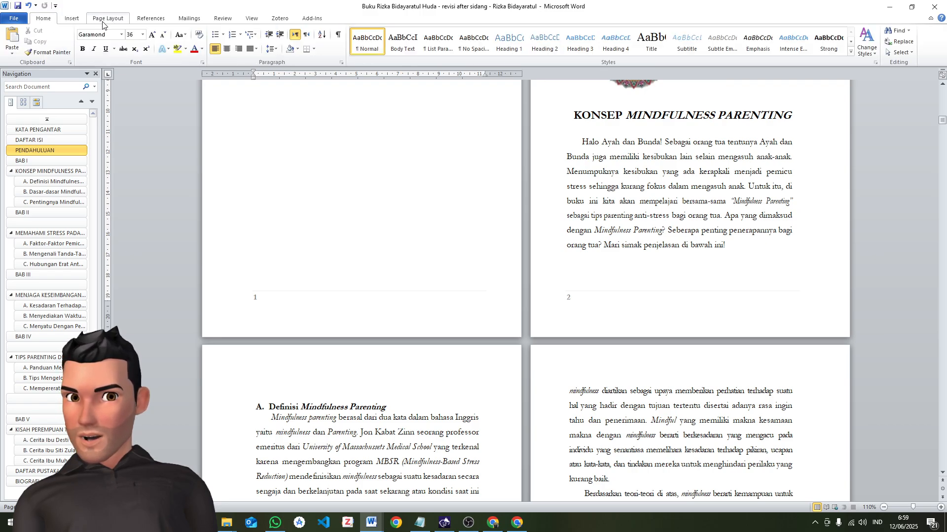
click(72, 18)
click(388, 49)
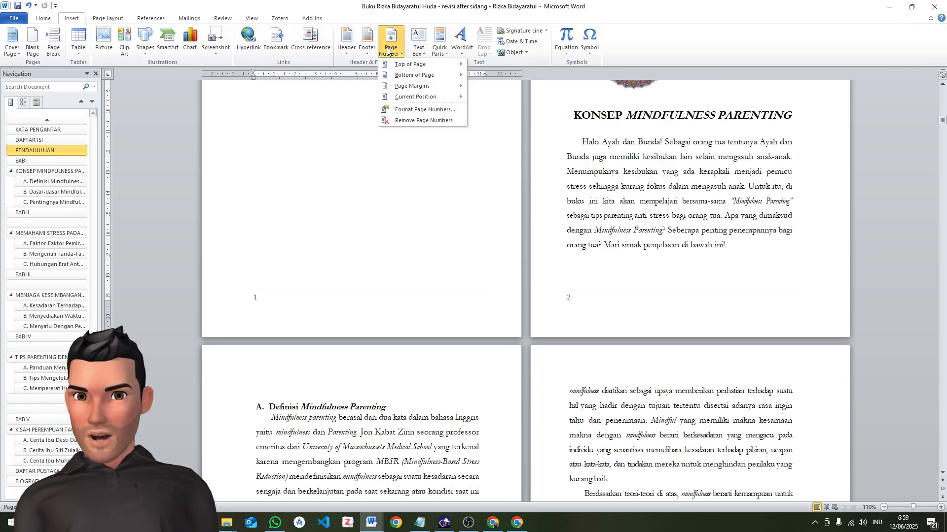
click(404, 122)
Set the BAB I section's page numbering to continue from the previous section, using the 1, 2, 3 format
scroll(688, 234, up, 5)
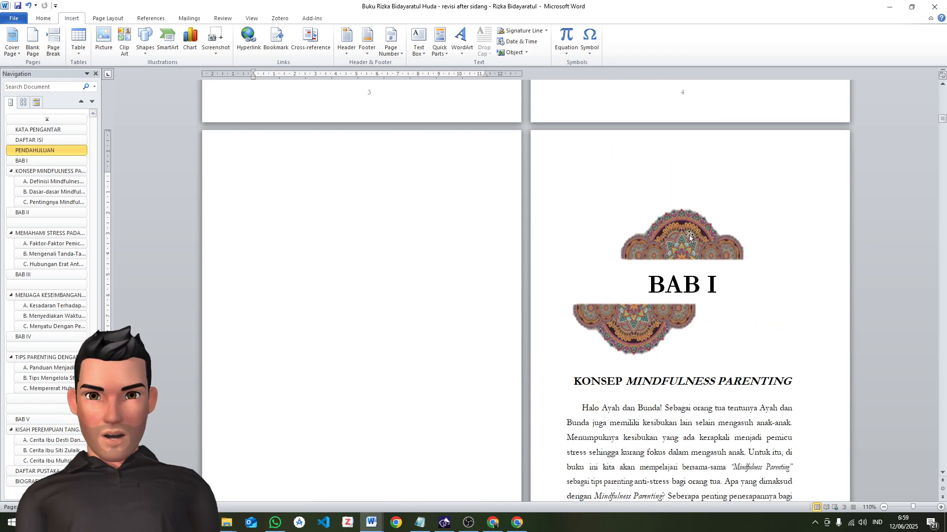
scroll(688, 231, down, 5)
scroll(689, 228, up, 9)
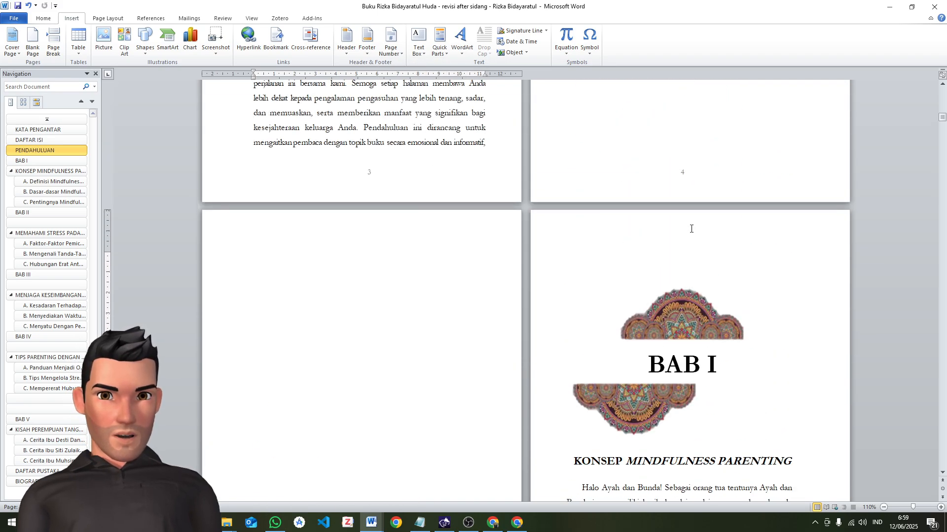
scroll(636, 227, down, 4)
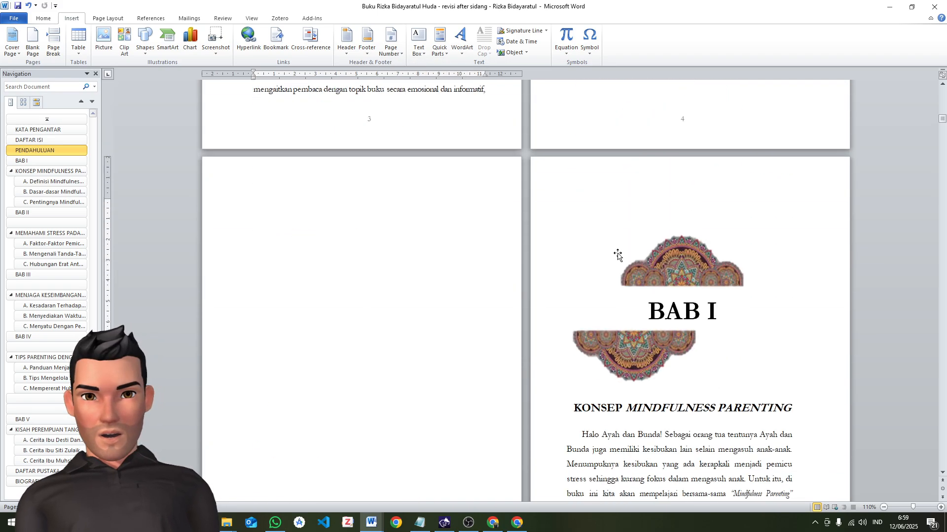
scroll(380, 361, down, 4)
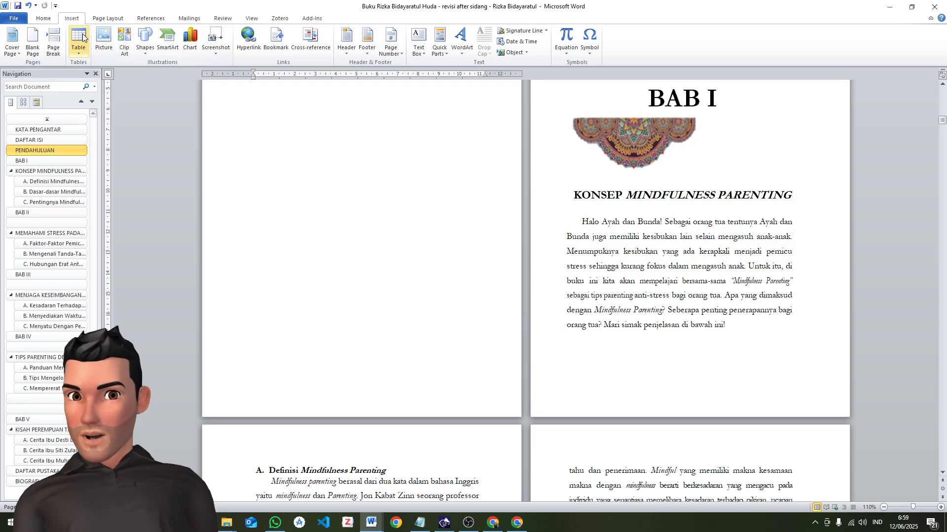
click(397, 41)
click(423, 110)
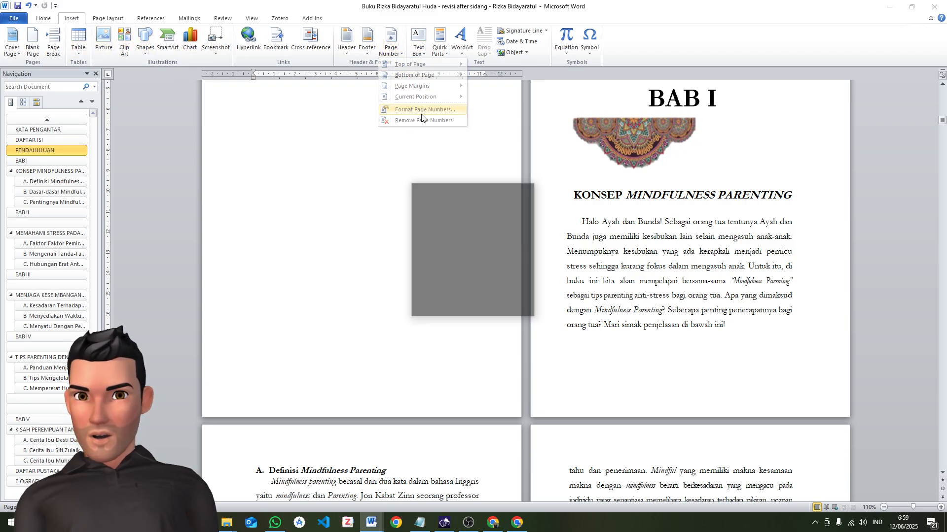
click(461, 278)
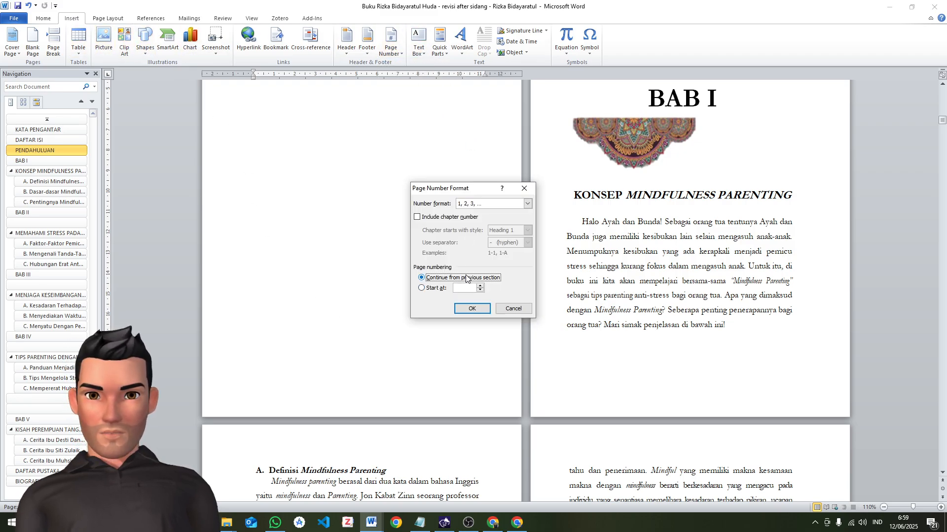
click(482, 307)
Insert a centred Plain Number 2 page number at the bottom of the pages in the BAB I section
scroll(475, 327, down, 3)
scroll(480, 324, up, 3)
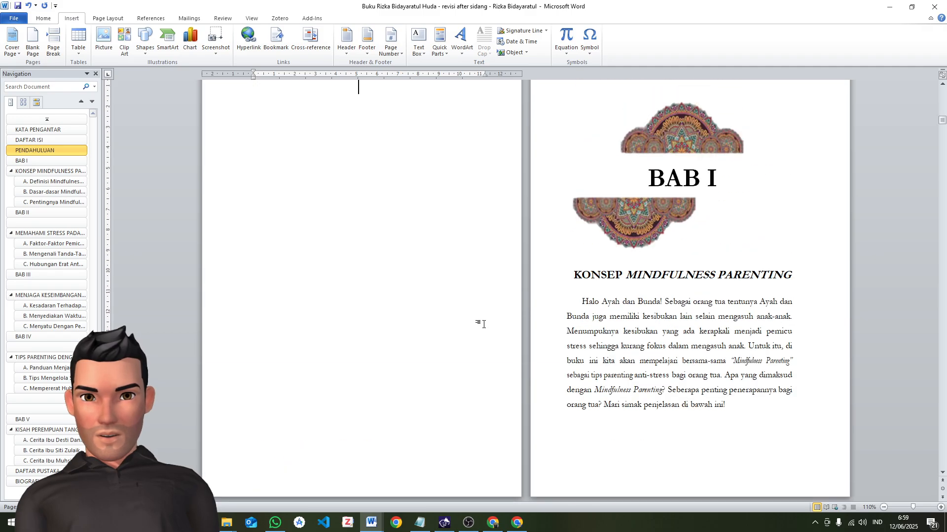
scroll(481, 320, up, 3)
scroll(485, 318, down, 4)
scroll(486, 317, down, 2)
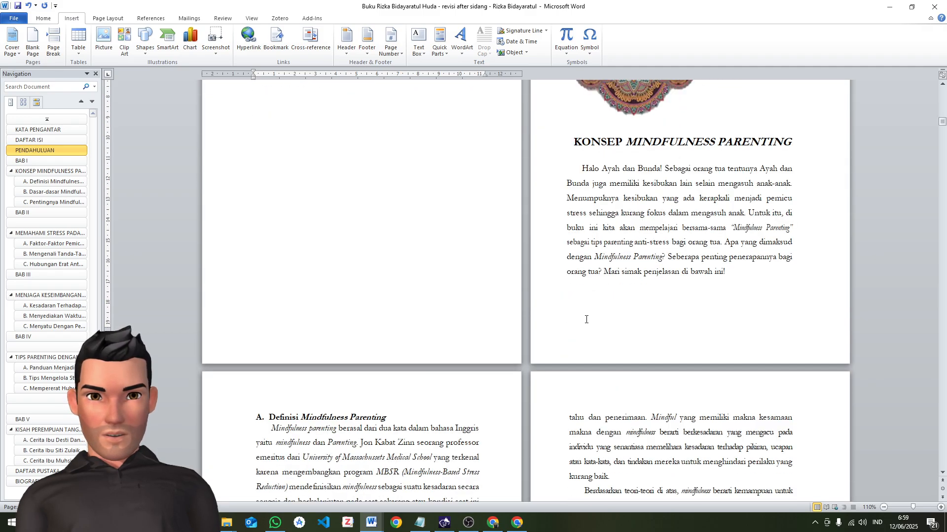
double_click(413, 344)
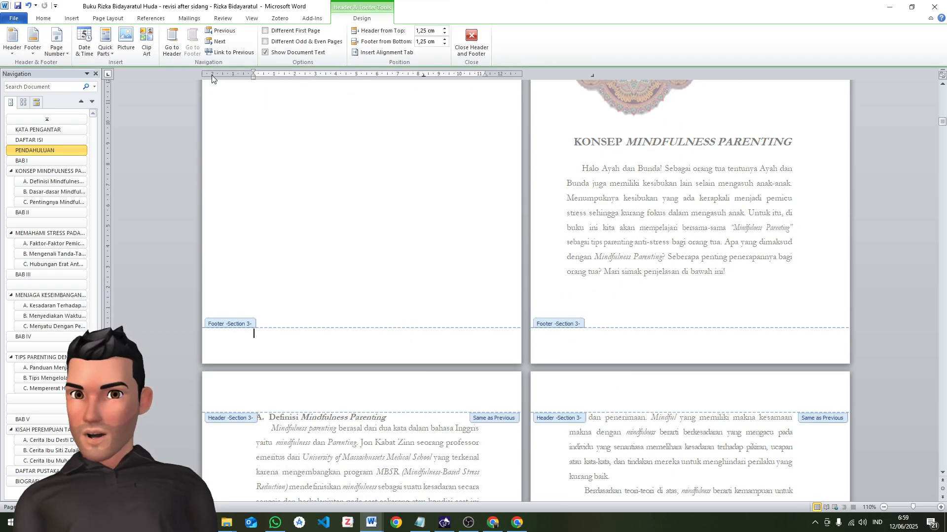
click(56, 42)
mouse_move(85, 82)
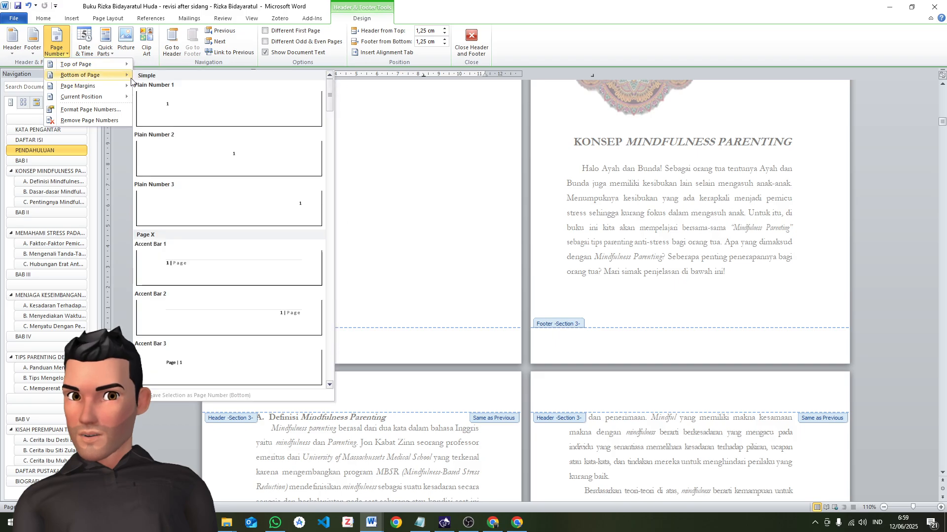
click(236, 169)
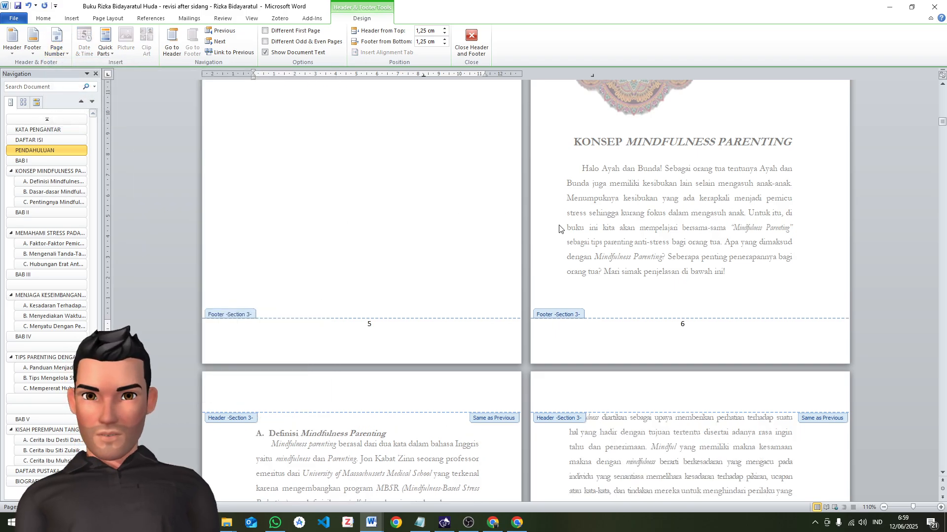
Delete the empty line below the footer page number and add a blank line above it
scroll(549, 224, up, 5)
scroll(589, 216, down, 3)
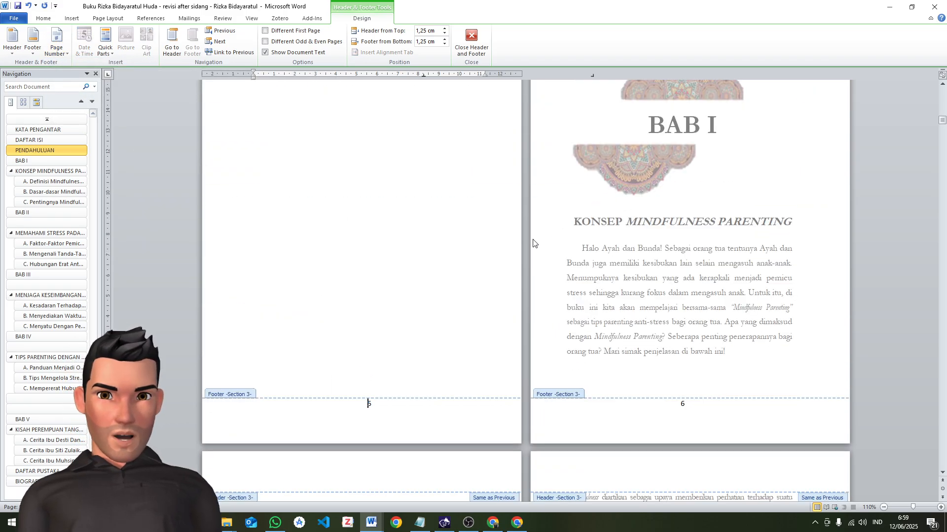
click(397, 412)
drag(398, 413, 375, 372)
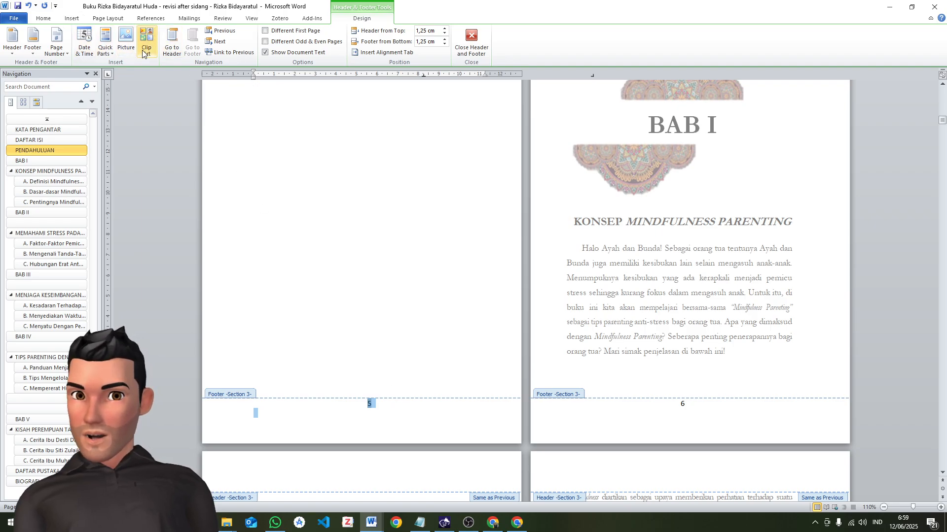
click(348, 420)
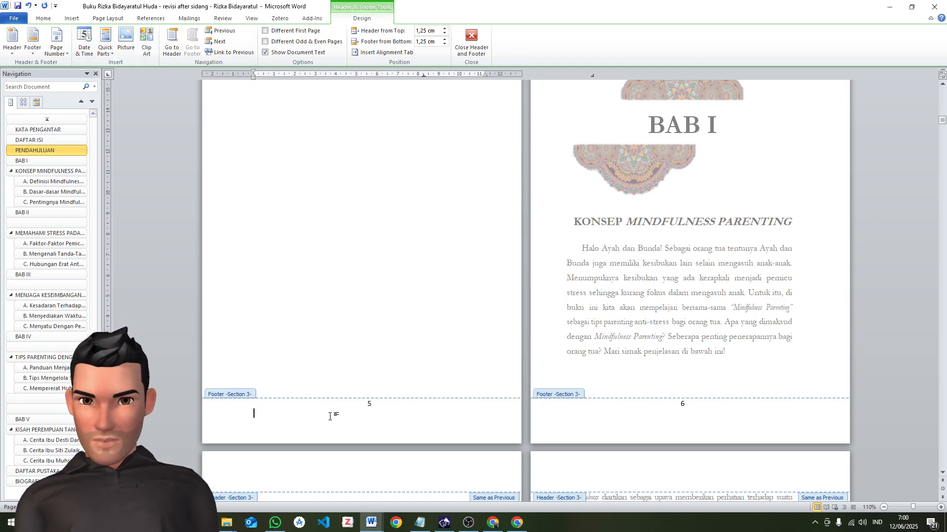
key(BackSpace)
click(357, 413)
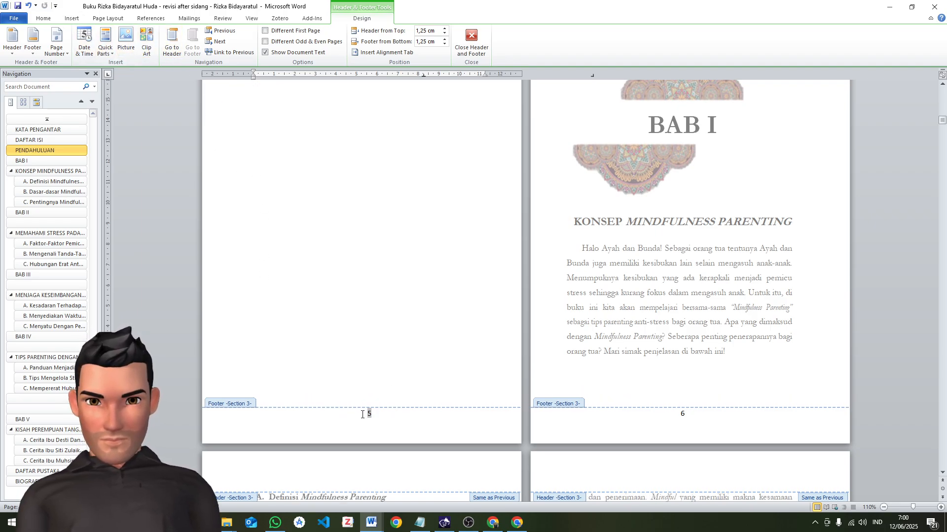
key(Return)
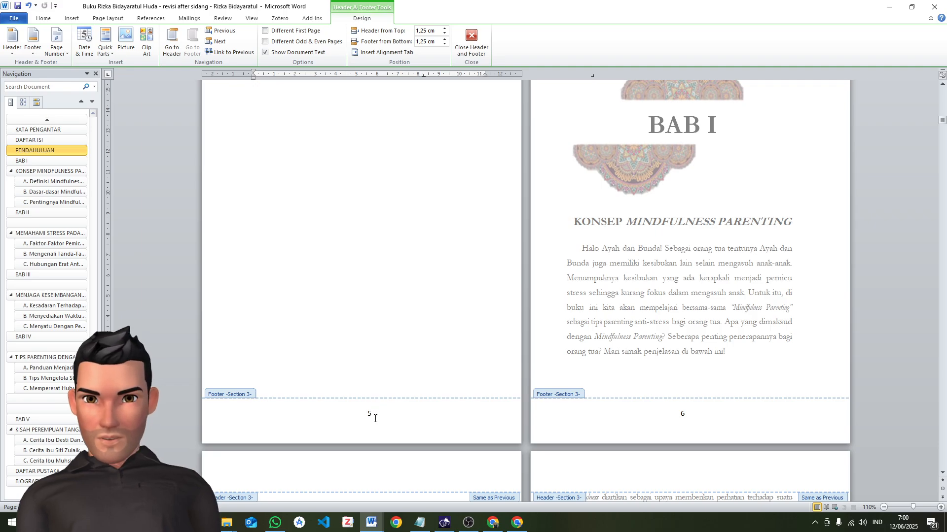
Change the footer page number's font to Garamond and return to the document body
shift+click(375, 418)
click(43, 18)
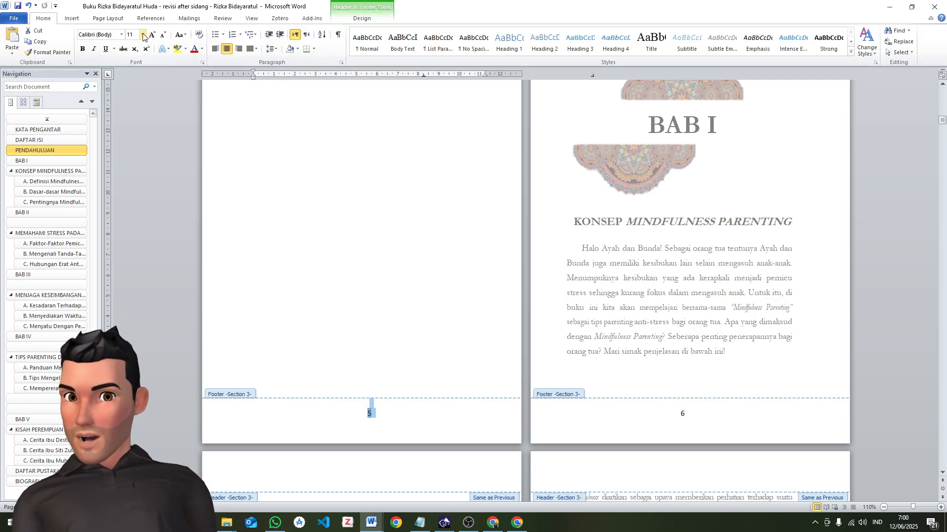
click(122, 35)
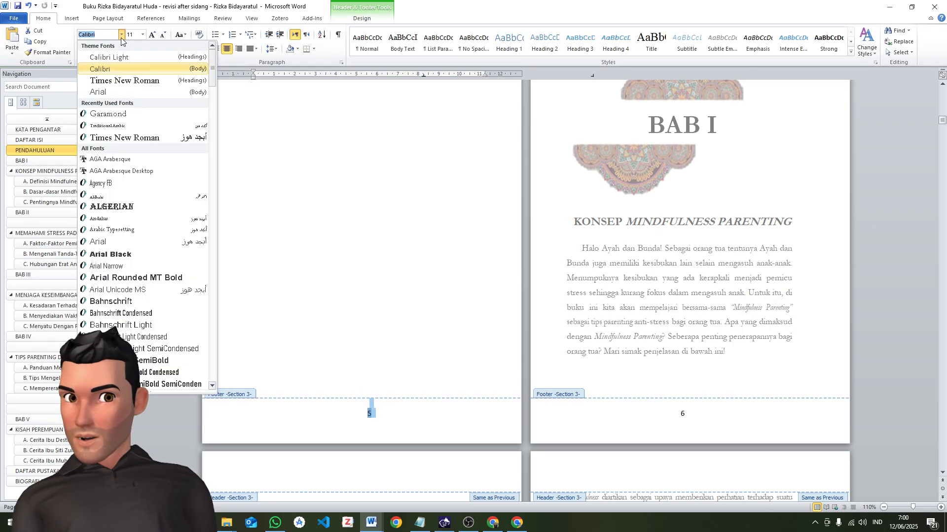
click(125, 114)
double_click(469, 270)
Check the continuous page numbering through BAB I and BAB II, and review the PENDAHULUAN pages again
scroll(785, 344, down, 3)
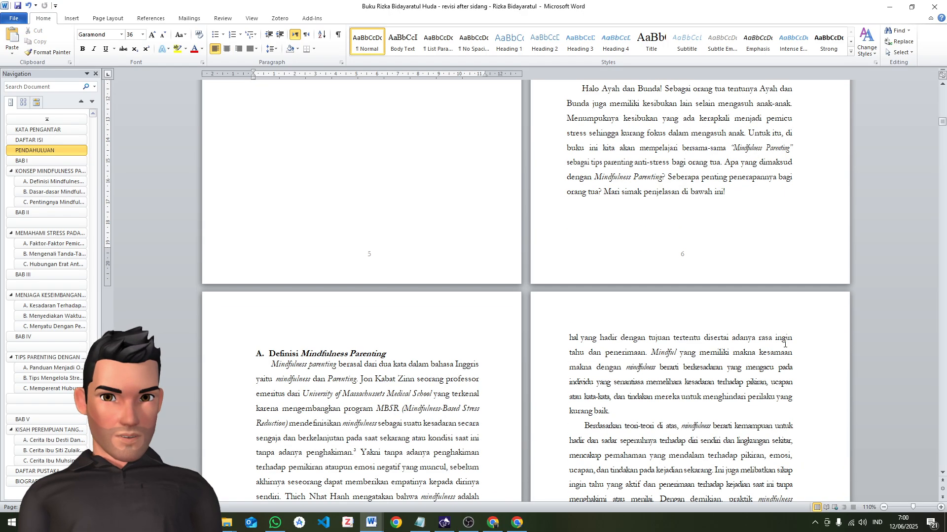
scroll(785, 344, down, 20)
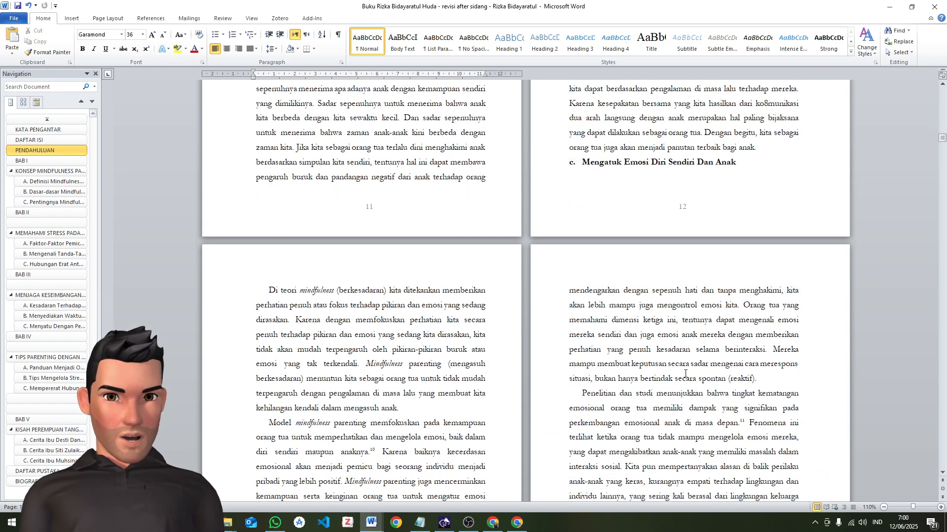
scroll(686, 374, down, 20)
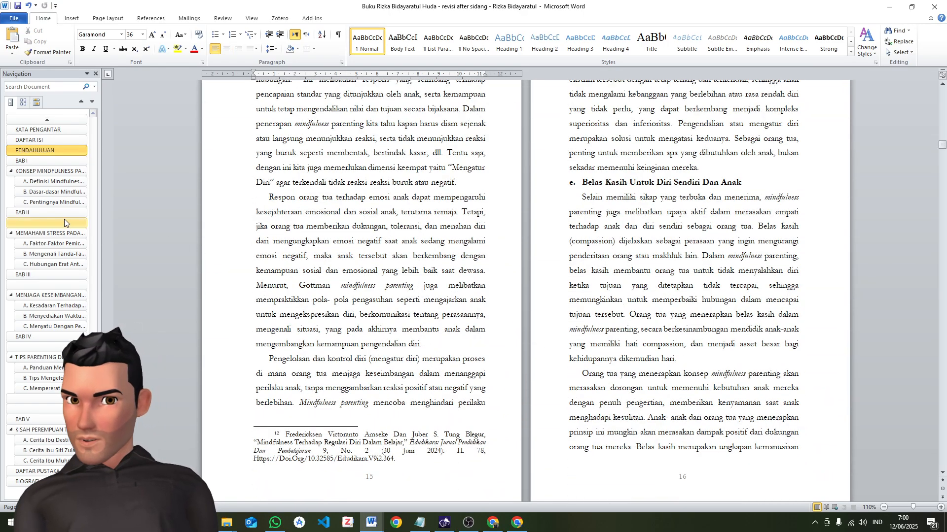
click(67, 213)
scroll(531, 226, up, 6)
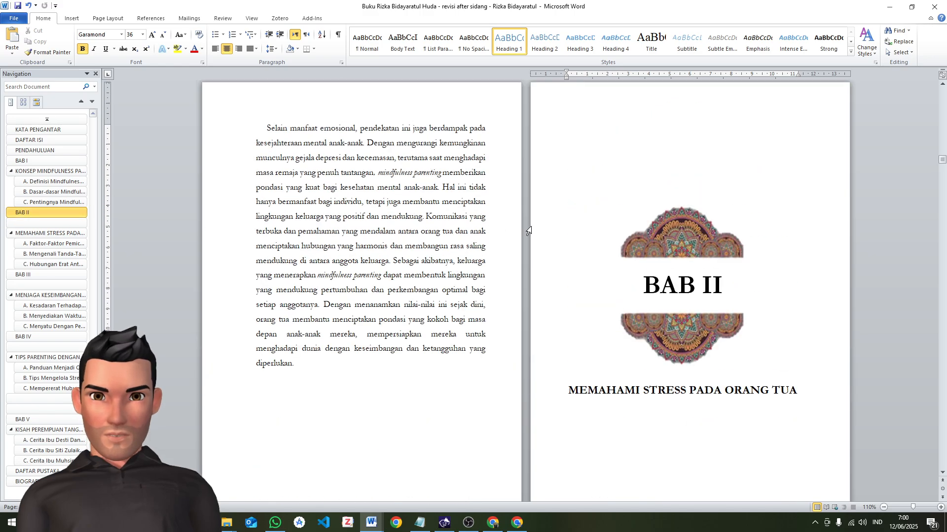
scroll(531, 227, down, 12)
scroll(525, 247, down, 6)
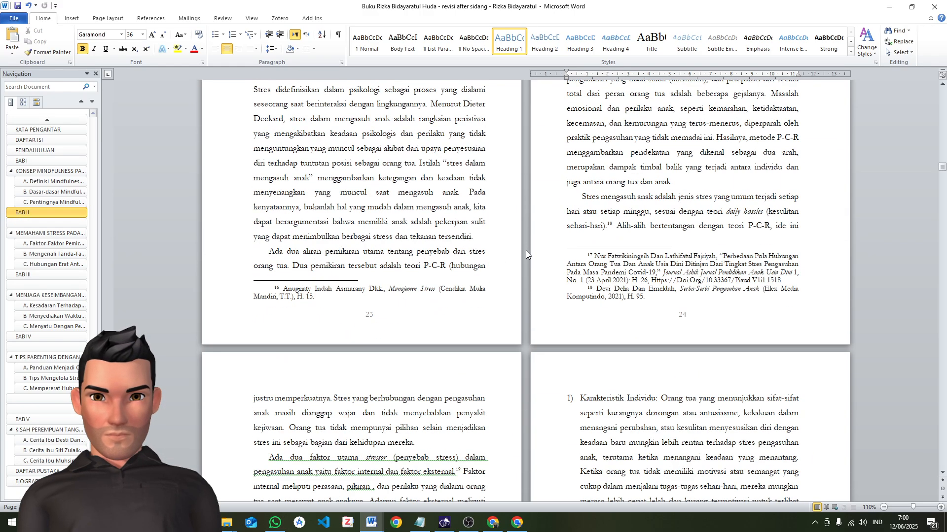
scroll(527, 246, up, 11)
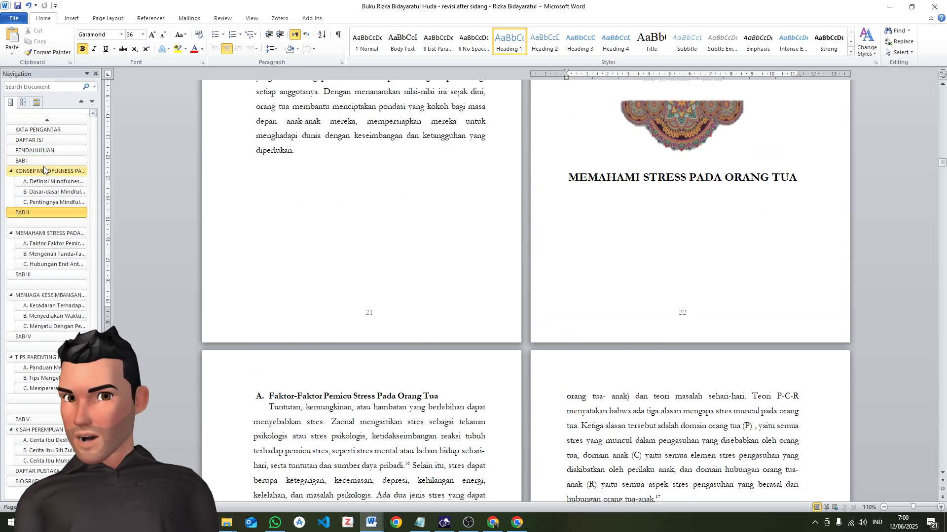
click(52, 152)
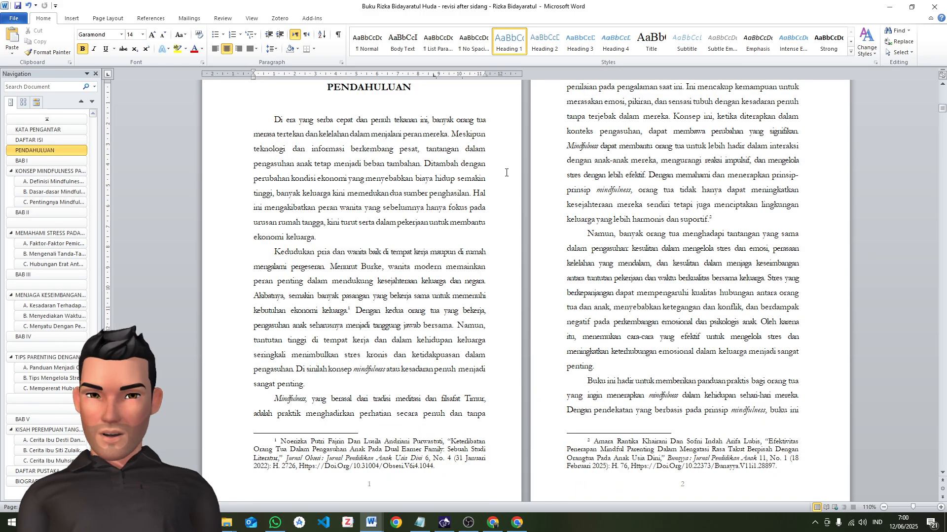
scroll(506, 172, down, 4)
scroll(508, 182, up, 3)
scroll(659, 176, down, 4)
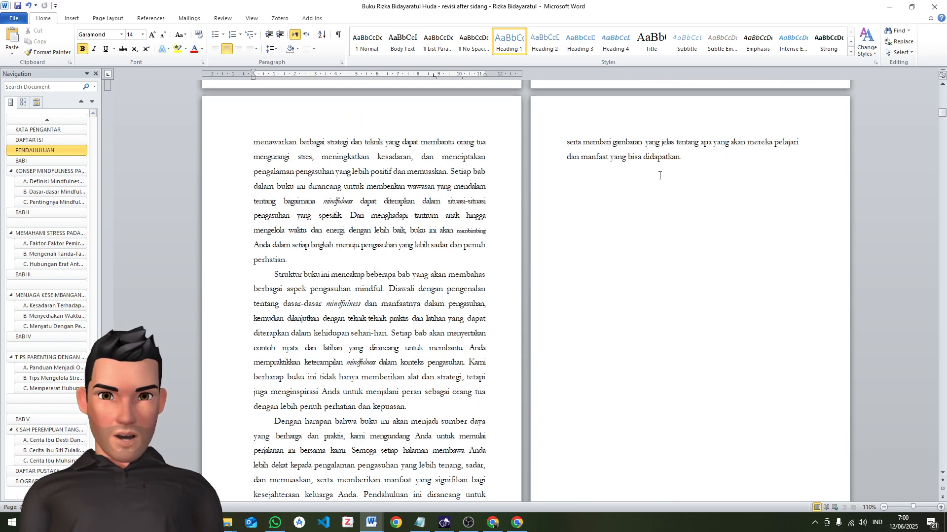
Delete the two ornament images and the large BAB I title above the KONSEP MINDFULNESS PARENTING heading, keeping the heading's full text
scroll(641, 177, down, 8)
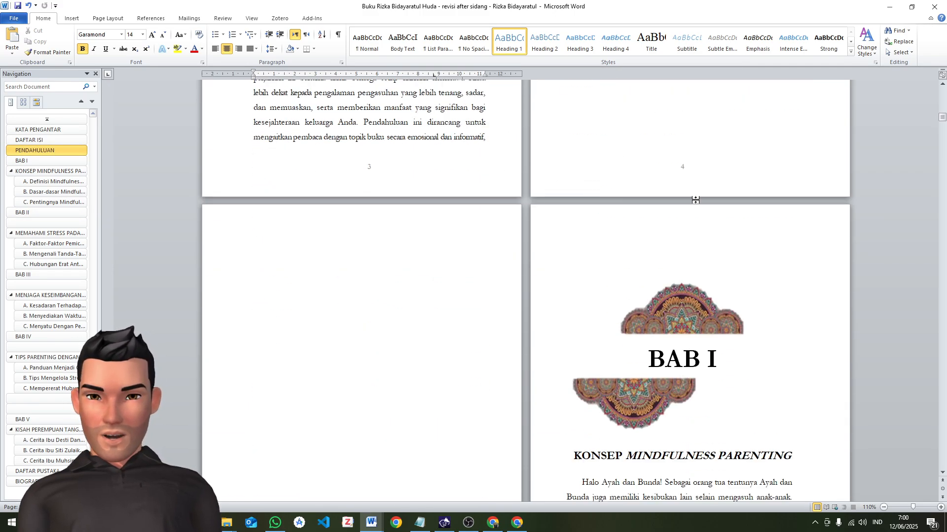
scroll(637, 425, down, 3)
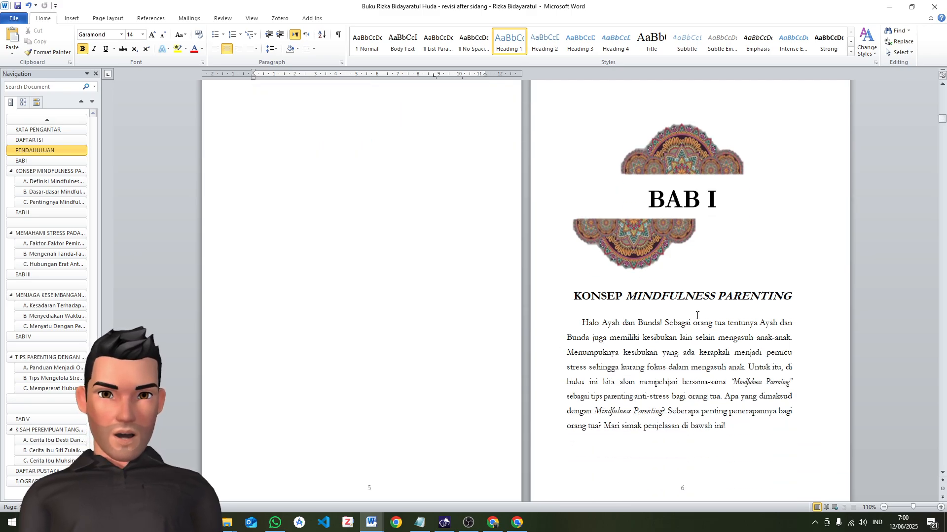
scroll(524, 303, up, 2)
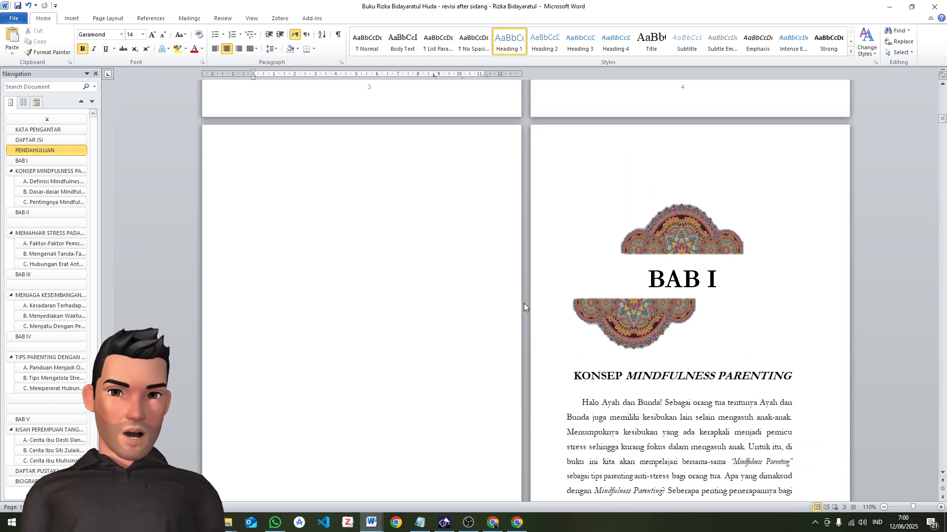
scroll(478, 293, down, 2)
scroll(353, 215, up, 2)
click(351, 165)
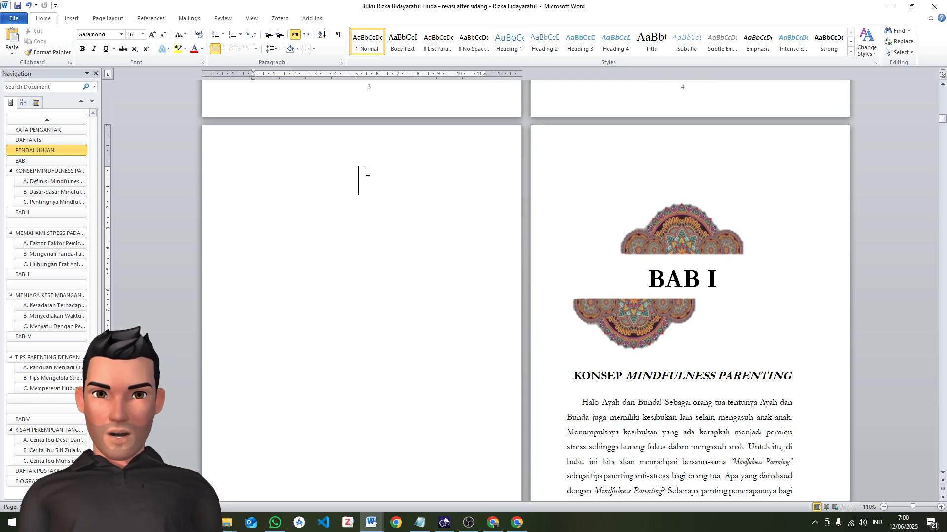
key(ctrl+z)
key(ctrl+z)
key(ctrl+z)
key(ctrl+z)
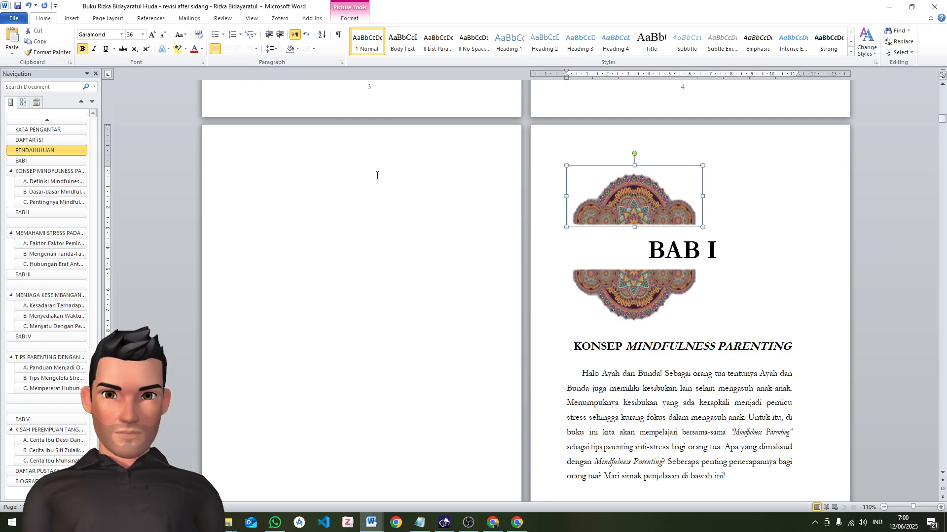
key(Delete)
key(Delete)
key(Delete)
key(Delete)
key(Delete)
key(Delete)
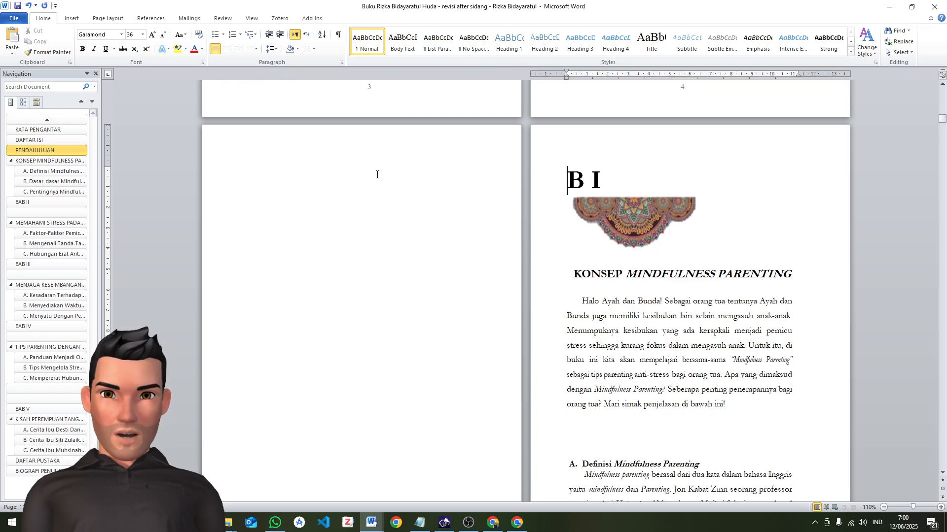
key(Delete)
key(Delete)
key(Delete)
key(Delete)
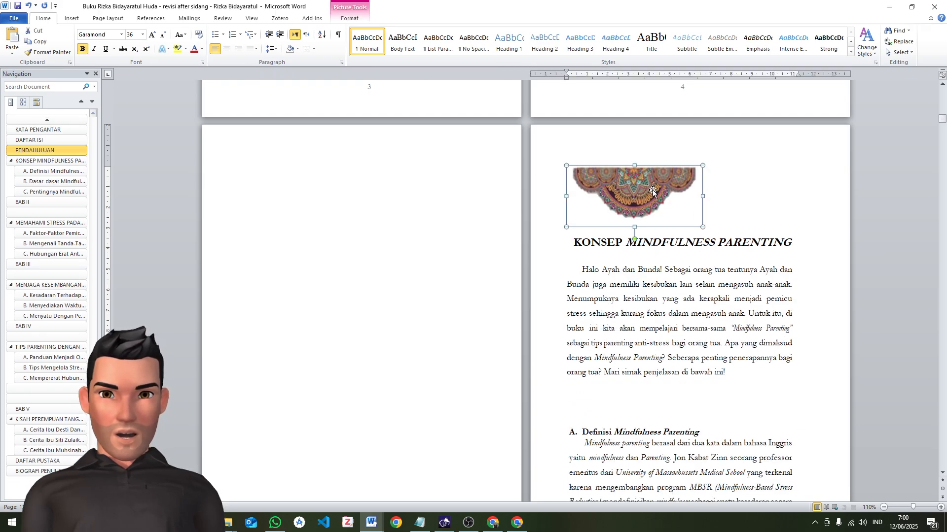
key(Delete)
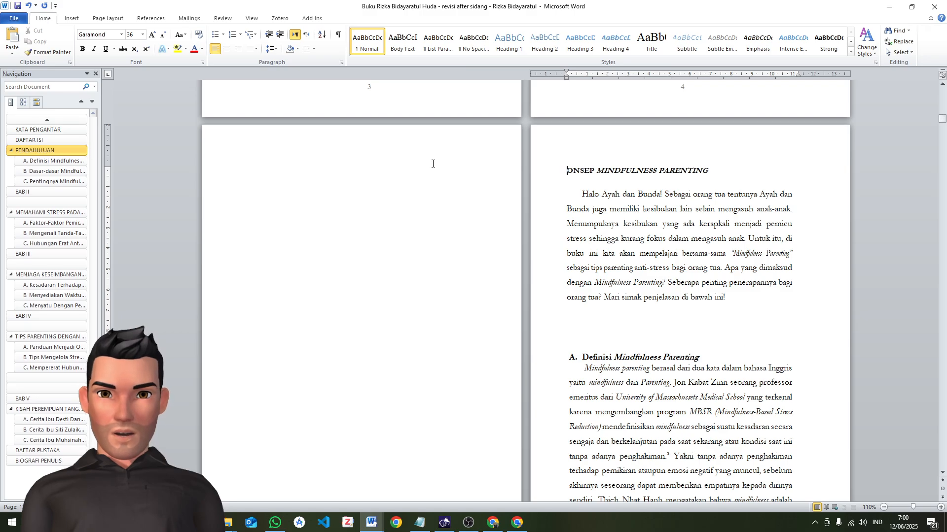
key(ctrl+z)
Remove the blank page before the KONSEP MINDFULNESS PARENTING heading so the chapter directly follows PENDAHULUAN
click(446, 163)
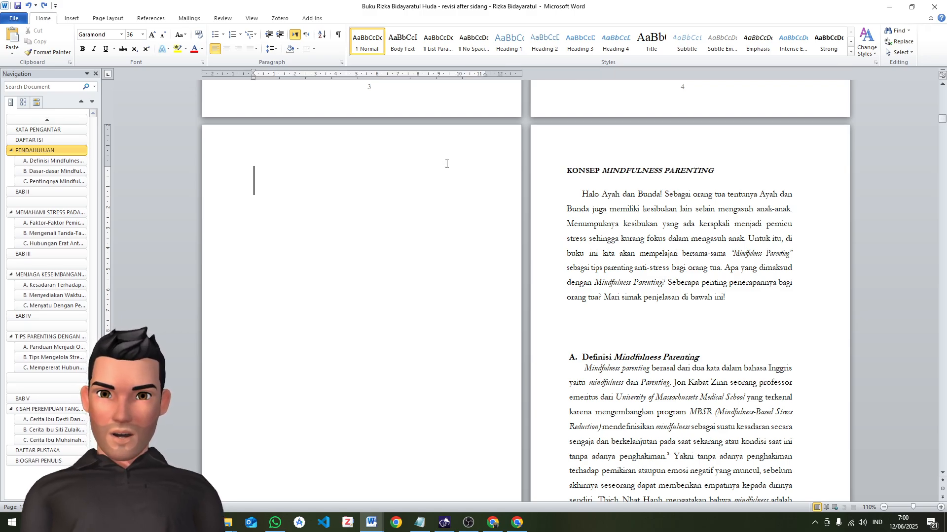
key(Delete)
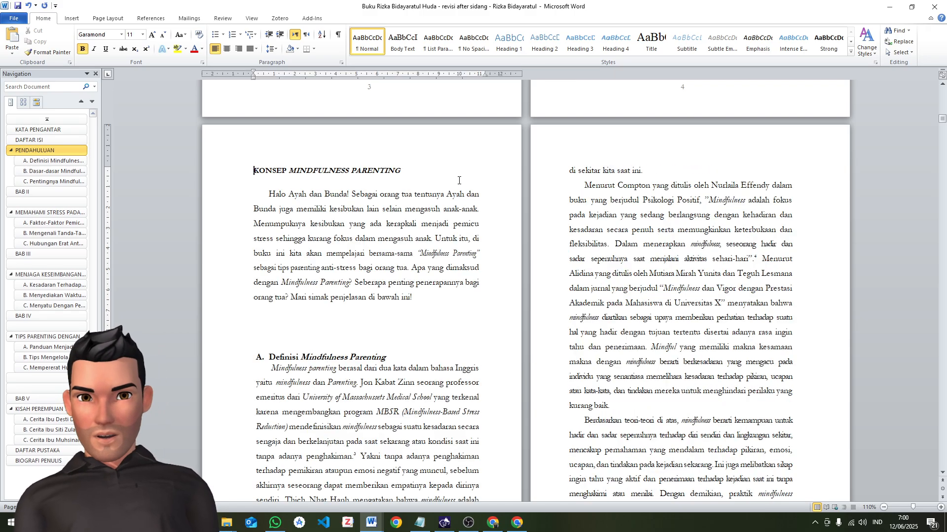
scroll(414, 186, up, 2)
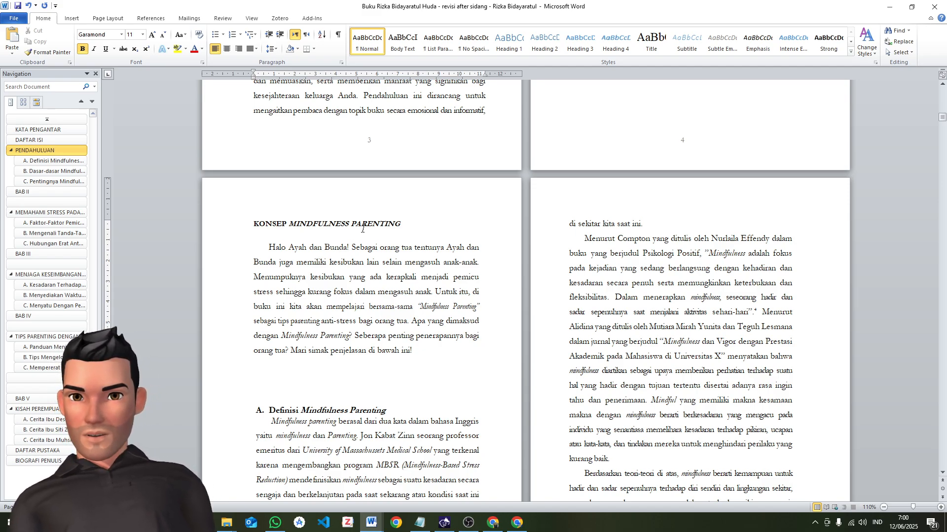
Insert BAB I on its own line directly above the KONSEP MINDFULNESS PARENTING heading
click(331, 295)
click(255, 223)
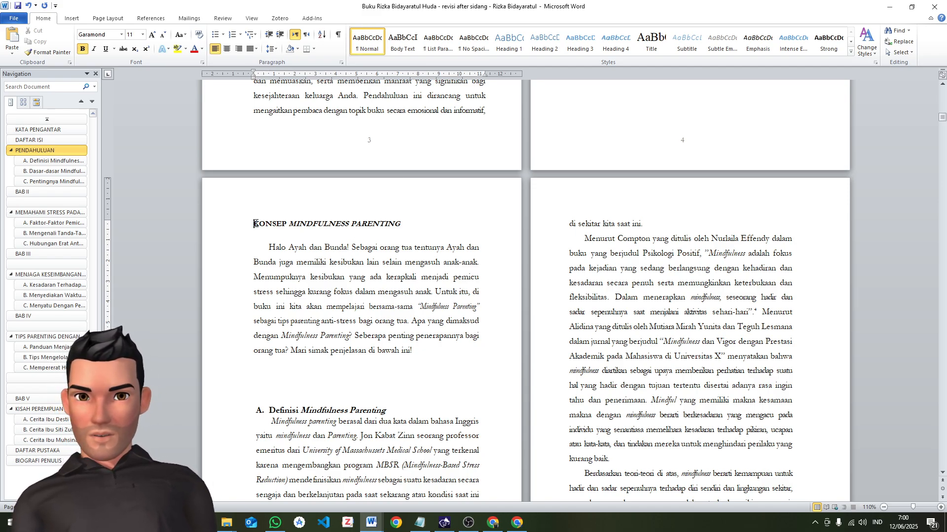
scroll(403, 301, up, 3)
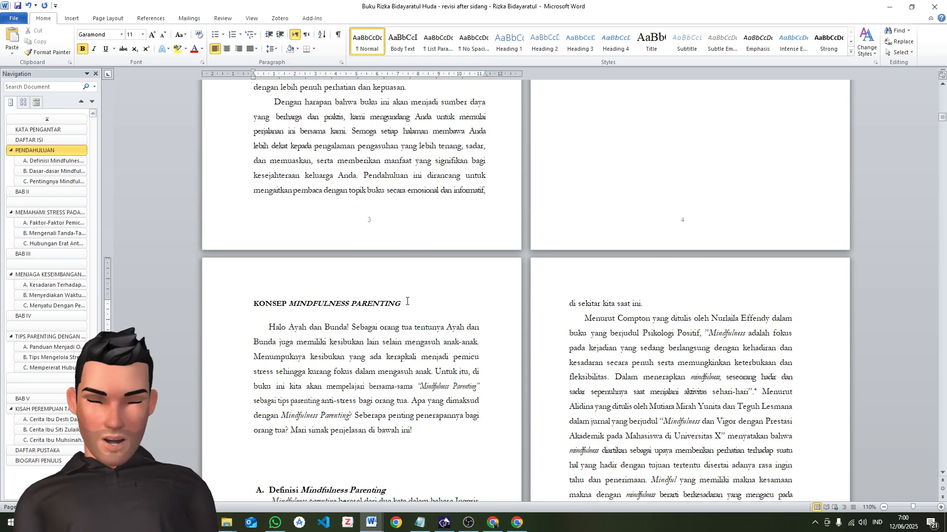
text(BA)
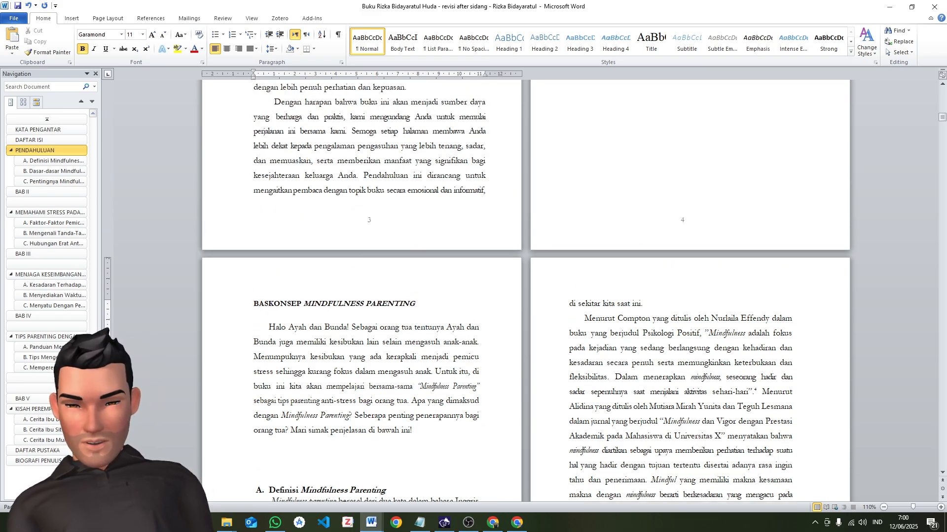
text(B )
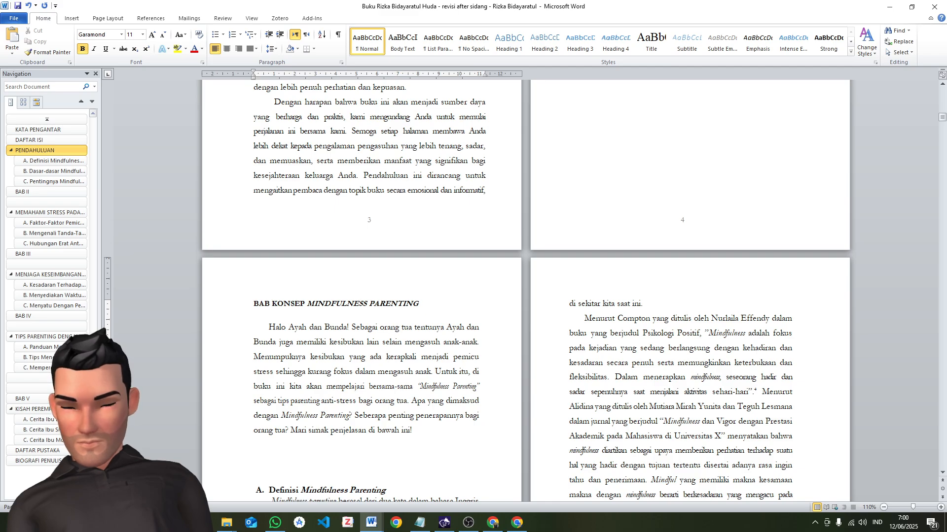
text(I)
key(Return)
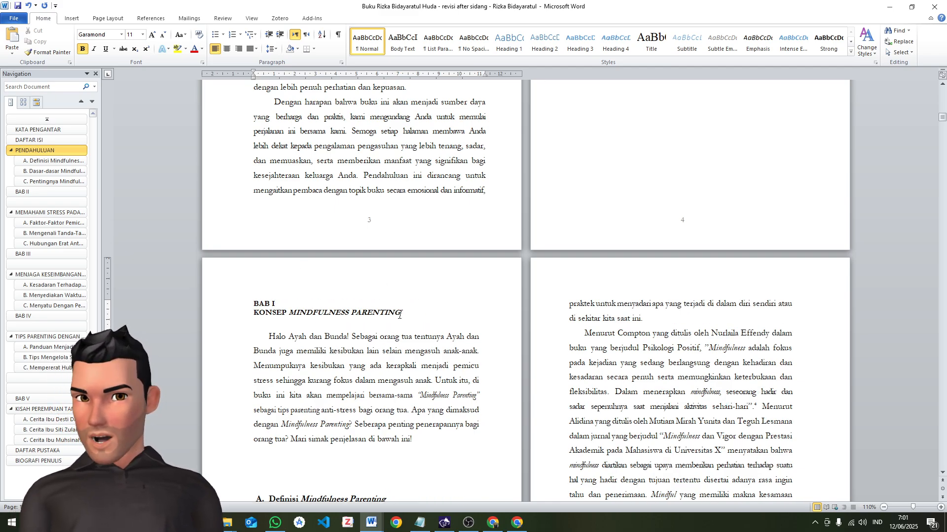
Centre the BAB I and KONSEP MINDFULNESS PARENTING lines and set their font size to 12
drag(400, 315, 253, 302)
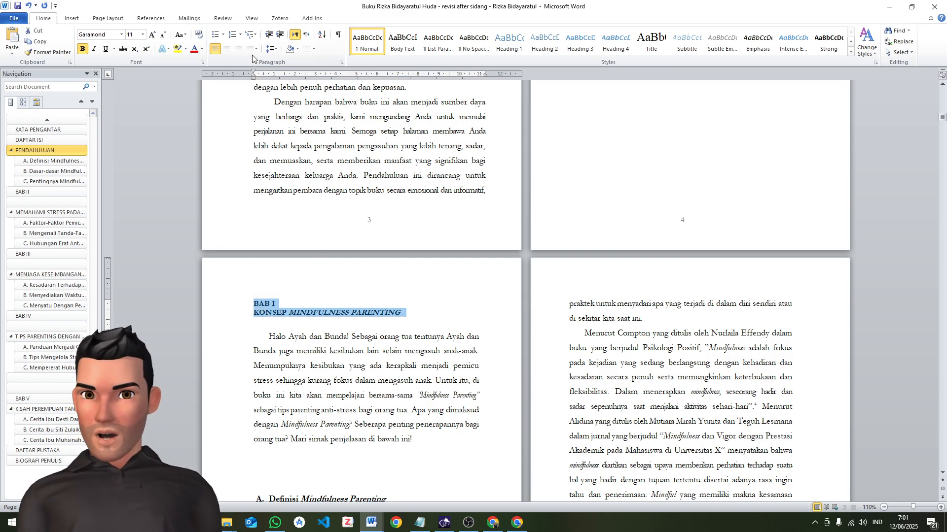
click(227, 48)
click(401, 319)
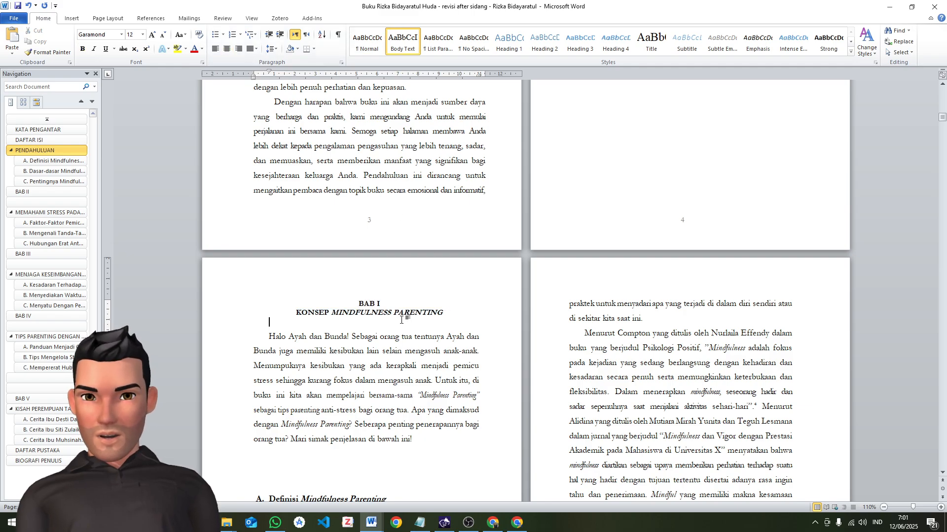
drag(445, 313, 359, 303)
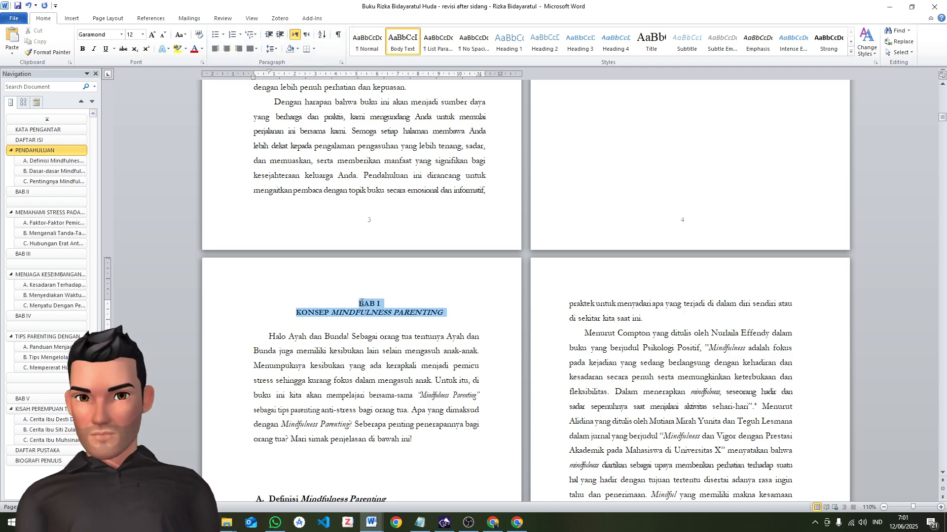
click(144, 34)
click(133, 81)
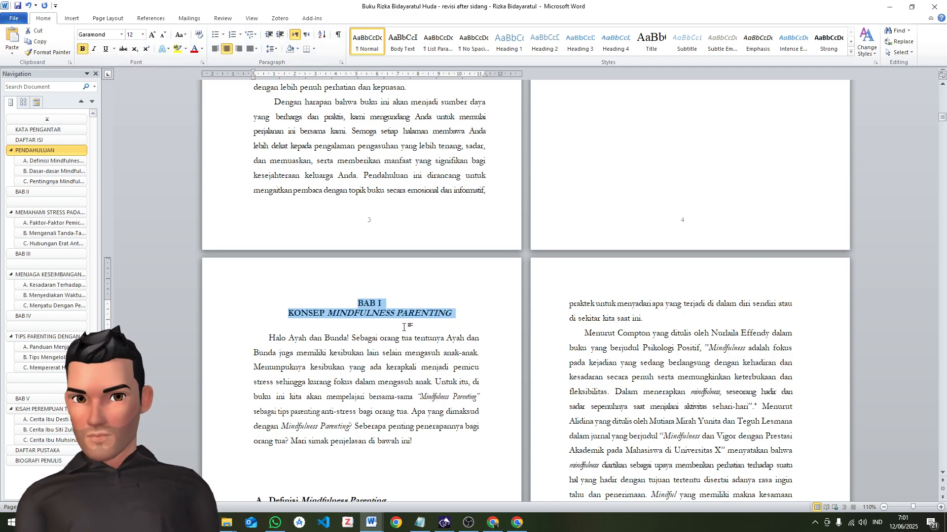
click(353, 369)
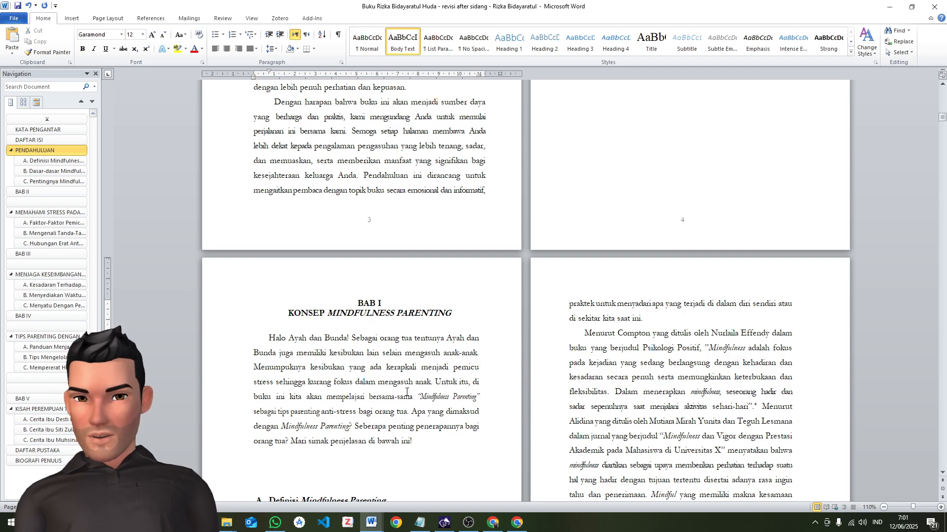
Select the centred BAB I and KONSEP MINDFULNESS PARENTING title lines together
scroll(484, 379, down, 1)
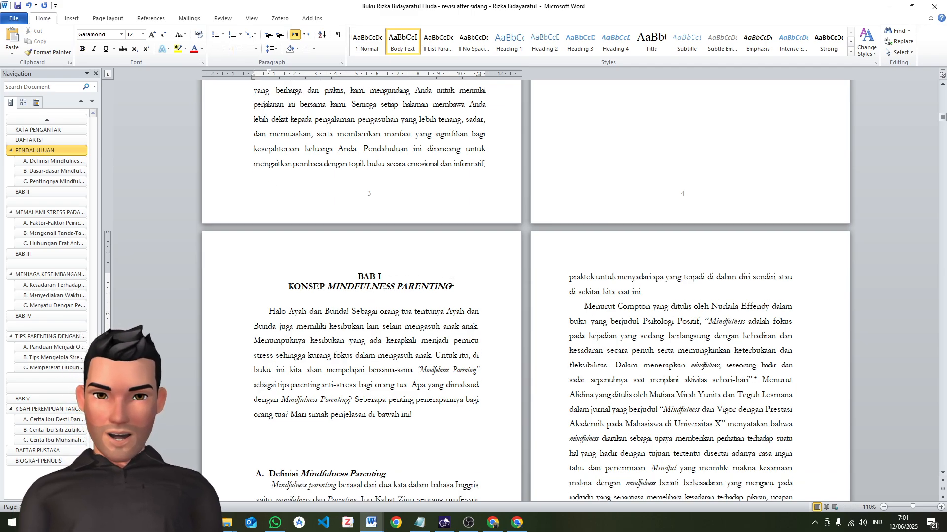
drag(467, 287, 356, 276)
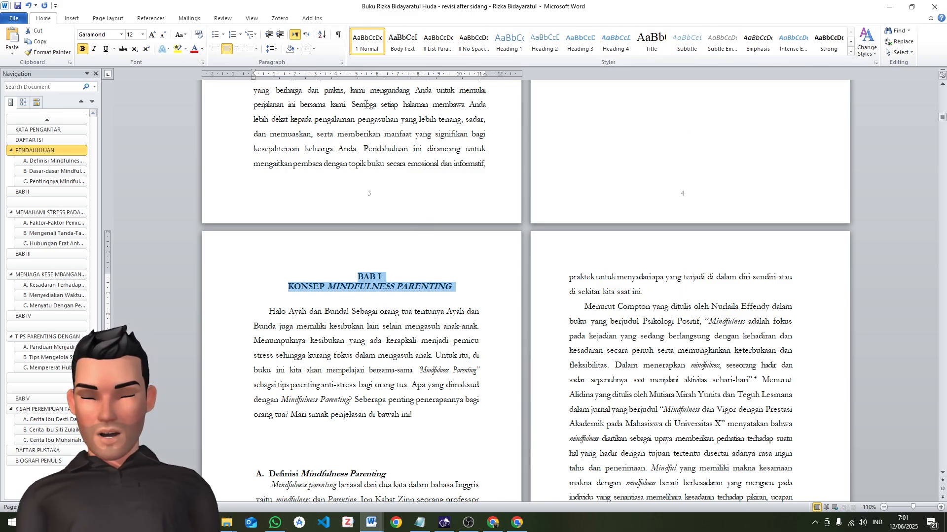
click(367, 304)
drag(456, 287, 346, 282)
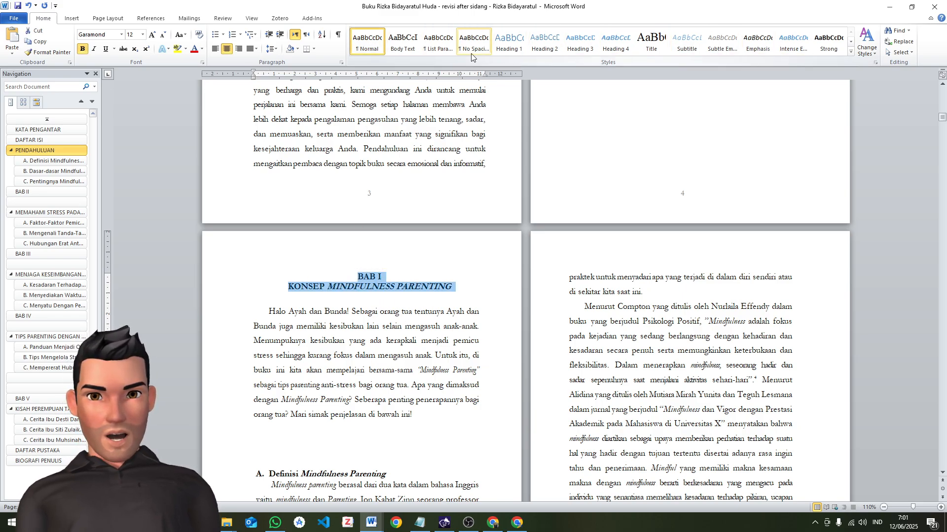
right_click(370, 48)
click(380, 54)
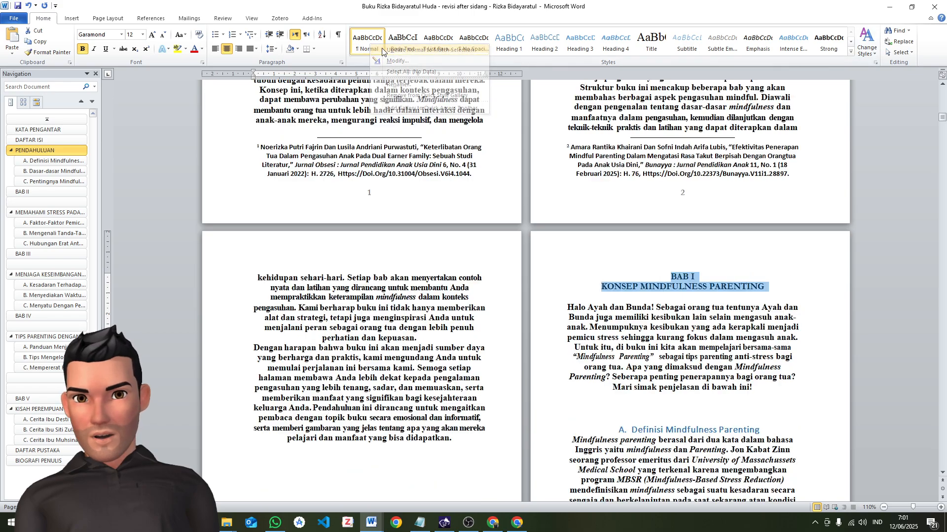
key(ctrl+z)
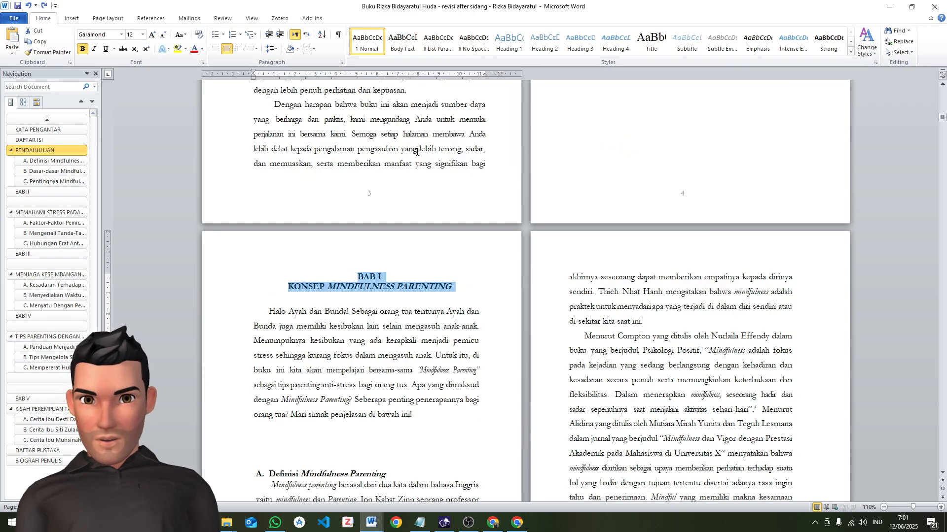
Update the Heading 1 style to match the selected chapter title lines and rename the style BAB
right_click(507, 47)
click(532, 58)
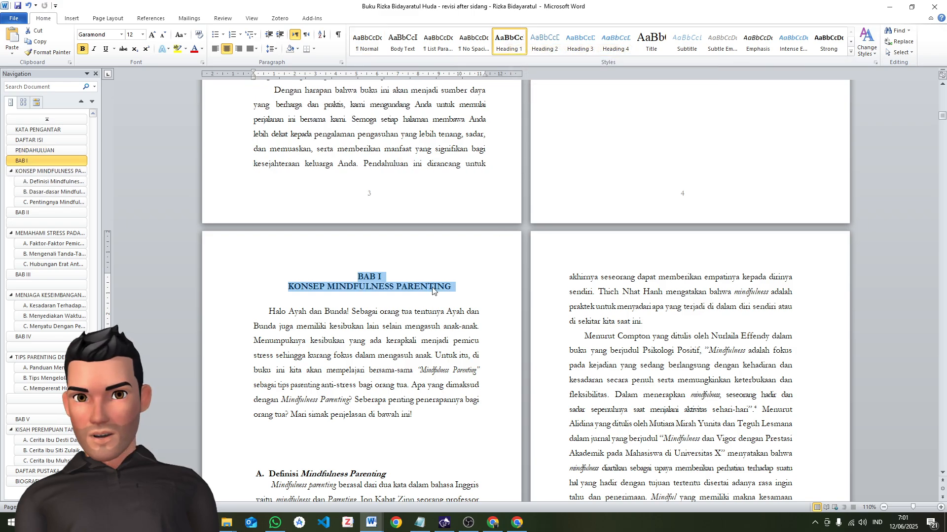
right_click(517, 46)
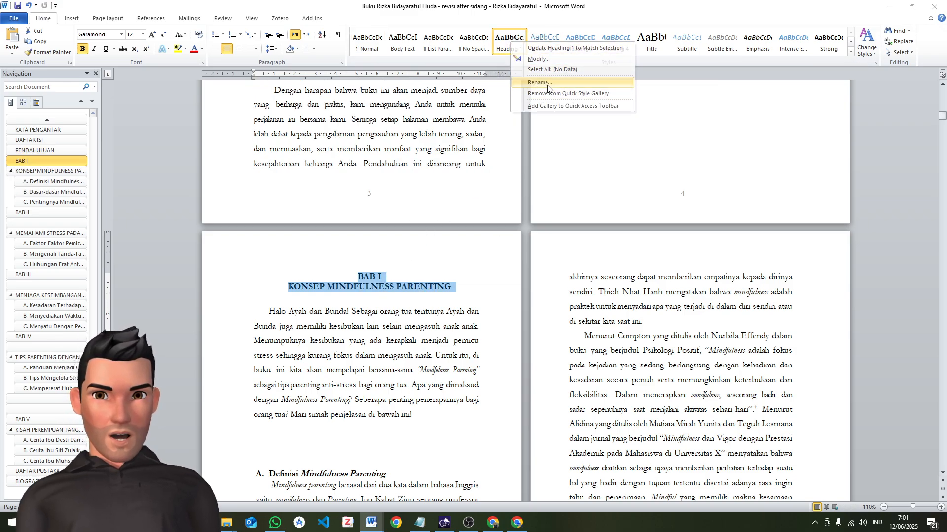
click(532, 79)
text(BAB)
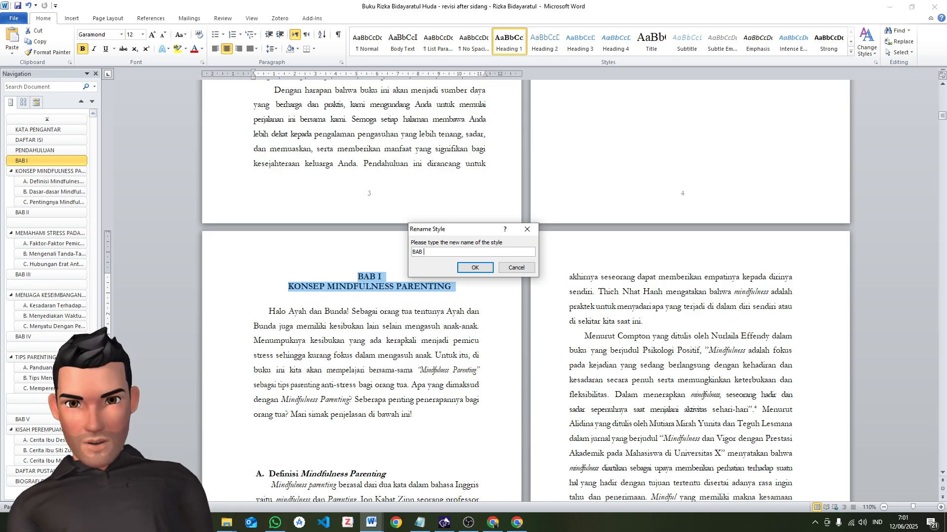
click(475, 268)
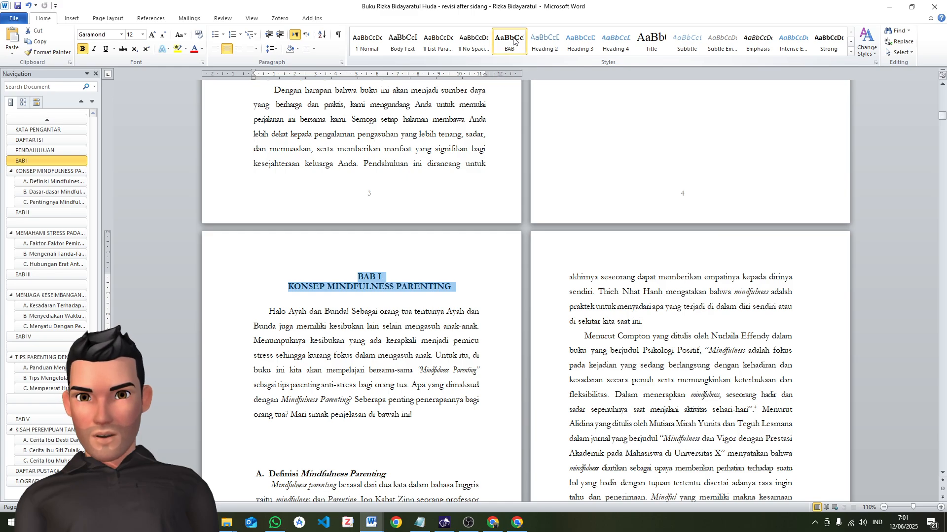
Join BAB I and KONSEP MINDFULNESS PARENTING into a single heading paragraph, separating the two lines with a manual line break
click(387, 287)
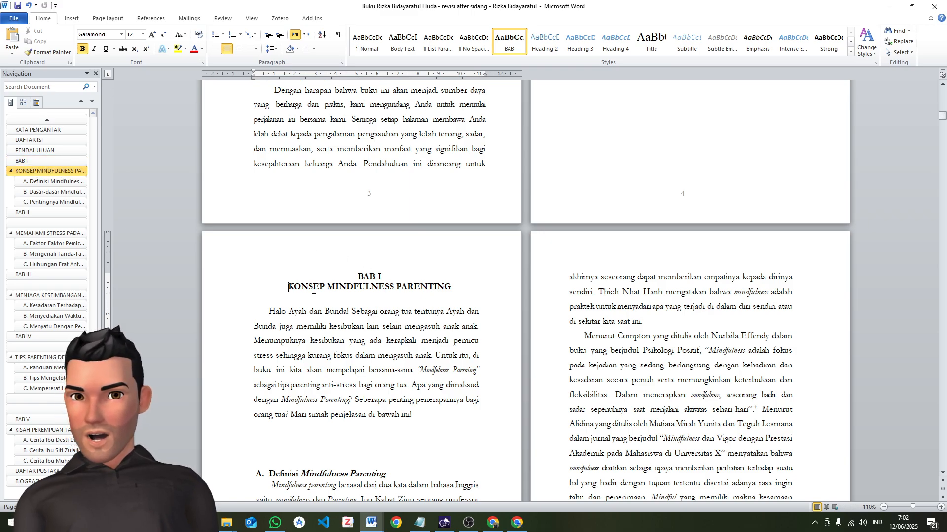
key(ctrl+z)
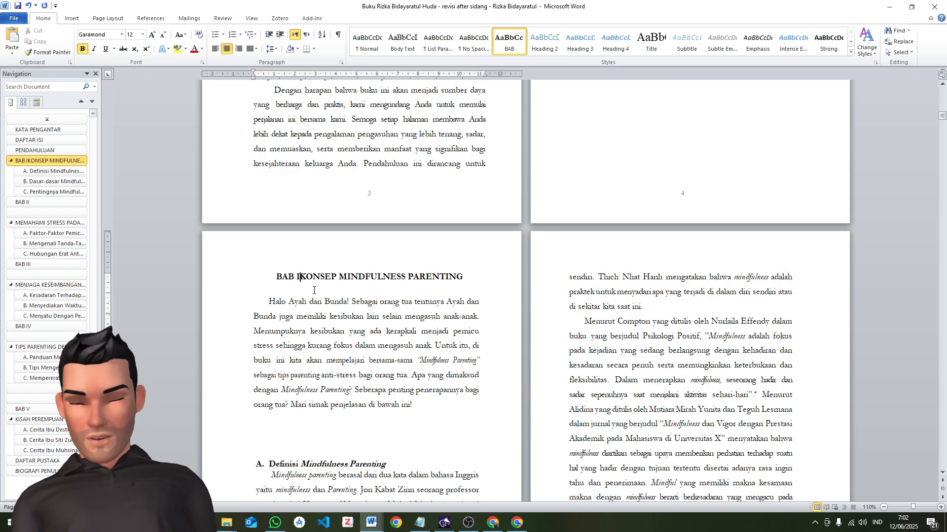
key(Return)
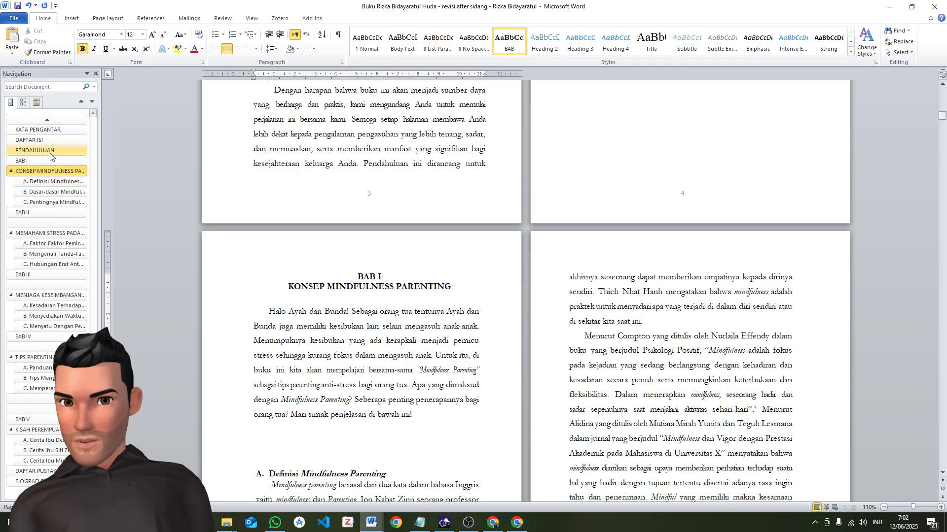
key(ctrl+l)
key(BackSpace)
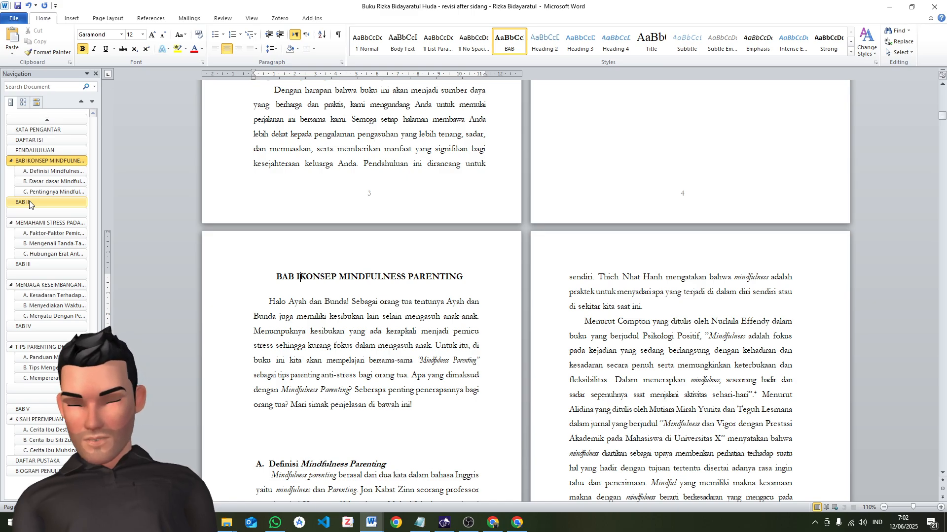
key(shift+Return)
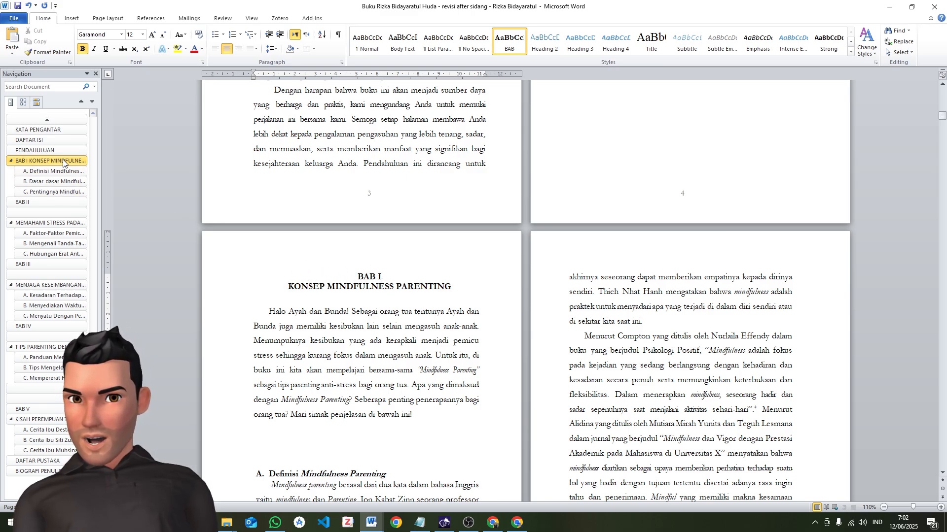
Remove the manual line break between BAB I and KONSEP MINDFULNESS PARENTING and insert it again
key(BackSpace)
key(BackSpace)
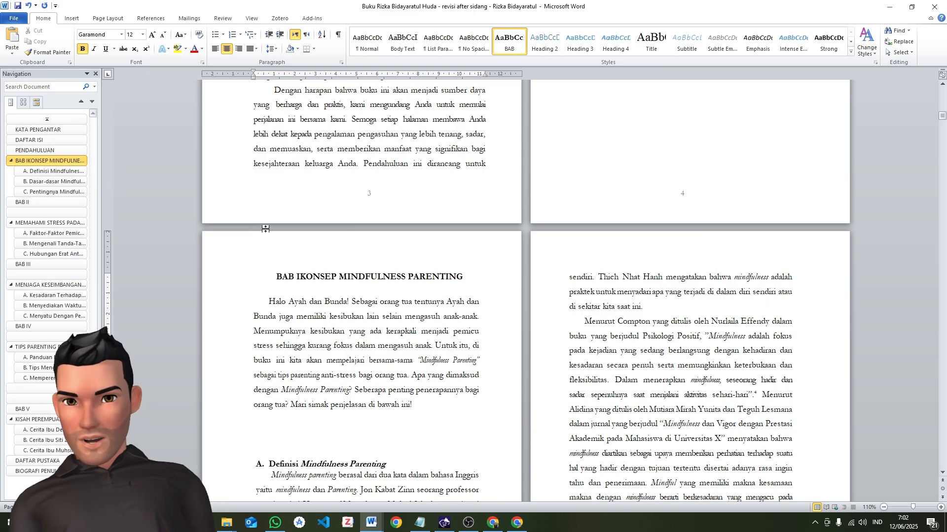
text(I)
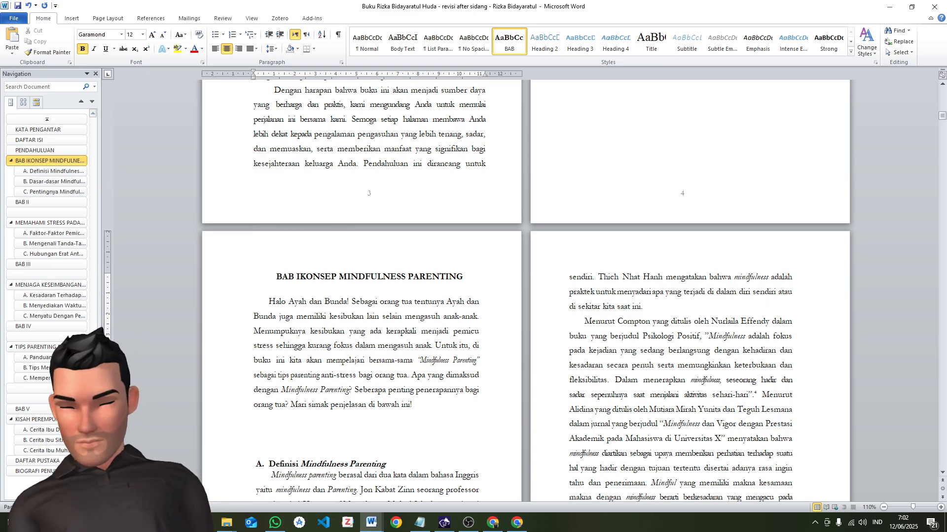
key(shift+Return)
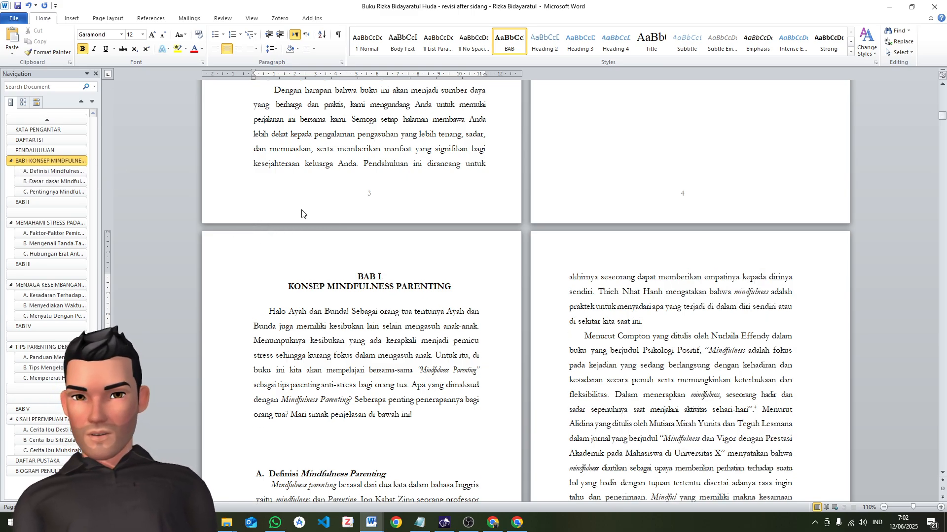
Update the BAB style to match the two-line BAB I KONSEP MINDFULNESS PARENTING title
triple_click(476, 276)
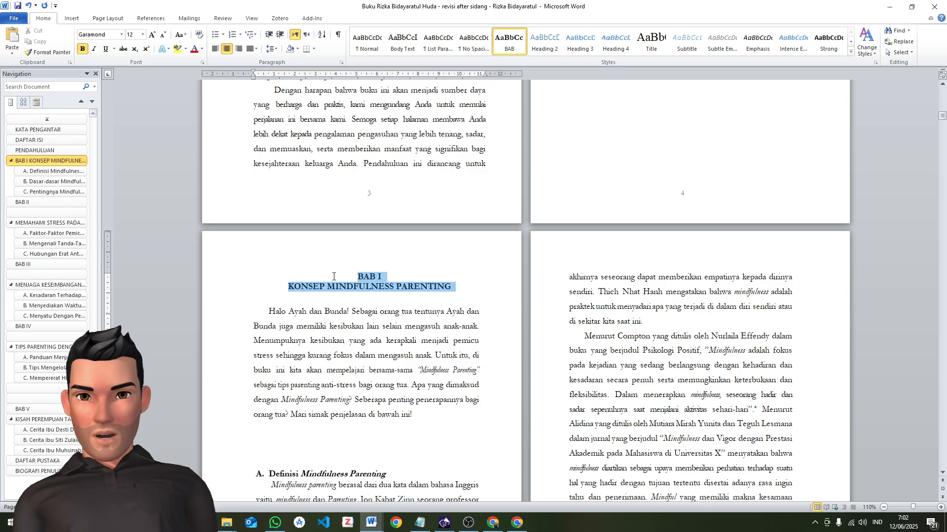
right_click(503, 41)
click(513, 47)
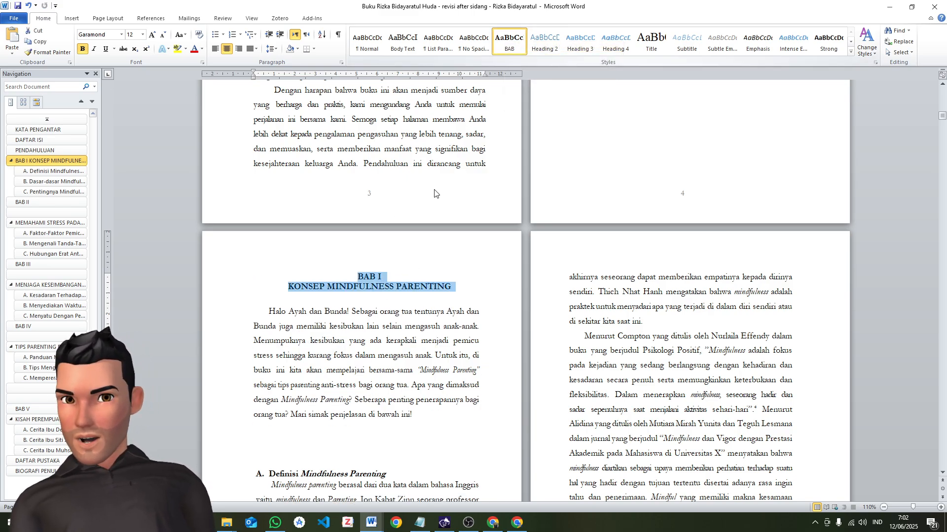
click(330, 303)
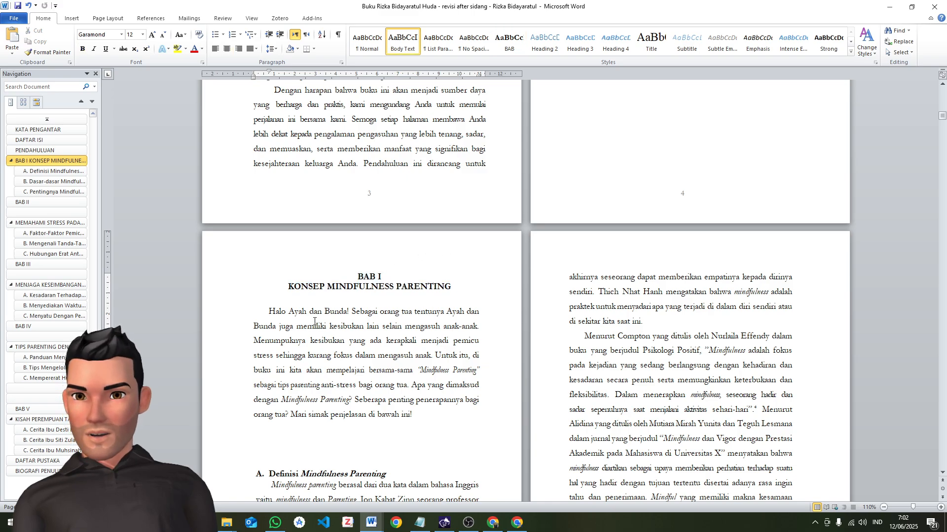
Try a first-line indent of about 1 cm on the opening paragraph of BAB I, and undo it
click(268, 312)
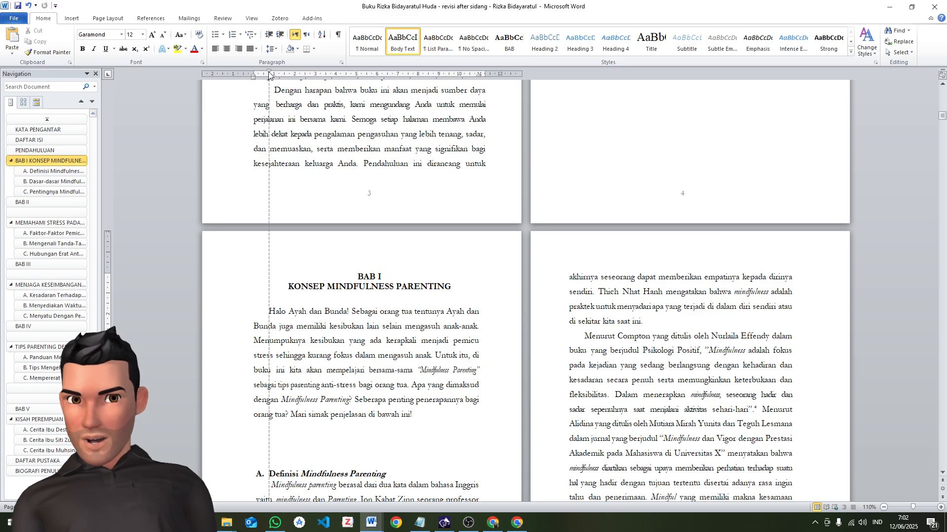
key(ctrl+z)
scroll(388, 351, down, 1)
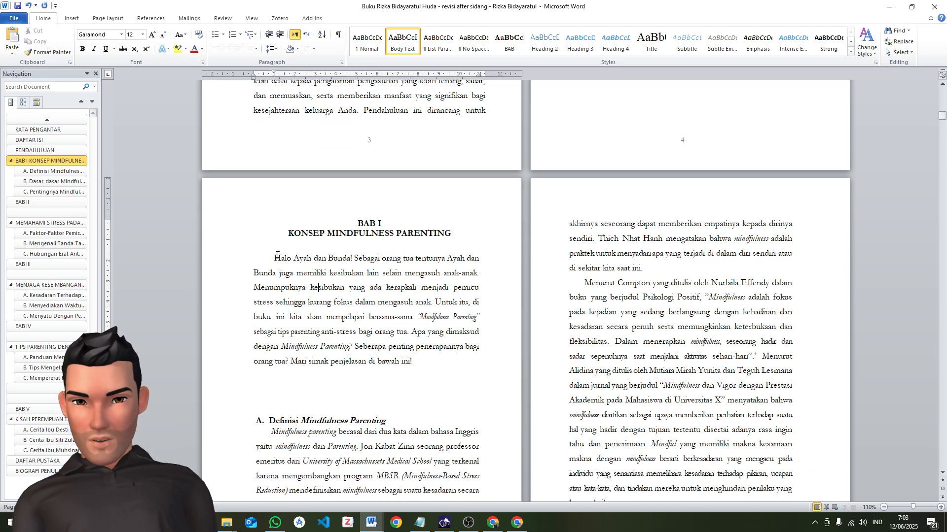
key(ctrl+z)
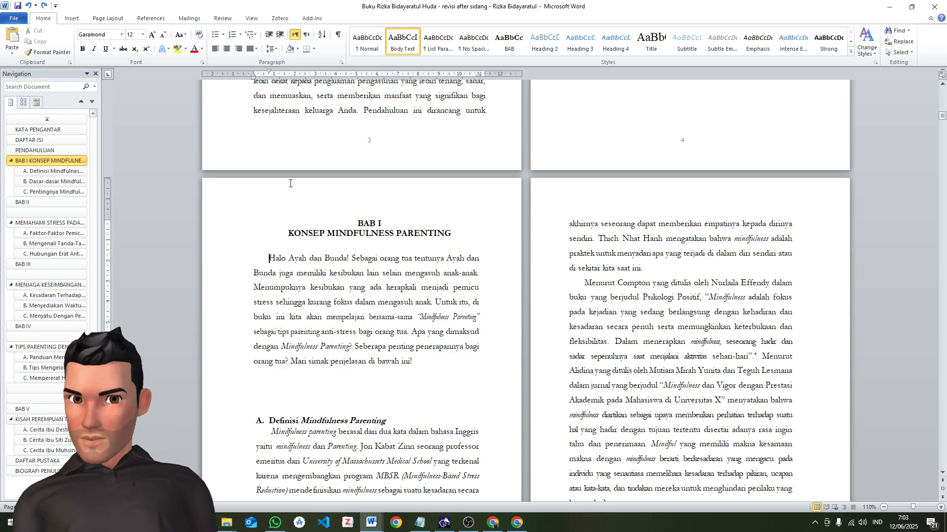
Apply the introduction's body paragraph formatting to the opening "Halo Ayah dan Bunda!" paragraph of BAB I
scroll(318, 117, up, 3)
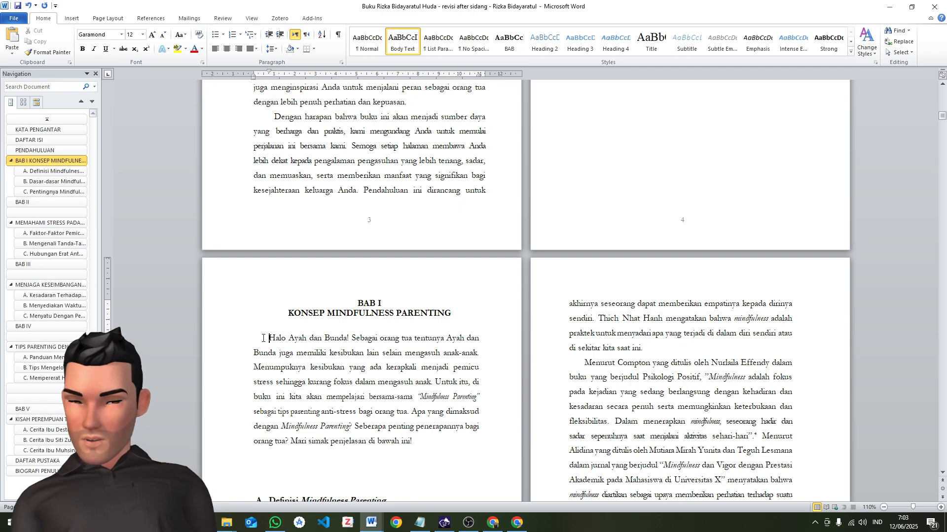
key(ctrl+shift+v)
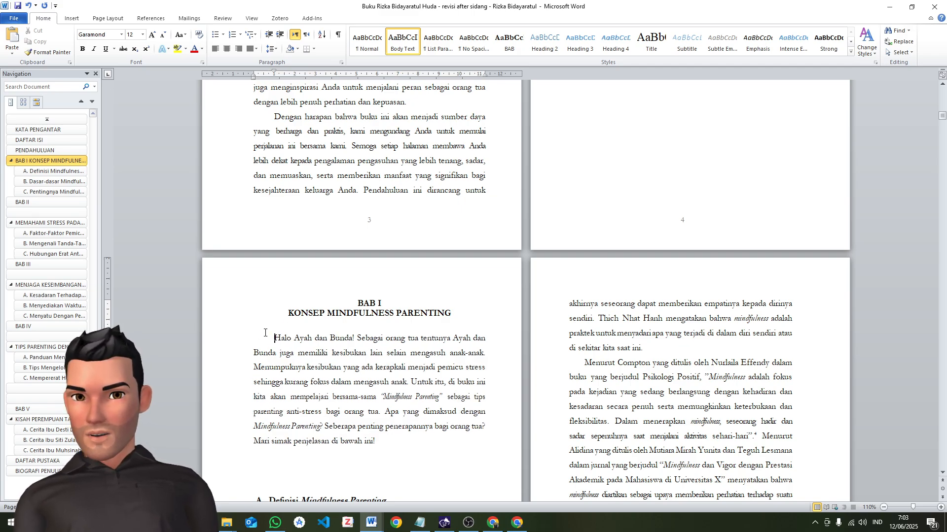
click(273, 124)
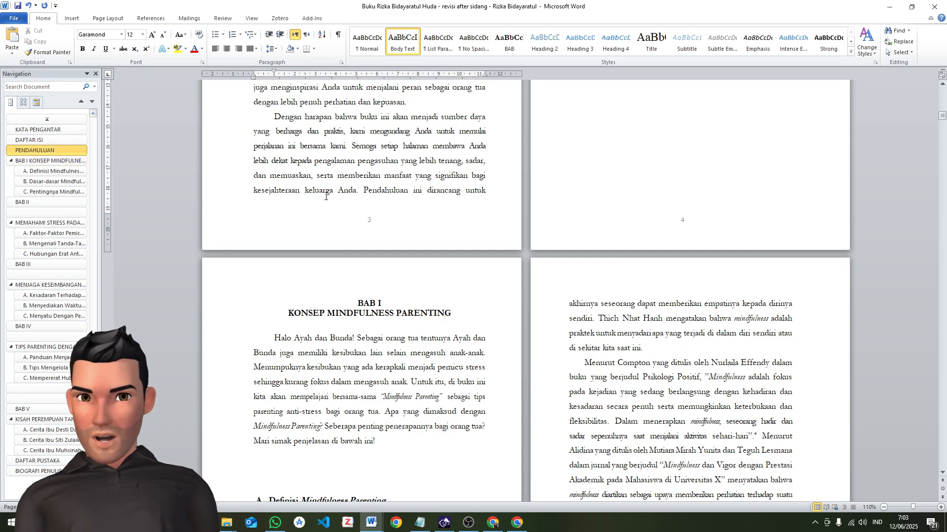
click(385, 383)
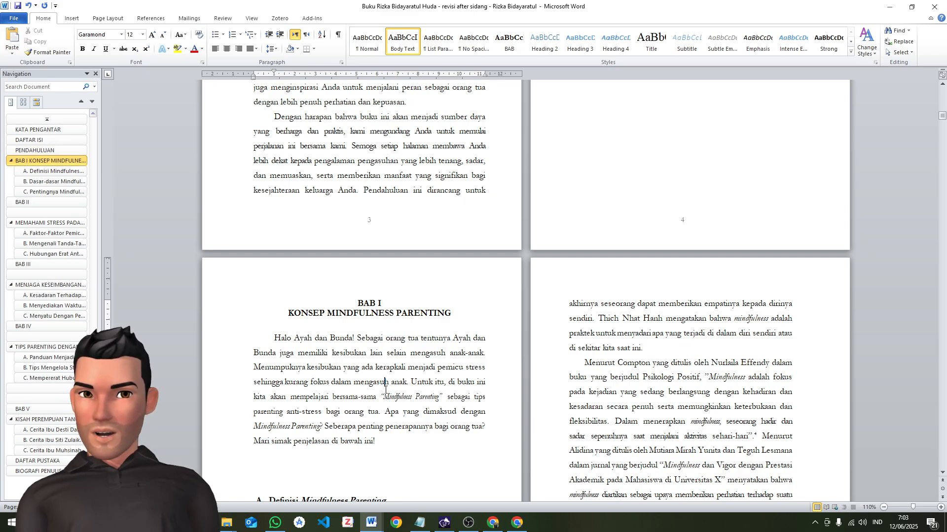
Delete the blank lines between the opening paragraph and the heading "A. Definisi Mindfulness Parenting"
scroll(384, 383, down, 3)
click(330, 356)
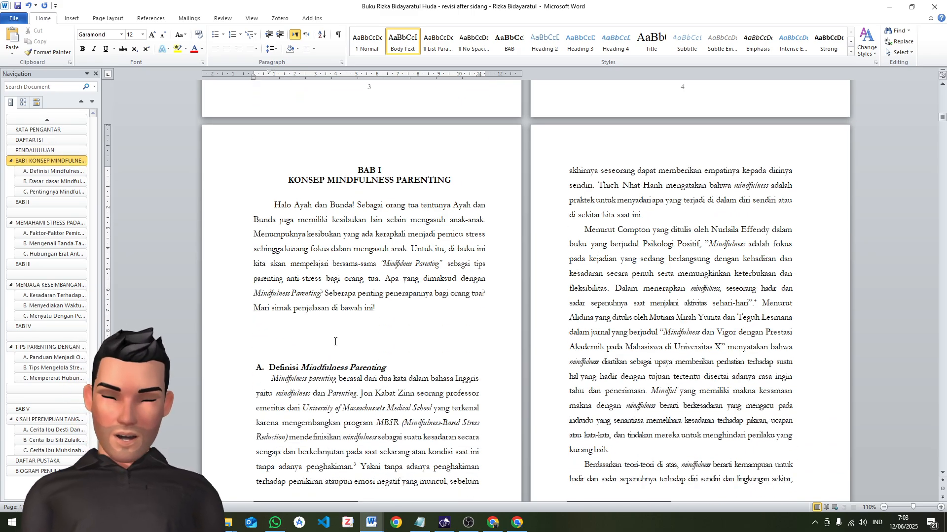
key(BackSpace)
key(BackSpace)
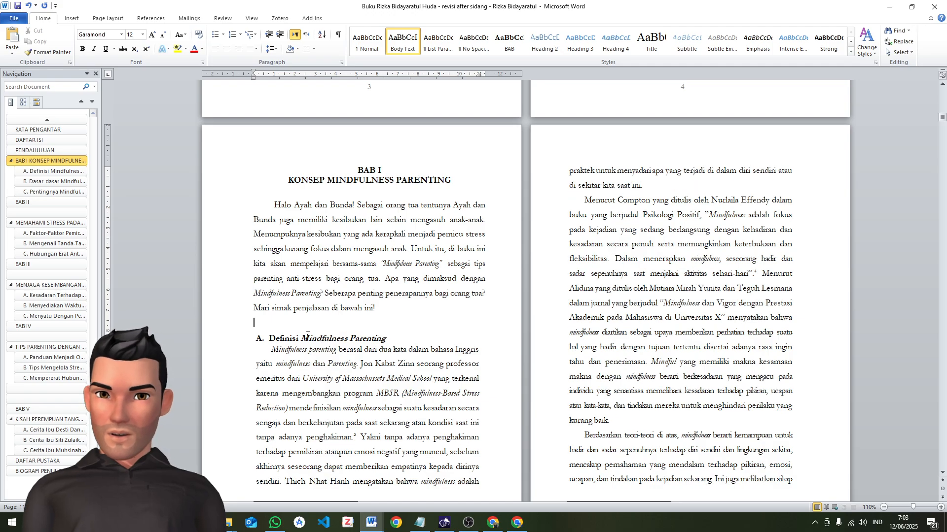
key(BackSpace)
Apply the same copied paragraph formatting to the four body paragraphs under heading A, through the one beginning "Sedangkan, kata parenting"
click(262, 333)
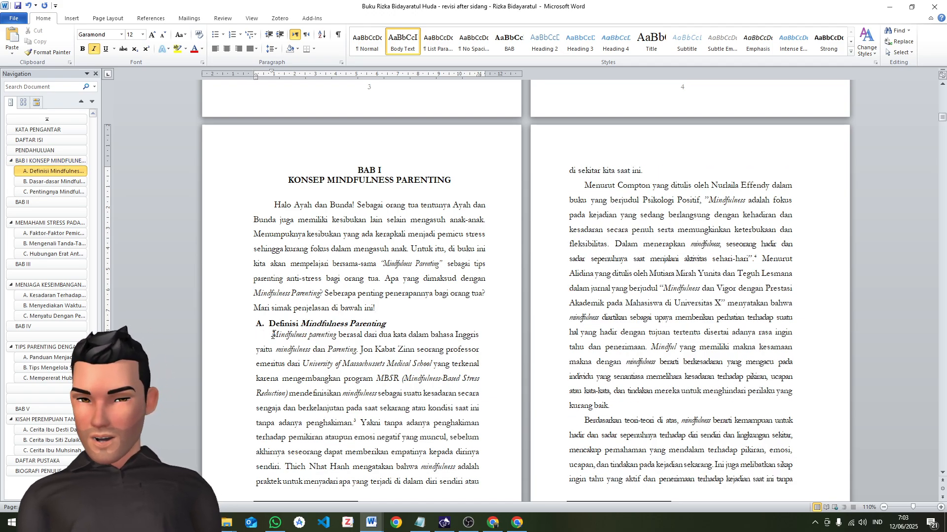
key(ctrl+shift+v)
click(576, 217)
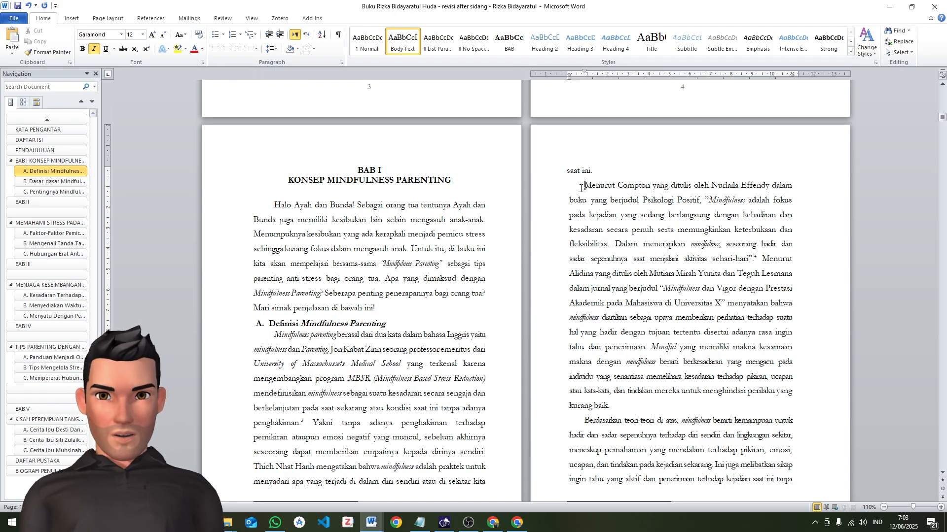
key(ctrl+shift+v)
click(584, 407)
key(ctrl+shift+v)
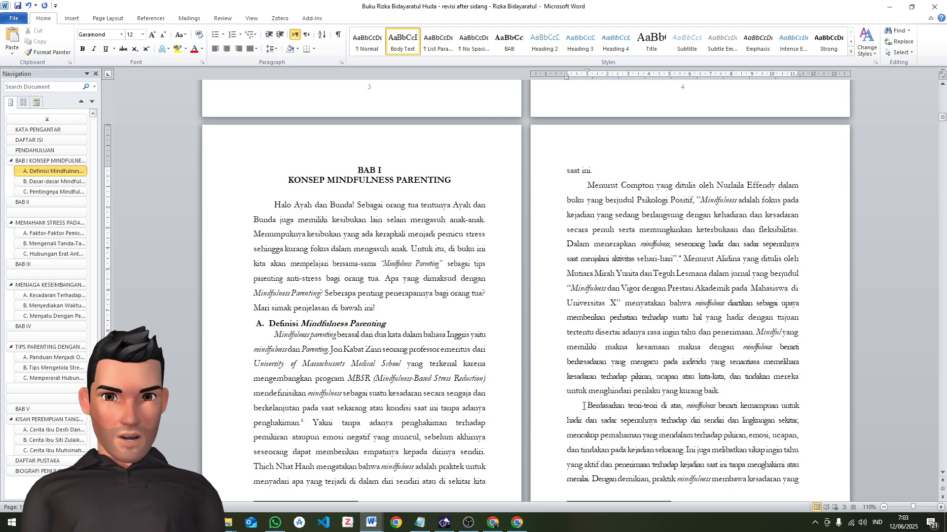
scroll(595, 398, down, 7)
click(276, 319)
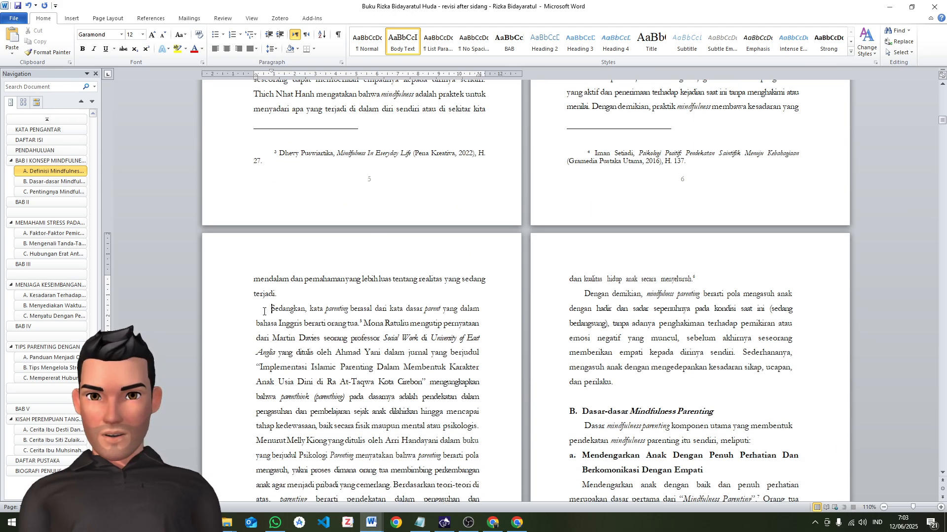
key(ctrl+shift+v)
scroll(492, 366, down, 3)
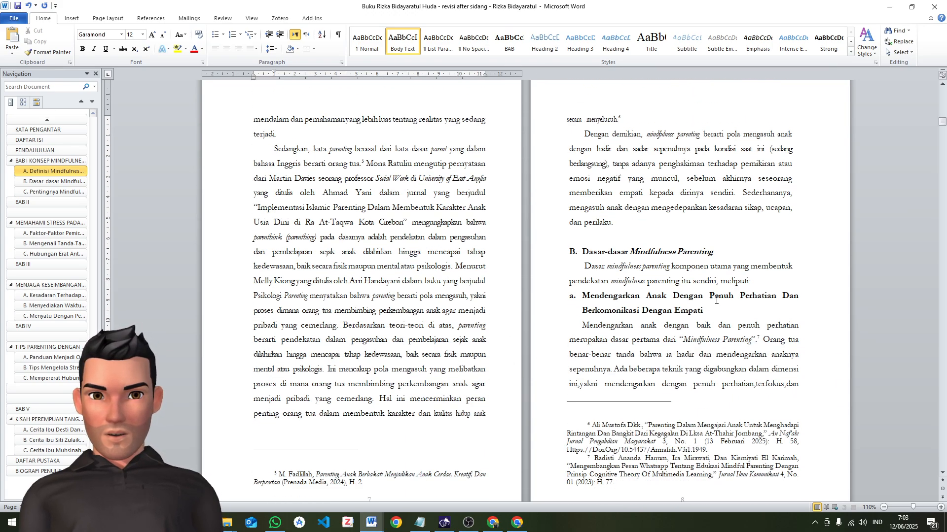
Split the long definition paragraphs on pages 6 and 5, starting new paragraphs after footnote 4 and after "empatinya kepada dirinya sendiri"
scroll(716, 300, up, 10)
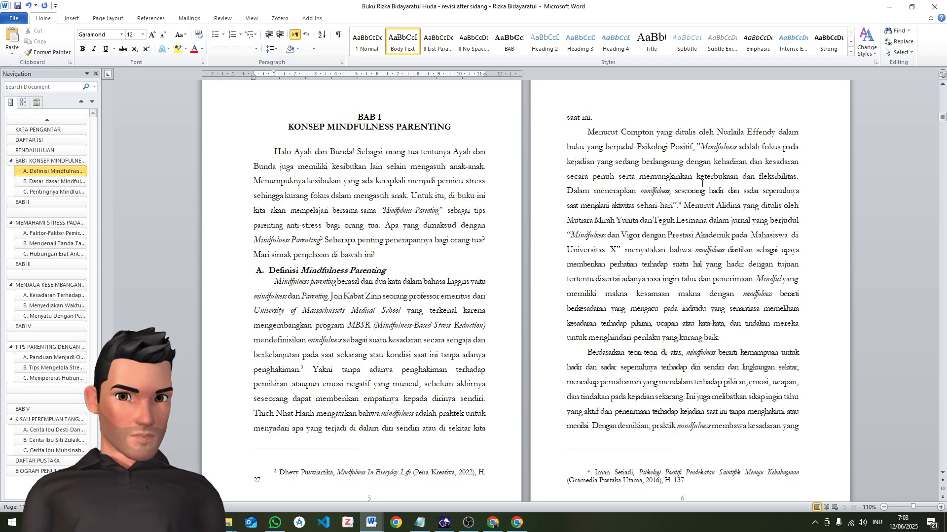
drag(585, 132, 743, 325)
click(642, 228)
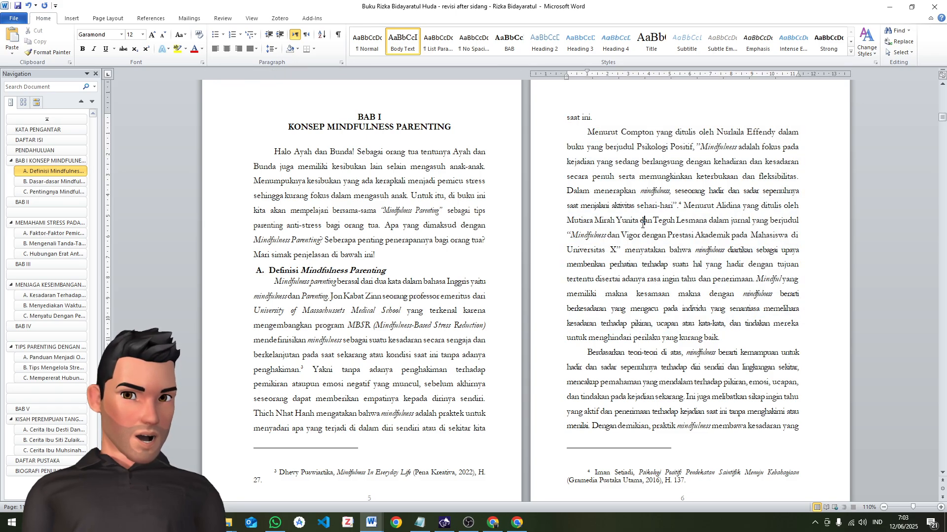
click(685, 204)
key(Return)
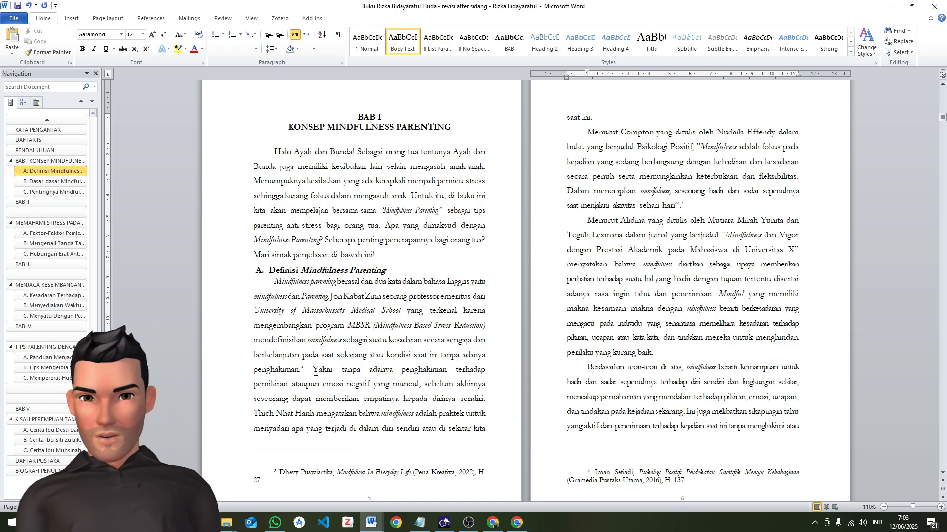
click(253, 416)
key(Return)
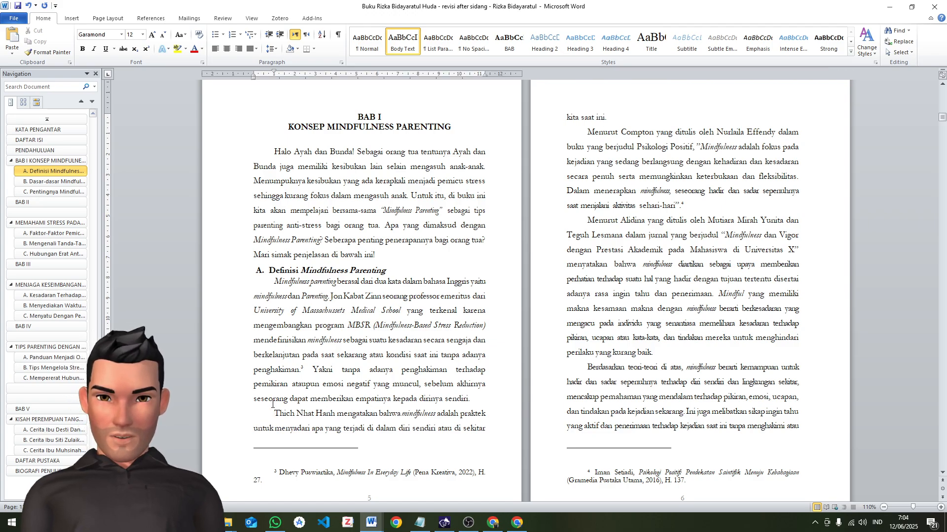
Start a new paragraph at "Menurut" after "mental atau psikologis" in the parenting definition on page 7
scroll(409, 372, down, 15)
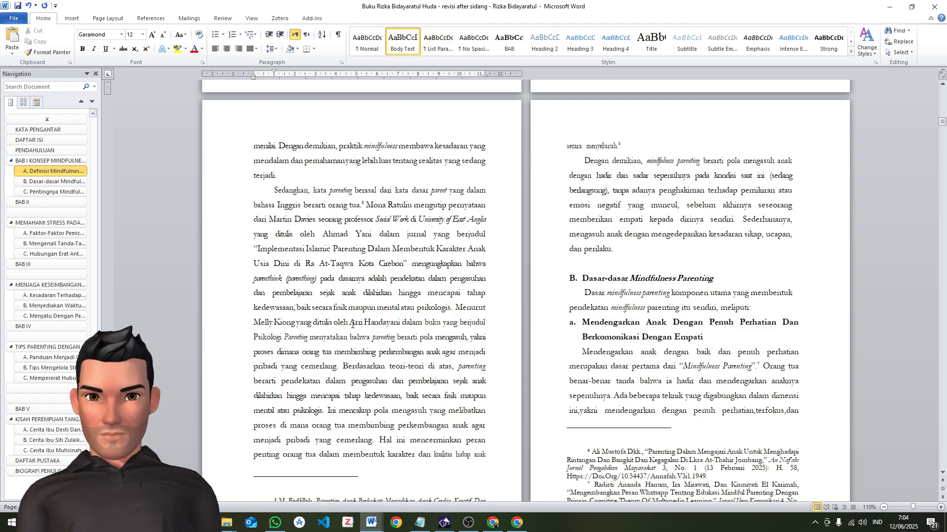
click(455, 307)
key(Return)
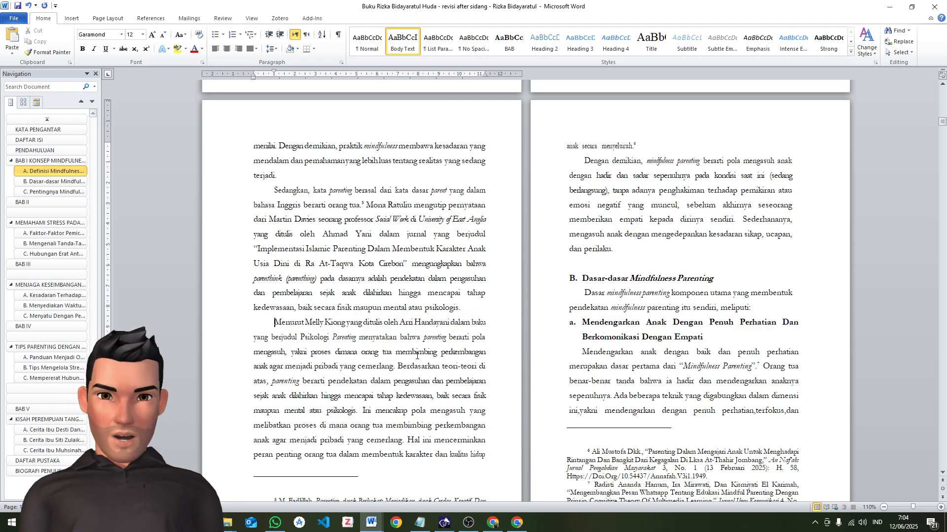
Align the "A. Definisi Mindfulness Parenting" heading with the text margin, using a 0.5 cm hanging indent
scroll(455, 352, up, 12)
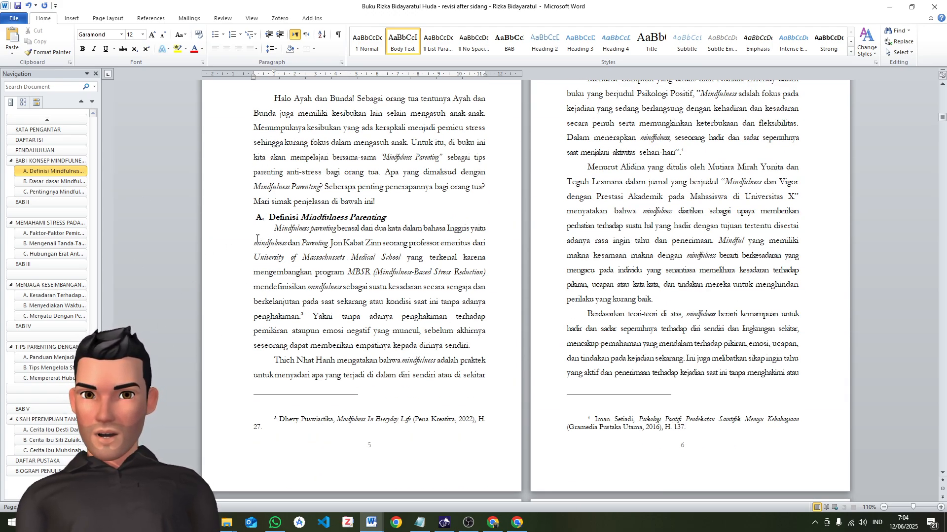
click(257, 217)
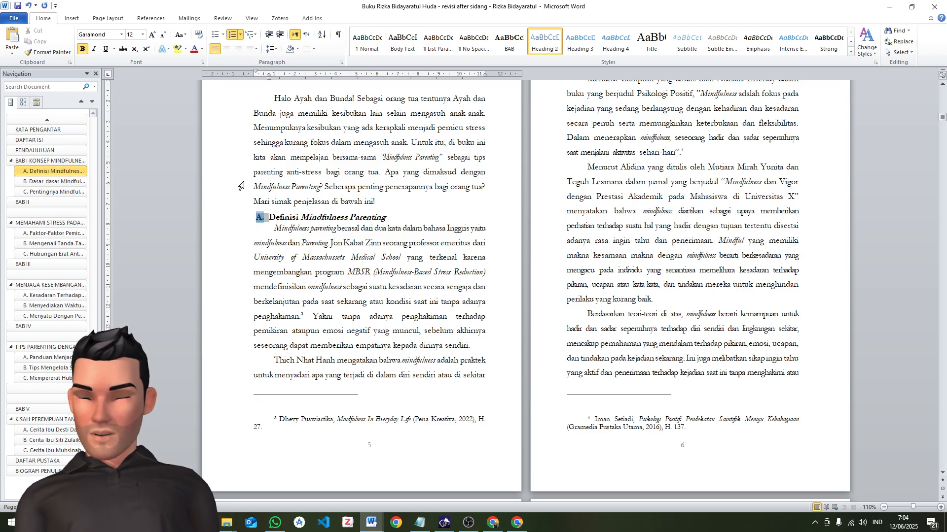
click(254, 203)
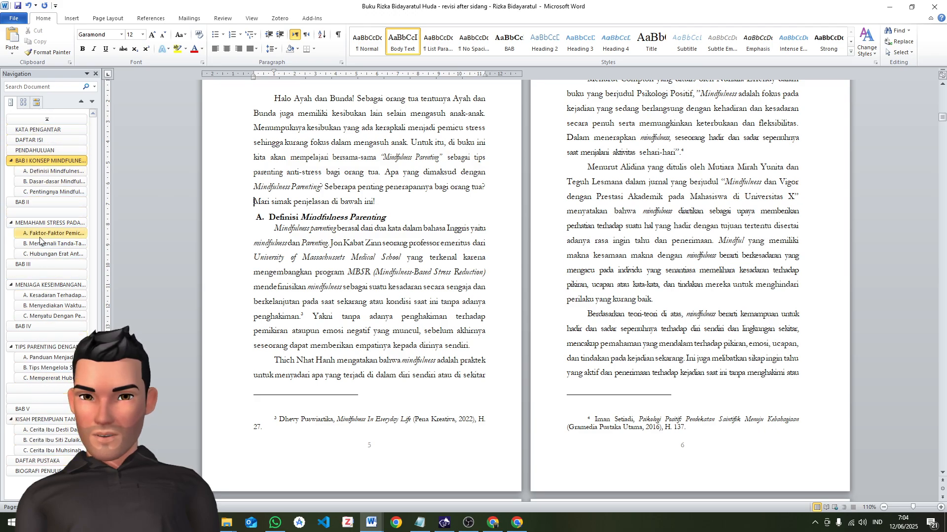
click(267, 218)
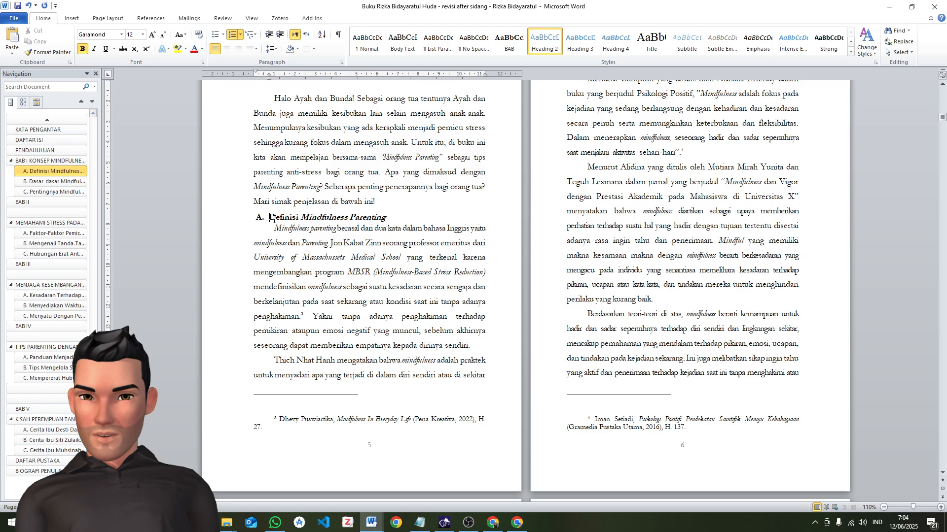
drag(268, 217, 392, 218)
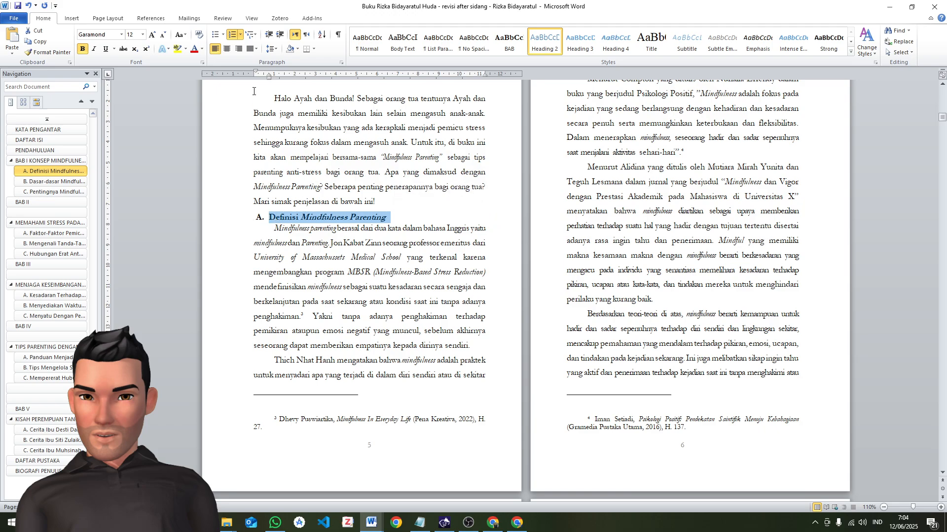
drag(256, 71, 264, 75)
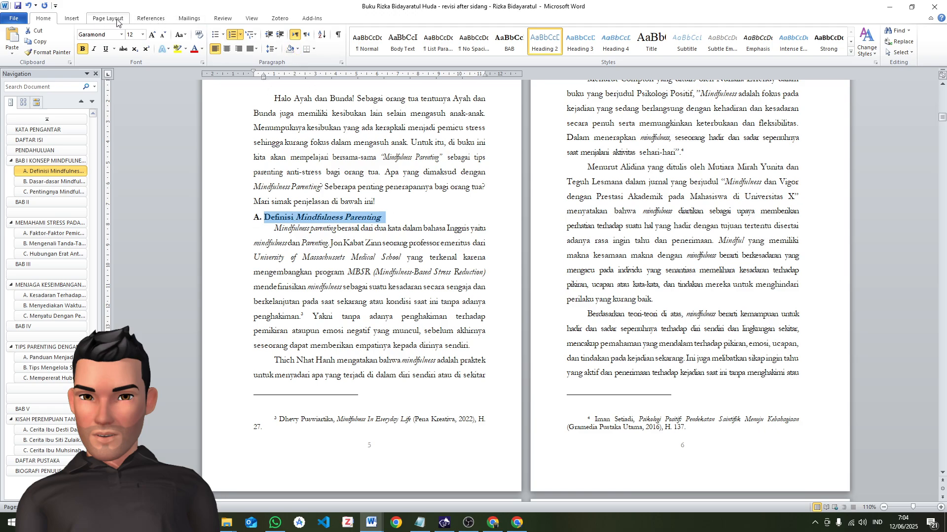
Set the "A. Definisi Mindfulness Parenting" heading's spacing before to 0 pt and its line spacing to 1,5 lines
click(271, 48)
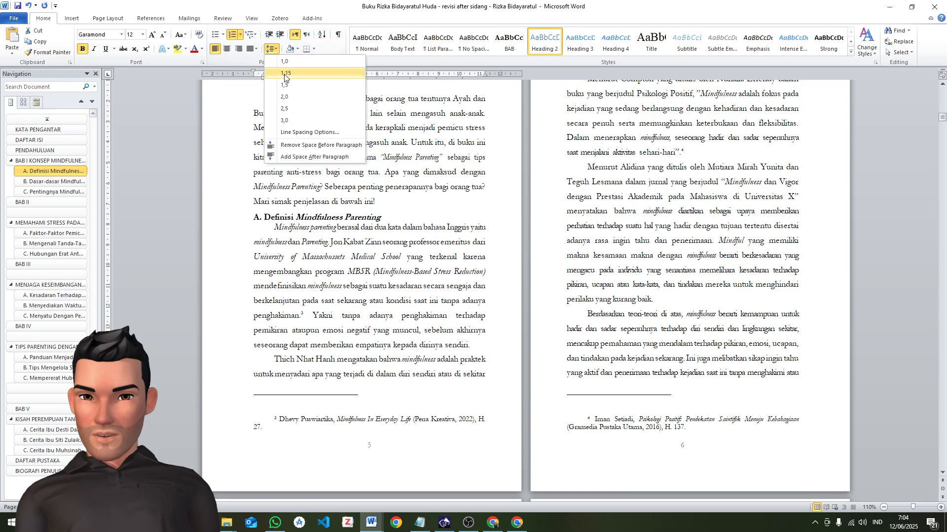
click(301, 133)
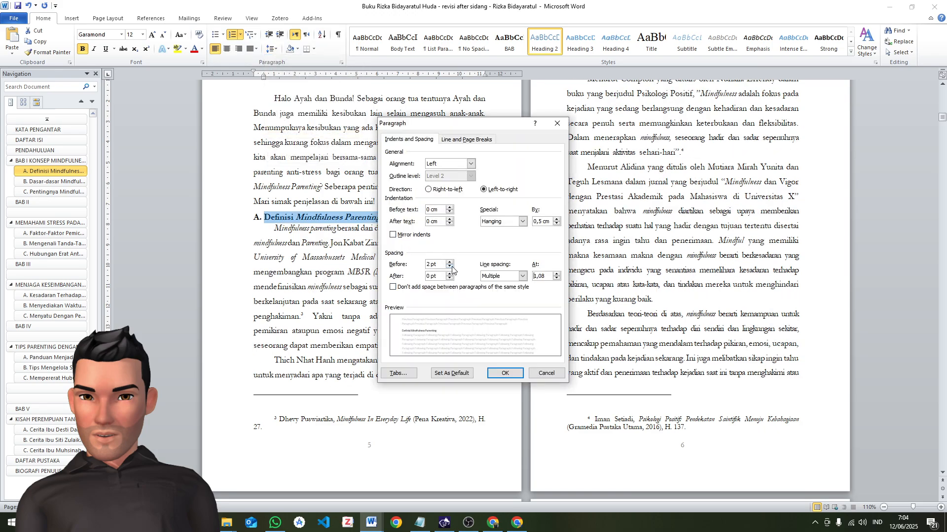
click(450, 267)
click(494, 277)
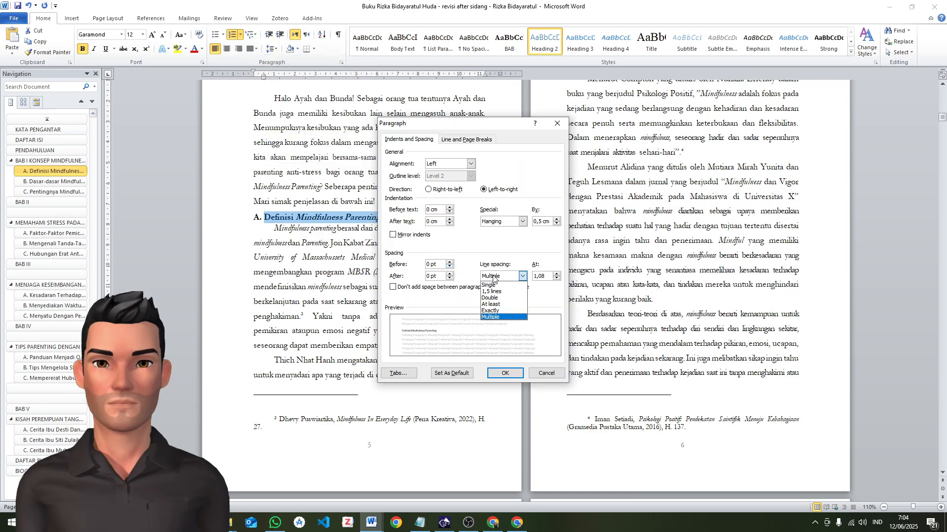
click(491, 292)
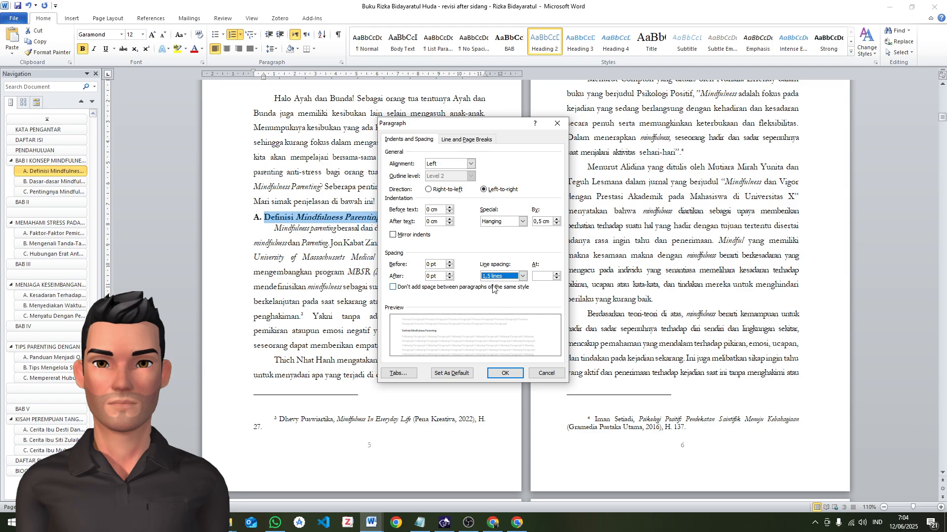
click(520, 373)
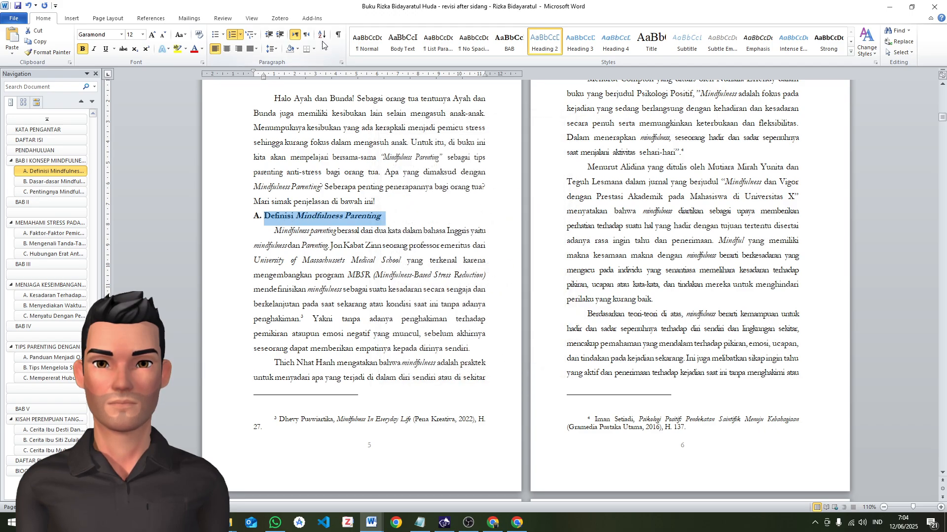
Update the Heading 2 style to match the formatting of the selected "Definisi Mindfulness Parenting" heading
click(500, 48)
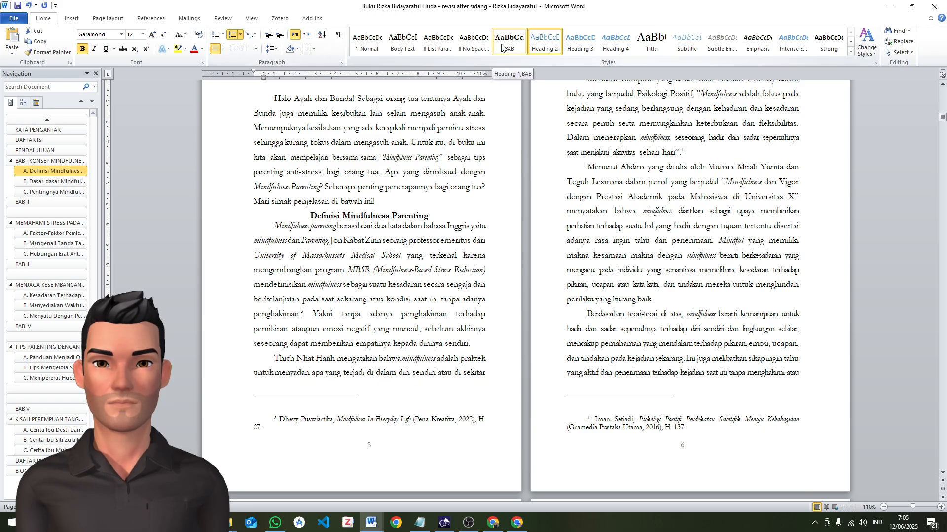
click(533, 44)
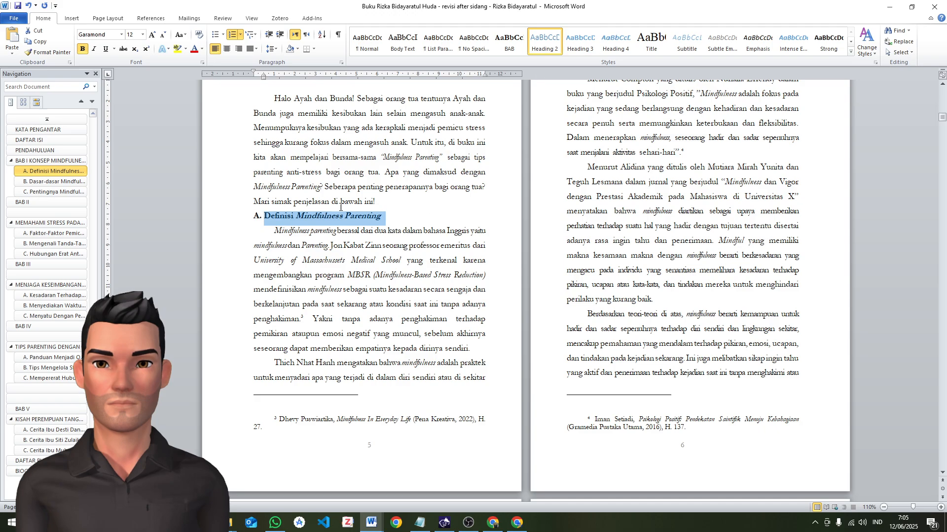
right_click(549, 41)
click(551, 48)
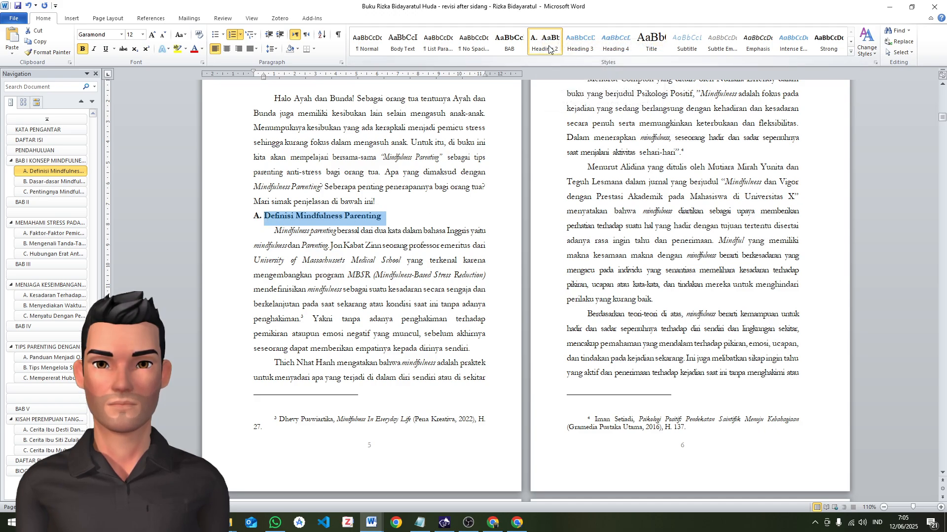
Rename the Heading 2 style as "Sub BAB"
right_click(539, 52)
click(572, 87)
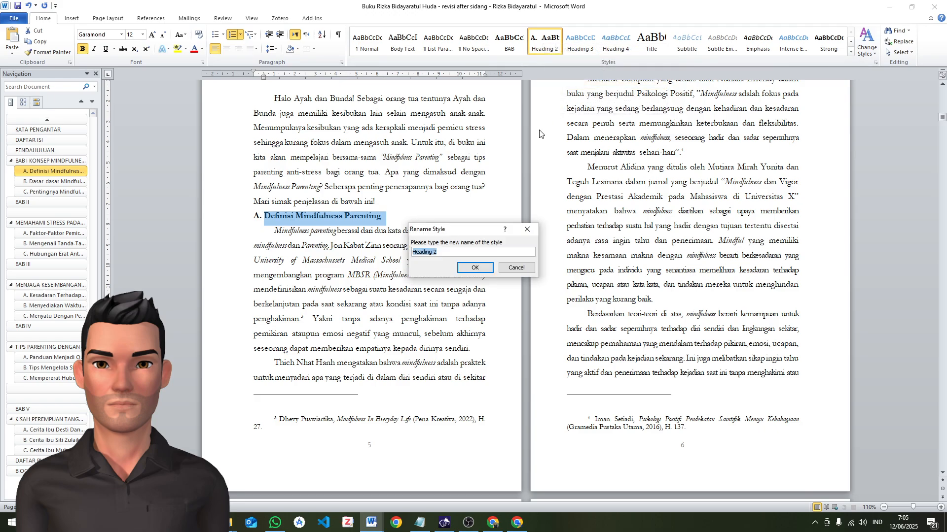
text(Sub BAB)
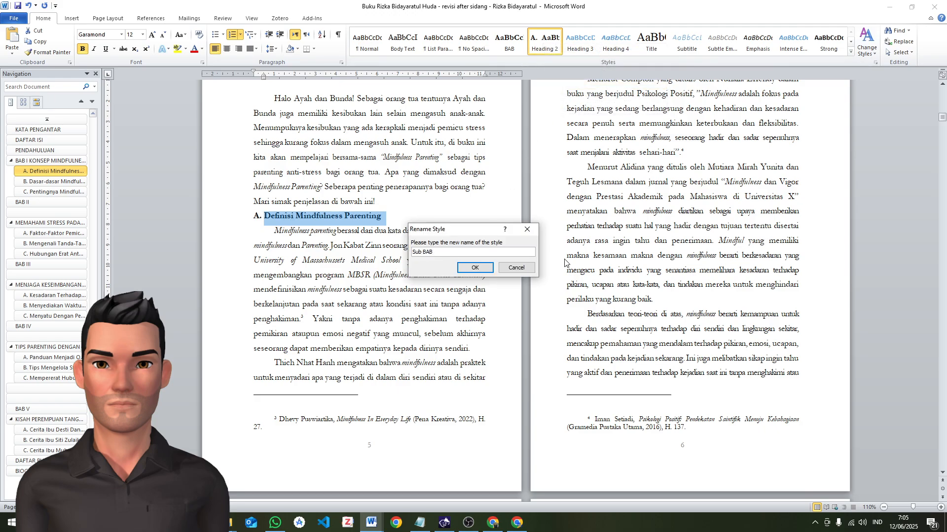
click(474, 267)
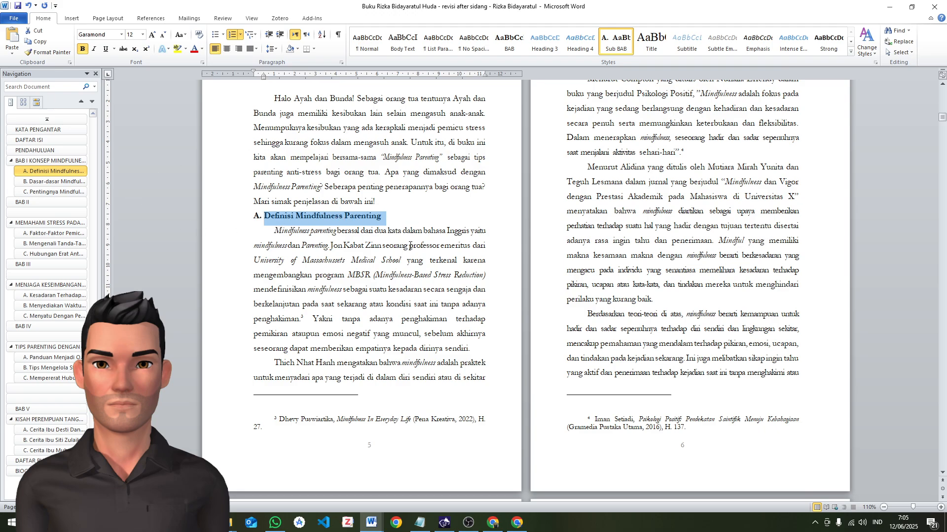
Apply the same body paragraph formatting to the "Dengan demikian, mindfulness parenting" paragraph on page 8
scroll(420, 248, down, 3)
scroll(420, 248, up, 3)
click(293, 231)
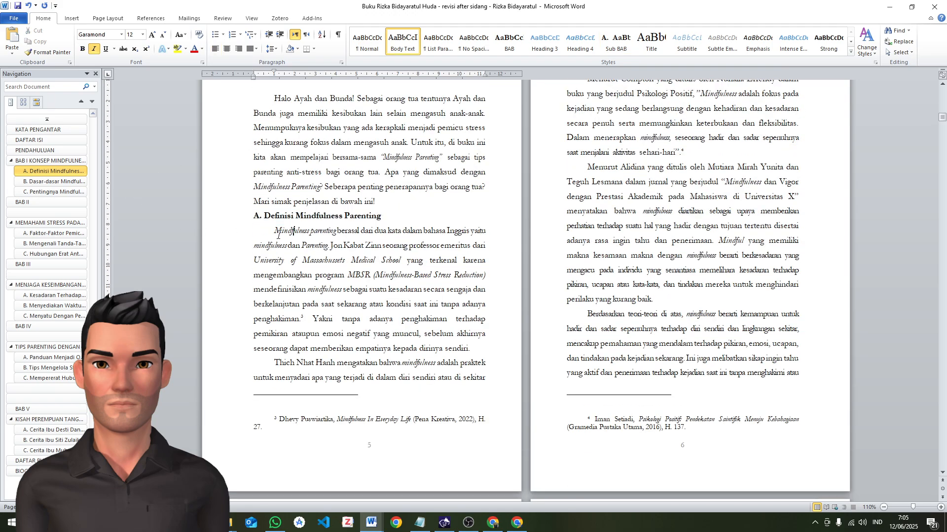
scroll(542, 246, down, 8)
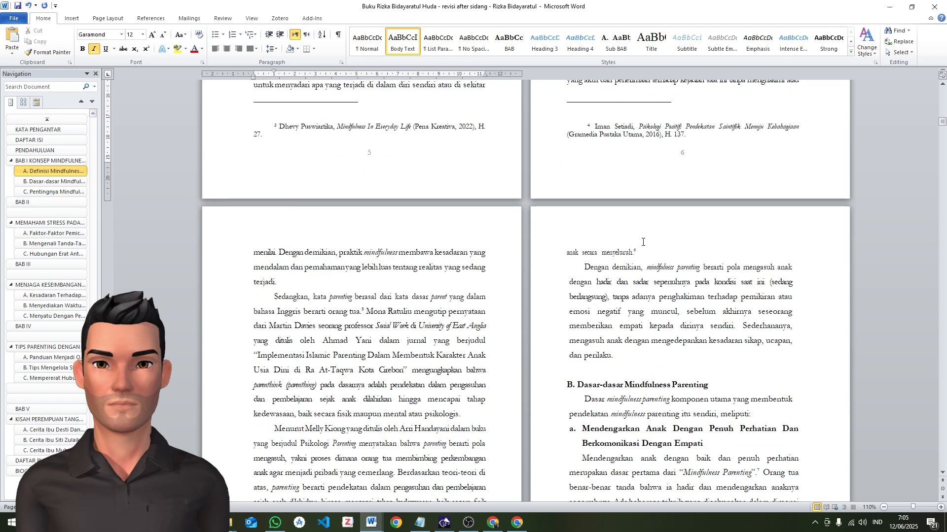
scroll(513, 274, down, 3)
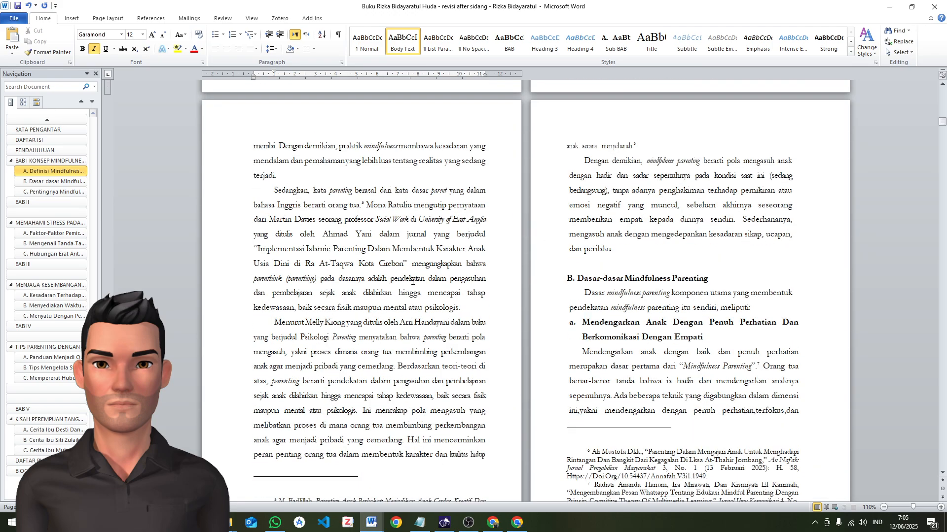
click(270, 323)
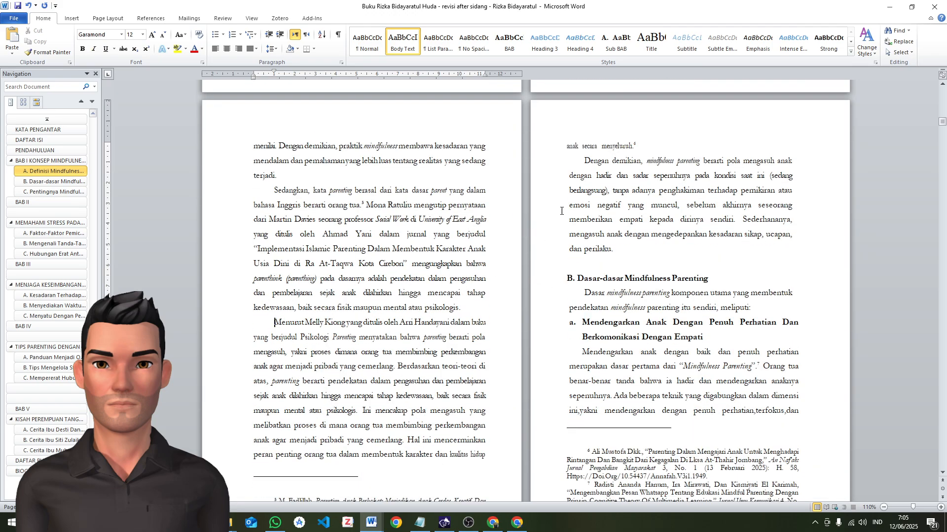
click(585, 163)
key(F4)
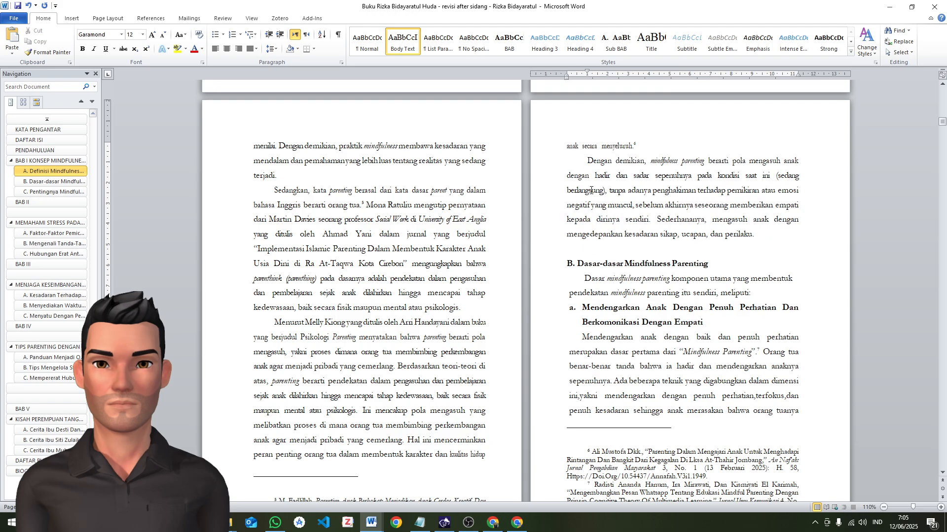
Remove the blank line above heading B and apply the same body paragraph formatting to the paragraph beneath that heading
click(576, 265)
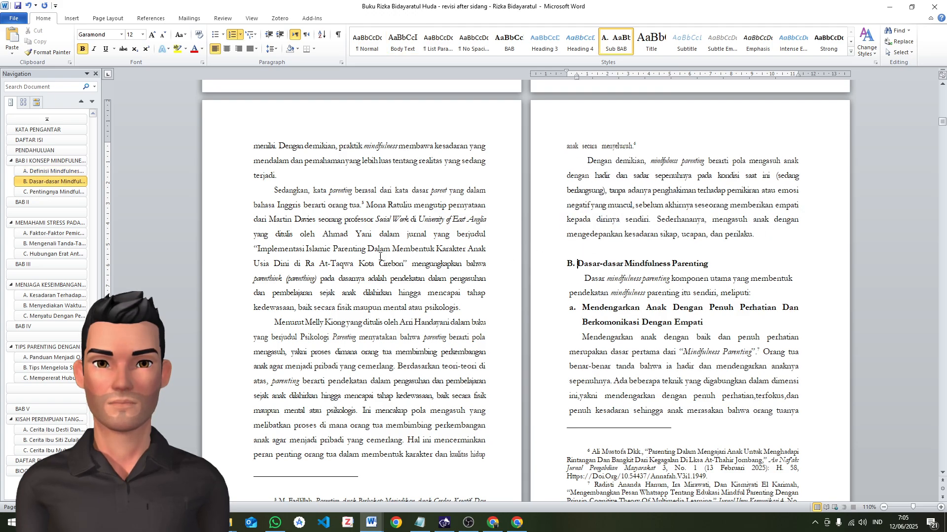
key(BackSpace)
key(BackSpace)
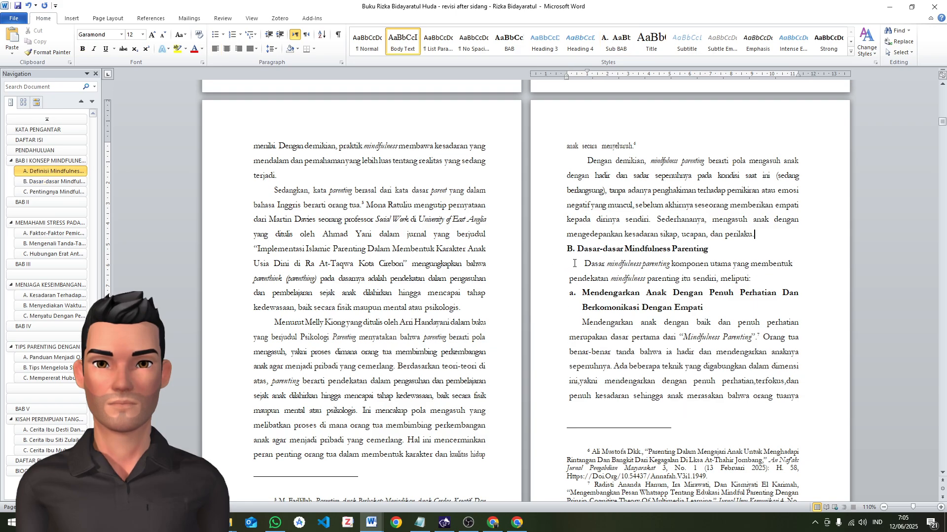
click(574, 263)
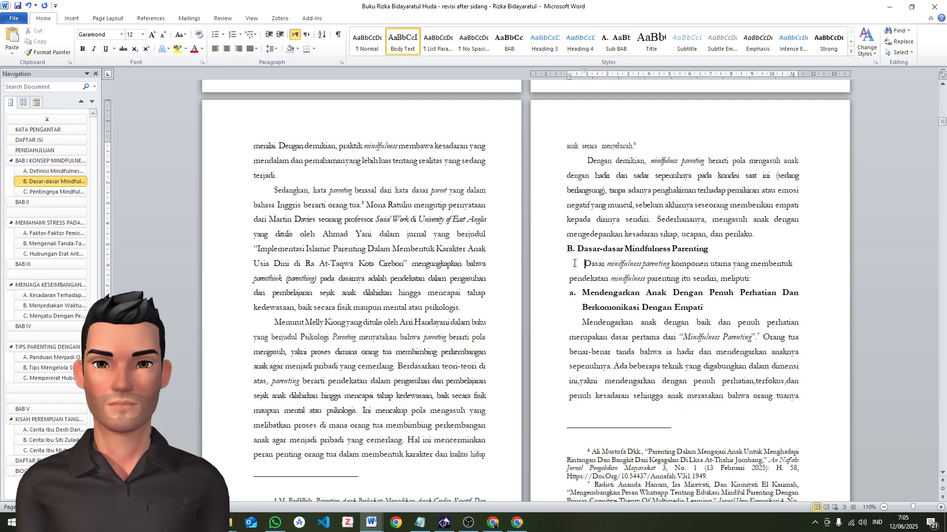
Change the lettered "Mendengarkan Anak Dengan Penuh Perhatian" subheading under heading B to 1., 2., 3. numbering
click(572, 294)
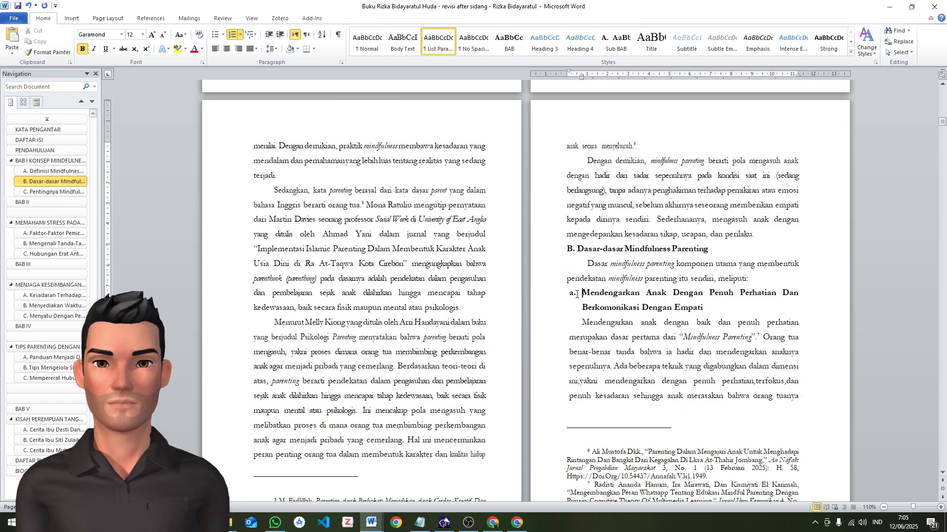
click(604, 304)
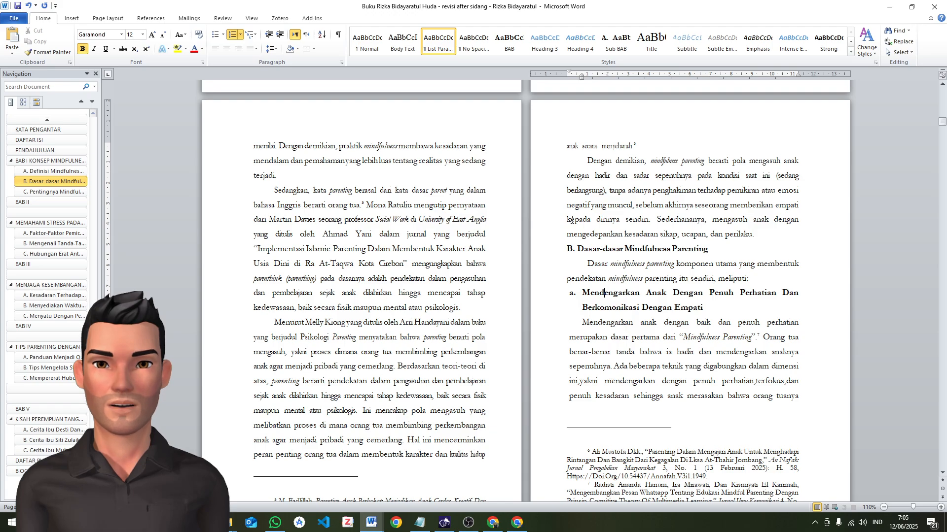
click(573, 294)
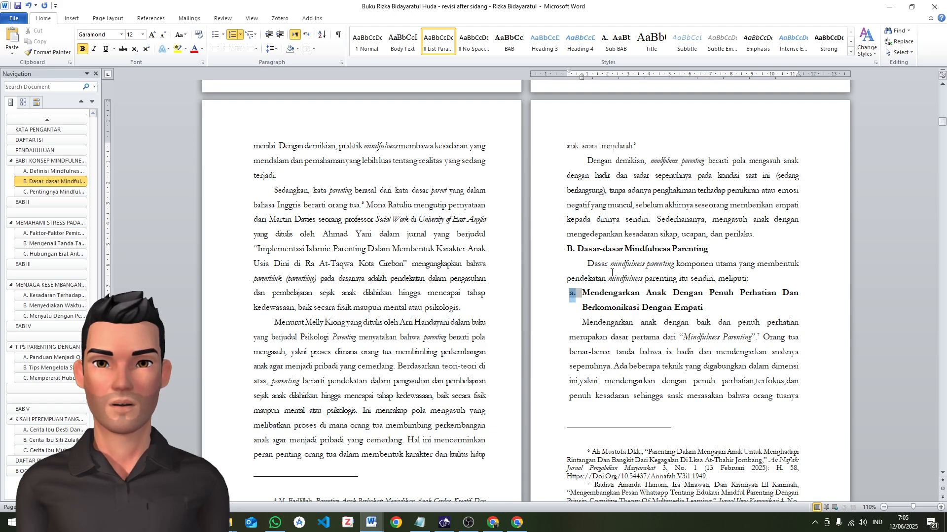
scroll(644, 265, down, 4)
scroll(596, 287, up, 2)
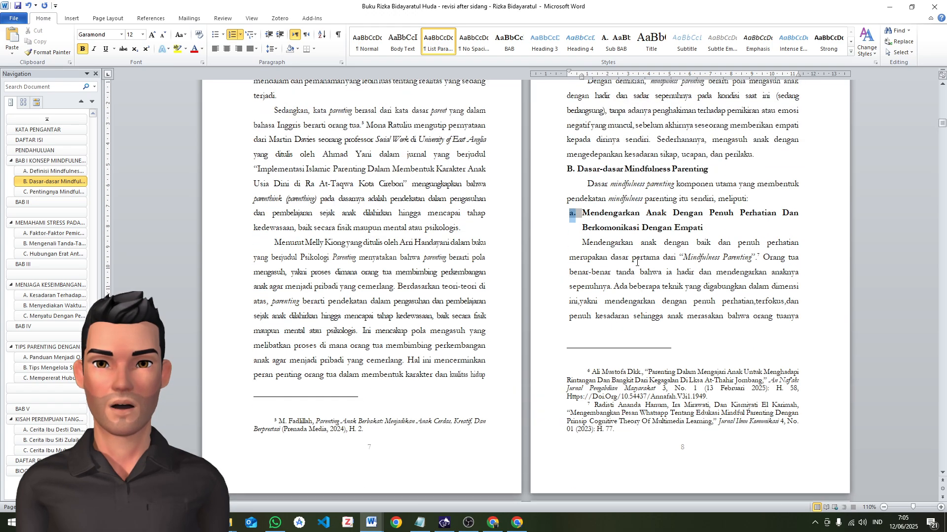
click(618, 316)
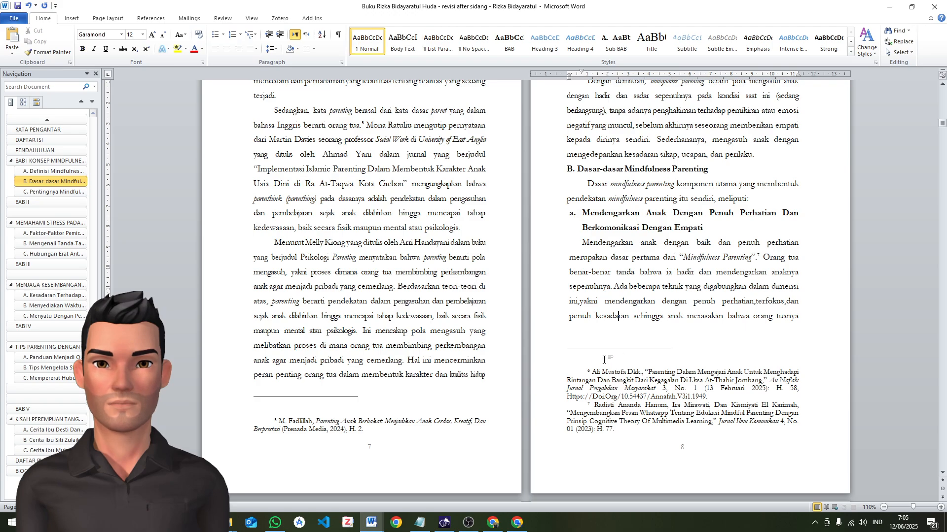
scroll(601, 270, down, 3)
scroll(604, 281, up, 3)
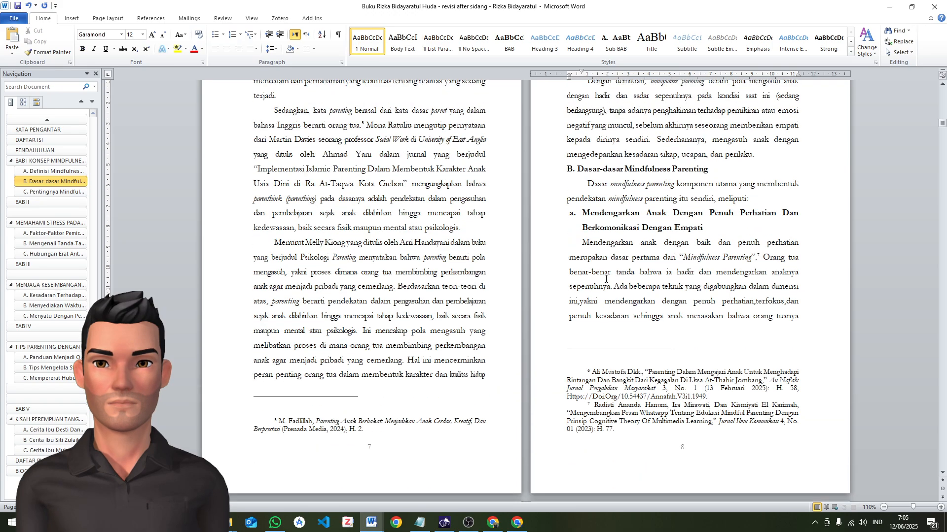
click(608, 288)
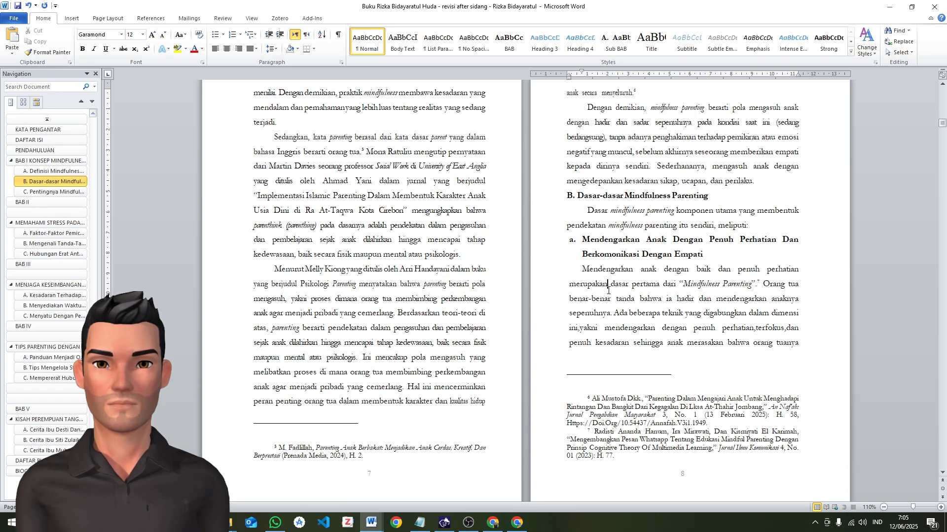
click(587, 240)
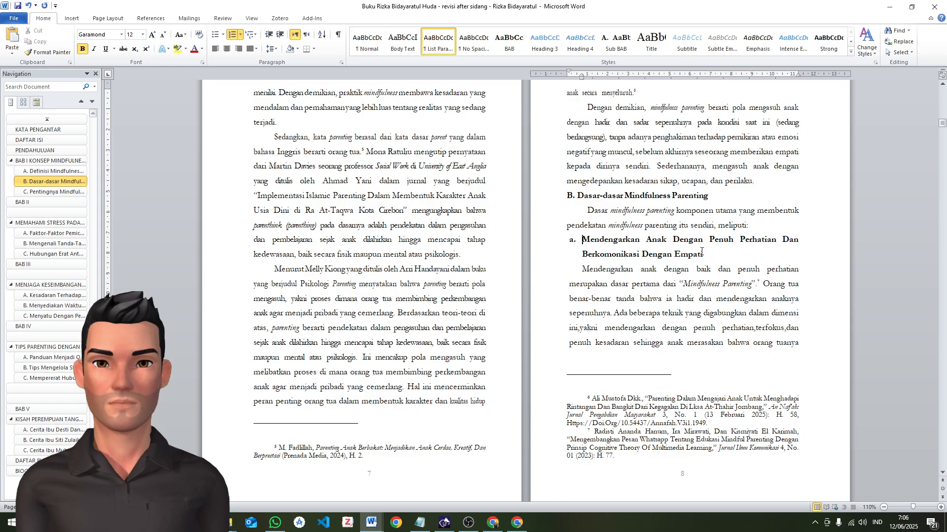
click(573, 242)
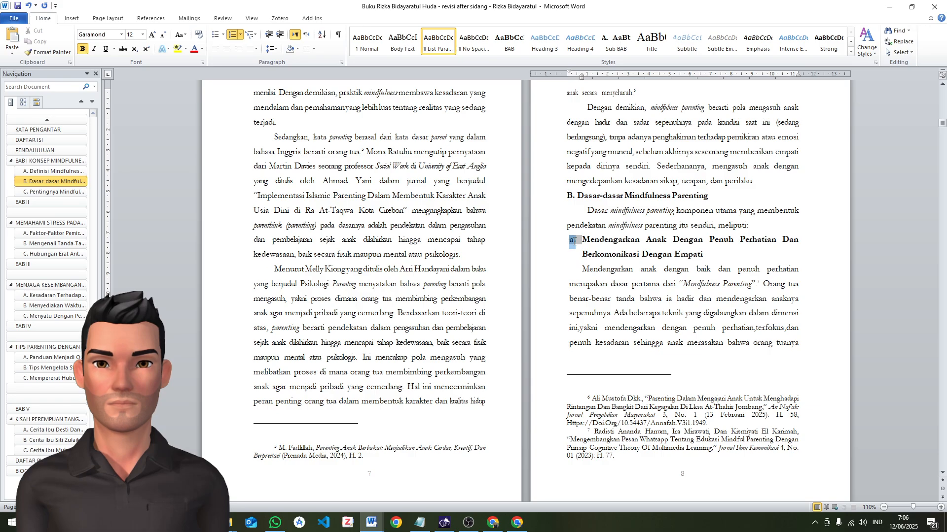
click(240, 34)
click(281, 79)
click(646, 244)
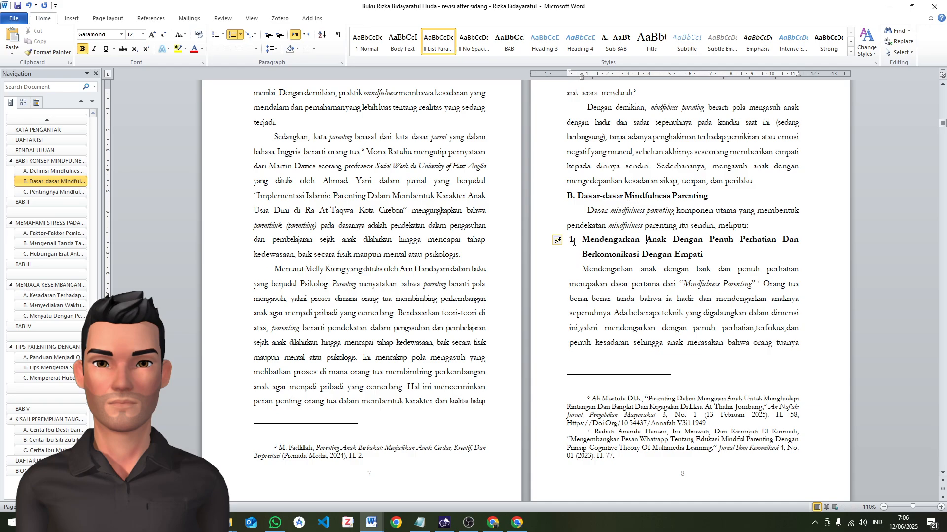
Indent the "Mendengarkan Anak Dengan Penuh Perhatian" subheading so its number lines up with heading B's text, with about a 0.5 cm hanging indent
drag(579, 243, 715, 259)
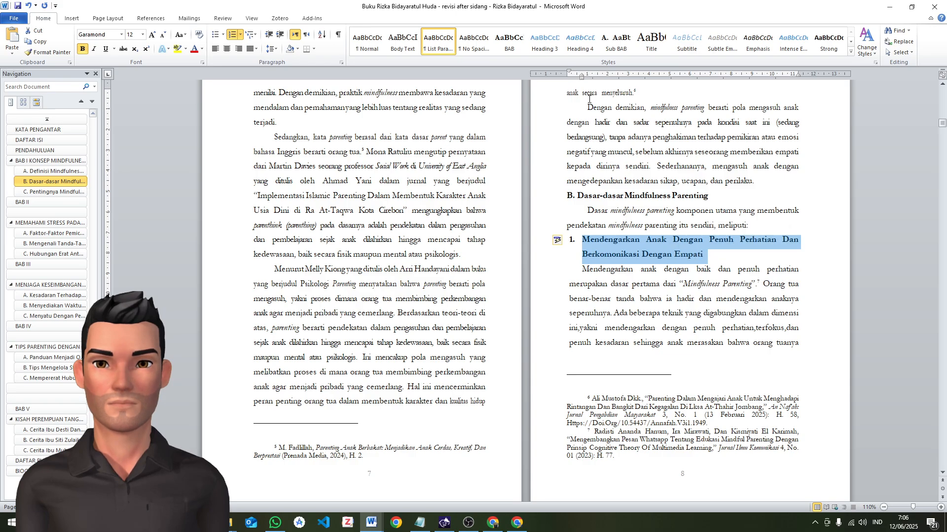
drag(582, 78, 589, 78)
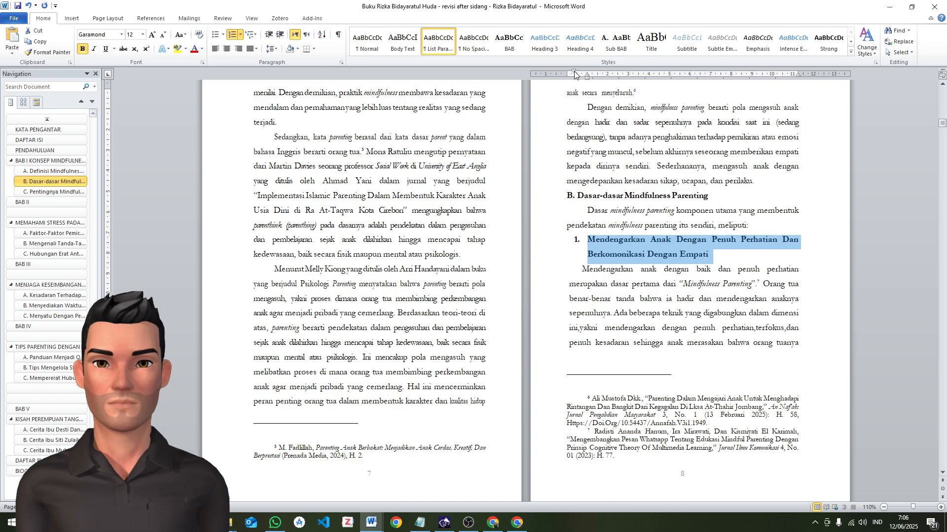
drag(575, 74, 576, 74)
click(593, 279)
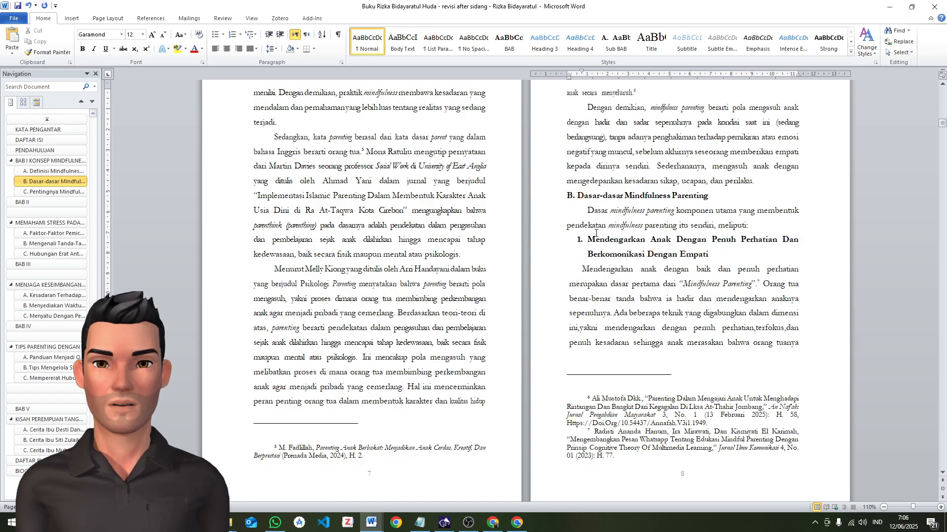
Move the numbered "Mendengarkan Anak" subheading back to the text margin so its number lines up with the letter of heading B
click(721, 259)
drag(587, 78, 577, 77)
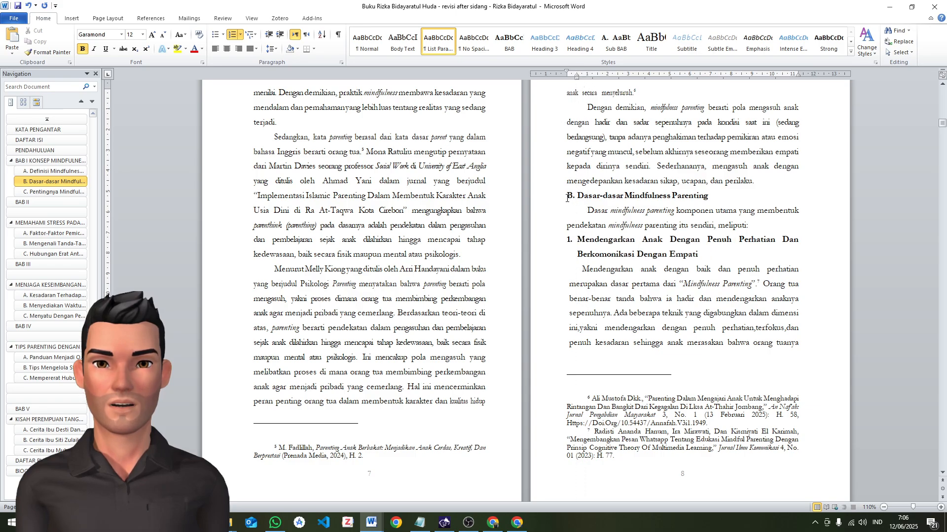
click(569, 238)
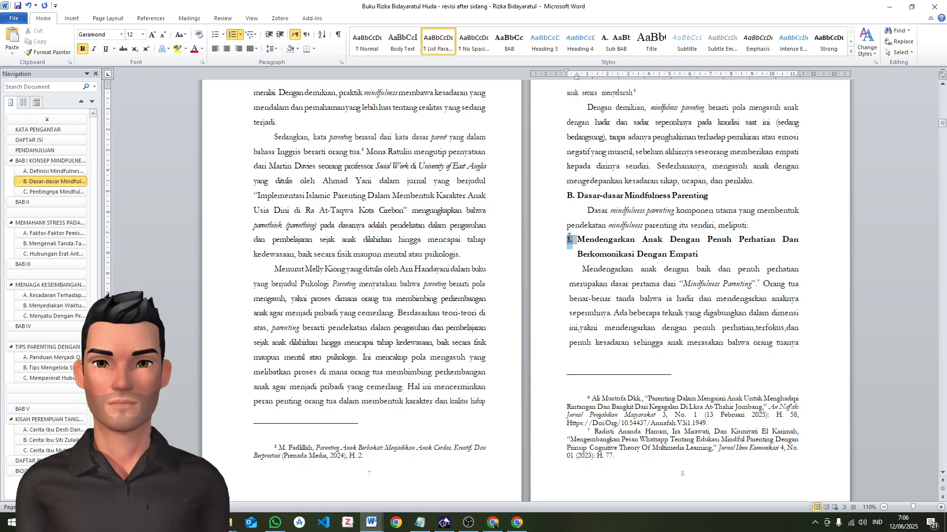
click(570, 196)
click(569, 239)
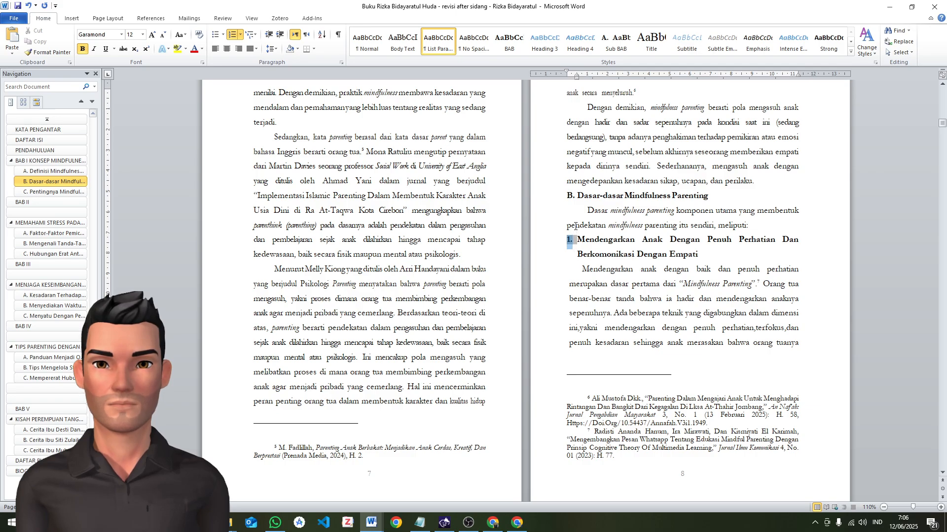
click(583, 268)
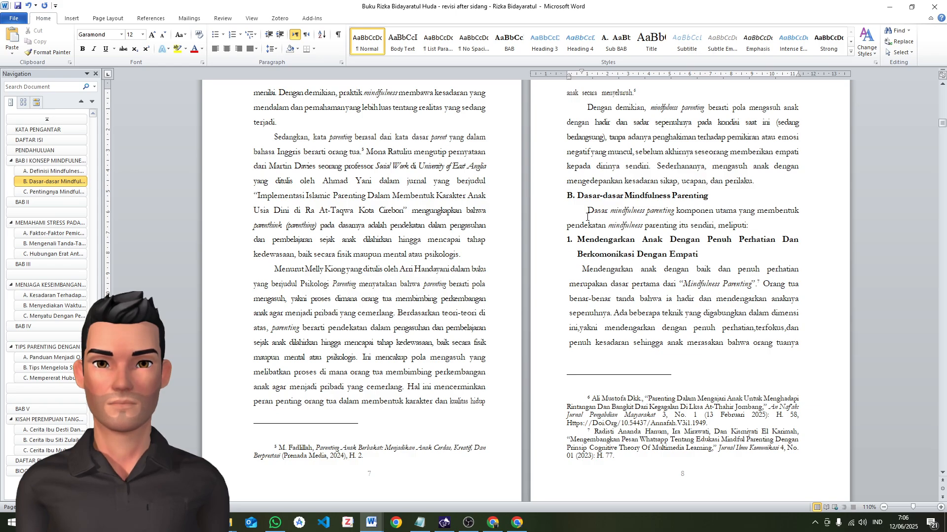
Apply the copied body paragraph formatting to the two paragraphs beneath the "Mendengarkan Anak Dengan Penuh Perhatian" subheading
click(578, 272)
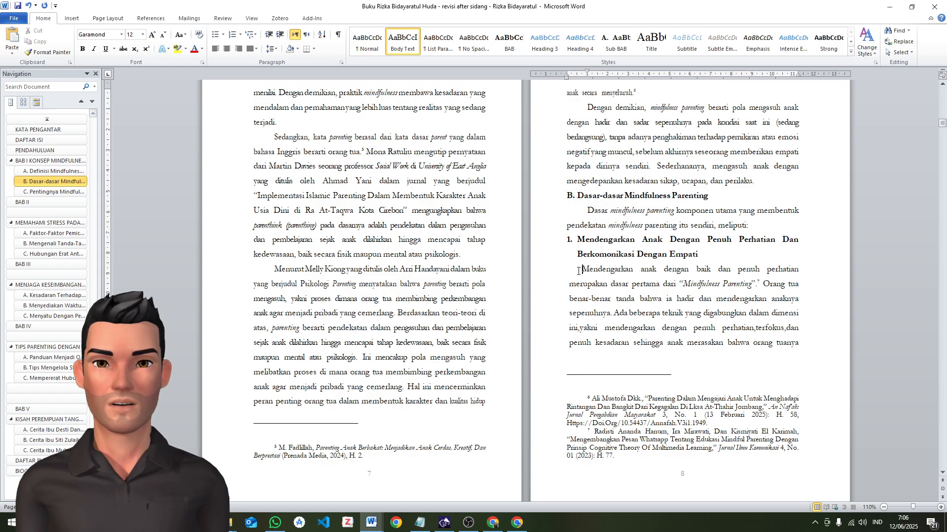
click(588, 210)
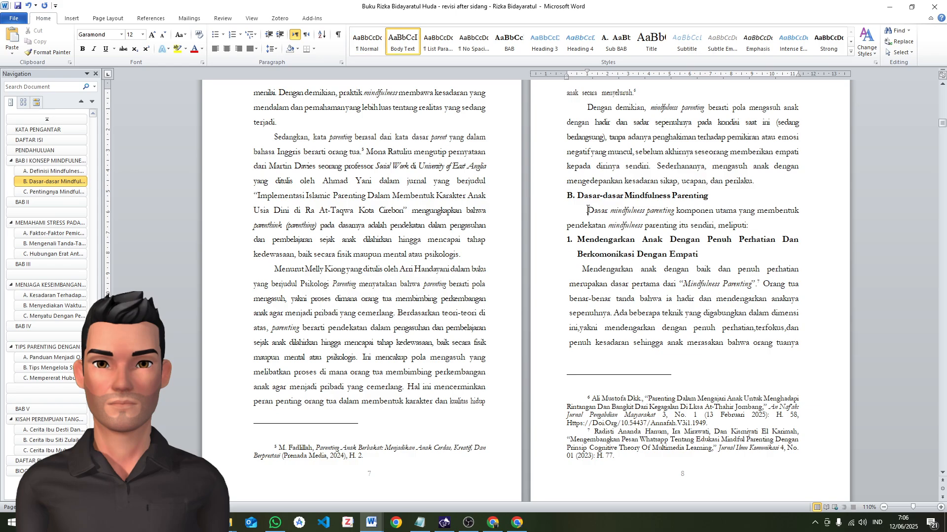
click(582, 268)
key(ctrl+shift+v)
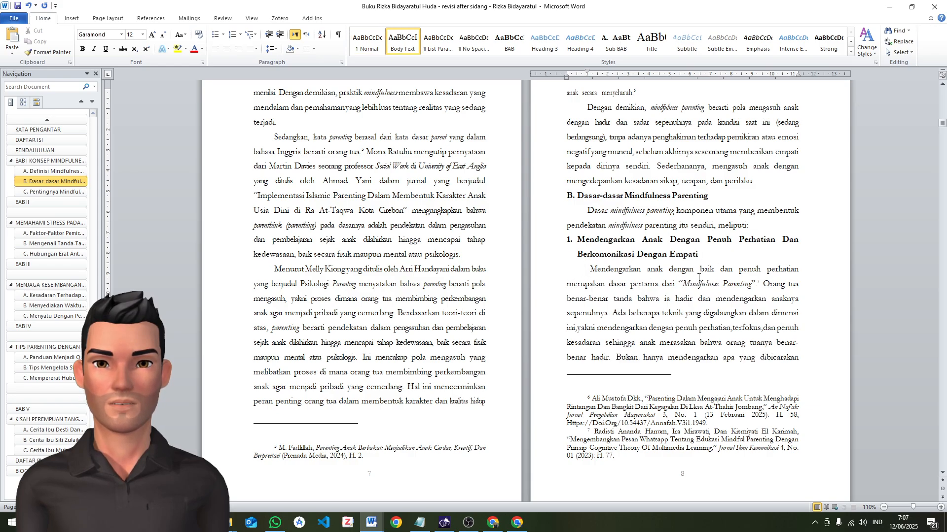
scroll(600, 260, down, 6)
scroll(612, 282, down, 3)
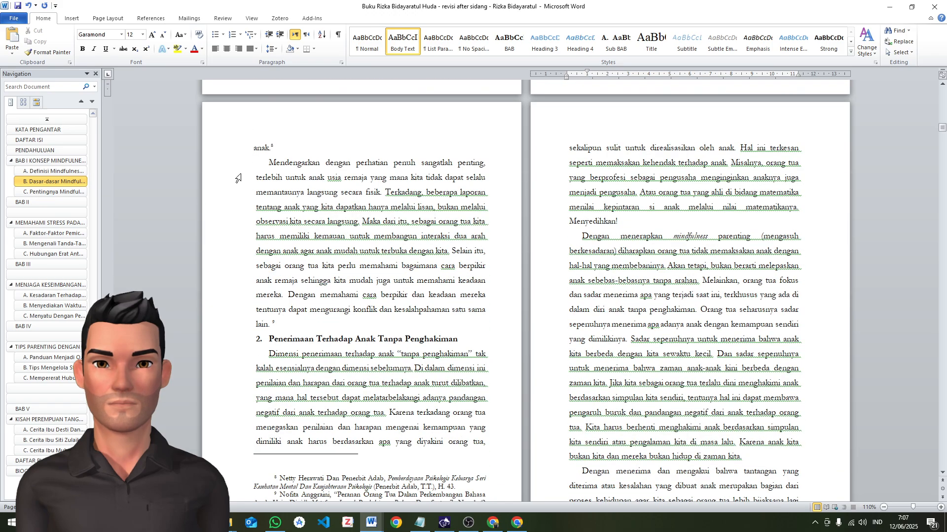
click(269, 162)
key(ctrl+shift+v)
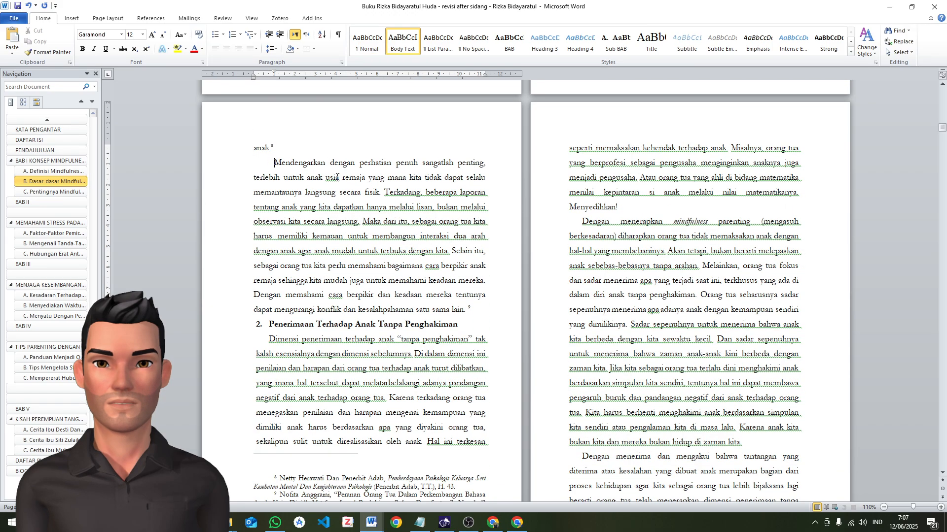
Update the Heading 3 style to match the formatting of the numbered "Mendengarkan Anak Dengan Penuh Perhatian" subheading
click(268, 325)
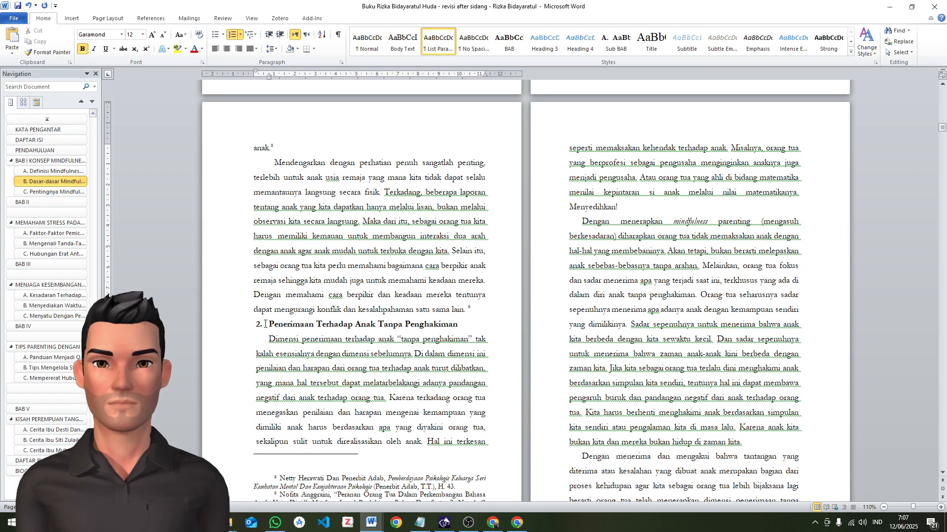
scroll(793, 322, up, 4)
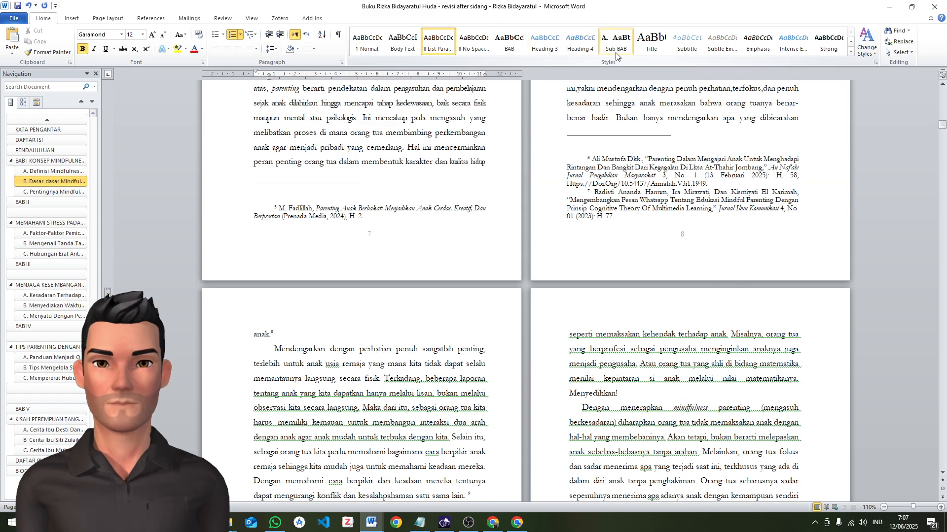
scroll(629, 166, up, 2)
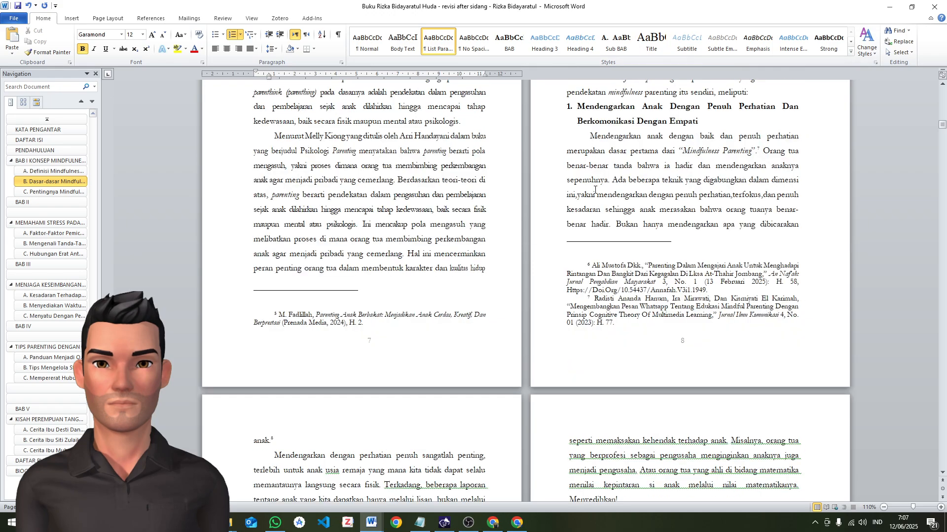
scroll(595, 189, up, 3)
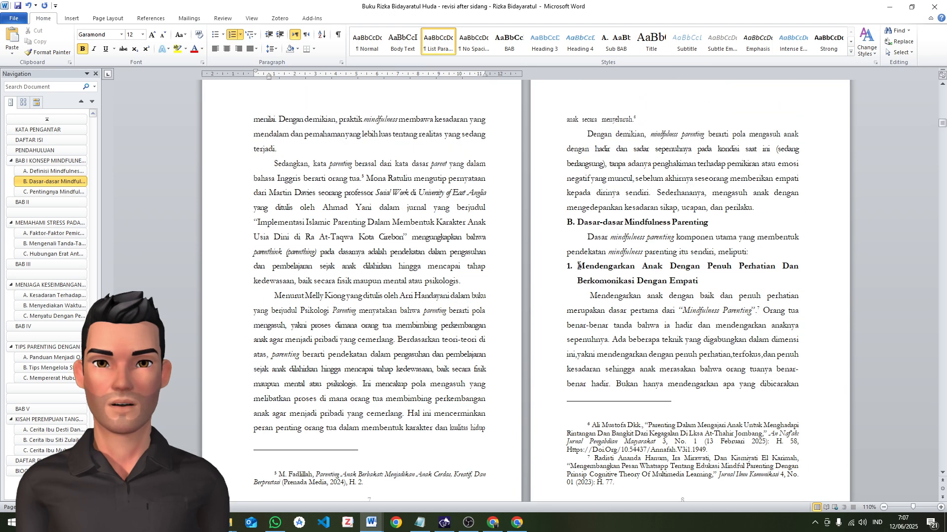
drag(579, 266, 704, 282)
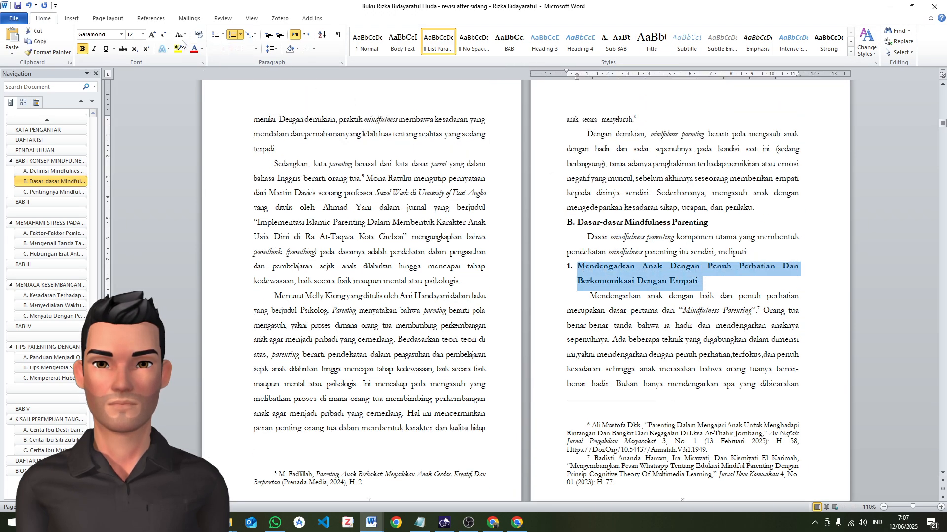
click(108, 18)
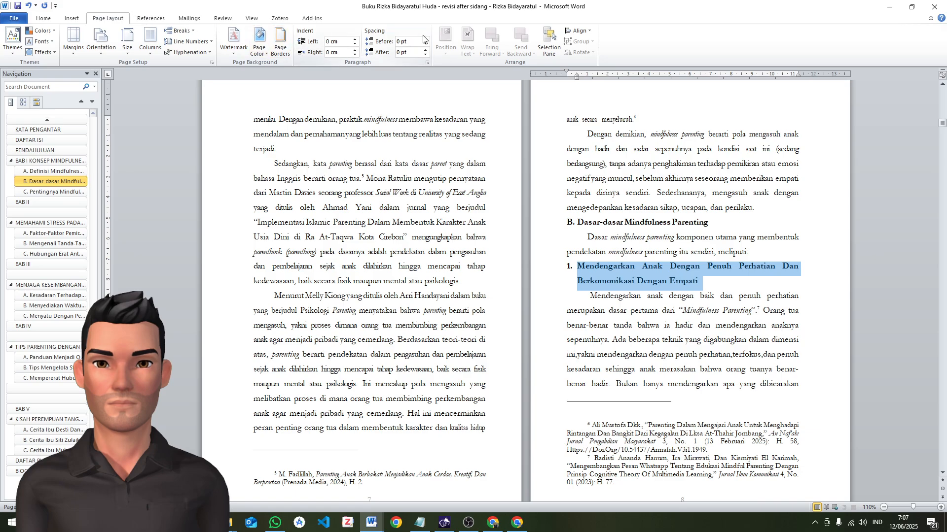
click(45, 19)
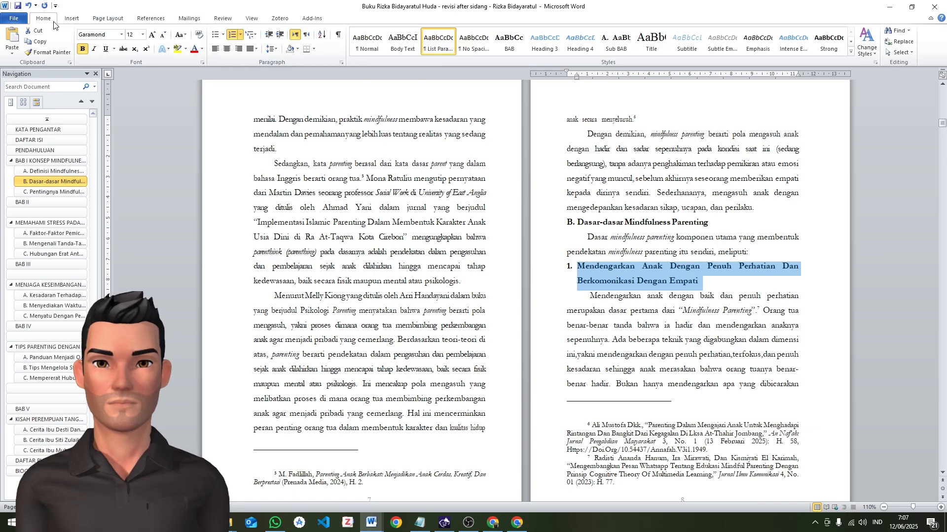
click(272, 48)
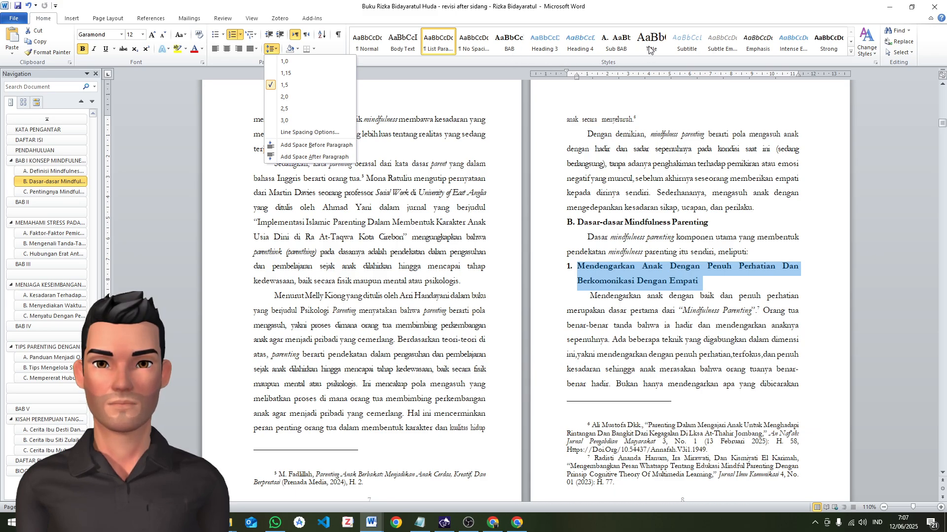
right_click(540, 46)
click(555, 50)
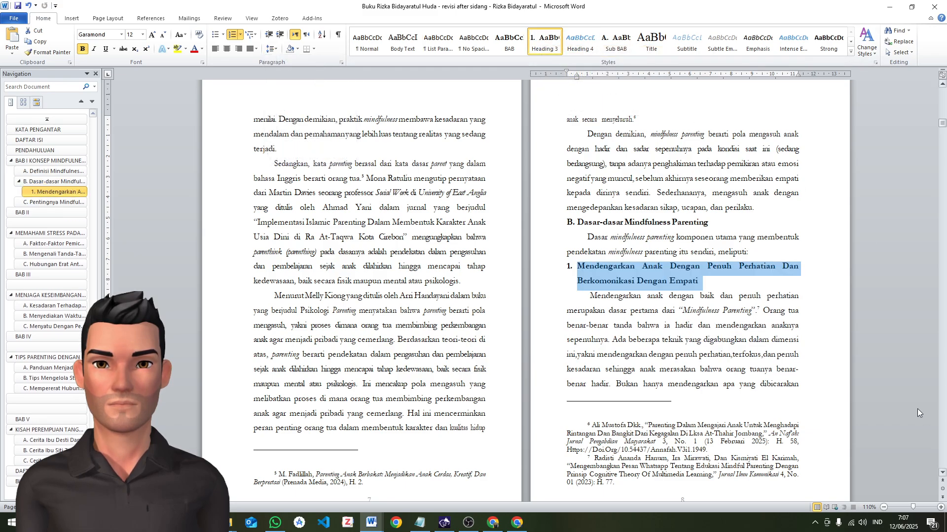
Rename the Heading 3 style as "Sub SUB BAB"
right_click(540, 49)
click(568, 92)
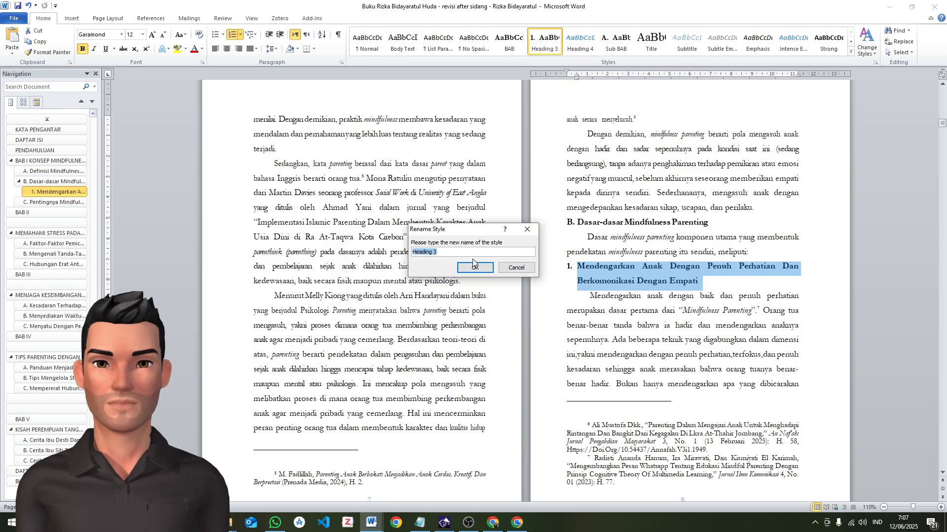
text(SUb )
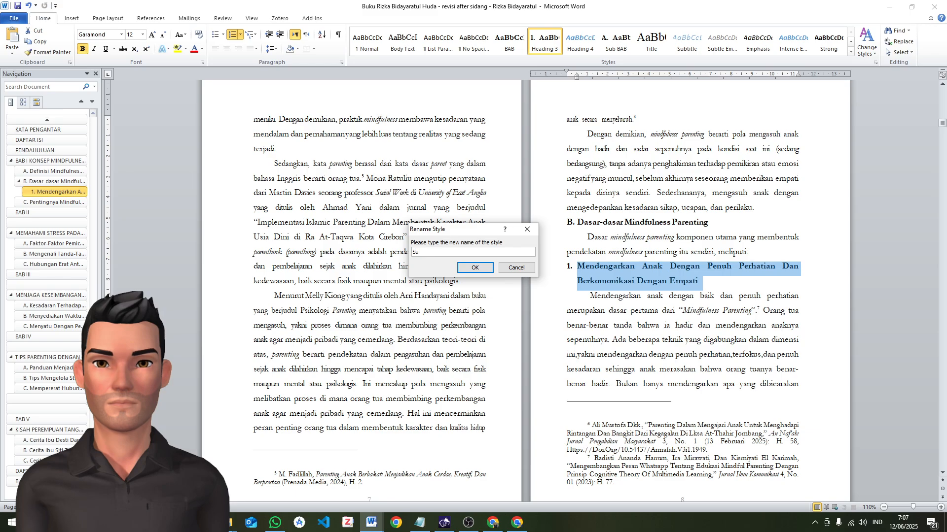
text( SUB BAB)
click(473, 268)
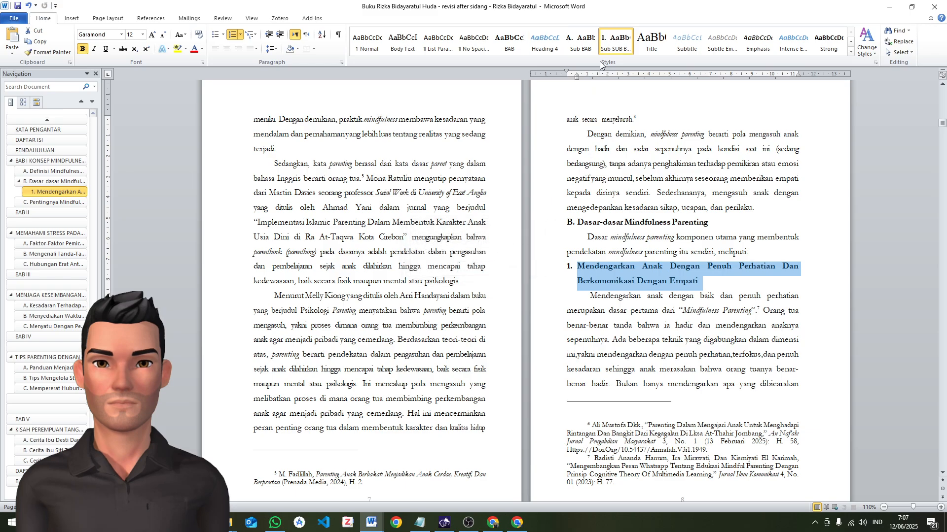
Apply the Sub SUB BAB style to the "Penerimaan Terhadap Anak Tanpa Penghakiman" subheading and check its entry in the document outline
click(611, 282)
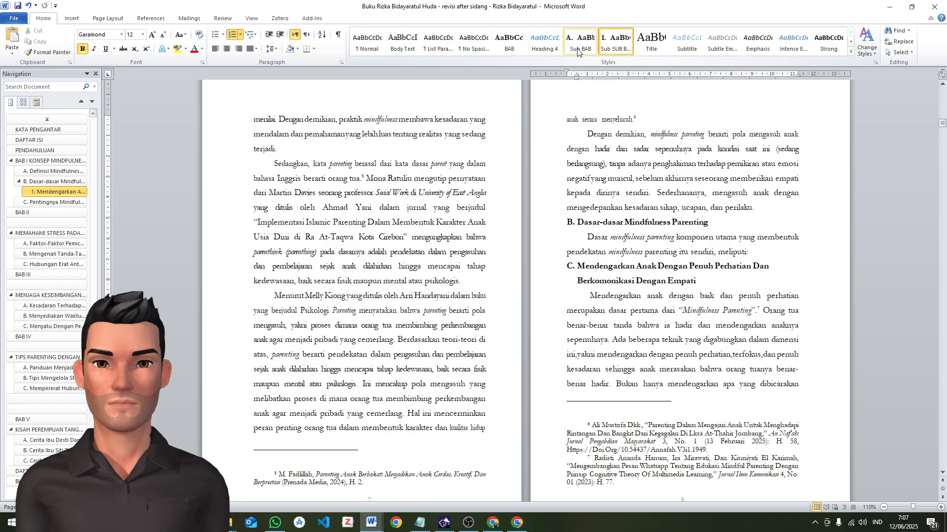
scroll(610, 265, down, 7)
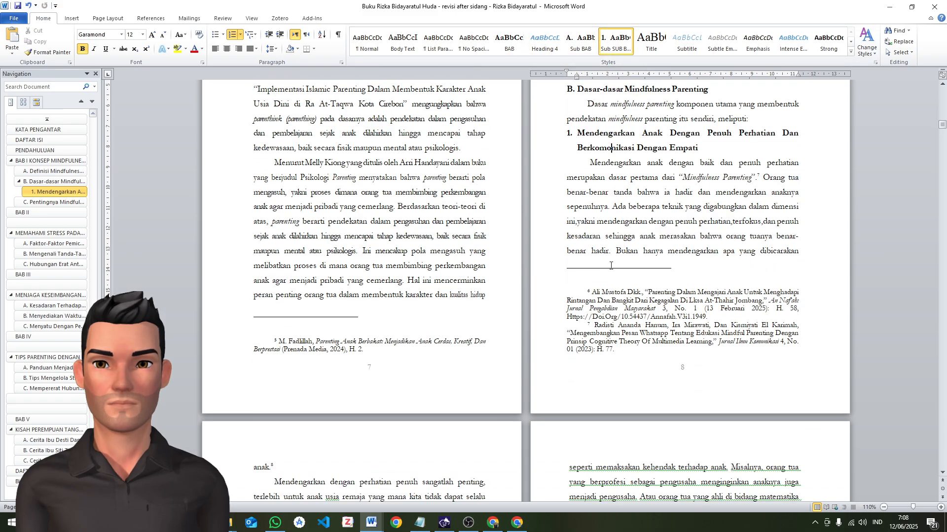
click(270, 432)
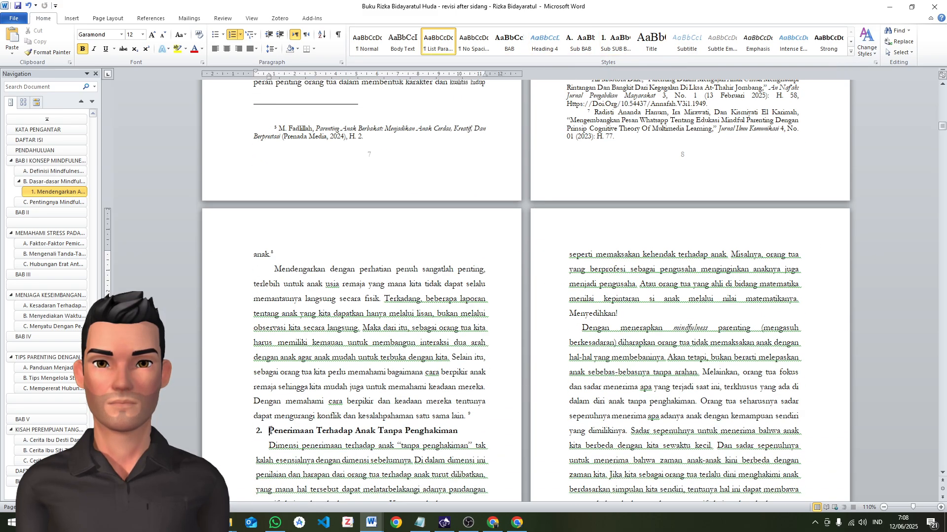
click(614, 41)
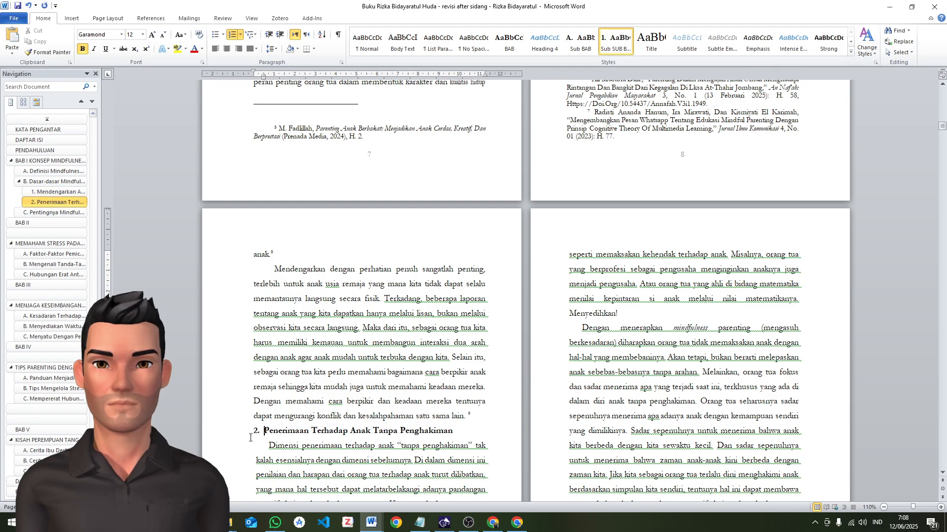
scroll(592, 247, up, 4)
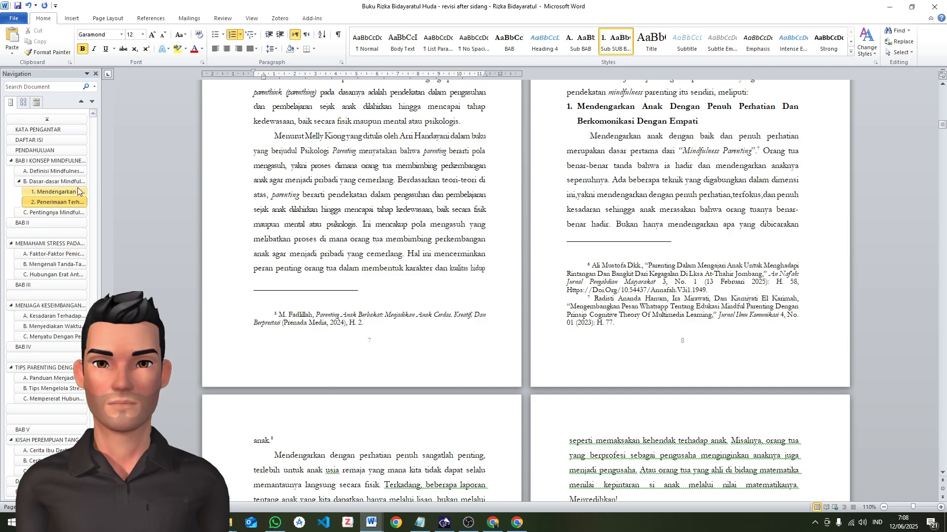
scroll(641, 155, down, 7)
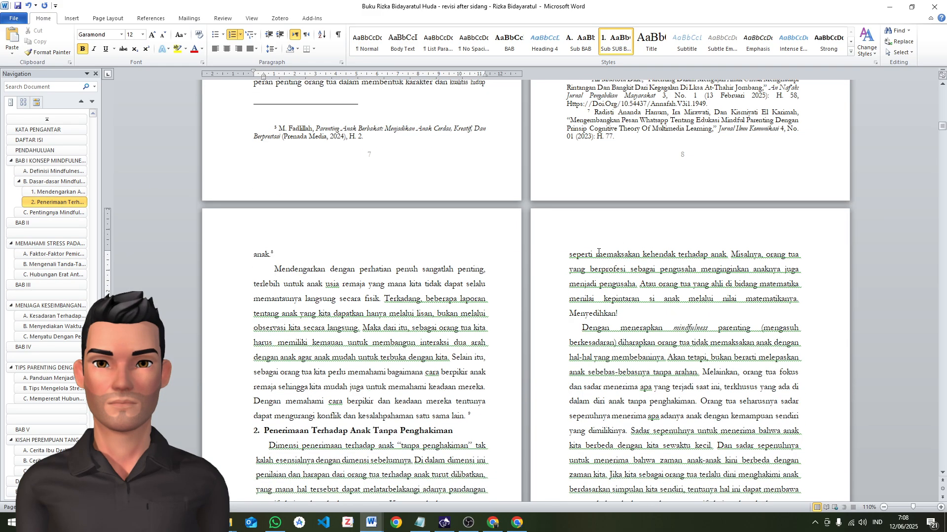
Apply the body paragraph formatting to all four paragraphs beneath the "Penerimaan Terhadap Anak Tanpa Penghakiman" subheading
click(268, 313)
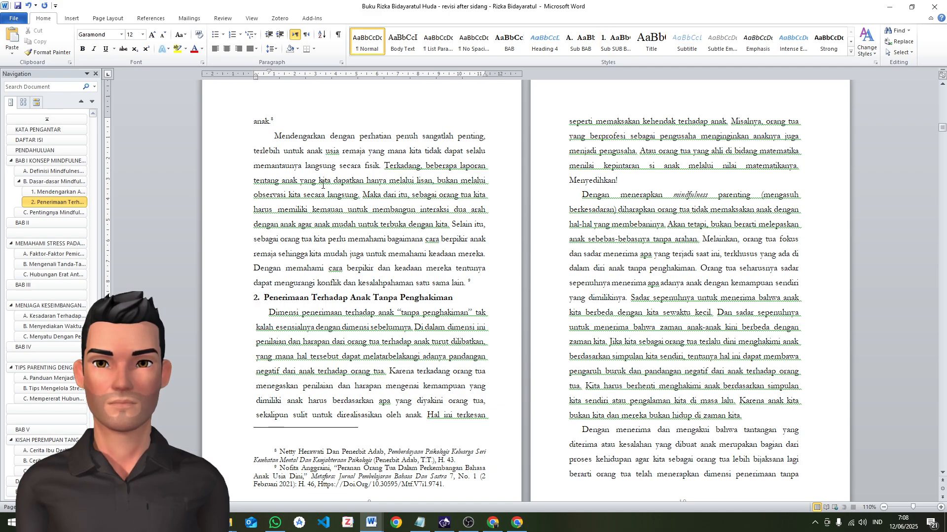
click(403, 43)
click(576, 195)
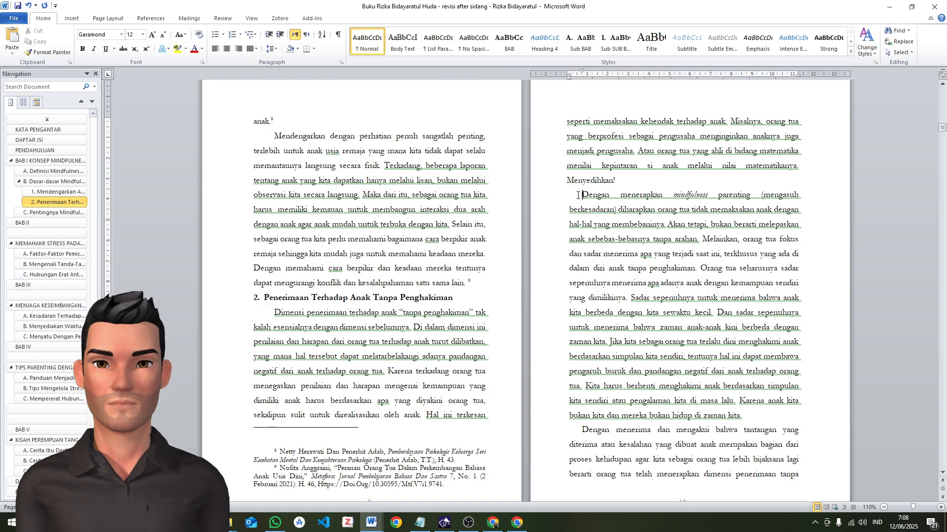
key(F4)
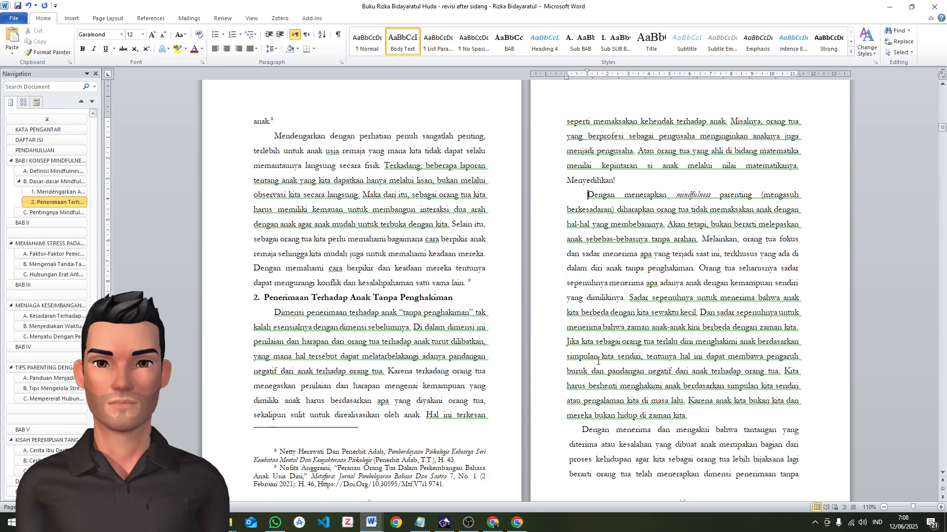
scroll(701, 351, down, 3)
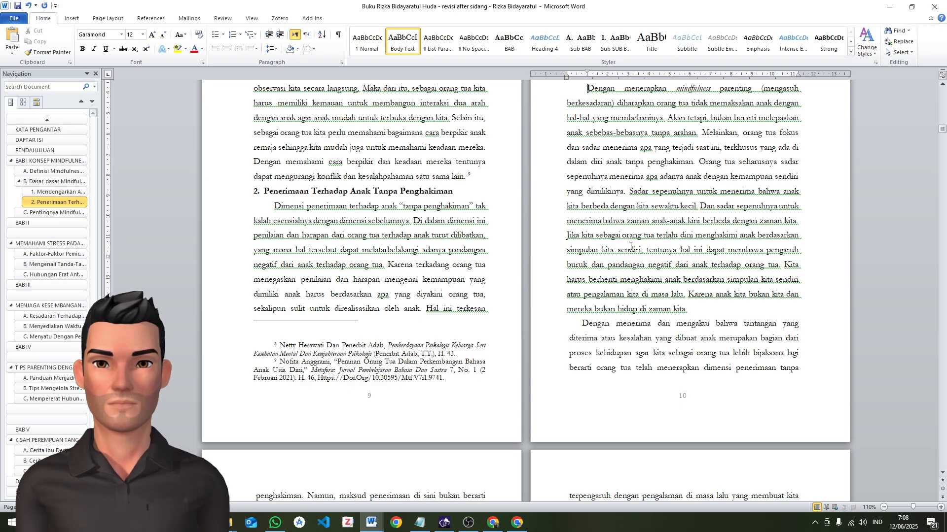
click(570, 325)
scroll(393, 257, down, 8)
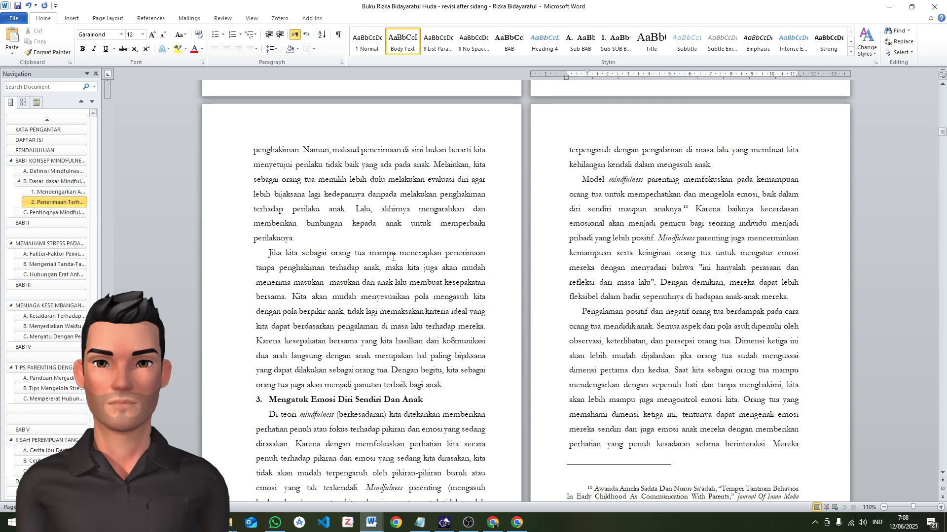
click(269, 253)
key(F4)
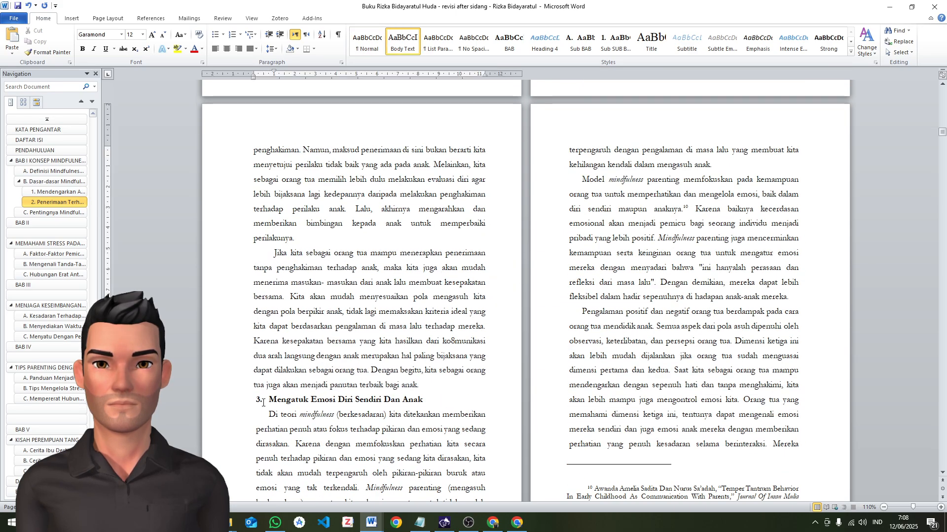
Apply the Sub SUB BAB style to the "Mengatuk Emosi Diri Sendiri Dan Anak" subheading and the body paragraph formatting to the first two paragraphs beneath it
click(263, 402)
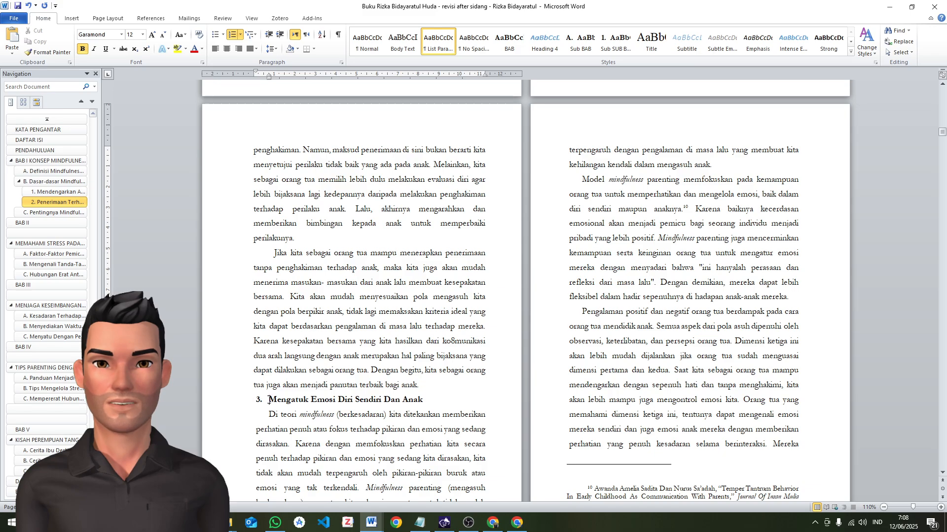
click(611, 48)
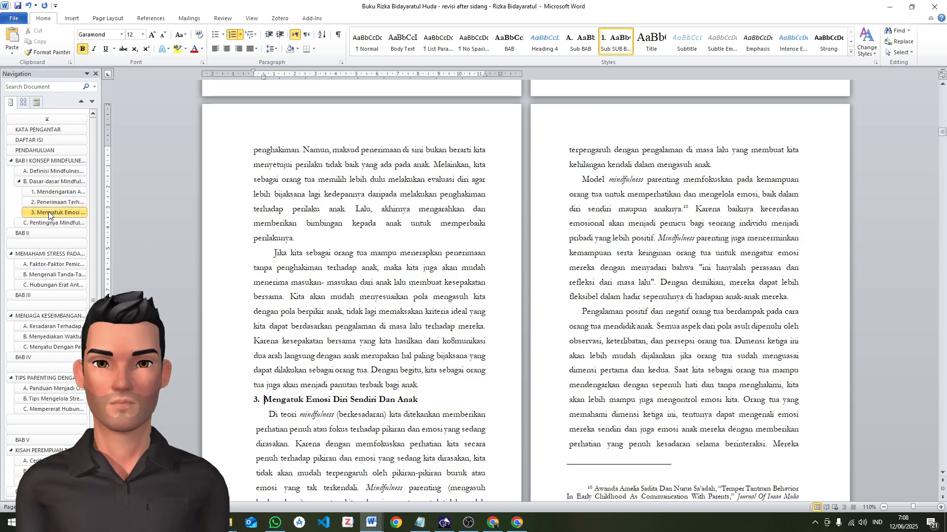
scroll(395, 298, down, 2)
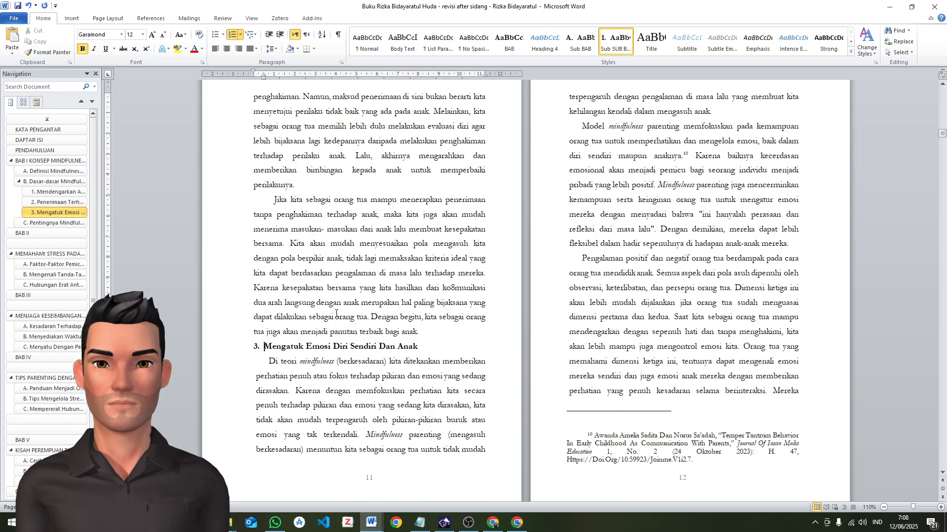
click(275, 362)
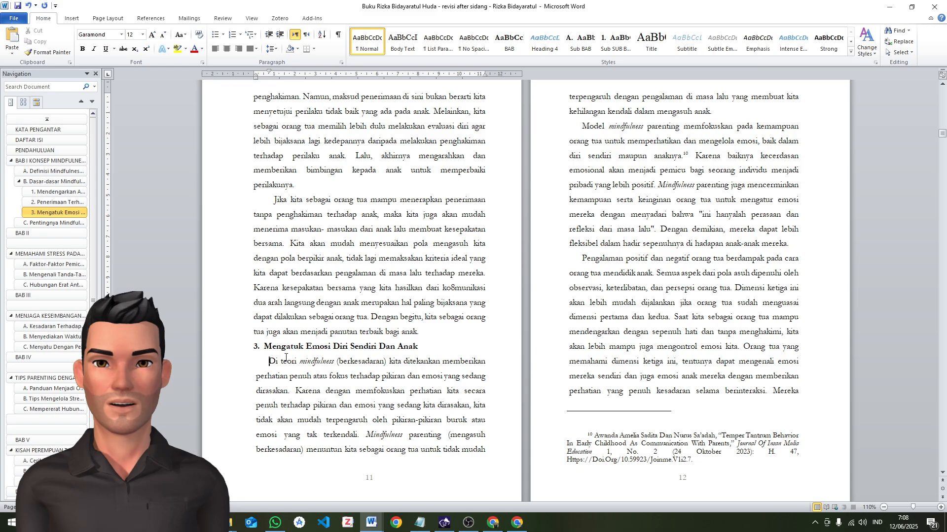
key(ctrl+shift+v)
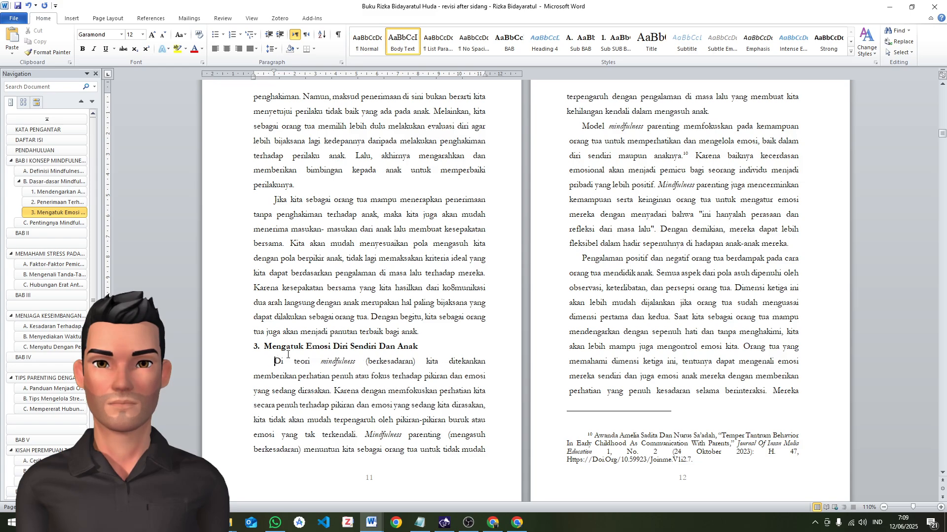
click(581, 120)
key(ctrl+shift+v)
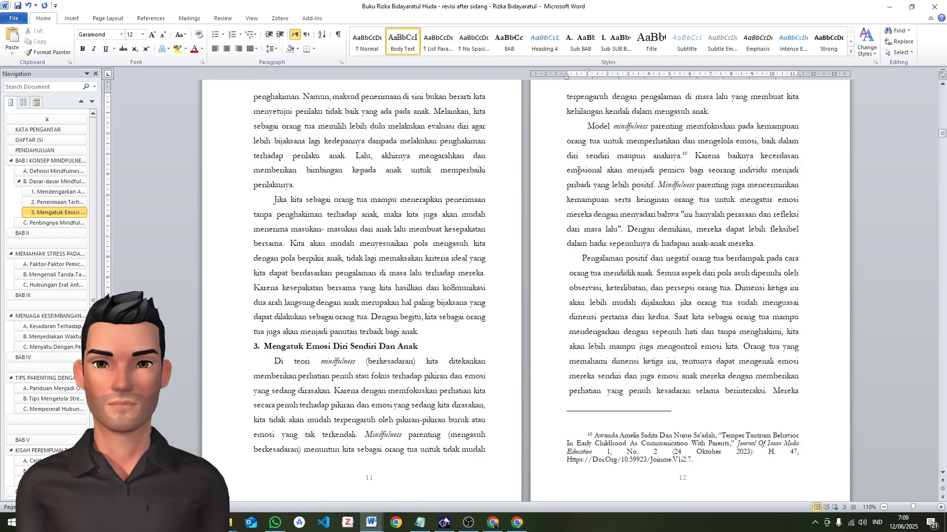
Apply the body paragraph formatting to the "Pengalaman positif" and "Penelitian dan studi" paragraphs beneath the "Mengatuk Emosi Diri Sendiri Dan Anak" subheading
click(579, 262)
key(ctrl+shift+v)
scroll(584, 313, down, 5)
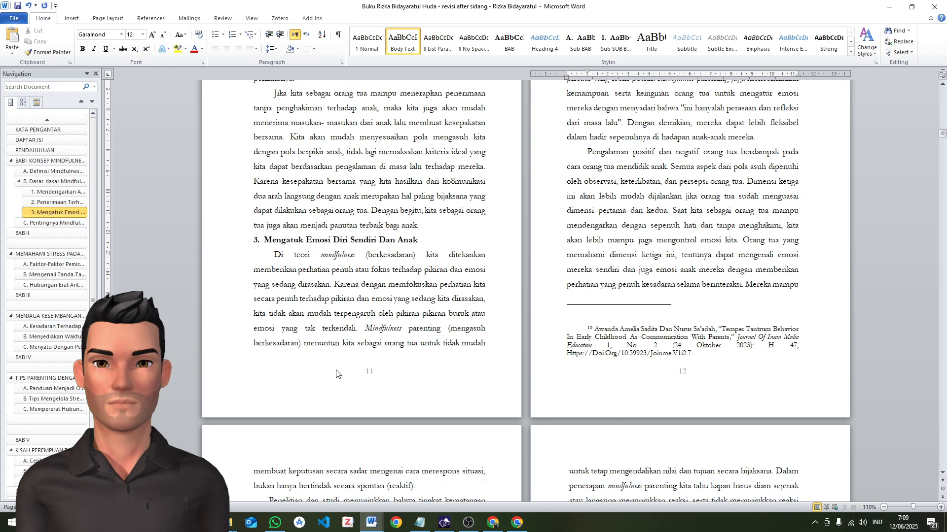
click(296, 370)
key(ctrl+shift+v)
scroll(295, 370, down, 4)
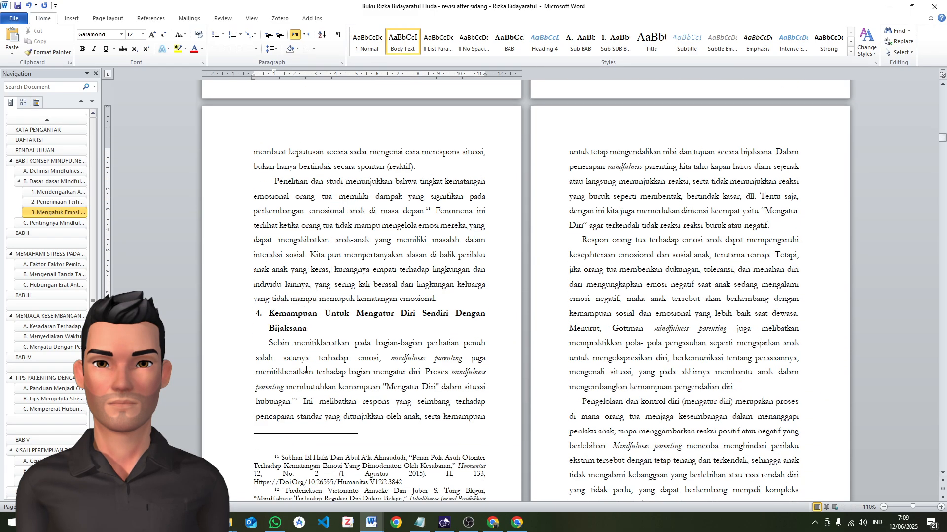
Examine the citation text in footnote 10 on page 12 and how it behaves as a linked field
scroll(509, 271, up, 2)
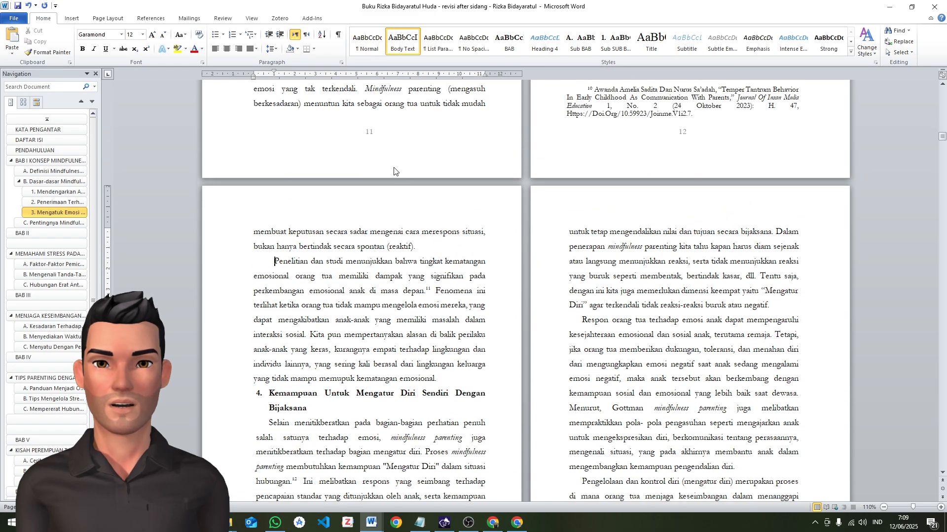
scroll(503, 170, up, 2)
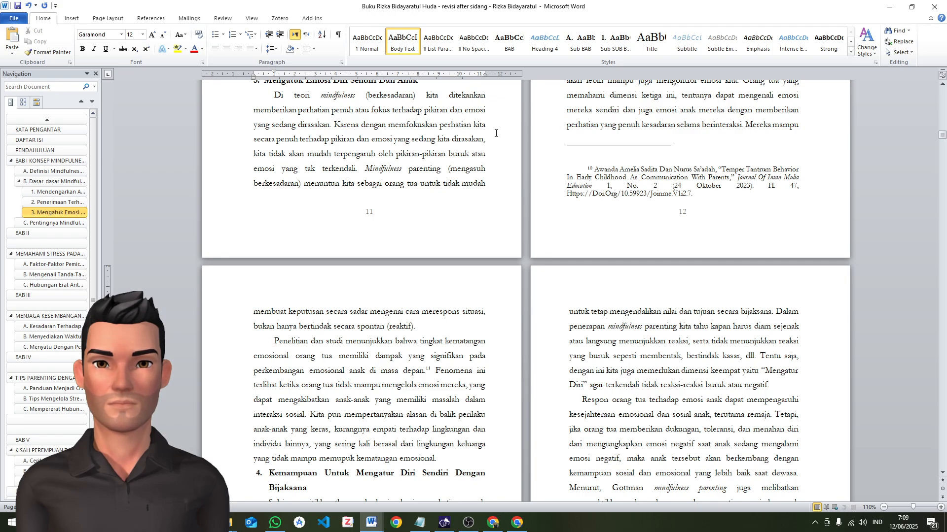
click(598, 167)
click(602, 157)
click(600, 176)
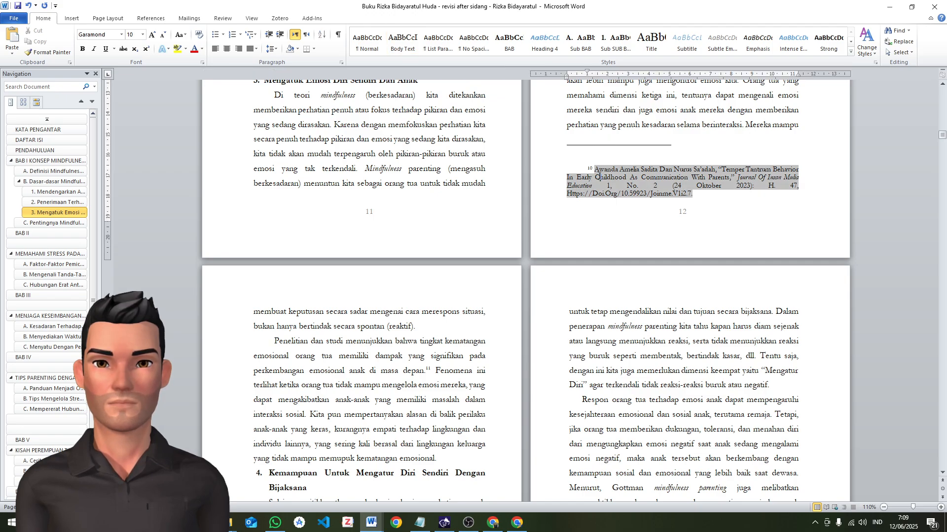
click(601, 151)
click(600, 168)
click(610, 162)
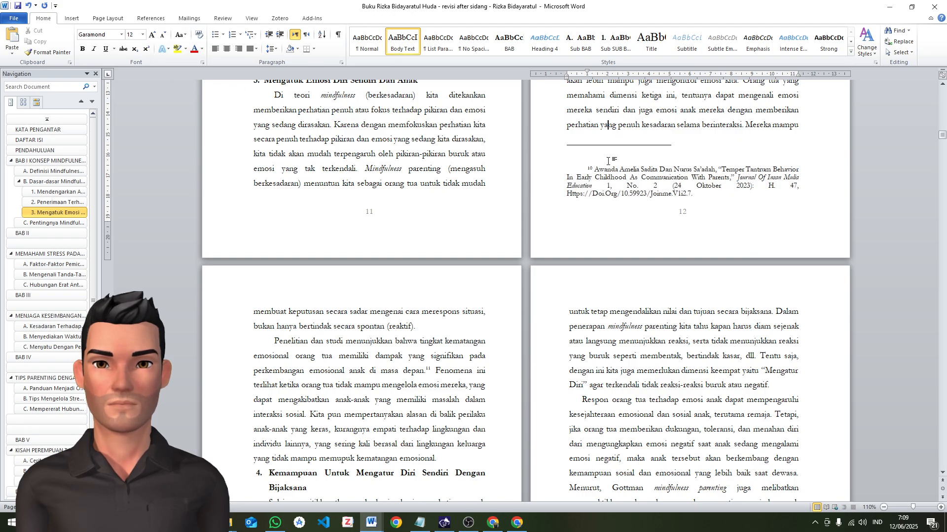
click(631, 140)
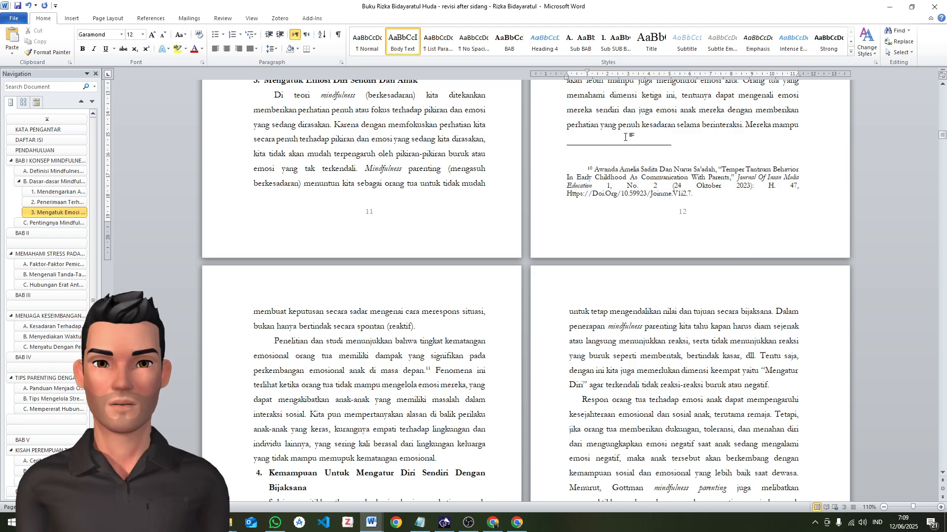
click(623, 166)
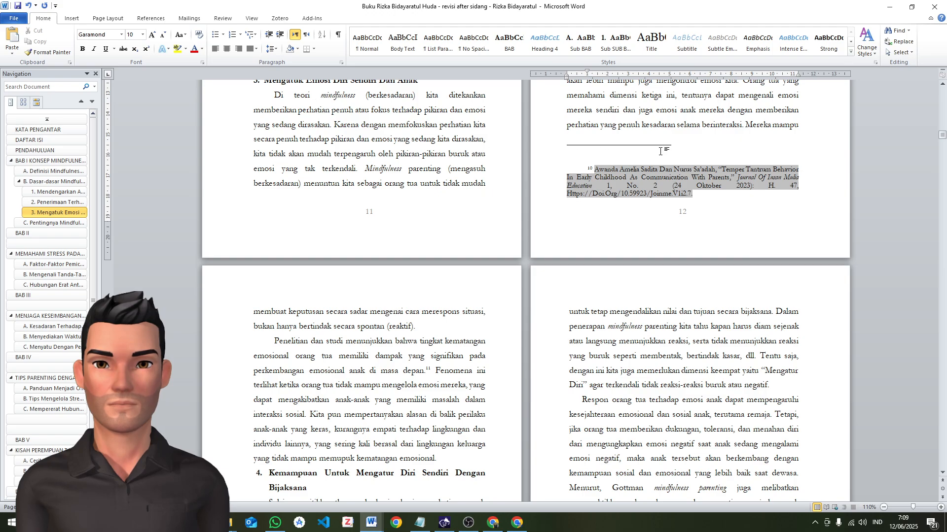
click(673, 127)
click(658, 186)
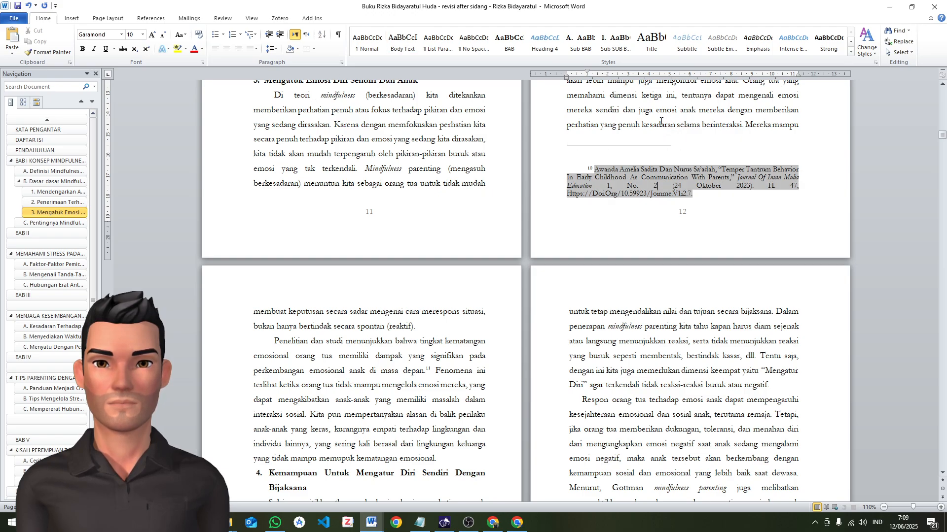
click(662, 125)
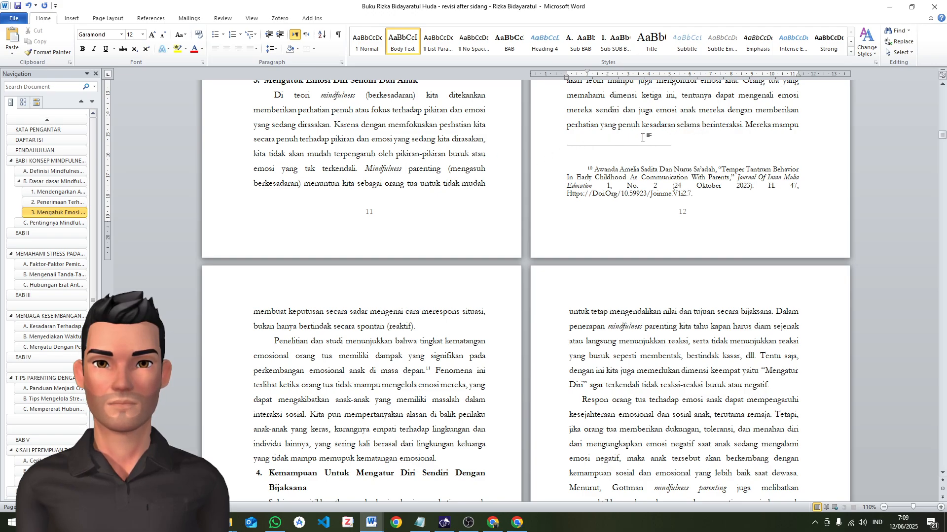
Copy the entire manuscript and paste it into a new blank document
click(423, 173)
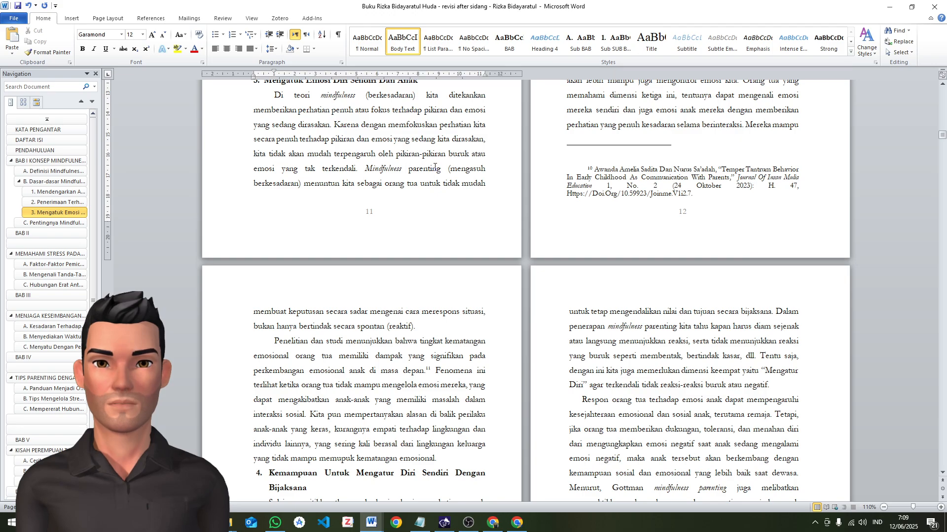
key(ctrl+a)
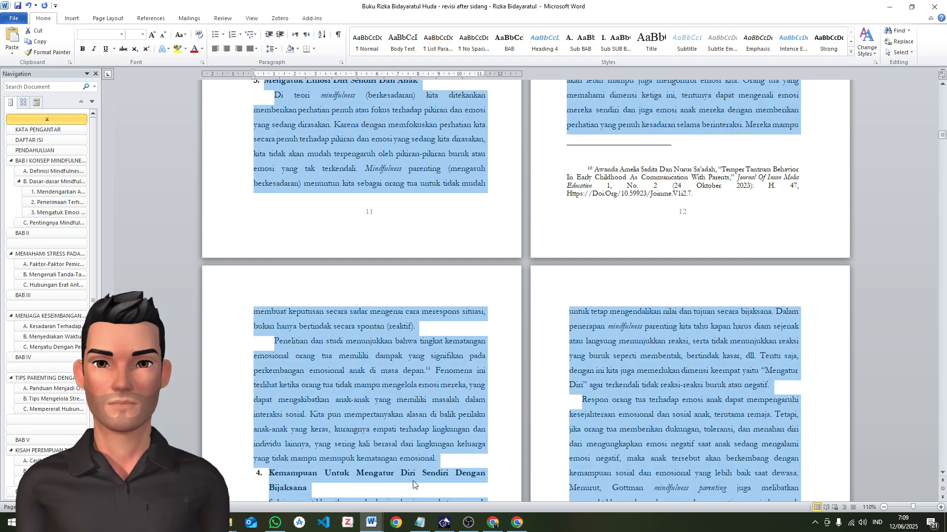
scroll(402, 229, up, 3)
click(774, 219)
scroll(636, 205, up, 3)
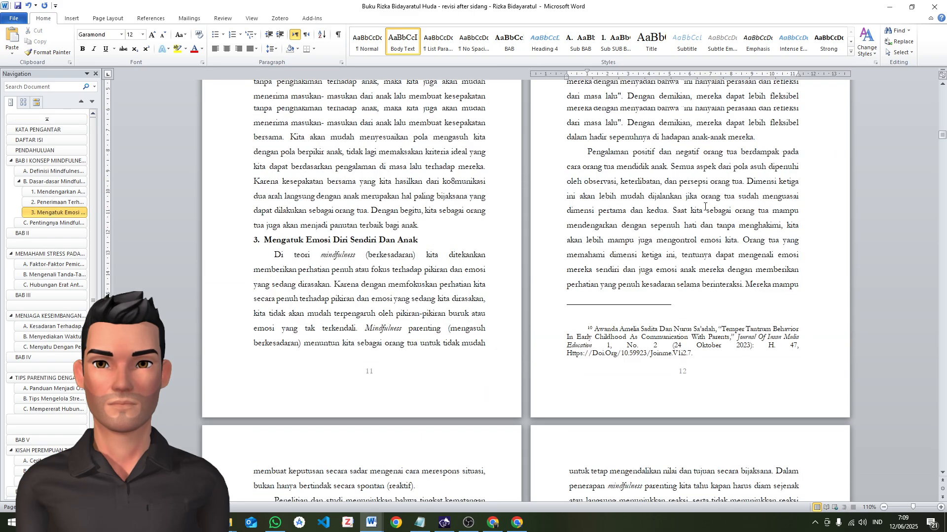
key(ctrl+a)
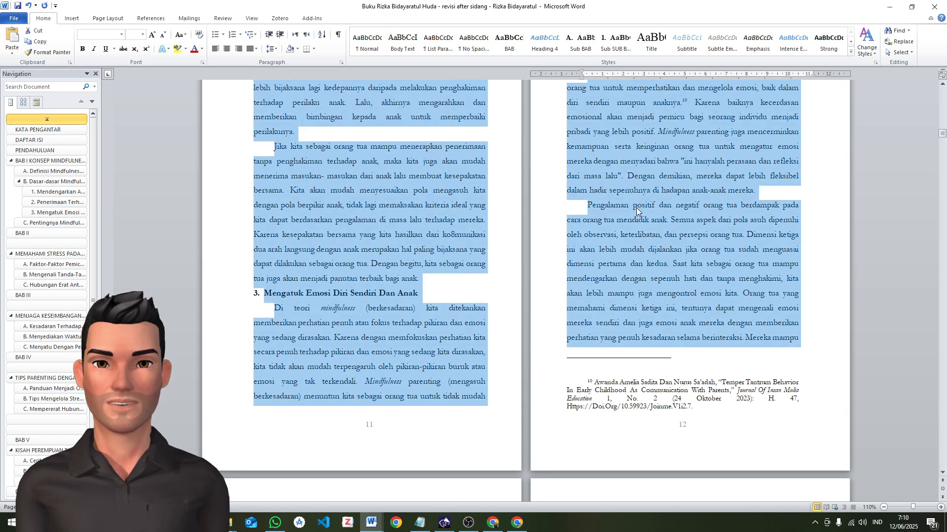
right_click(636, 208)
click(656, 223)
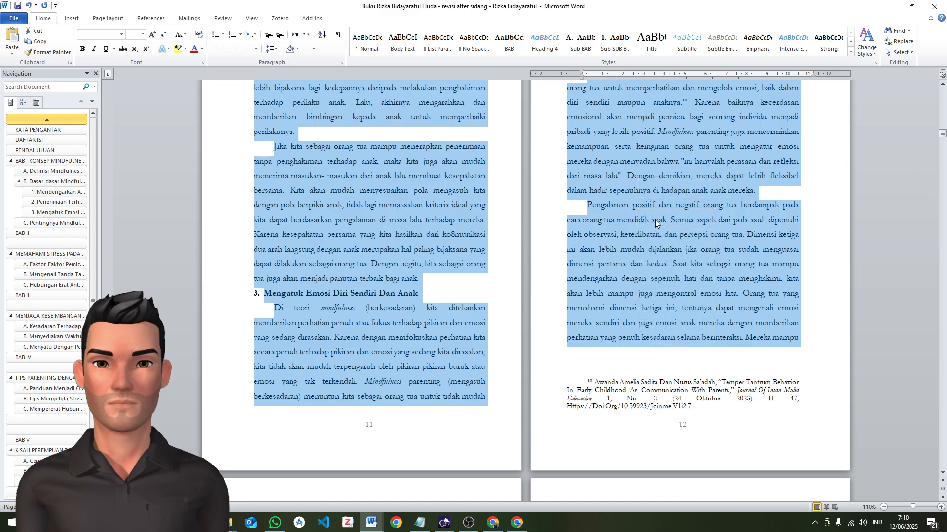
click(655, 223)
key(ctrl+n)
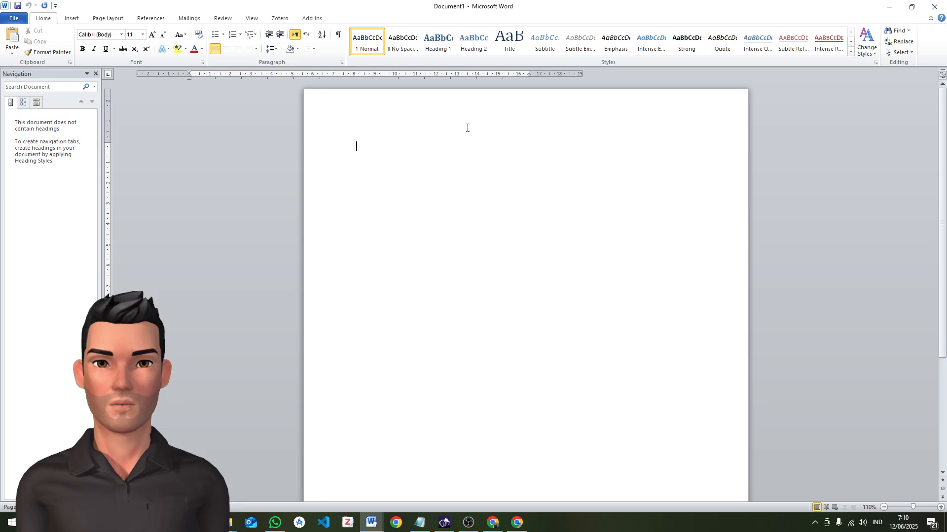
key(ctrl+v)
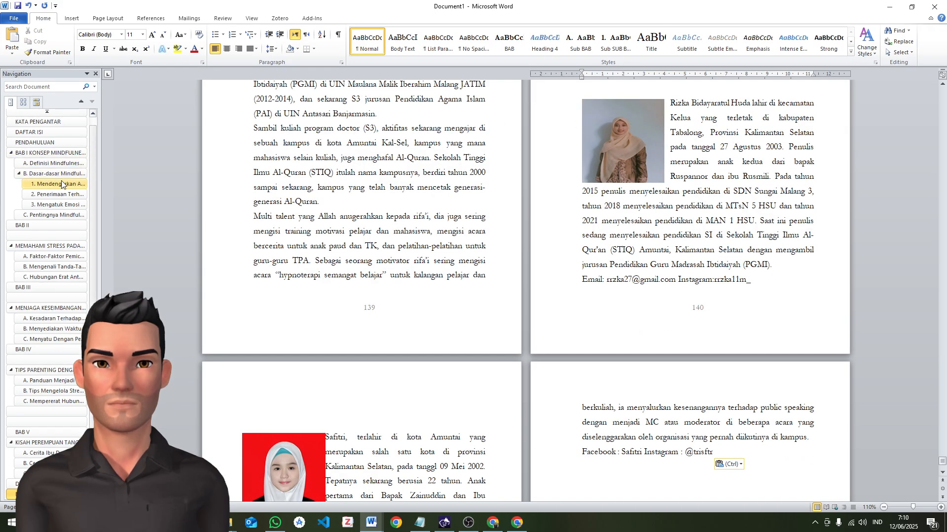
Compare the section around "Mengatuk Emosi Diri Sendiri Dan Anak" and its footnotes in the new document with the original manuscript
click(57, 204)
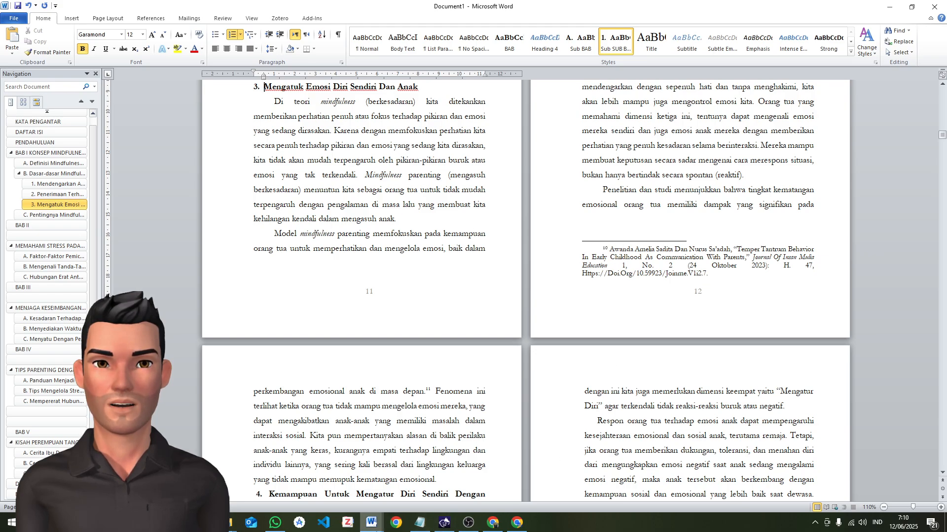
click(378, 522)
click(399, 474)
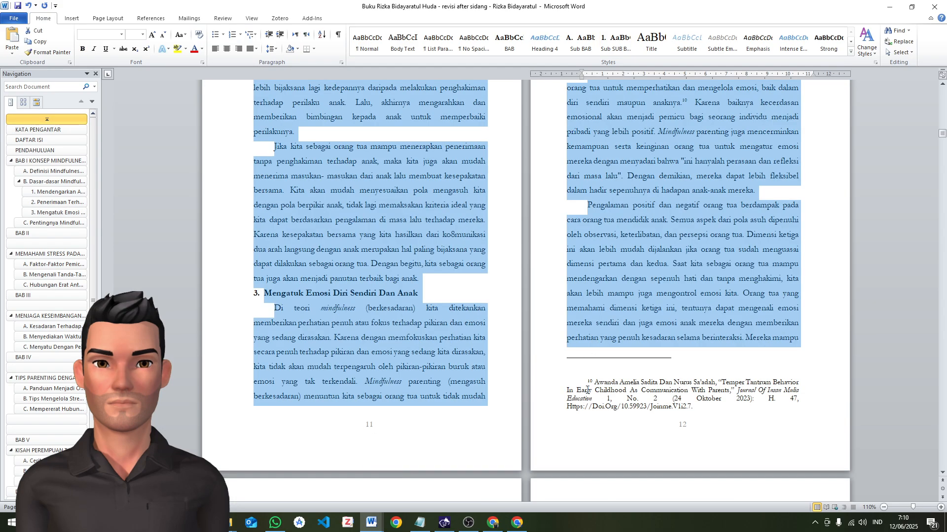
click(378, 526)
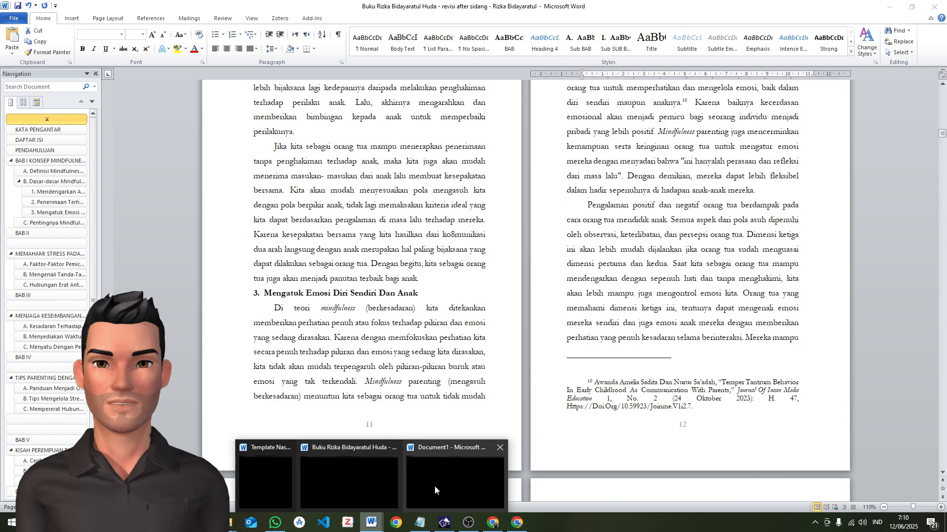
click(476, 466)
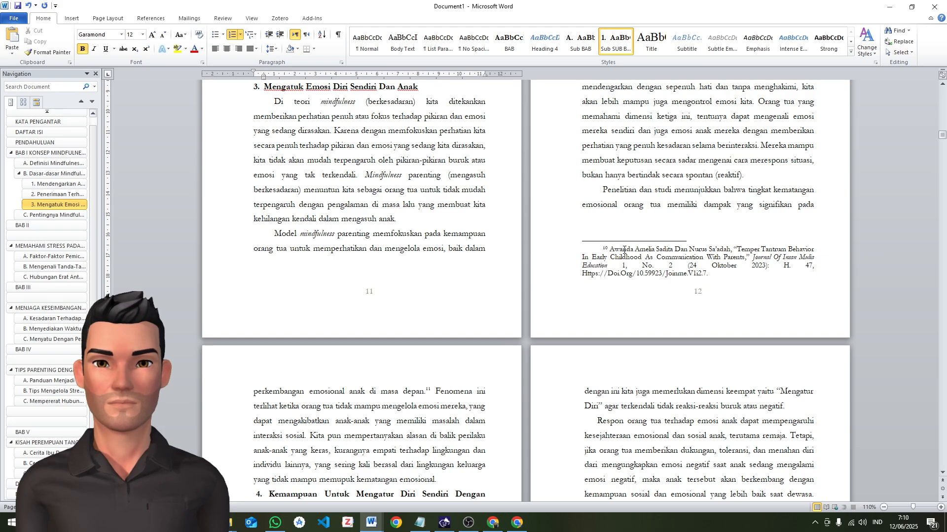
scroll(624, 250, up, 10)
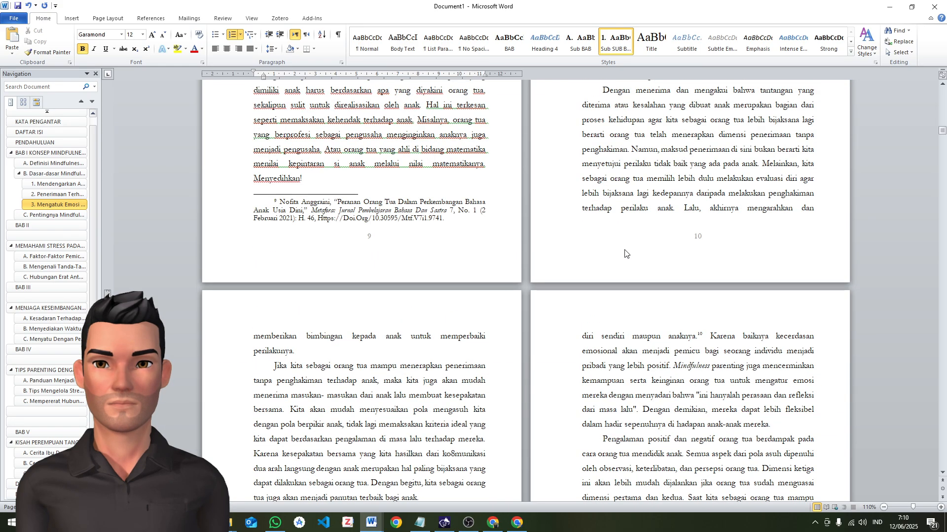
scroll(625, 254, up, 10)
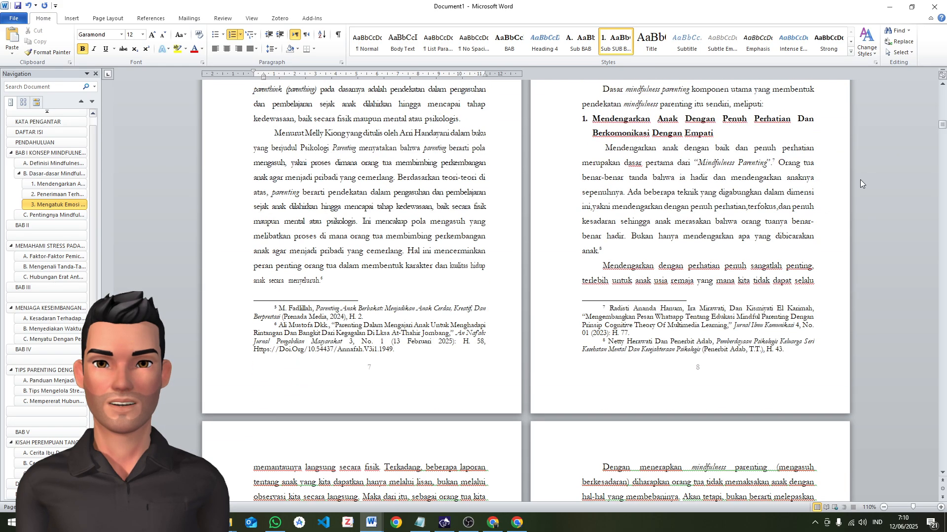
scroll(860, 183, up, 1)
Save the new document as "Mindfullness Parenting Editor" in the Editor PGMI STIQ Press folder under Dokumen
drag(942, 123, 942, 89)
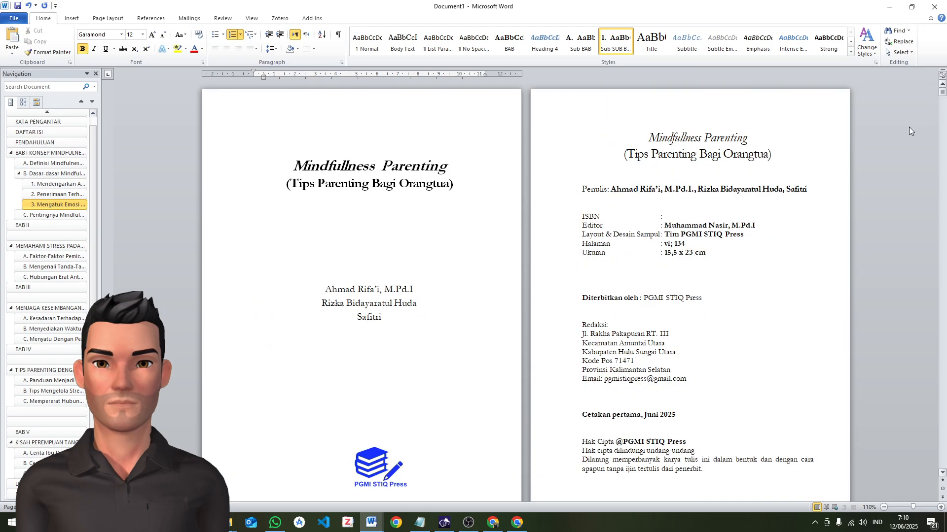
drag(482, 190, 292, 166)
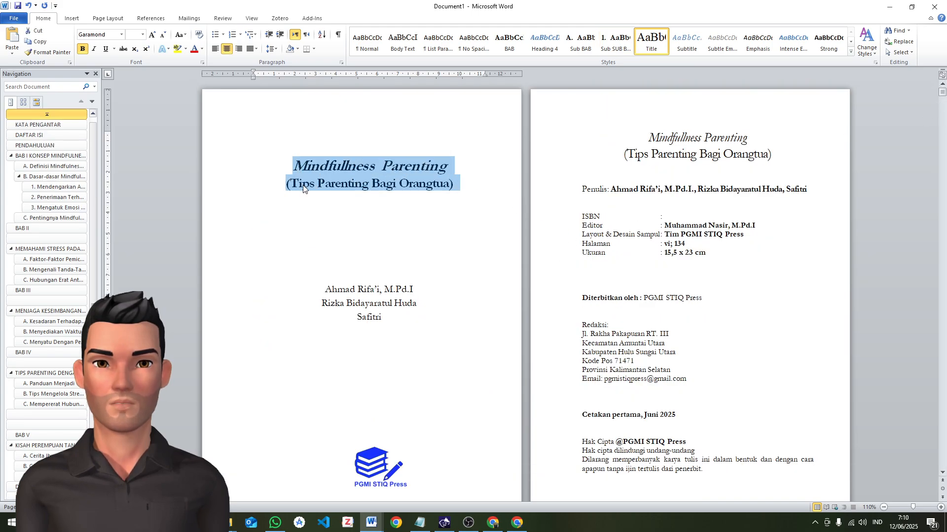
click(17, 5)
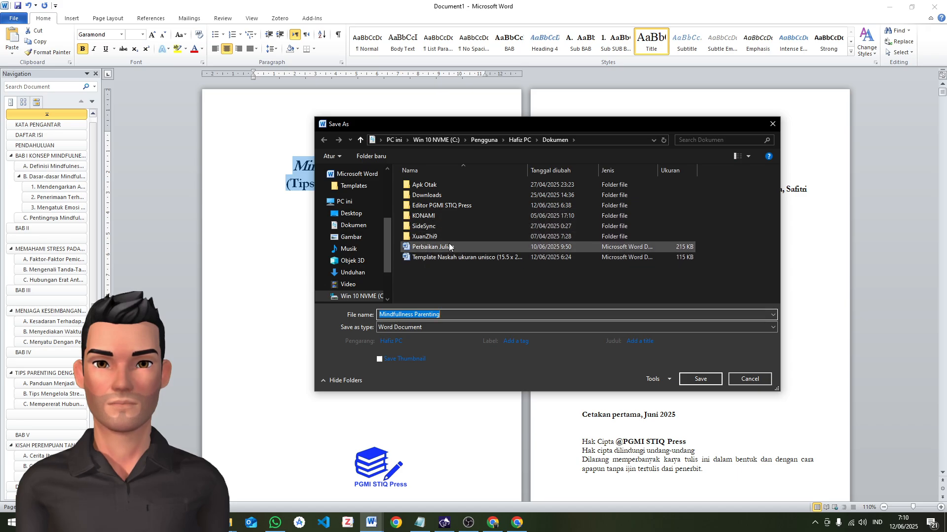
scroll(357, 192, up, 1)
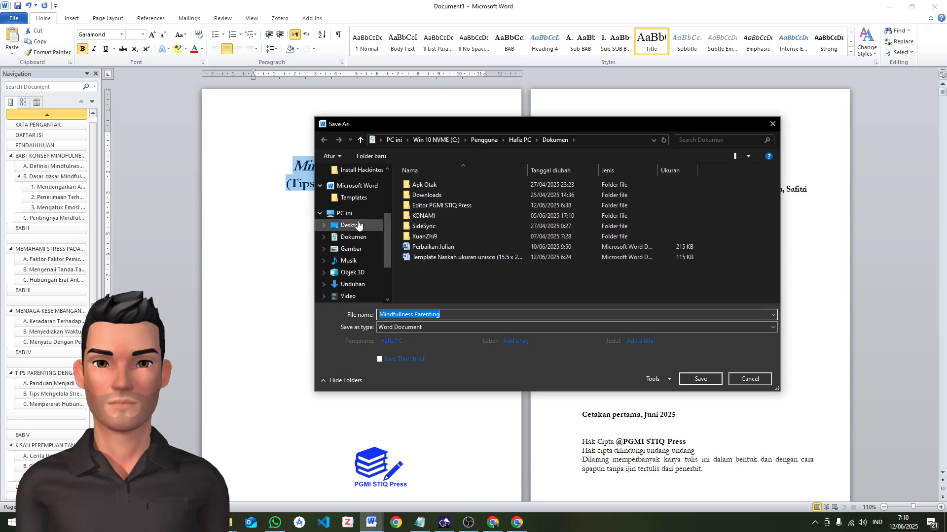
click(358, 260)
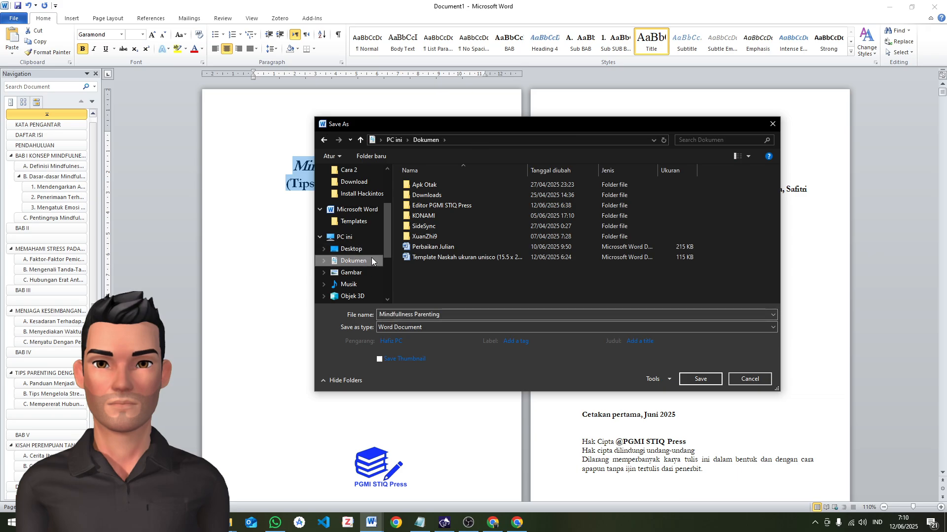
click(425, 206)
double_click(425, 207)
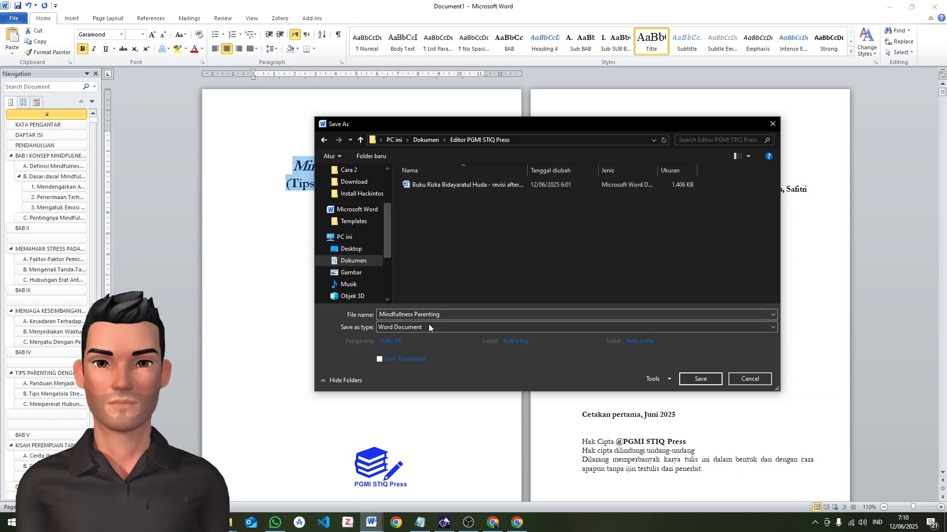
click(448, 312)
click(448, 312)
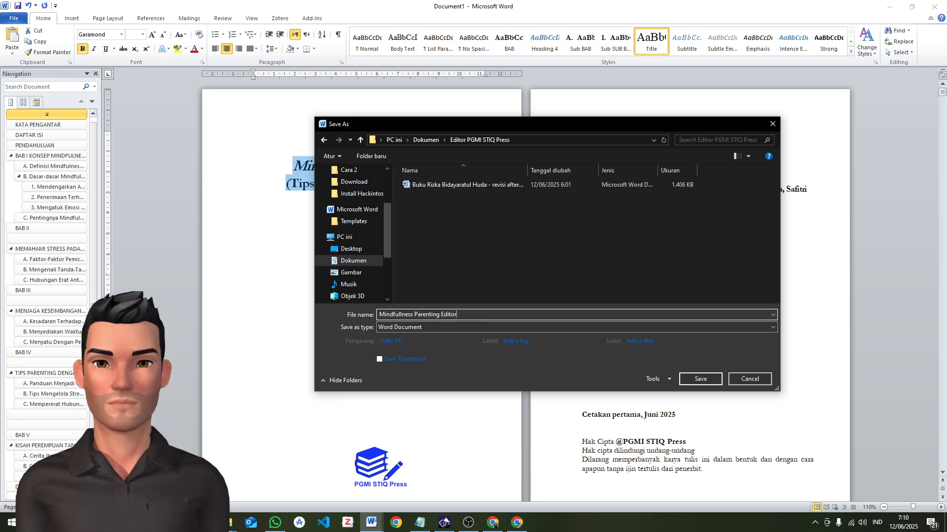
click(708, 380)
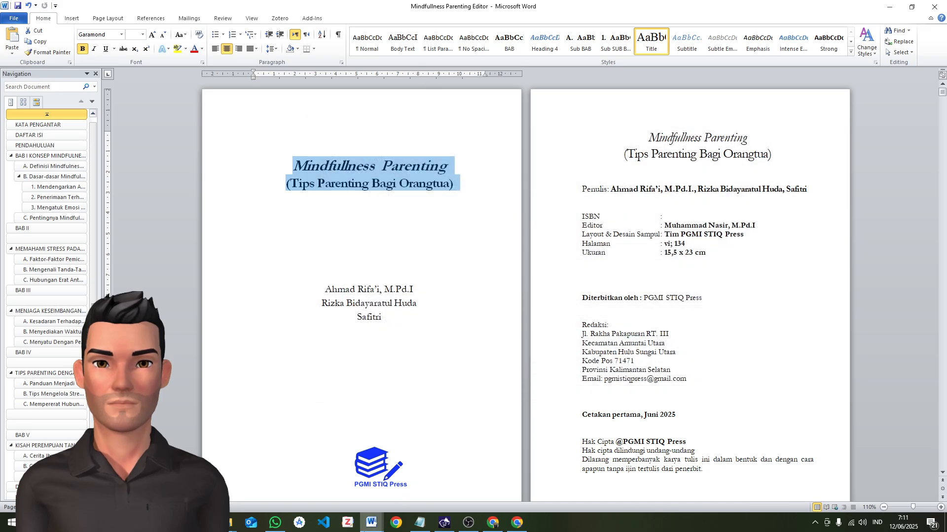
Switch to the original manuscript and close it, saving its changes
click(372, 522)
click(353, 491)
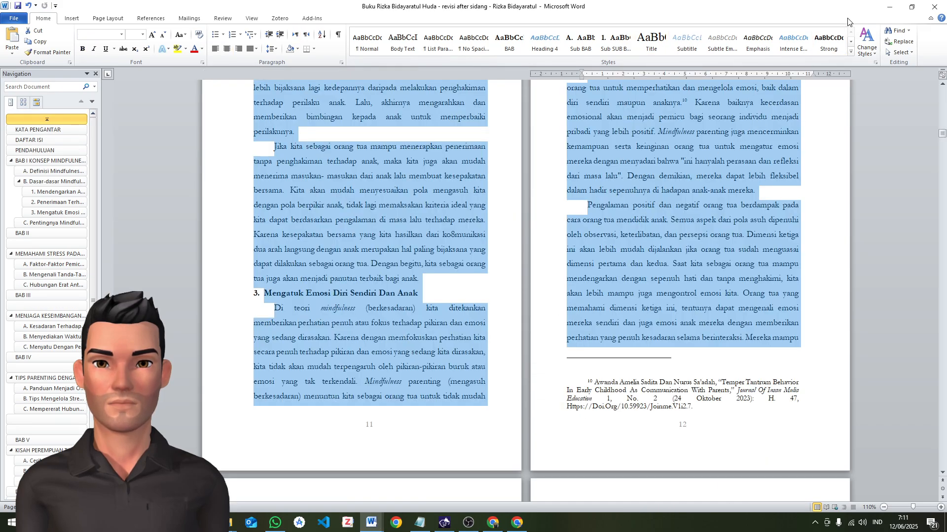
click(934, 6)
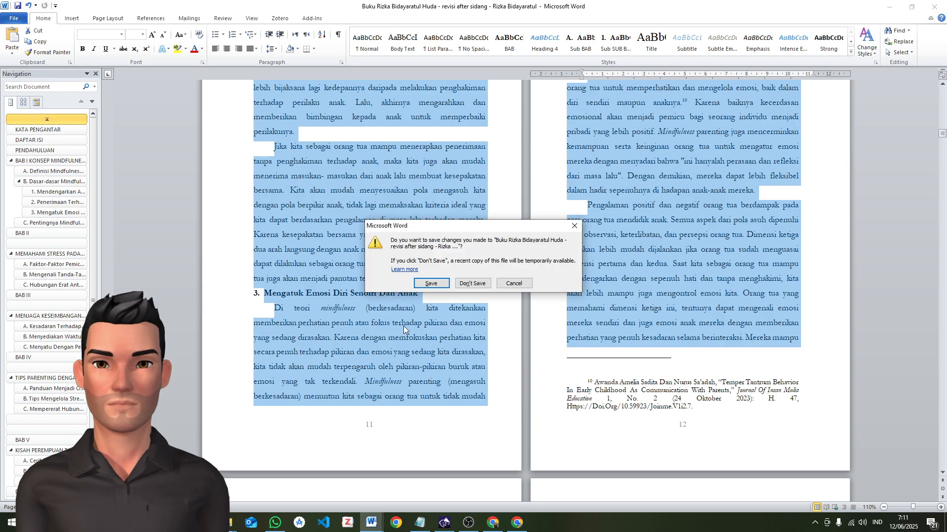
click(442, 290)
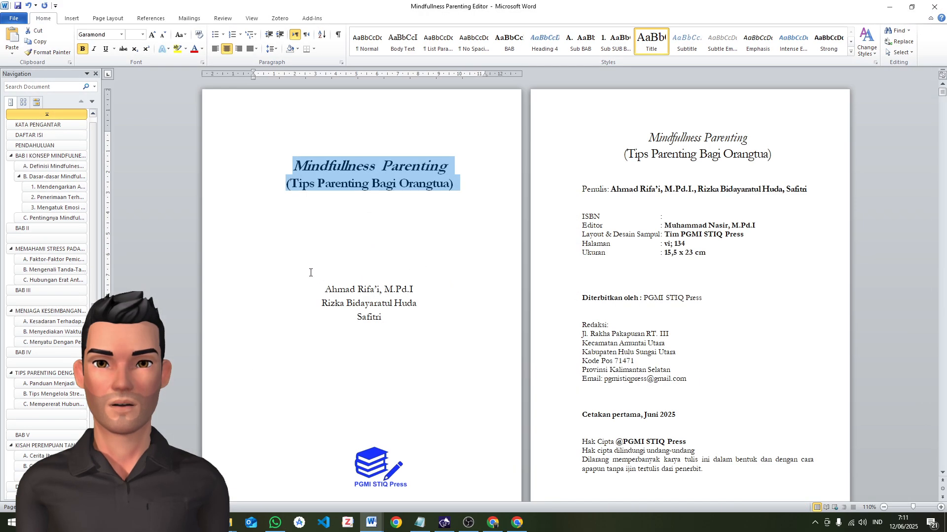
Review the section "Mengatuk Emosi Diri Sendiri Dan Anak", its footnotes and the paragraphs up to the fifth subheading
click(54, 207)
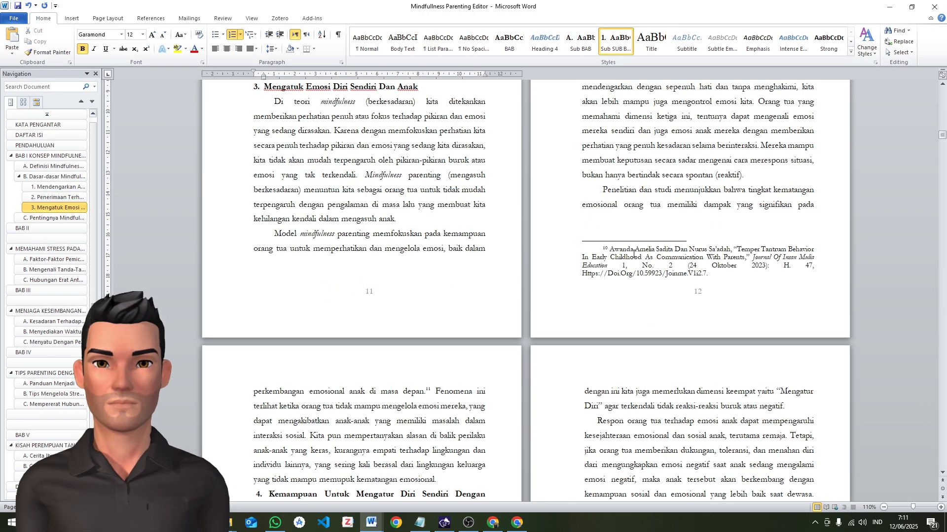
triple_click(643, 269)
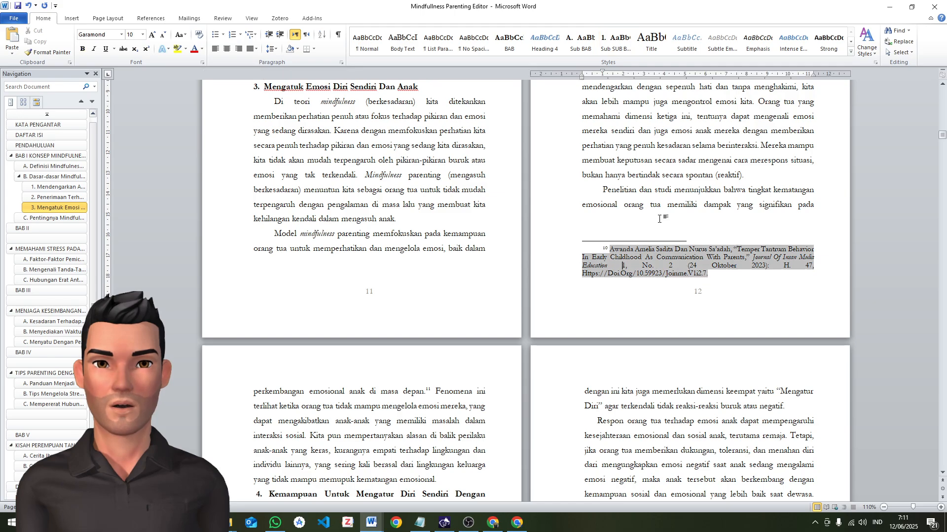
scroll(615, 195, up, 4)
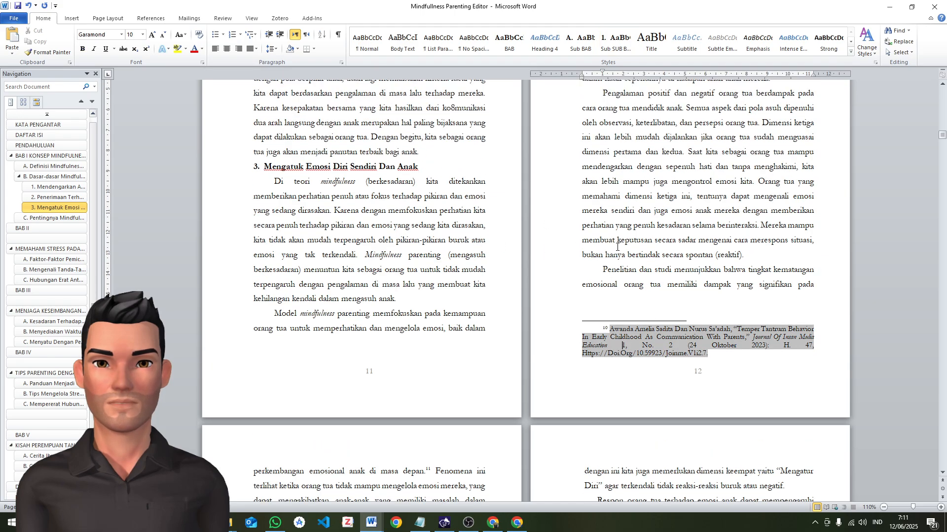
scroll(618, 247, down, 4)
click(635, 236)
scroll(642, 239, down, 4)
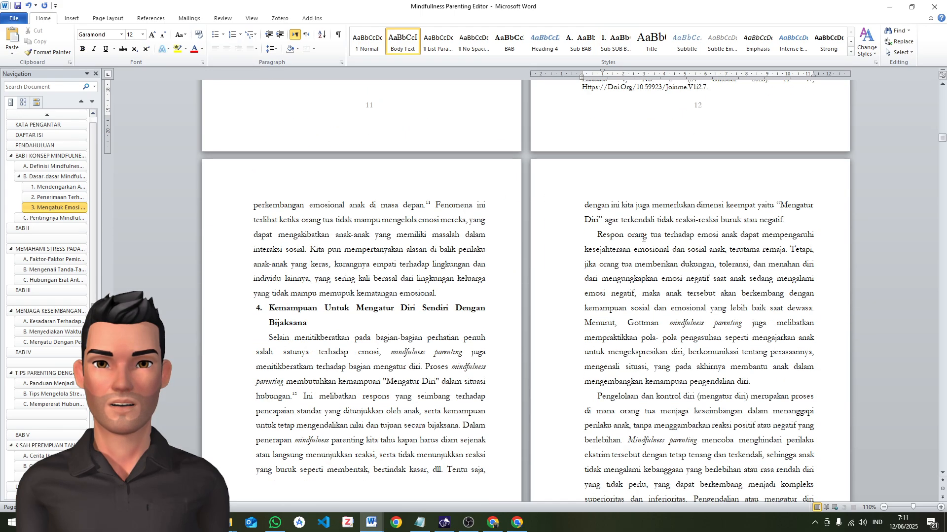
scroll(643, 221, down, 2)
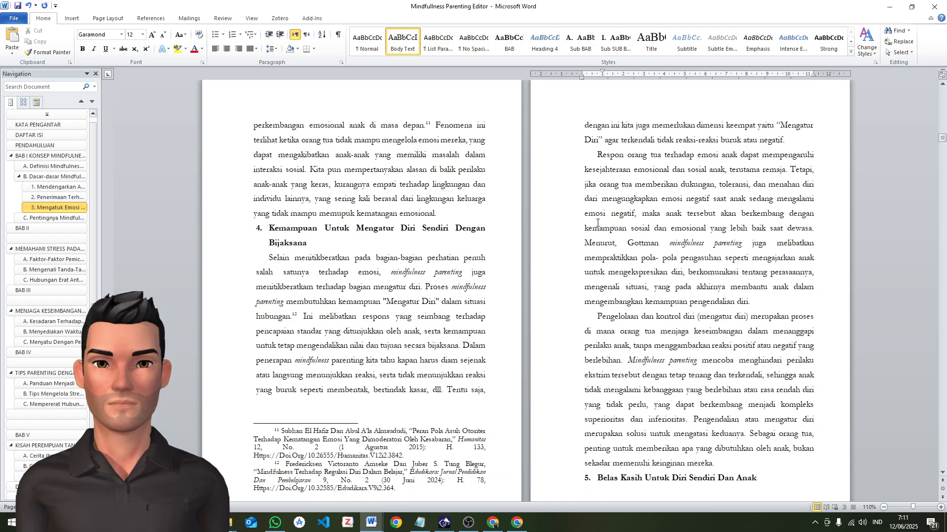
scroll(597, 223, up, 9)
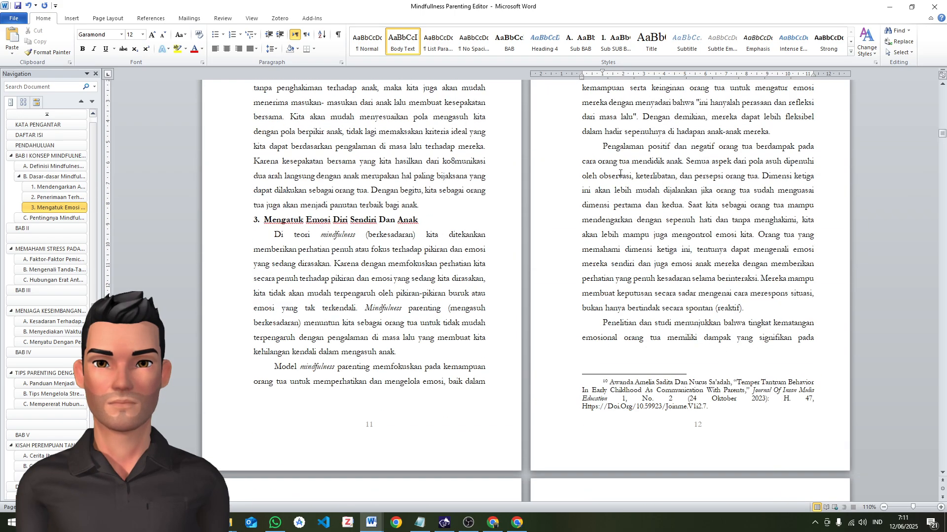
scroll(596, 319, down, 4)
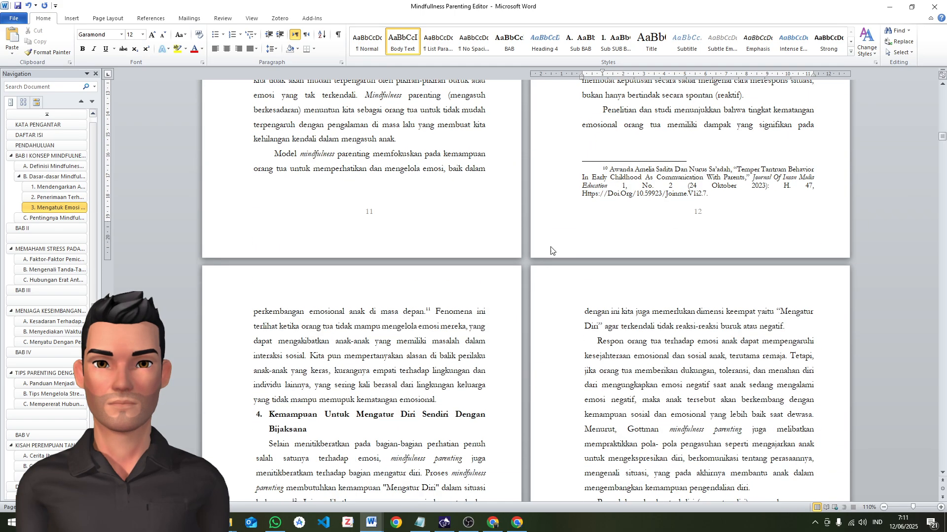
Apply the Sub SUB BAB style to the heading "Kemampuan Untuk Mengatur Diri Sendiri Dengan Bijaksana" and the Body Text formatting to its three paragraphs
click(271, 415)
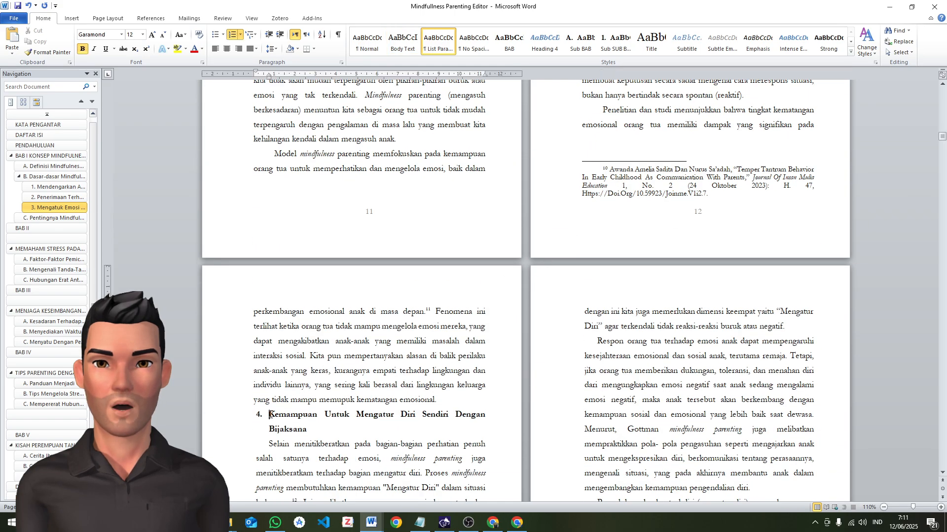
click(616, 42)
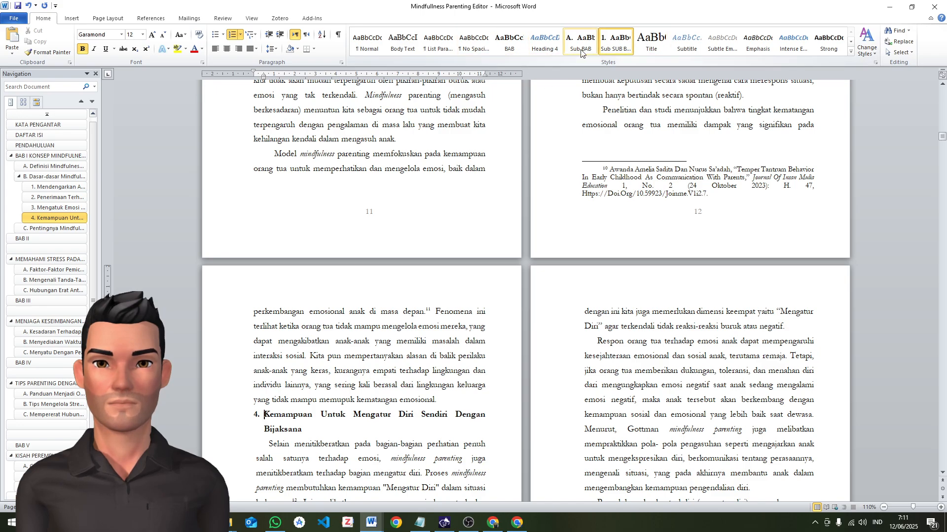
scroll(516, 279, down, 3)
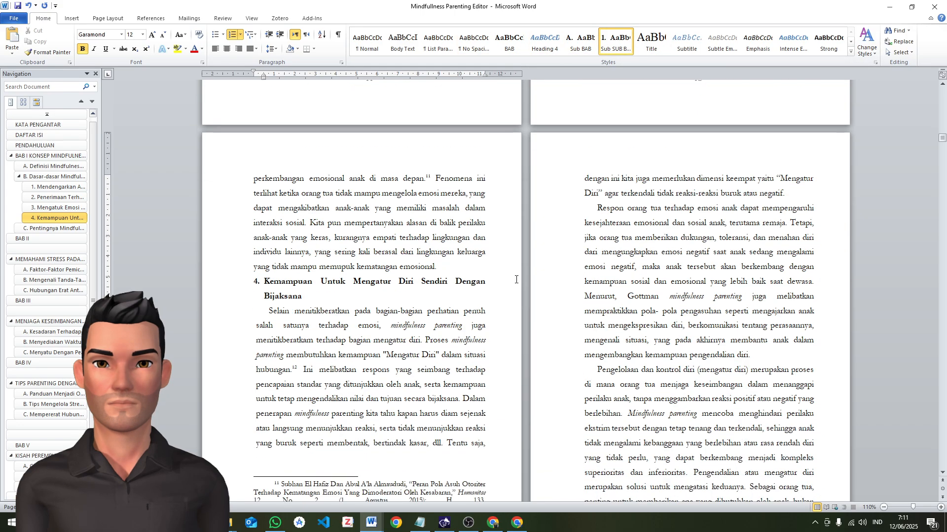
click(256, 310)
key(ctrl+shift+v)
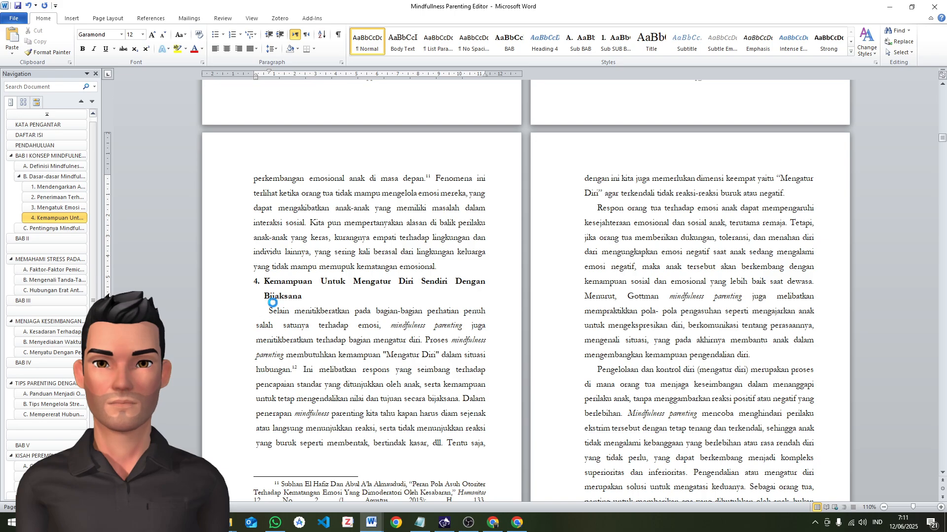
scroll(439, 274, down, 1)
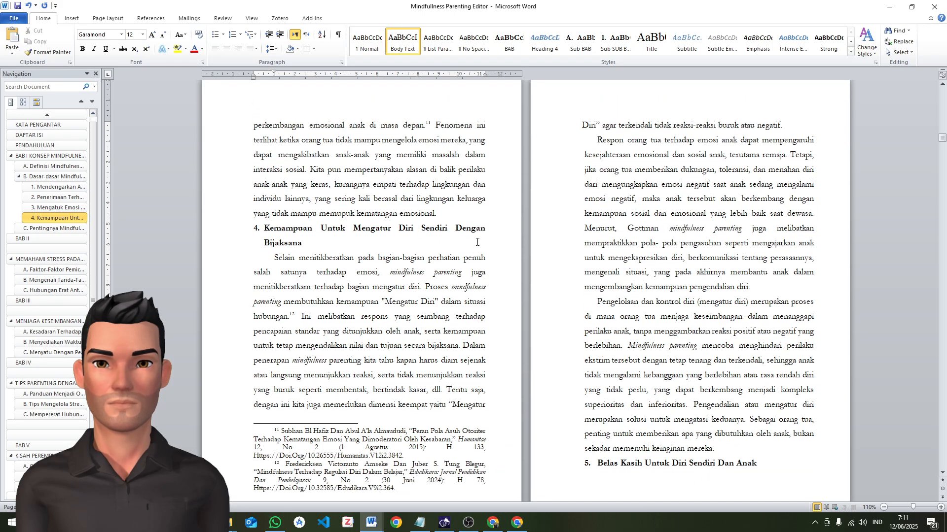
click(585, 141)
key(ctrl+shift+v)
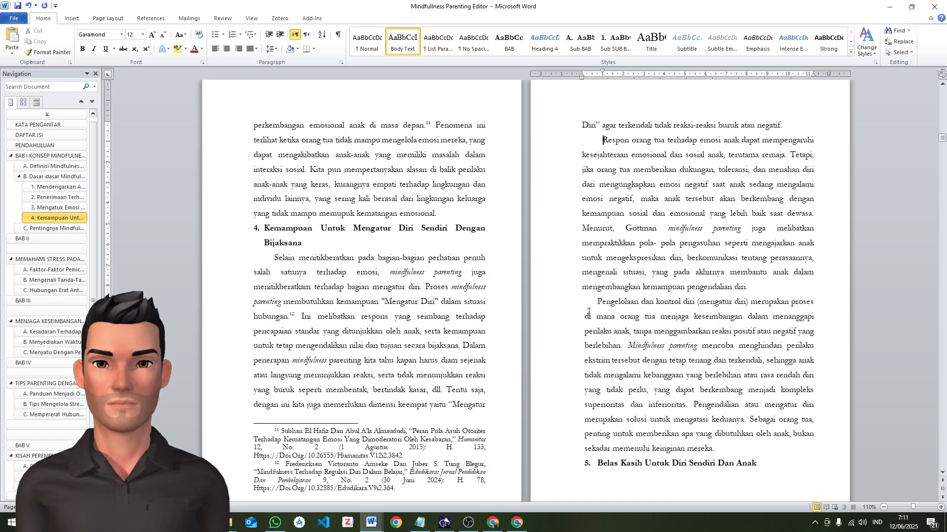
click(590, 303)
key(ctrl+shift+v)
Apply the Sub SUB BAB style to the heading "Belas Kasih Untuk Diri Sendiri Dan Anak" and insert a page break before it
scroll(590, 306, down, 3)
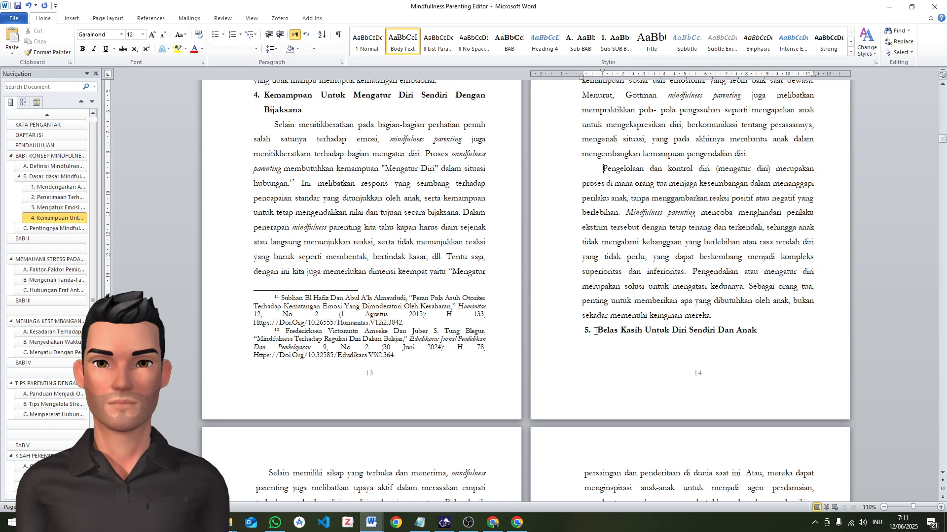
click(596, 332)
click(616, 41)
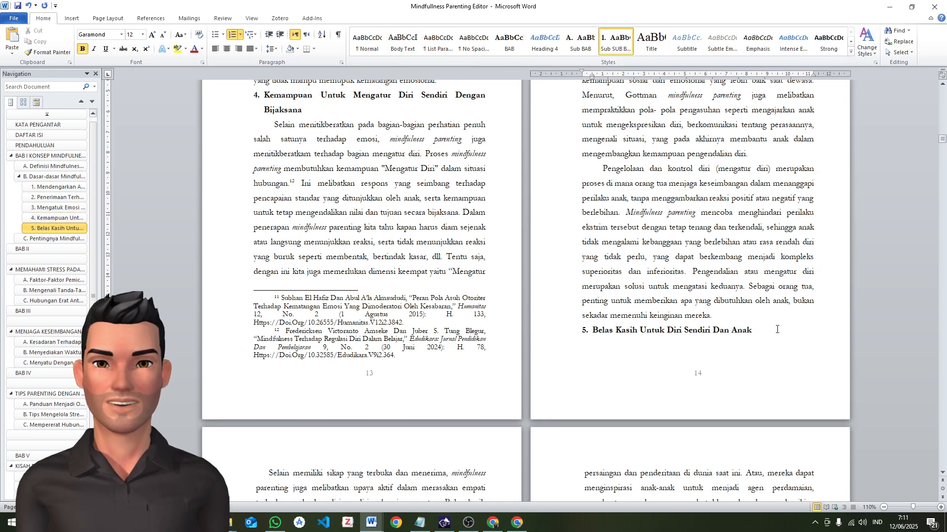
drag(754, 332, 600, 336)
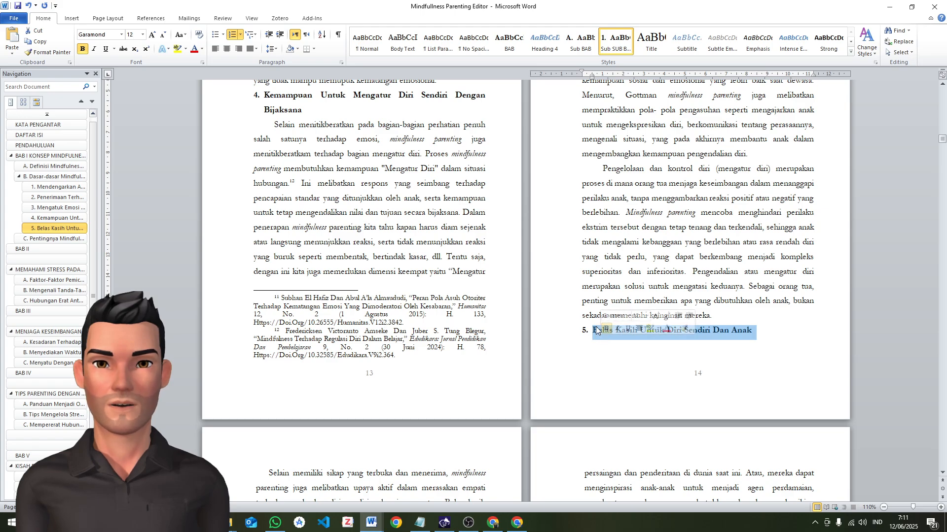
click(595, 334)
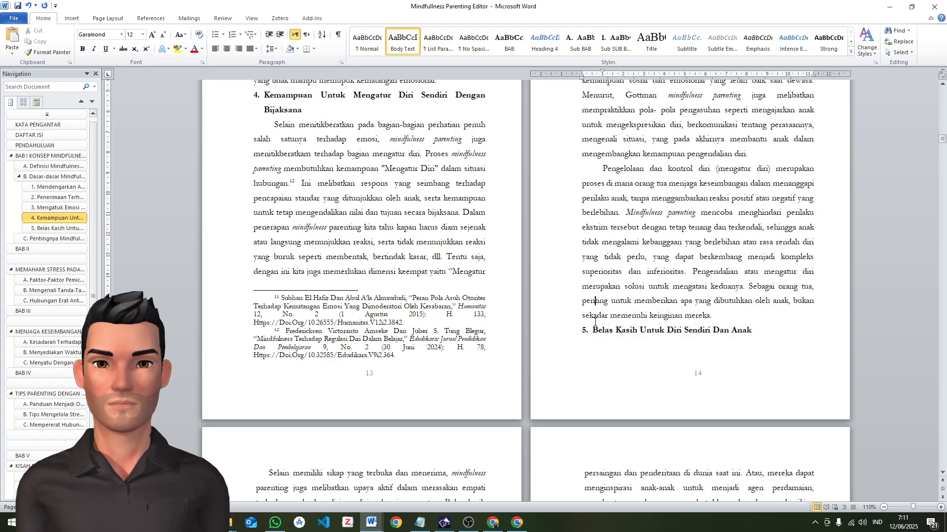
click(739, 313)
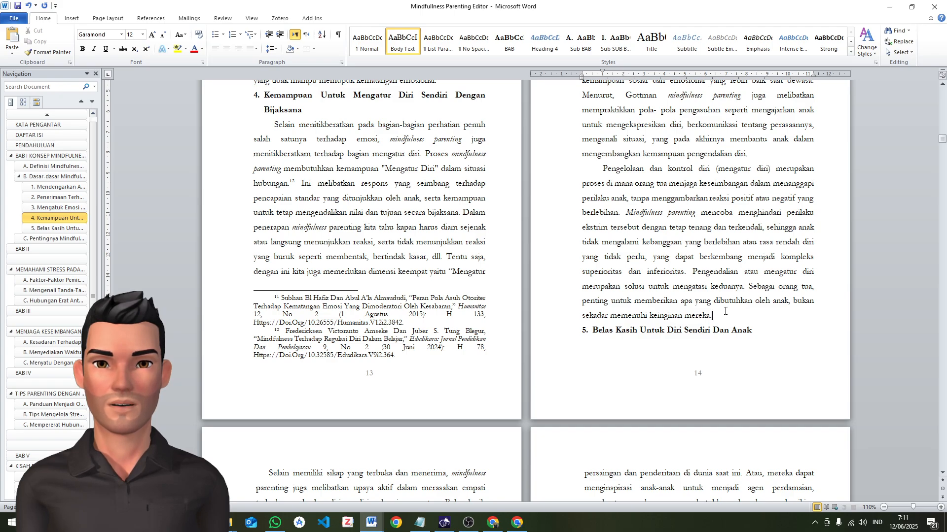
key(Return)
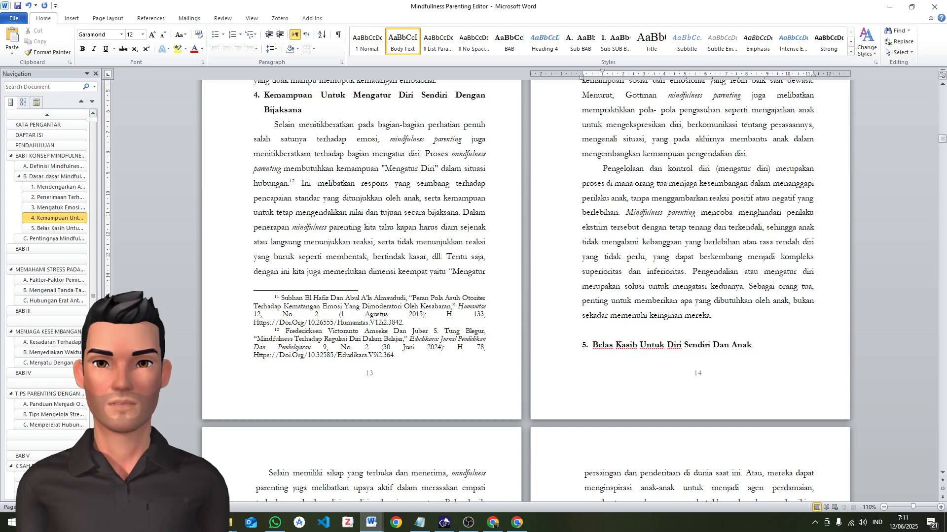
key(ctrl+Return)
Apply the Body Text formatting to the three paragraphs under "Belas Kasih Untuk Diri Sendiri Dan Anak"
scroll(340, 374, down, 3)
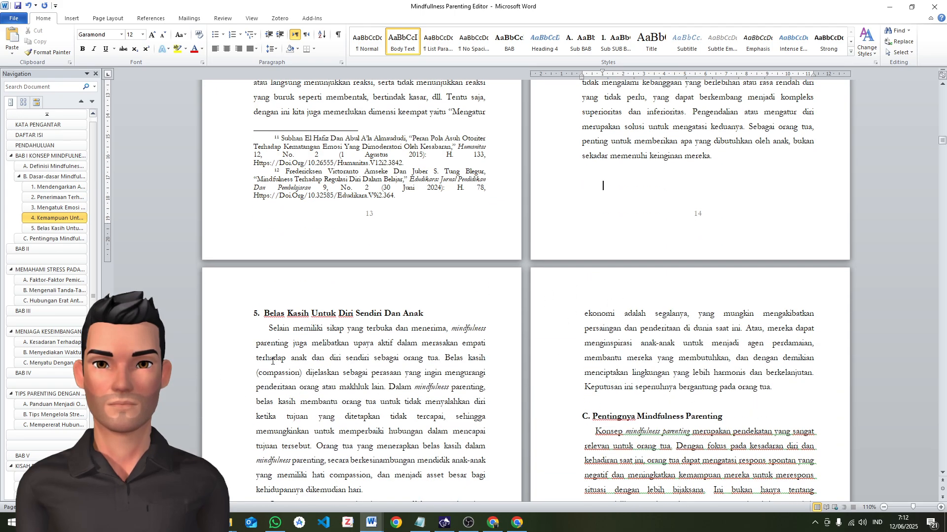
click(262, 328)
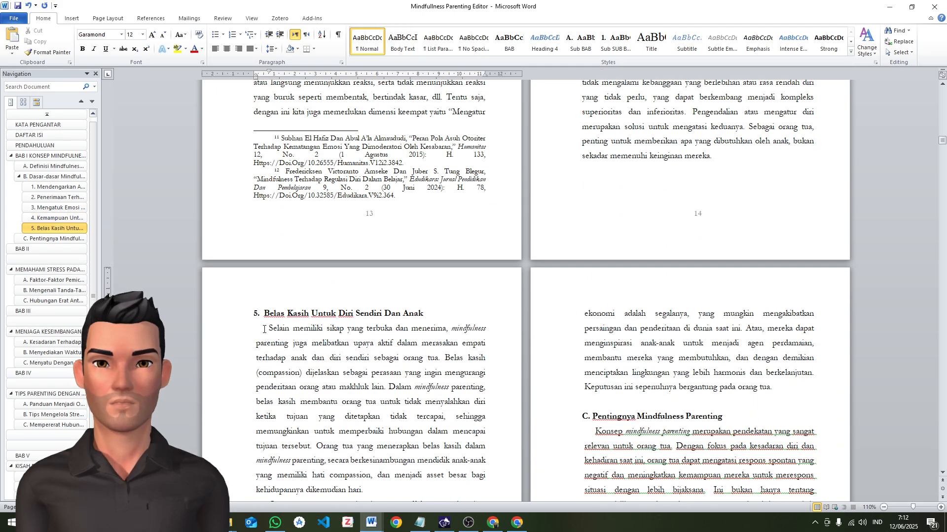
key(ctrl+shift+v)
scroll(266, 326, down, 5)
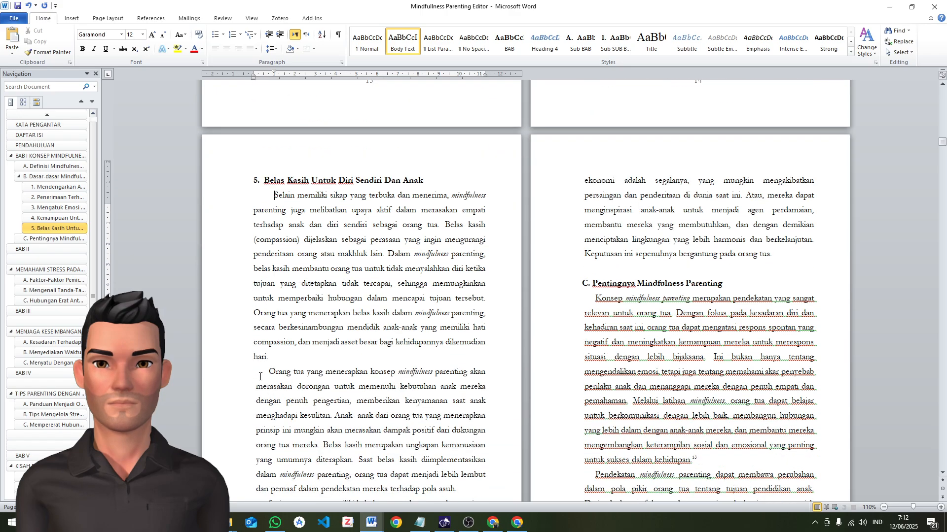
click(259, 370)
key(ctrl+shift+v)
scroll(562, 323, down, 5)
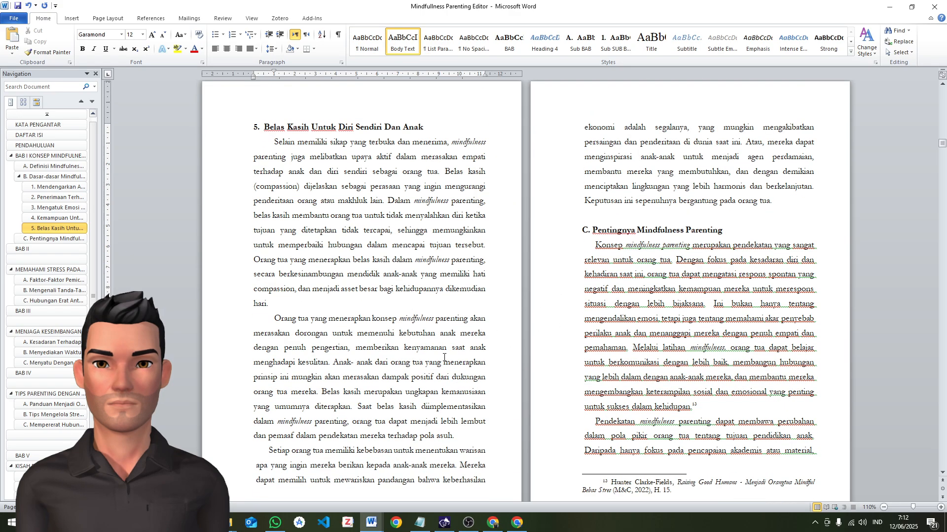
click(270, 370)
key(ctrl+shift+v)
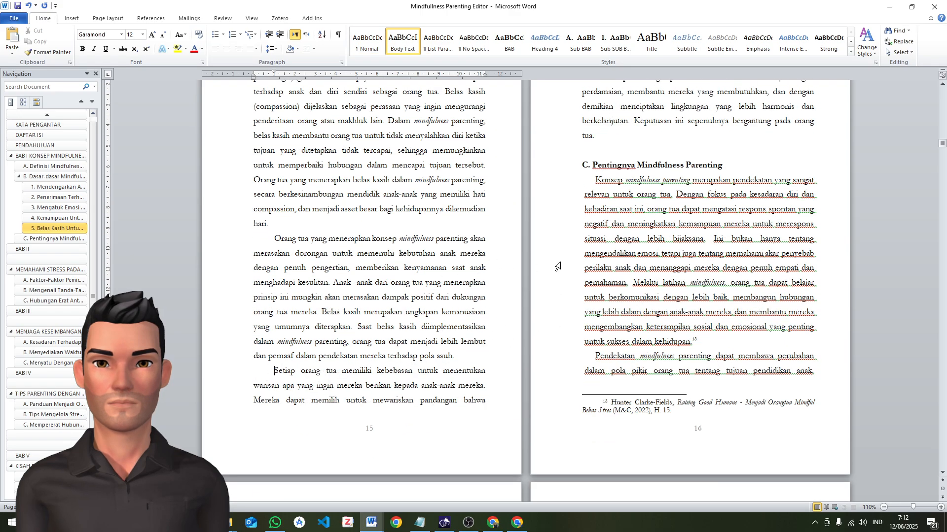
Delete the empty paragraph above the heading "Pentingnya Mindfulness Parenting"
scroll(590, 235, up, 3)
click(595, 225)
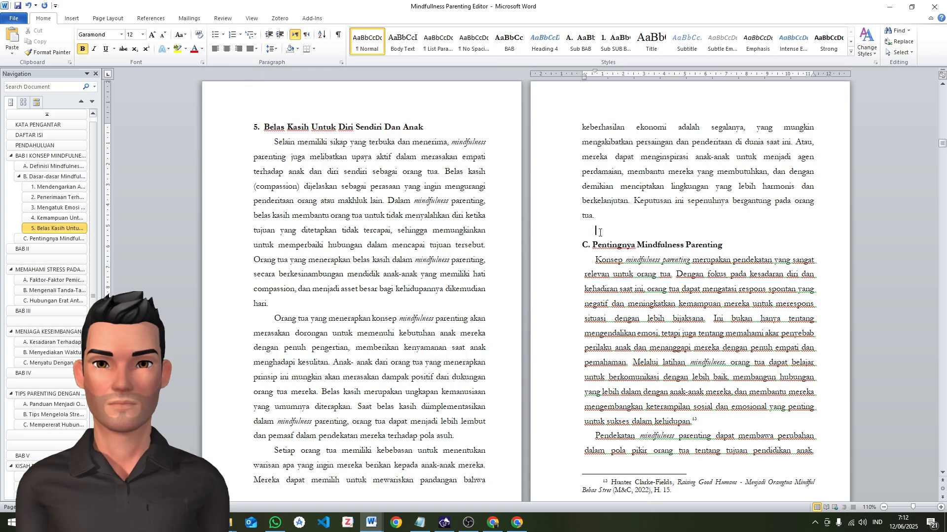
key(BackSpace)
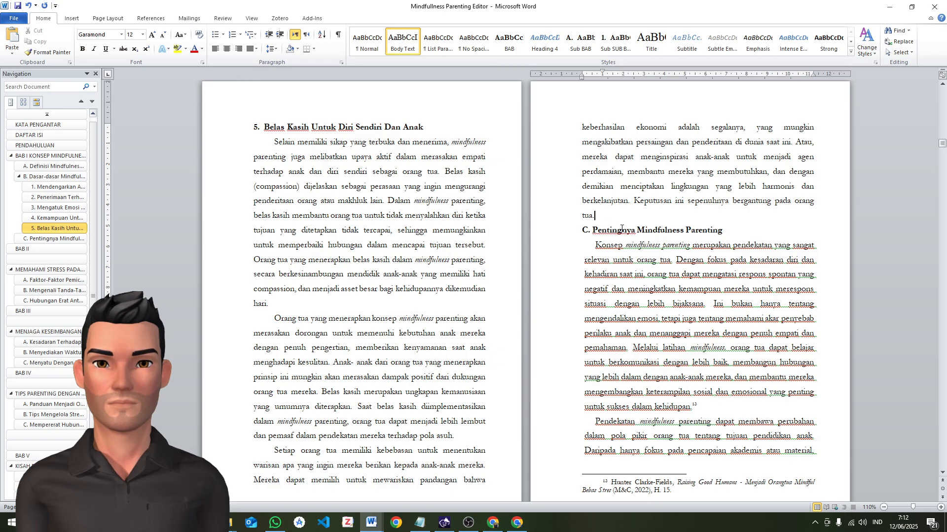
click(593, 232)
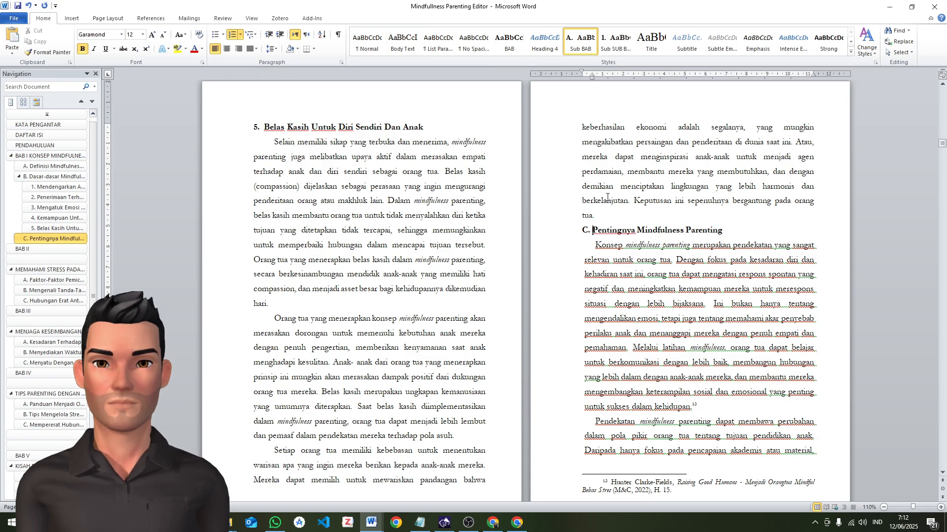
Apply the Body Text formatting to the first three paragraphs under "Pentingnya Mindfulness Parenting"
click(594, 245)
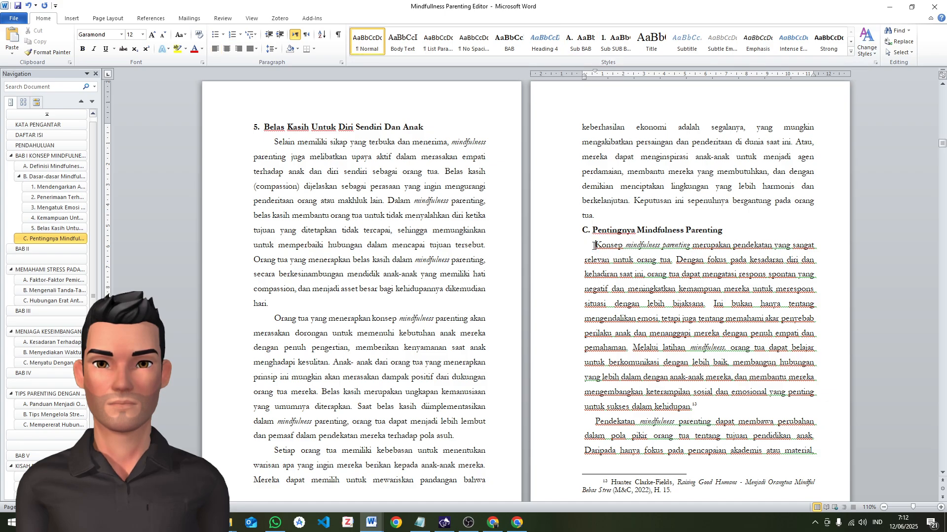
key(ctrl+shift+v)
click(594, 423)
key(ctrl+shift+v)
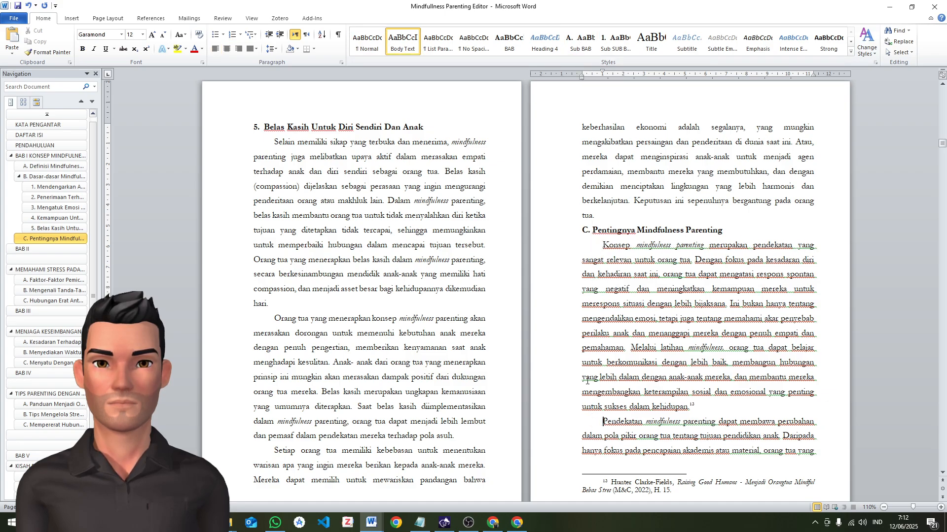
scroll(592, 439, down, 7)
click(266, 436)
key(ctrl+shift+v)
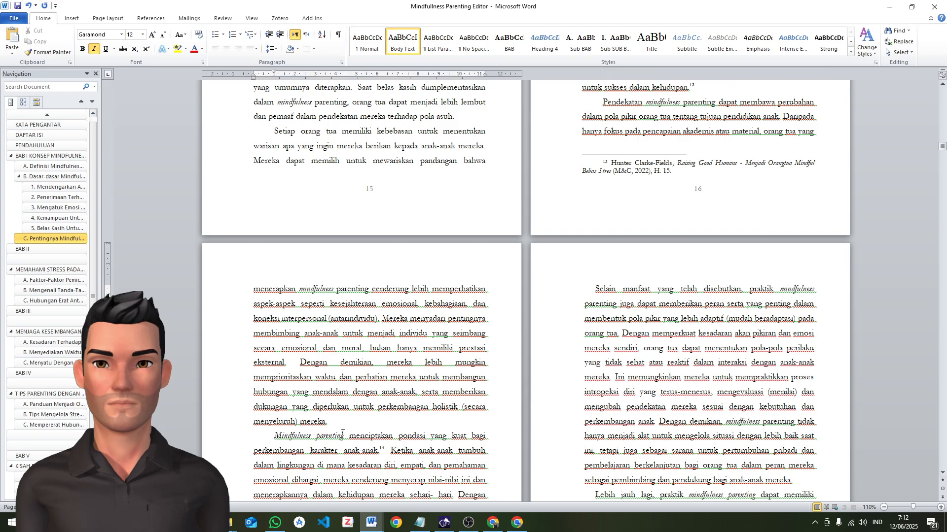
Apply the Body Text formatting to the paragraphs beginning "Selain manfaat yang telah disebutkan" and "Lebih jauh lagi"
scroll(566, 284, down, 4)
scroll(566, 284, up, 3)
click(592, 185)
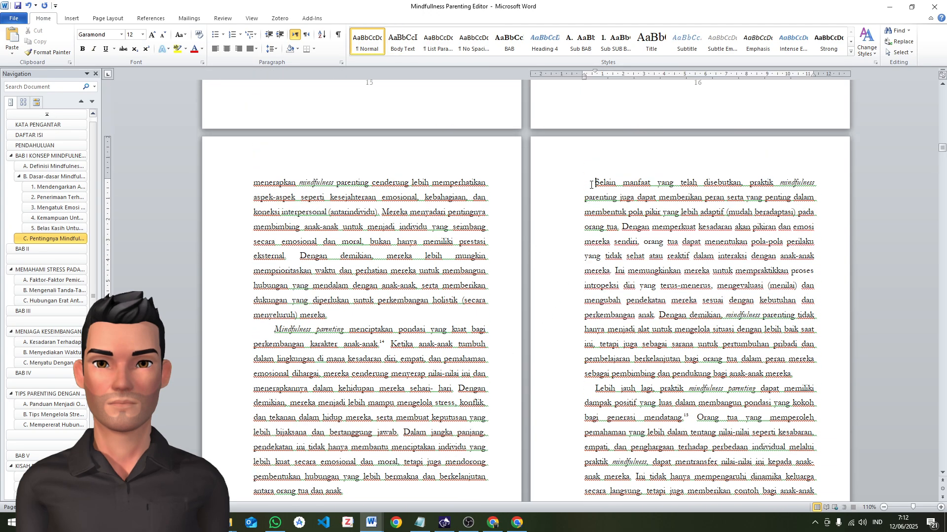
key(ctrl+shift+v)
click(589, 372)
key(ctrl+shift+v)
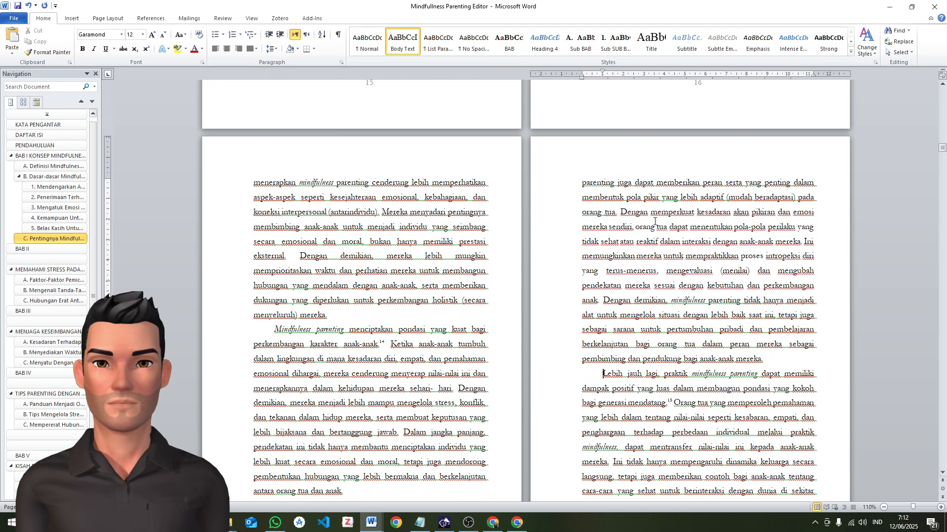
Apply the Body Text formatting to the paragraph beginning "Dari penjelasan di atas dapat kita pahami"
scroll(332, 382, down, 1)
scroll(404, 370, down, 1)
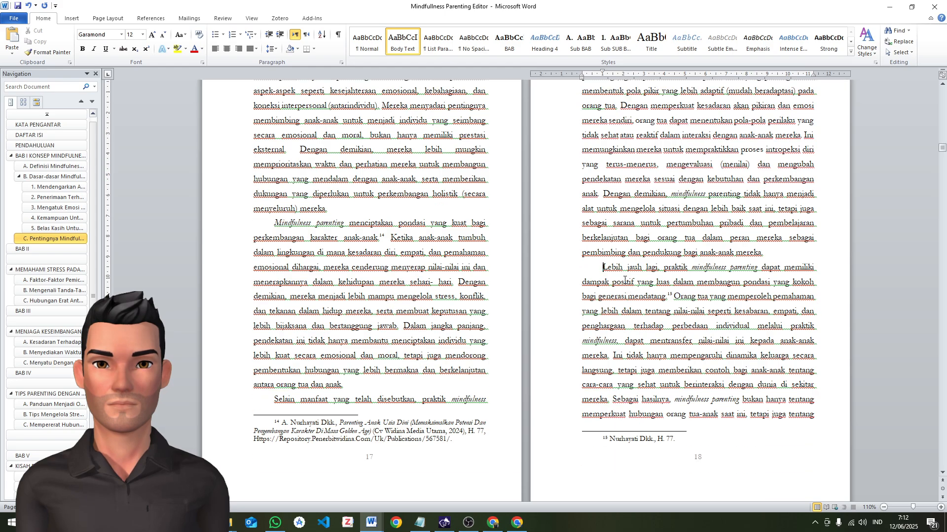
scroll(614, 361, down, 6)
scroll(288, 262, down, 1)
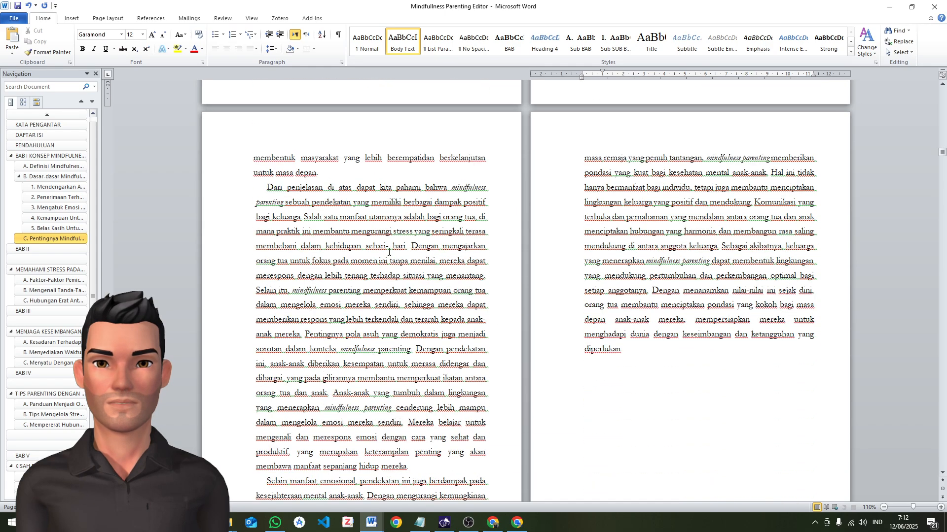
click(267, 190)
key(ctrl+shift+v)
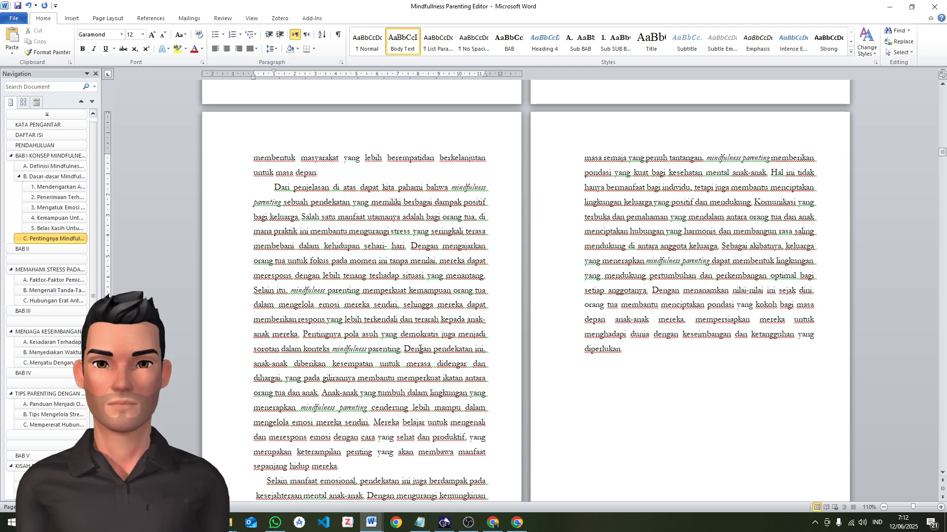
Start a new paragraph at "Dengan pendekatan ini" and give the paragraph beginning "Selain manfaat emosional" the same body formatting
key(Return)
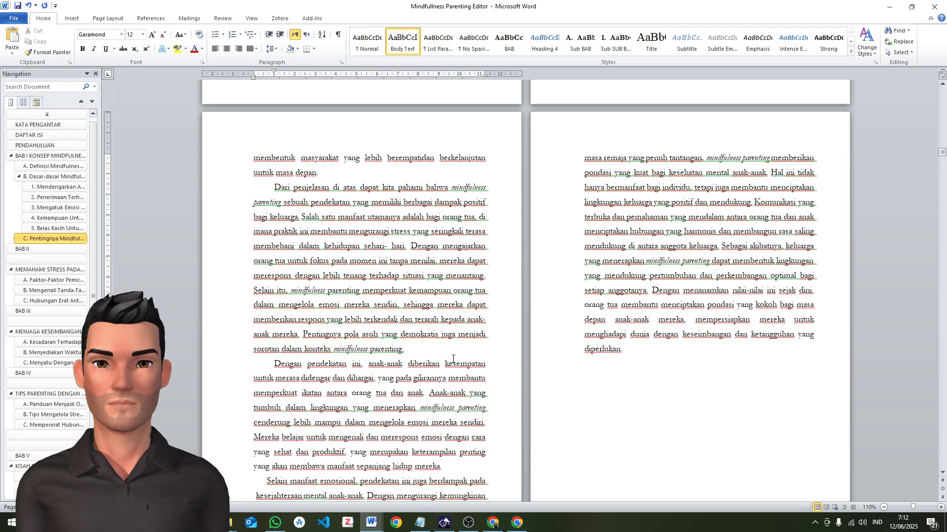
scroll(455, 362, down, 2)
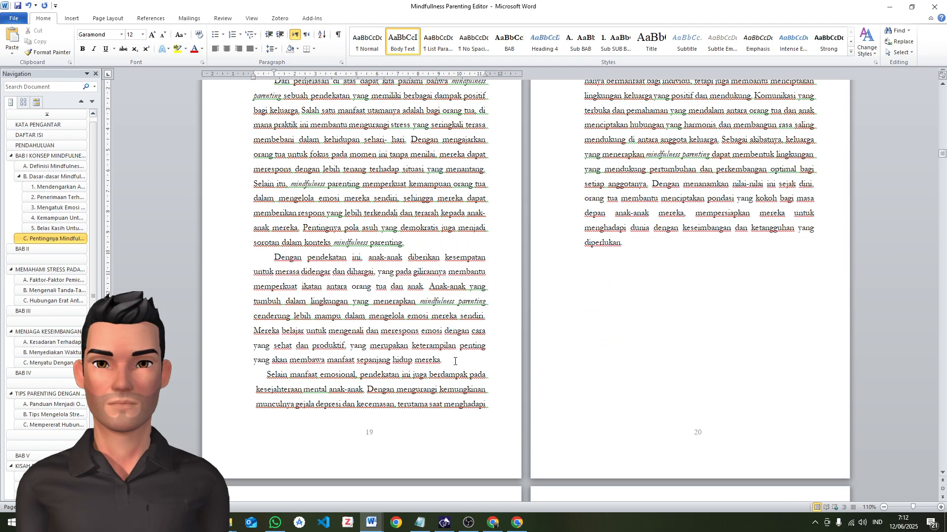
click(241, 380)
click(264, 378)
key(BackSpace)
key(Return)
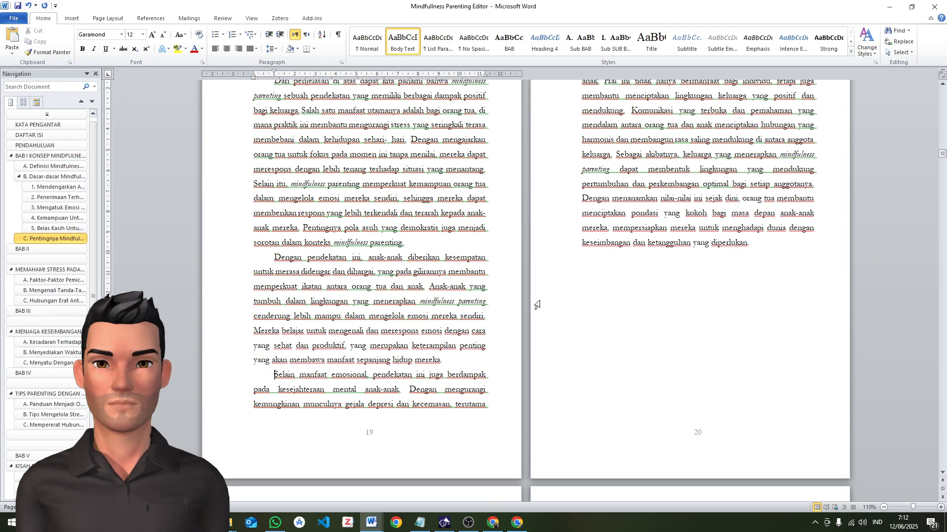
Start a new paragraph at the sentence beginning "Dengan menanamkan nilai-nilai ini sejak dini"
scroll(569, 288, up, 3)
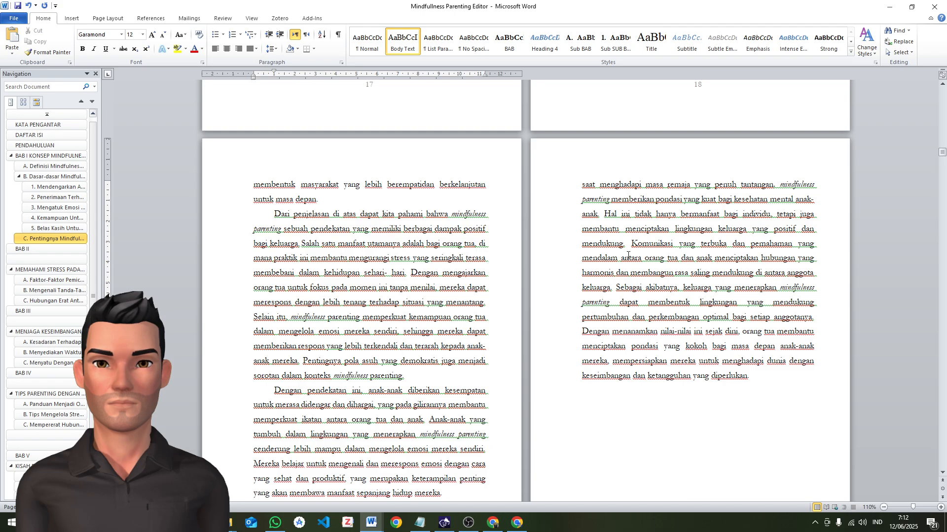
click(578, 331)
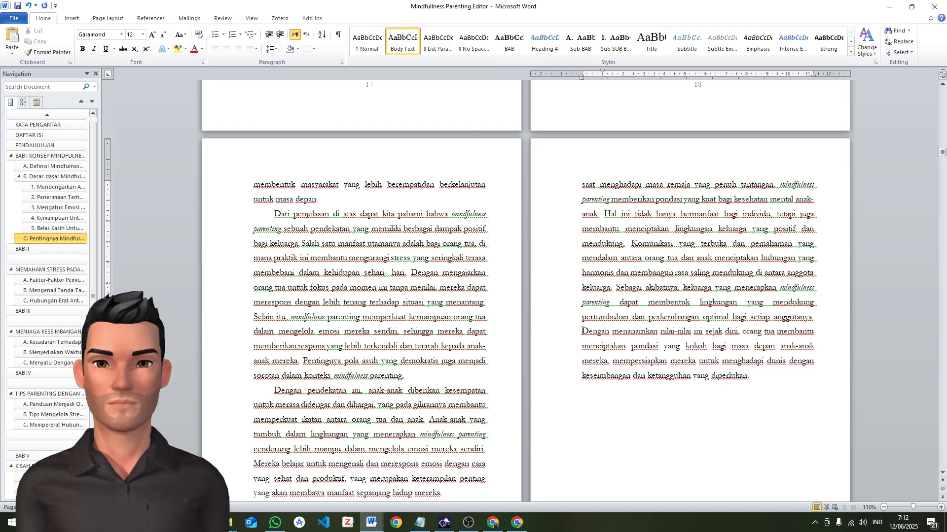
key(Return)
Delete both ornament pictures around "BAB II" and the empty paragraph between the two chapter title lines
scroll(681, 330, down, 6)
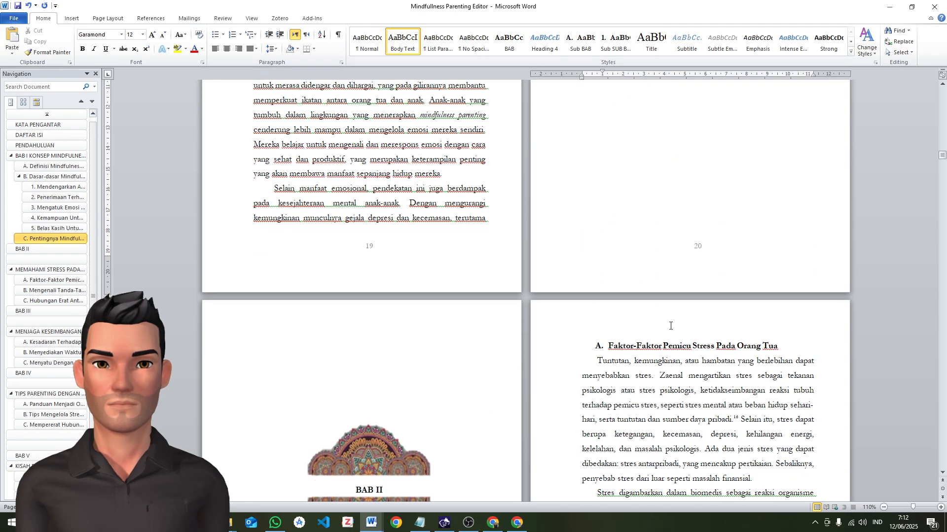
scroll(669, 323, up, 6)
scroll(667, 321, down, 7)
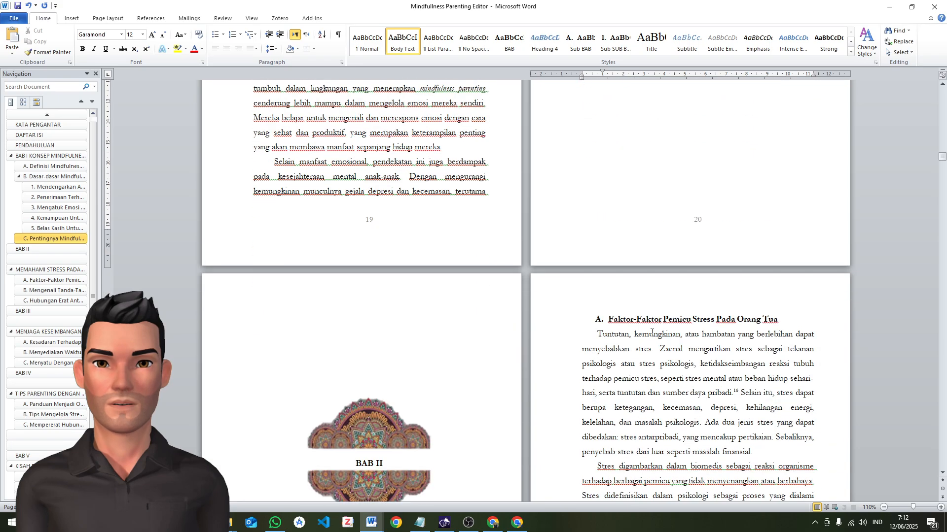
scroll(589, 334, up, 6)
scroll(588, 334, down, 7)
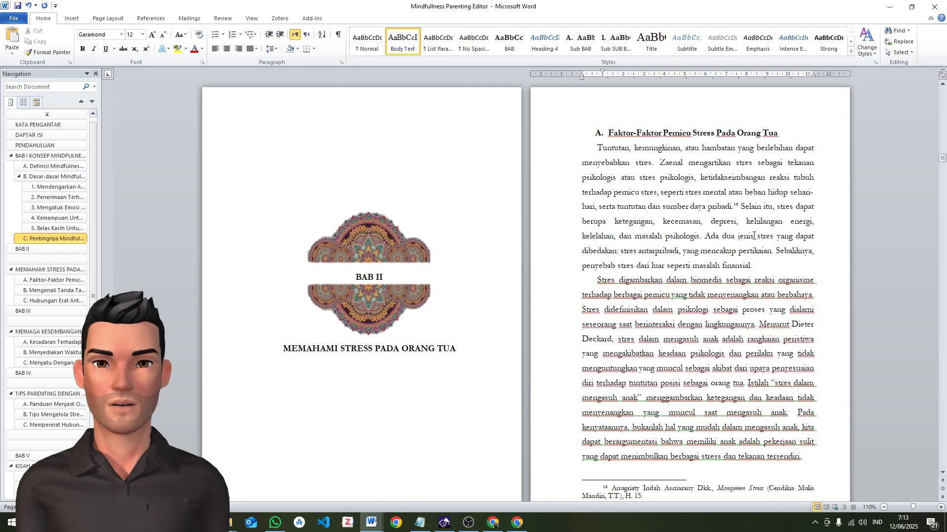
scroll(493, 307, up, 3)
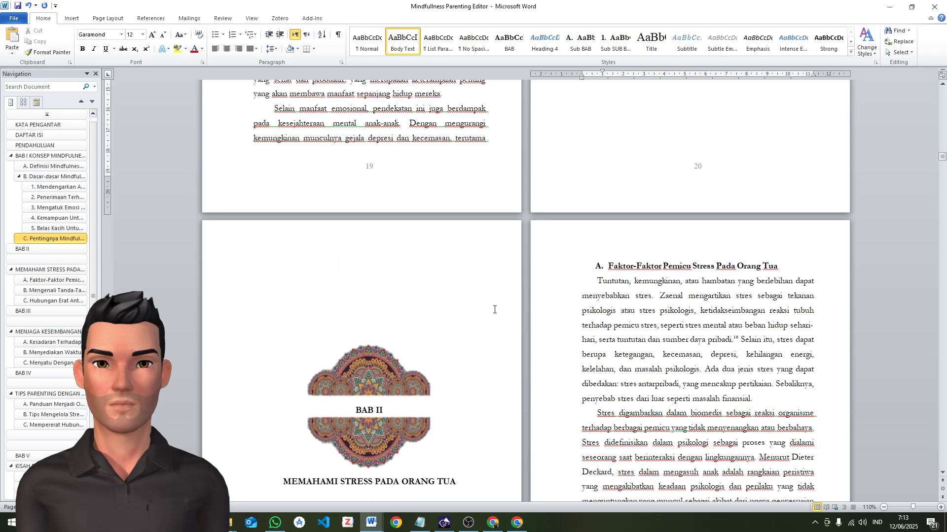
scroll(448, 321, down, 2)
click(382, 268)
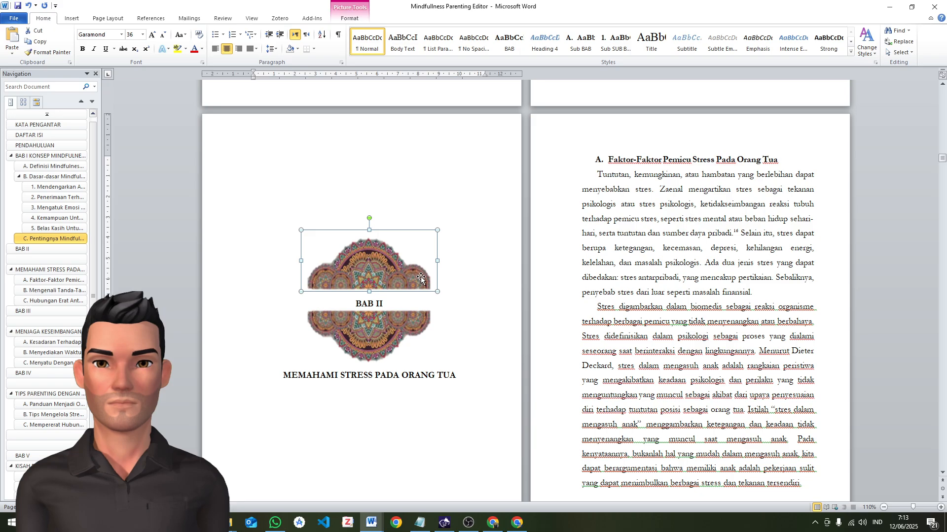
key(Delete)
click(389, 298)
key(Delete)
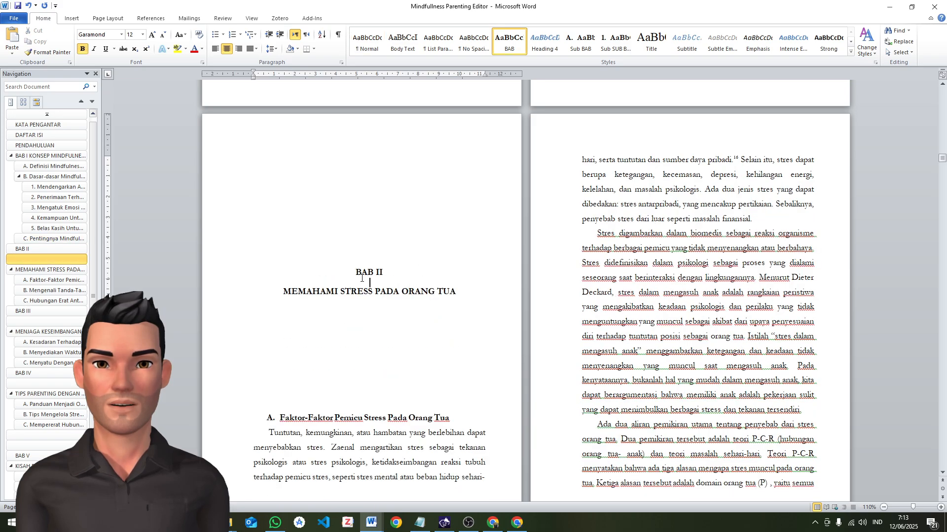
key(BackSpace)
Delete the empty paragraphs above "BAB II" so the chapter title starts the page
click(372, 154)
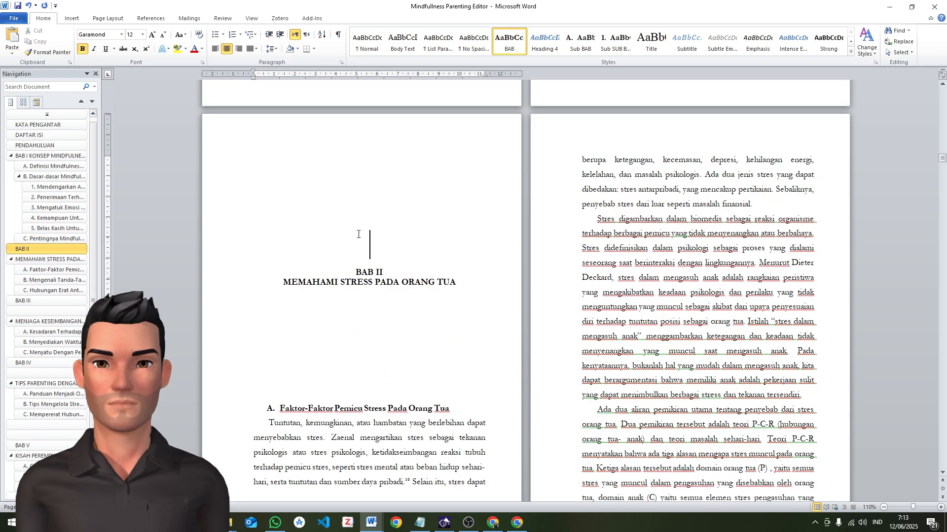
click(373, 151)
drag(365, 159, 393, 258)
key(Delete)
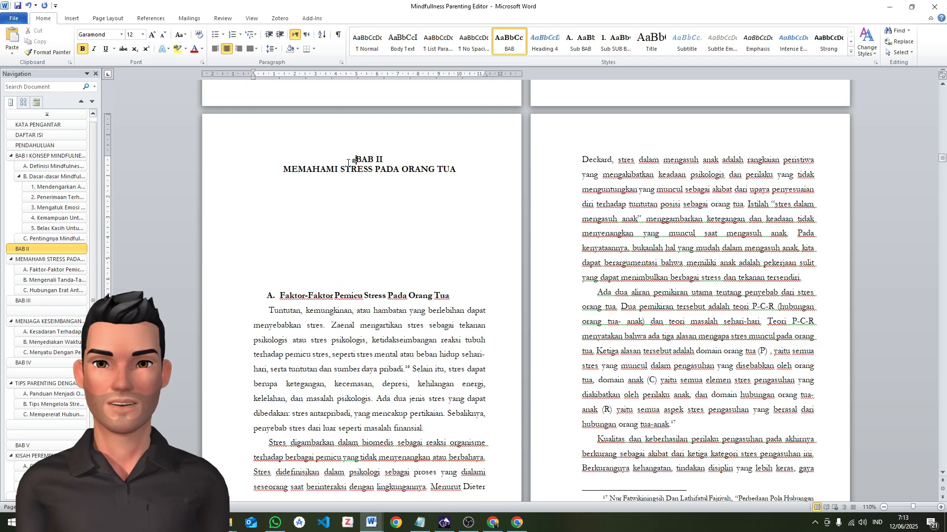
Merge "BAB II" and "MEMAHAMI STRESS PADA ORANG TUA" into a single heading separated by a line break
drag(345, 163, 462, 170)
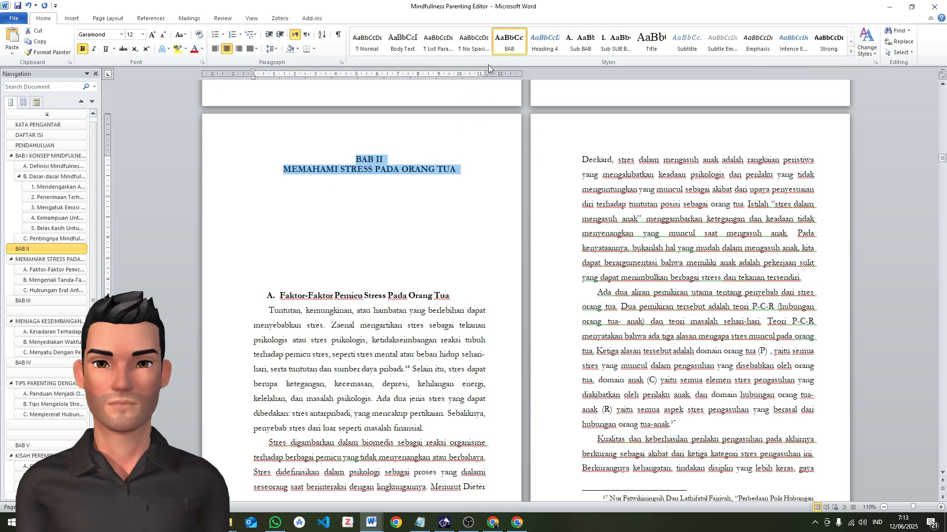
click(284, 171)
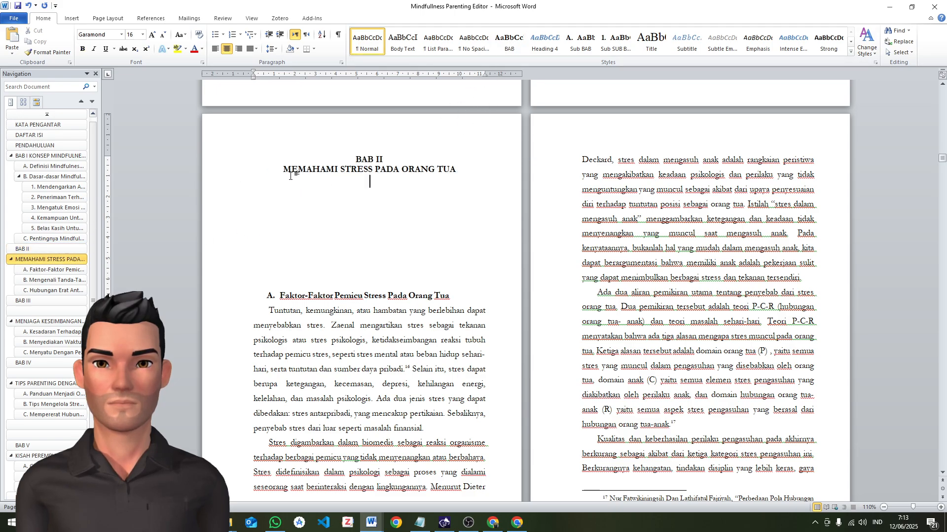
key(BackSpace)
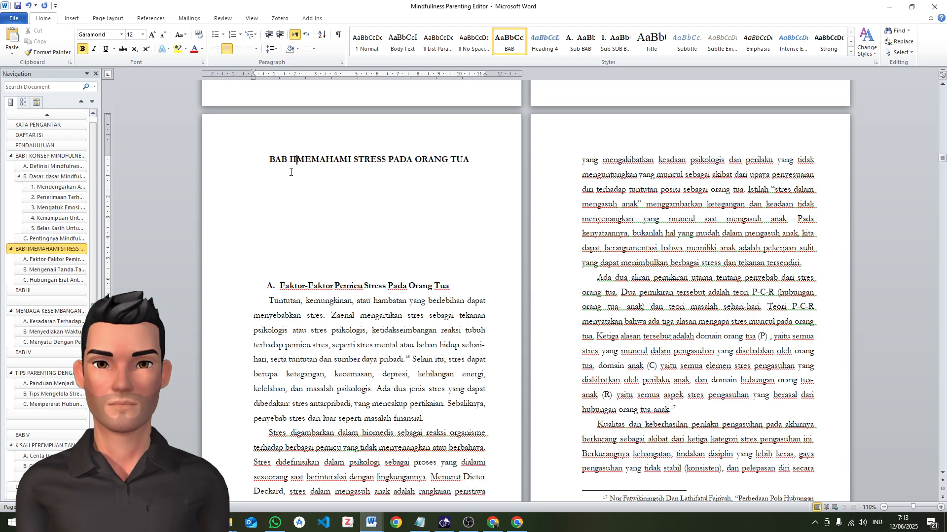
key(Return)
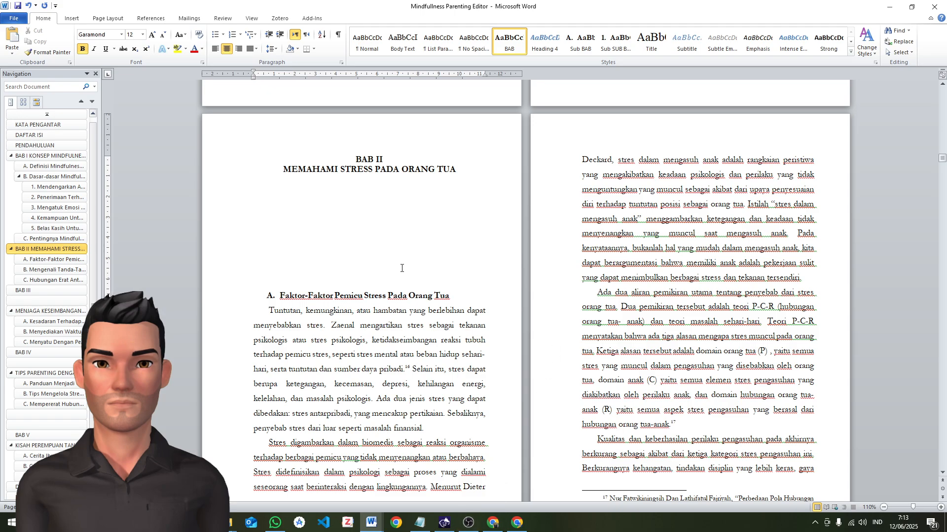
Delete the surplus empty paragraphs between the BAB II title and the heading "Faktor-Faktor Pemicu Stress Pada Orang Tua", keeping one blank line
click(360, 250)
click(300, 184)
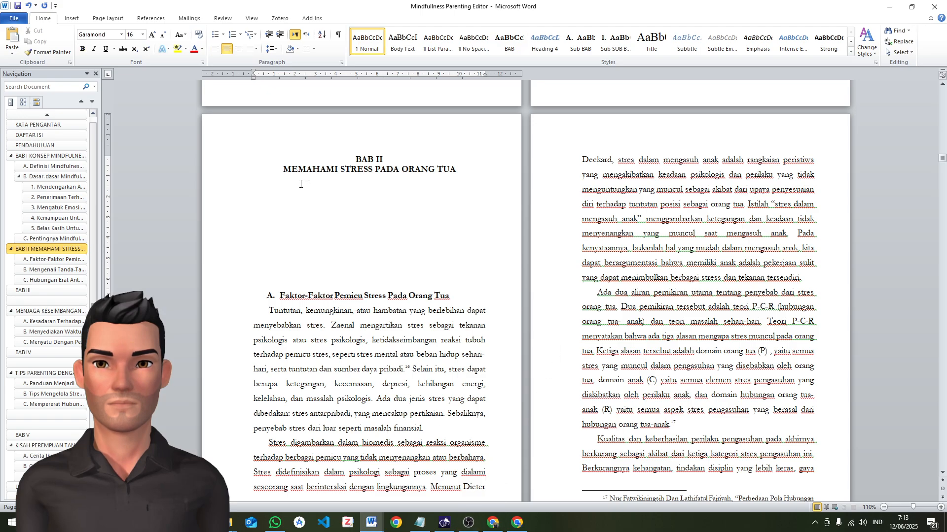
key(Delete)
key(Delete)
key(Delete)
key(Delete)
key(Delete)
key(Delete)
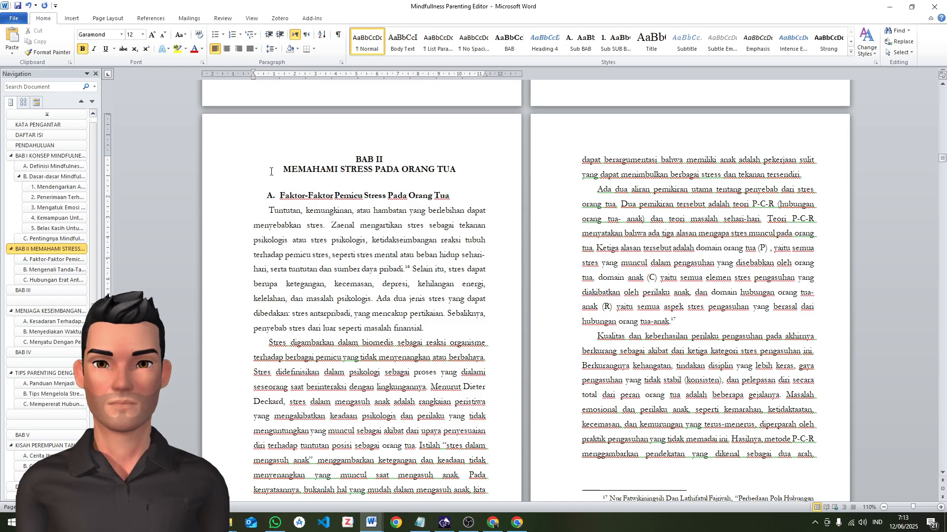
Format the heading "Faktor-Faktor Pemicu Stress Pada Orang Tua" as Sub BAB, with numbering restarted at A and flush with the text margin
click(280, 197)
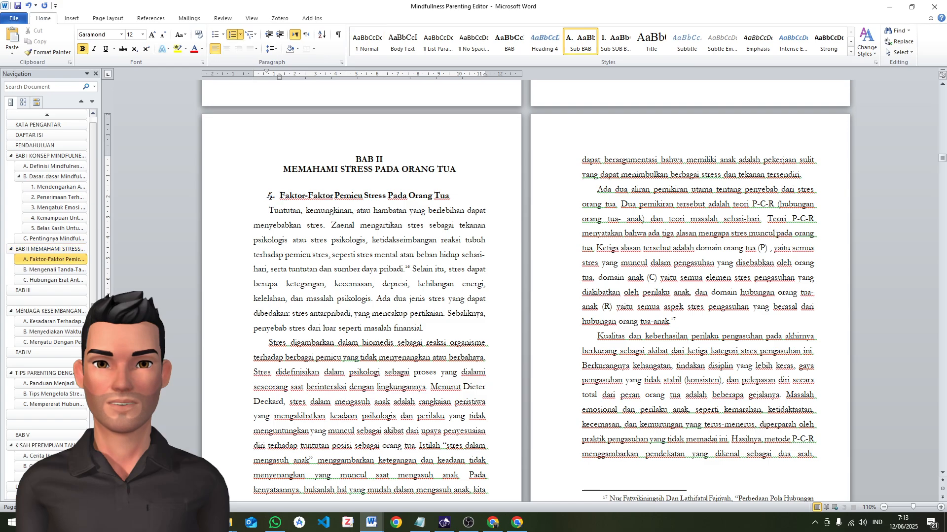
click(577, 44)
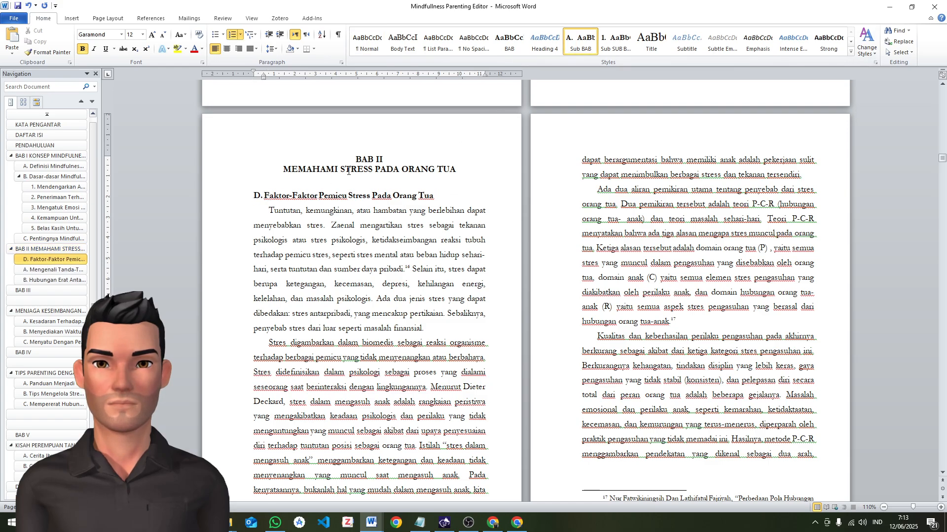
right_click(256, 197)
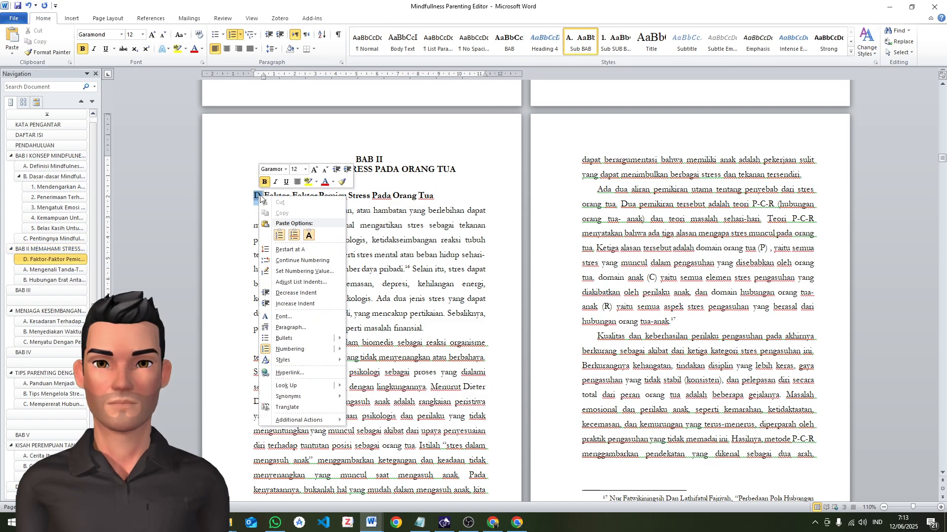
right_click(259, 198)
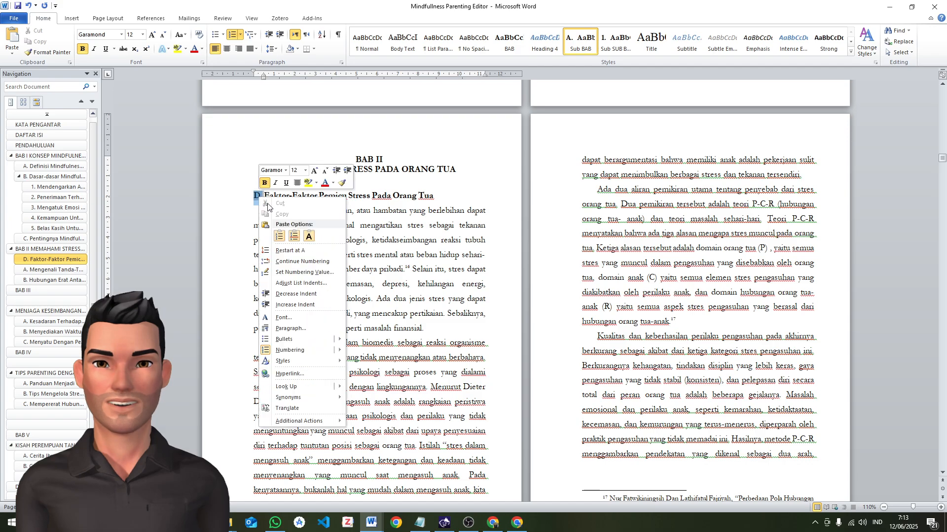
click(290, 251)
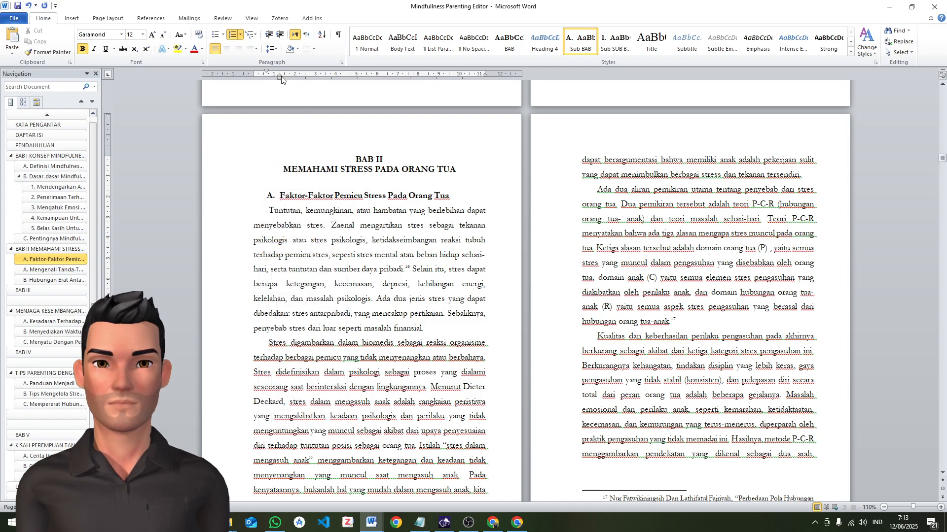
drag(279, 81, 253, 72)
Apply the Body Text formatting to the first four paragraphs under "Faktor-Faktor Pemicu Stress Pada Orang Tua"
click(264, 214)
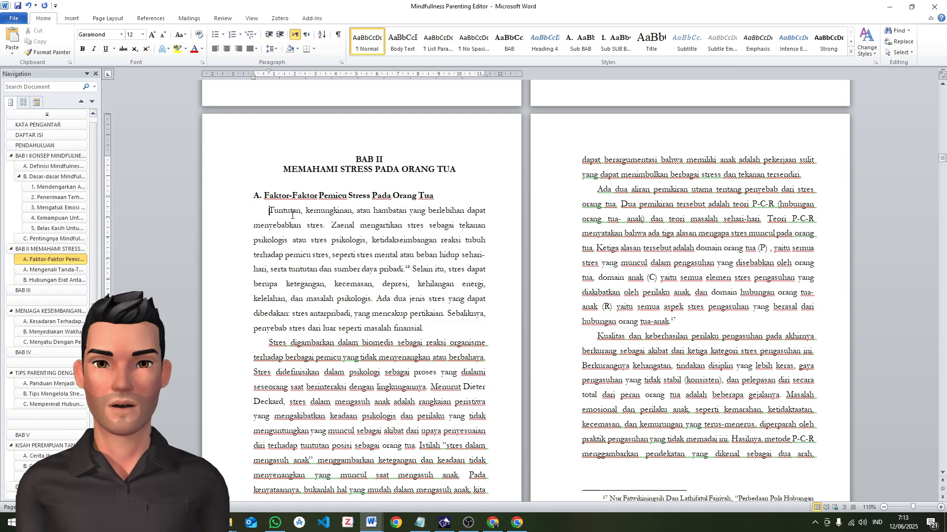
key(alt+b)
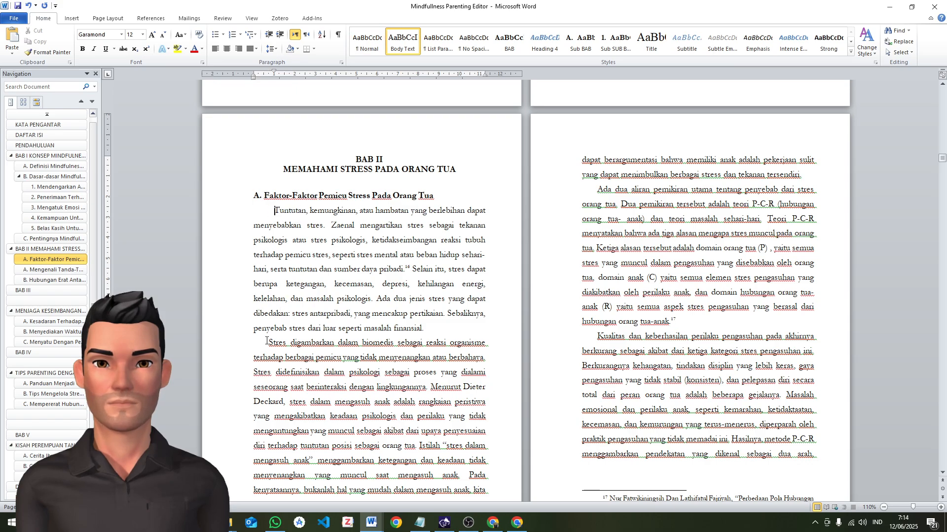
click(267, 341)
key(alt+b)
click(595, 307)
key(alt+b)
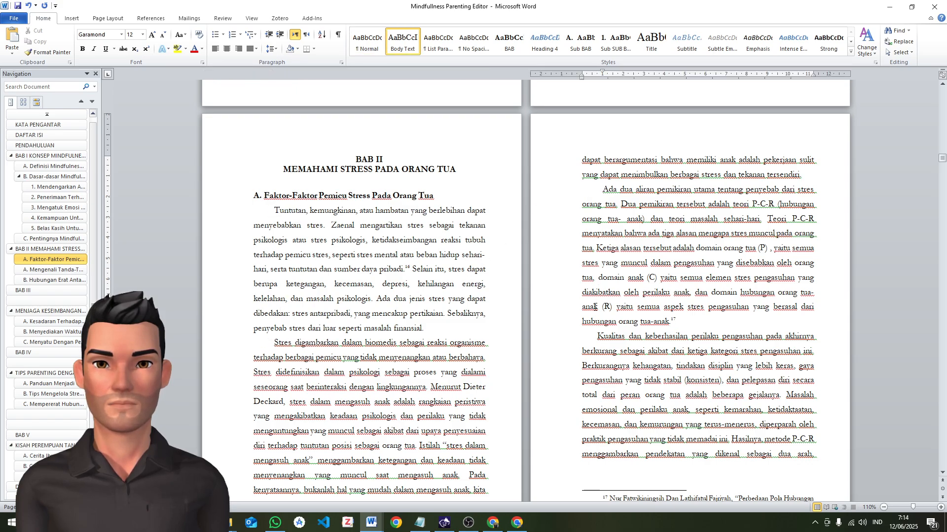
click(595, 337)
key(alt+b)
Apply the Body Text formatting to the paragraphs beginning "Stres mengasuh anak" and "Ada dua faktor utama"
scroll(309, 370, down, 8)
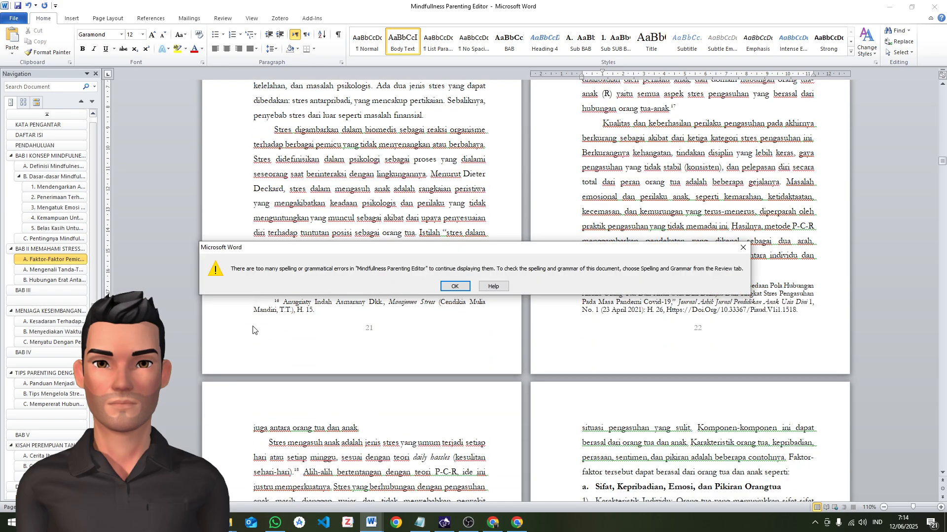
click(454, 286)
click(255, 447)
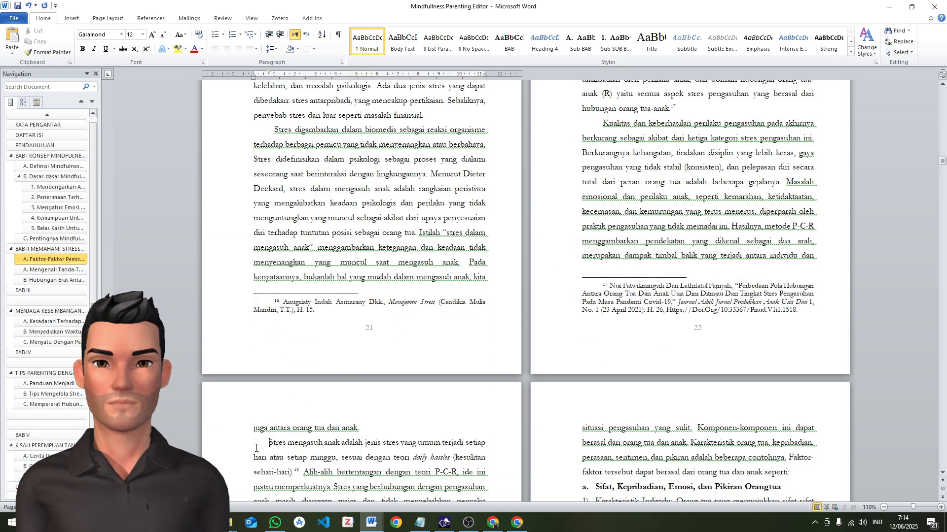
key(alt+b)
scroll(284, 377, down, 5)
click(263, 337)
key(alt+b)
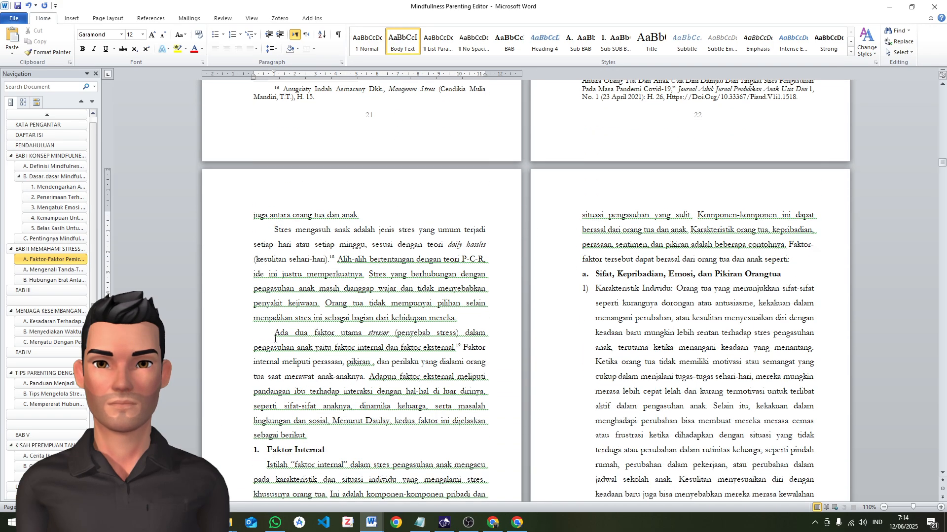
Apply the Sub SUB BAB style to the heading "Faktor Internal"
scroll(456, 341, up, 14)
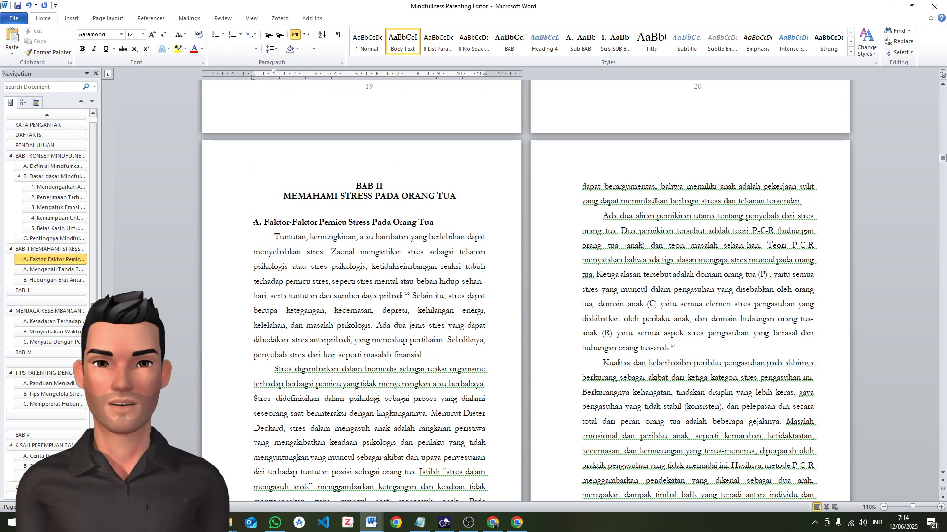
scroll(255, 220, down, 15)
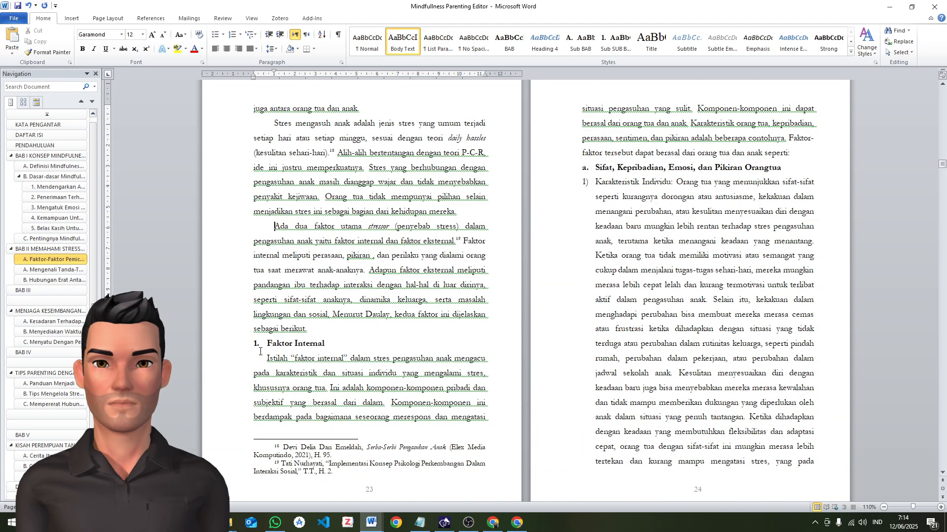
click(259, 345)
scroll(273, 142, up, 15)
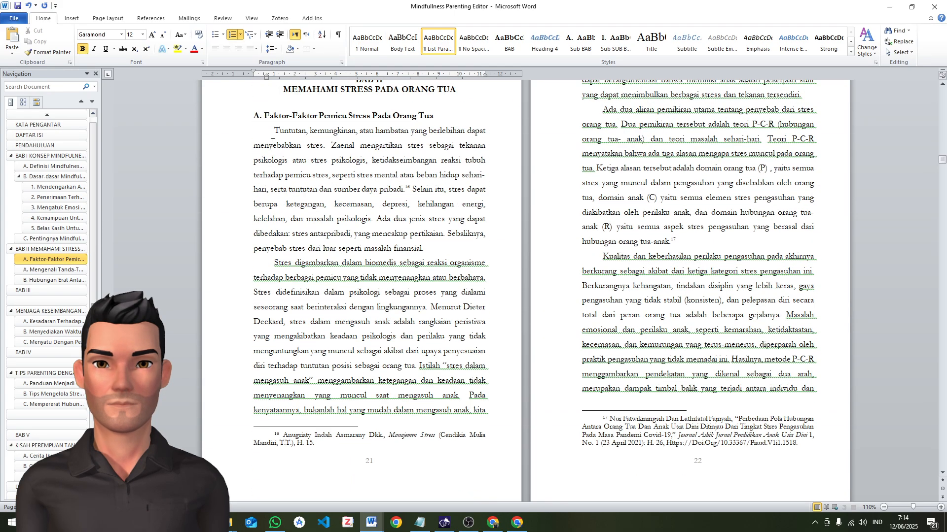
scroll(269, 121, up, 2)
scroll(367, 195, down, 15)
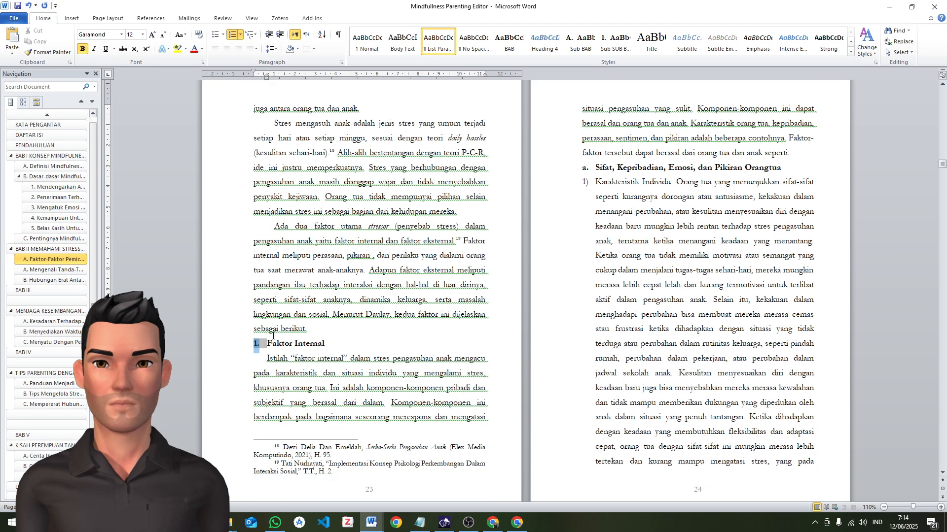
click(615, 41)
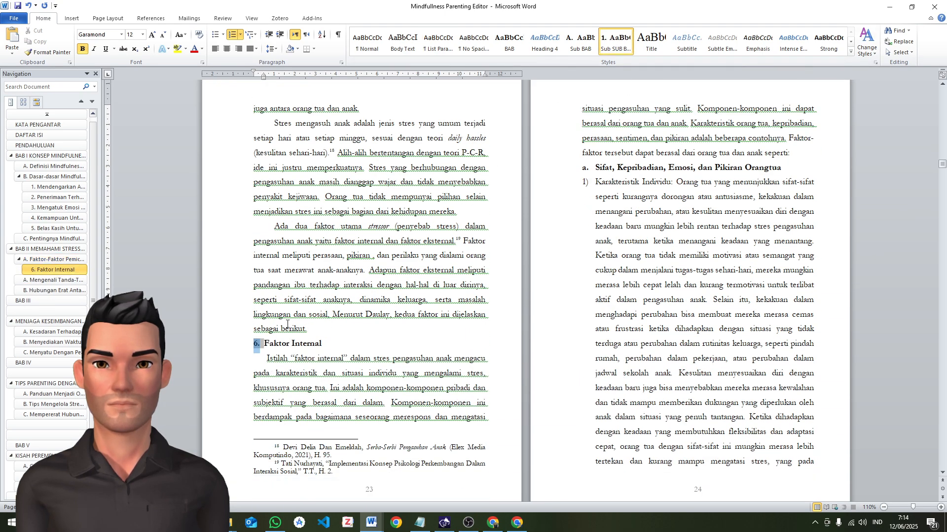
Restart the "Faktor Internal" heading numbering at 1, flush with the text margin, and apply the Body Text formatting to the paragraph below it
right_click(257, 345)
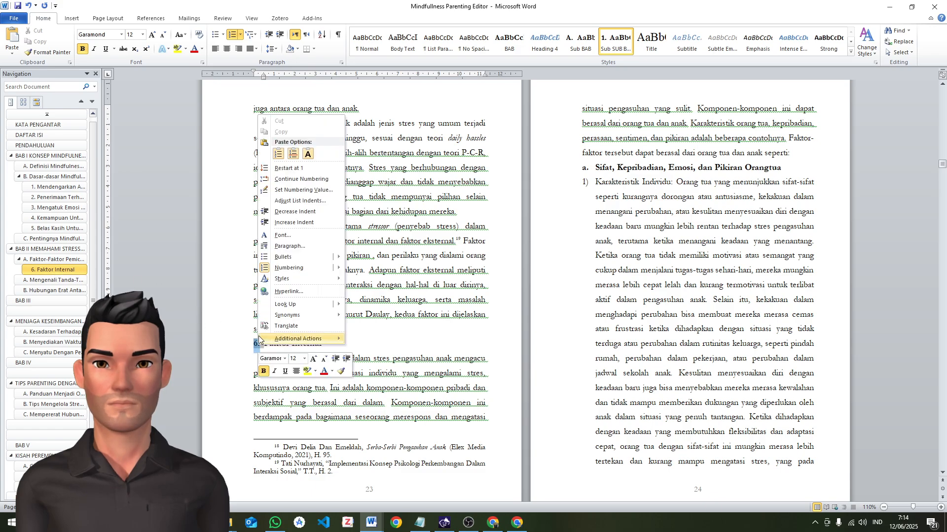
click(285, 168)
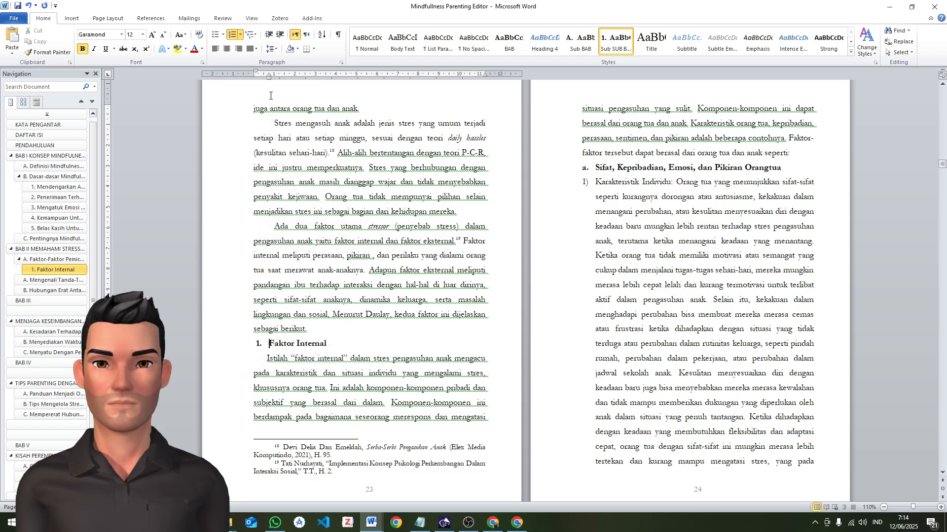
drag(268, 80, 263, 80)
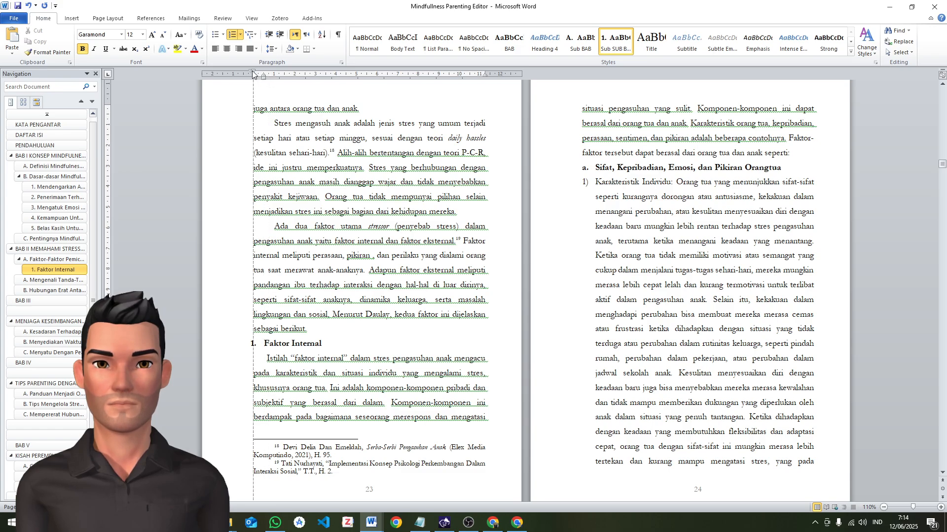
drag(253, 73, 253, 73)
click(252, 366)
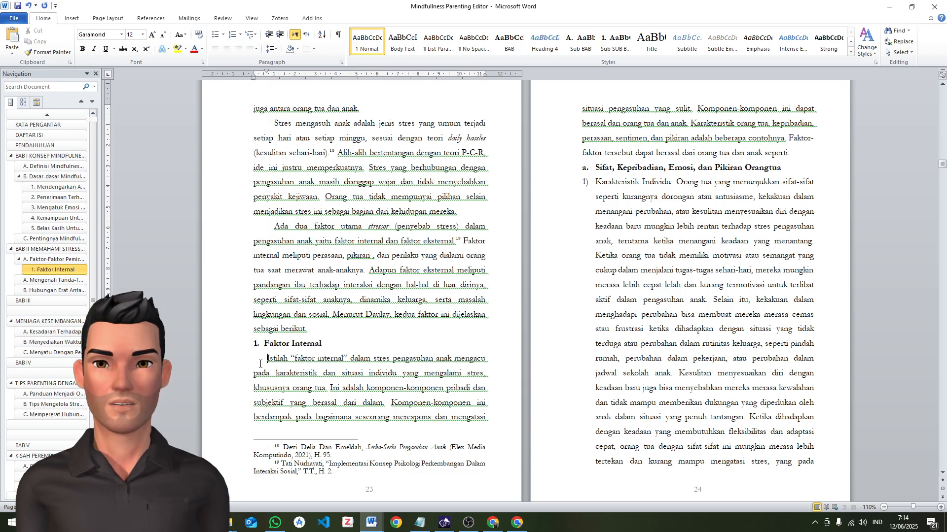
Examine the numbering levels from the heading "Sifat, Kepribadian, Emosi, dan Pikiran Orangtua" through its numbered items to the heading "Usia"
click(596, 168)
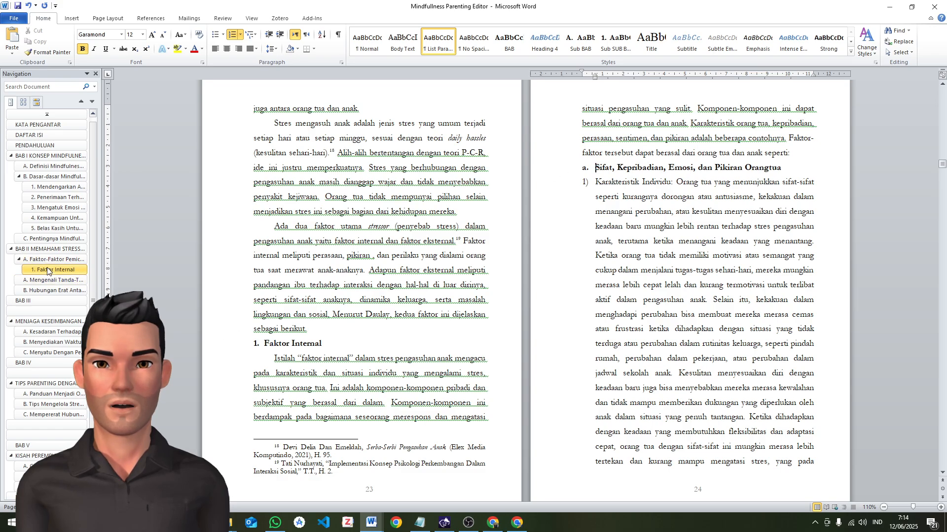
click(585, 168)
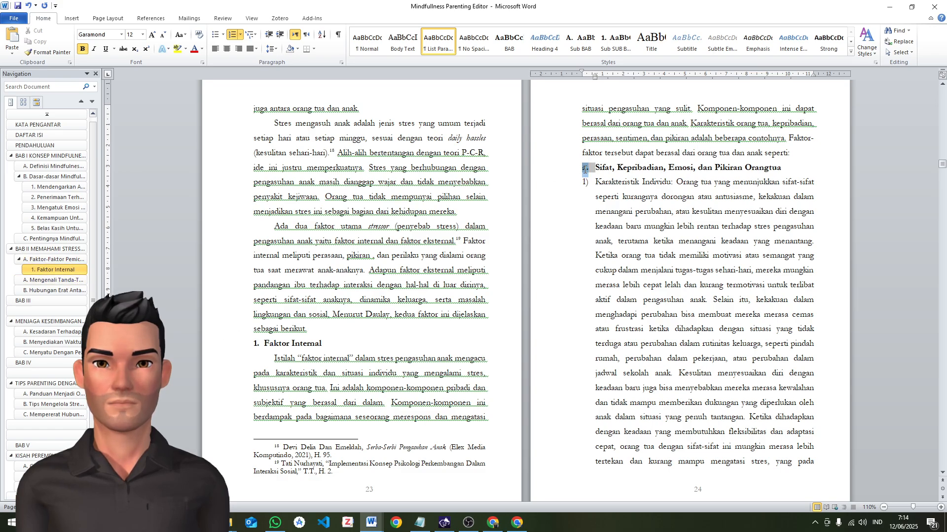
click(592, 169)
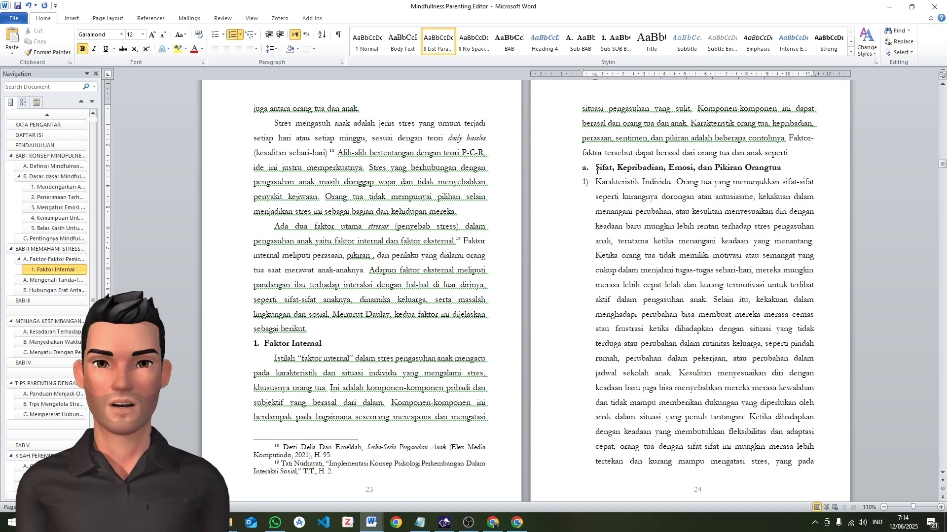
scroll(596, 170, down, 5)
scroll(661, 171, up, 5)
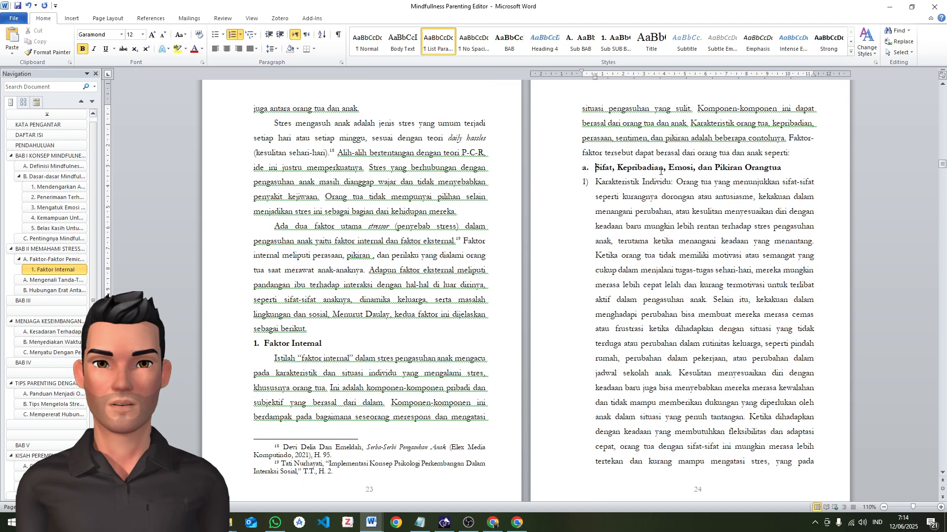
click(584, 182)
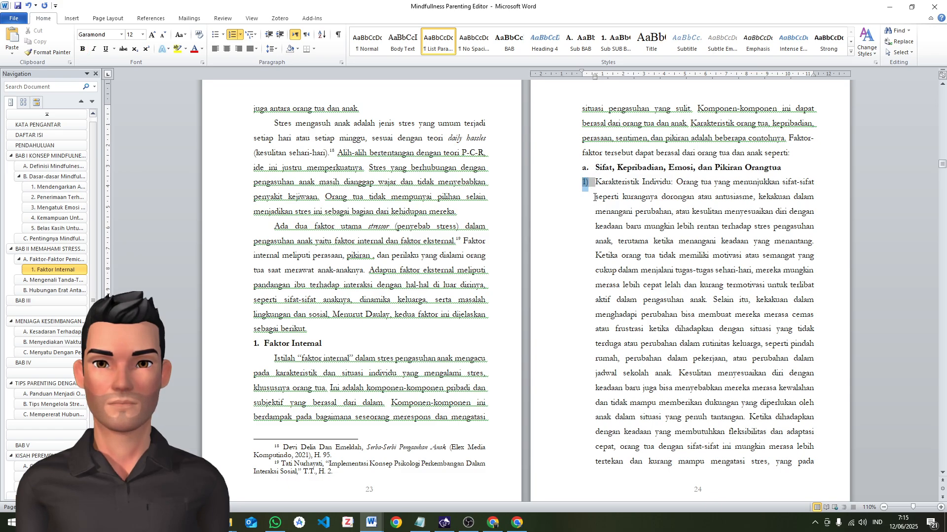
click(590, 167)
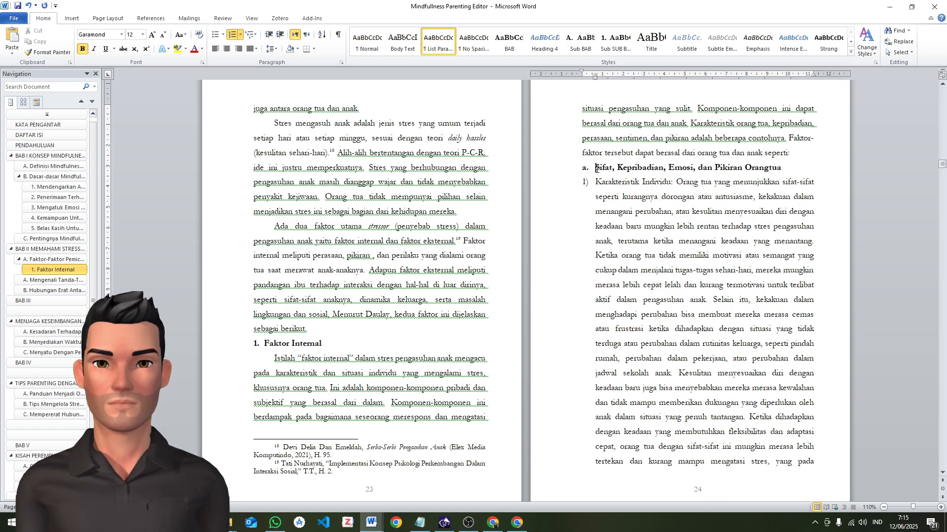
click(586, 182)
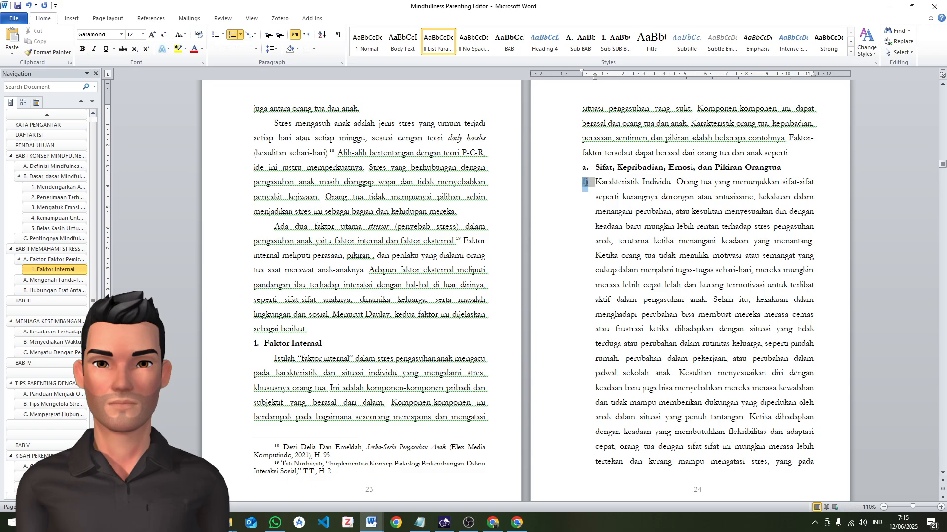
scroll(587, 180, down, 10)
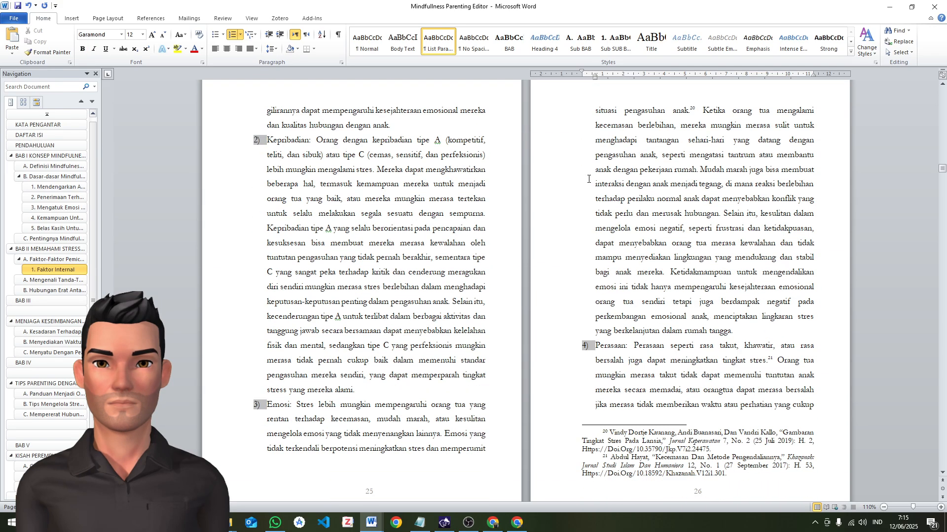
scroll(588, 177, down, 10)
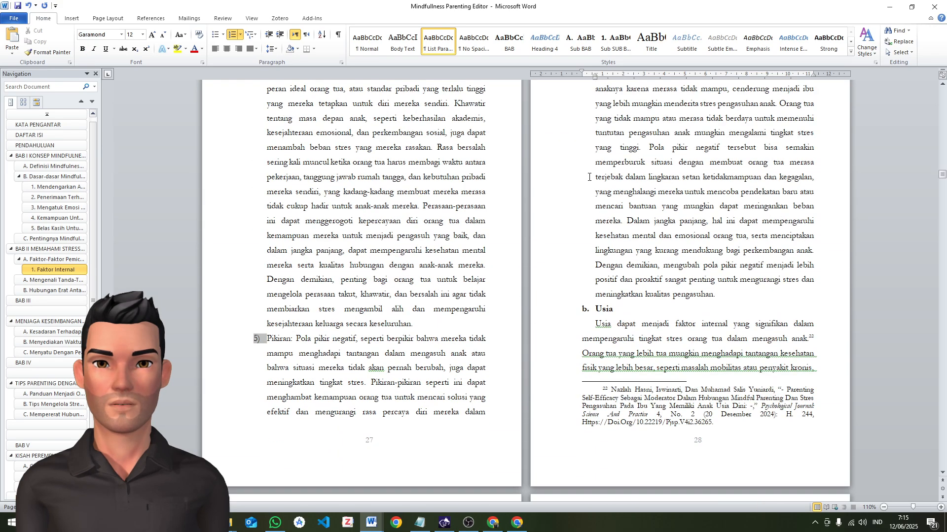
scroll(587, 179, up, 10)
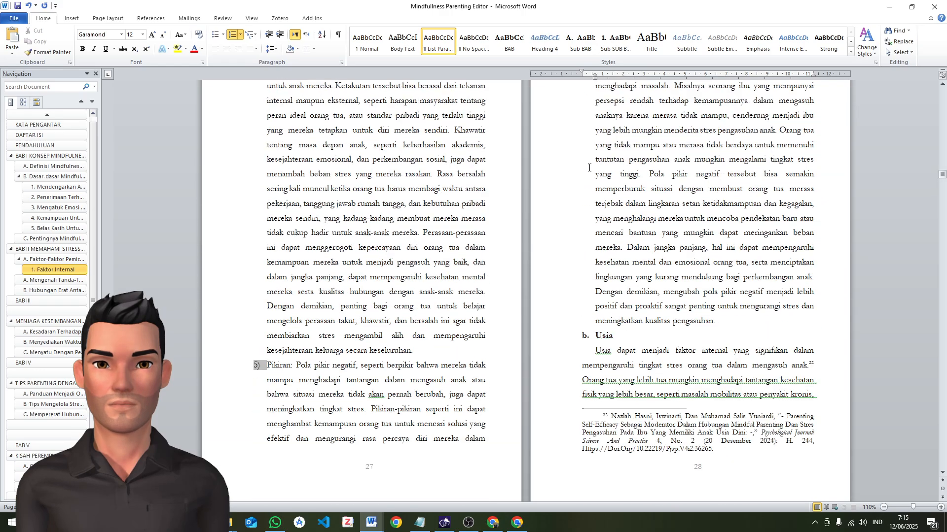
scroll(589, 162, up, 20)
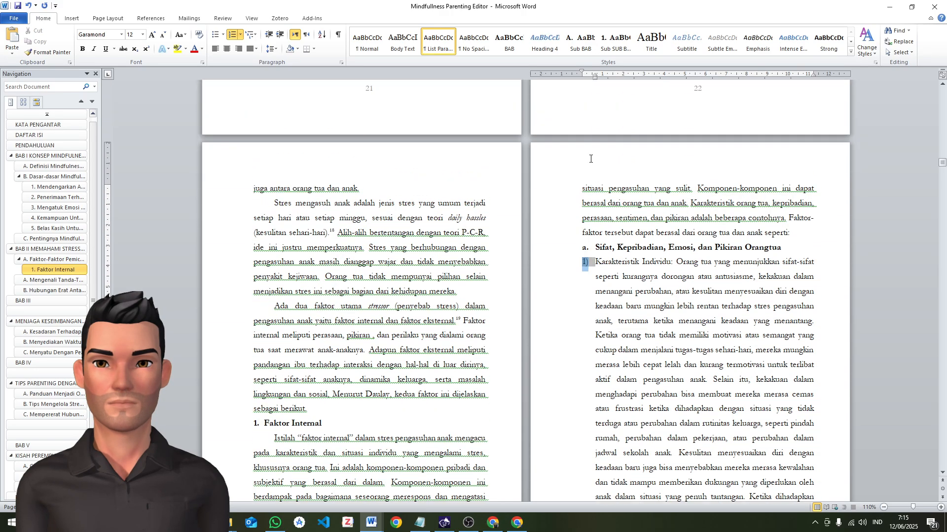
Reduce the hanging indent of "Sifat, Kepribadian, Emosi, dan Pikiran Orangtua" to 0.5 cm and update the Heading 4 style to match this heading
click(595, 248)
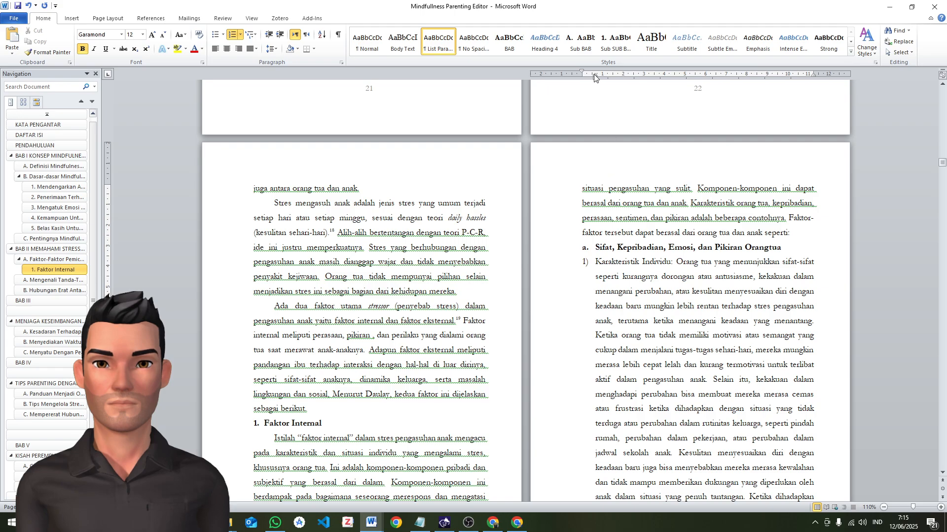
drag(595, 76, 590, 75)
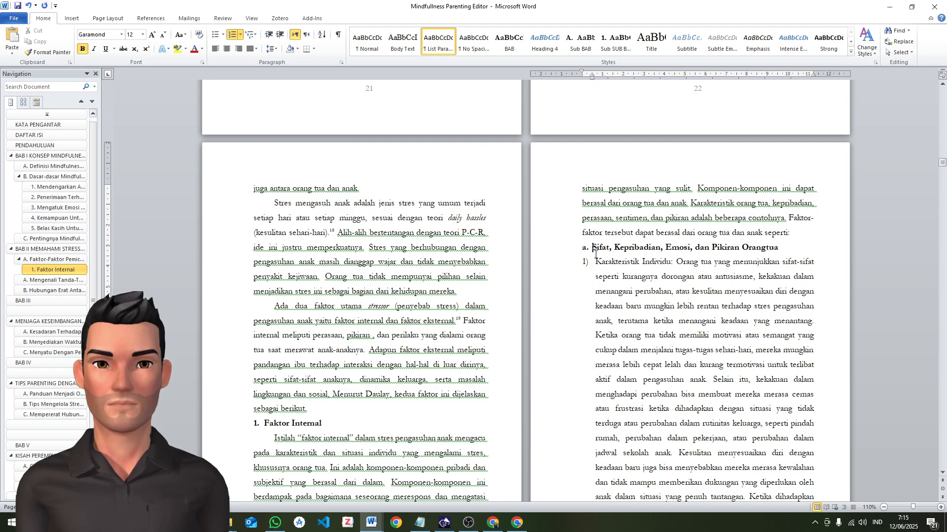
drag(593, 250, 784, 250)
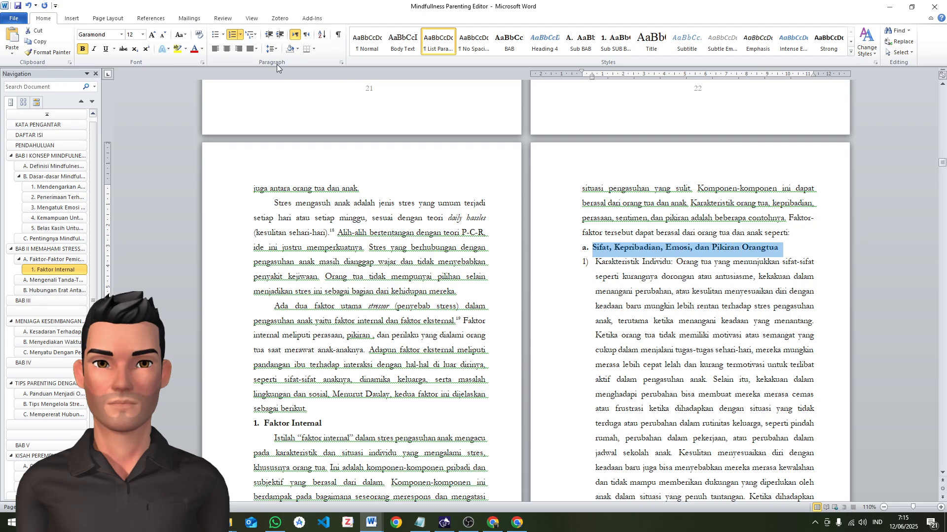
click(270, 48)
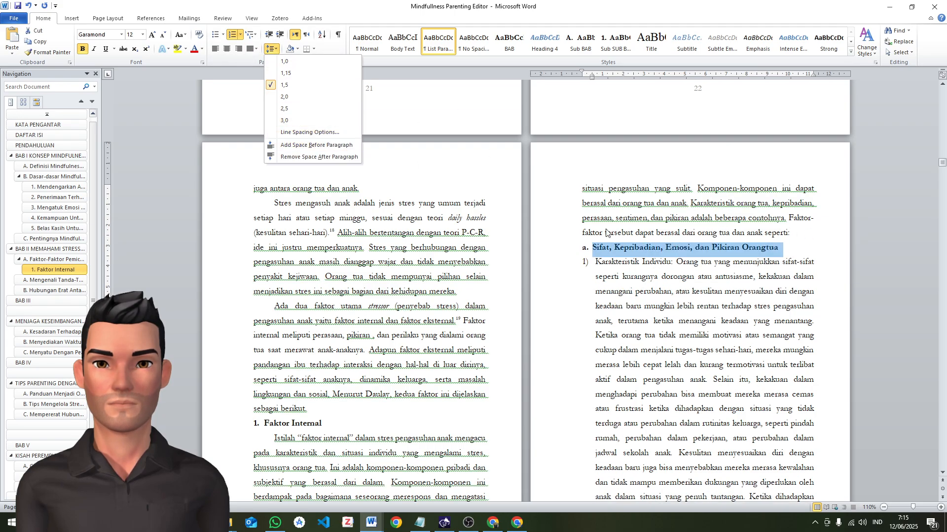
right_click(547, 43)
click(561, 48)
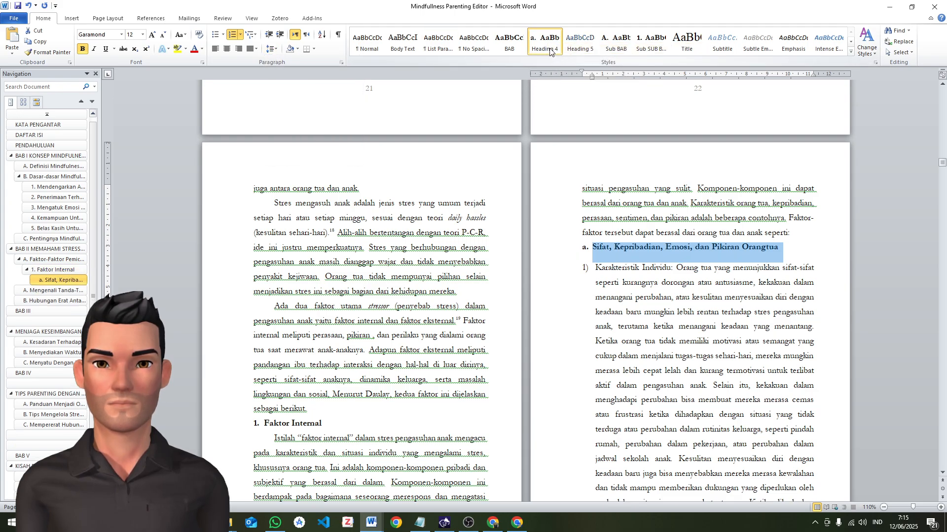
Rename the Heading 4 style as "Sub-Sub-Sub-BAB"
right_click(552, 45)
click(591, 89)
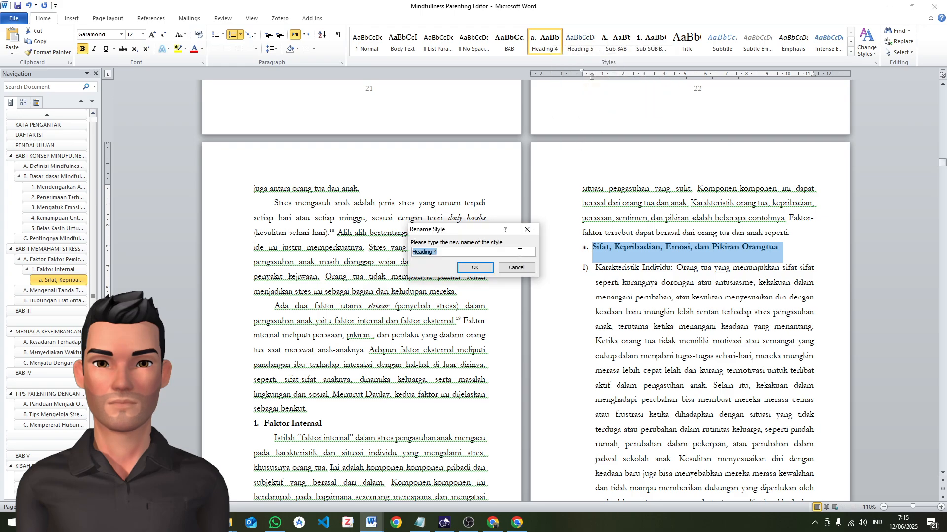
text(Sub)
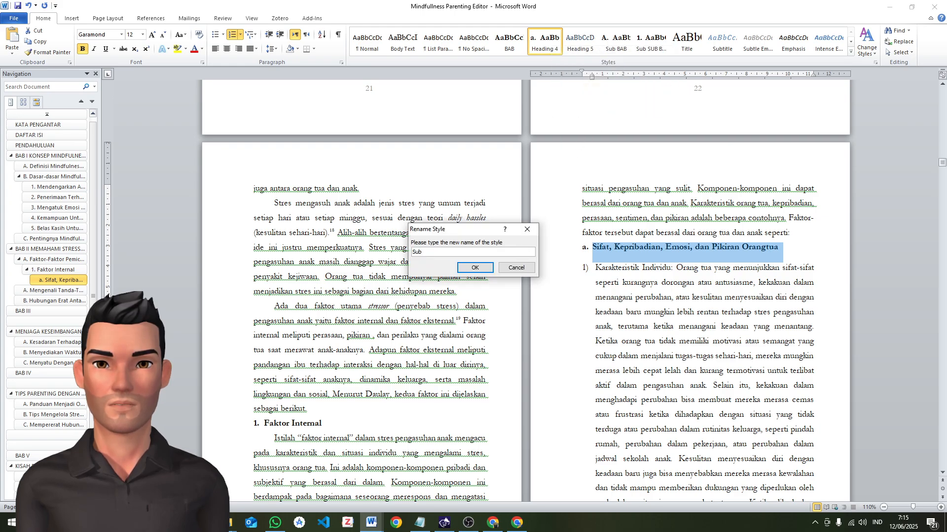
text(-Sub)
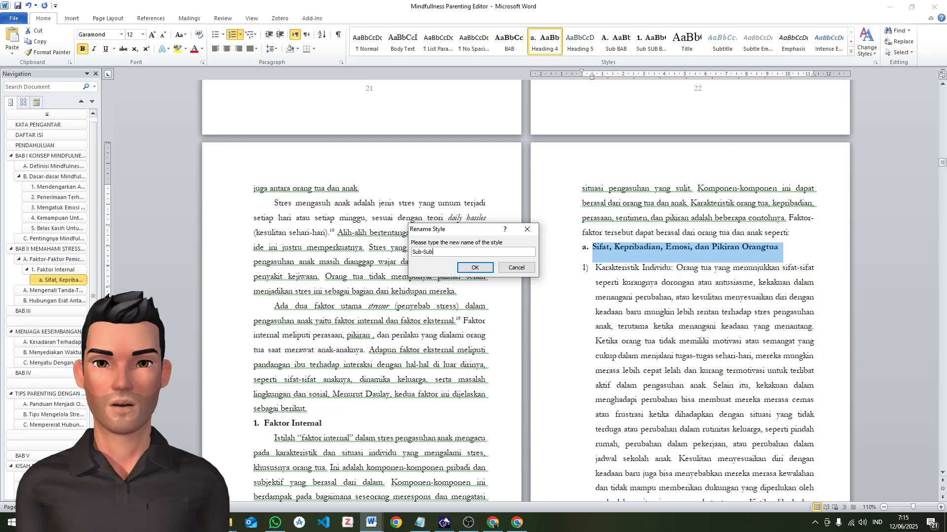
text(-Su)
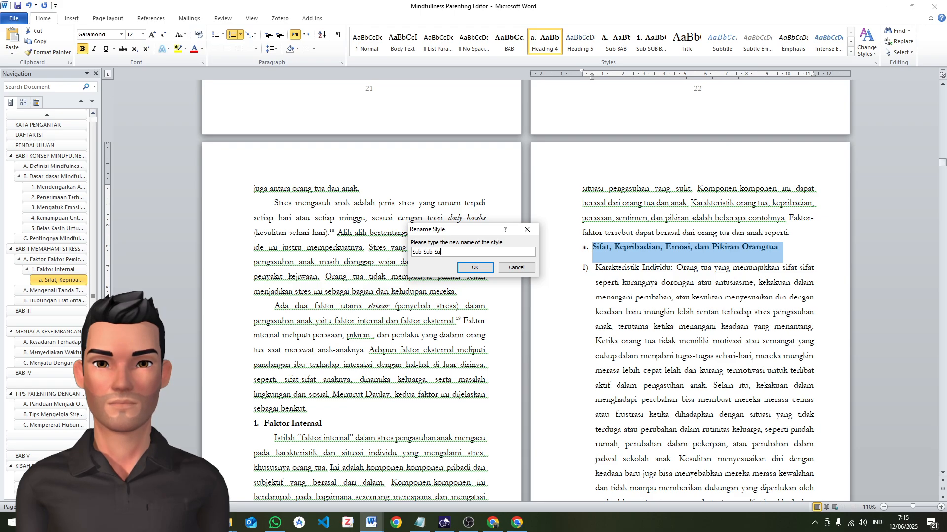
text(b-BAB)
click(474, 268)
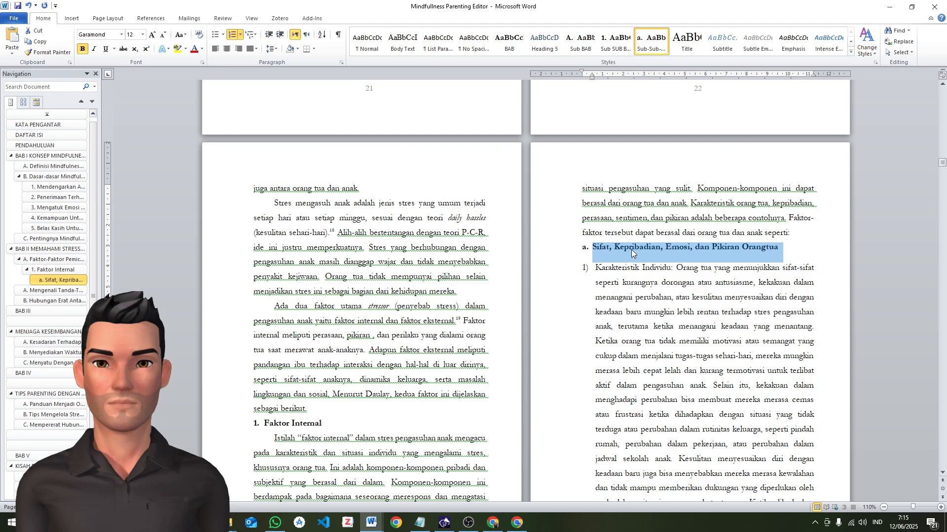
Remove the spacing after the heading "Sifat, Kepribadian, Emosi, dan Pikiran Orangtua" and update the Sub-Sub-Sub-BAB style to match it
click(270, 49)
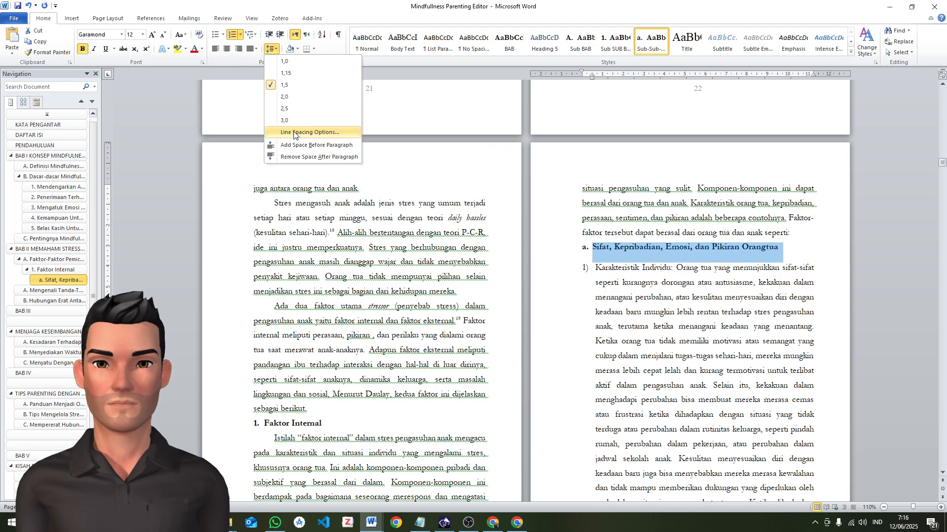
click(326, 134)
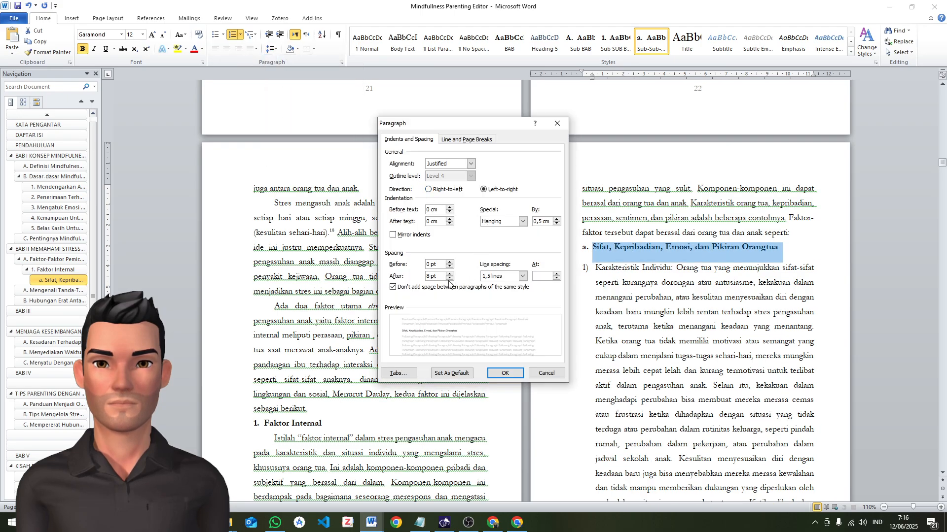
click(450, 279)
click(514, 376)
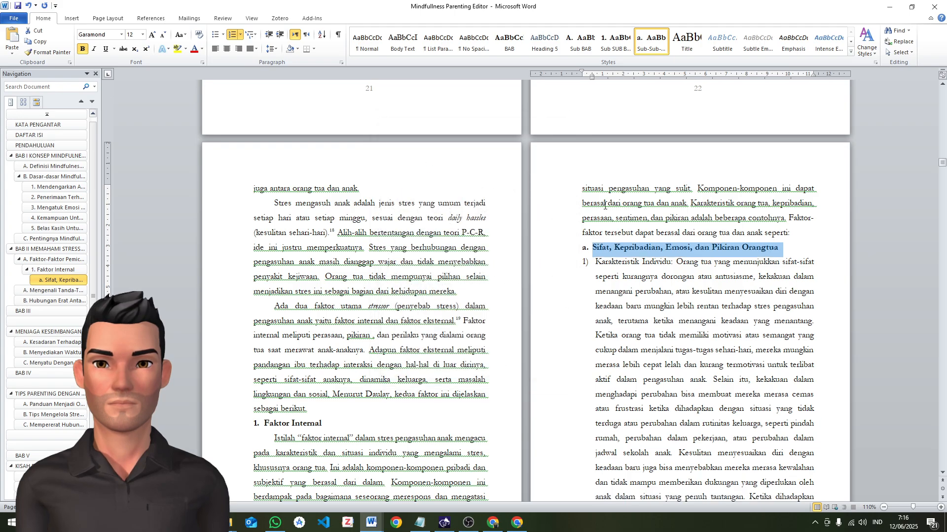
right_click(651, 42)
click(660, 48)
right_click(650, 47)
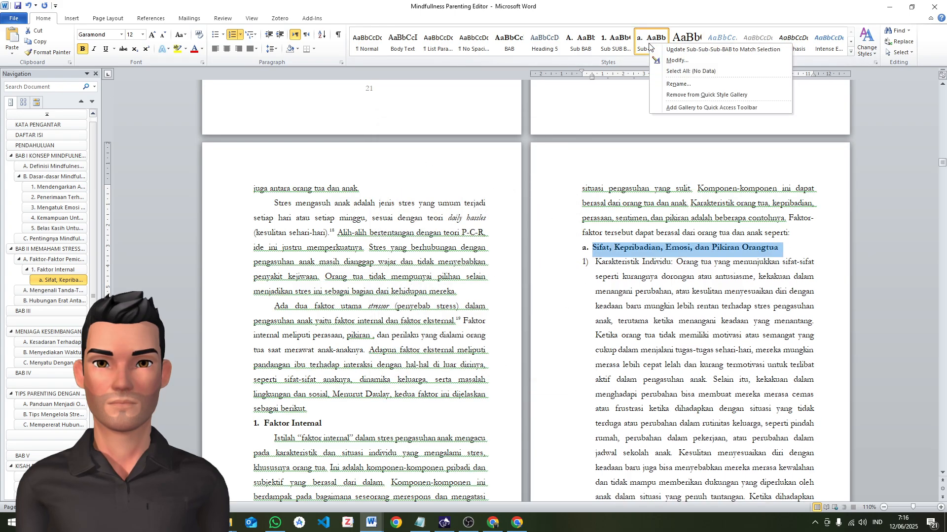
click(664, 55)
Reduce the hanging indent of the numbered item "Karakteristik Individu" so its text aligns with the heading text above
click(606, 286)
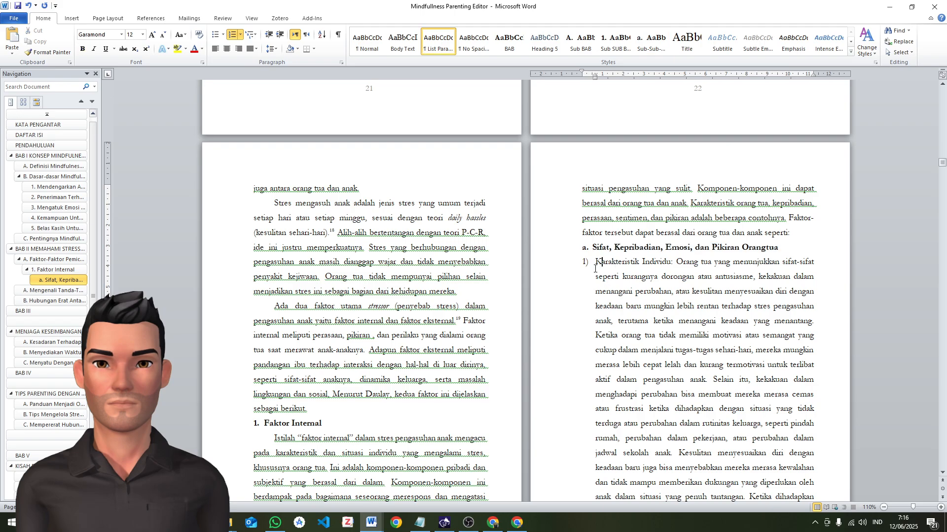
click(586, 265)
click(597, 265)
click(584, 263)
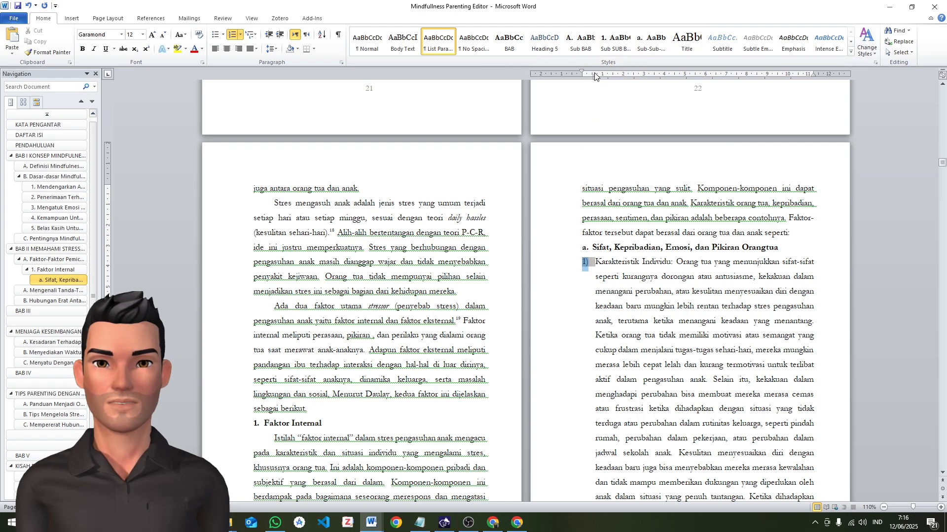
drag(595, 77, 592, 77)
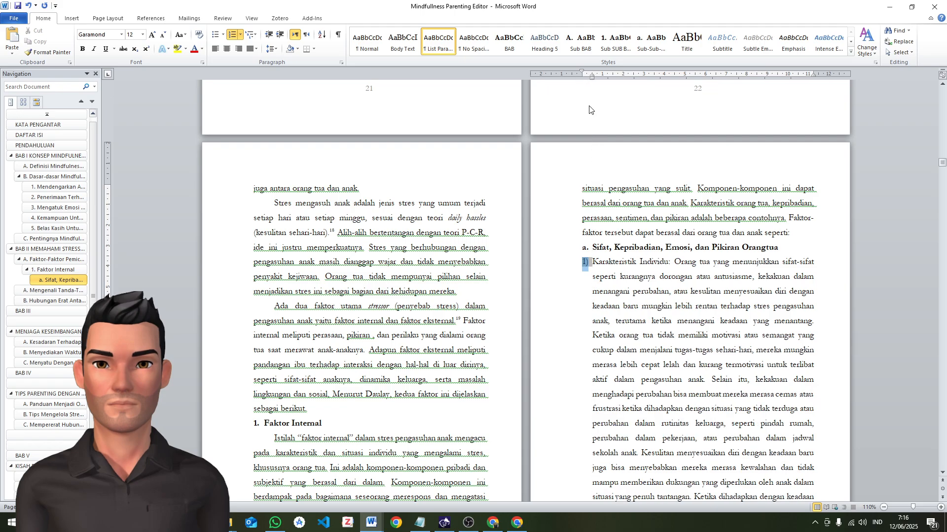
scroll(640, 222, down, 3)
scroll(641, 222, up, 2)
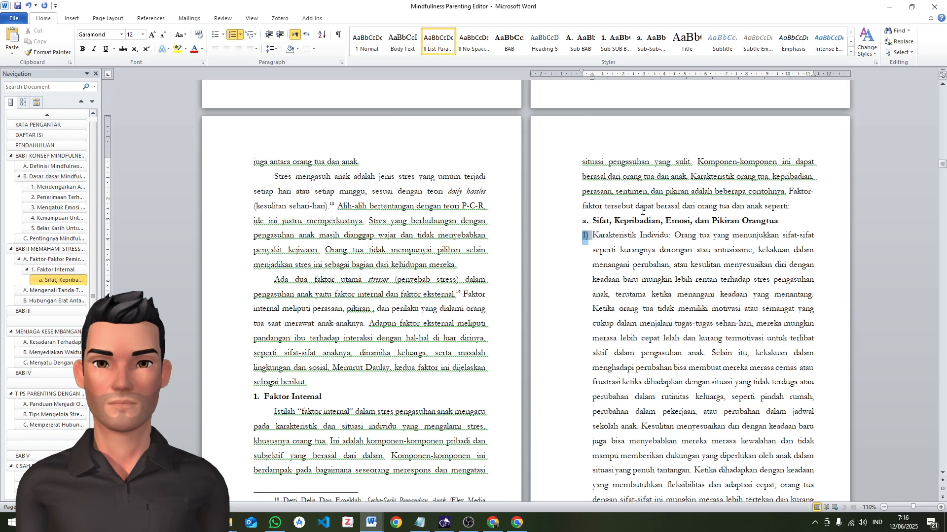
scroll(642, 212, down, 7)
click(394, 312)
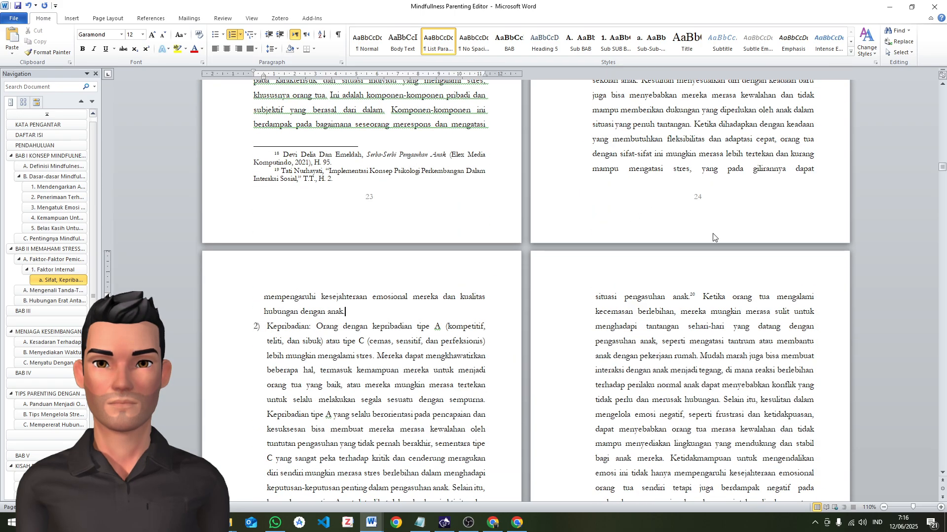
scroll(715, 236, up, 5)
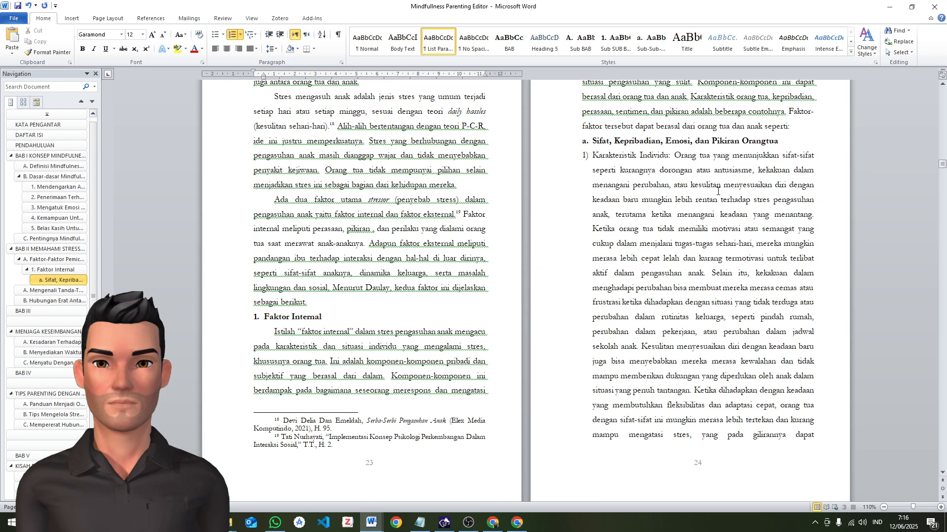
Update the Subtitle style to match the formatting of the numbered paragraph "Karakteristik Individu"
triple_click(594, 155)
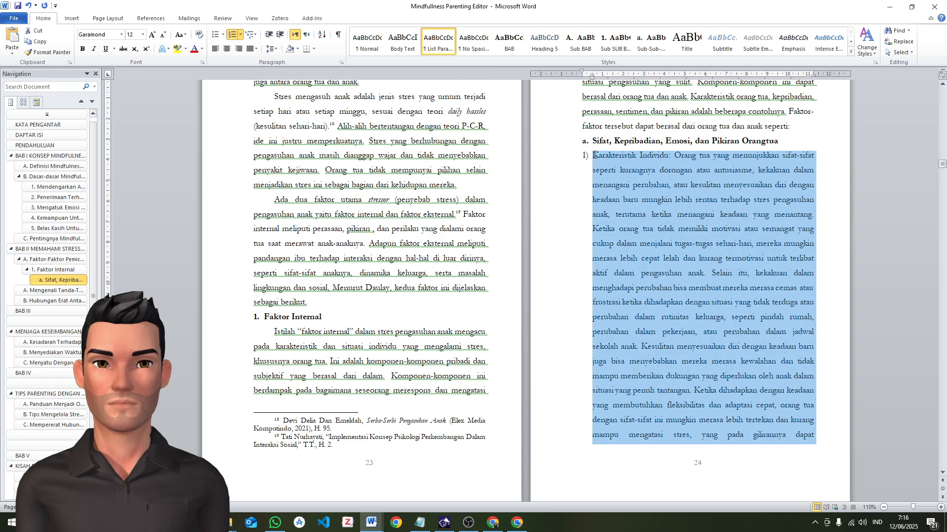
right_click(723, 44)
click(735, 51)
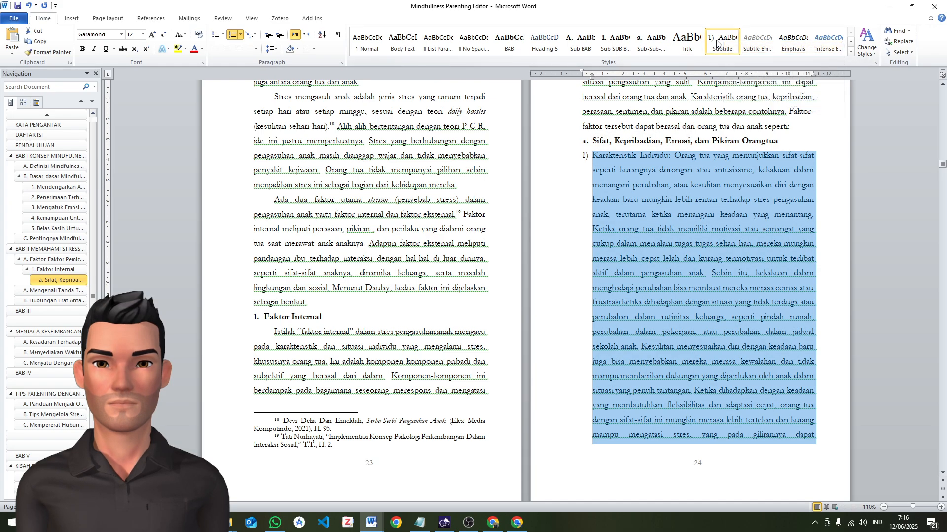
Rename the Subtitle style as "1) Poin"
right_click(717, 43)
click(750, 85)
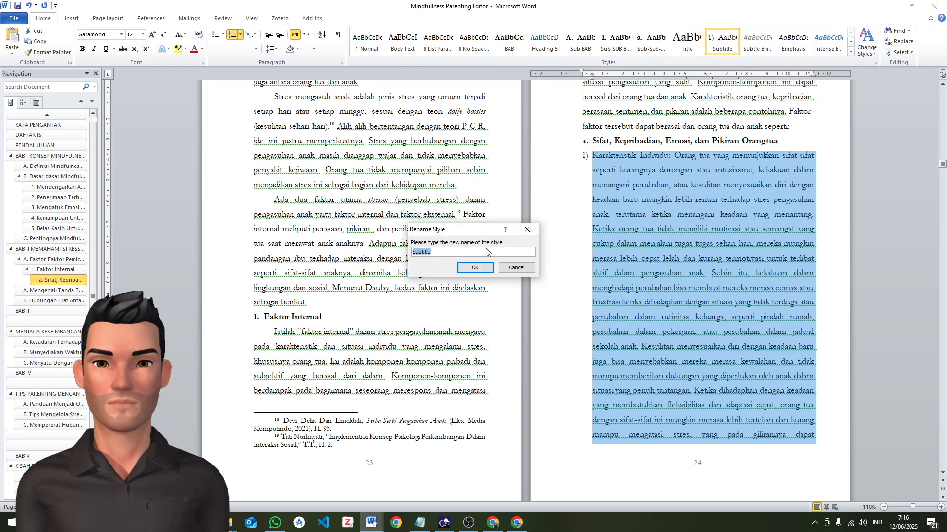
text(1Po)
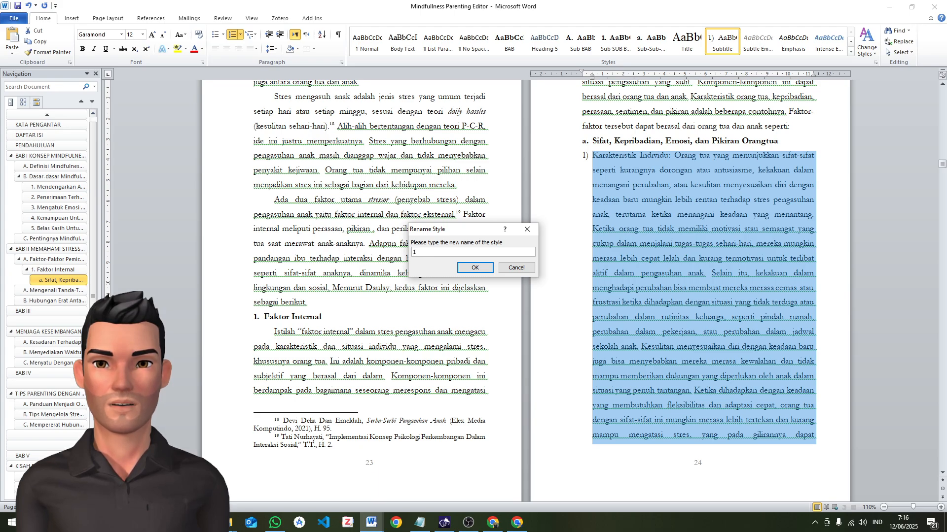
text(P)
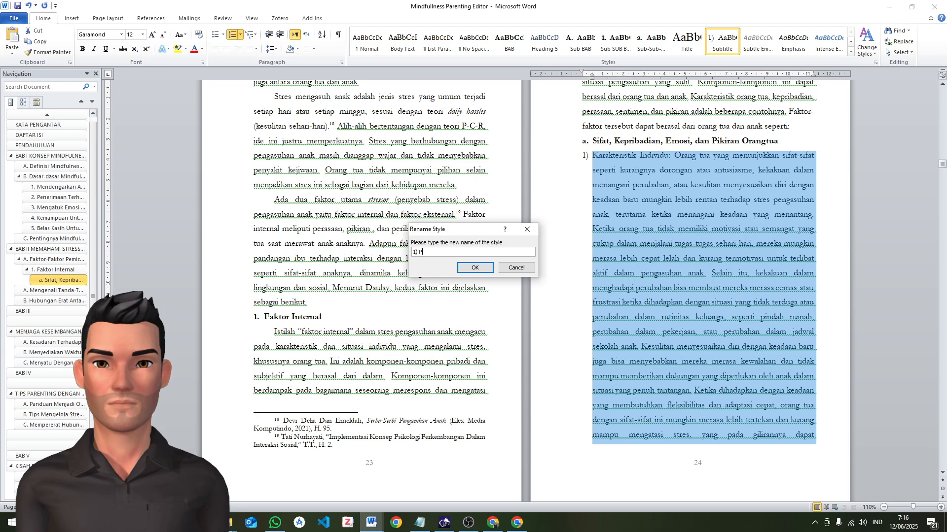
text(oin)
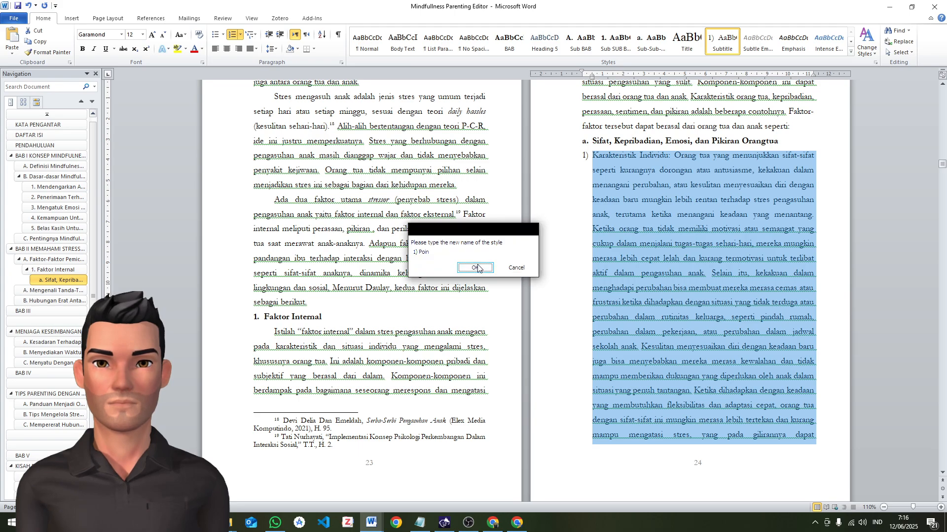
click(475, 268)
Apply the "1) Poin" style to the numbered items "Kepribadian" and "Emosi"
scroll(566, 216, down, 4)
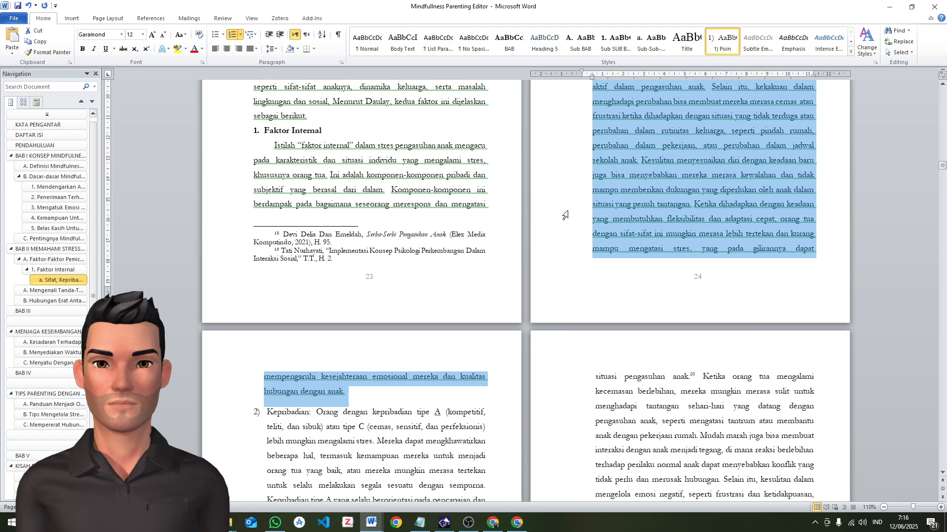
click(263, 415)
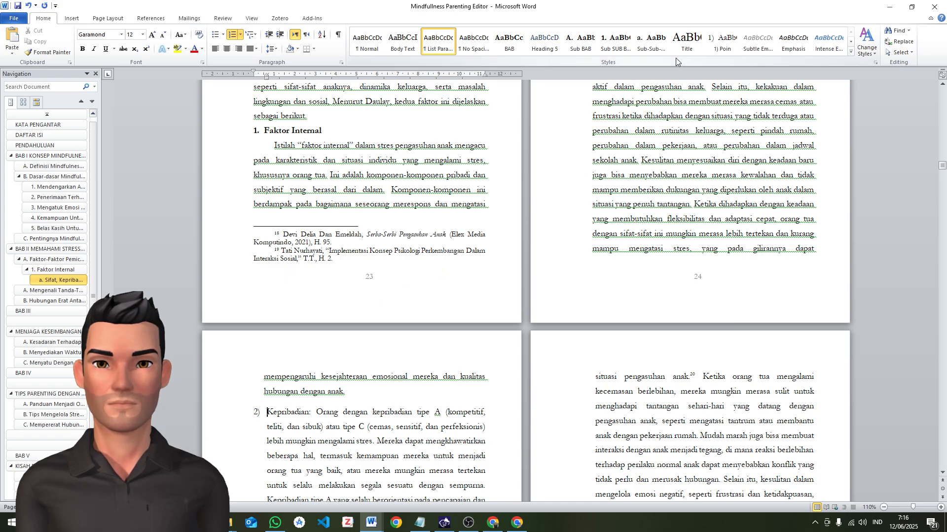
click(723, 45)
scroll(330, 404, down, 4)
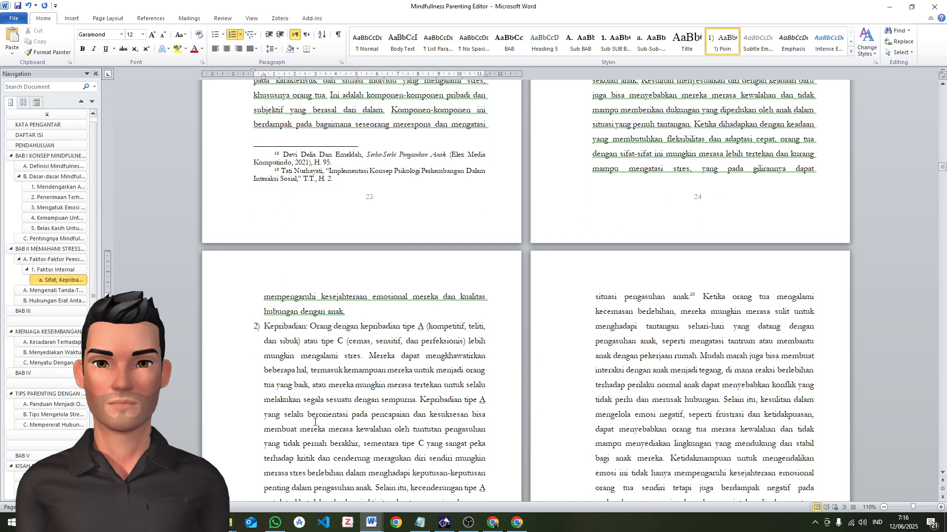
scroll(329, 403, down, 3)
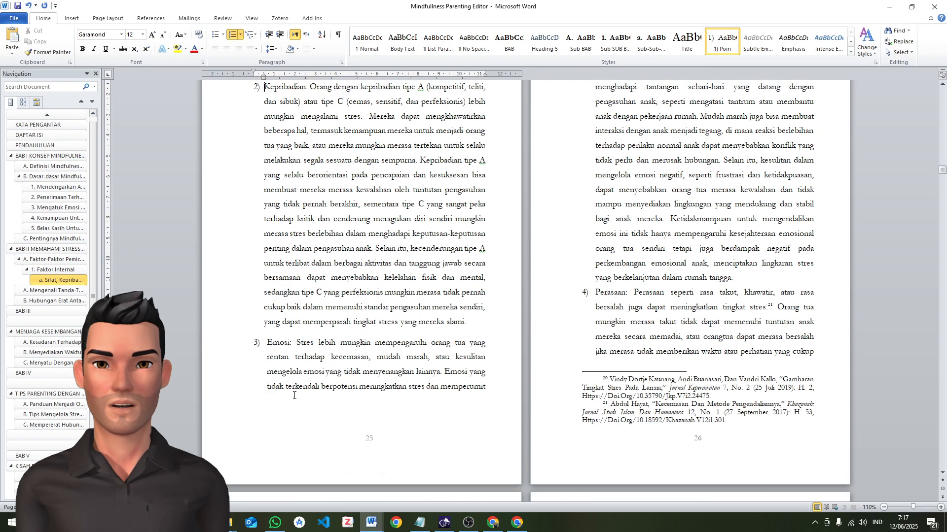
click(721, 43)
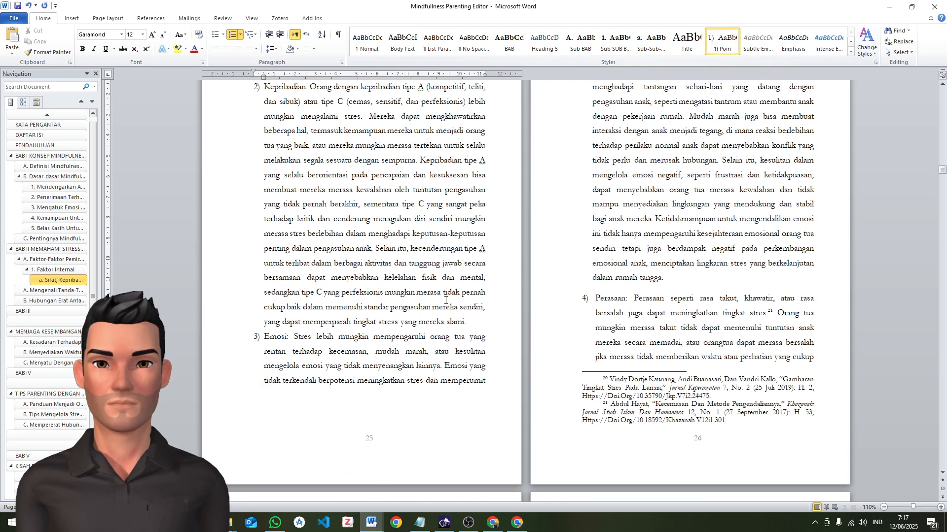
Apply the "1) Poin" style to the numbered items "Perasaan" and "Pikiran"
scroll(612, 291, up, 2)
scroll(597, 289, down, 3)
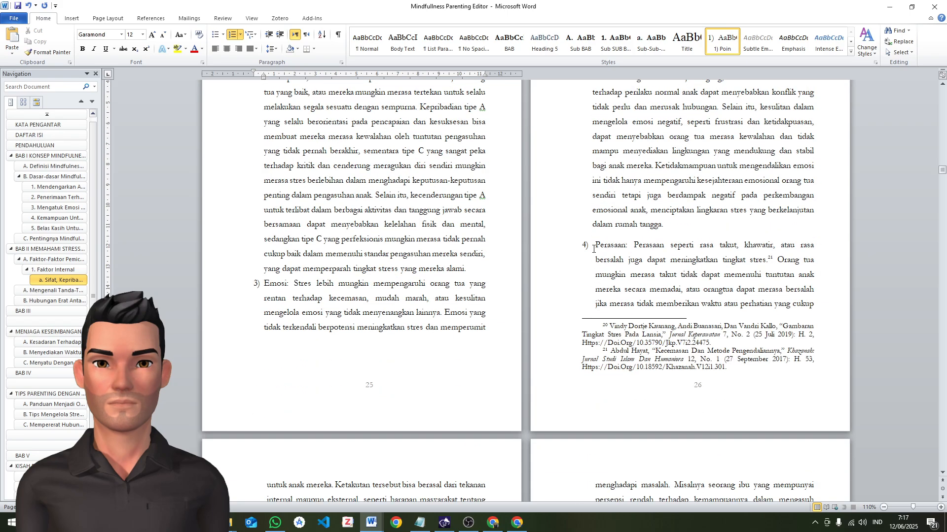
click(593, 249)
click(721, 43)
scroll(434, 358, down, 4)
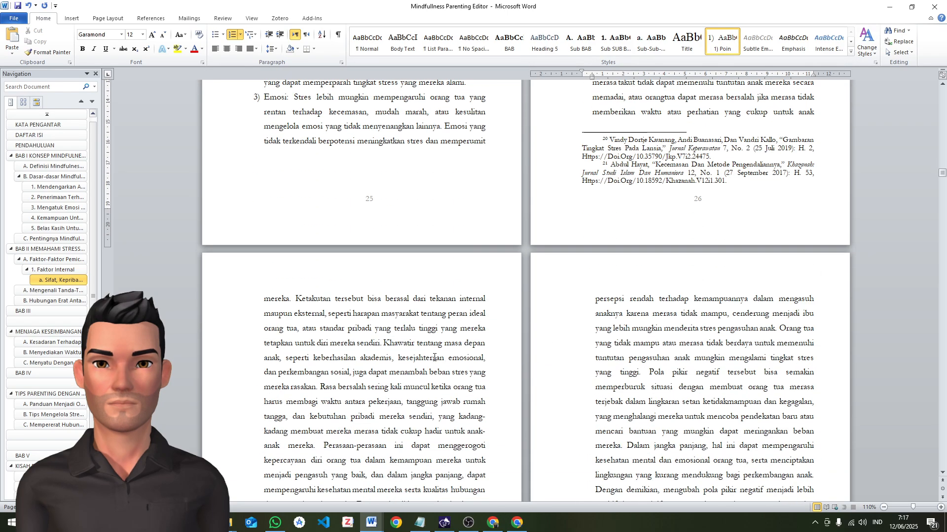
scroll(550, 277, up, 1)
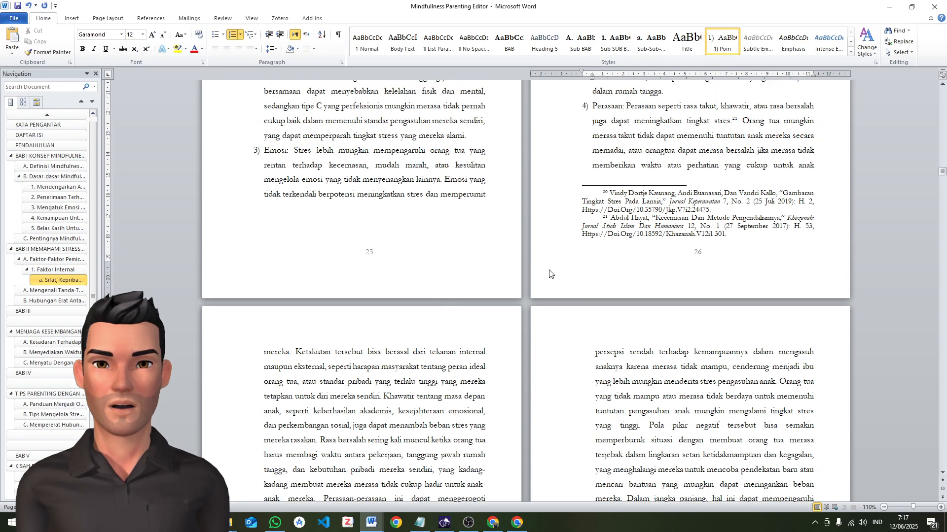
scroll(424, 271, down, 3)
scroll(365, 422, down, 2)
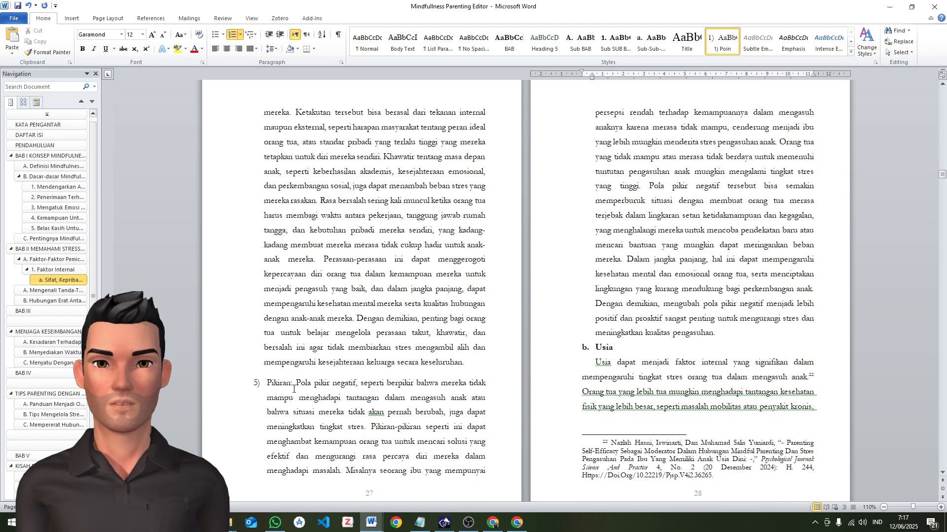
click(267, 383)
click(722, 43)
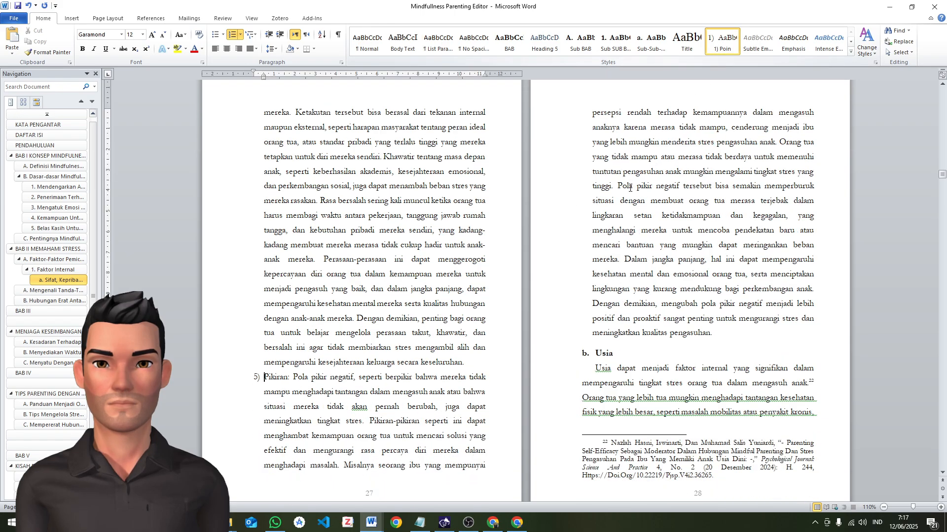
Apply the Sub-Sub-Sub-BAB style to the heading "Usia" below the "Pikiran" item
scroll(532, 287, down, 4)
scroll(532, 288, down, 4)
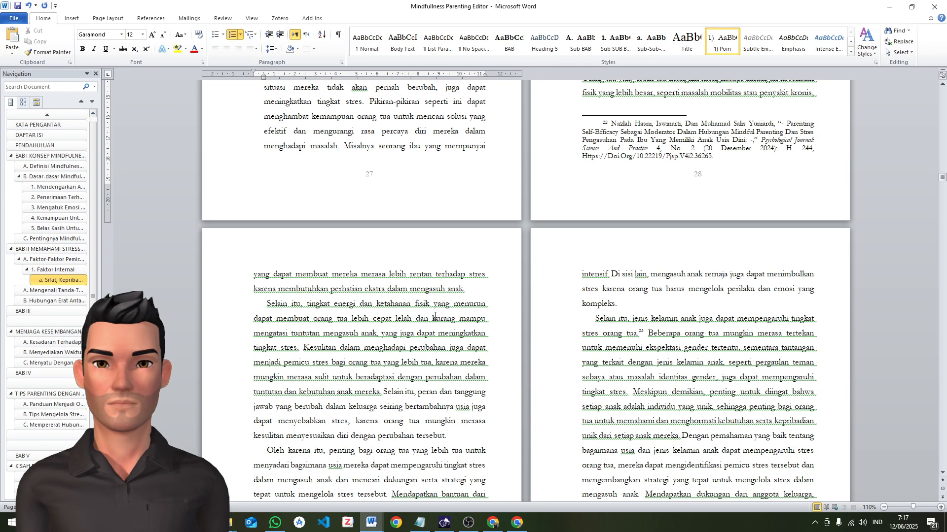
scroll(571, 295, up, 9)
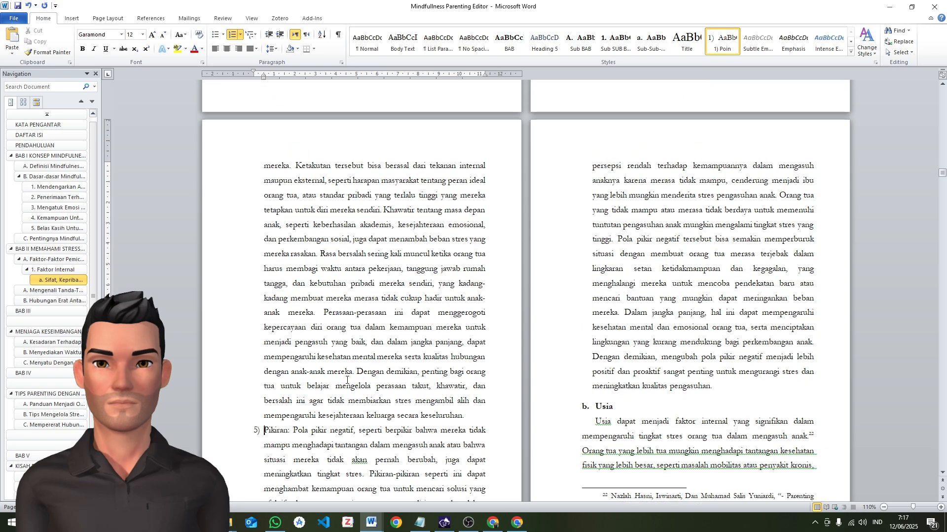
scroll(542, 395, down, 1)
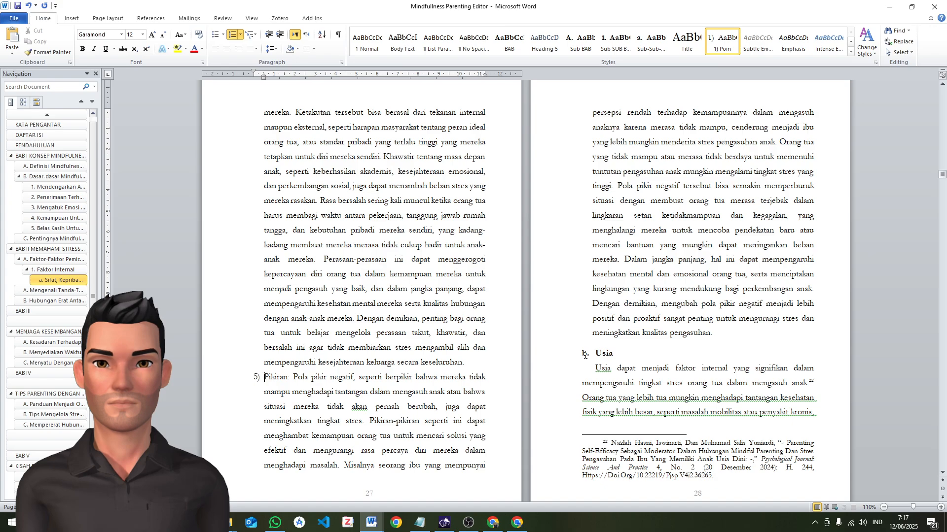
click(584, 354)
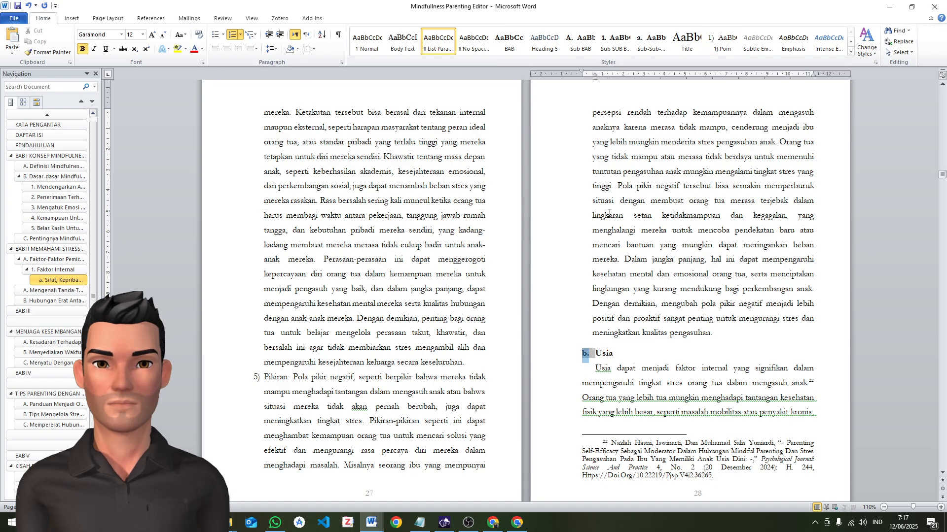
click(660, 50)
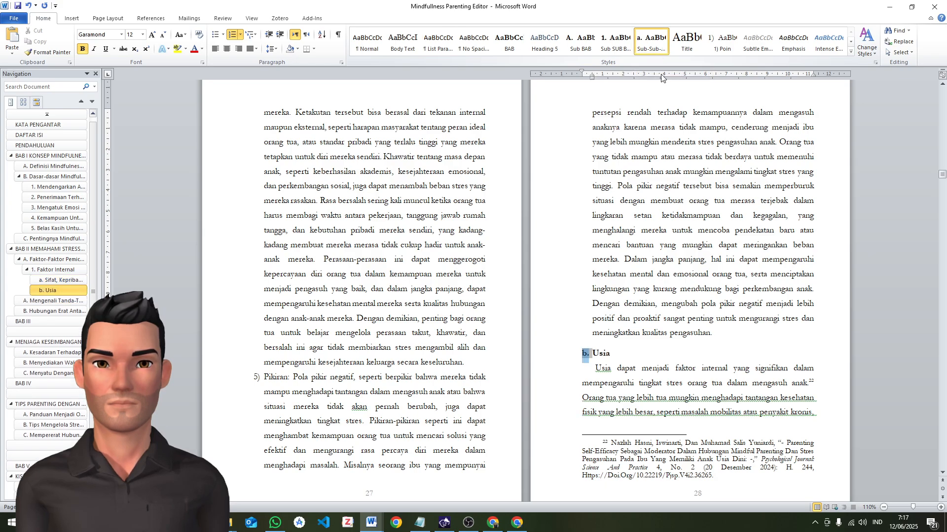
right_click(652, 42)
click(685, 84)
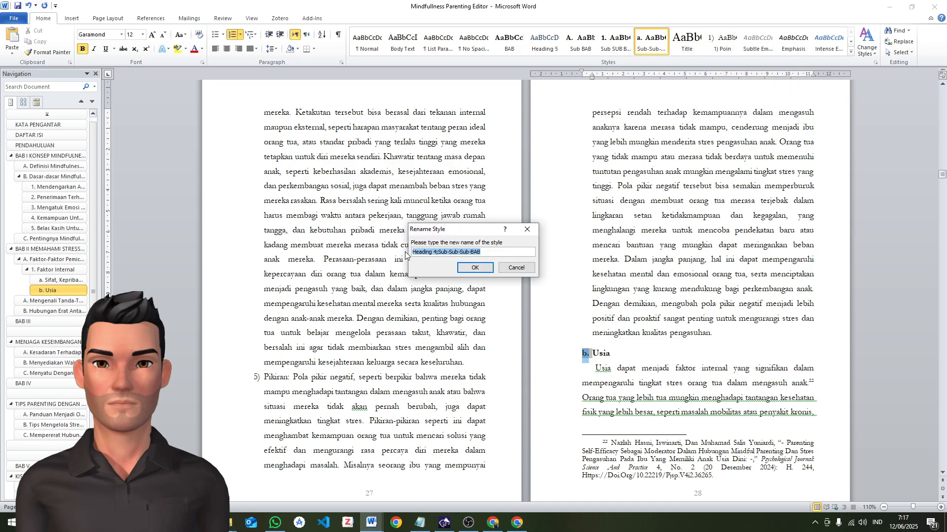
click(427, 252)
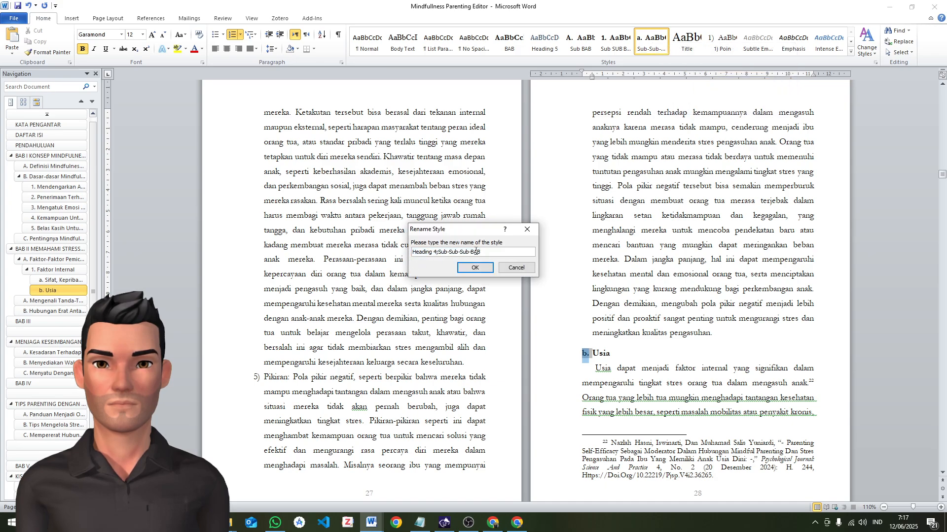
click(509, 269)
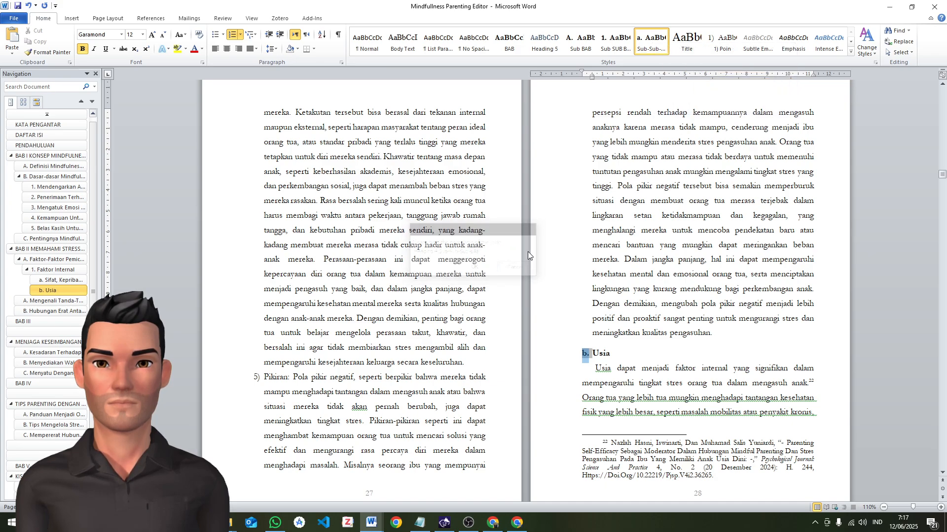
Rename the Sub-Sub-Sub-BAB heading style as "a) sub sub sub BAB"
right_click(644, 49)
click(671, 85)
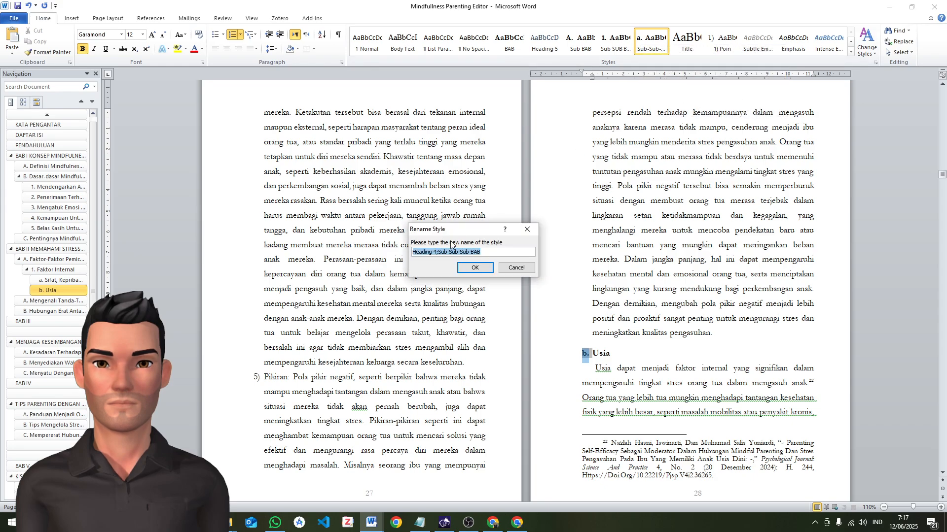
text(b sub sub)
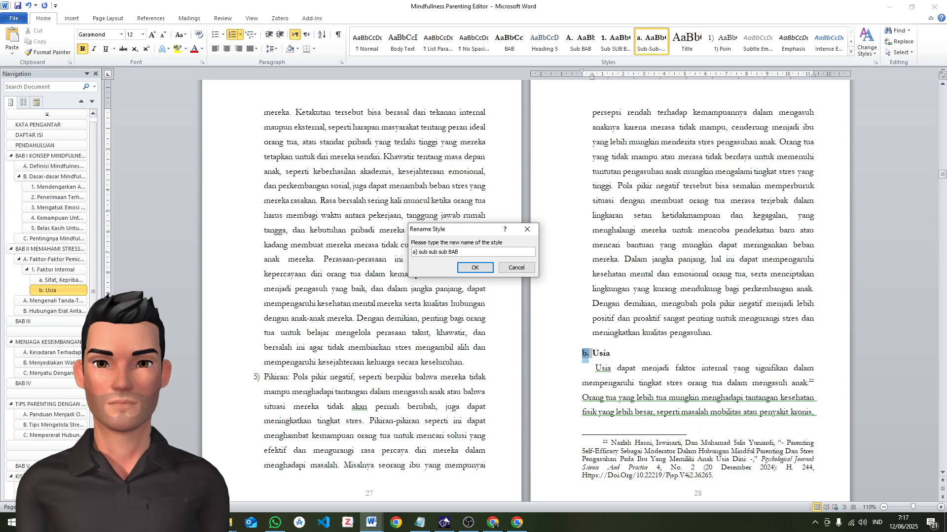
click(475, 268)
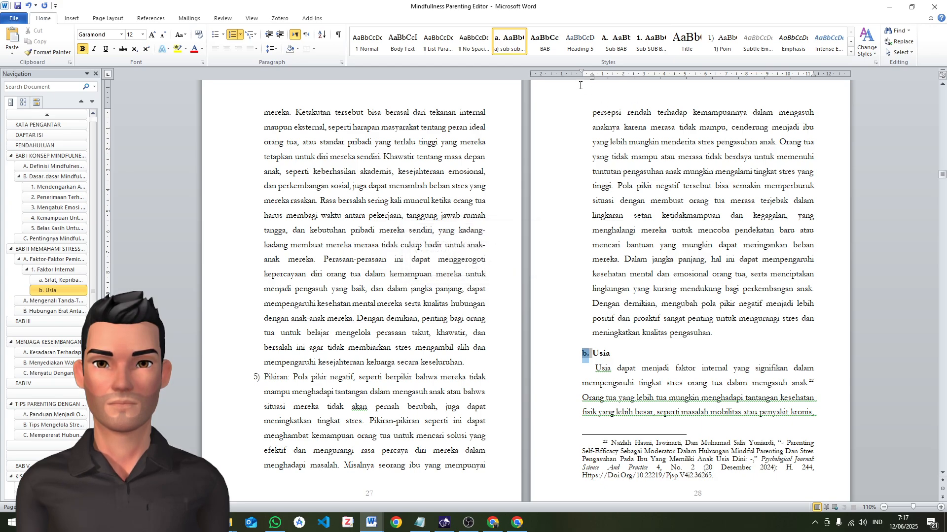
Set the spacing after the "Pikiran" paragraph, just above the heading "Usia", to 0 pt
click(662, 285)
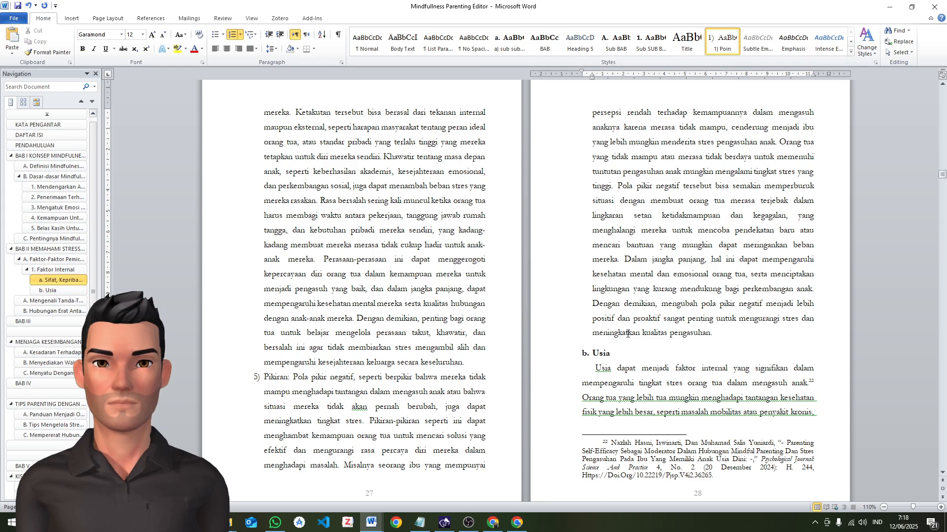
click(606, 339)
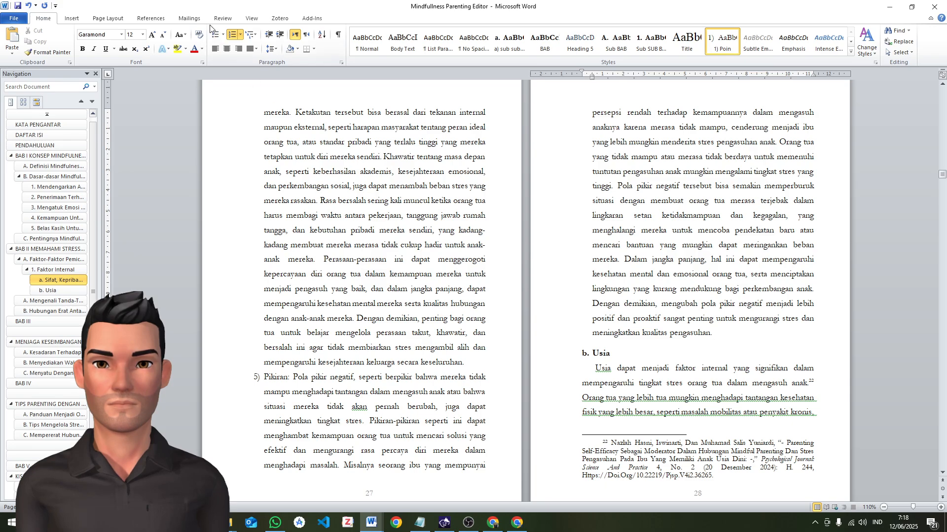
click(151, 18)
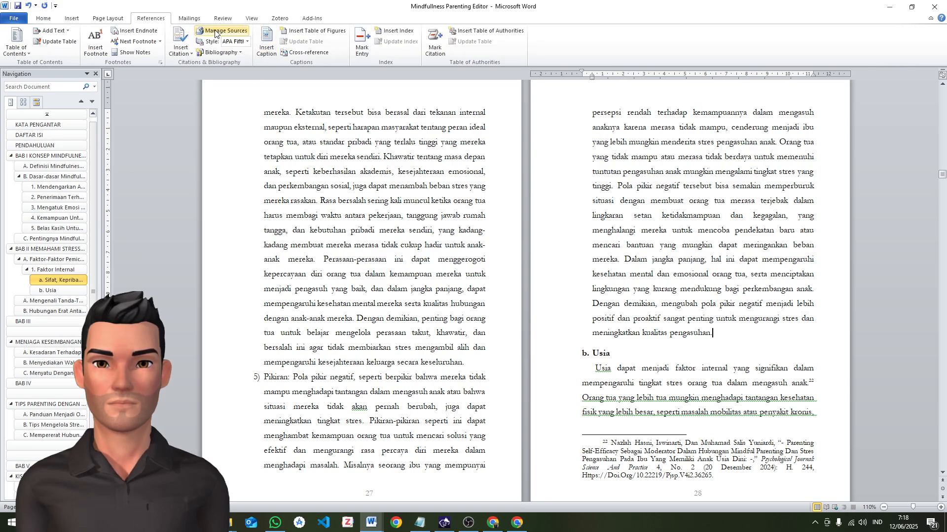
click(182, 21)
click(145, 21)
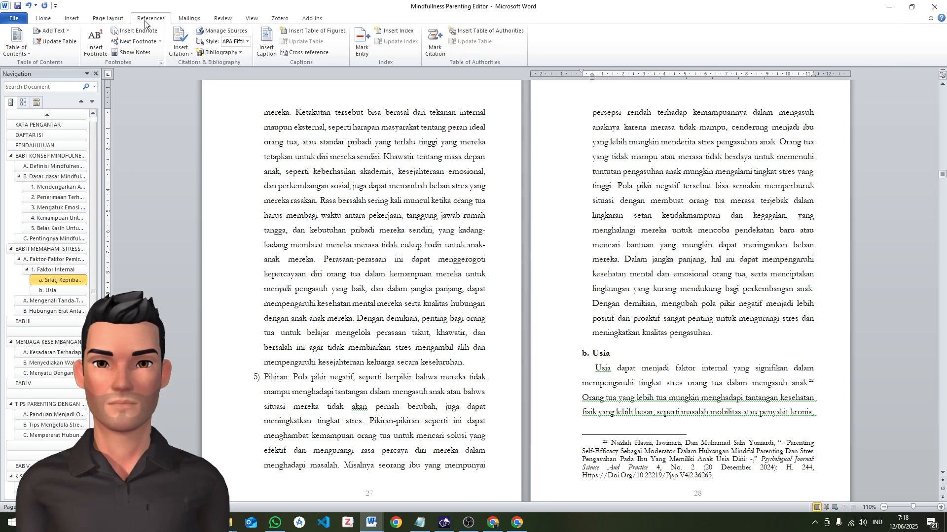
click(116, 20)
click(426, 55)
click(426, 55)
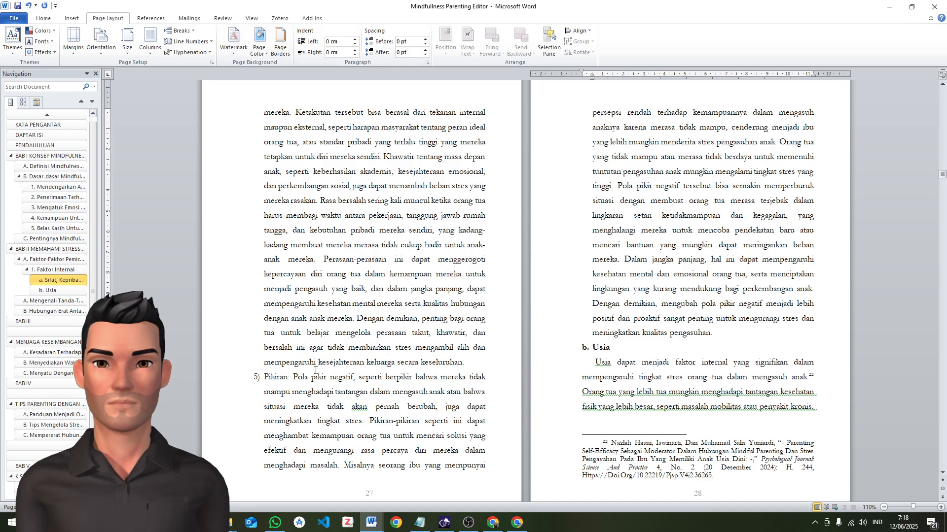
Update the "1) Poin" style to match the whole "Pikiran" paragraph
shift+click(264, 378)
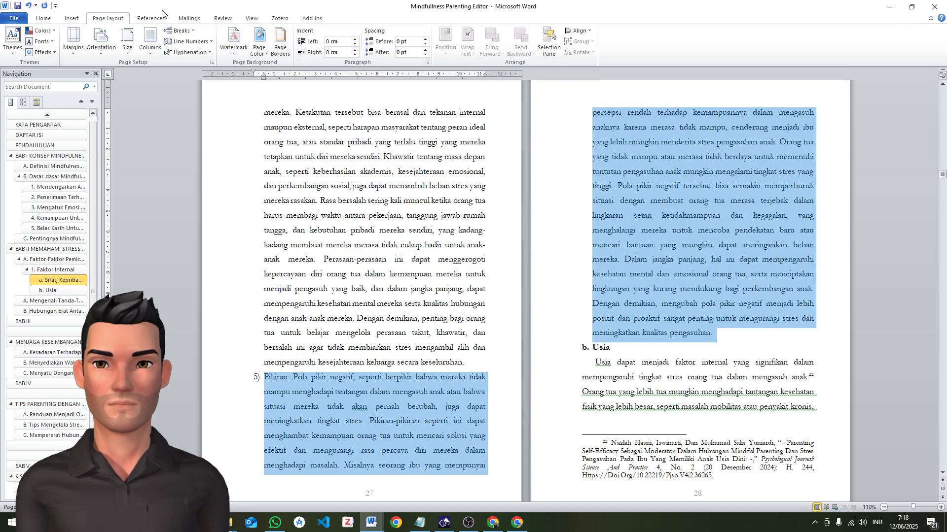
click(71, 18)
click(43, 18)
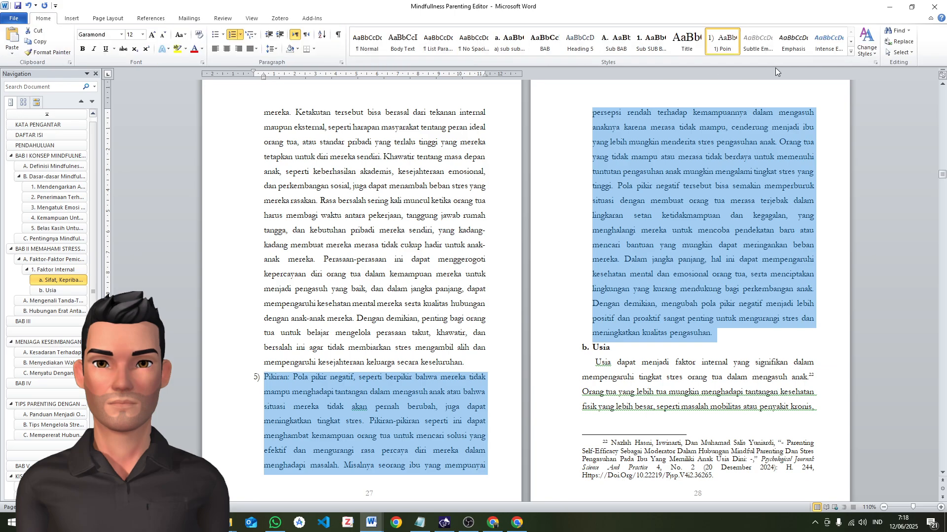
right_click(725, 40)
click(735, 45)
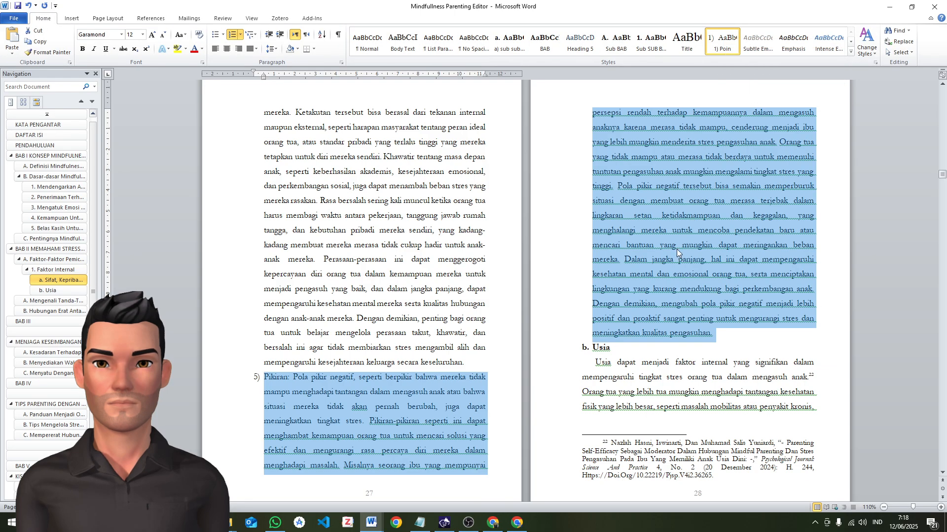
Apply the Body Text style to the three paragraphs under the heading "Usia"
click(646, 291)
scroll(643, 294, down, 2)
scroll(631, 286, down, 2)
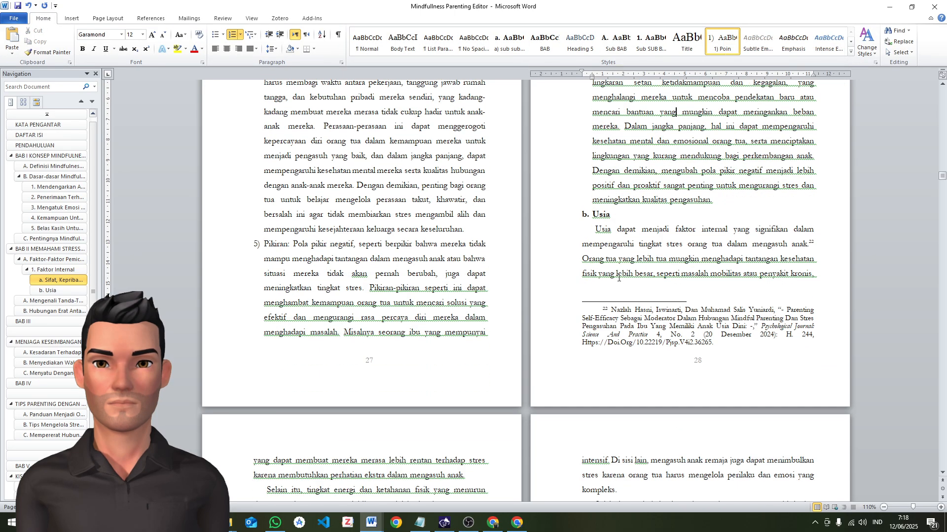
click(589, 231)
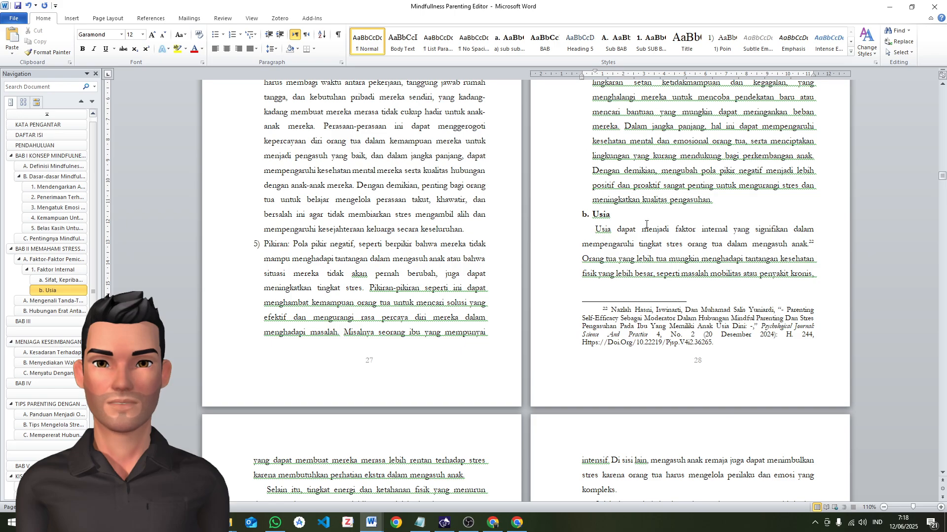
key(F4)
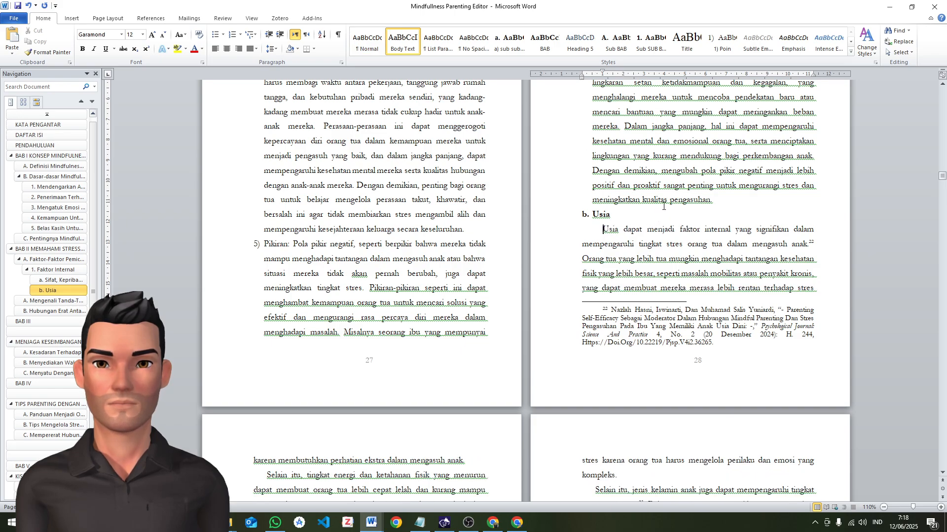
scroll(258, 291, down, 4)
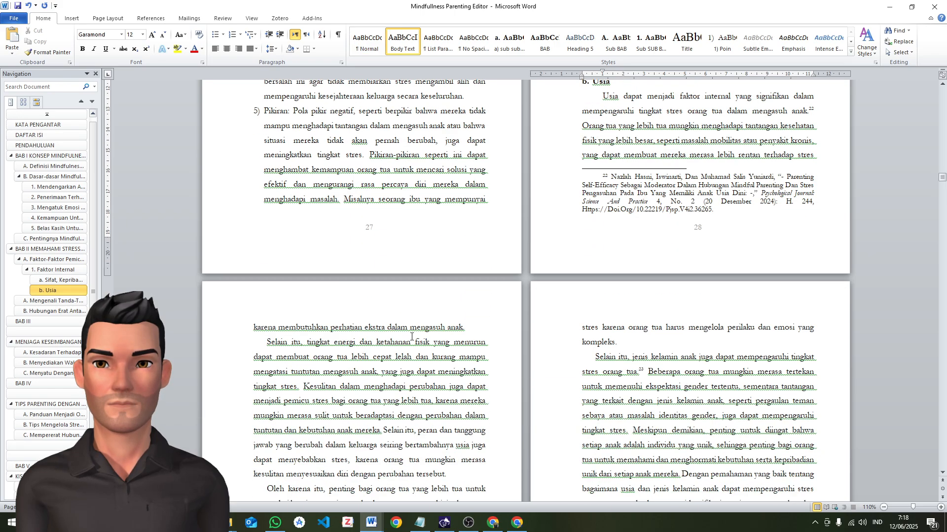
click(258, 290)
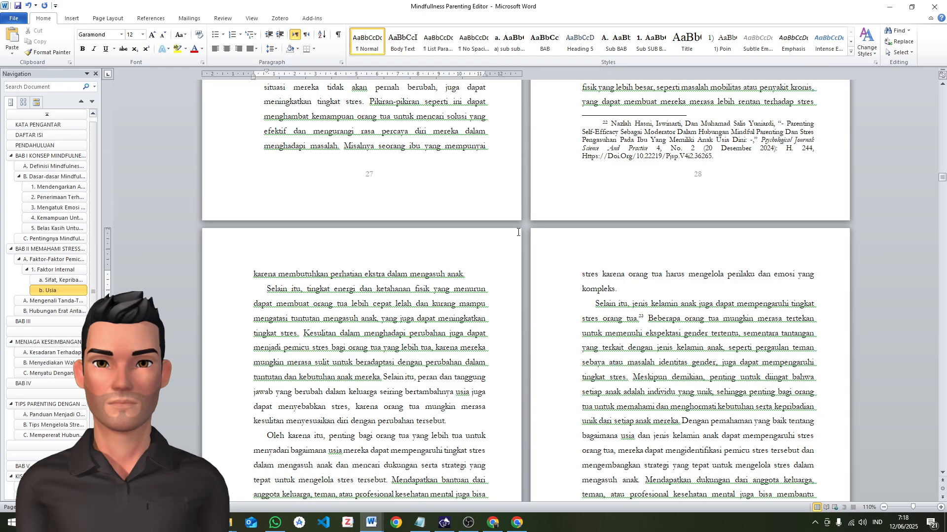
key(F4)
click(287, 437)
key(F4)
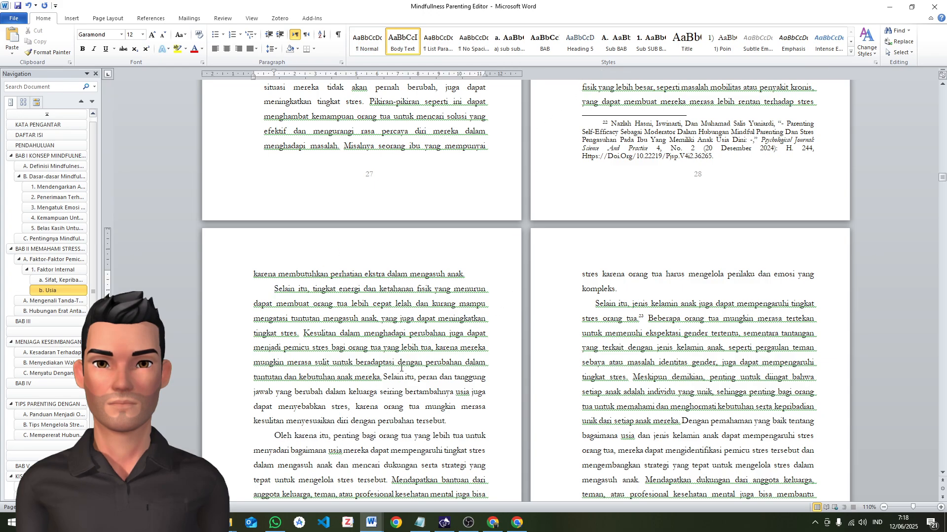
Apply the "a) sub sub sub BAB" style to the heading "Usia dan Jenis Kelamin Anak" and Body Text to its paragraphs
scroll(397, 322, down, 4)
click(262, 346)
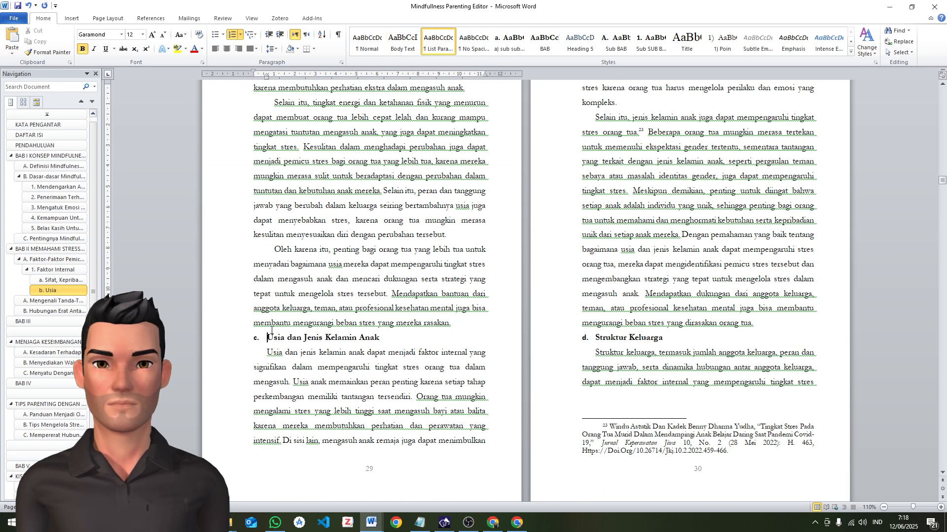
click(503, 50)
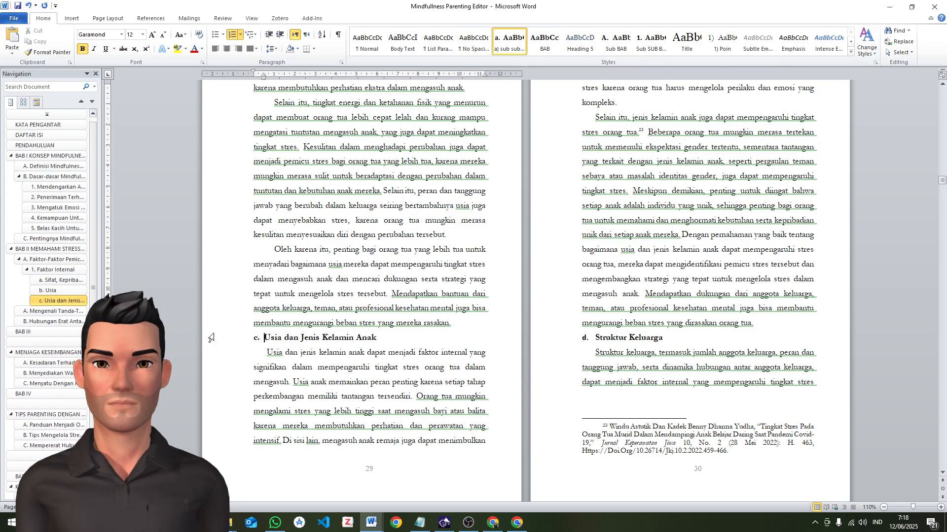
click(266, 353)
key(alt+b)
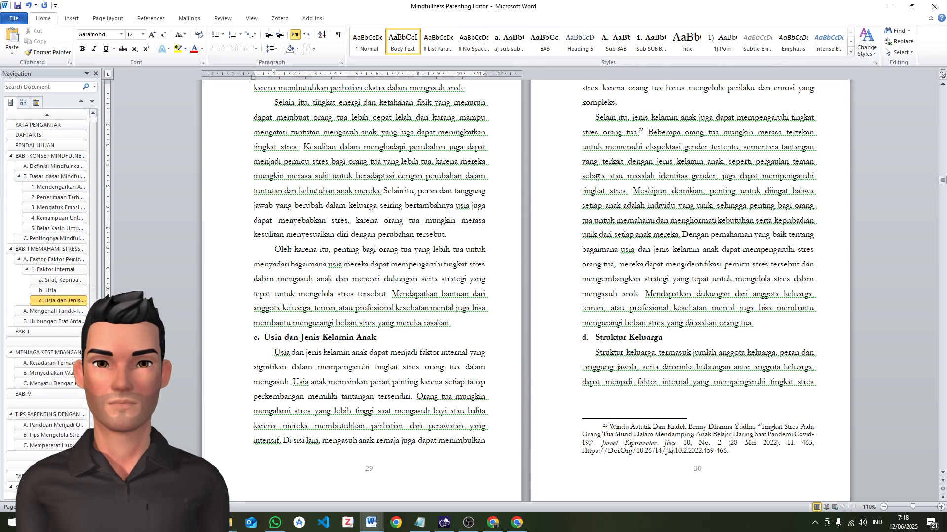
scroll(597, 179, up, 3)
click(592, 226)
scroll(593, 228, down, 5)
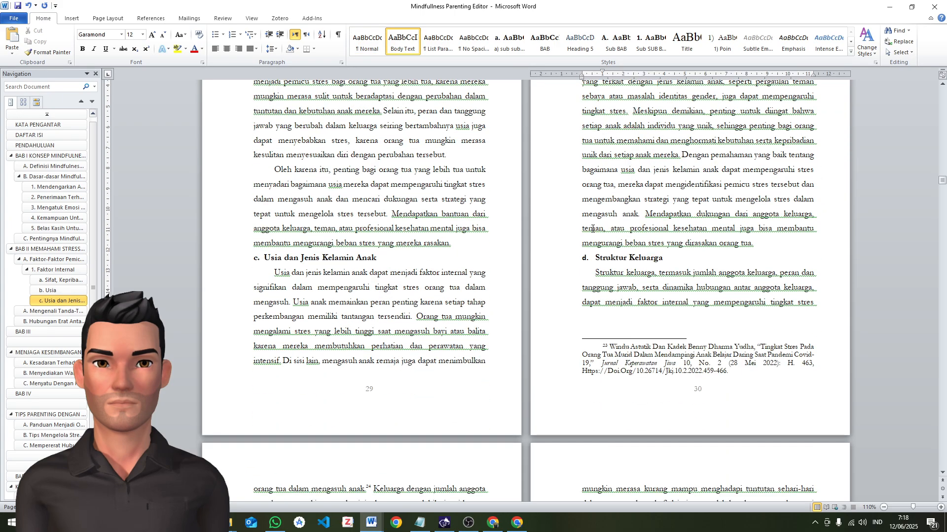
Apply the "a) sub sub sub BAB" style to the heading "Struktur Keluarga" and Body Text to the two paragraphs below it
click(591, 254)
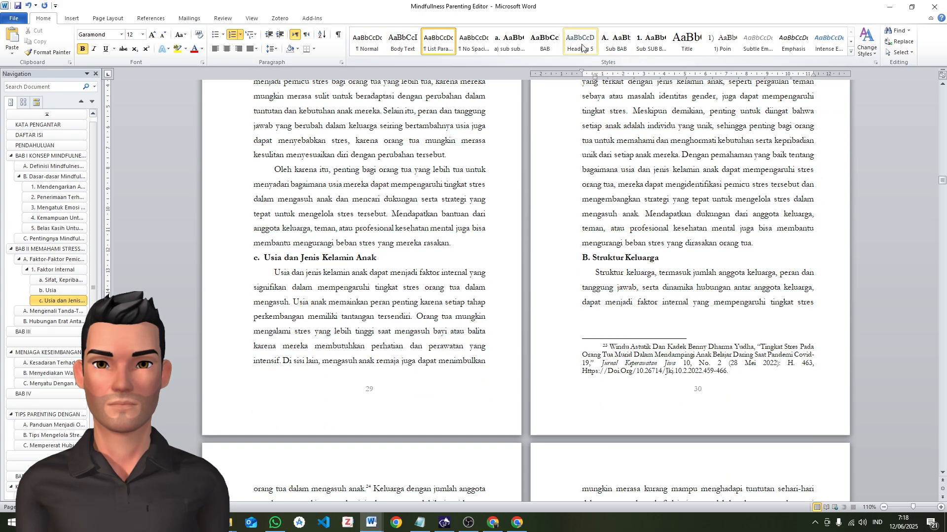
click(501, 44)
click(589, 279)
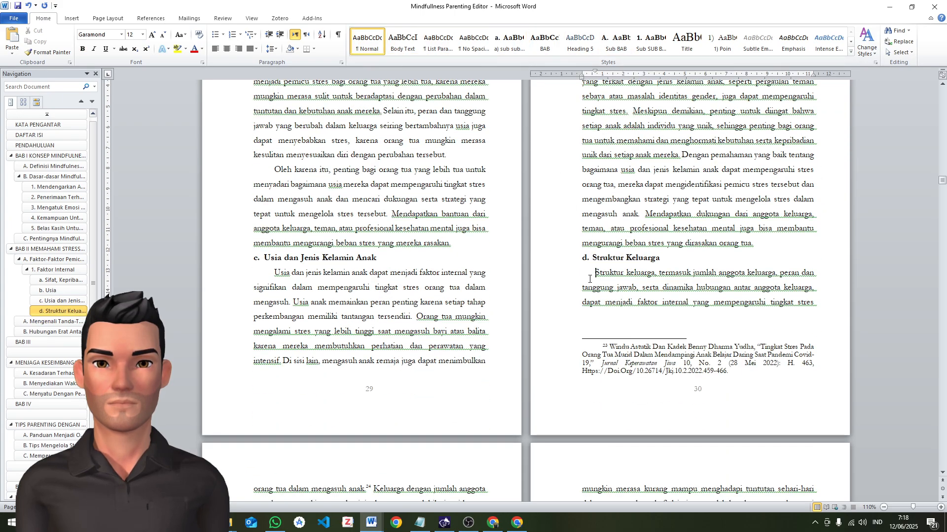
scroll(292, 404, down, 7)
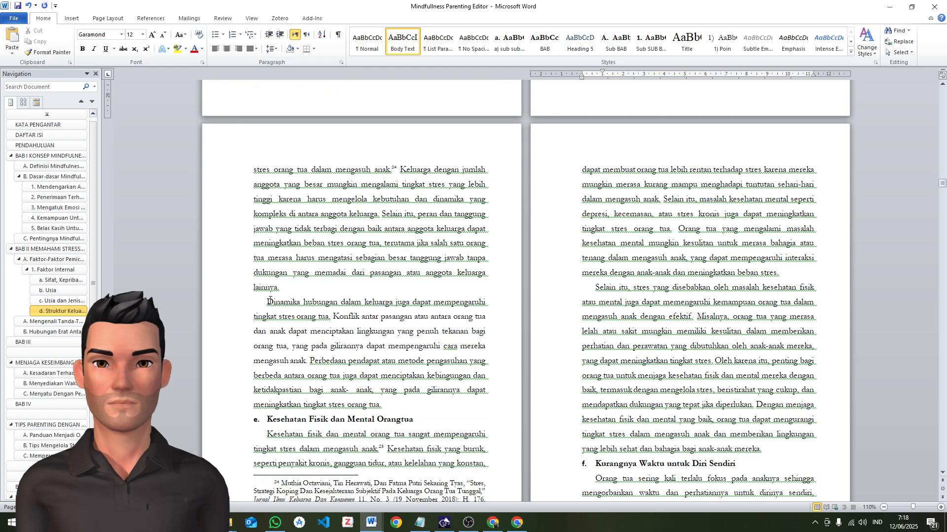
click(269, 300)
Style the heading "Kesehatan Fisik dan Mental Orangtua" as "a) sub sub sub BAB" and its paragraphs as Body Text
click(267, 419)
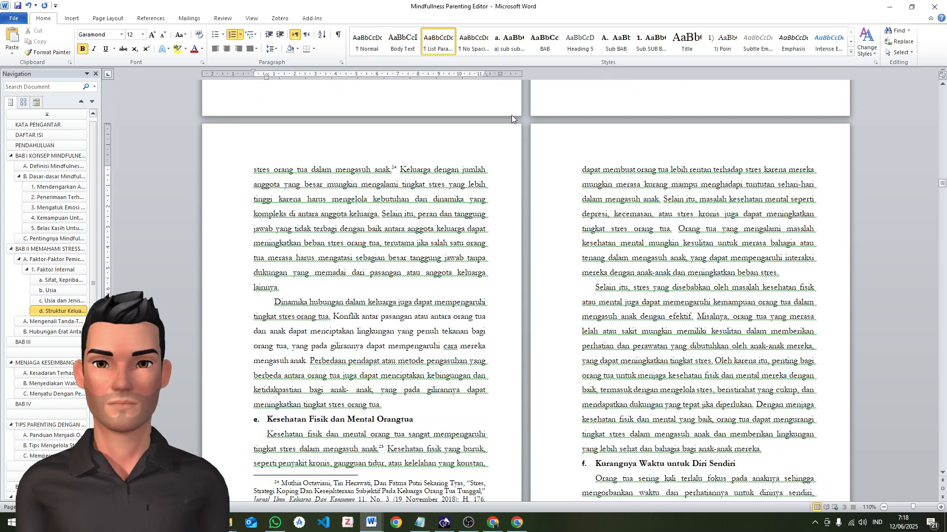
click(509, 42)
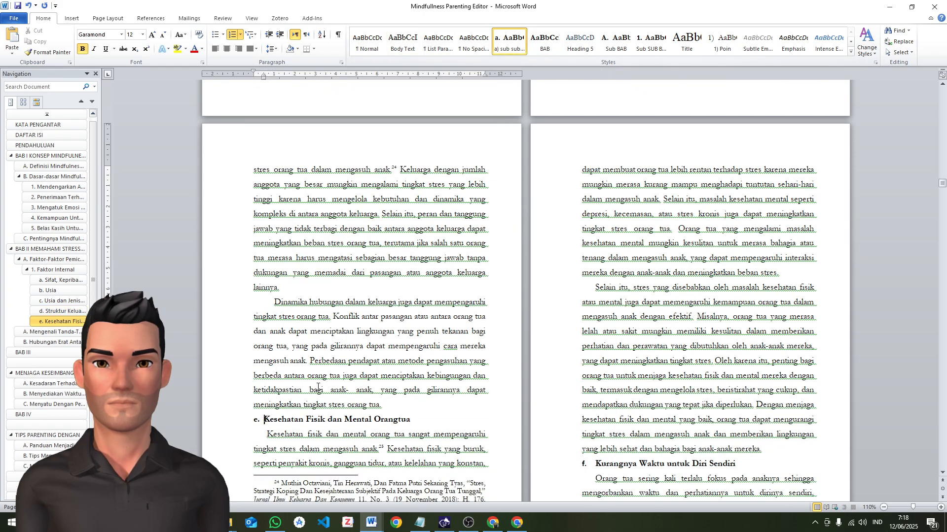
click(256, 437)
click(403, 42)
scroll(593, 325, down, 3)
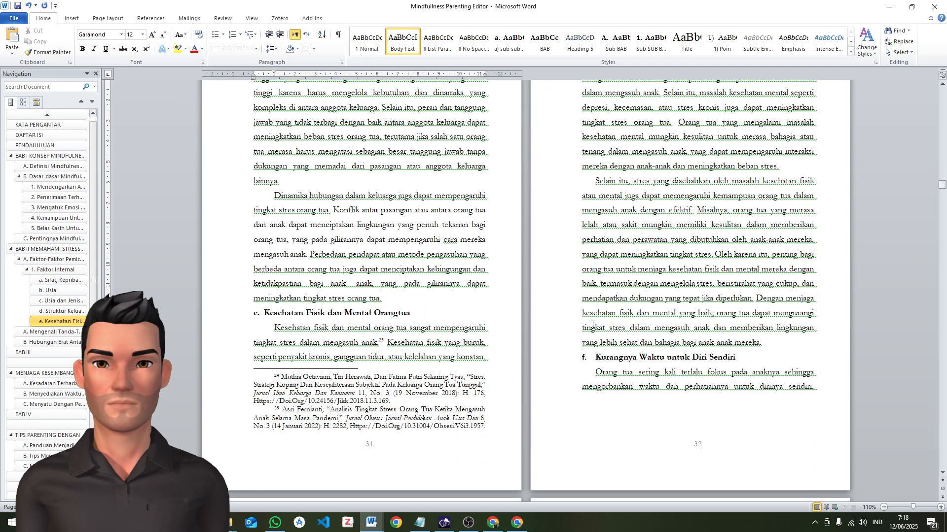
key(Tab)
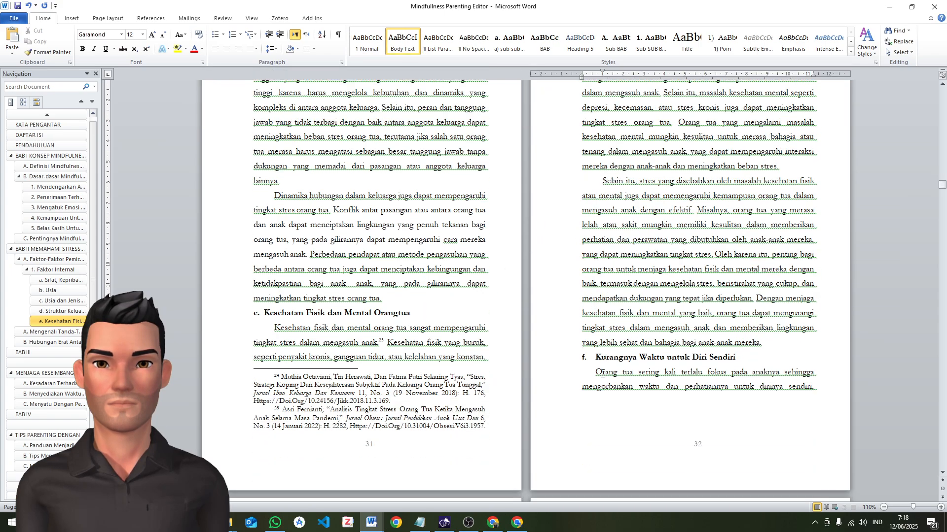
Style the heading "Kurangnya Waktu untuk Diri Sendiri" as "a) sub sub sub BAB" and its paragraphs as Body Text
click(595, 356)
click(510, 42)
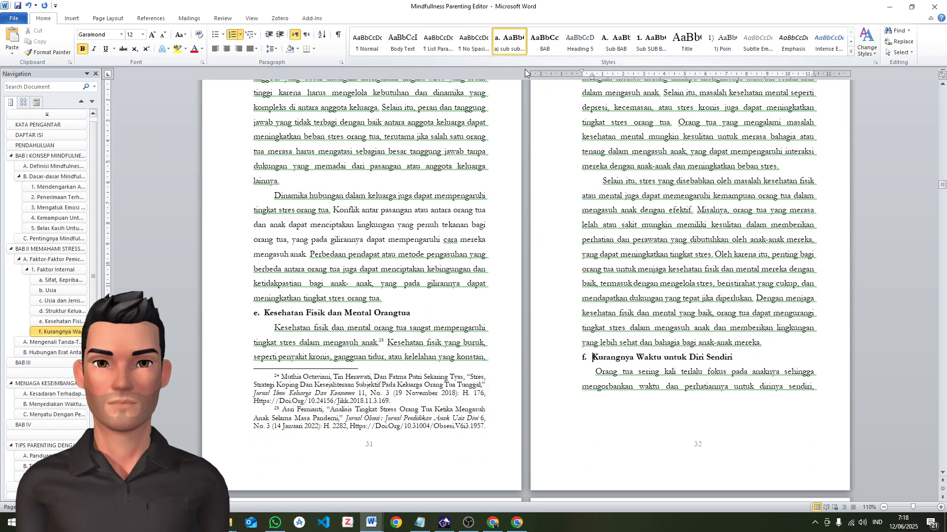
click(591, 365)
scroll(375, 359, down, 7)
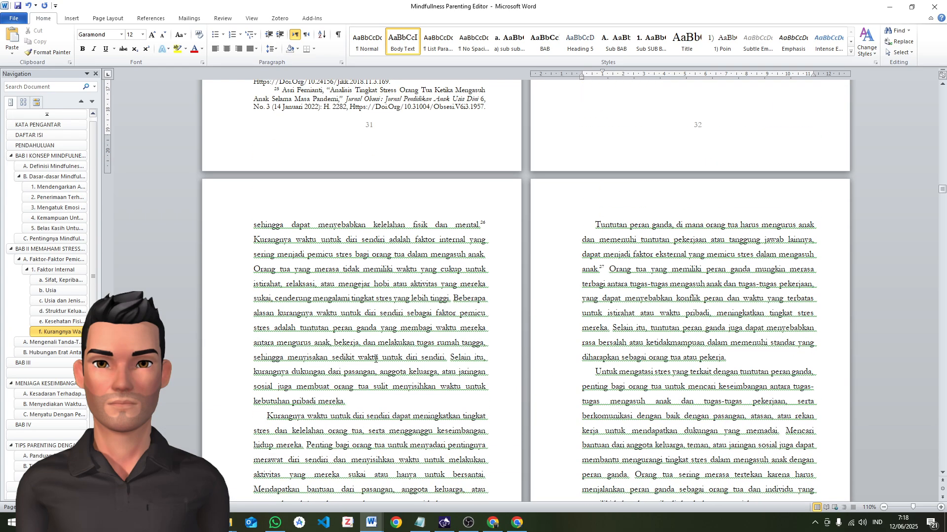
click(260, 418)
key(Tab)
scroll(398, 386, down, 3)
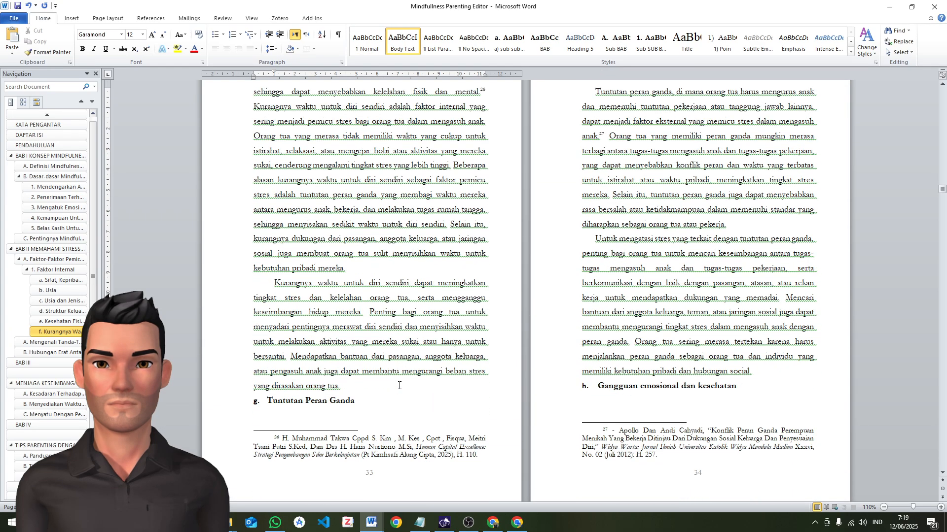
Apply the "a) sub sub sub BAB" style to the heading "Tuntutan Peran Ganda" and move it to the next page with empty lines above it
click(289, 397)
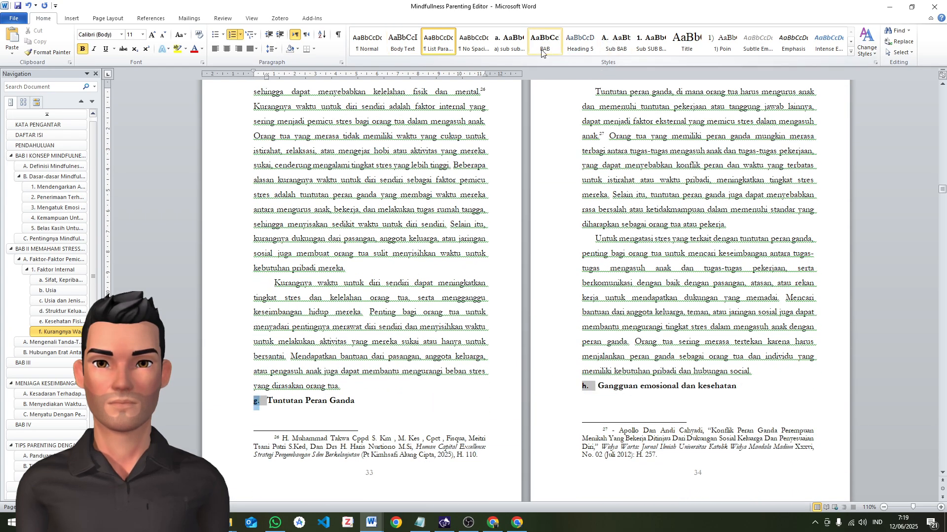
click(517, 43)
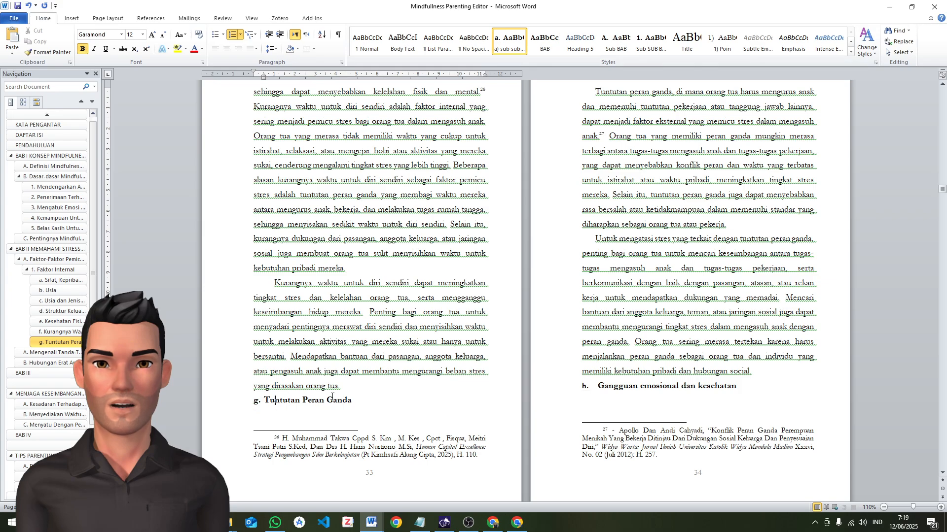
click(358, 392)
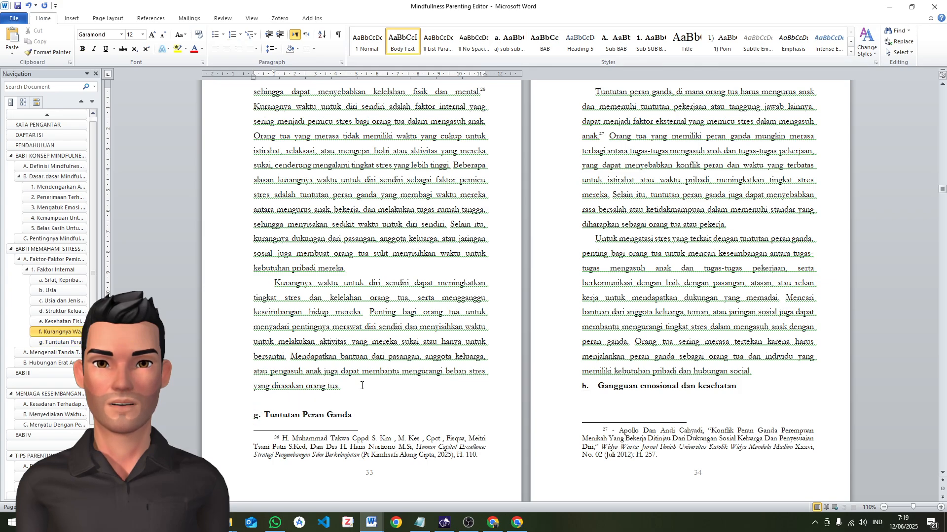
key(Return)
scroll(598, 189, up, 2)
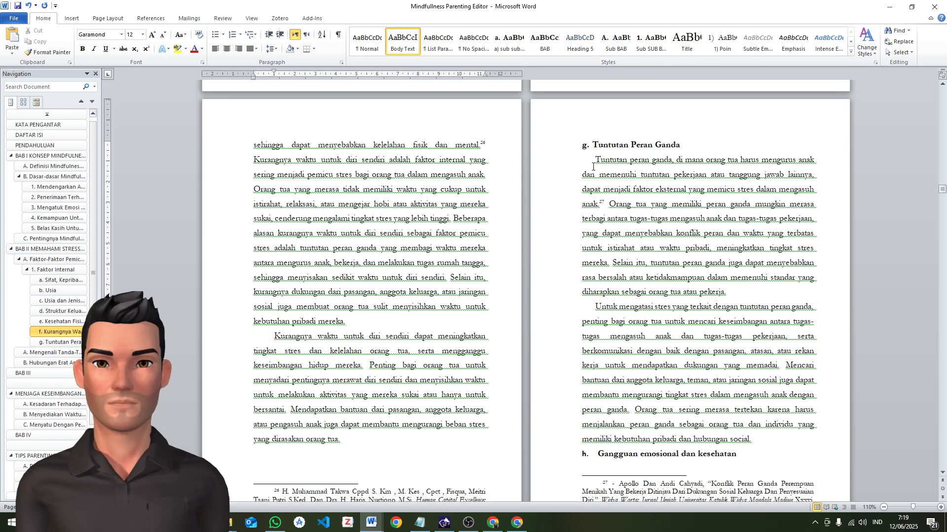
Apply the Body Text style to the two paragraphs under the heading "Tuntutan Peran Ganda"
click(593, 161)
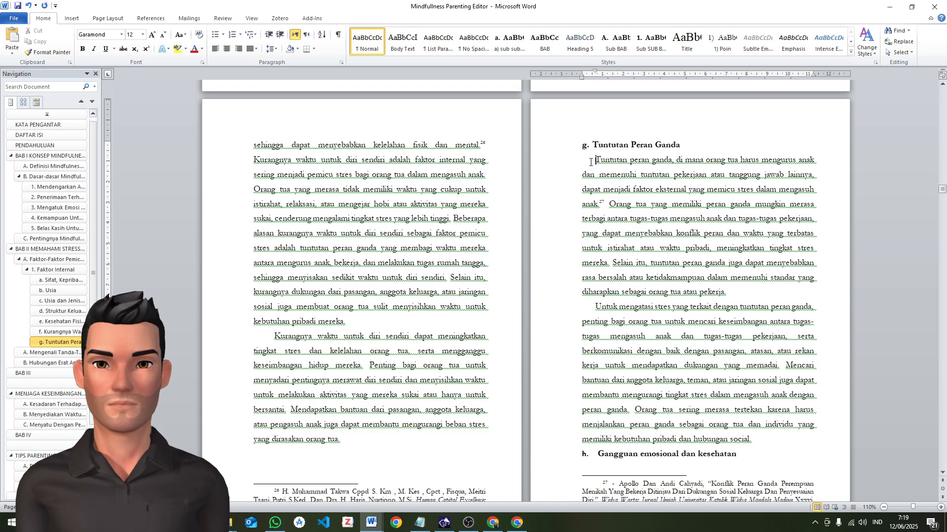
key(ctrl+shift+v)
click(595, 308)
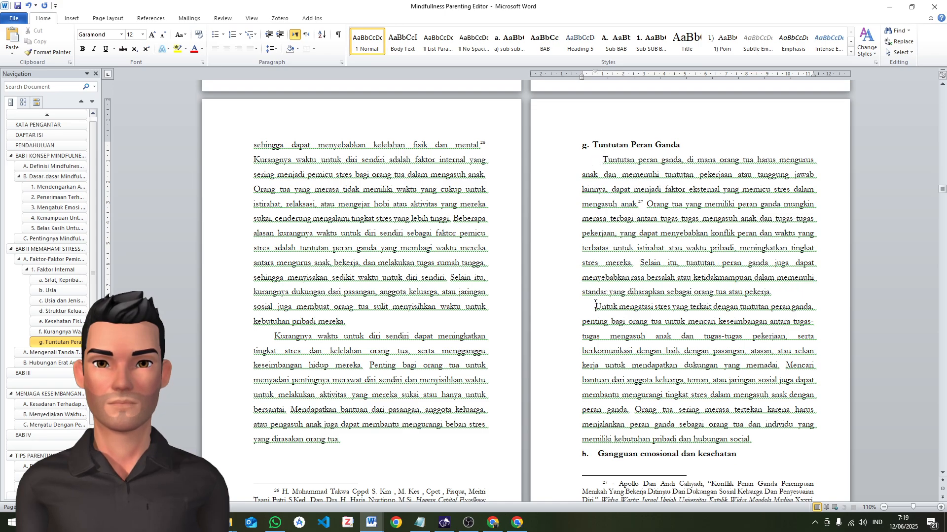
key(ctrl+shift+v)
Apply the "a) sub sub sub BAB" style to "Gangguan emosional dan kesehatan" and push that heading to the next page with an empty line
click(599, 453)
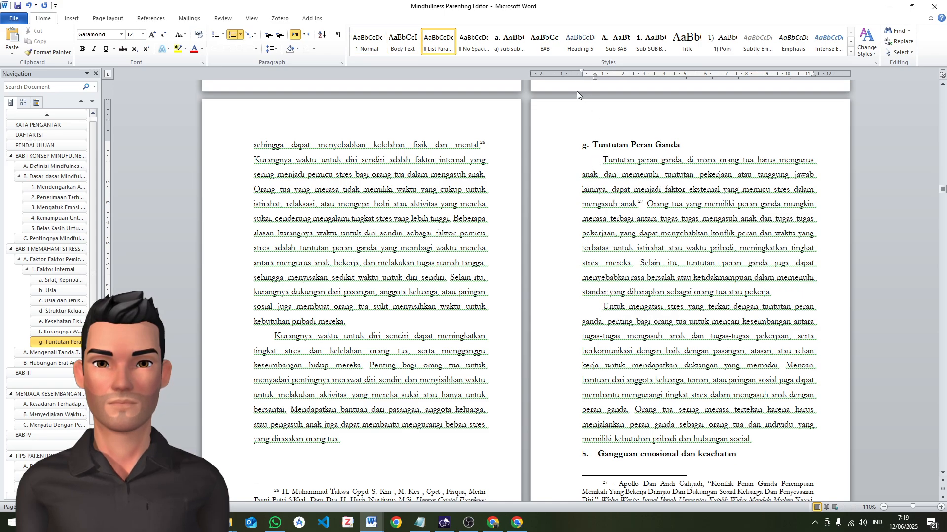
click(520, 50)
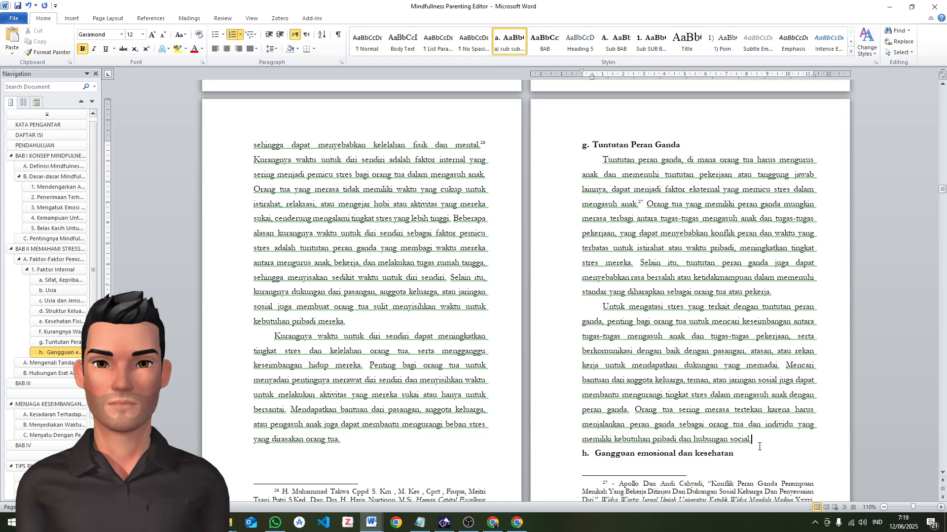
key(Return)
scroll(750, 371, down, 15)
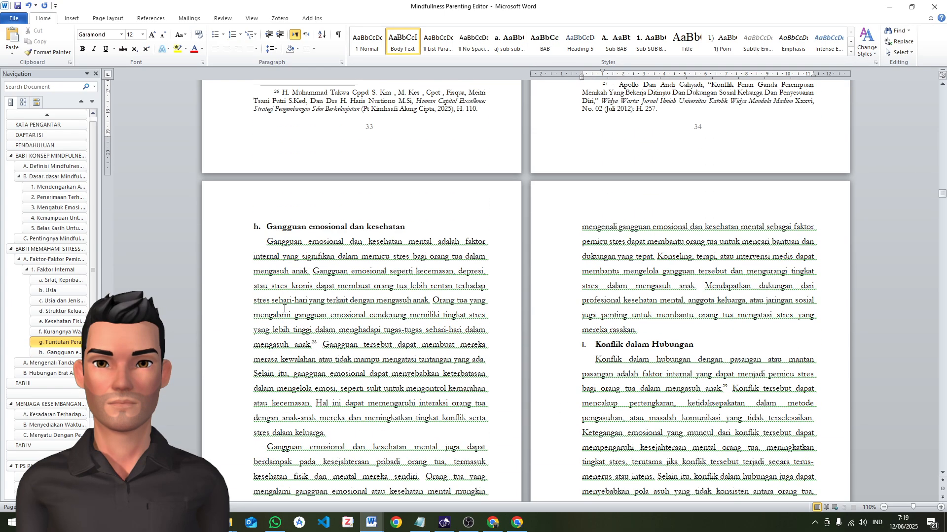
Apply the Body Text style to the two paragraphs under the heading "Gangguan emosional dan kesehatan"
key(Tab)
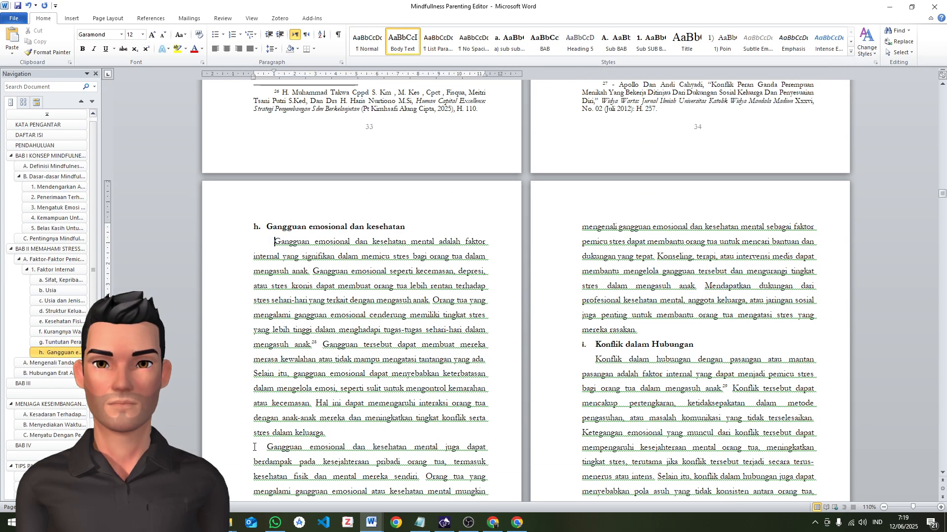
click(254, 448)
key(Tab)
scroll(606, 218, down, 3)
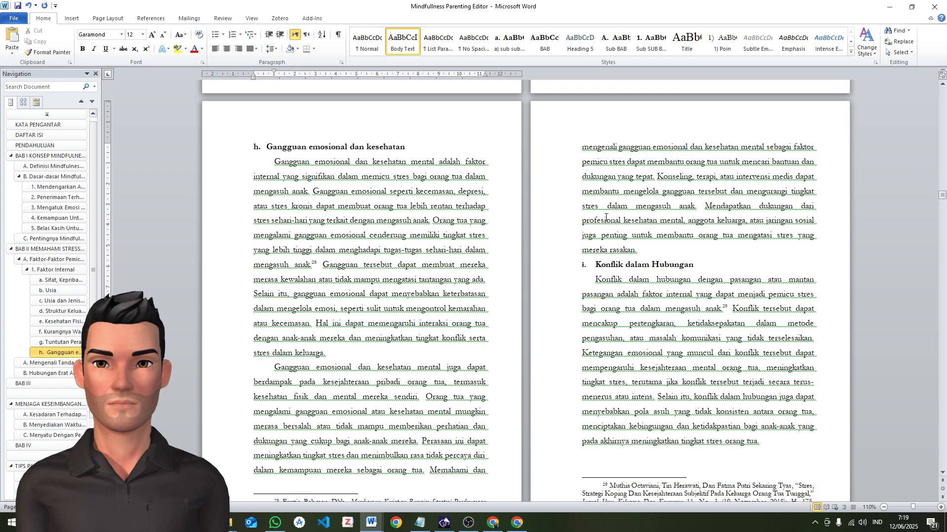
Apply the "a) sub sub sub BAB" style to the heading "Konflik dalam Hubungan" and Body Text to its first paragraph
click(597, 266)
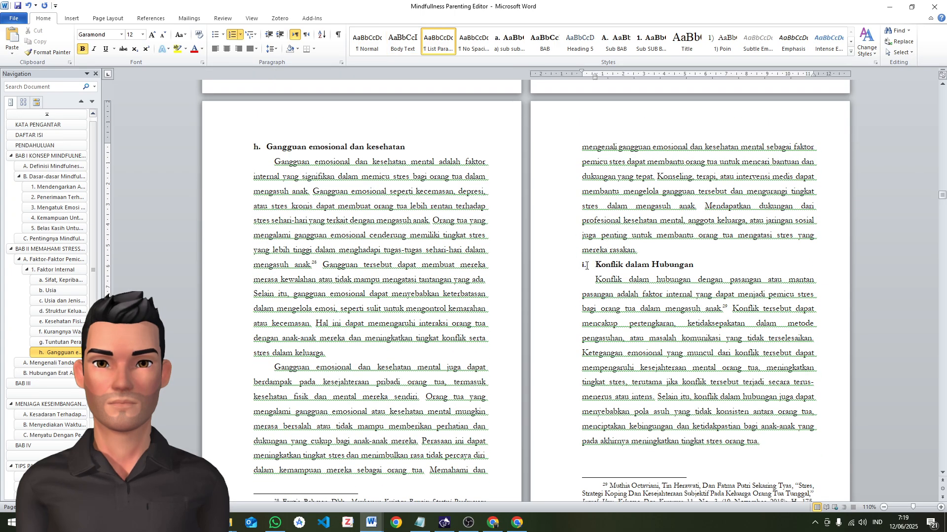
click(583, 266)
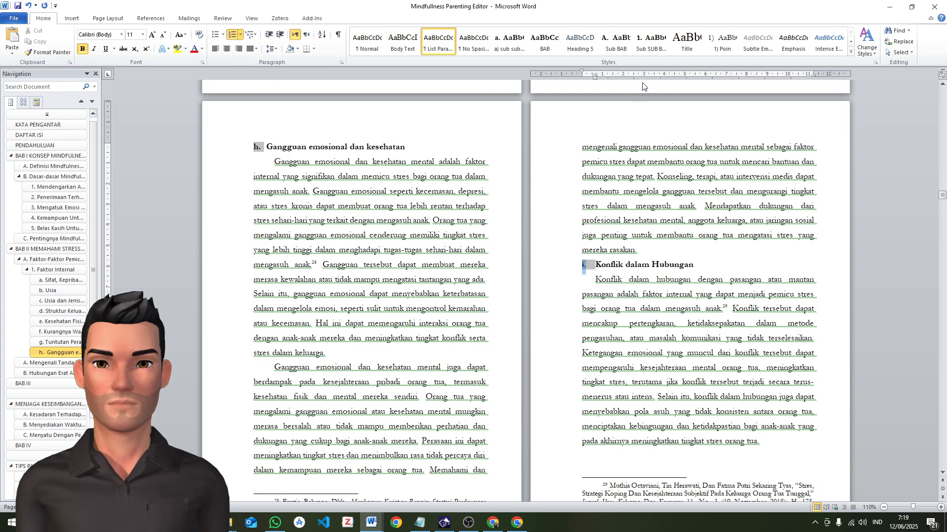
click(510, 42)
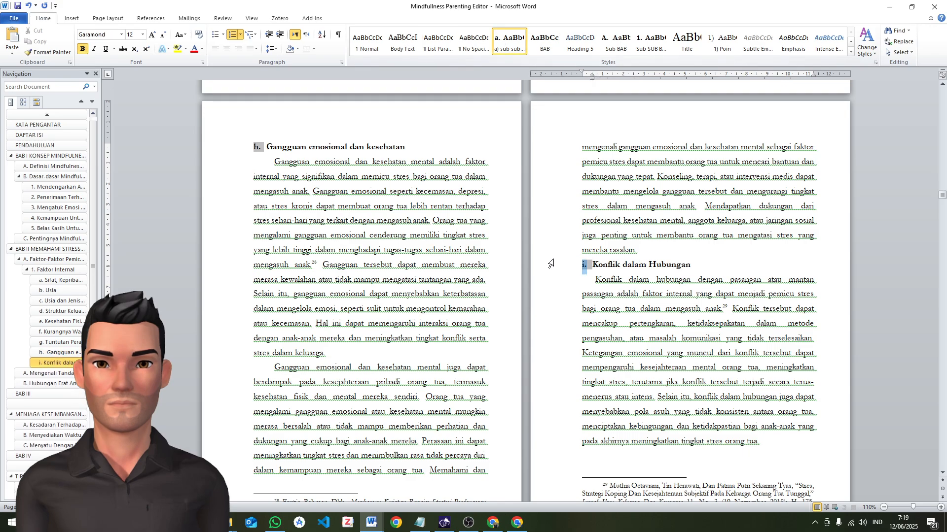
click(594, 285)
scroll(331, 331, down, 7)
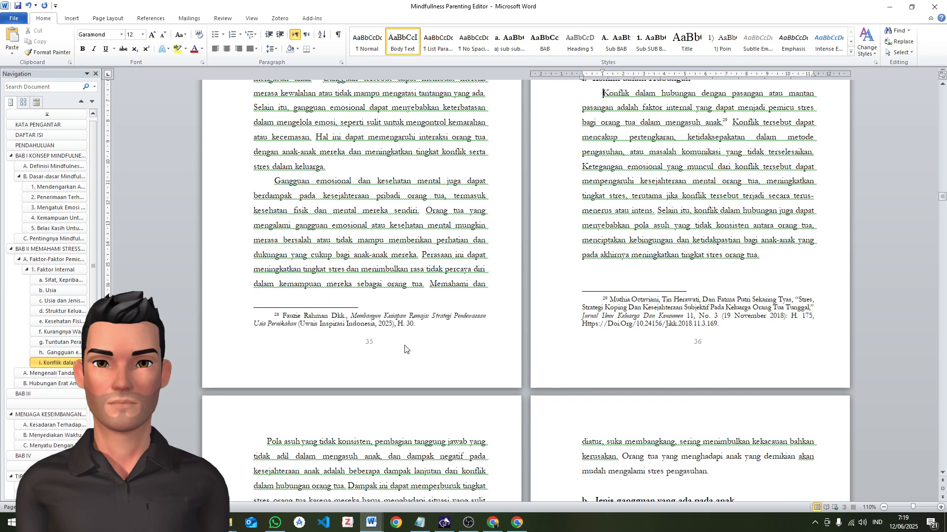
Apply the Body Text style to the second paragraph under "Konflik dalam Hubungan", starting with "Pola asuh yang tidak konsisten"
click(267, 282)
key(BackSpace)
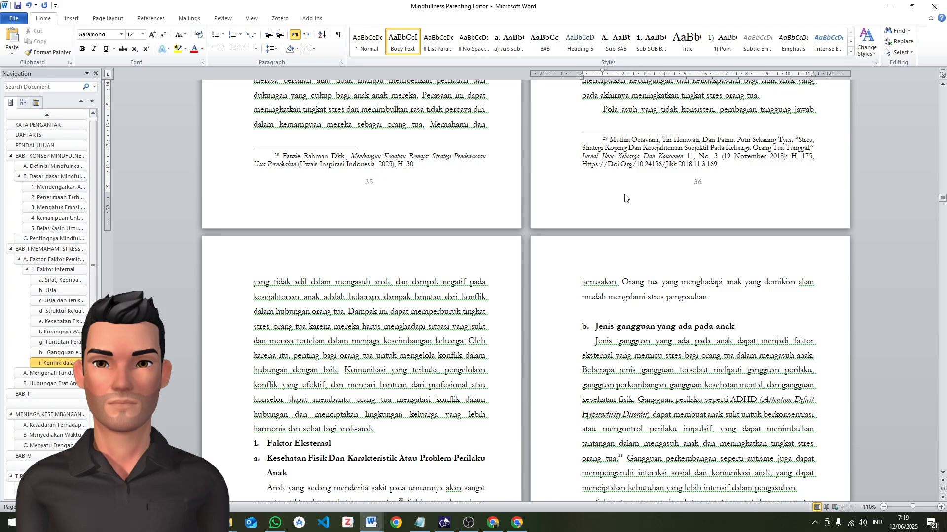
scroll(625, 197, up, 4)
scroll(628, 204, down, 3)
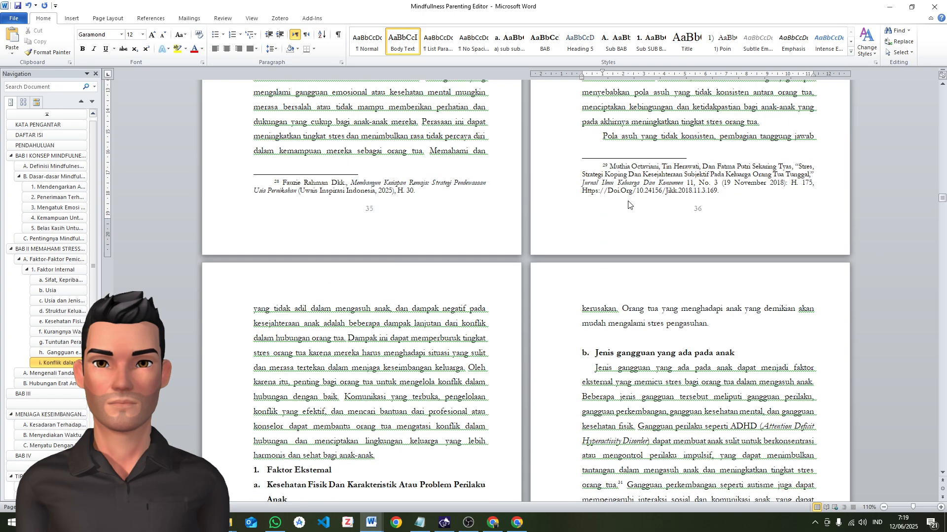
Apply the "Sub SUB BAB" numbered style to the heading "Faktor Eksternal"
scroll(628, 205, down, 2)
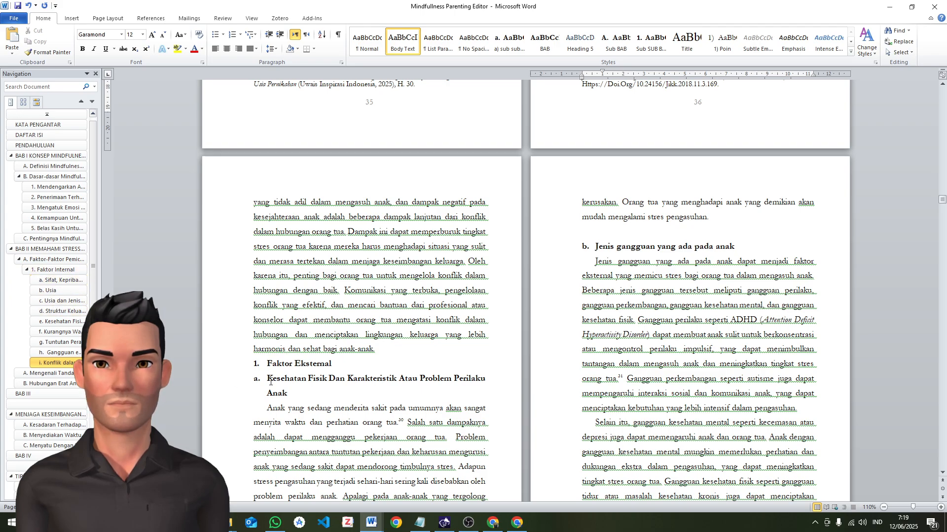
click(267, 365)
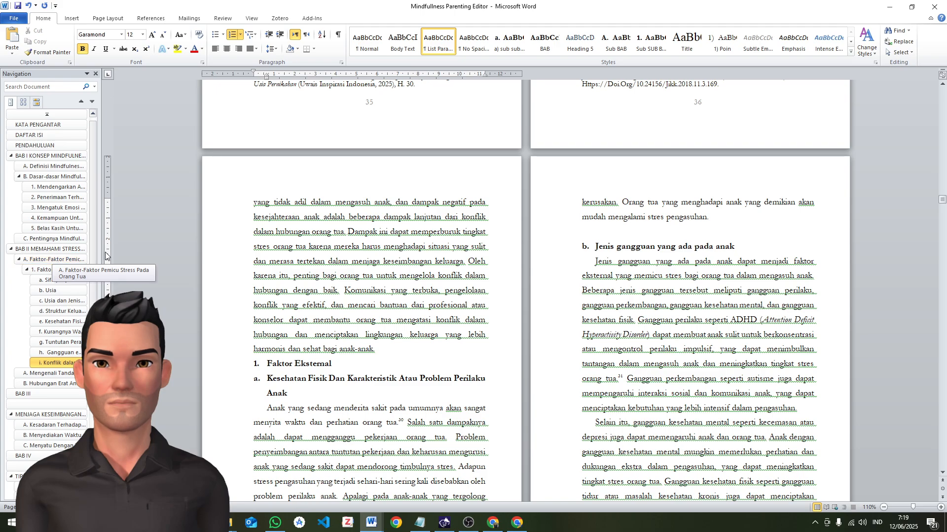
click(617, 42)
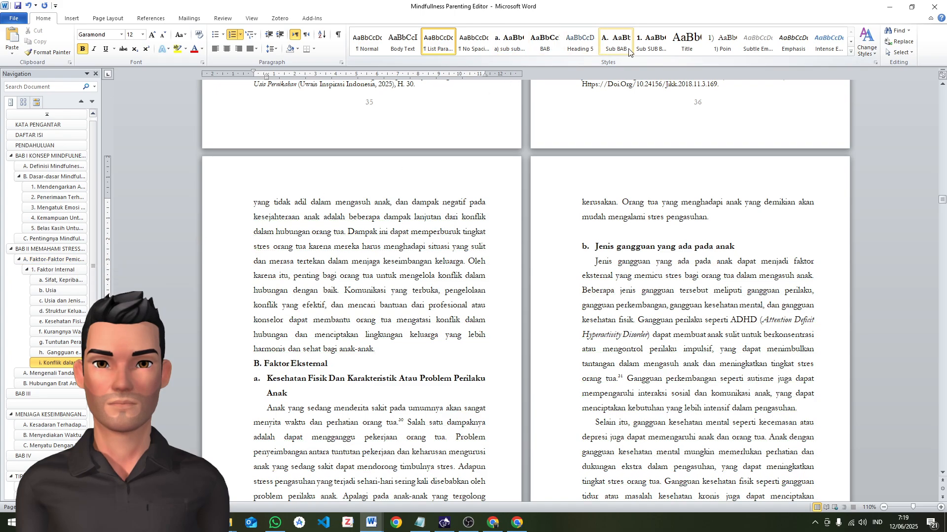
click(648, 50)
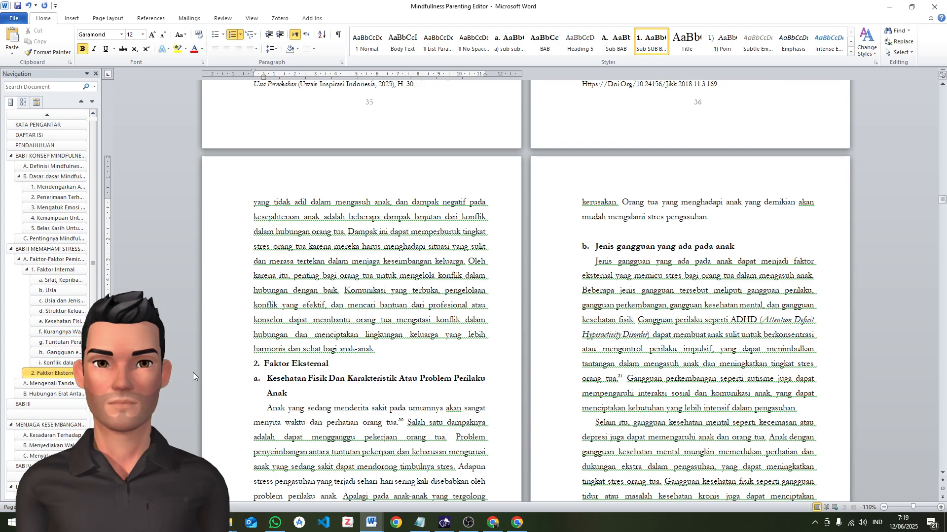
Apply the "a) sub sub sub BAB" style to "Kesehatan Fisik Dan Karakteristik Atau Problem Perilaku Anak", restart its numbering at a and tighten its hanging indent
click(268, 382)
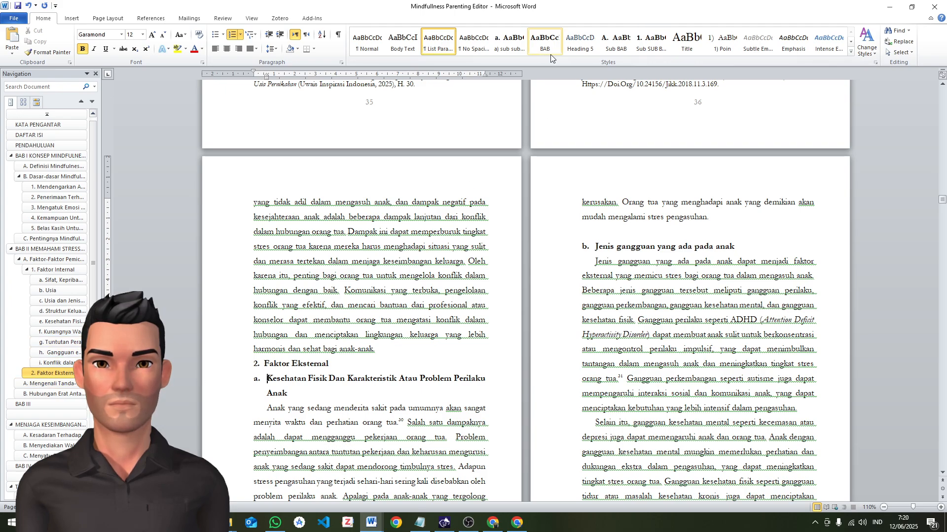
click(511, 49)
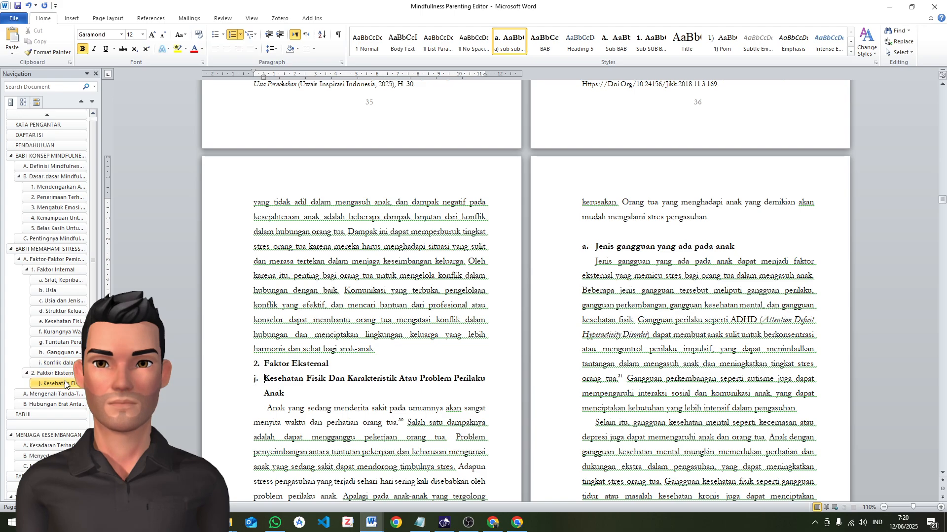
right_click(255, 379)
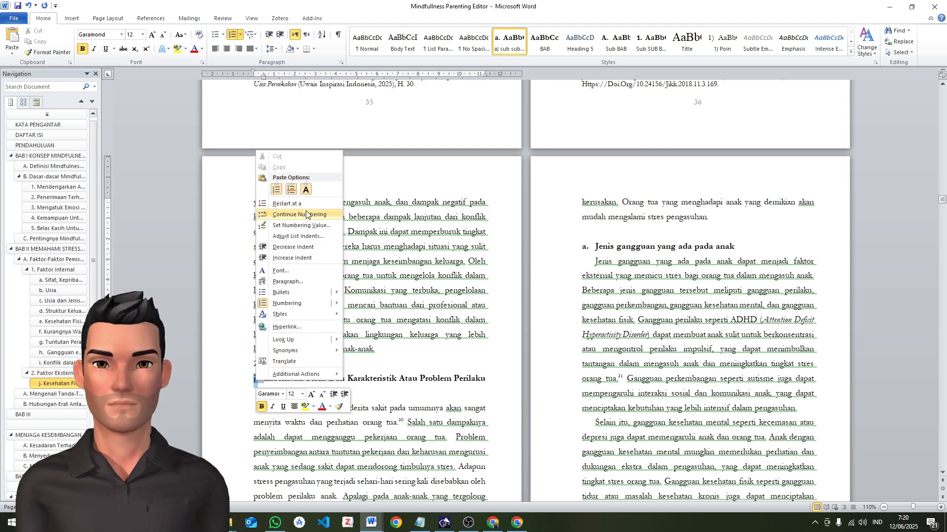
click(314, 204)
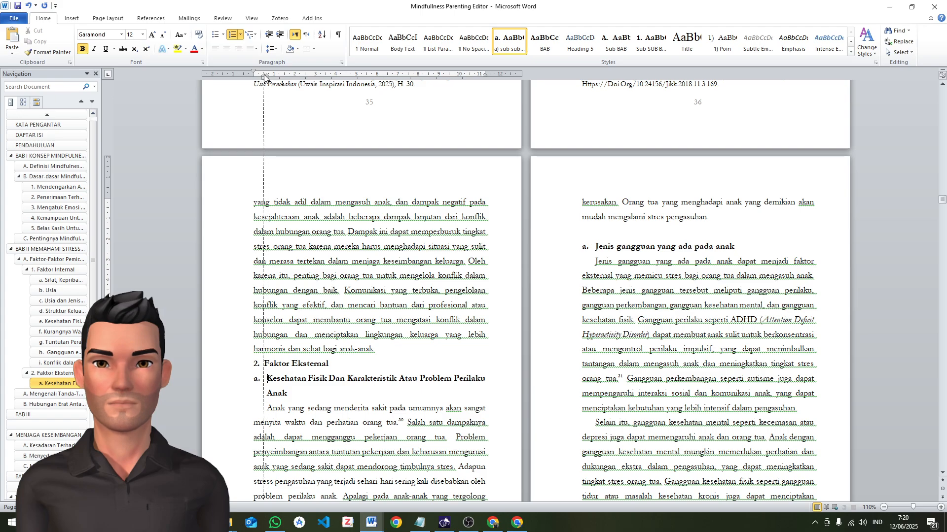
drag(264, 76, 263, 77)
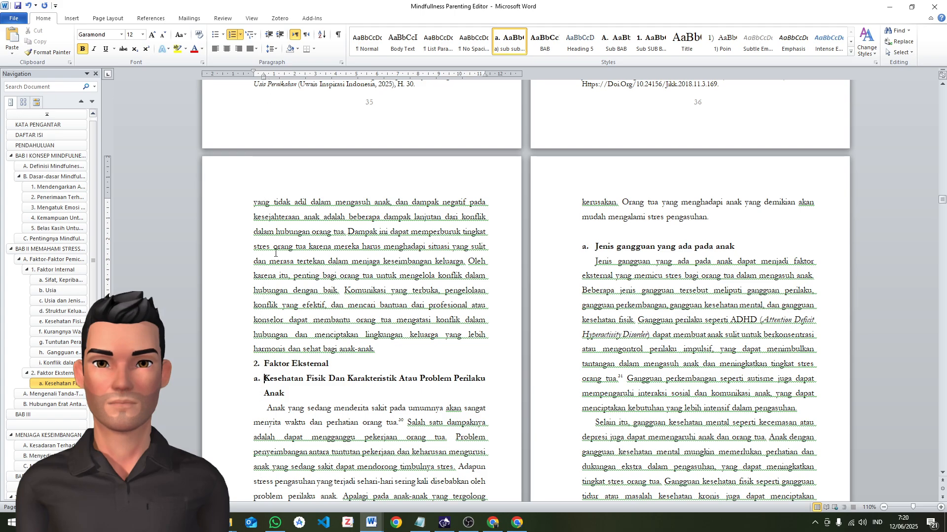
Apply the Body Text style to the paragraph starting with "Anak yang sedang menderita sakit"
click(263, 419)
scroll(365, 368, down, 3)
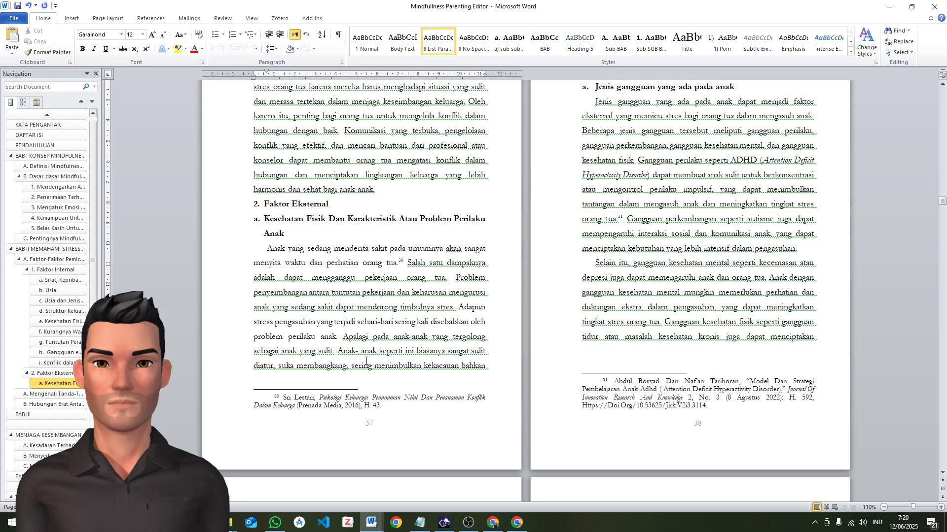
key(ctrl+shift+v)
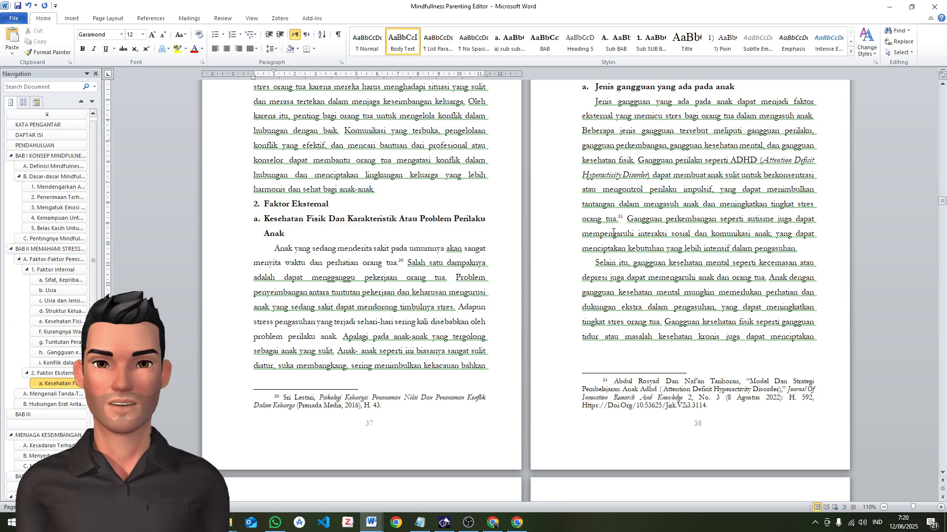
scroll(572, 216, down, 2)
scroll(623, 236, up, 3)
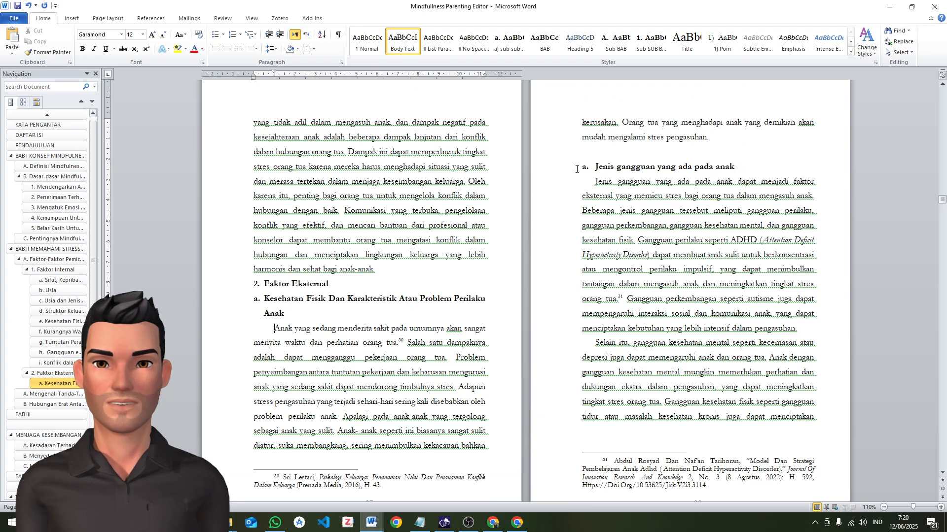
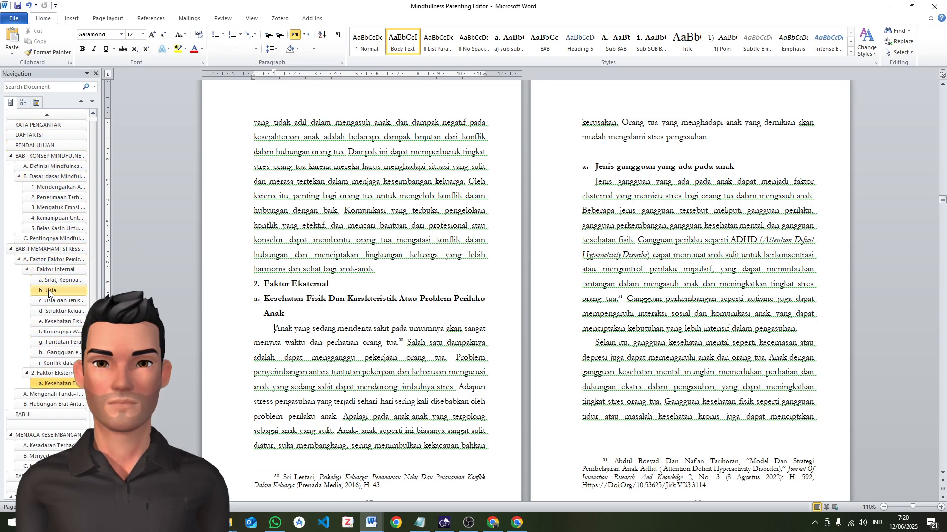
Exclude the blank heading line between BAB III and its chapter title from the table of contents
scroll(873, 365, up, 1)
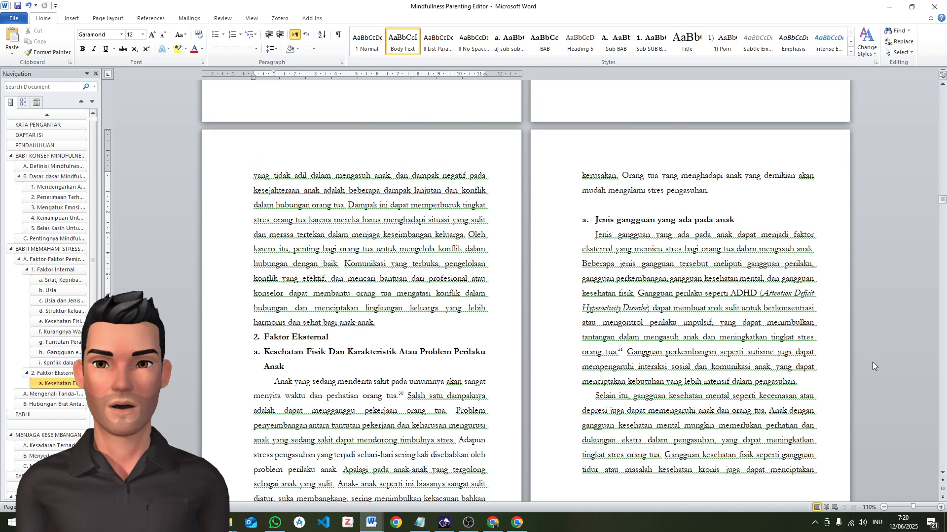
scroll(873, 365, up, 7)
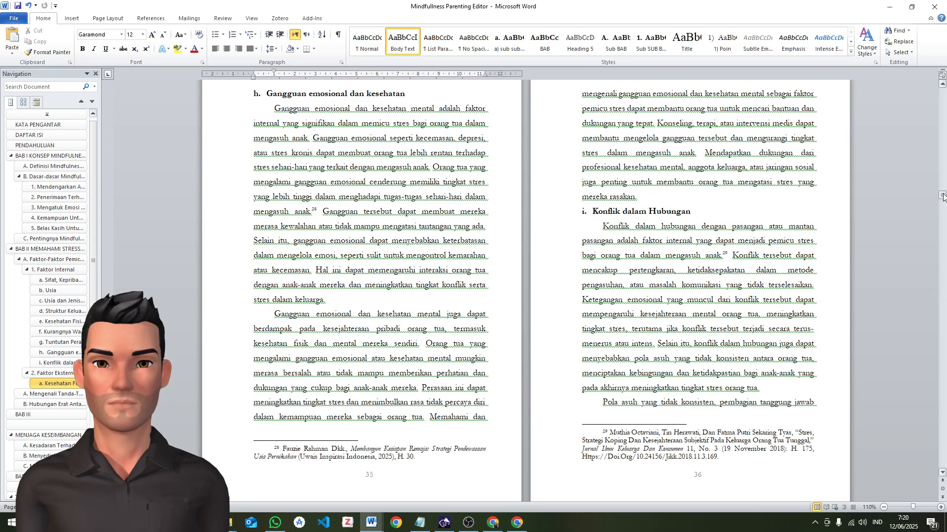
scroll(493, 320, down, 3)
scroll(82, 418, down, 4)
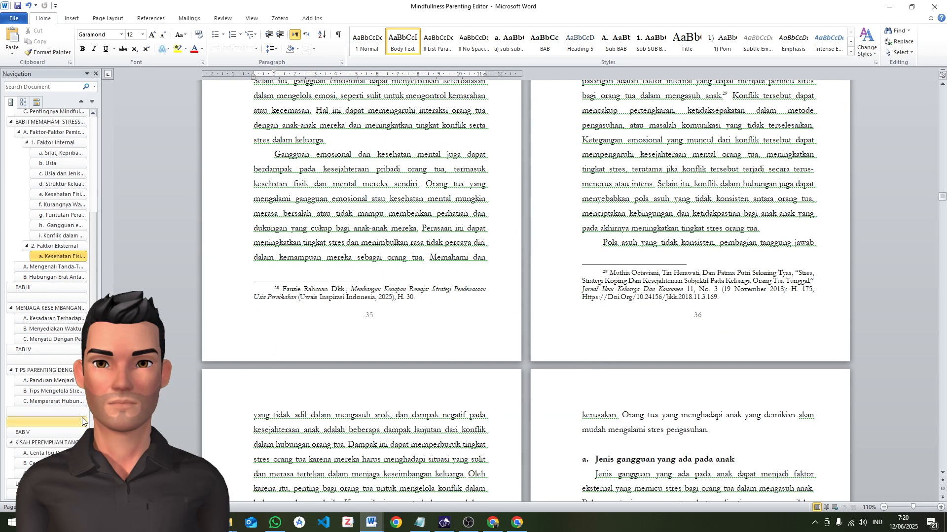
scroll(35, 185, up, 5)
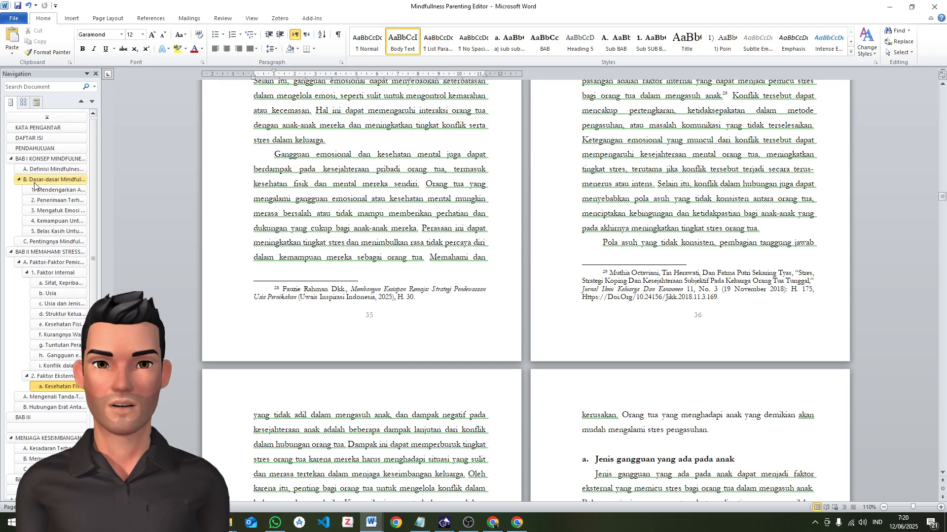
scroll(34, 197, down, 4)
click(37, 303)
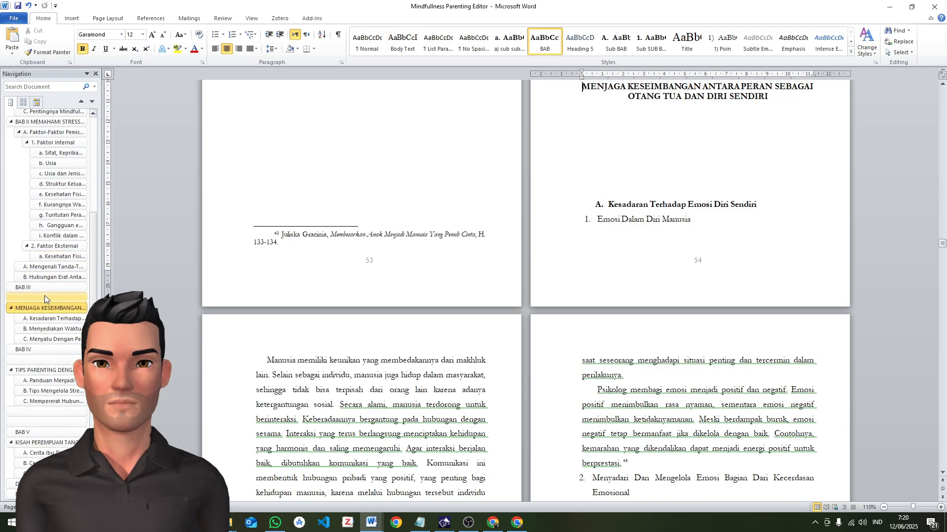
click(45, 296)
click(145, 18)
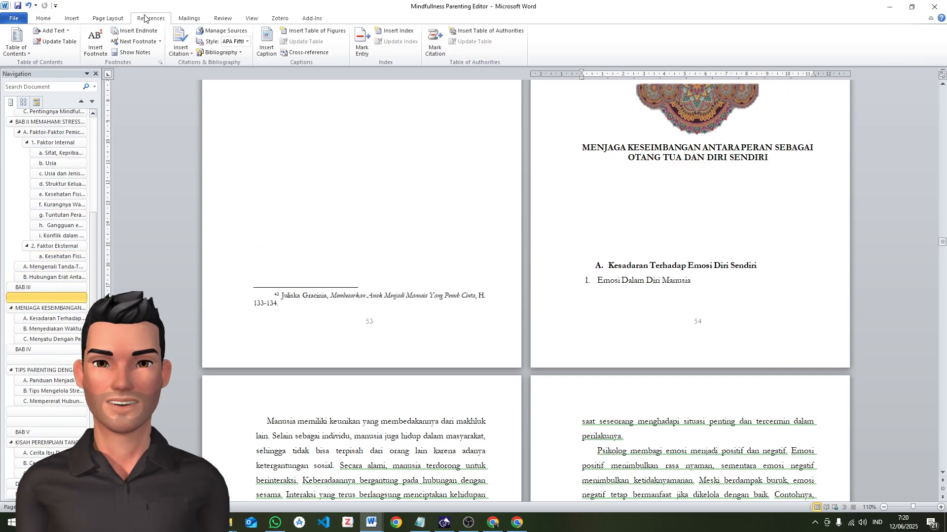
click(53, 31)
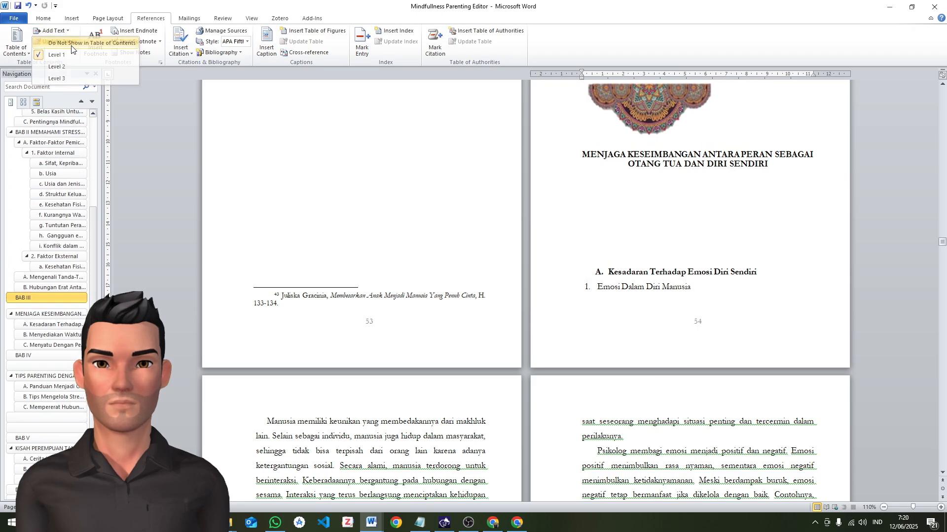
click(74, 40)
Exclude the blank heading line between BAB IV and its chapter title from the table of contents
click(55, 360)
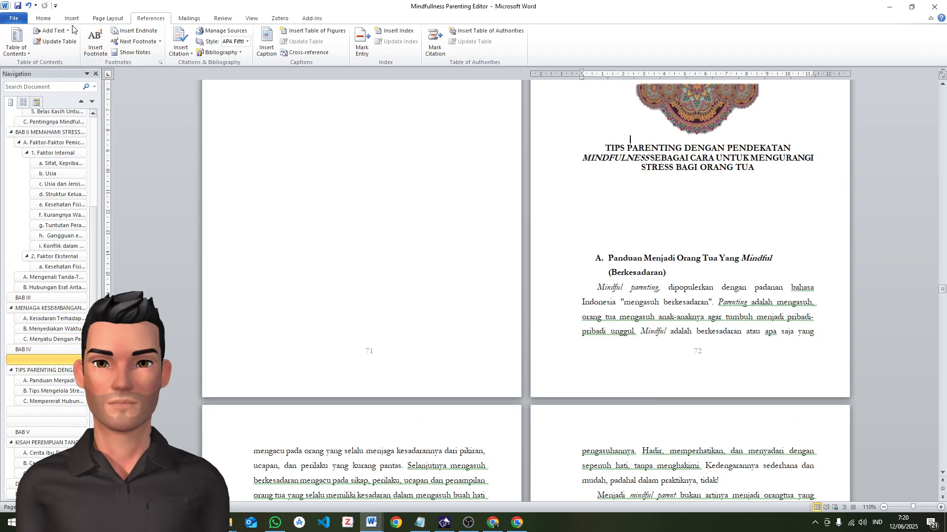
click(53, 31)
click(74, 43)
Exclude the two blank heading lines just before BAB V from the table of contents
click(46, 412)
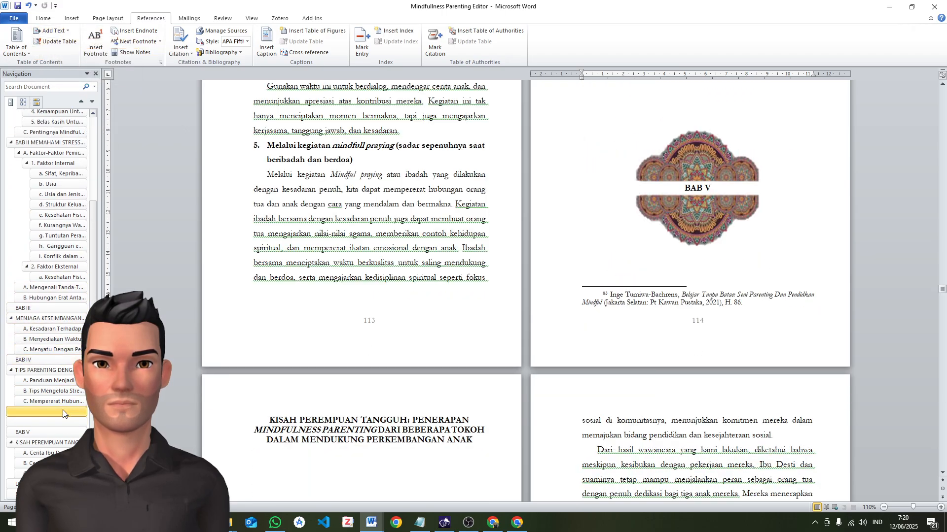
click(54, 30)
click(69, 43)
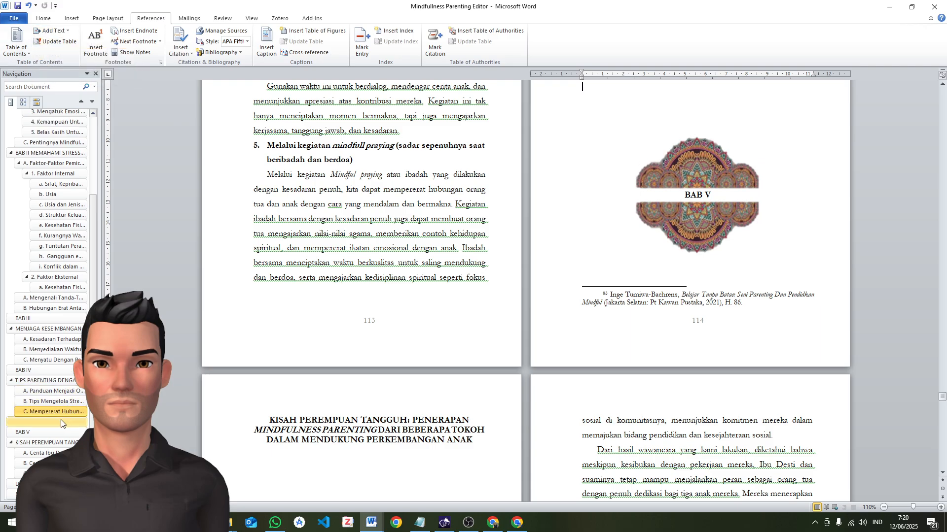
click(64, 31)
click(69, 43)
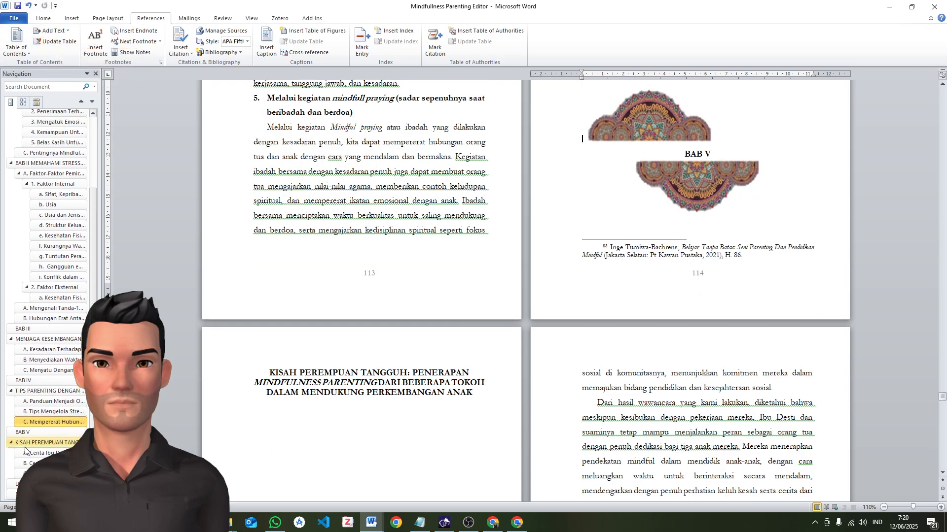
Move the DAFTAR PUSTAKA heading down from beside the family photo to its own line below the Gambar 5.2 caption
scroll(71, 304, up, 3)
scroll(735, 376, up, 3)
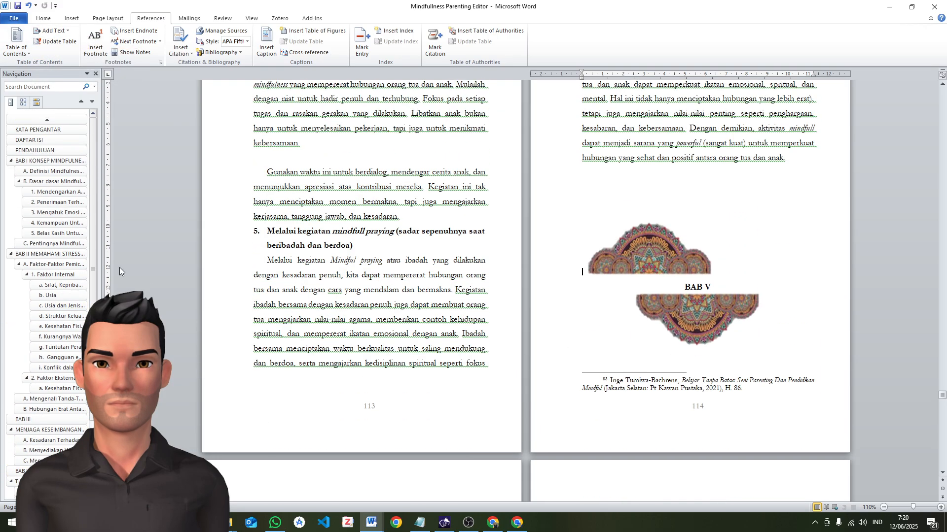
scroll(746, 292, up, 4)
scroll(746, 292, down, 8)
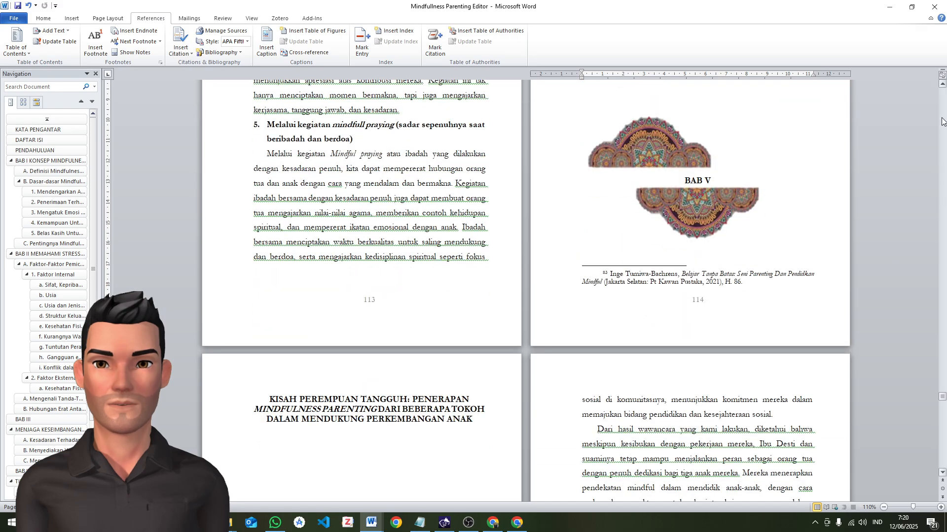
drag(942, 395, 944, 451)
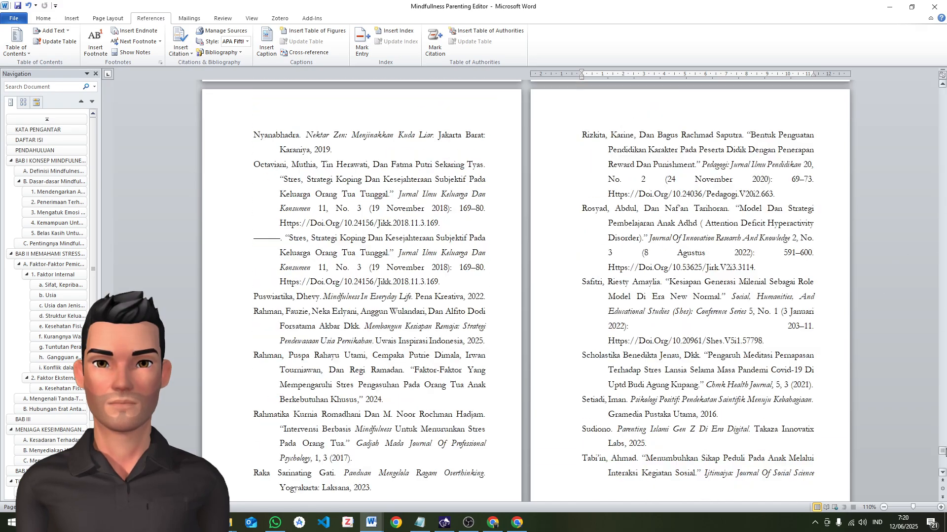
scroll(596, 333, up, 15)
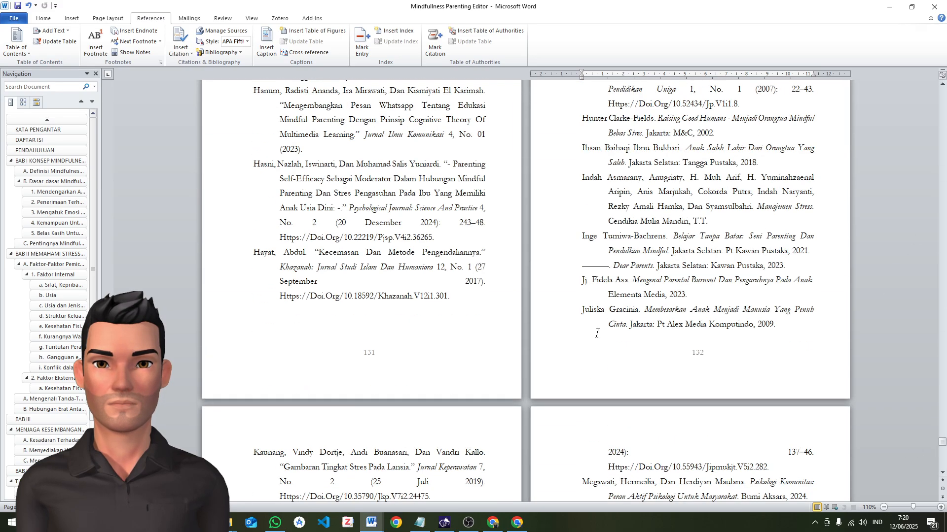
scroll(596, 334, up, 20)
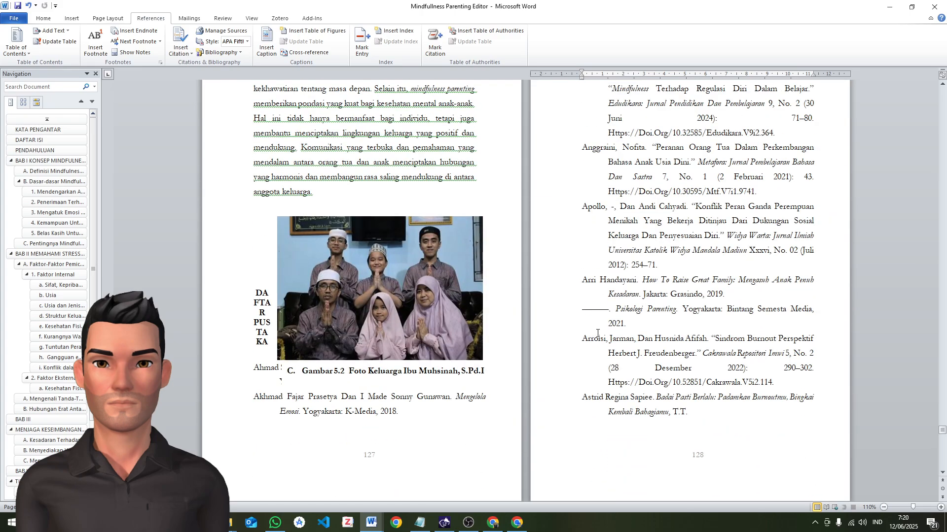
scroll(597, 333, up, 1)
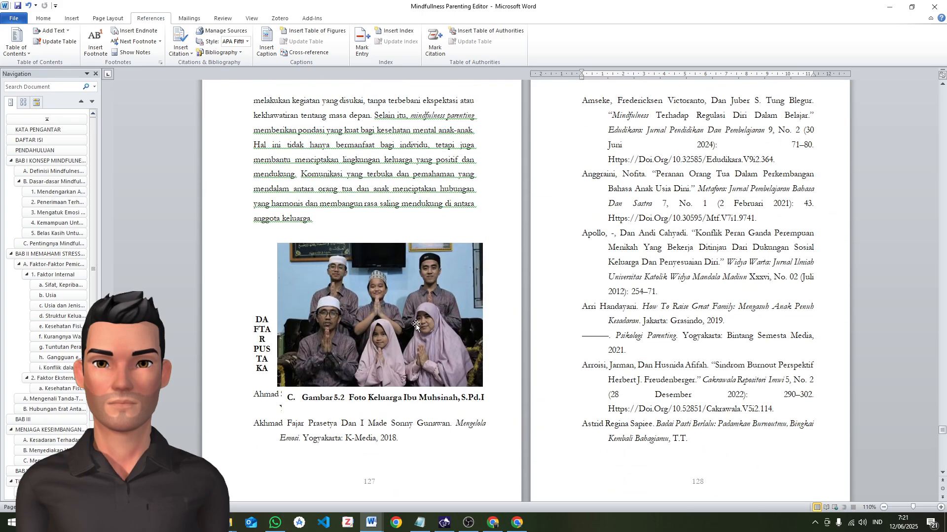
scroll(416, 323, up, 12)
scroll(387, 334, down, 14)
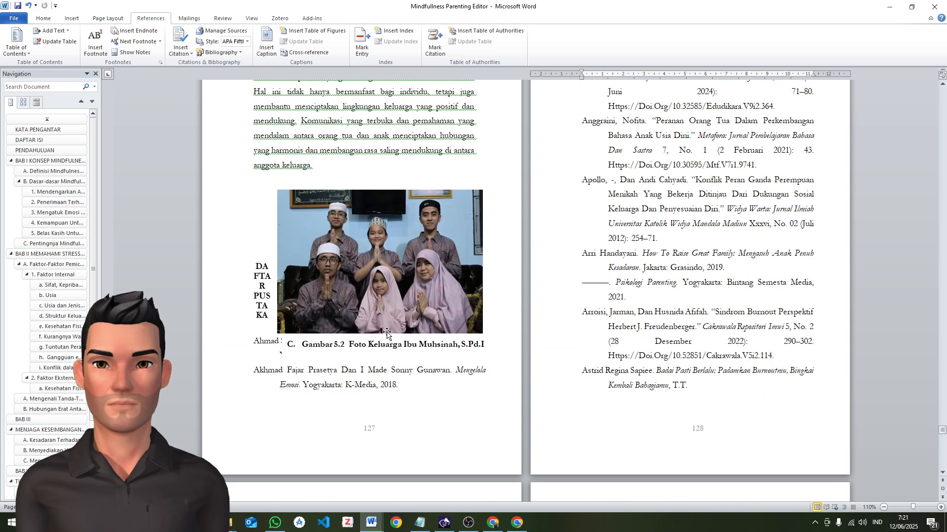
key(ctrl+z)
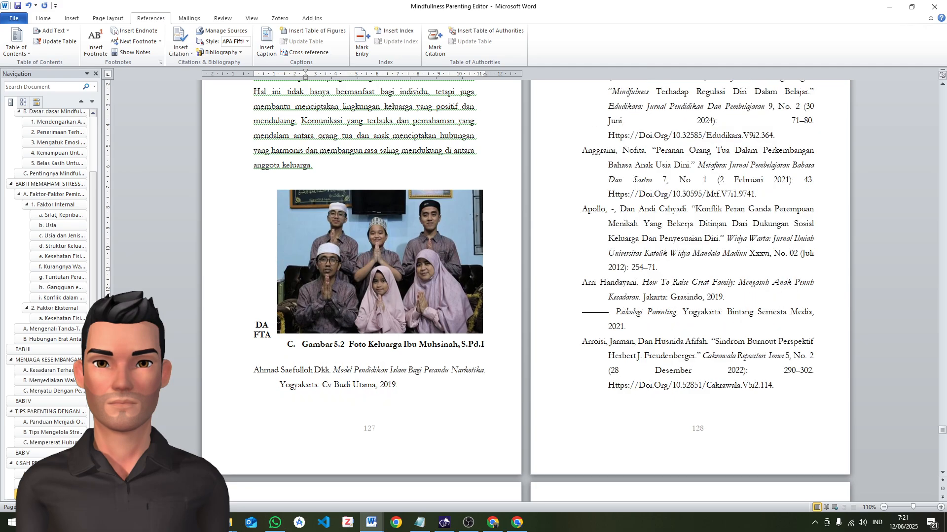
key(ctrl+z)
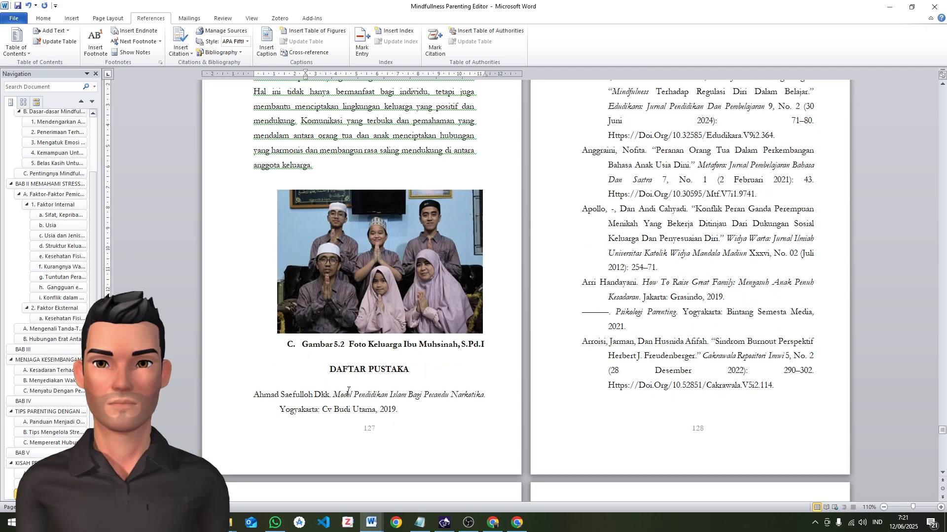
Insert a page break before the DAFTAR PUSTAKA heading so the bibliography starts on a new page
click(325, 375)
scroll(325, 371, up, 1)
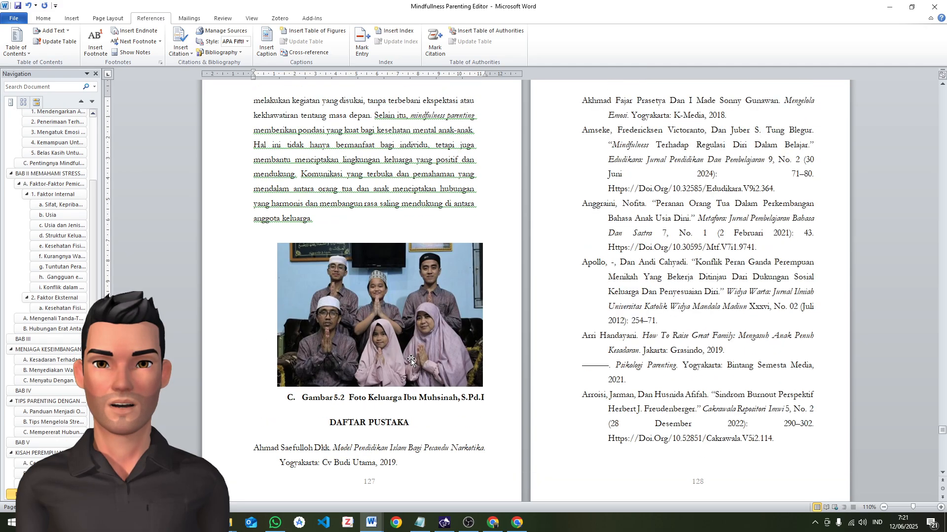
click(48, 31)
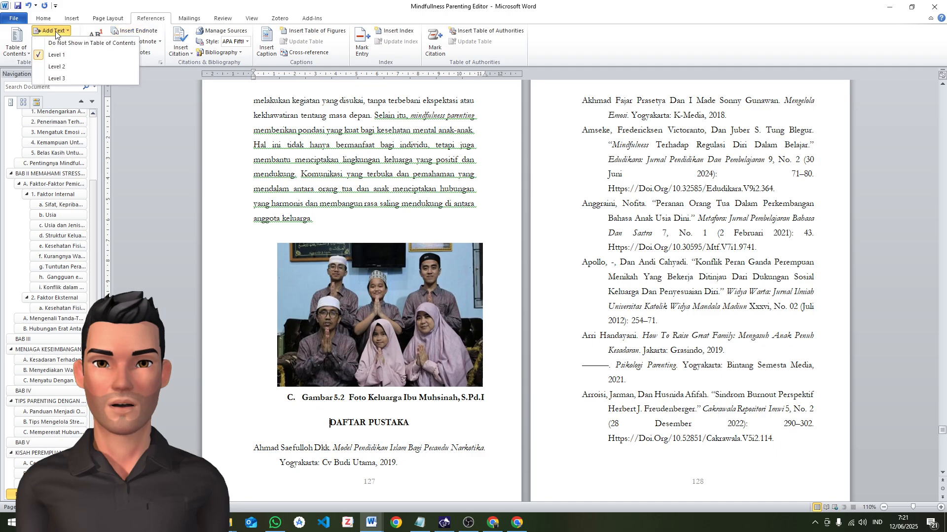
click(48, 31)
click(108, 18)
click(180, 30)
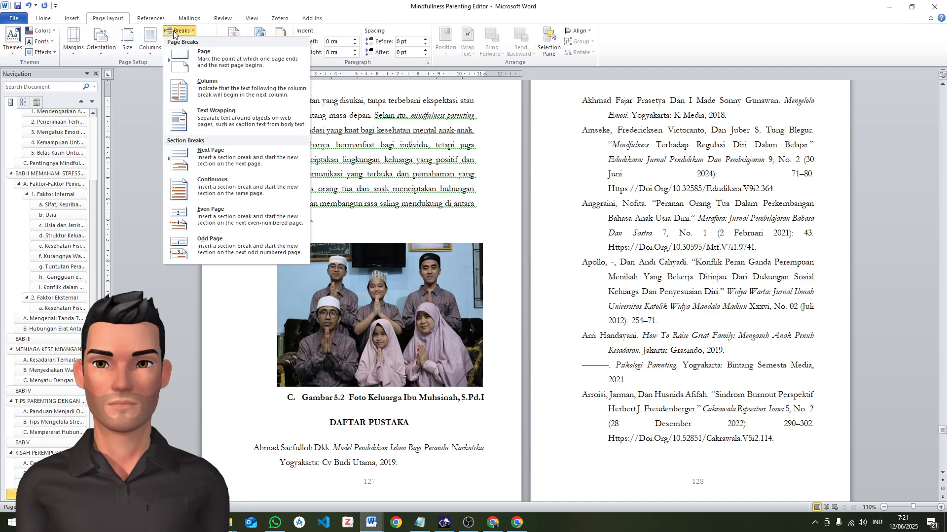
click(207, 49)
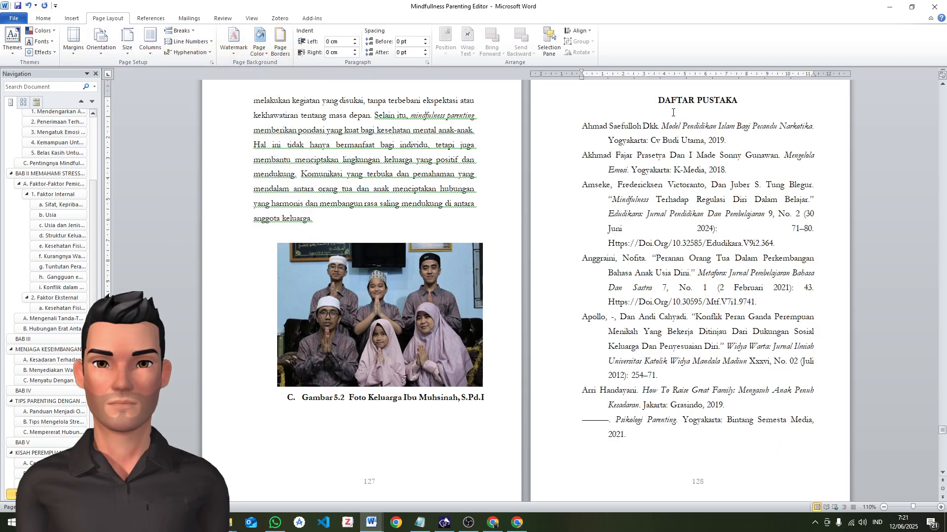
Insert a second page break before the DAFTAR PUSTAKA heading, leaving a blank page 128 ahead of the bibliography
scroll(682, 147, up, 2)
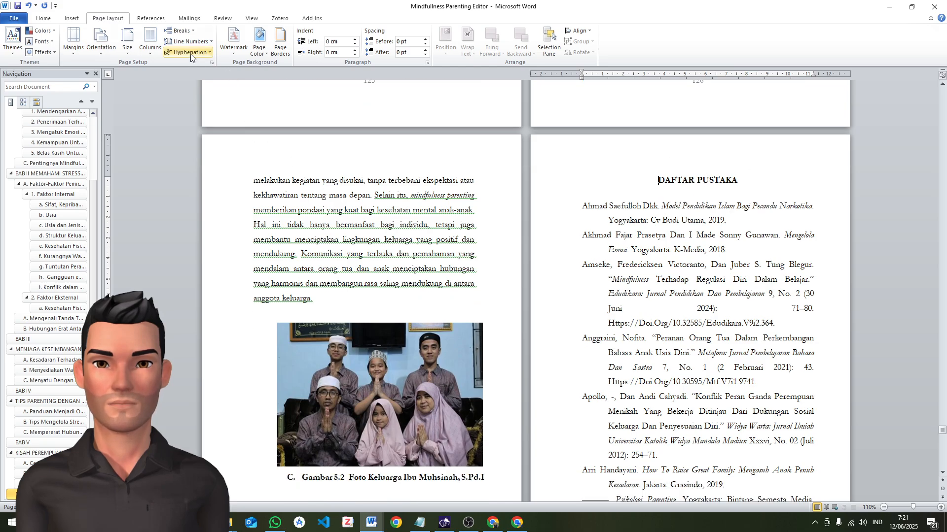
click(180, 31)
click(198, 59)
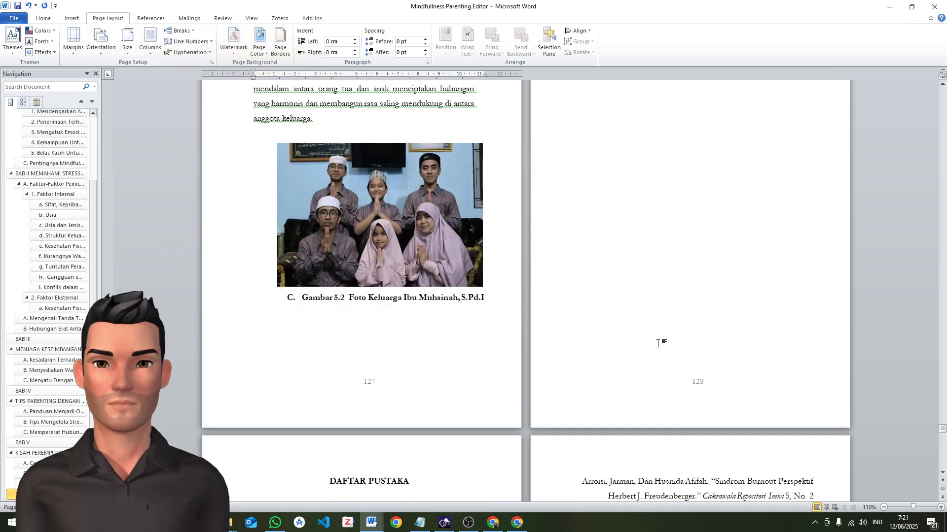
scroll(708, 222, down, 5)
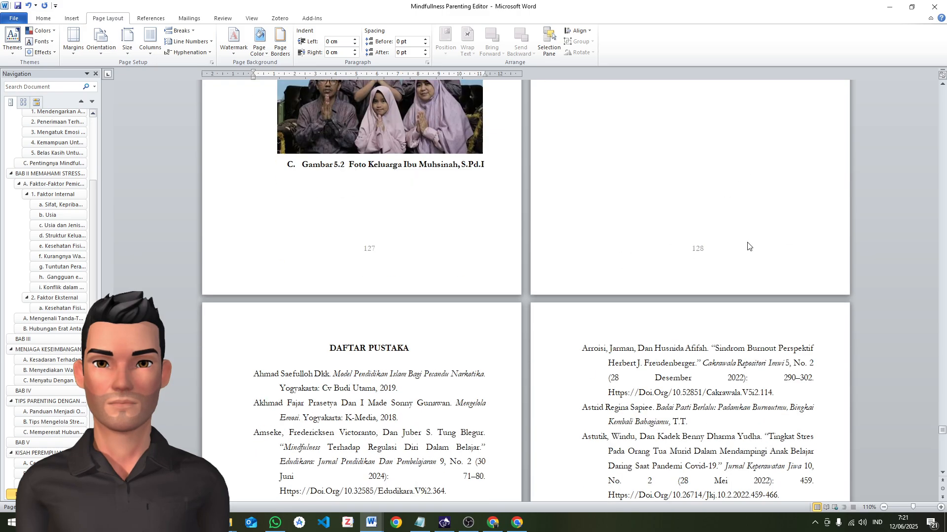
Set all bibliography entries, from the first one to the blank line after the last, to single line spacing with 6 pt before and after
scroll(567, 261, down, 1)
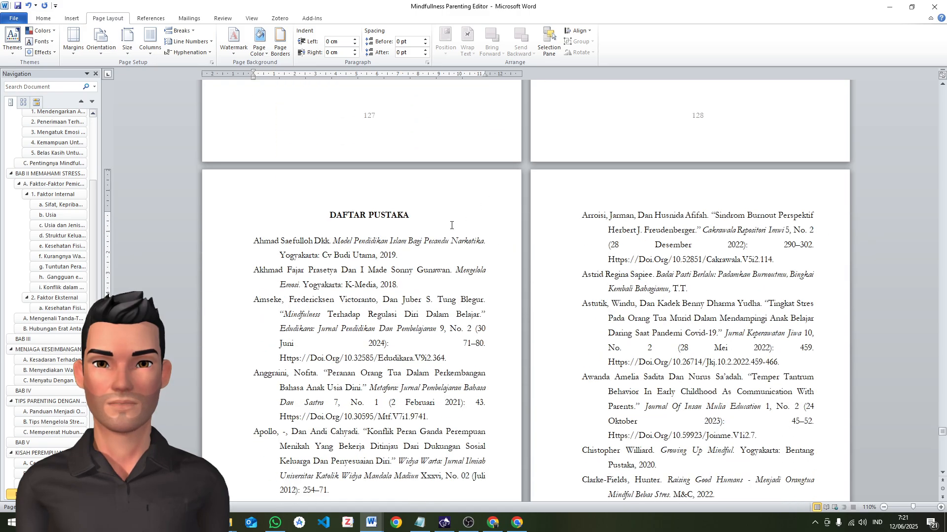
click(323, 217)
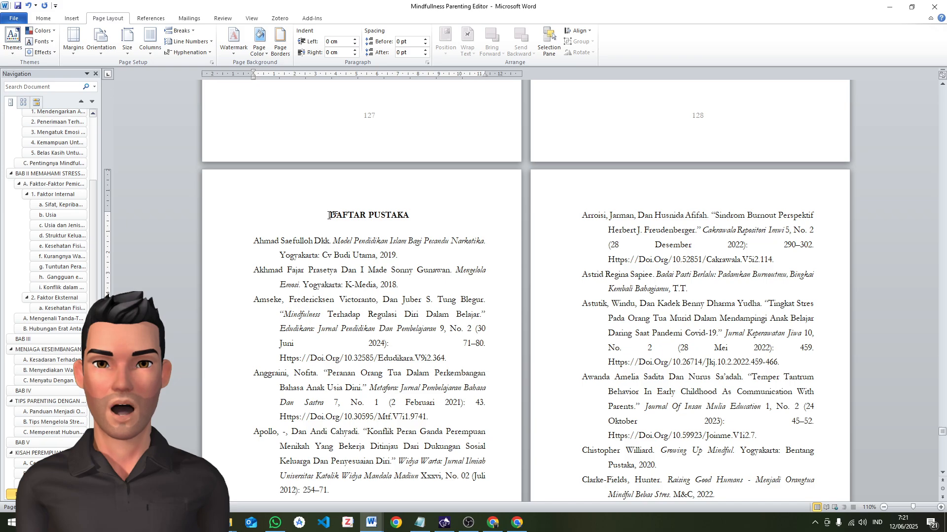
click(332, 241)
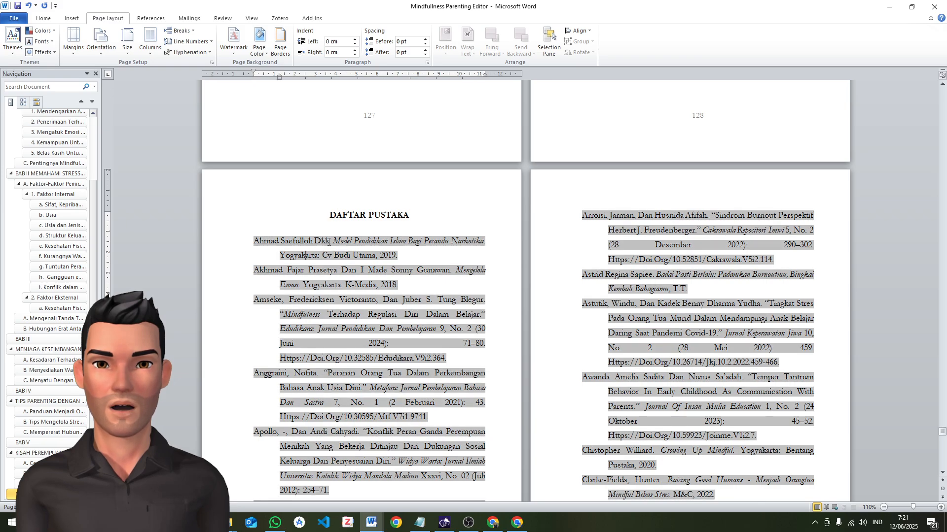
click(271, 214)
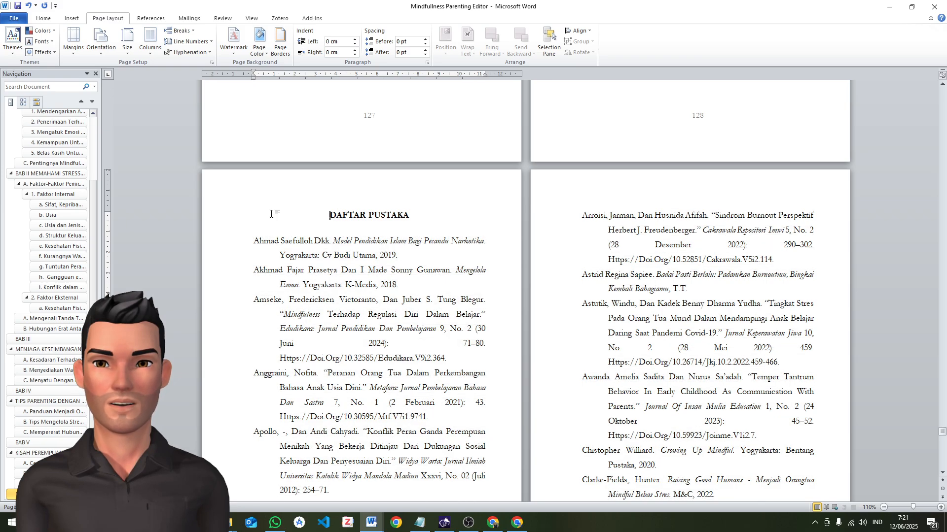
click(252, 242)
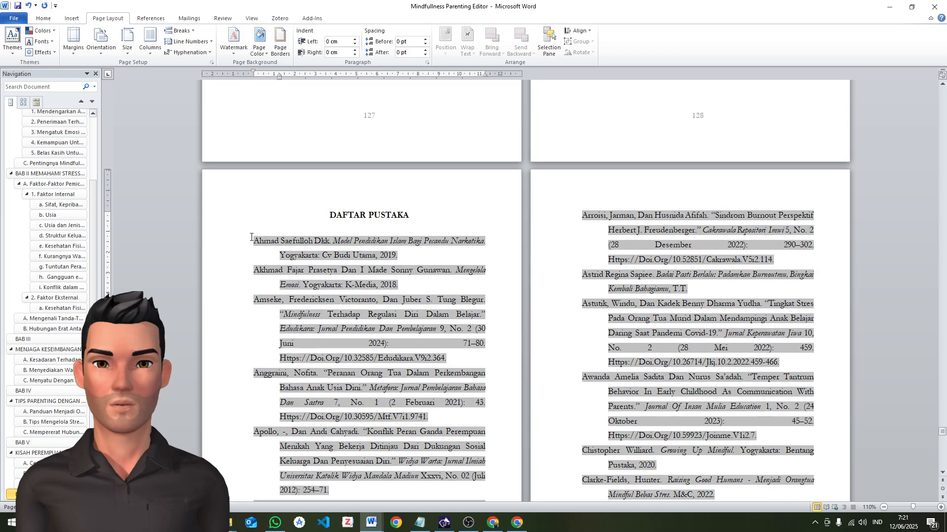
scroll(756, 368, down, 20)
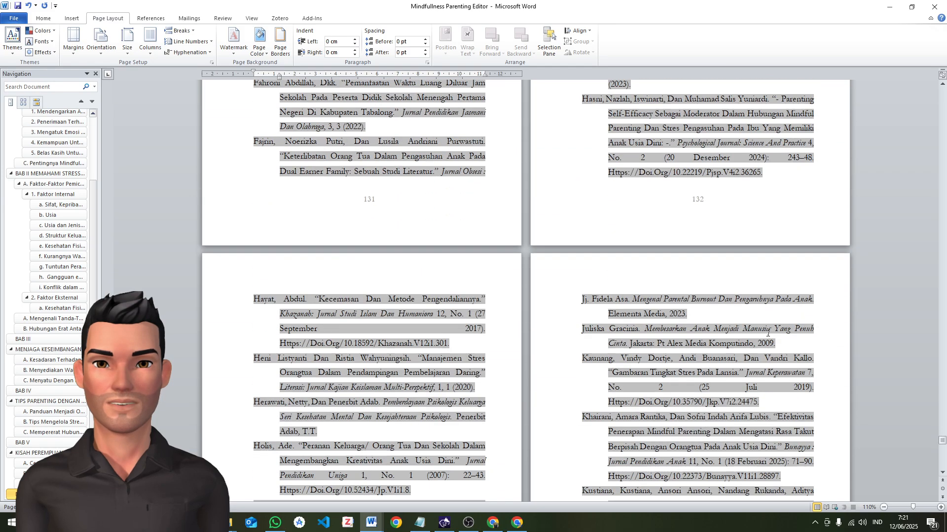
scroll(757, 369, down, 20)
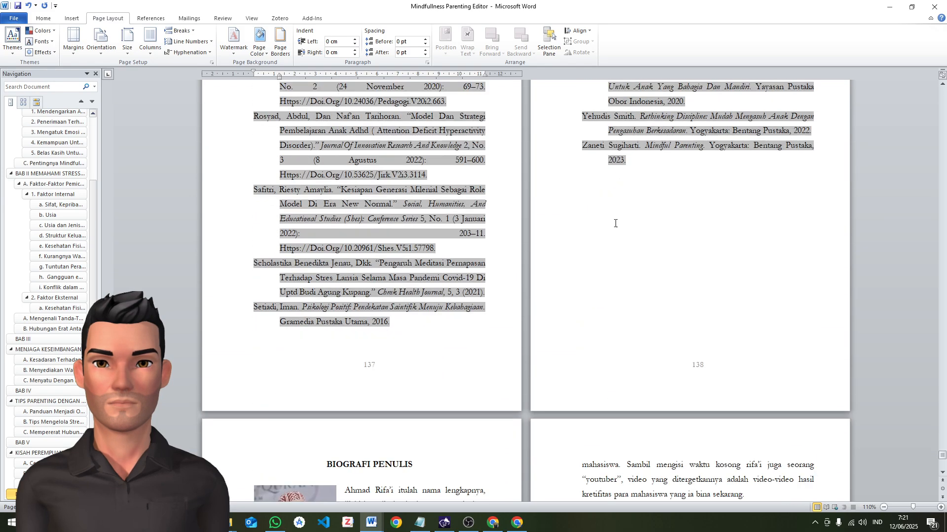
shift+click(587, 175)
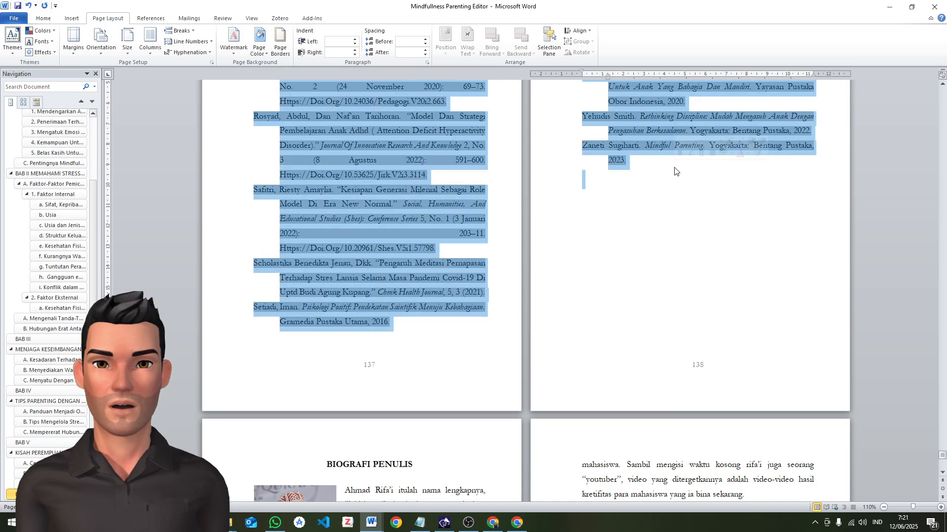
click(49, 20)
click(268, 51)
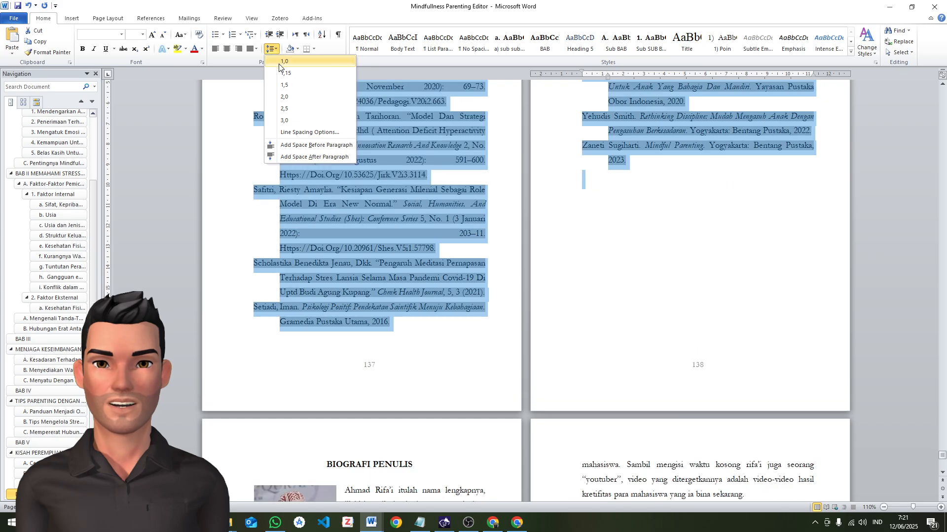
click(294, 135)
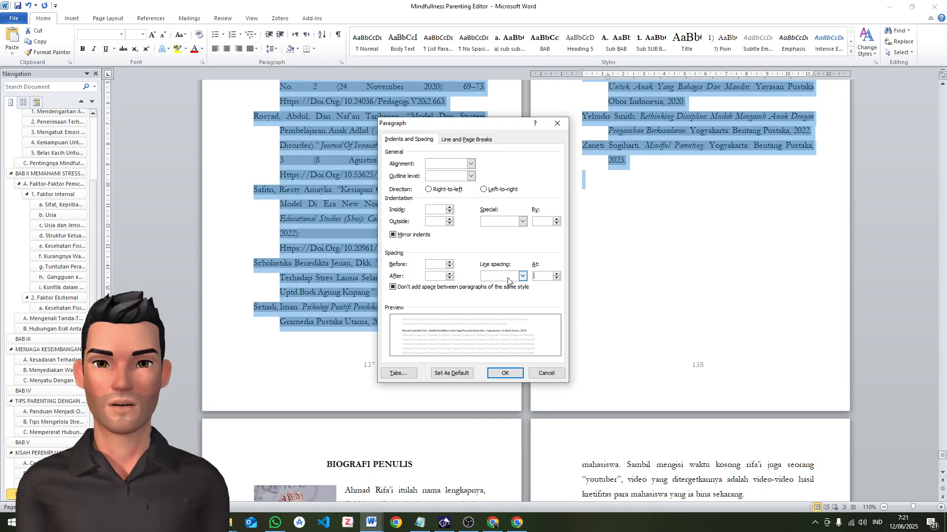
click(508, 277)
click(515, 285)
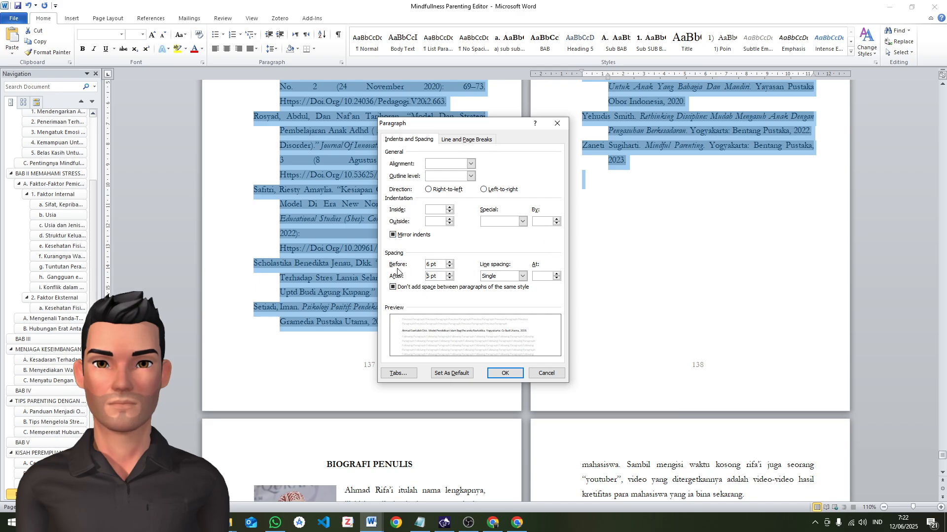
click(505, 373)
Review the spacing and page flow of the reformatted entries throughout the DAFTAR PUSTAKA pages
scroll(664, 262, up, 5)
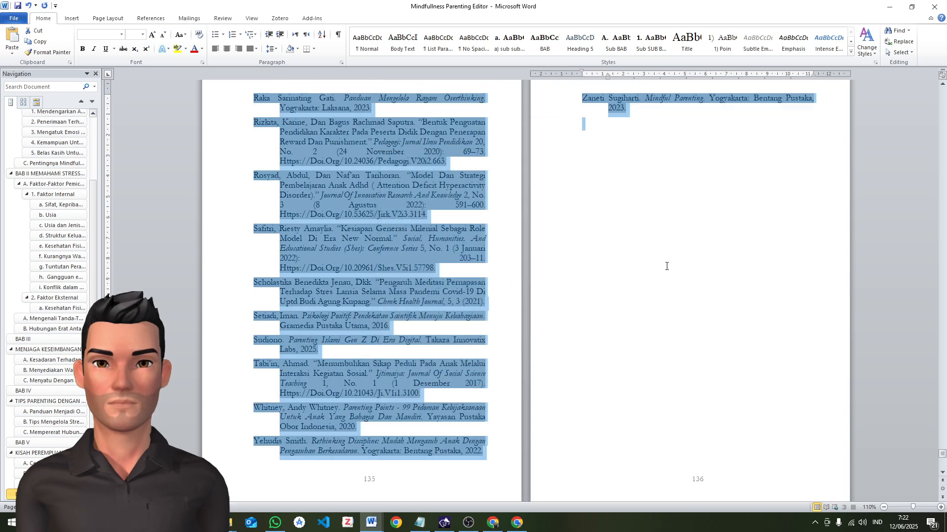
scroll(663, 262, up, 20)
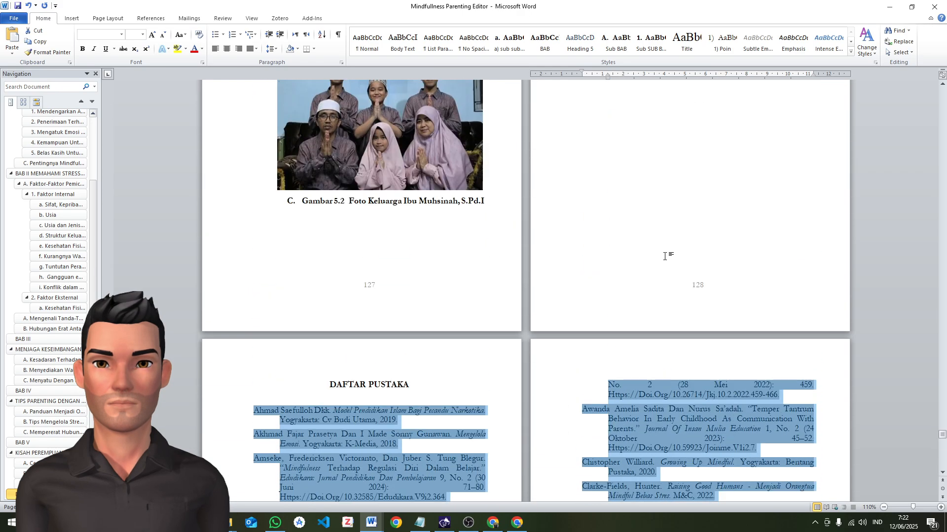
scroll(664, 256, down, 5)
click(384, 310)
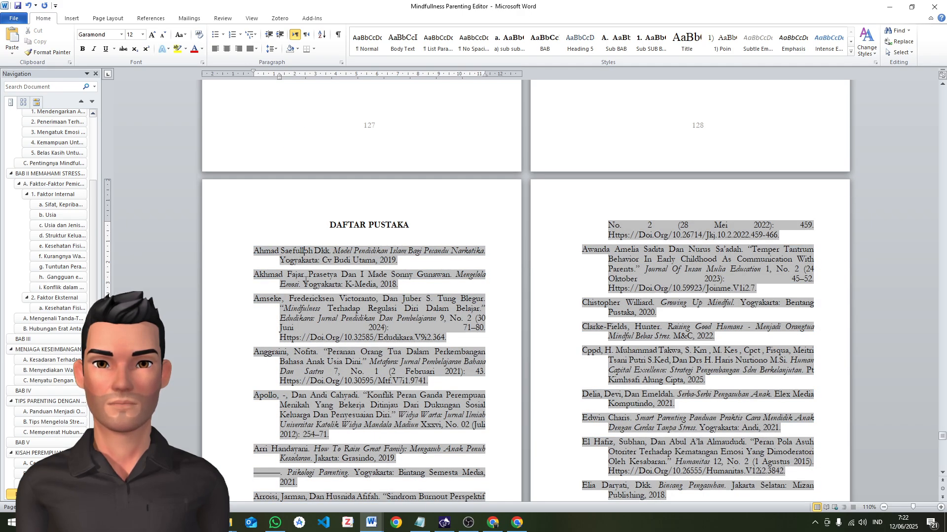
double_click(305, 282)
click(452, 220)
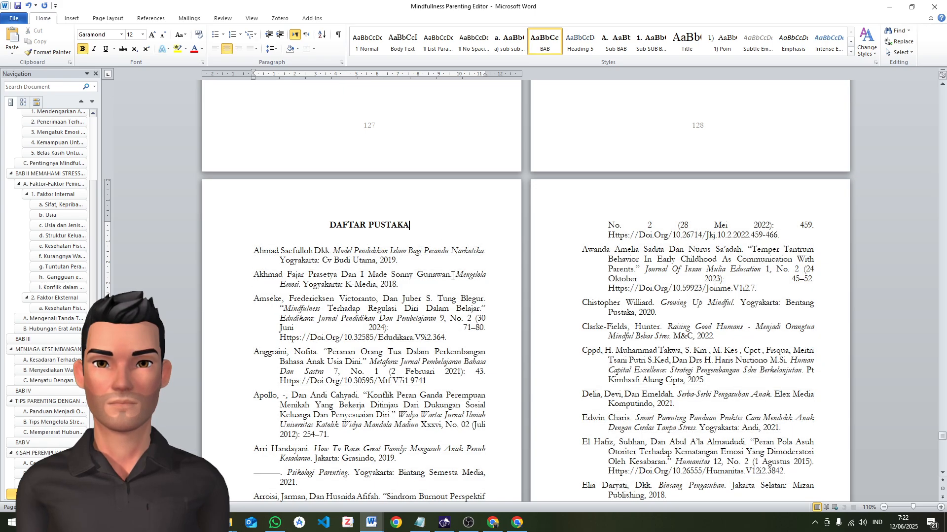
scroll(452, 276, down, 20)
scroll(480, 271, down, 20)
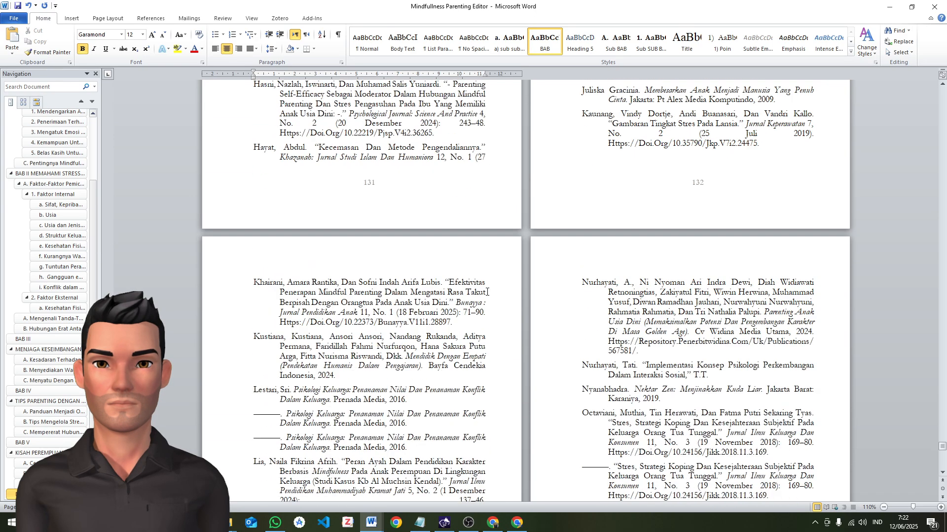
Set the line spacing to 1.0 for all text under BIOGRAFI PENULIS, from the first biography to the end of the document
scroll(589, 239, down, 6)
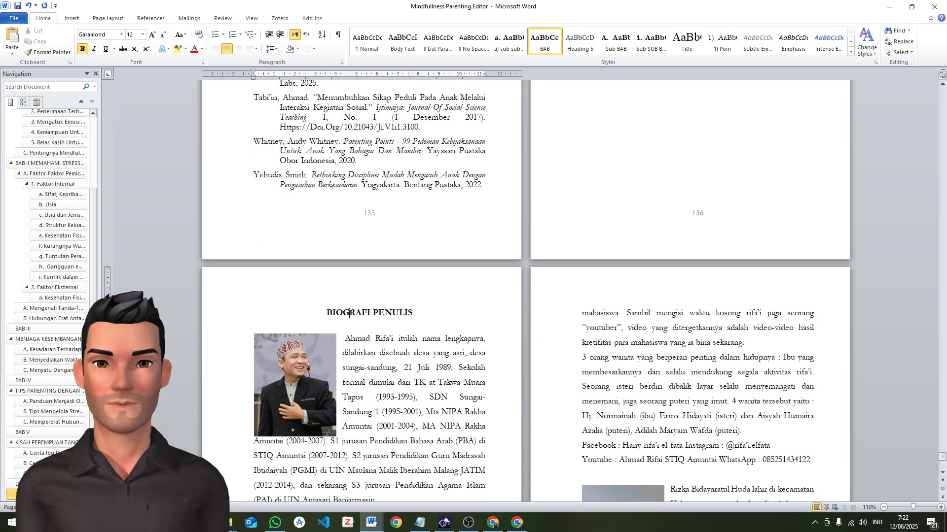
scroll(380, 307, down, 6)
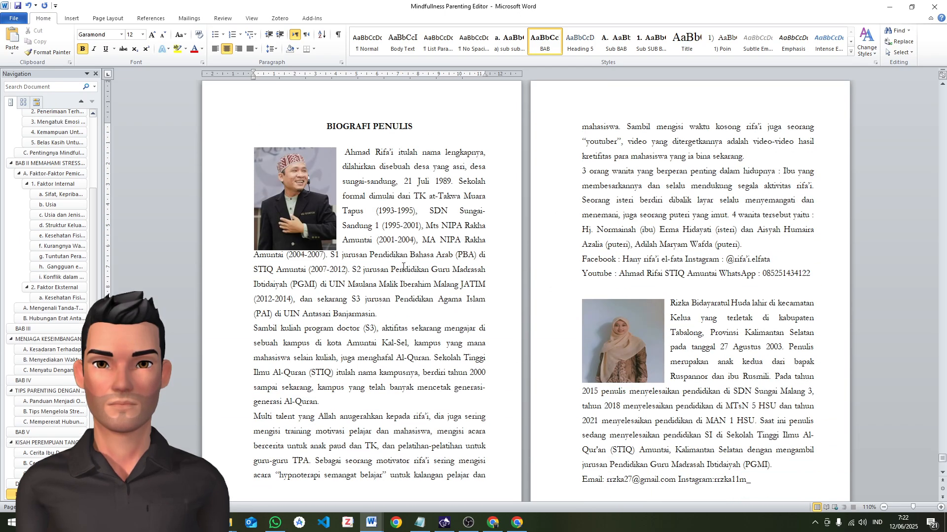
scroll(515, 267, down, 7)
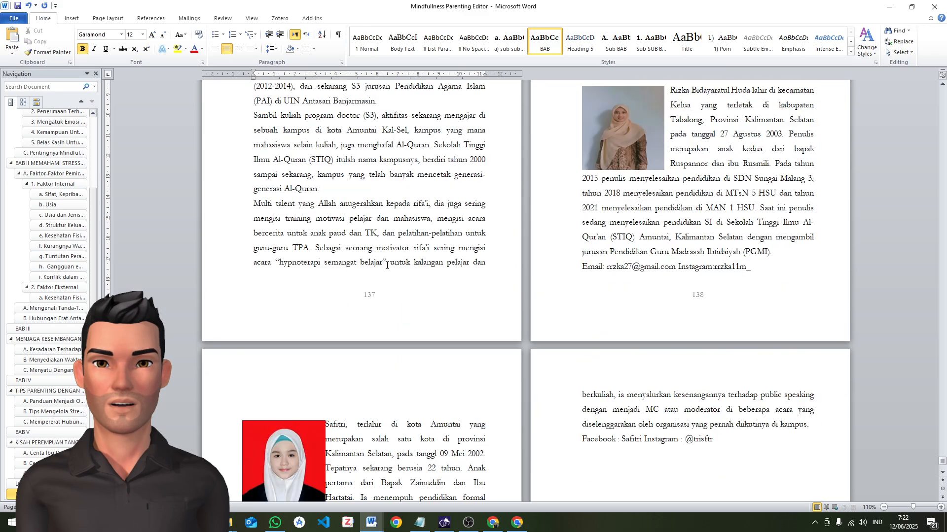
scroll(420, 233, up, 4)
scroll(421, 233, up, 3)
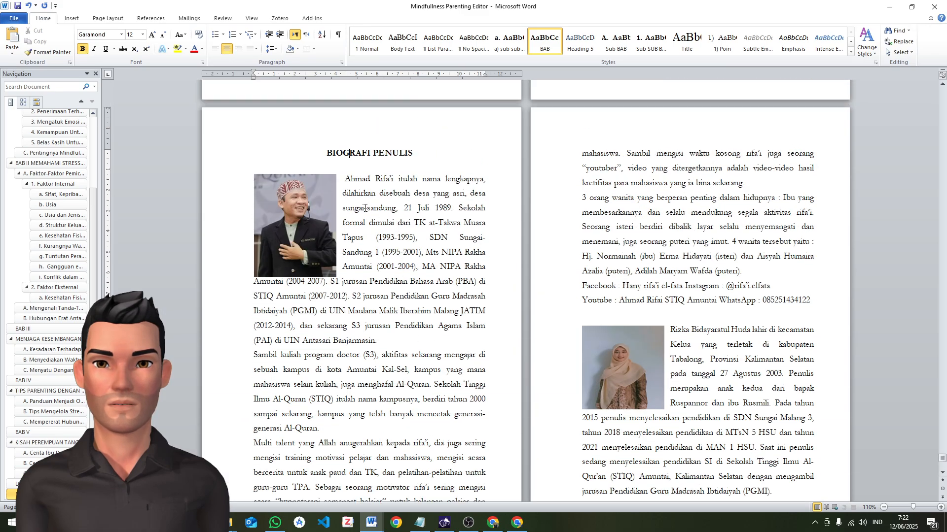
click(341, 181)
scroll(472, 374, down, 20)
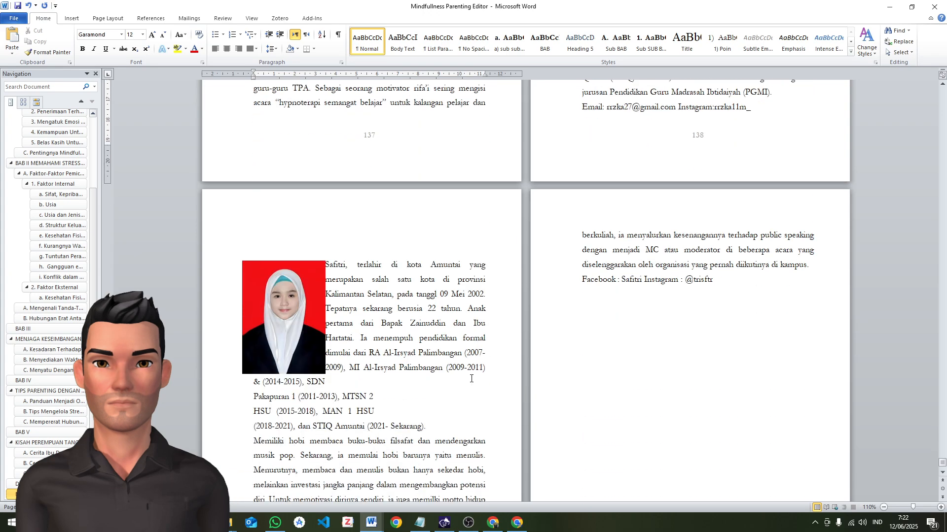
scroll(471, 374, up, 7)
scroll(498, 356, down, 10)
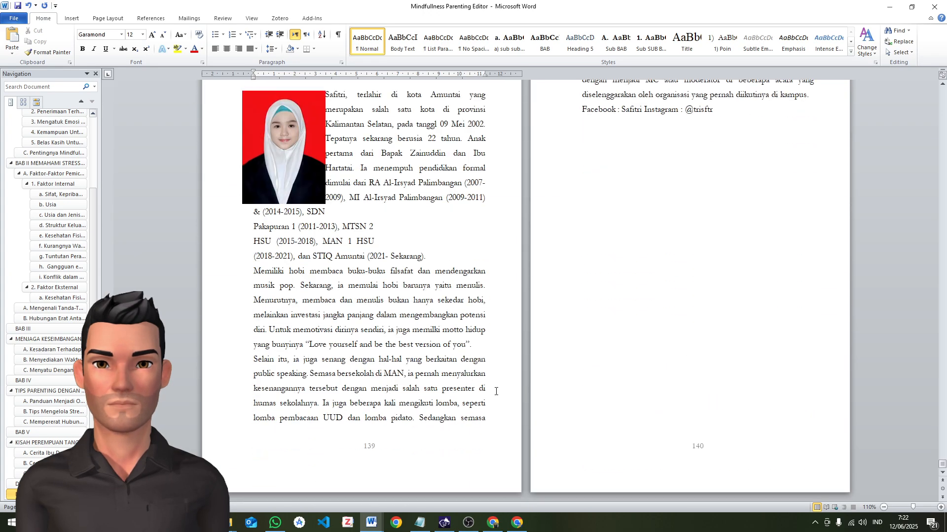
key(ctrl+a)
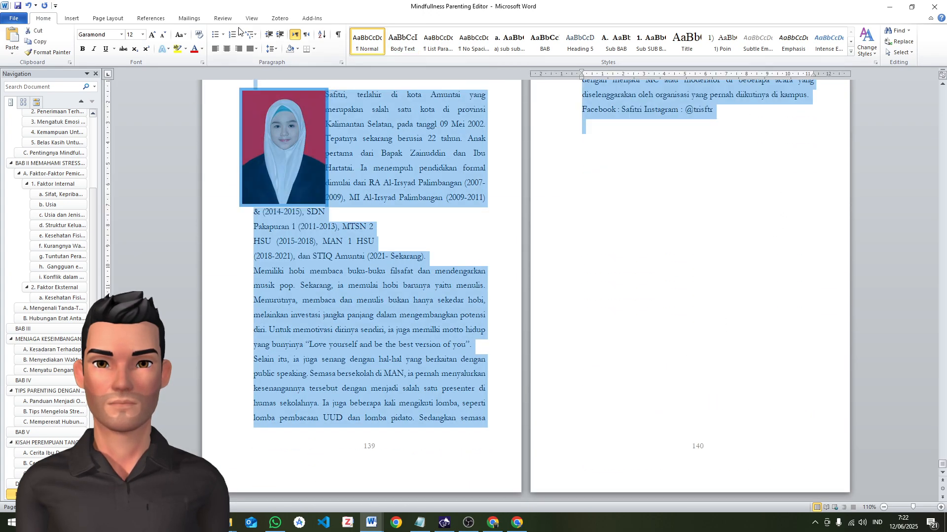
click(271, 49)
click(280, 60)
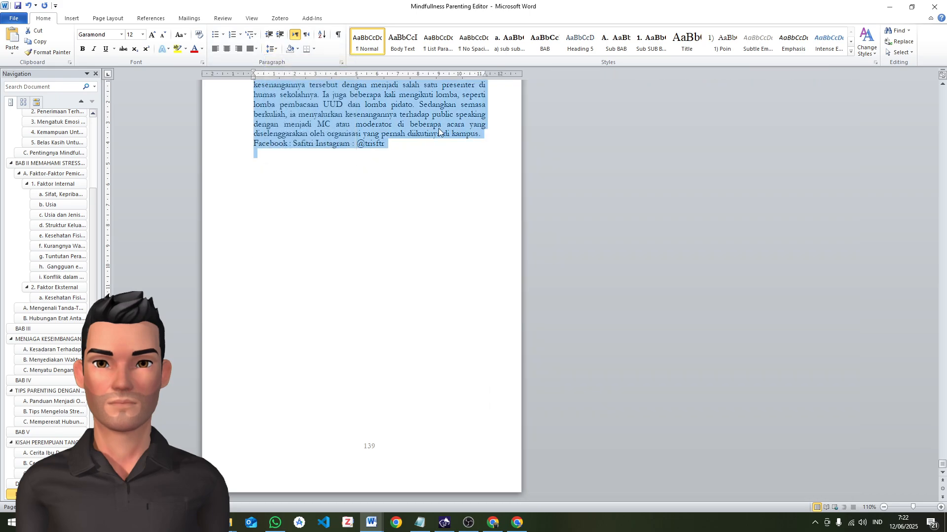
Insert a page break on the blank line before the second author's biography so it starts on a new page
scroll(496, 167, up, 10)
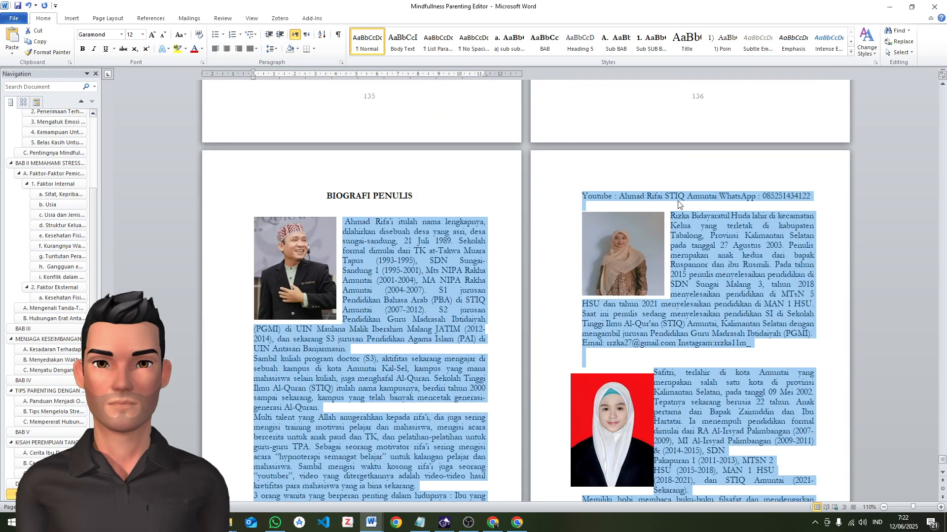
click(678, 204)
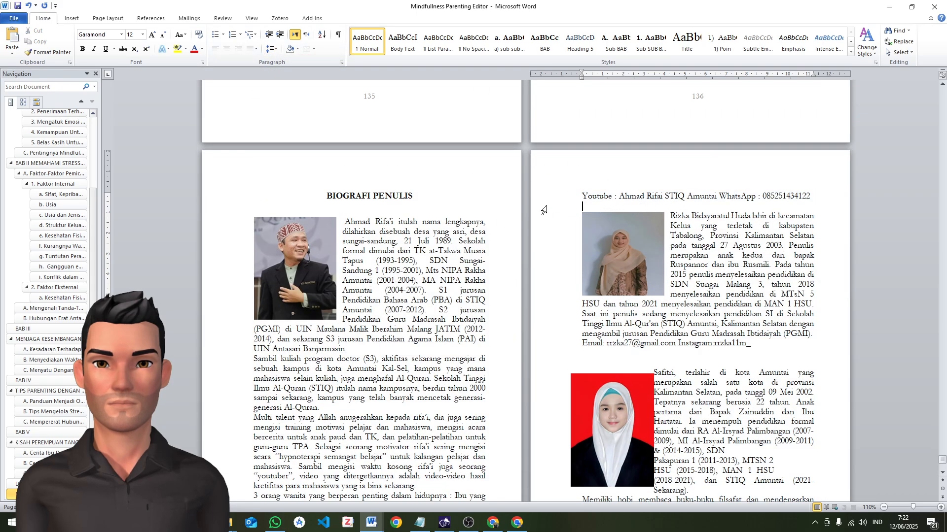
click(271, 49)
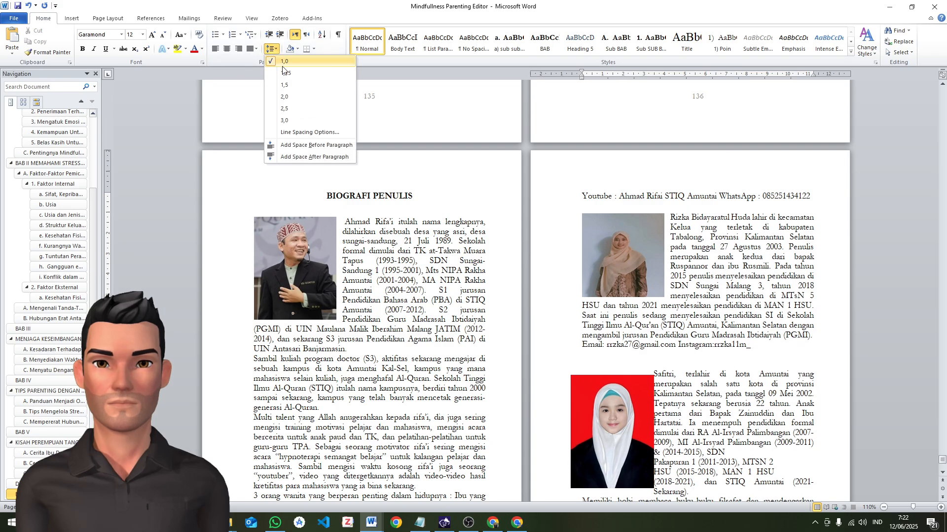
click(120, 20)
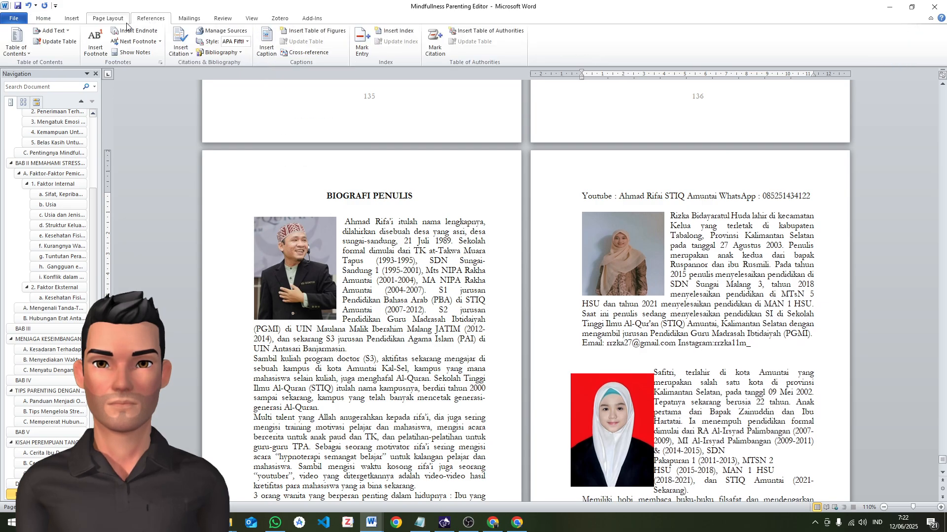
click(182, 34)
click(208, 64)
Insert a page break on the blank line before the third author's biography so it starts on its own page
scroll(384, 288, down, 10)
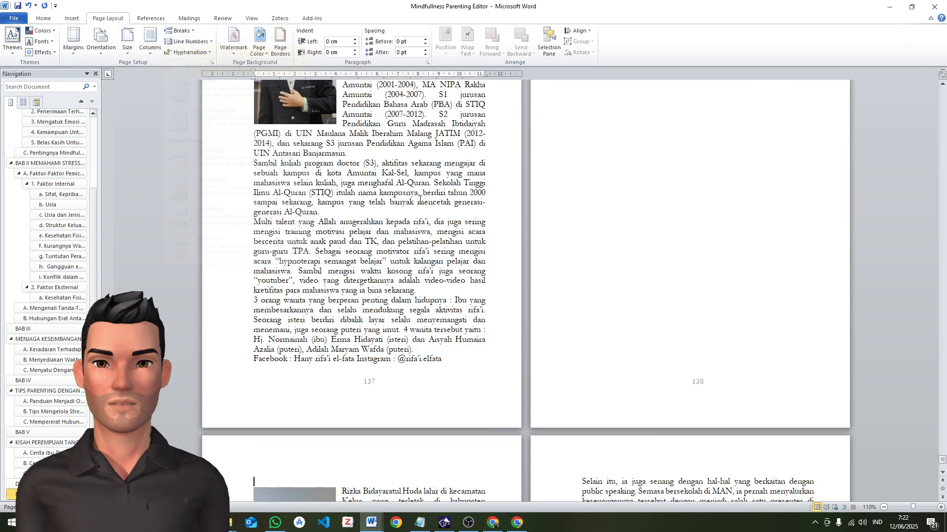
scroll(341, 304, down, 3)
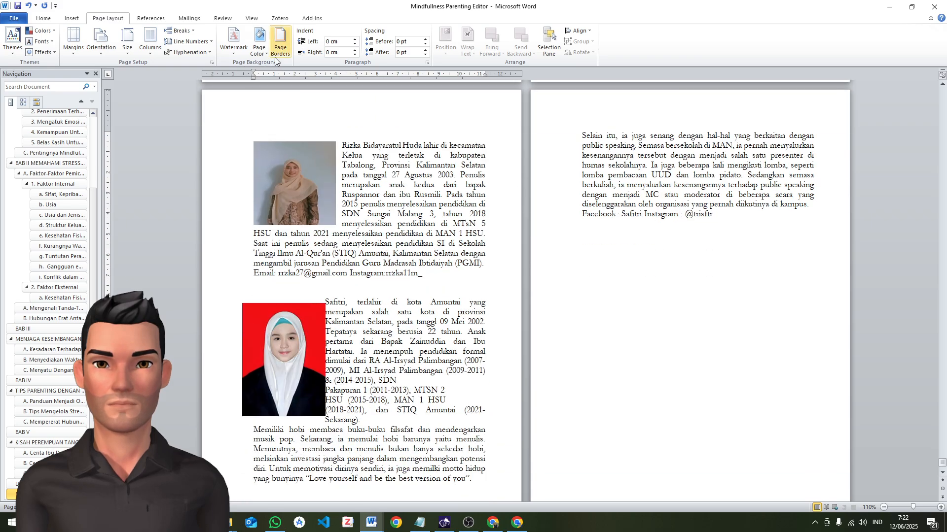
click(182, 31)
click(203, 59)
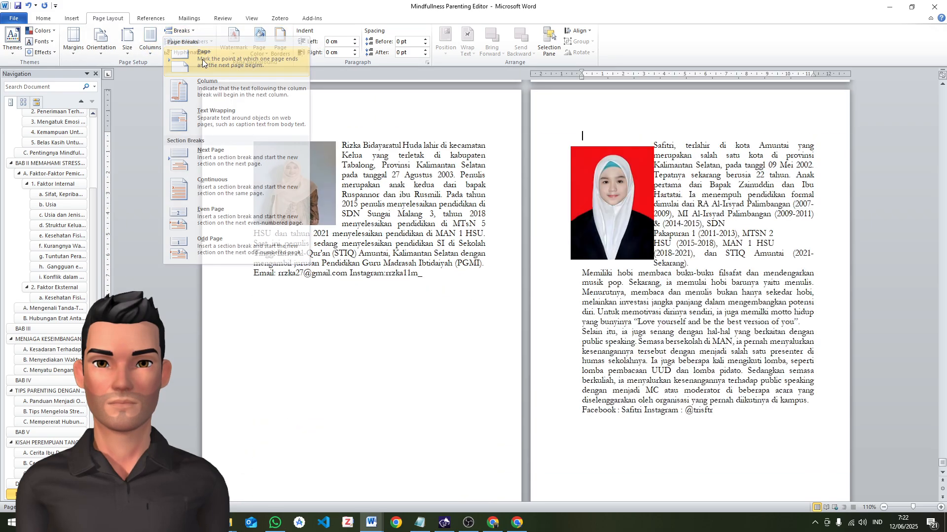
scroll(595, 333, up, 3)
scroll(606, 340, up, 5)
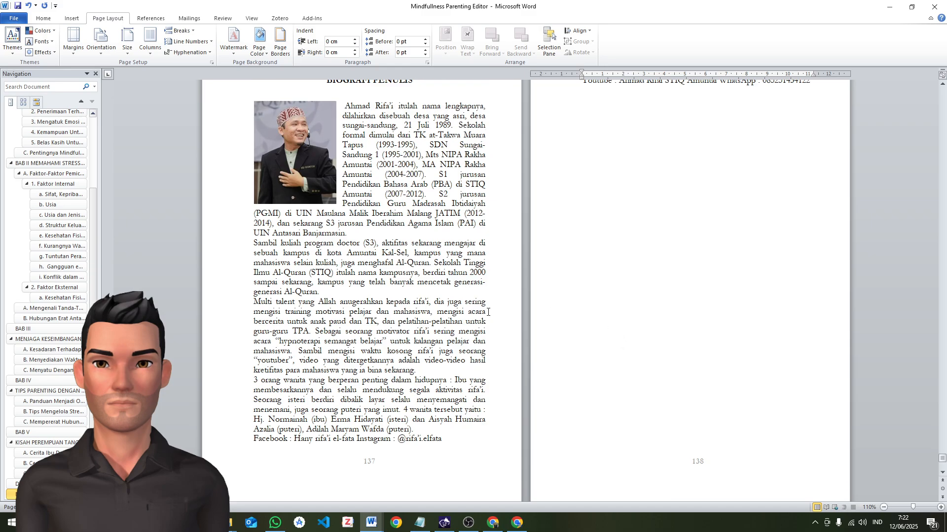
scroll(487, 312, down, 8)
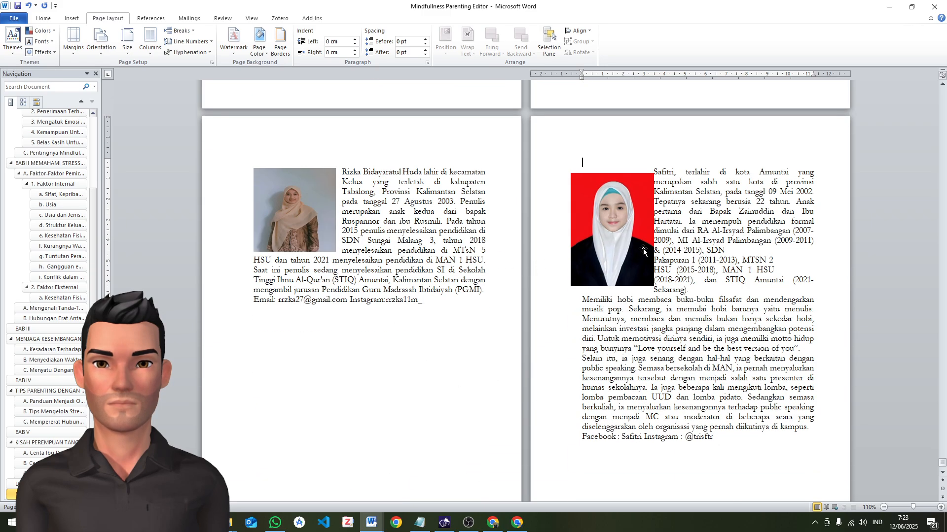
Move the third author's photo slightly inward and up, aligning it with the text margin and the biography's first line
drag(613, 232, 632, 229)
click(673, 212)
click(646, 211)
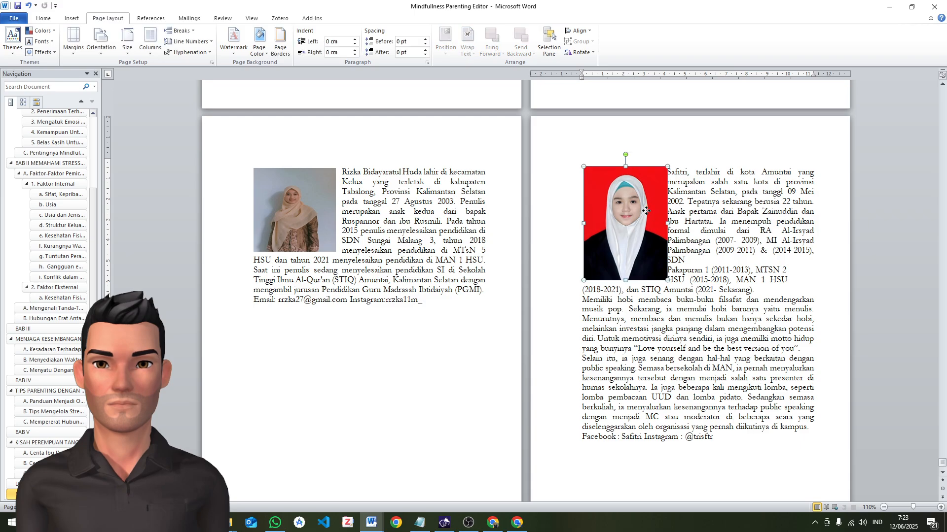
click(674, 218)
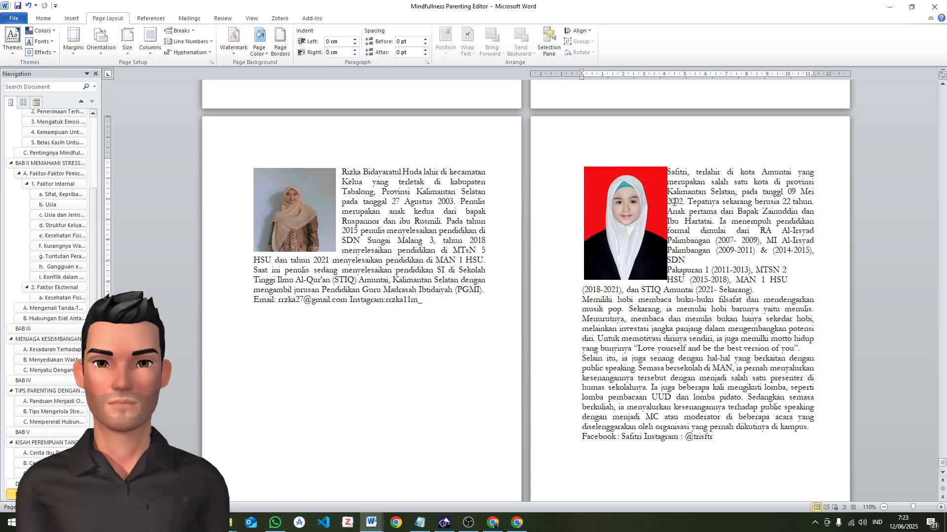
Set the third author's photo to Square text wrapping and nudge it slightly down and outward to line up with the biography text
right_click(638, 227)
mouse_move(690, 383)
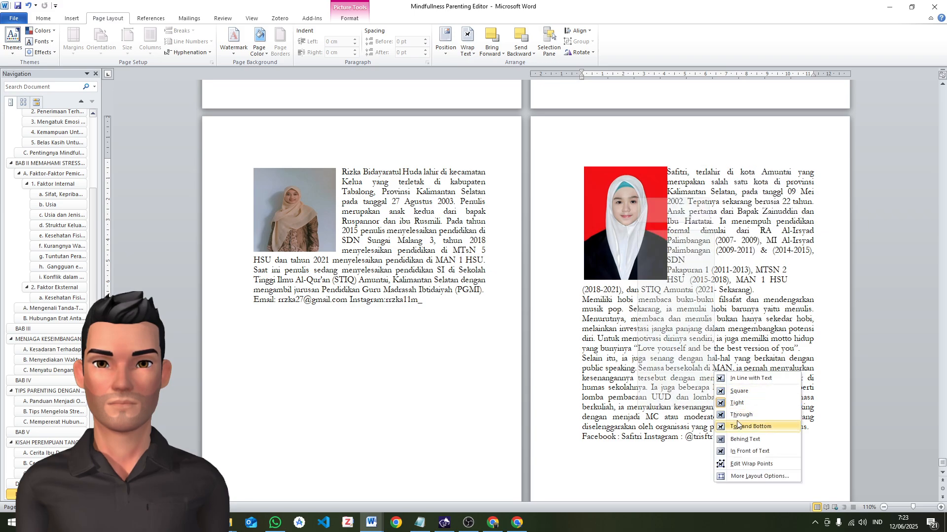
click(738, 439)
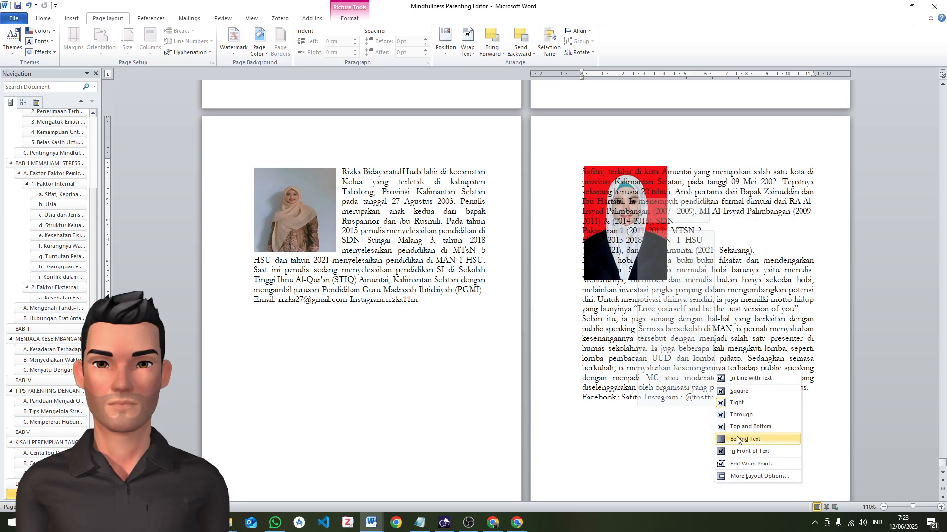
click(738, 391)
click(698, 191)
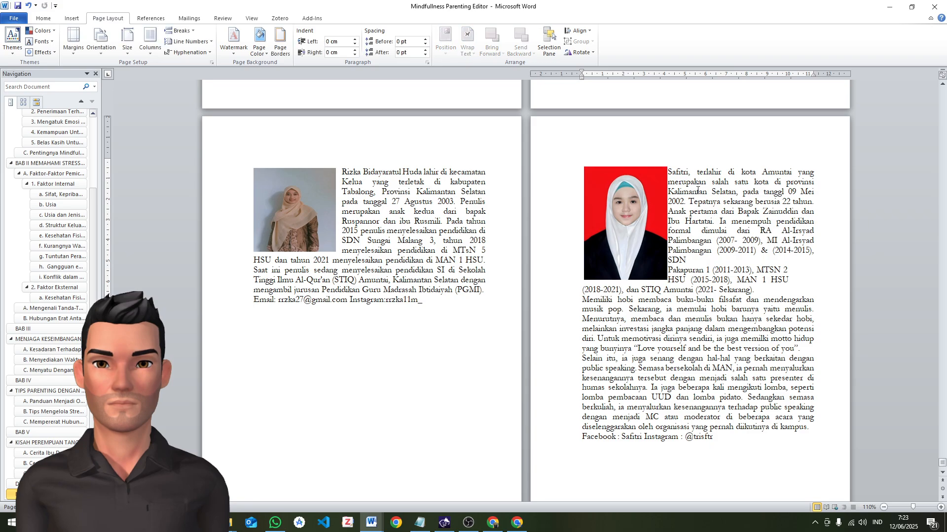
click(350, 183)
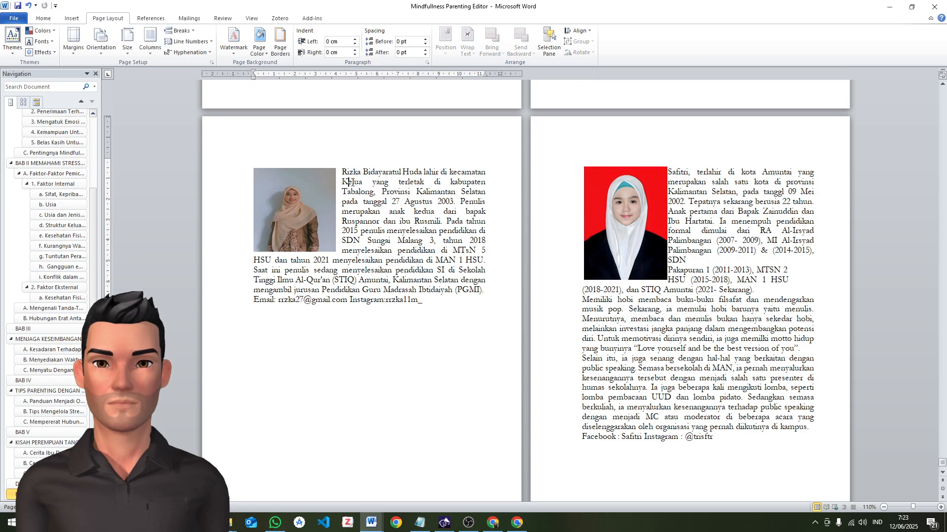
mouse_move(639, 243)
mouse_down()
mouse_move(641, 334)
mouse_move(641, 248)
mouse_up()
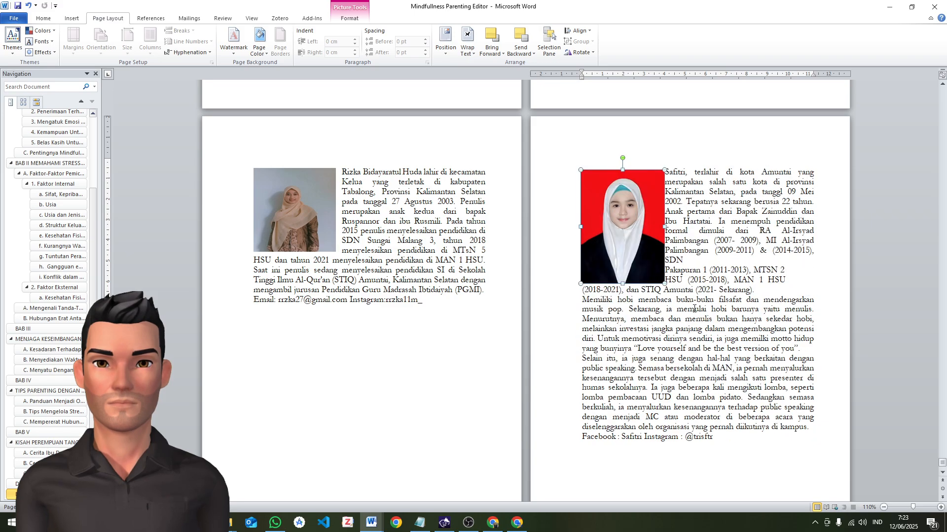
click(444, 305)
click(390, 259)
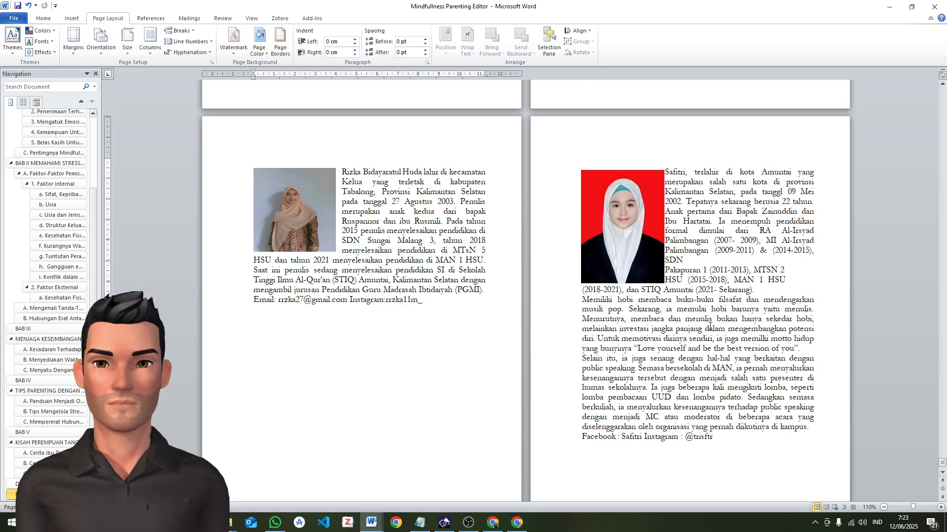
Examine the layout of the BIOGRAFI PENULIS pages, comparing the first author's overflowing contact line with the other two biographies
scroll(710, 325, down, 3)
scroll(690, 335, up, 15)
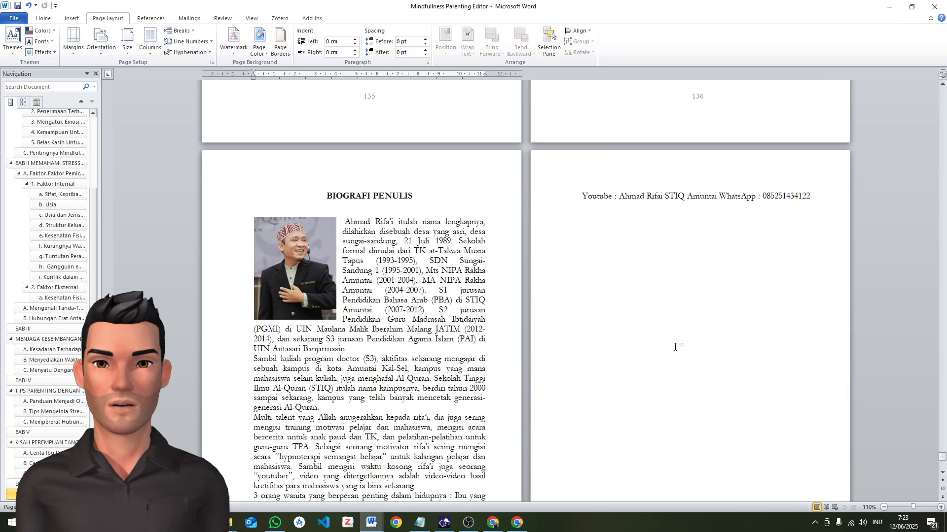
scroll(675, 345, down, 4)
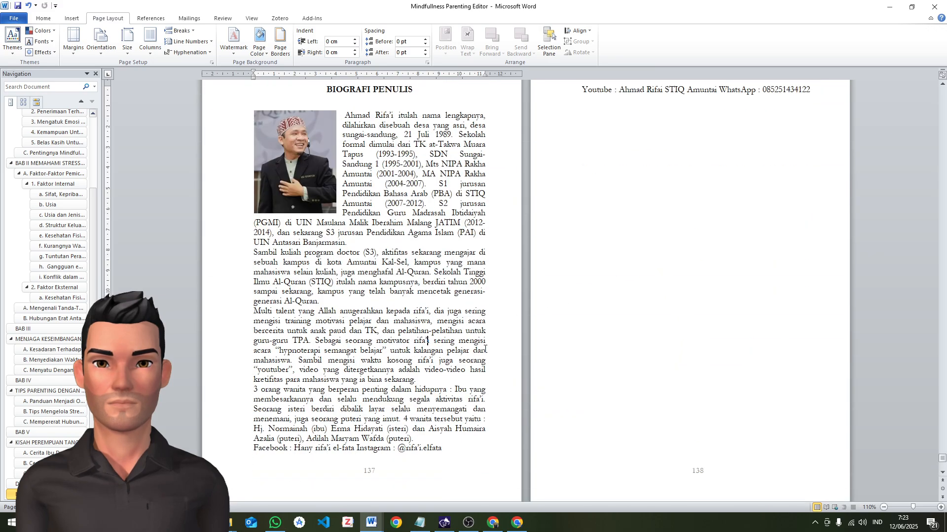
scroll(512, 326, up, 3)
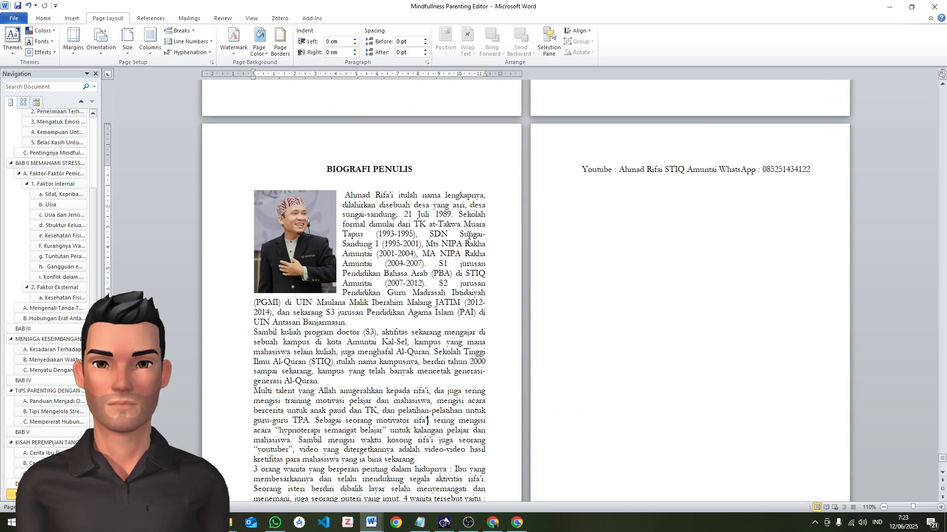
scroll(355, 199, down, 20)
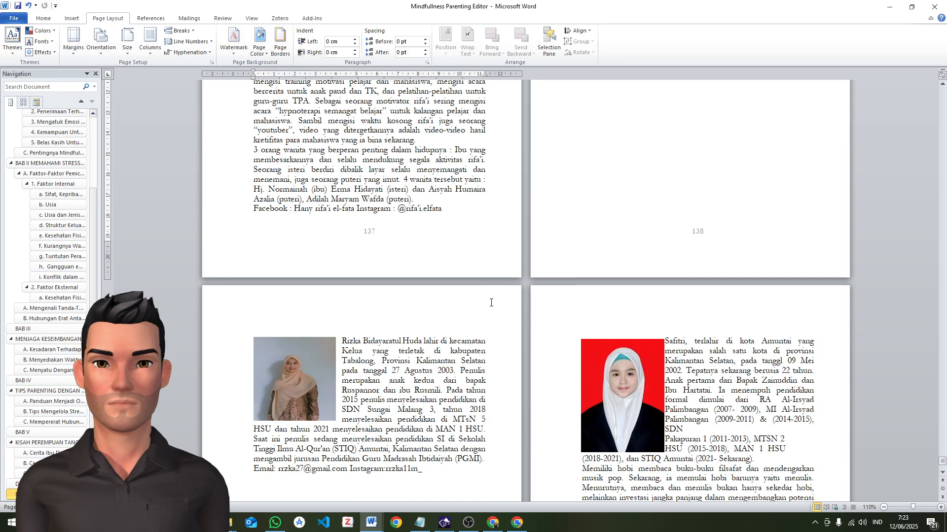
scroll(606, 247, up, 20)
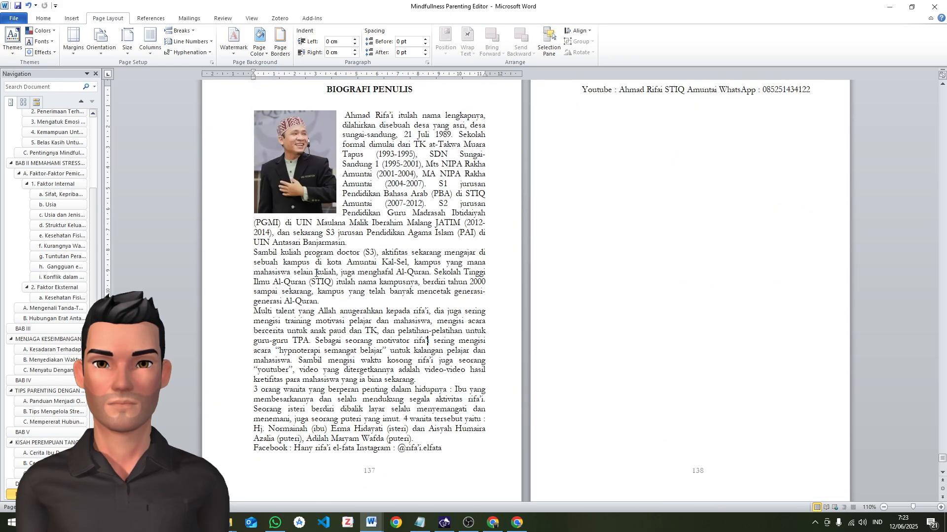
scroll(436, 259, up, 4)
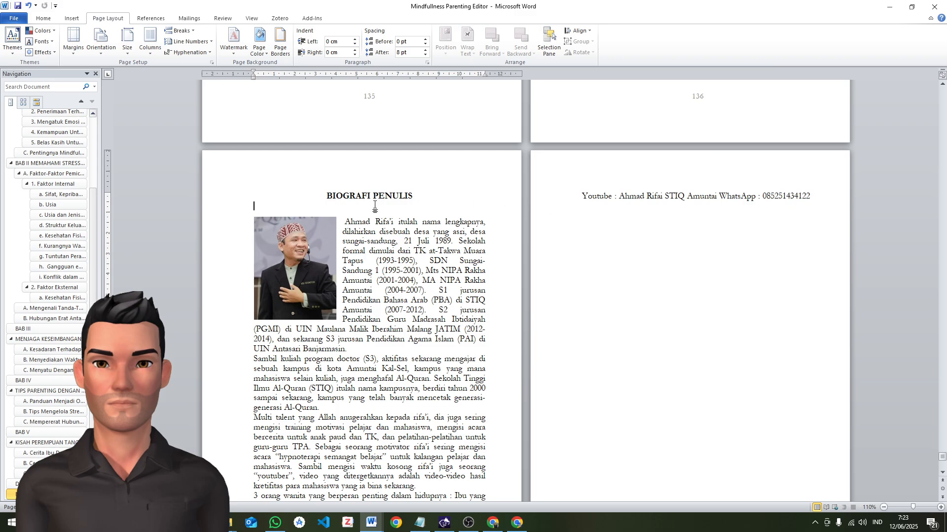
scroll(562, 227, down, 6)
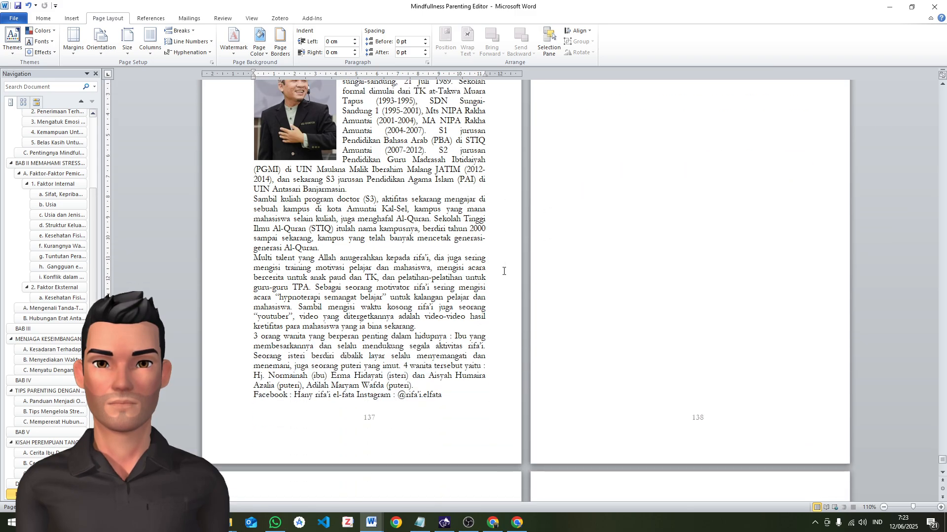
scroll(434, 375, down, 7)
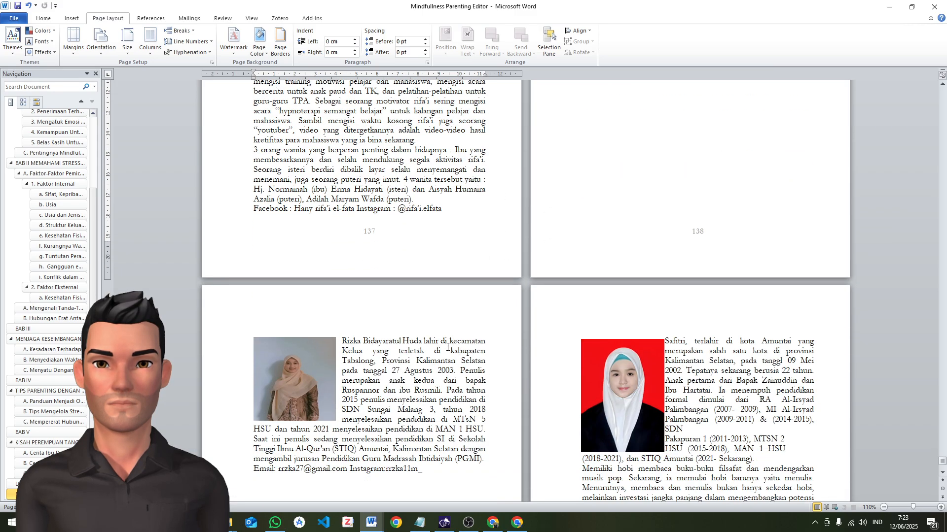
scroll(447, 348, up, 9)
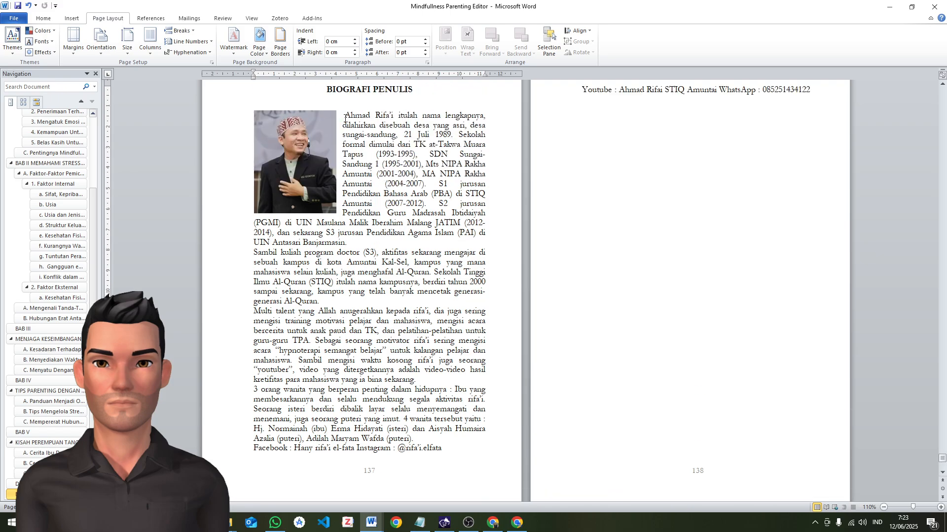
scroll(352, 131, up, 3)
scroll(363, 309, down, 5)
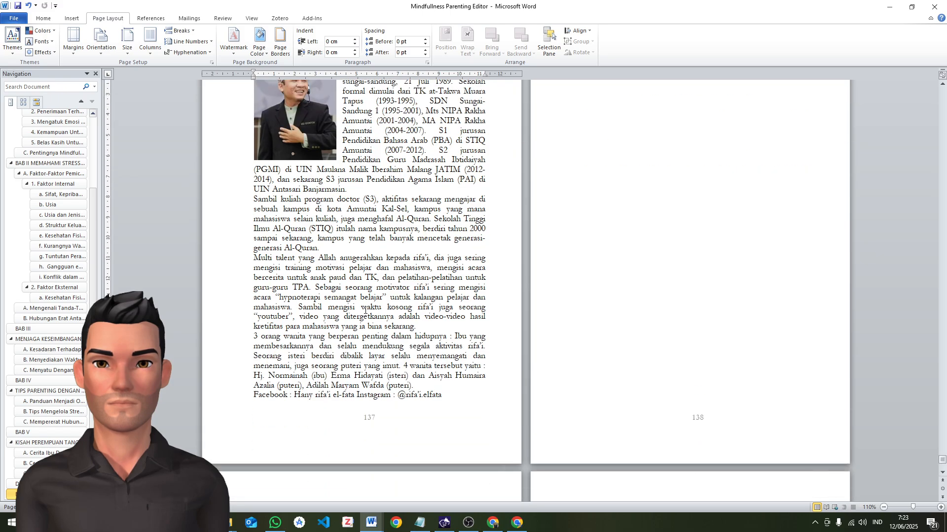
Join the first biography's paragraph starting "Sambil kuliah program doctor (S3)" to the paragraph before it, pulling the overflowing contact line back
drag(254, 263, 430, 322)
scroll(431, 325, up, 5)
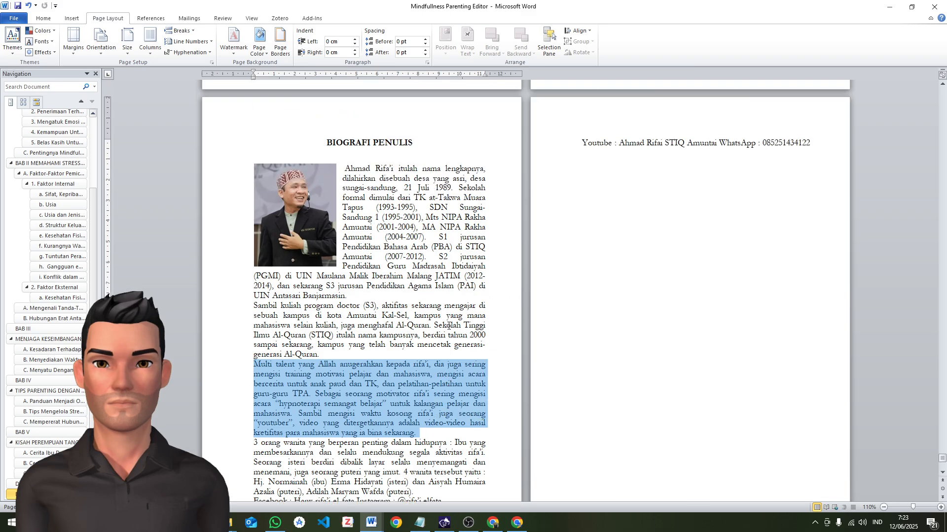
click(362, 196)
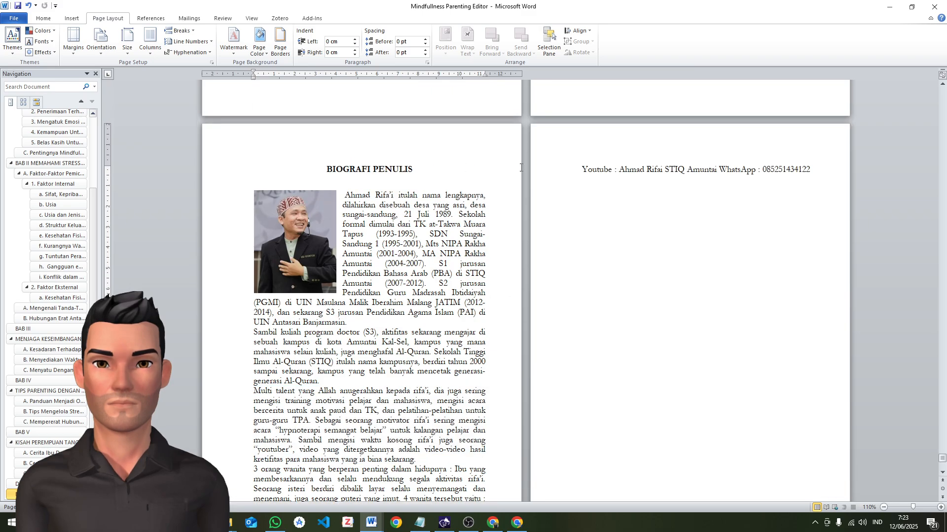
click(551, 170)
scroll(317, 274, down, 3)
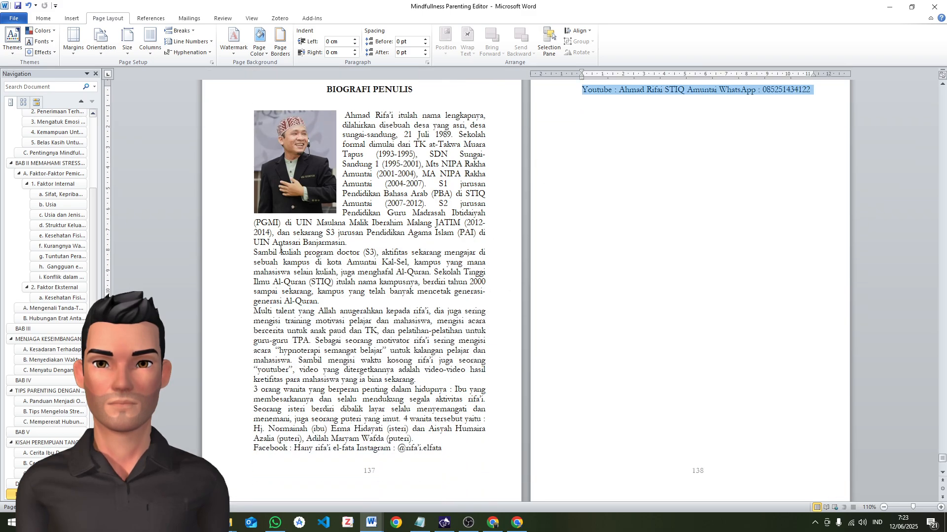
click(253, 252)
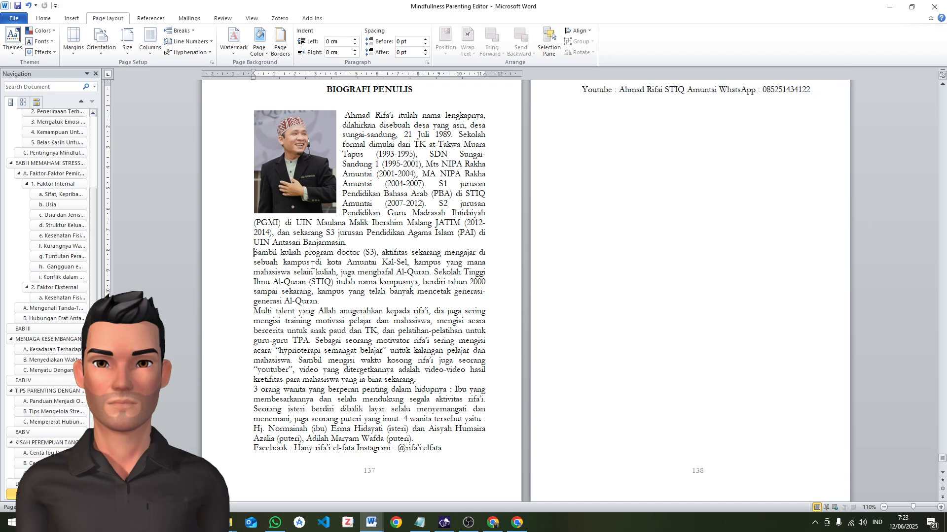
key(BackSpace)
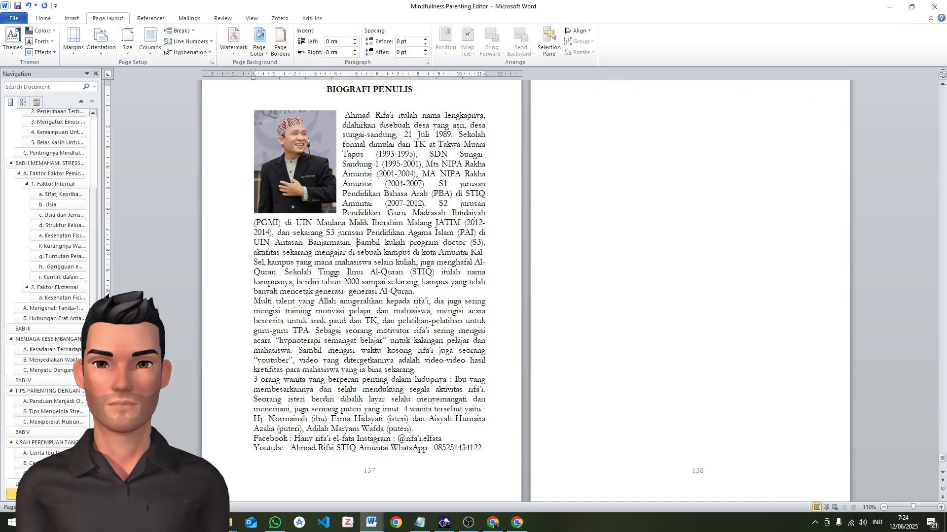
Delete the extra page break and blank lines before the second author's biography so it starts directly after the first author's page
scroll(348, 272, down, 12)
scroll(594, 302, up, 14)
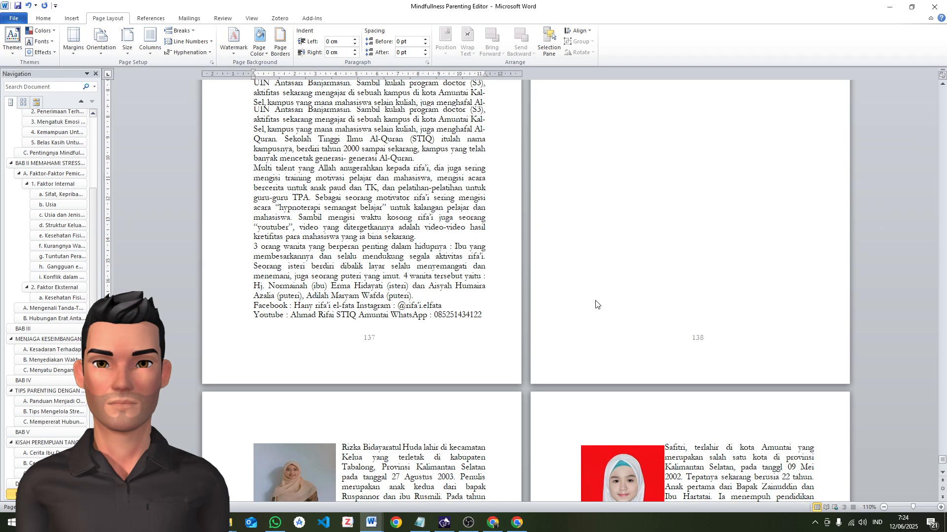
click(585, 199)
key(Delete)
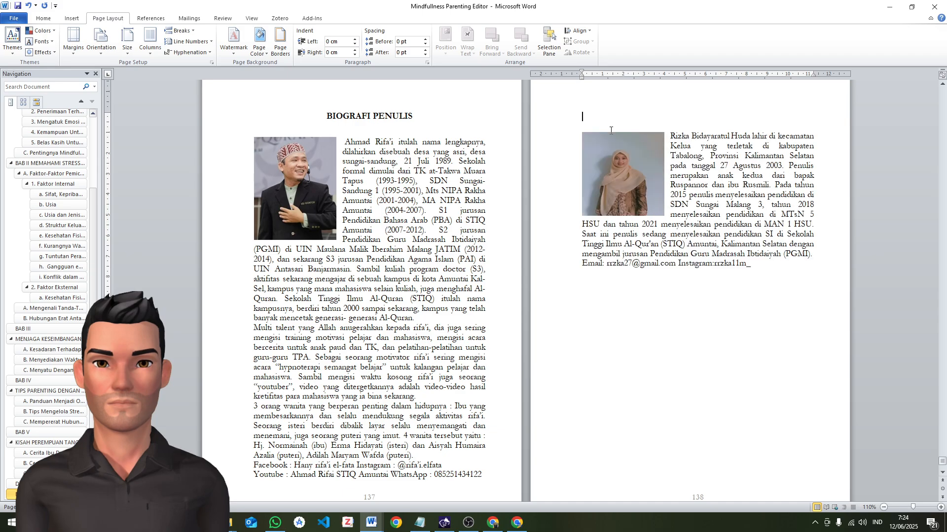
key(Delete)
key(Delete)
scroll(572, 337, down, 12)
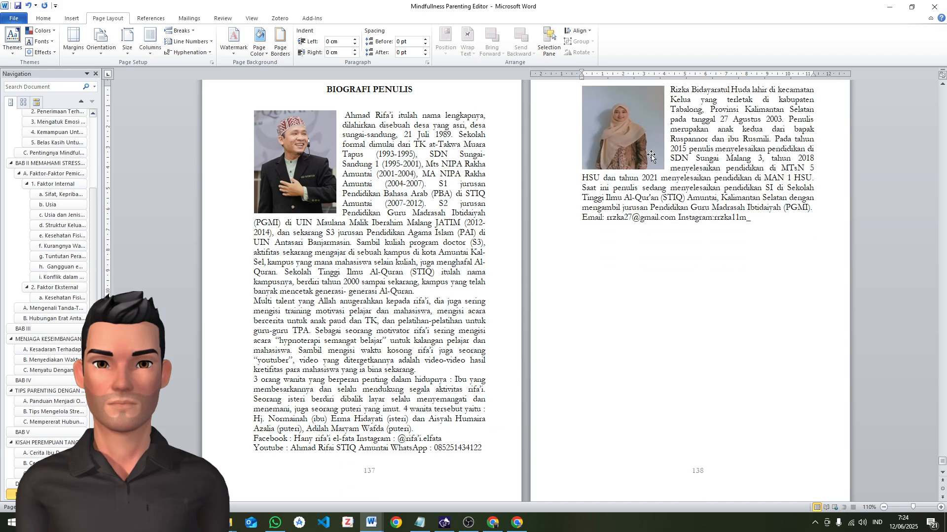
Try removing the page break between the second and third authors' biographies and check how the text flows across the pages
click(391, 312)
scroll(496, 346, down, 5)
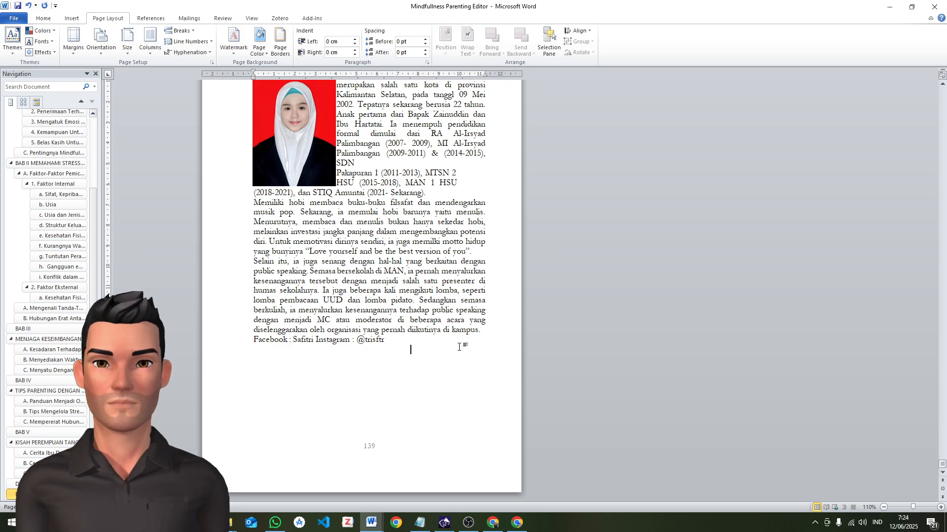
scroll(458, 347, up, 10)
click(598, 248)
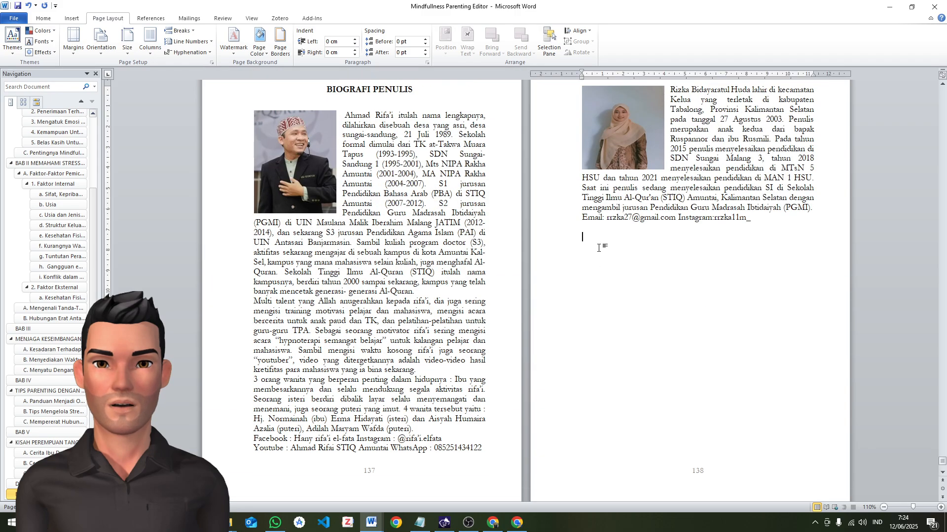
key(BackSpace)
key(BackSpace)
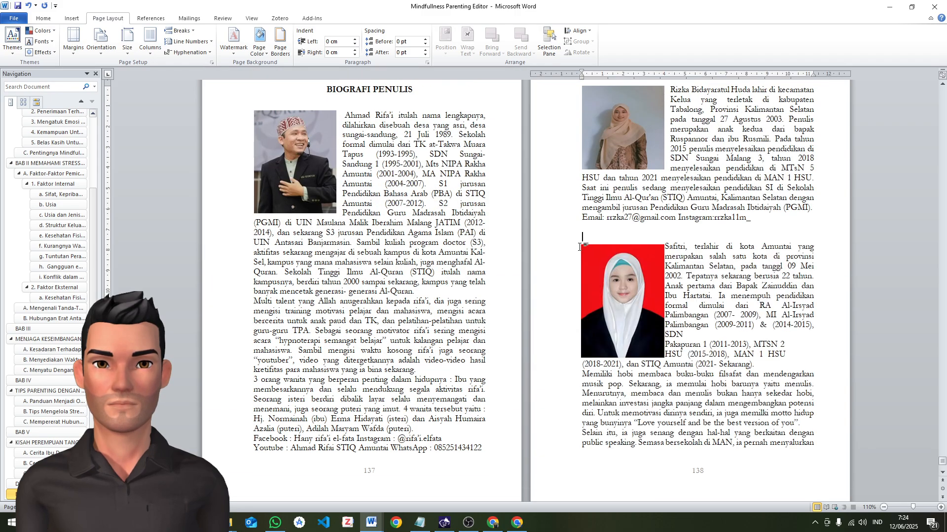
scroll(599, 293, down, 5)
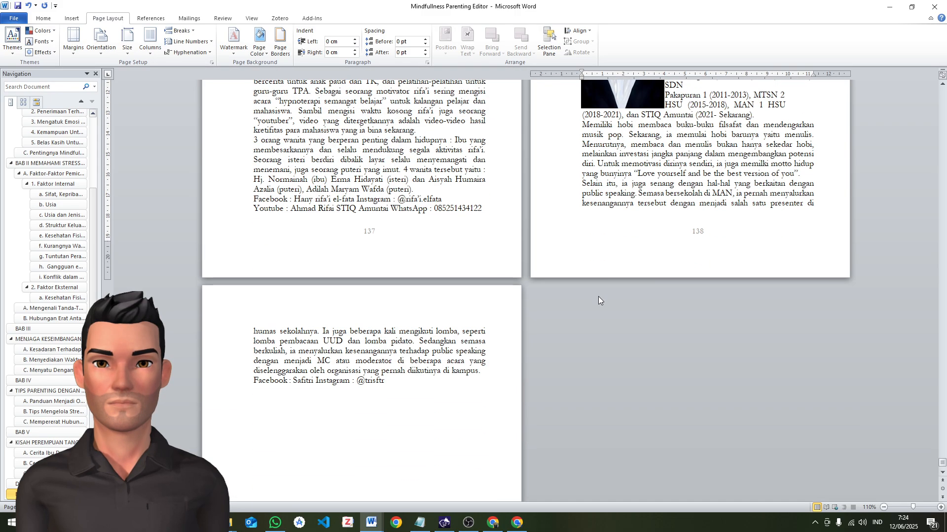
scroll(599, 296, up, 10)
scroll(600, 296, down, 5)
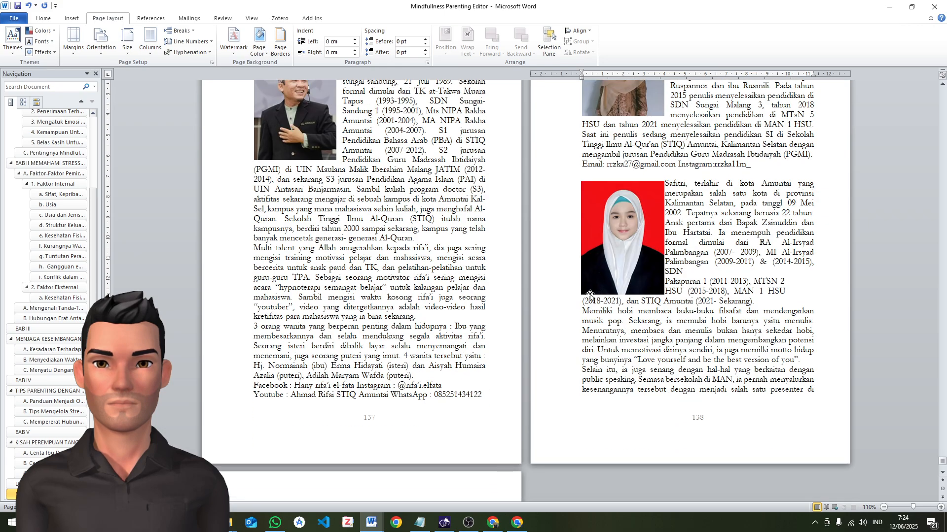
Undo the removal of the page break before the third author's biography
key(ctrl+z)
key(ctrl+z)
key(ctrl+z)
key(ctrl+z)
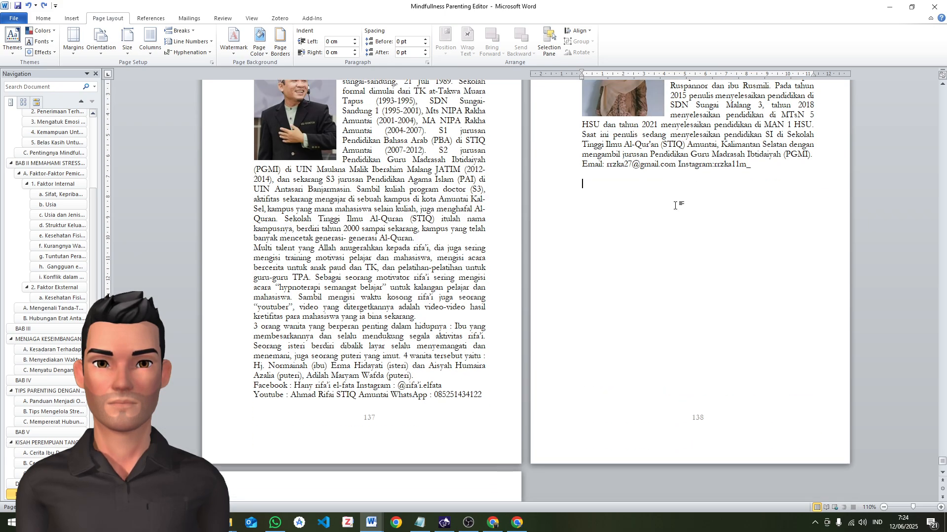
Review the biography pages through the end of the document and return to the book's title page
scroll(672, 210, up, 20)
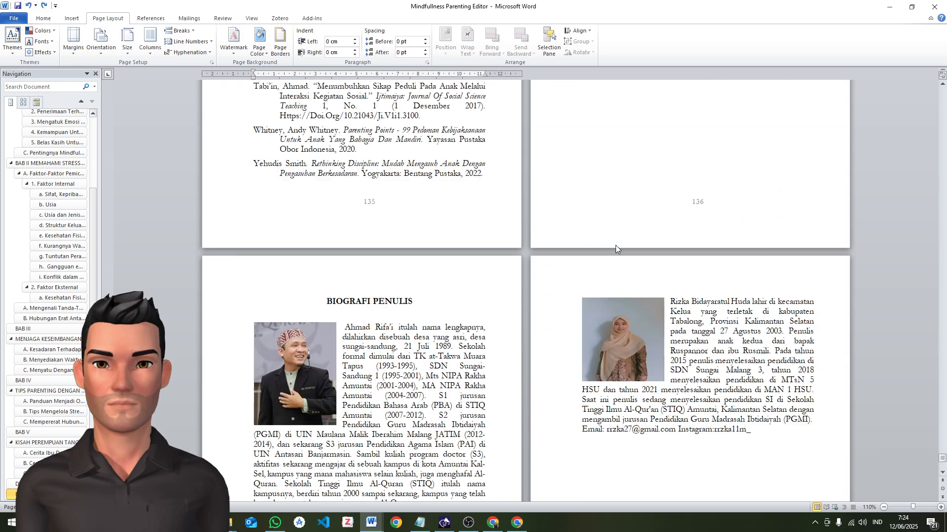
scroll(629, 249, down, 20)
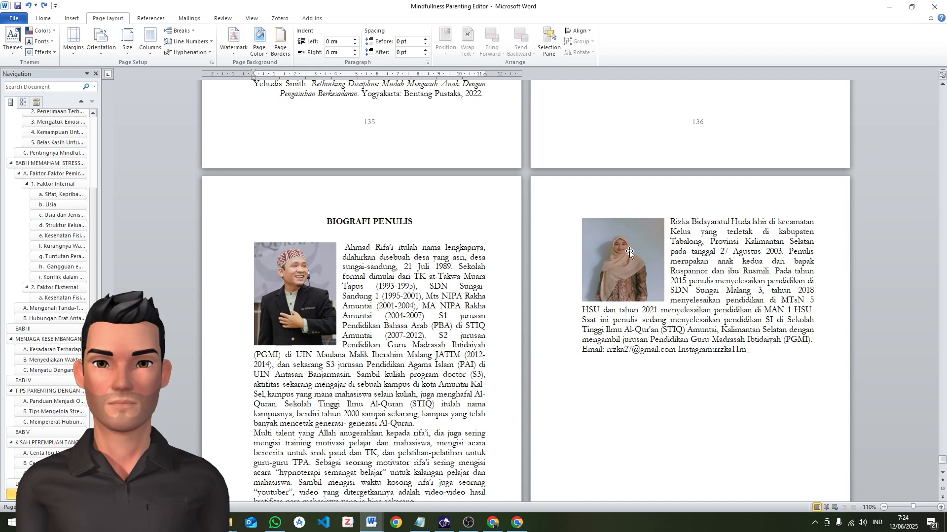
scroll(632, 254, down, 6)
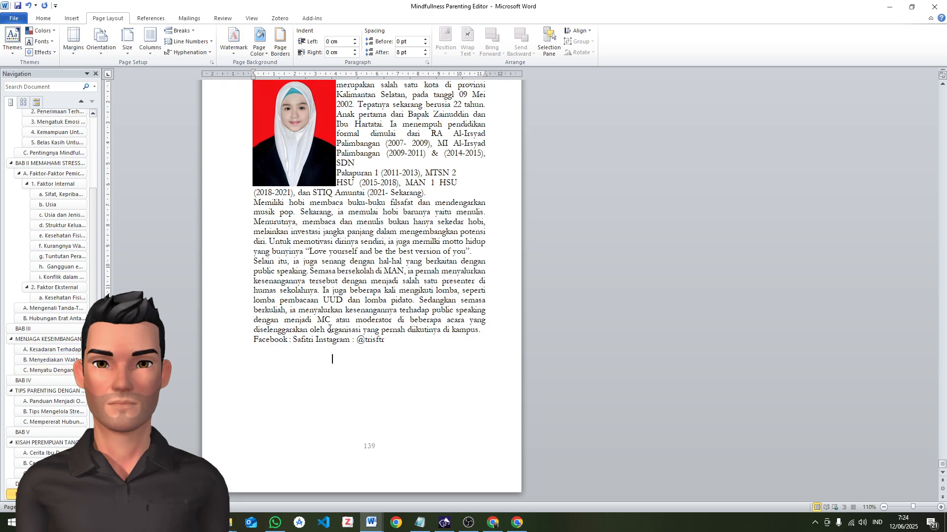
scroll(330, 329, up, 15)
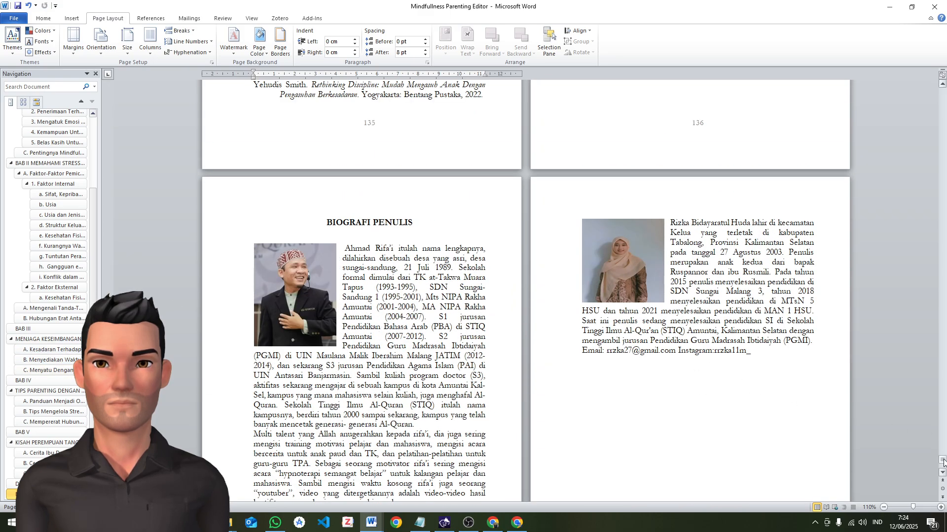
drag(942, 461, 942, 87)
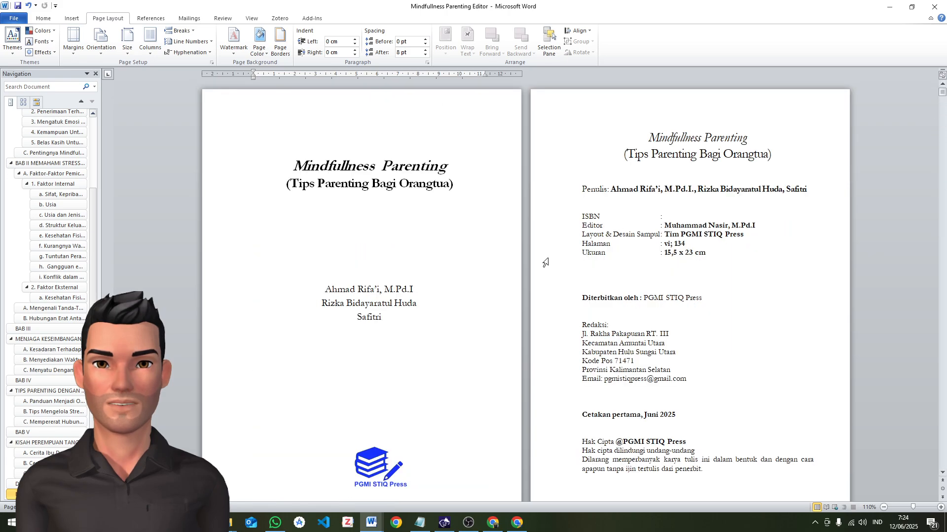
Update the entire table of contents on the DAFTAR ISI page
scroll(584, 302, down, 3)
scroll(585, 302, down, 15)
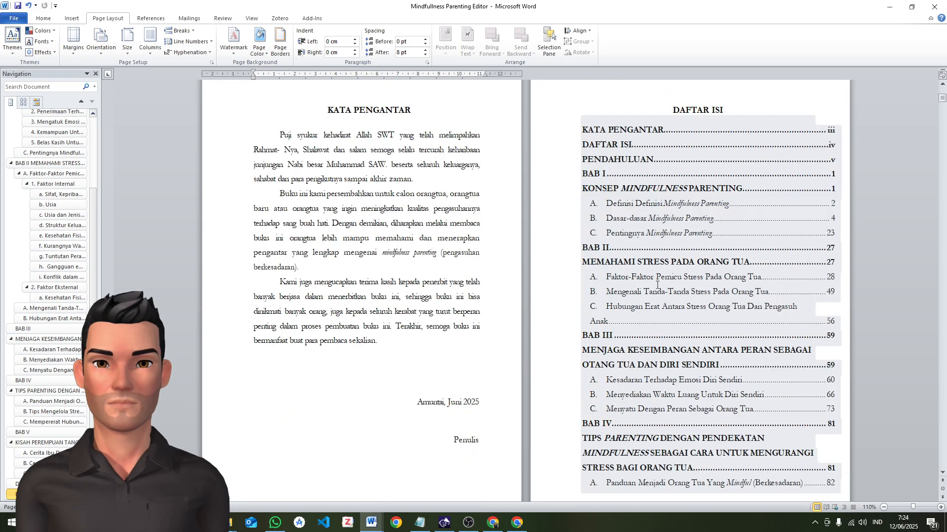
scroll(657, 284, down, 5)
click(645, 383)
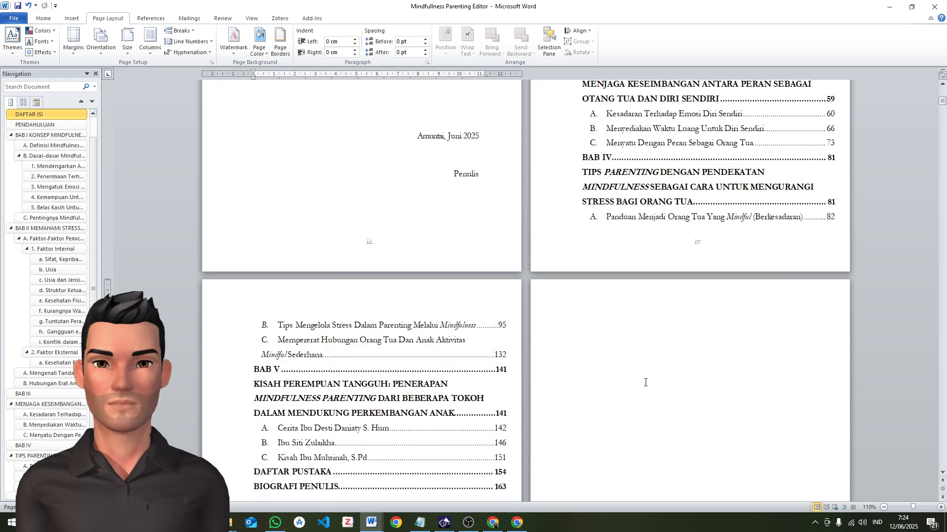
scroll(645, 383, up, 8)
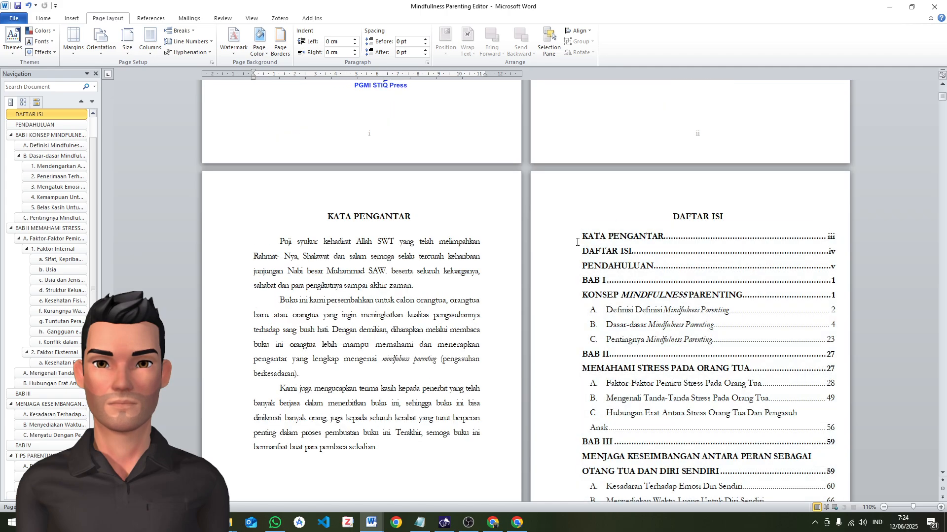
drag(580, 235, 585, 237)
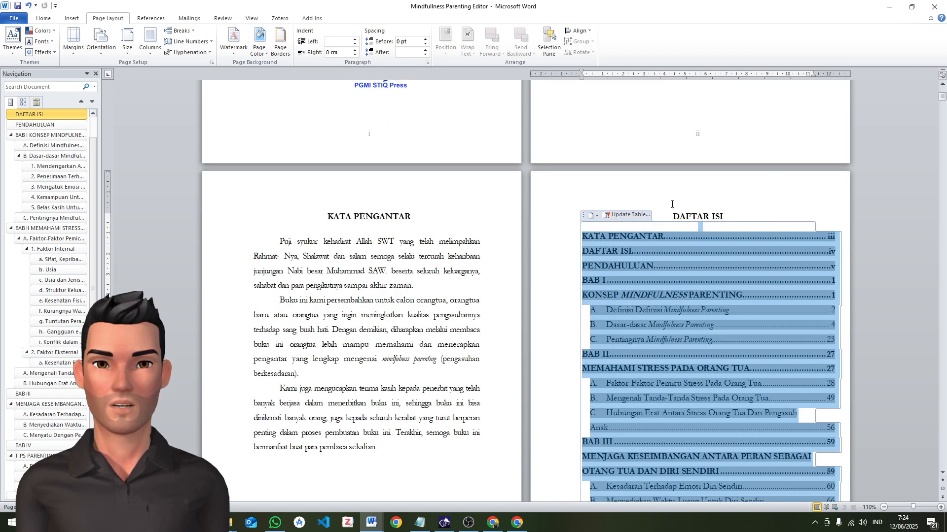
click(625, 217)
click(636, 214)
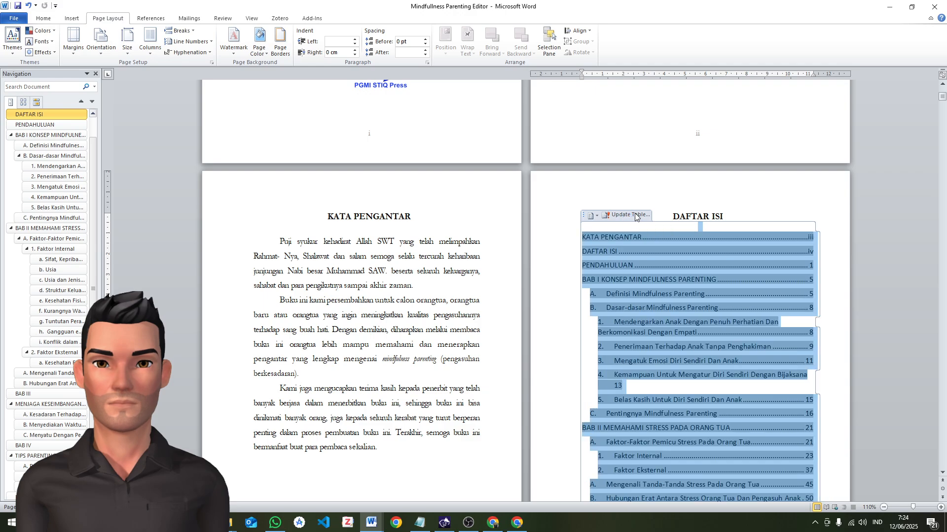
click(464, 260)
click(476, 275)
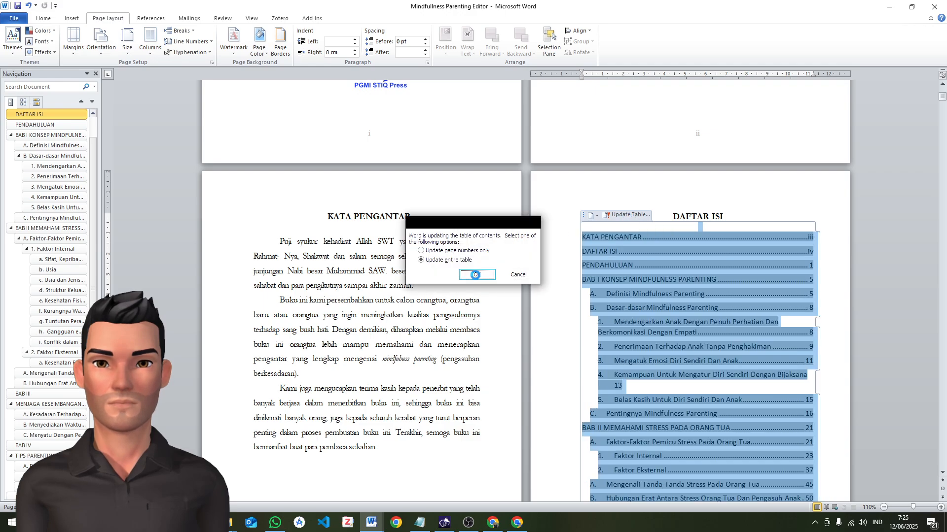
Add a blank line below the DAFTAR ISI heading and delete the whole existing table of contents
scroll(788, 306, down, 15)
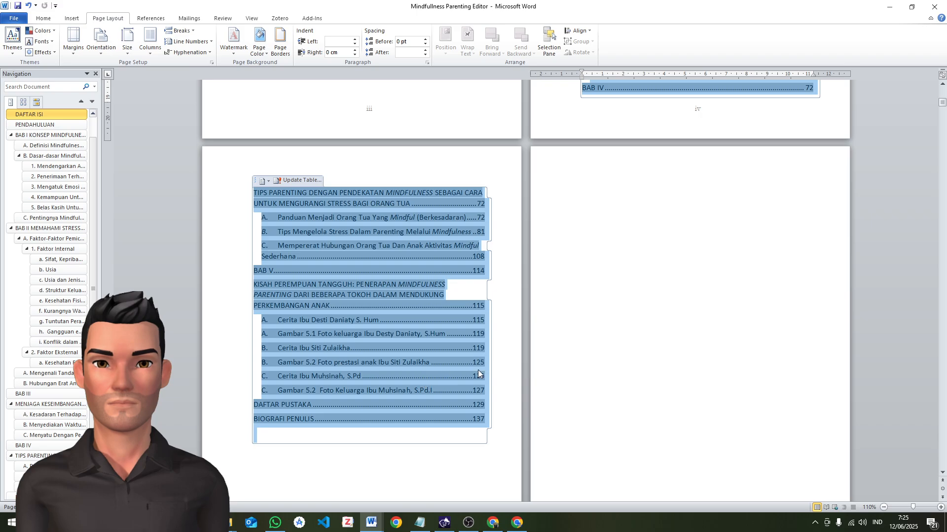
click(344, 445)
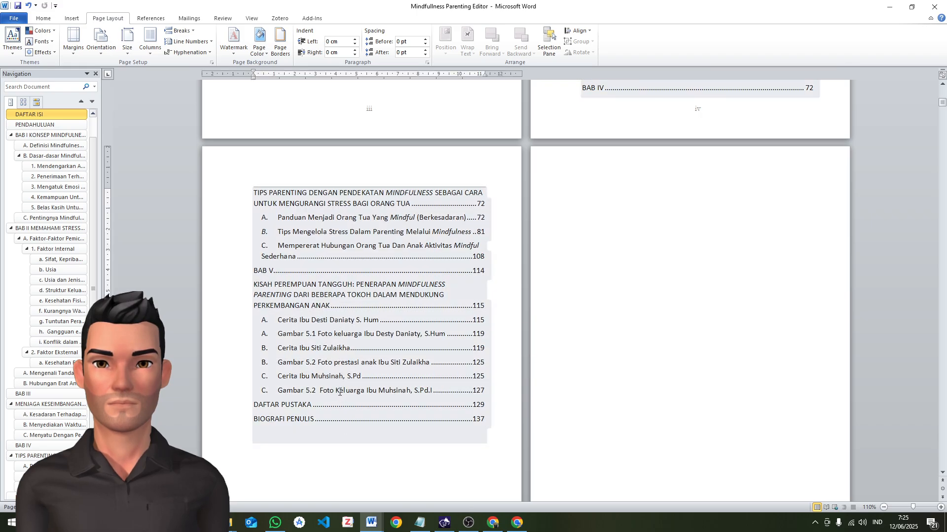
scroll(506, 339, up, 10)
scroll(610, 224, up, 2)
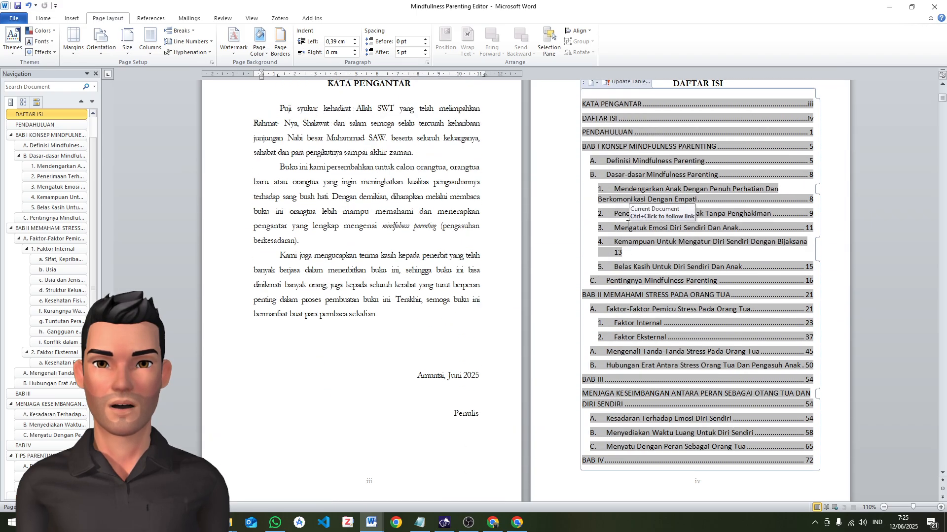
scroll(614, 240, up, 3)
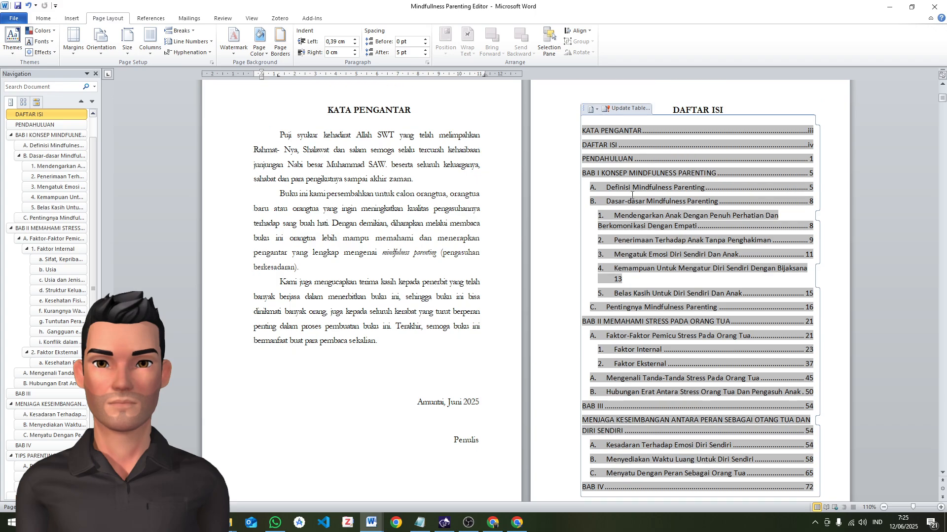
click(603, 301)
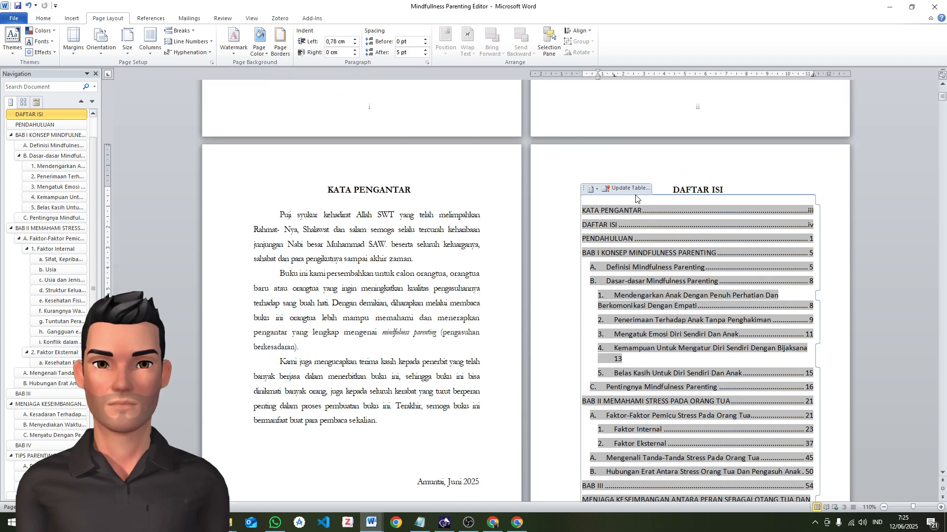
click(734, 187)
key(Return)
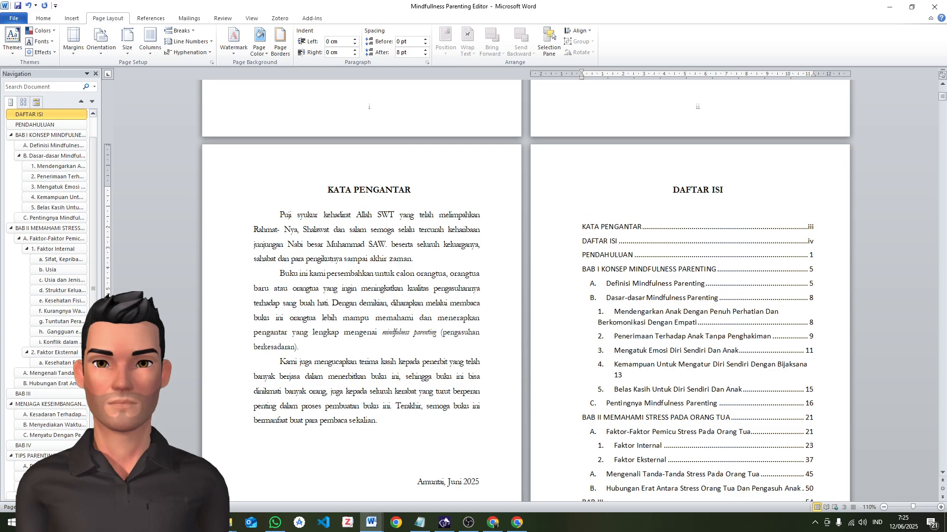
scroll(628, 210, down, 20)
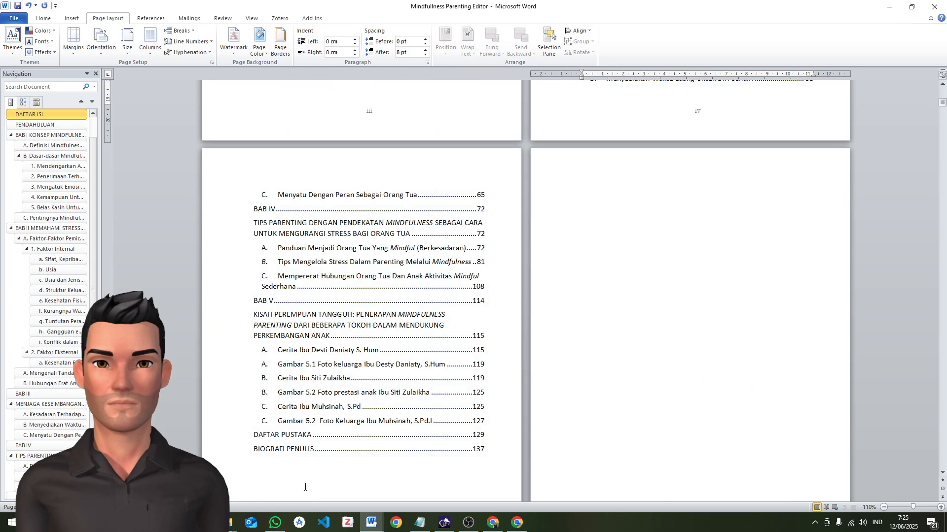
shift+click(301, 489)
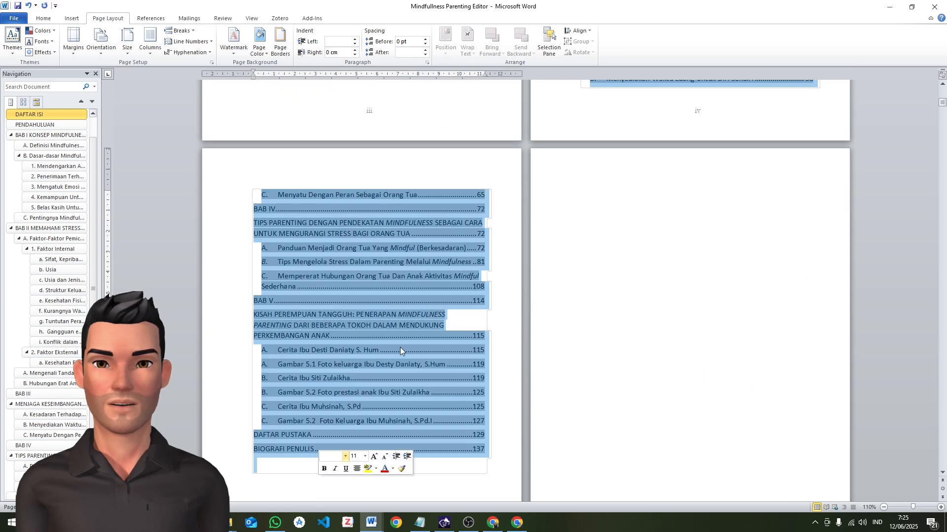
key(Delete)
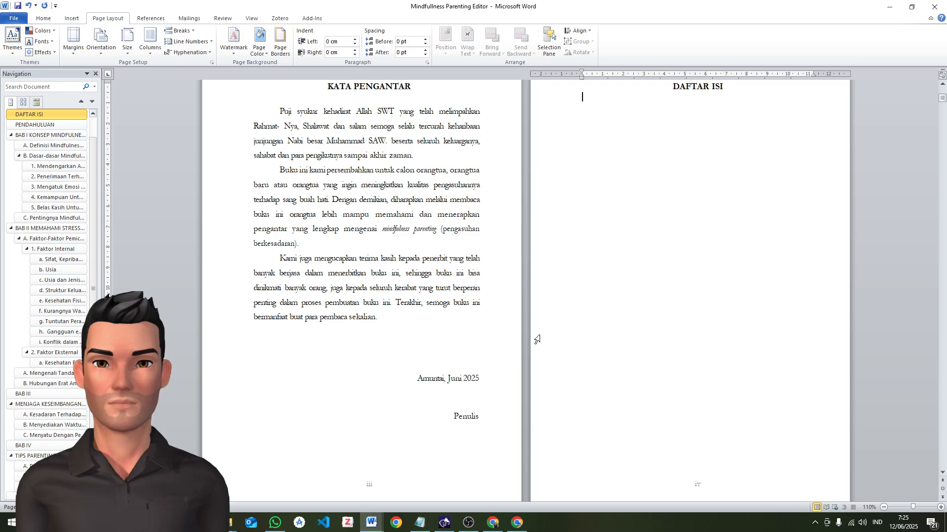
click(19, 155)
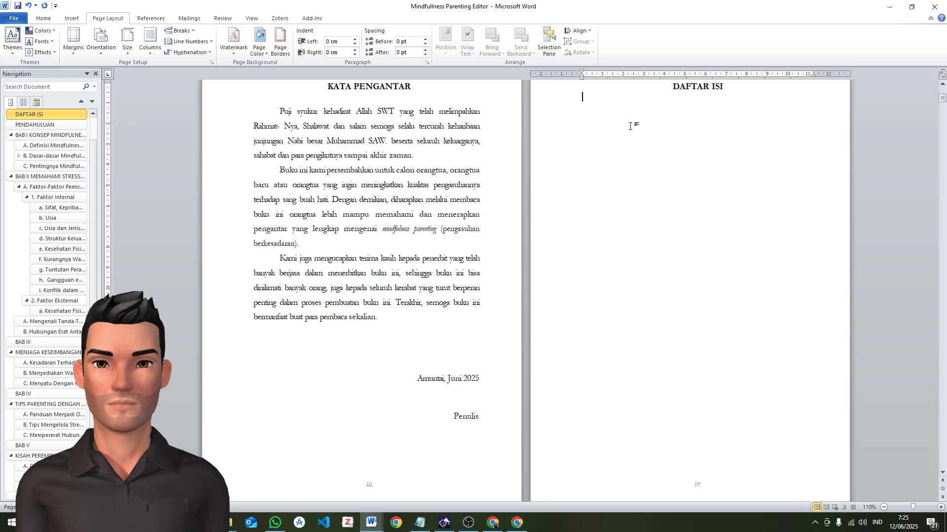
click(18, 156)
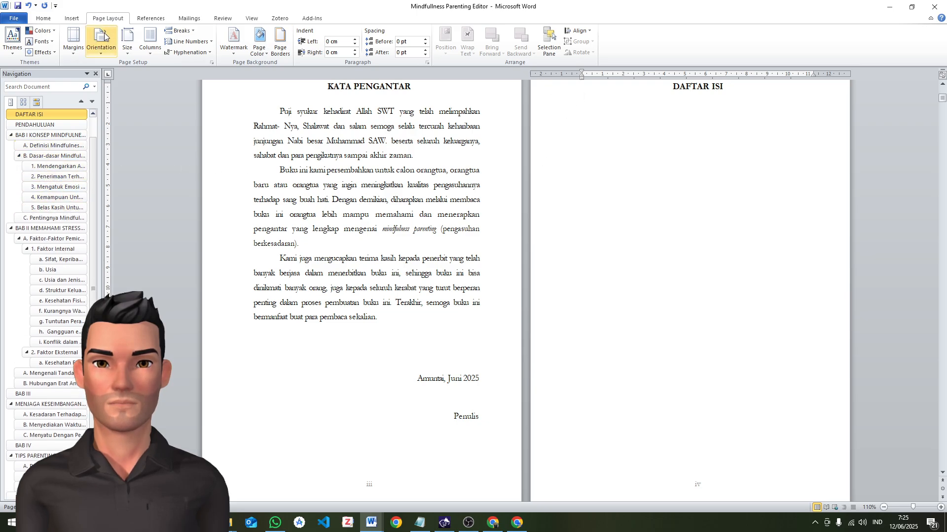
Start a custom table of contents on the empty line below DAFTAR ISI, using the Simple format
click(141, 19)
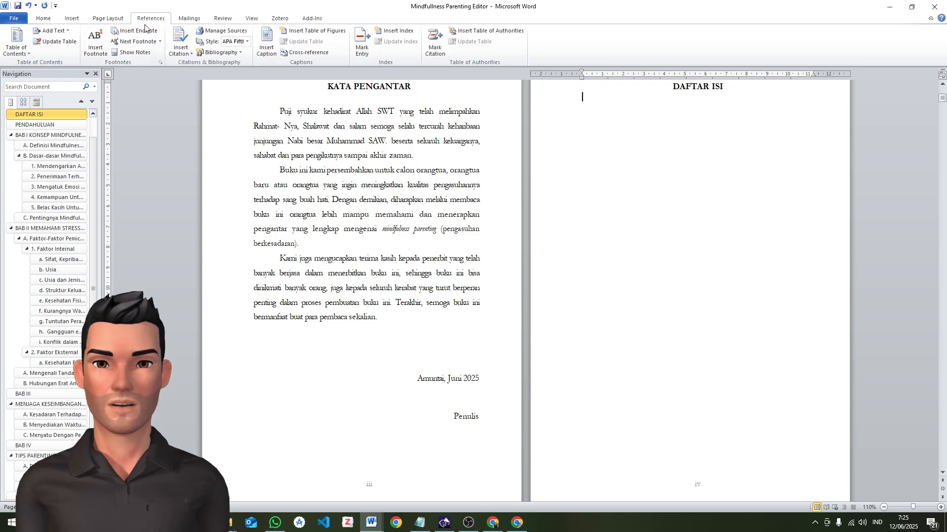
click(583, 101)
click(630, 102)
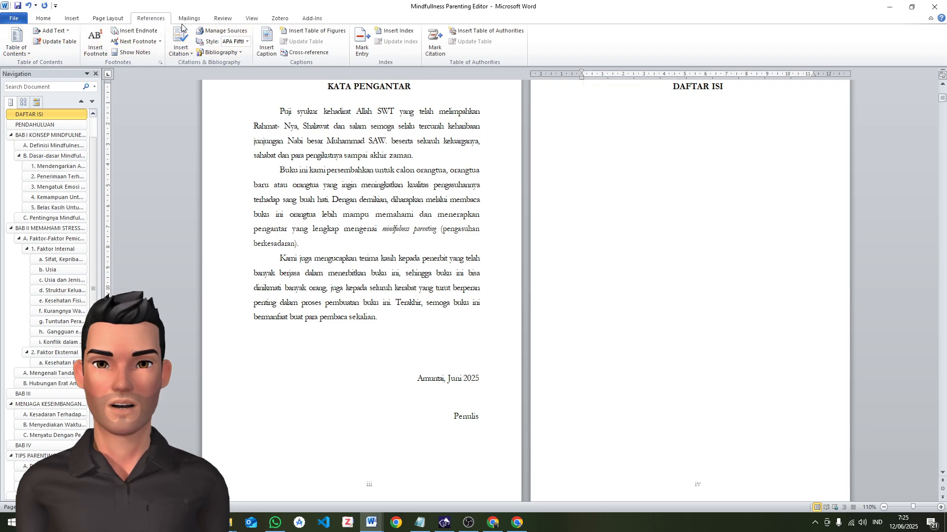
click(18, 42)
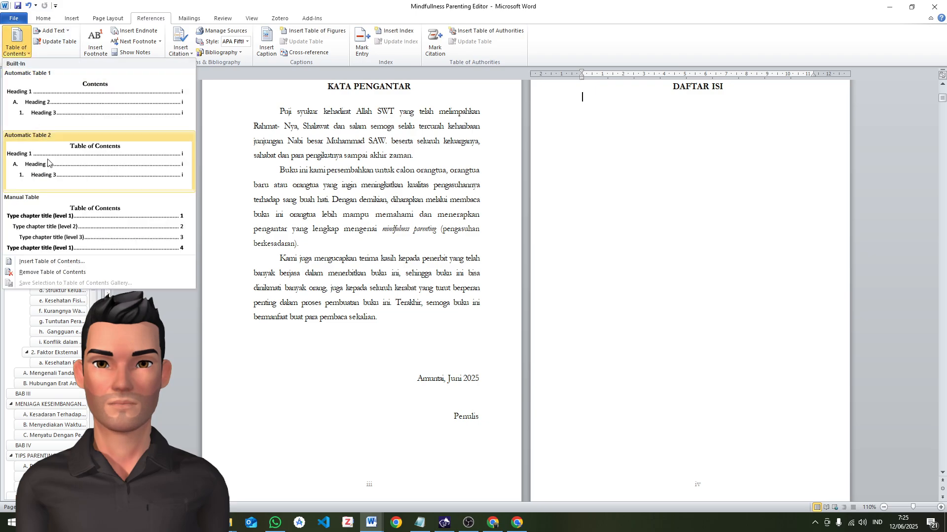
click(53, 262)
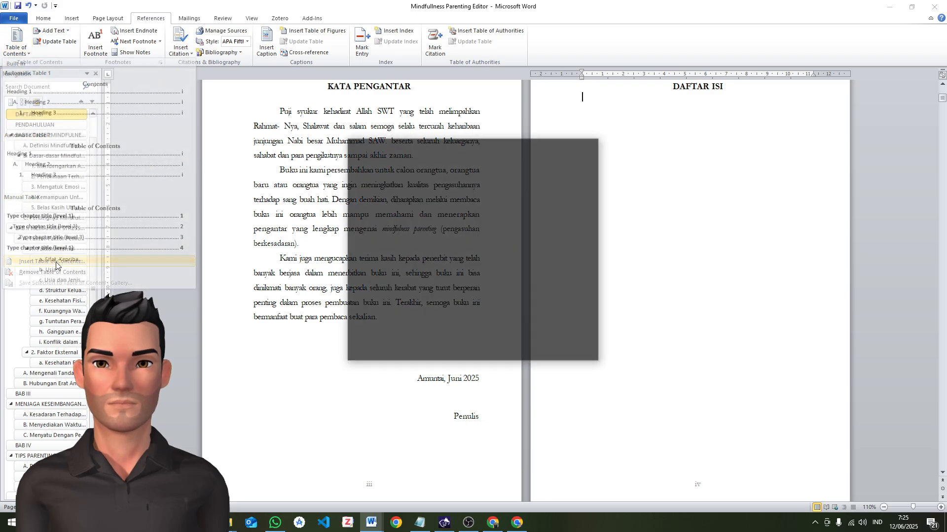
click(450, 296)
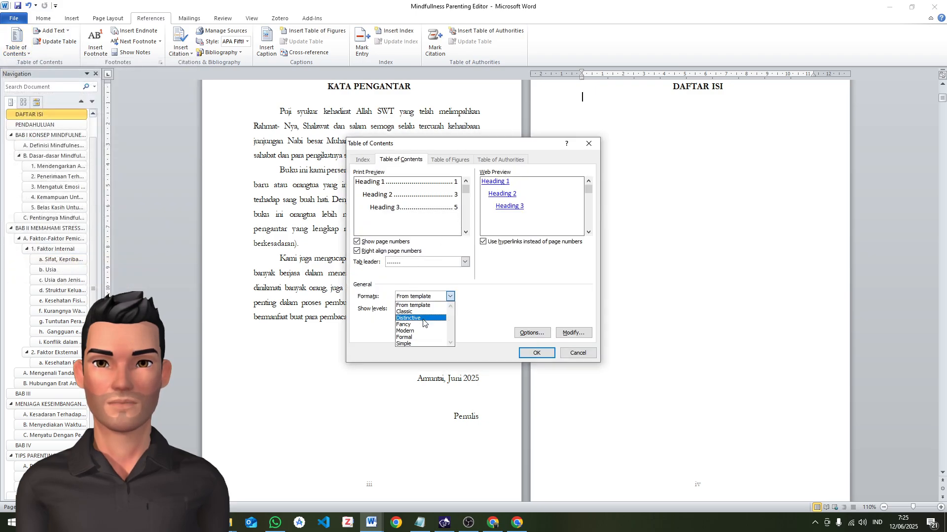
click(417, 342)
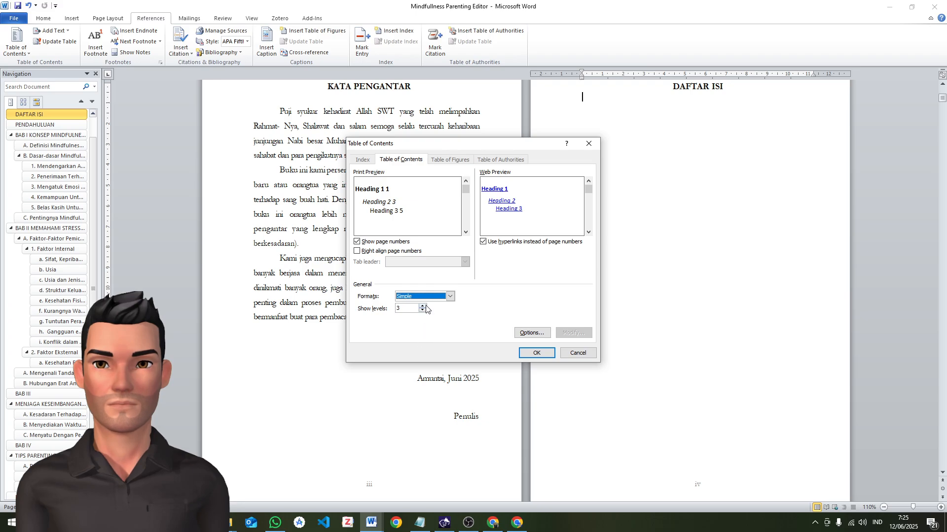
Right-align the page numbers with a dotted tab leader, limit the table of contents to 2 levels, and insert it
click(357, 252)
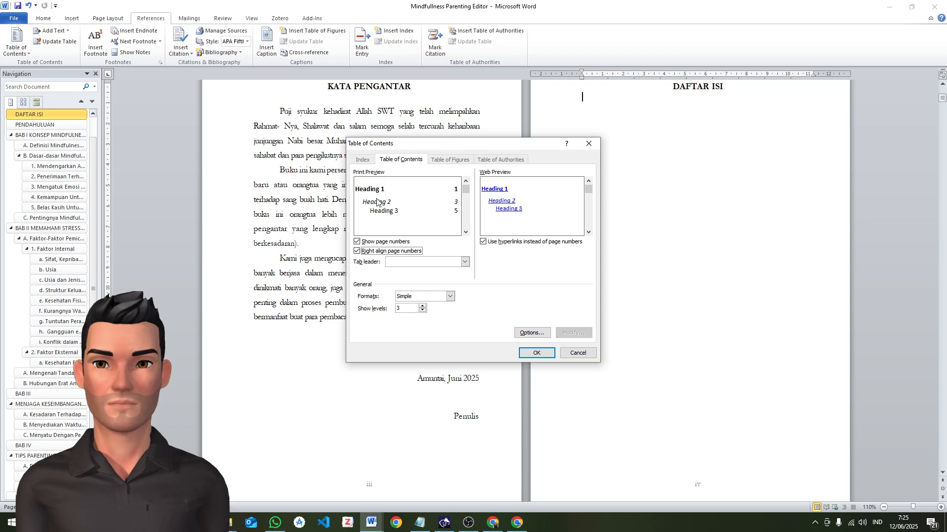
click(357, 253)
click(358, 253)
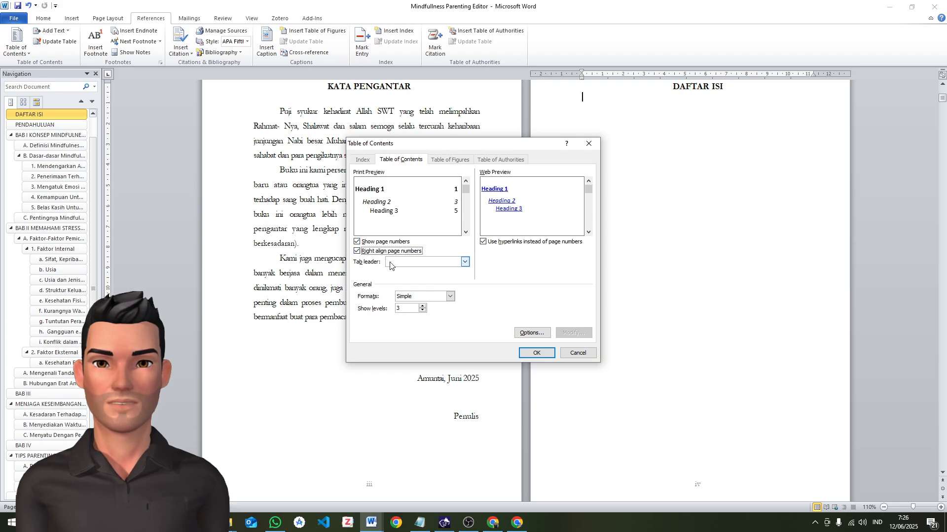
click(406, 262)
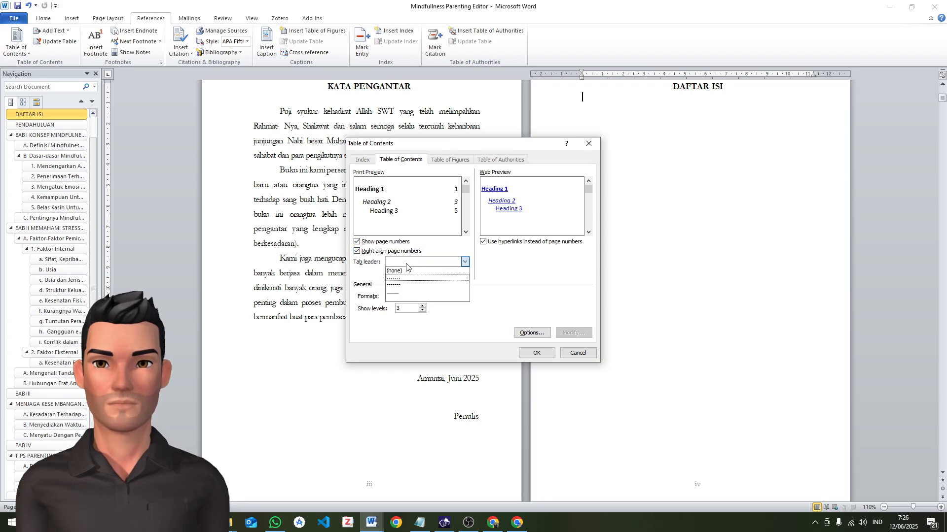
click(413, 278)
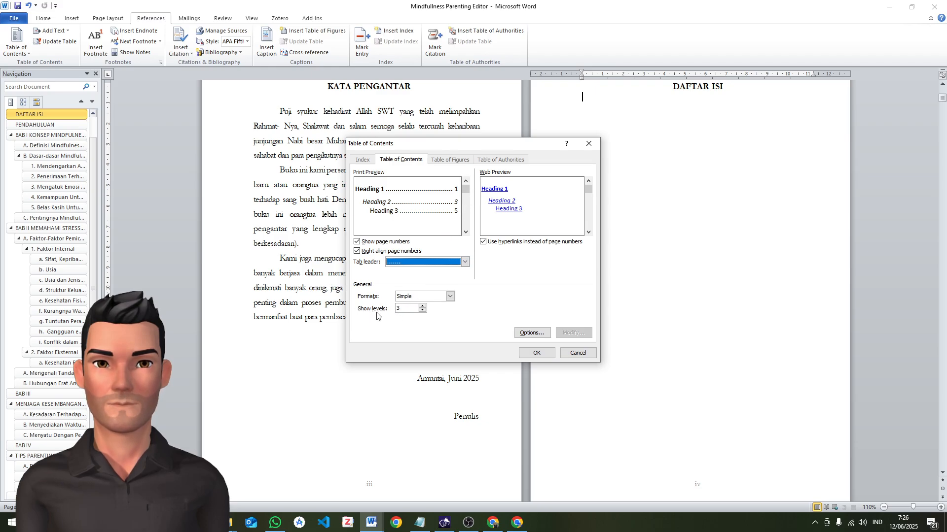
click(422, 311)
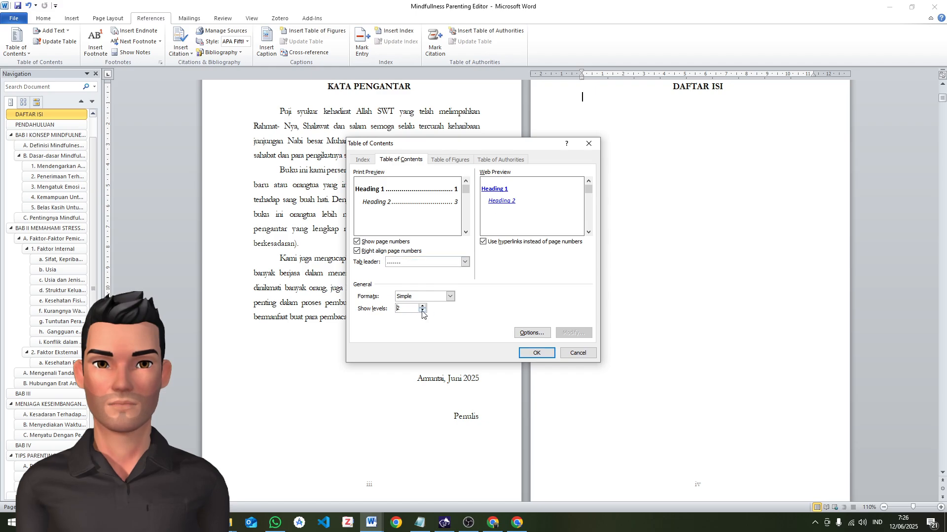
click(543, 354)
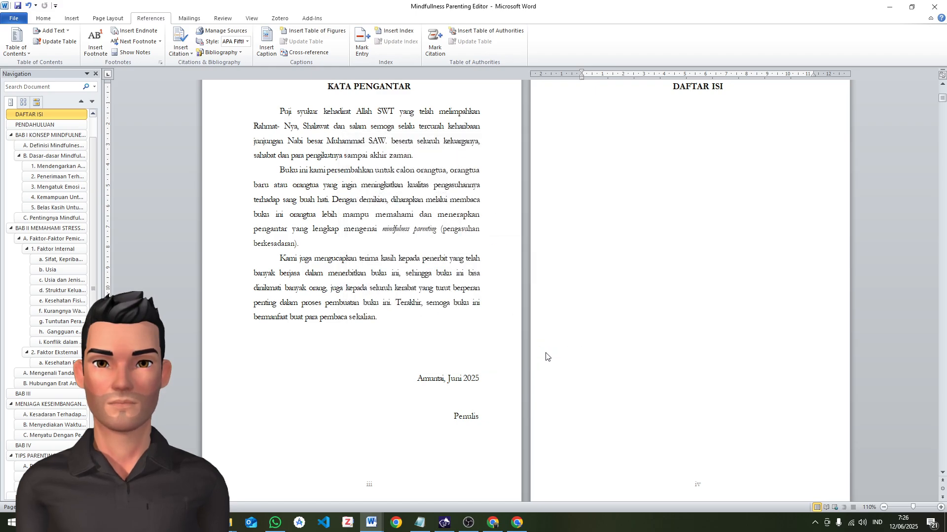
Set the whole new table of contents to 0 pt spacing before and after, with 1.5 line spacing
click(357, 373)
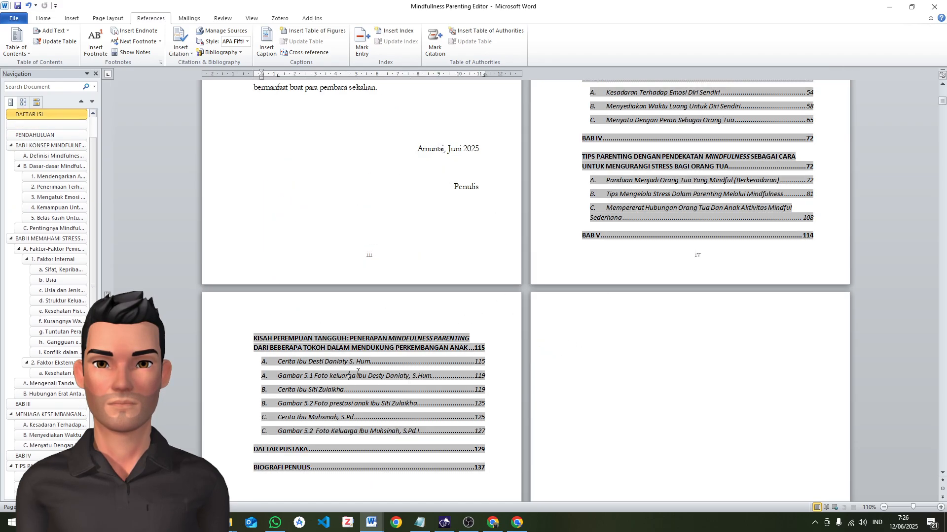
scroll(451, 370, down, 3)
click(450, 370)
scroll(663, 297, up, 10)
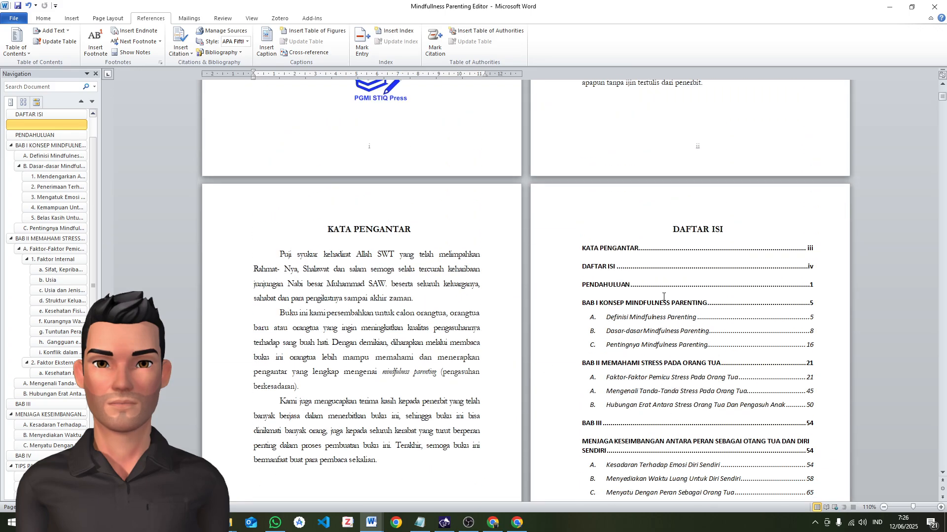
scroll(663, 296, up, 1)
click(580, 275)
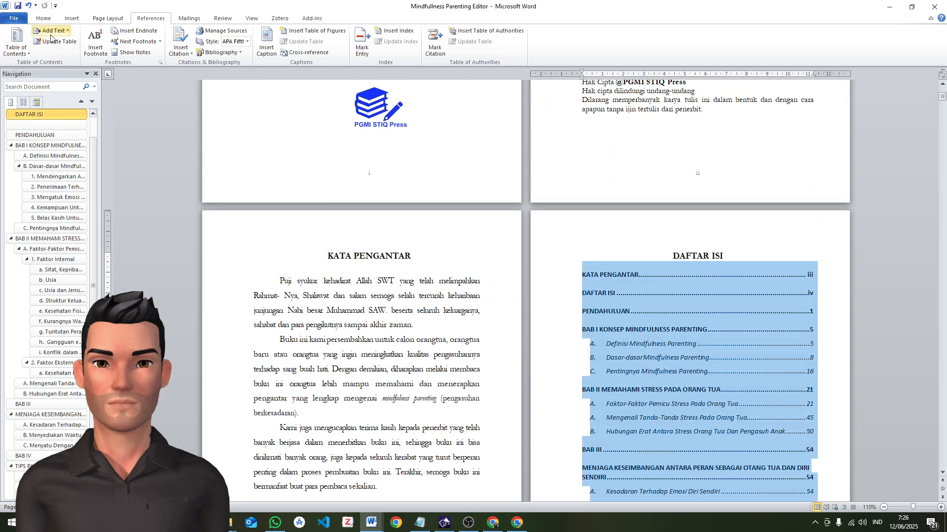
click(43, 18)
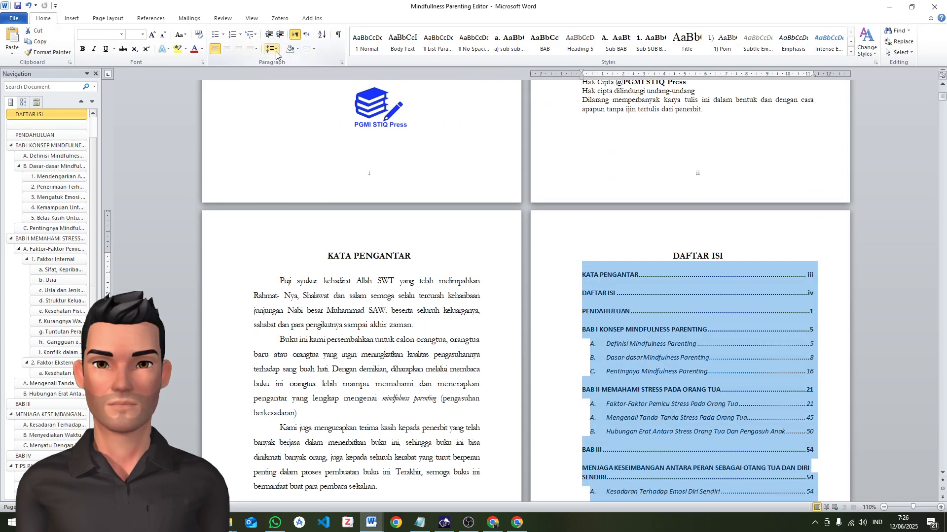
click(276, 49)
click(303, 131)
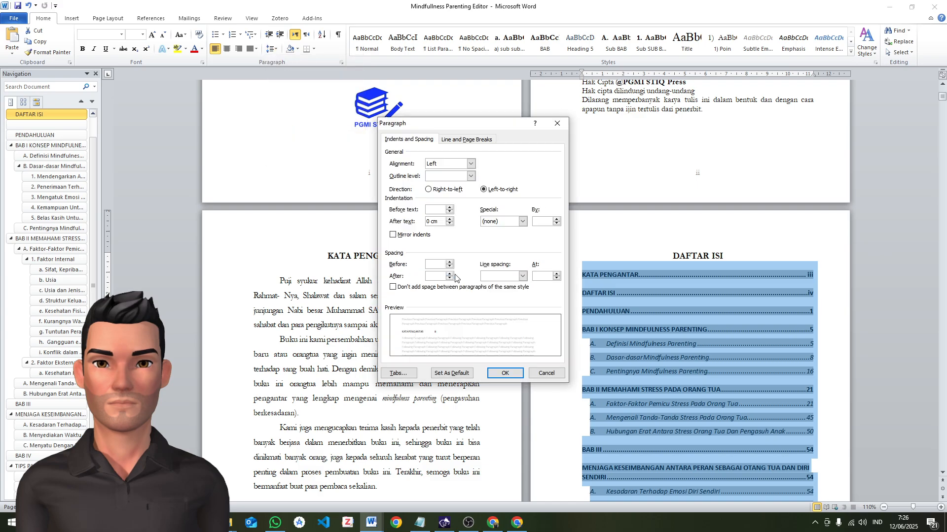
click(450, 267)
click(449, 278)
click(523, 276)
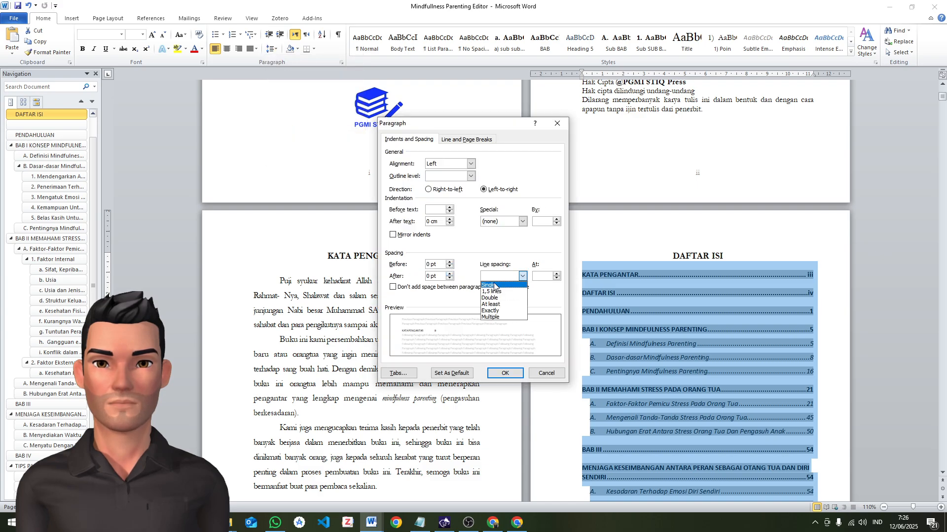
click(492, 291)
click(507, 374)
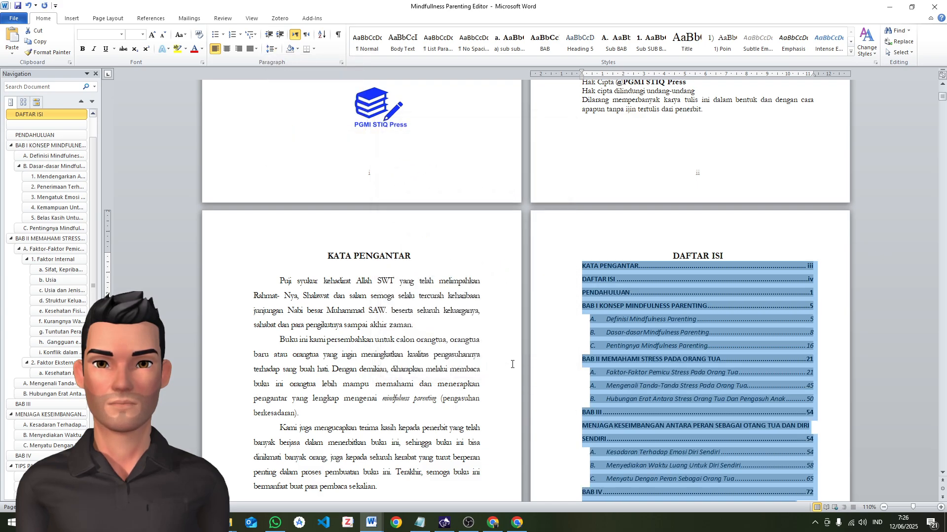
Change the font of the whole table of contents to Garamond, size 12
click(121, 34)
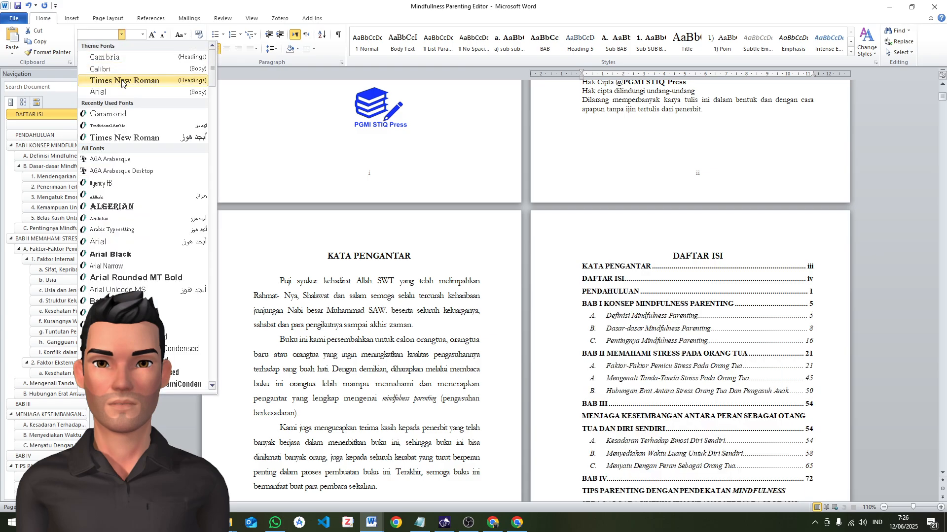
click(124, 114)
click(143, 36)
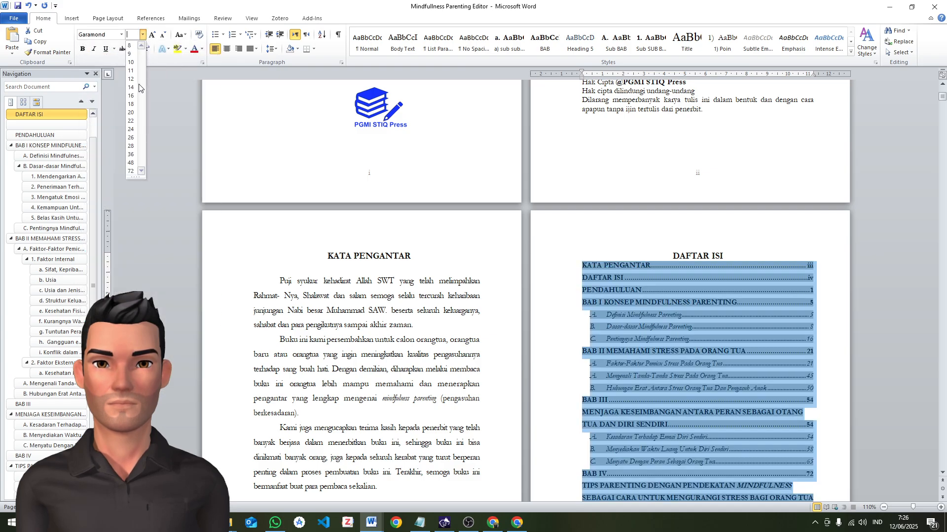
click(132, 88)
scroll(667, 335, down, 3)
scroll(667, 334, down, 2)
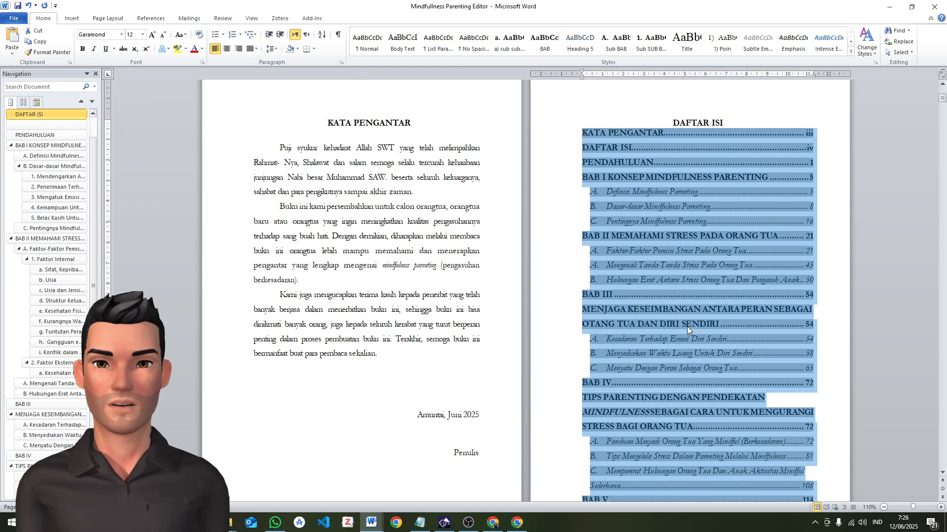
Remove the italic formatting from all entries in the table of contents
click(96, 50)
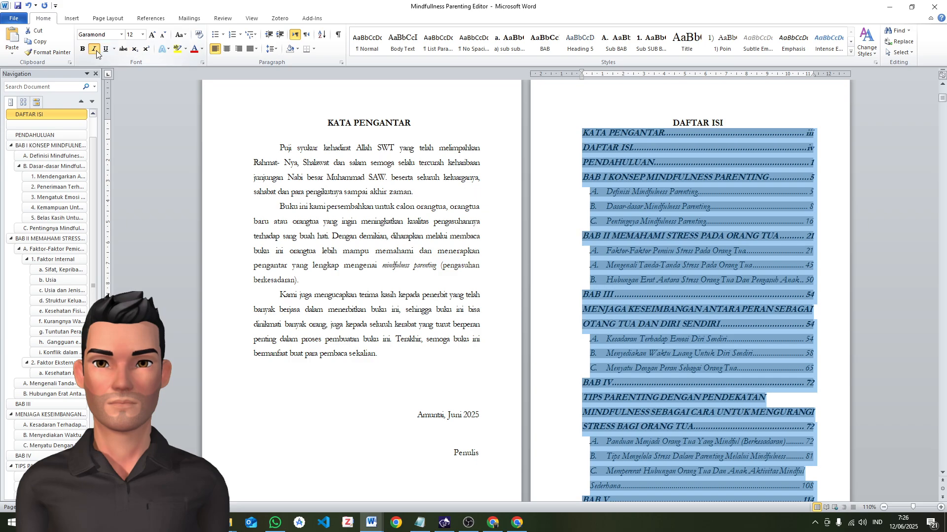
click(96, 51)
scroll(711, 269, down, 10)
scroll(711, 268, down, 5)
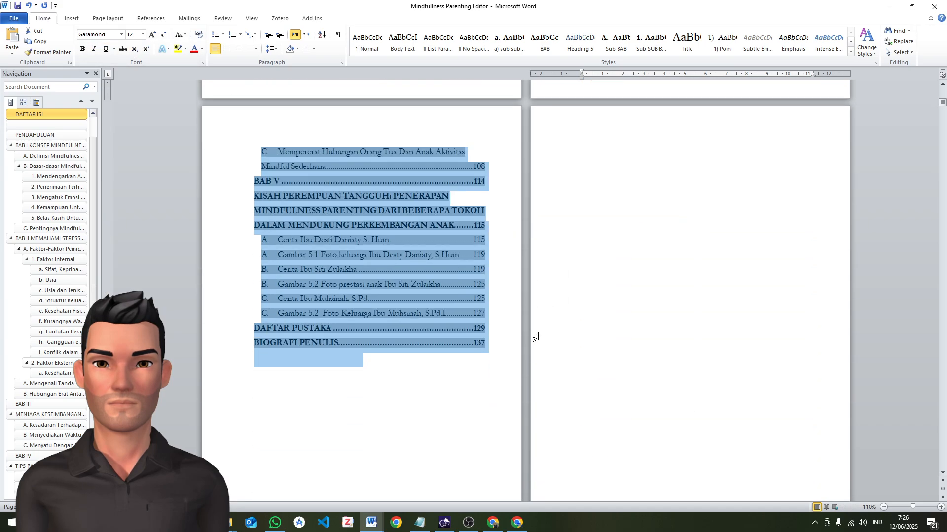
click(446, 377)
scroll(724, 289, up, 12)
scroll(731, 290, up, 2)
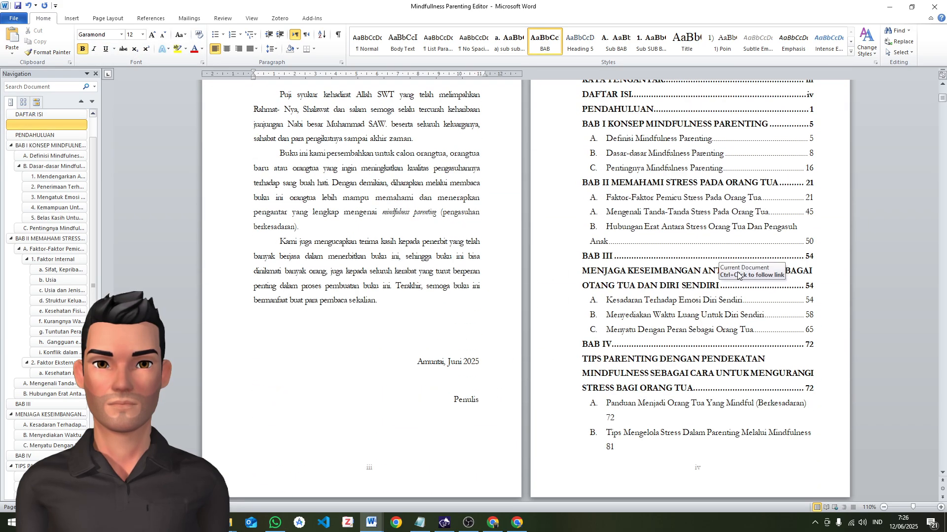
scroll(715, 167, up, 2)
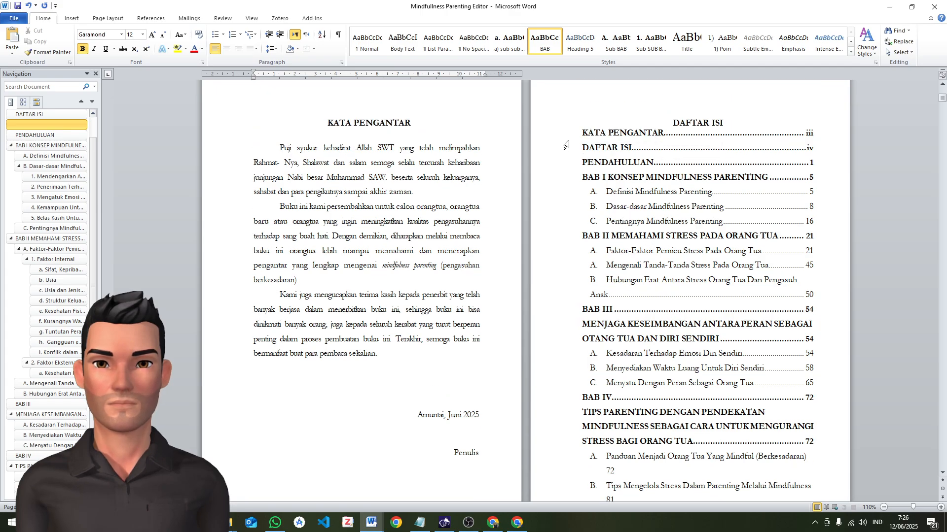
Select the table of contents from KATA PENGANTAR through BIOGRAFI PENULIS and remove its bold formatting
drag(583, 134, 391, 415)
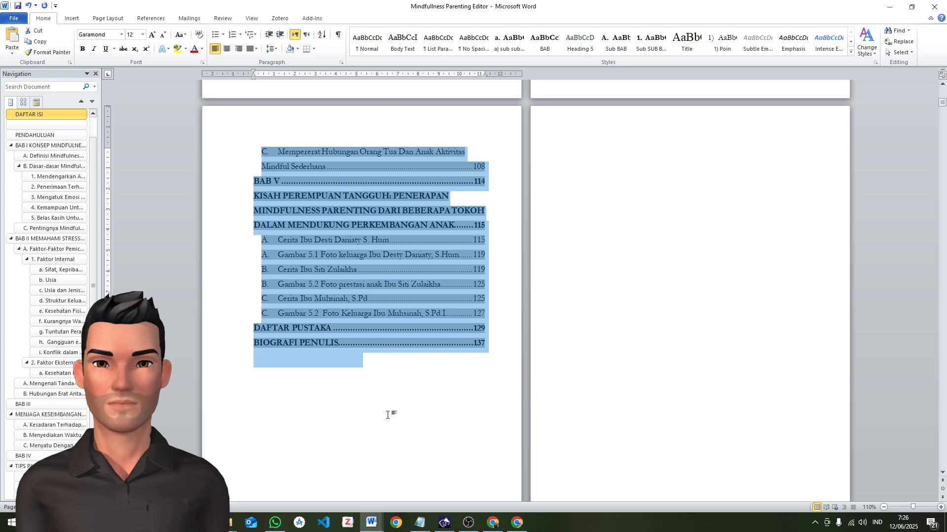
click(83, 49)
click(83, 49)
click(83, 50)
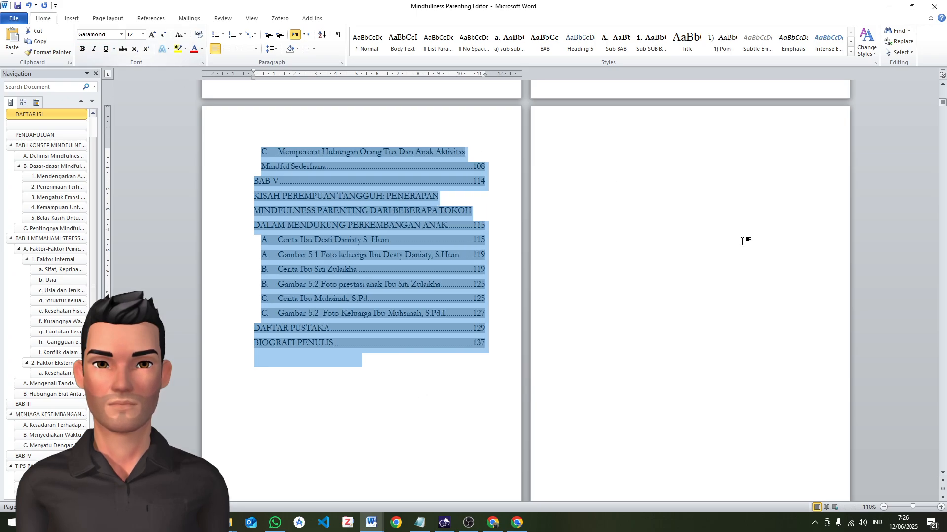
scroll(745, 239, up, 6)
scroll(750, 278, up, 5)
click(728, 203)
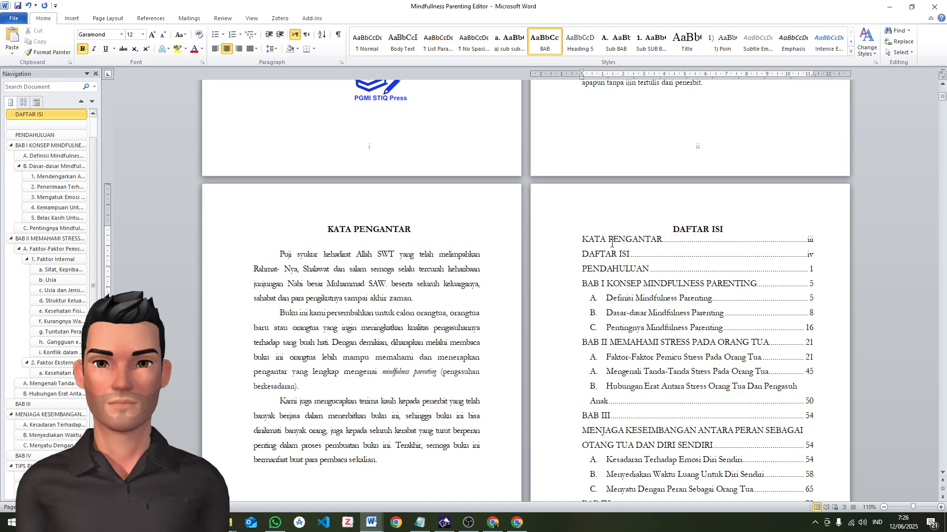
Examine how the BAB I and BAB III chapter titles and their page numbers are laid out in the table of contents
drag(582, 285, 642, 292)
click(597, 284)
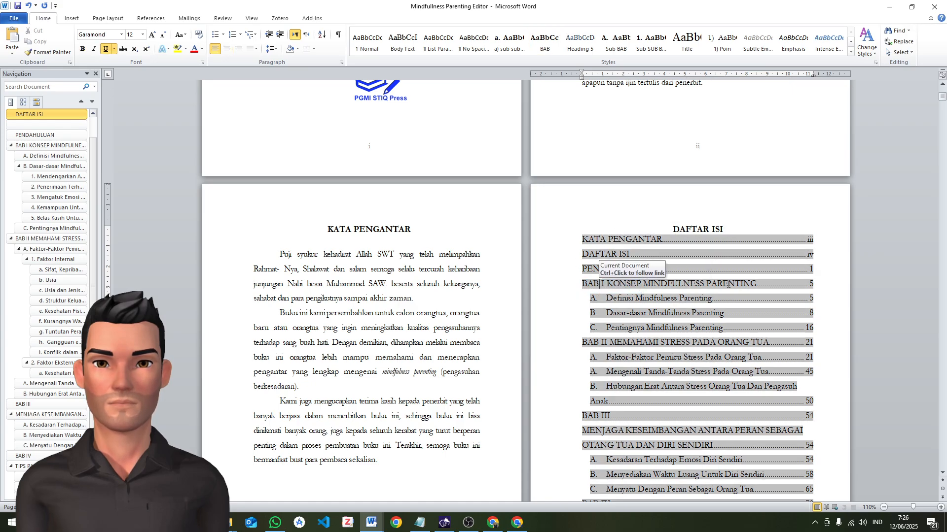
drag(758, 285, 815, 286)
scroll(701, 271, down, 3)
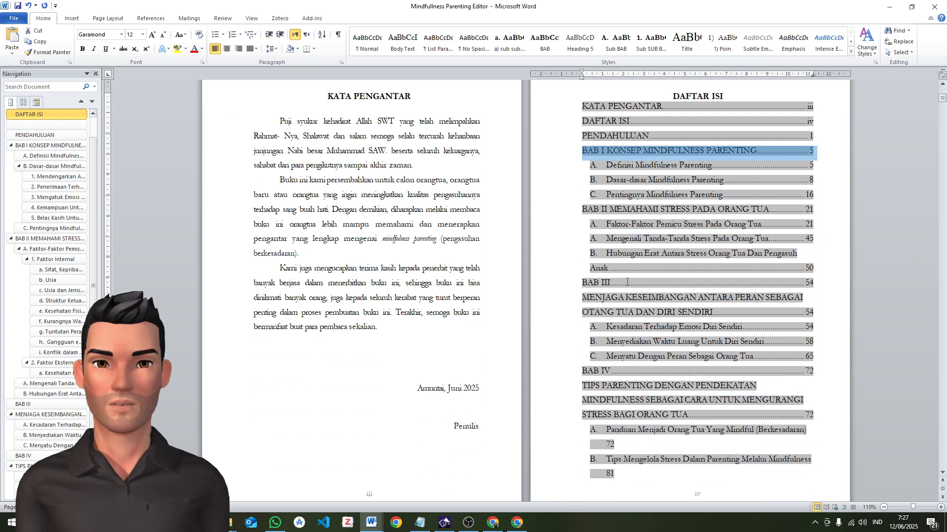
click(583, 288)
drag(583, 288, 815, 285)
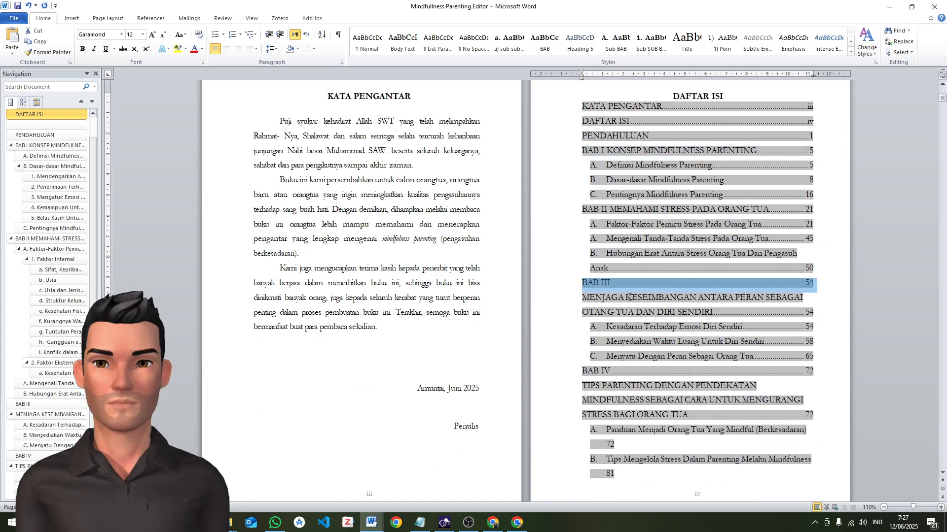
drag(578, 297, 812, 311)
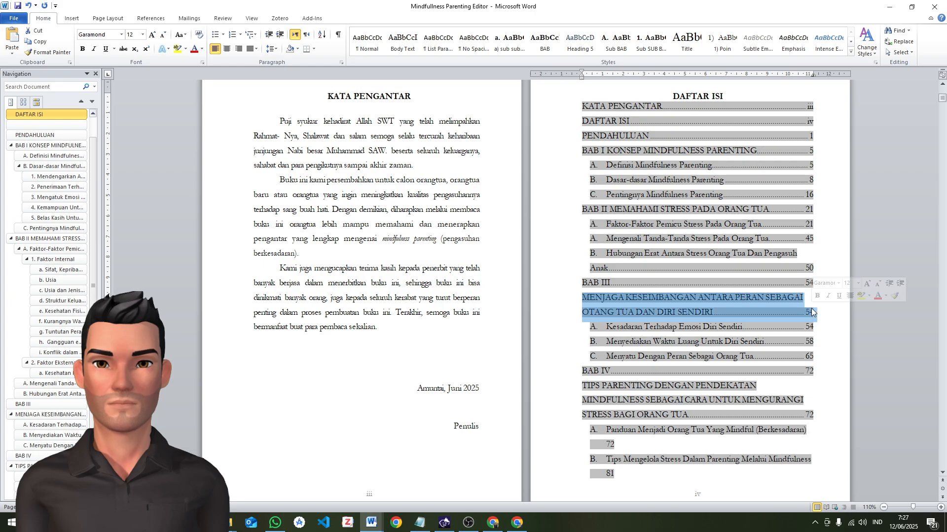
click(844, 249)
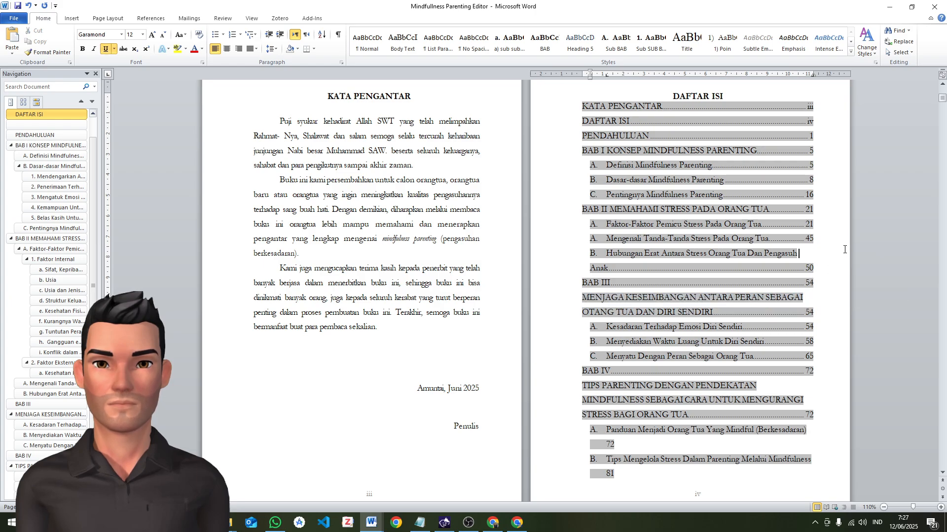
click(392, 225)
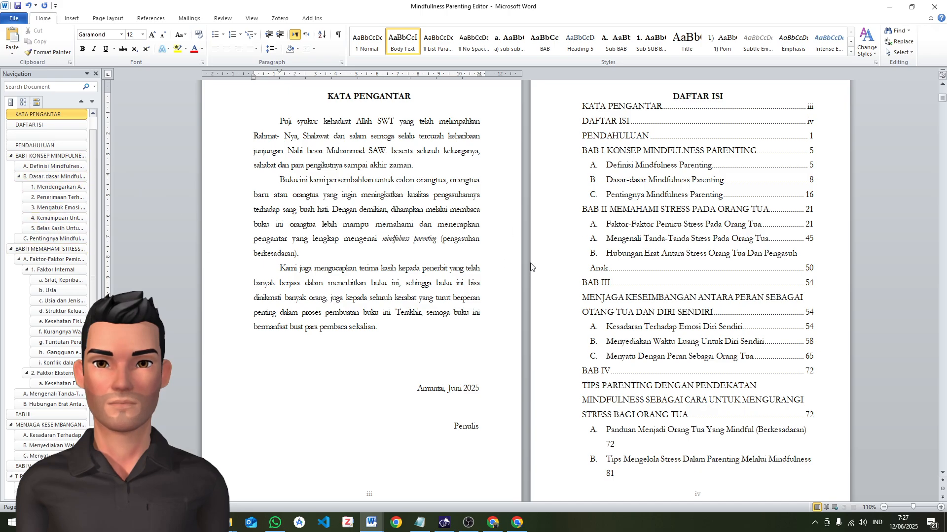
Look over the rest of the table of contents and place the cursor in the first paragraph of PENDAHULUAN
scroll(530, 262, down, 3)
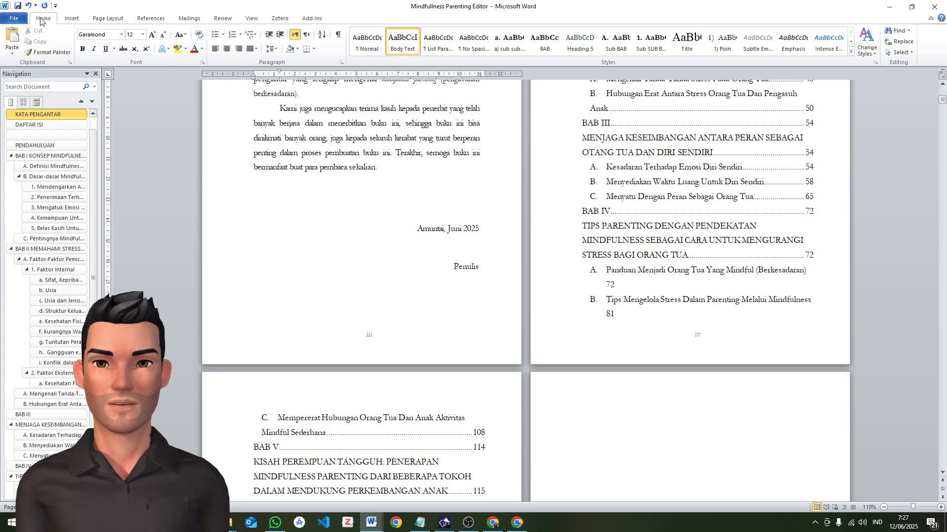
scroll(514, 93, down, 20)
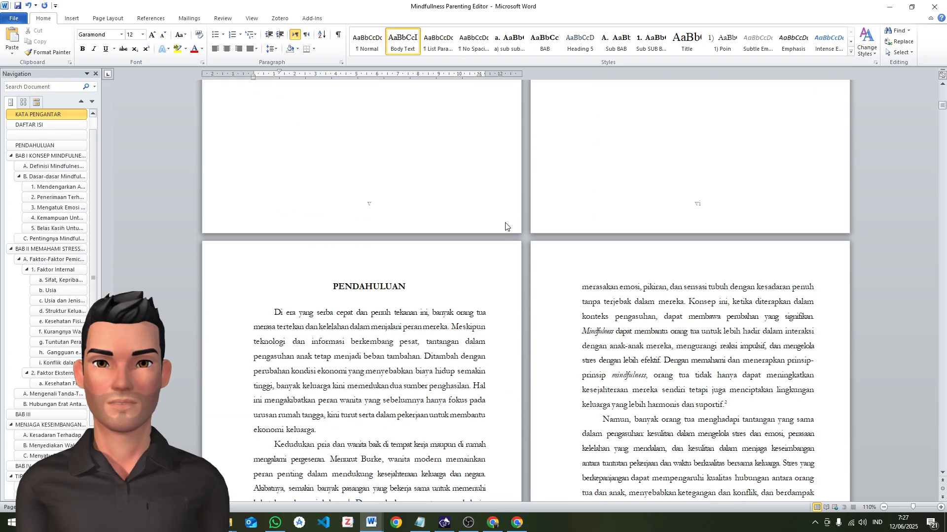
click(395, 311)
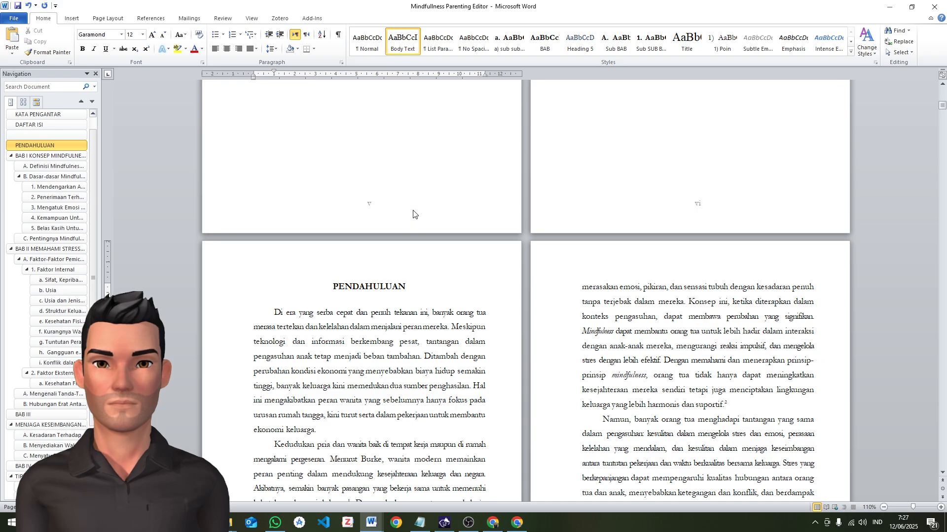